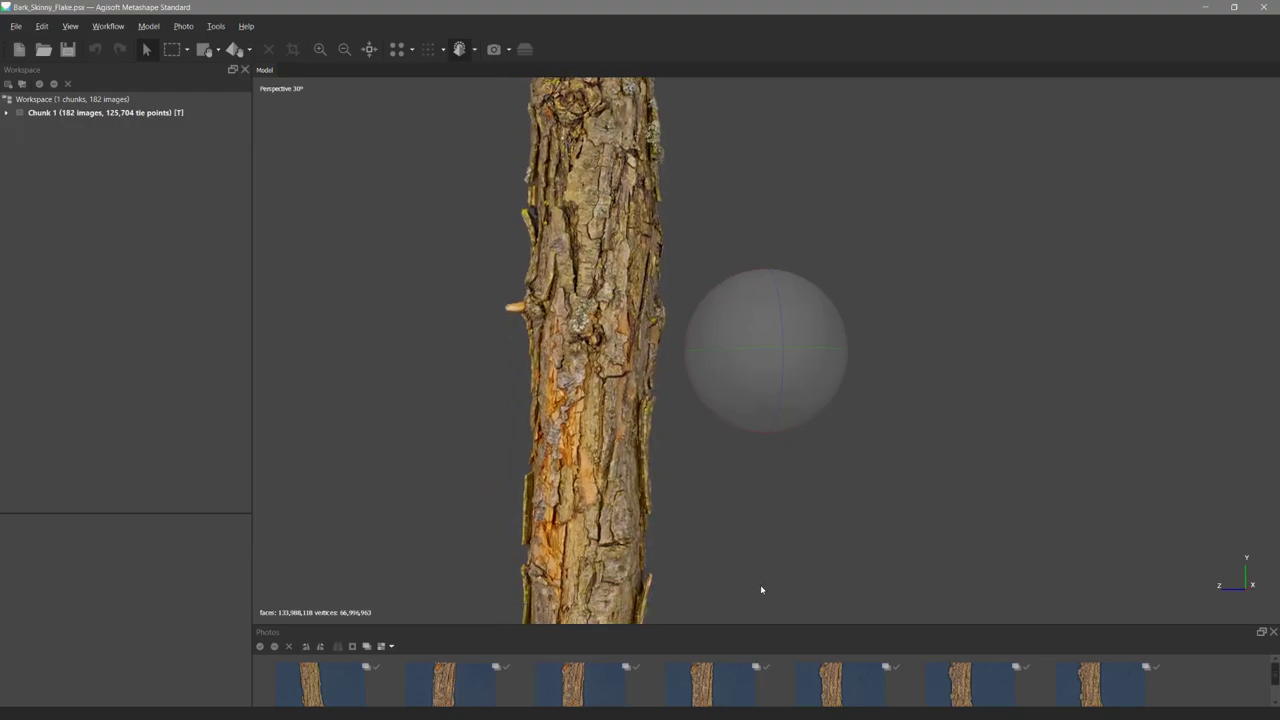
# Examine the bark model along the trunk and from several sides, switching it from textured to untextured solid shading.
pyautogui.moveTo(757, 549); pyautogui.dragTo(744, 306)
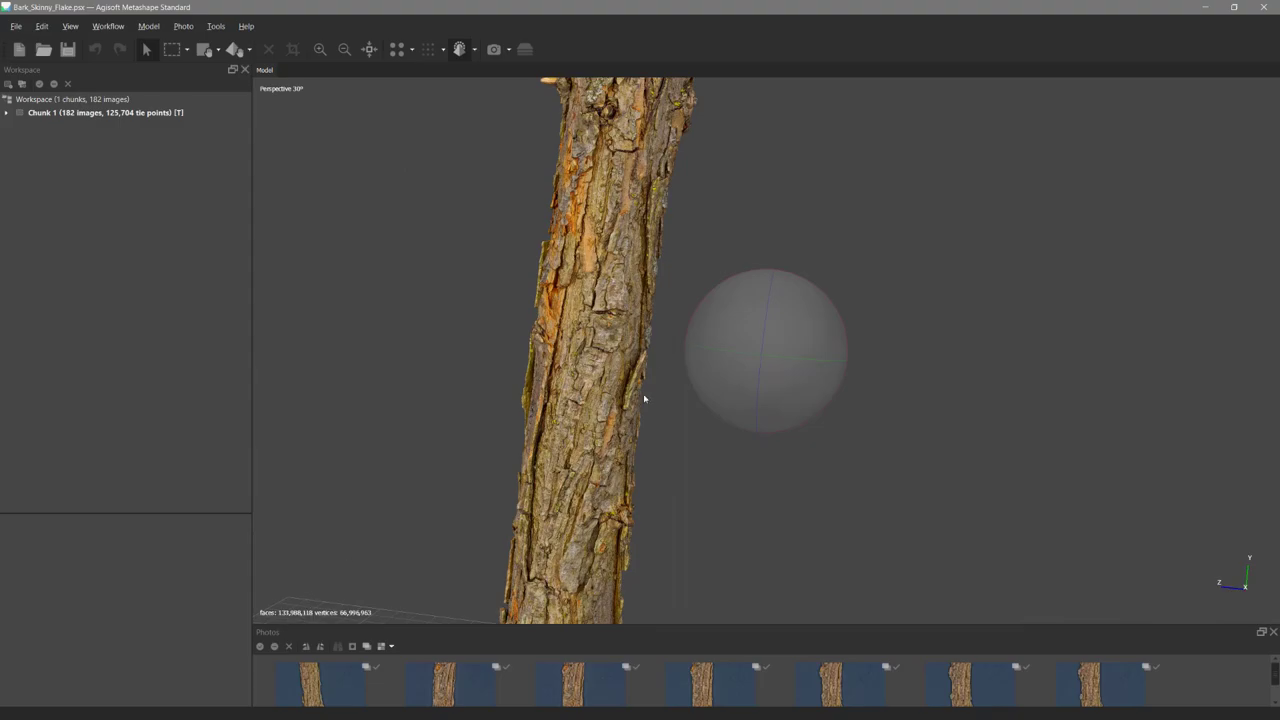
pyautogui.moveTo(714, 336)
pyautogui.mouseDown()
pyautogui.moveTo(703, 383)
pyautogui.moveTo(710, 333)
pyautogui.moveTo(771, 357)
pyautogui.moveTo(837, 354)
pyautogui.moveTo(717, 337)
pyautogui.moveTo(711, 324)
pyautogui.mouseUp()
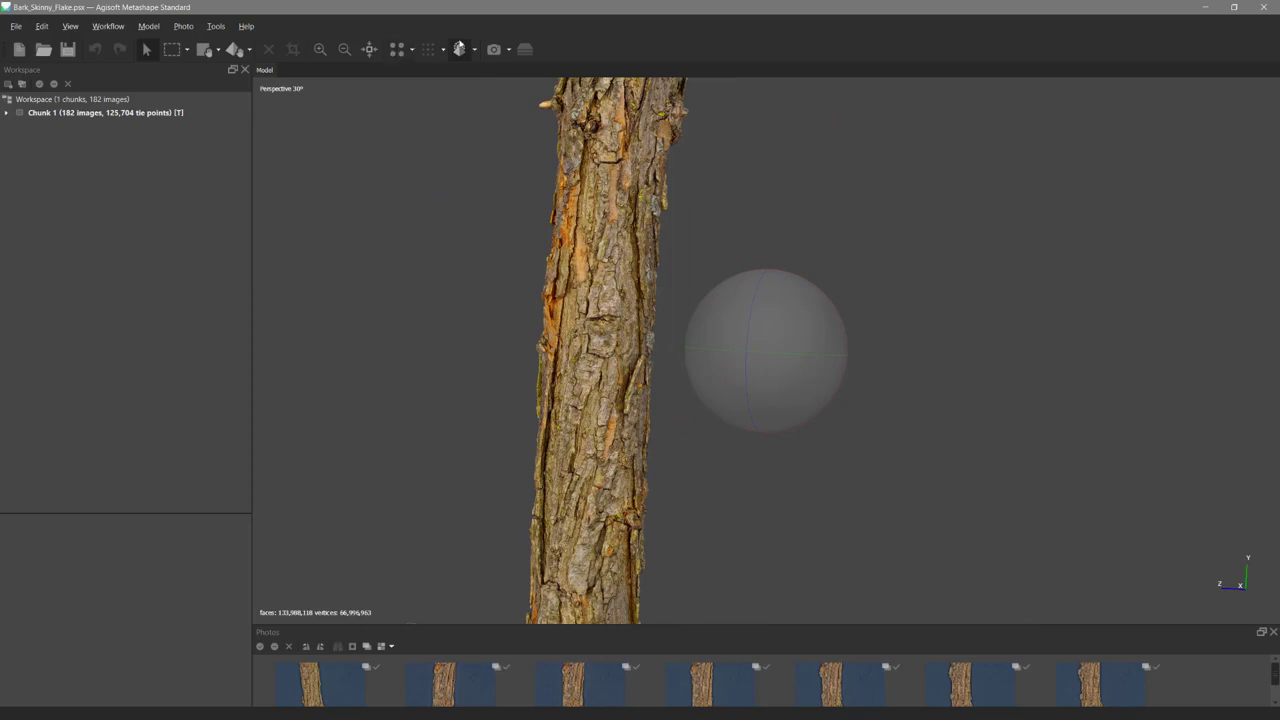
pyautogui.click(474, 49)
pyautogui.click(500, 88)
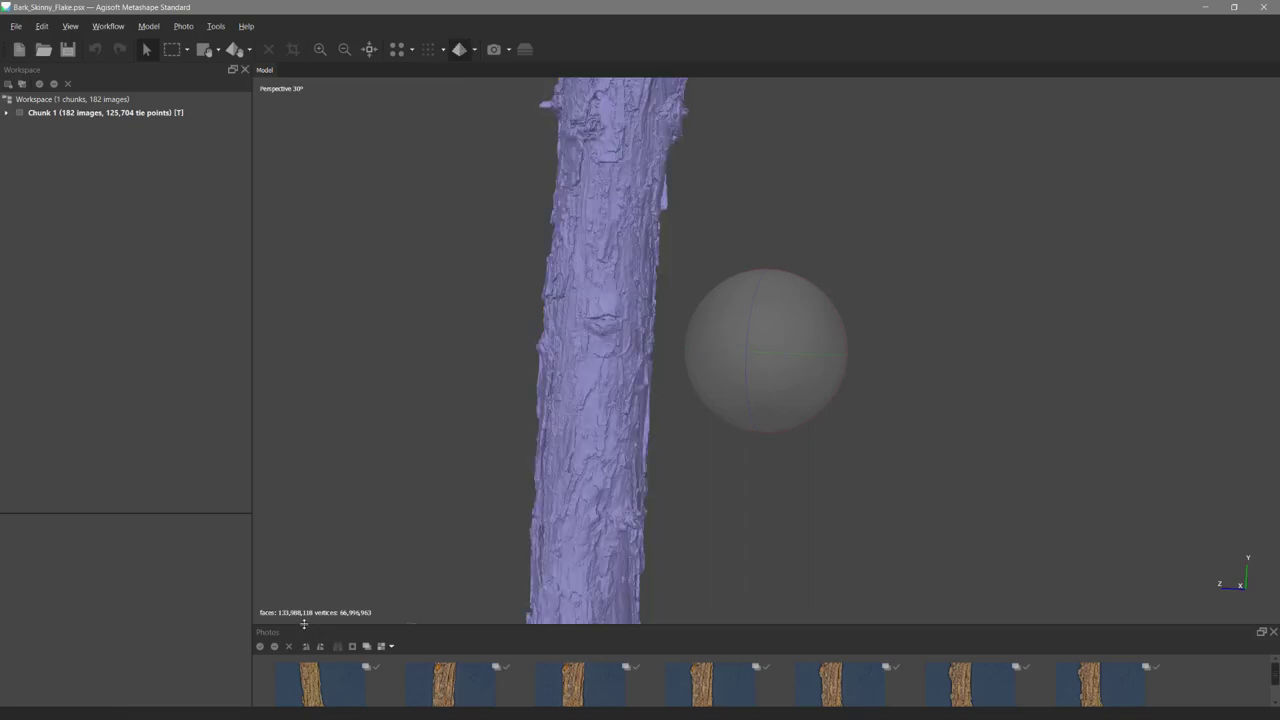
pyautogui.moveTo(645, 296); pyautogui.dragTo(623, 474)
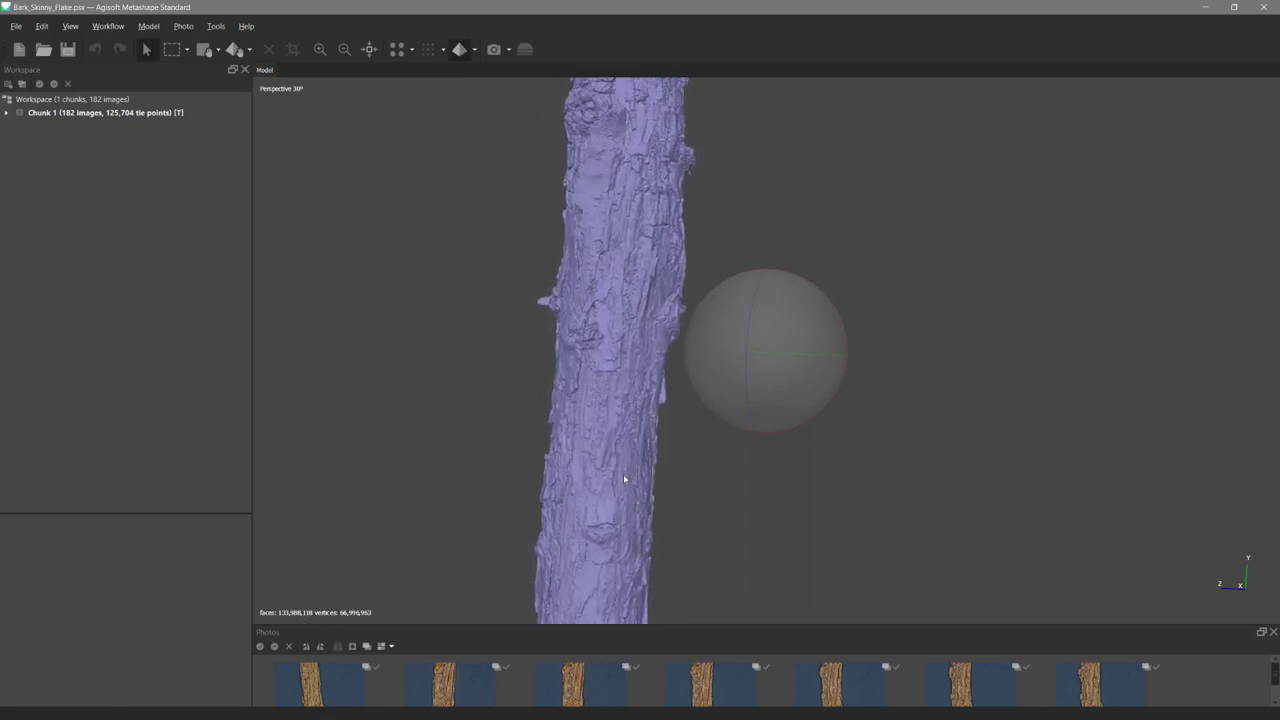
pyautogui.scroll(4, 619, 265)
pyautogui.moveTo(619, 265); pyautogui.dragTo(717, 343)
pyautogui.moveTo(790, 381); pyautogui.dragTo(789, 329)
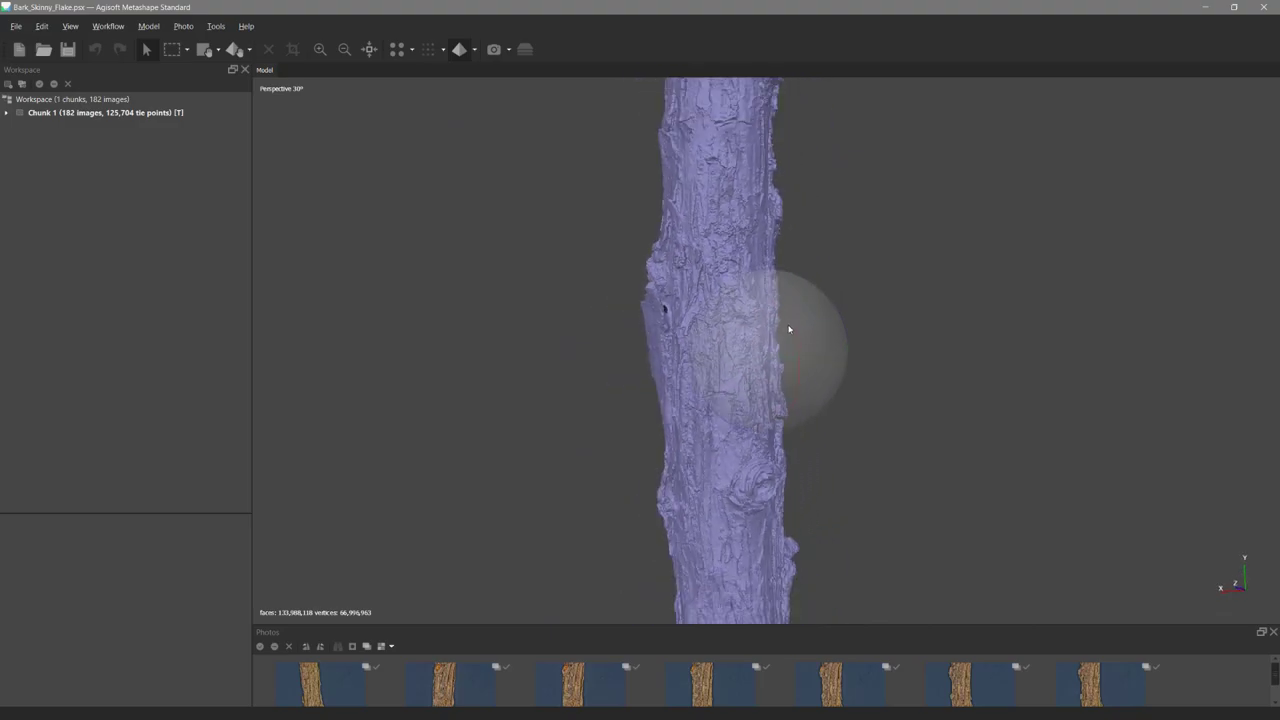
pyautogui.moveTo(765, 510); pyautogui.dragTo(808, 394)
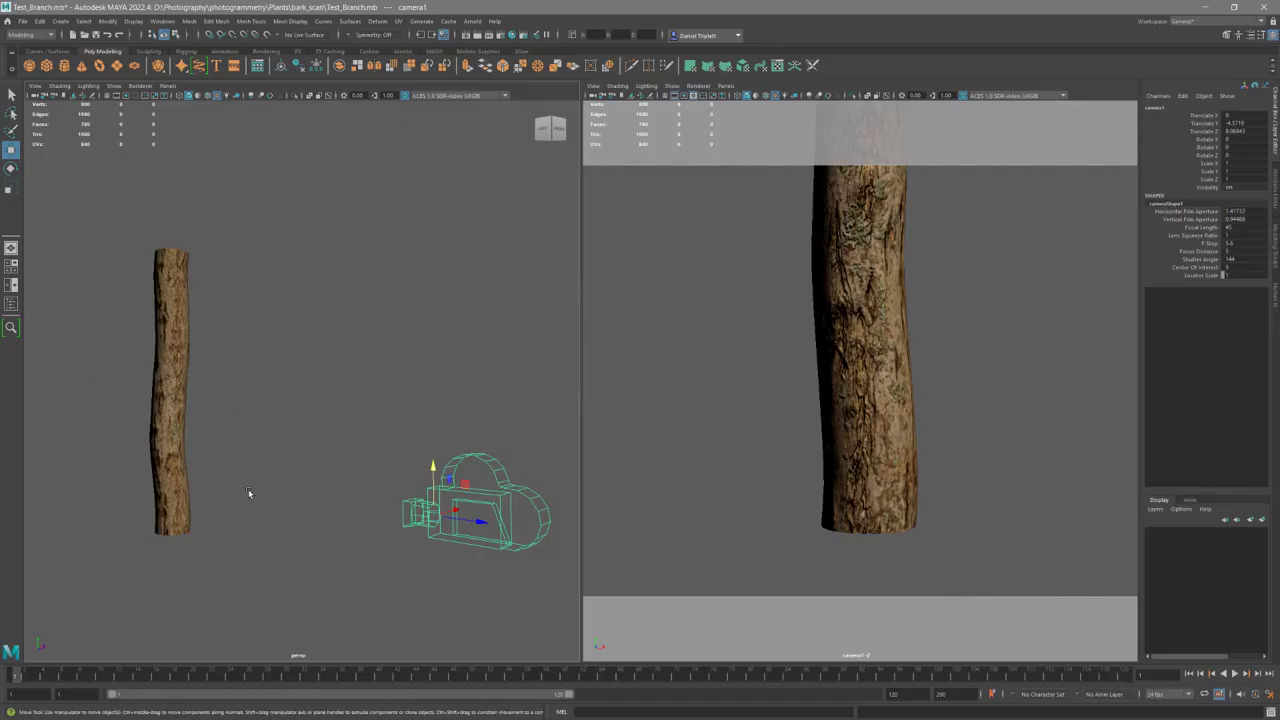
# Select camera1 facing the branch, rotate it -90 degrees about Z, and enlarge the camera view beside the perspective view.
pyautogui.click(174, 341)
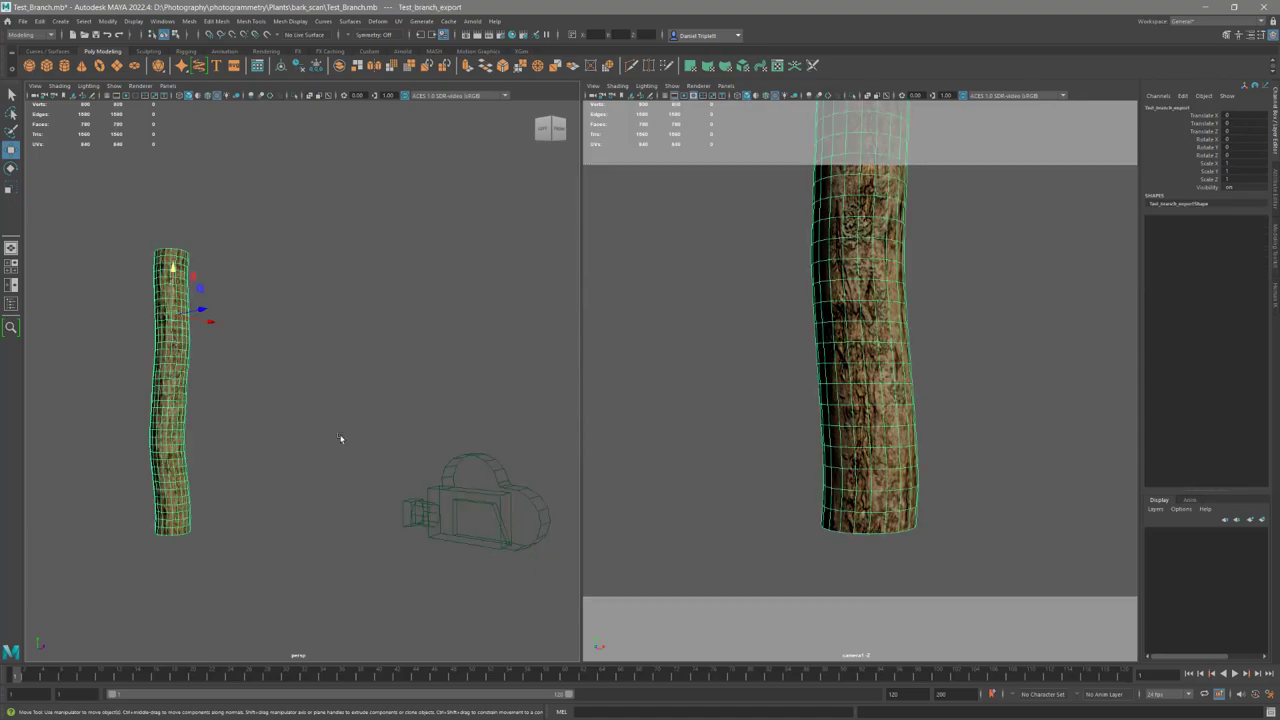
pyautogui.click(466, 494)
pyautogui.moveTo(414, 434); pyautogui.dragTo(494, 594)
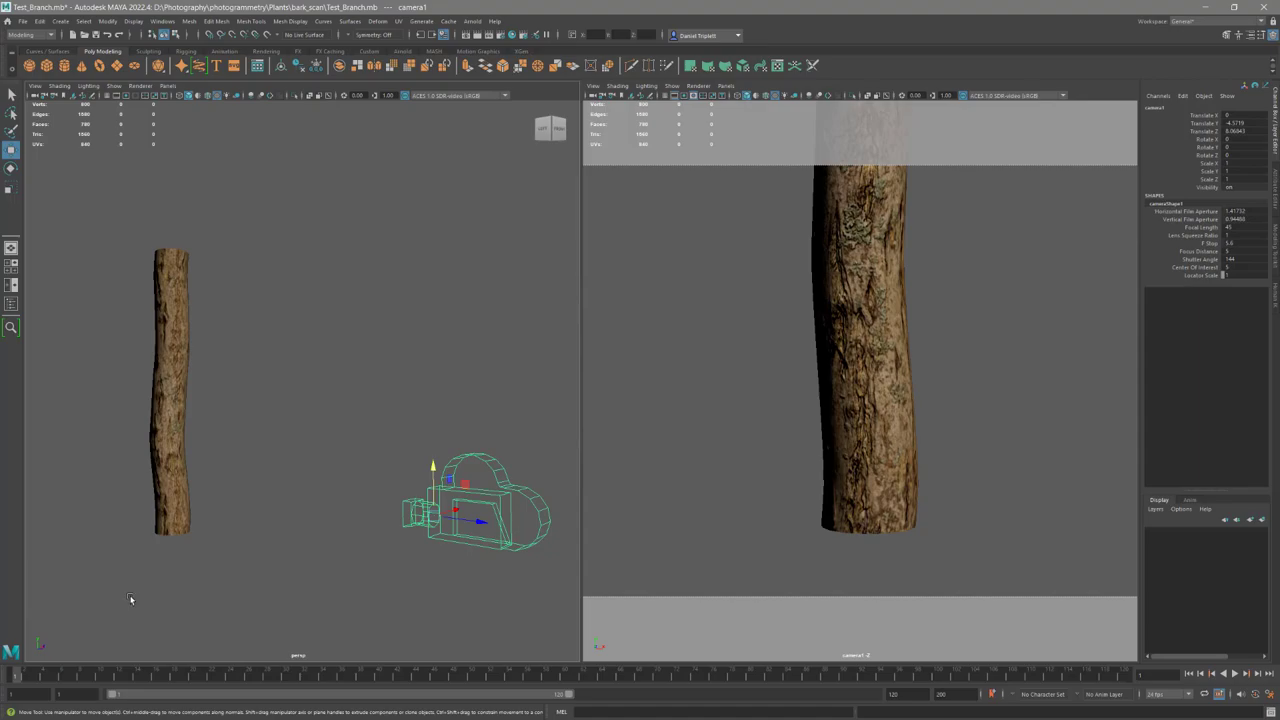
pyautogui.press('e')
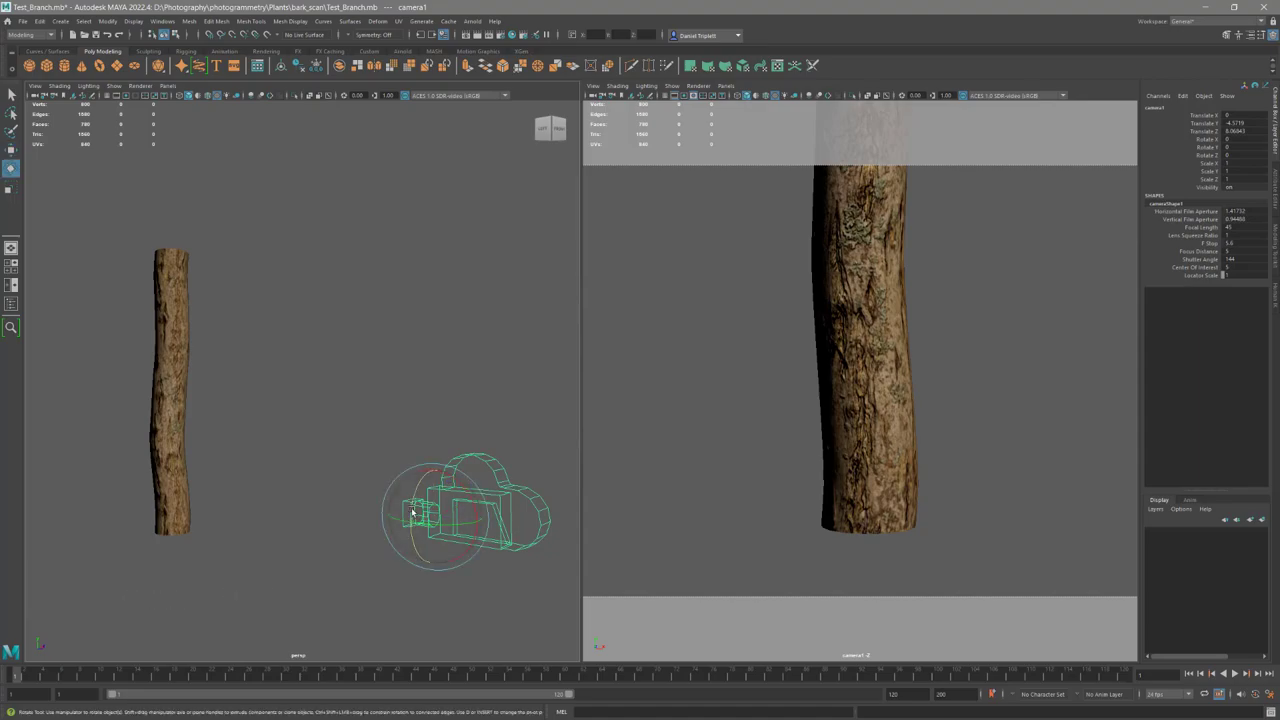
pyautogui.moveTo(412, 513); pyautogui.dragTo(460, 447)
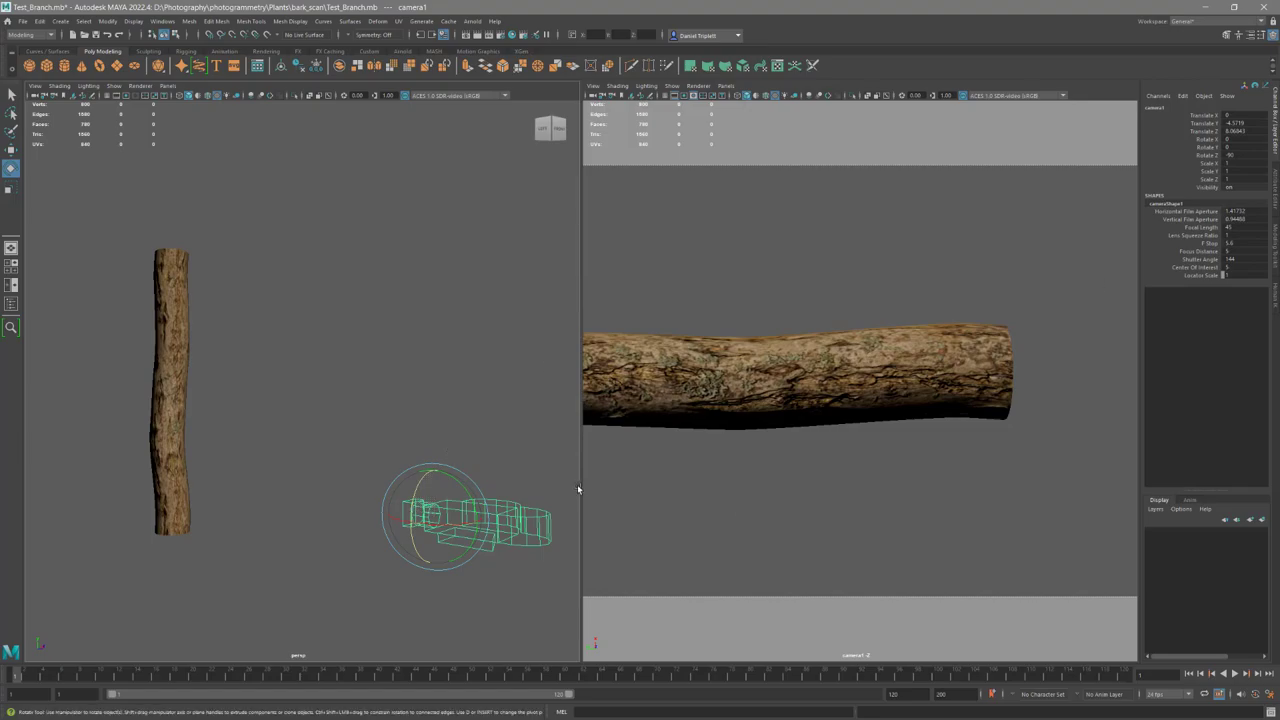
pyautogui.moveTo(580, 487); pyautogui.dragTo(300, 473)
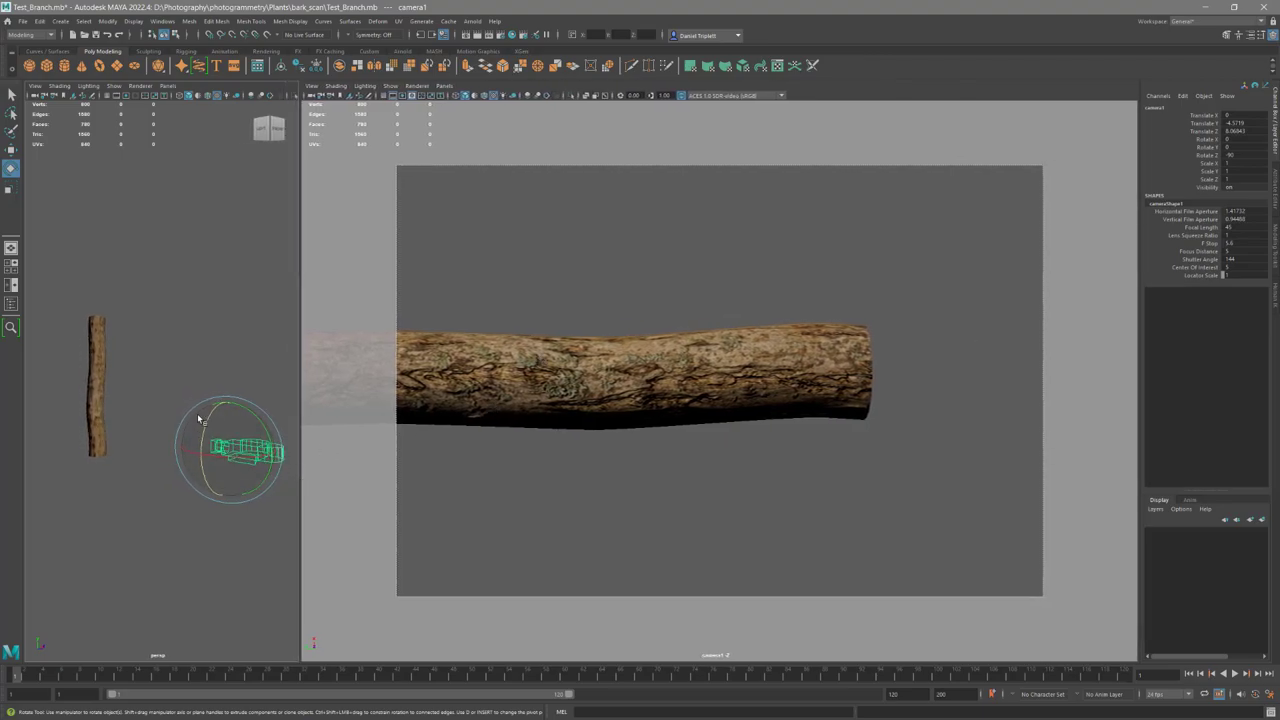
# Rotate camera1 back to 0 degrees about Z and make the perspective and camera views nearly equal in width.
pyautogui.moveTo(207, 428); pyautogui.dragTo(206, 478)
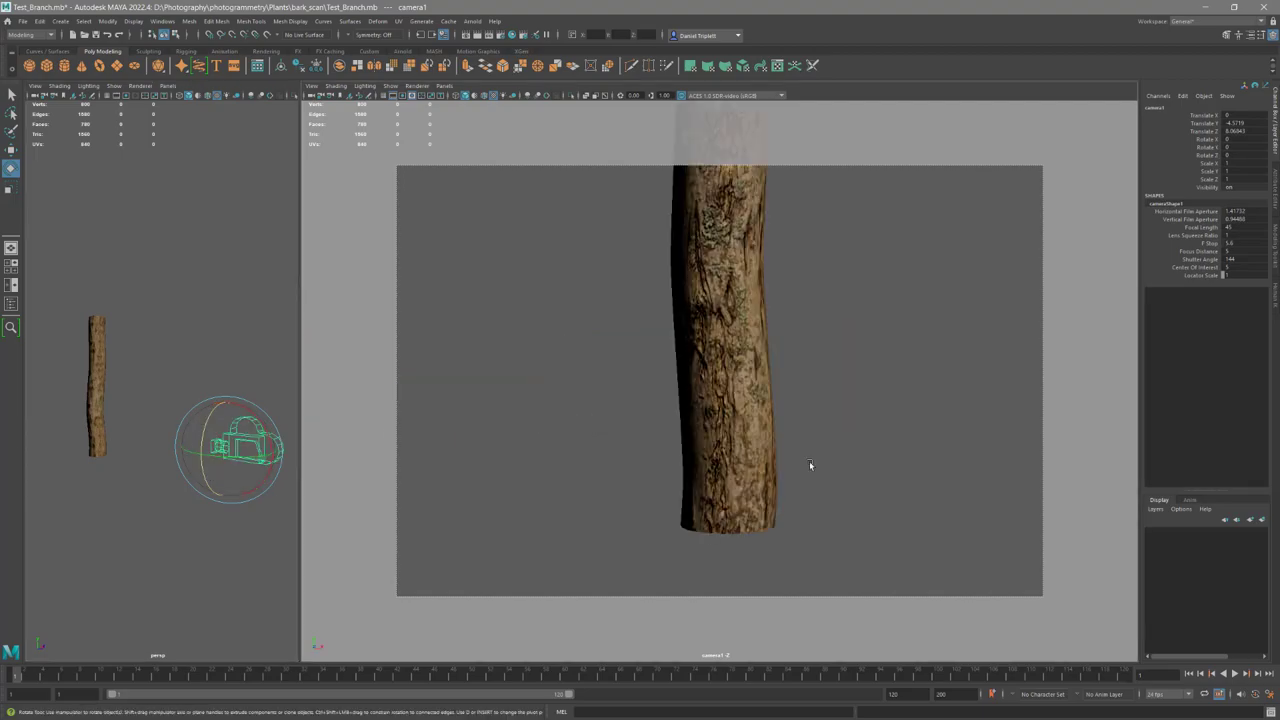
pyautogui.moveTo(296, 384); pyautogui.dragTo(564, 410)
pyautogui.keyDown('alt'); pyautogui.moveTo(433, 426); pyautogui.dragTo(358, 457); pyautogui.keyUp('alt')
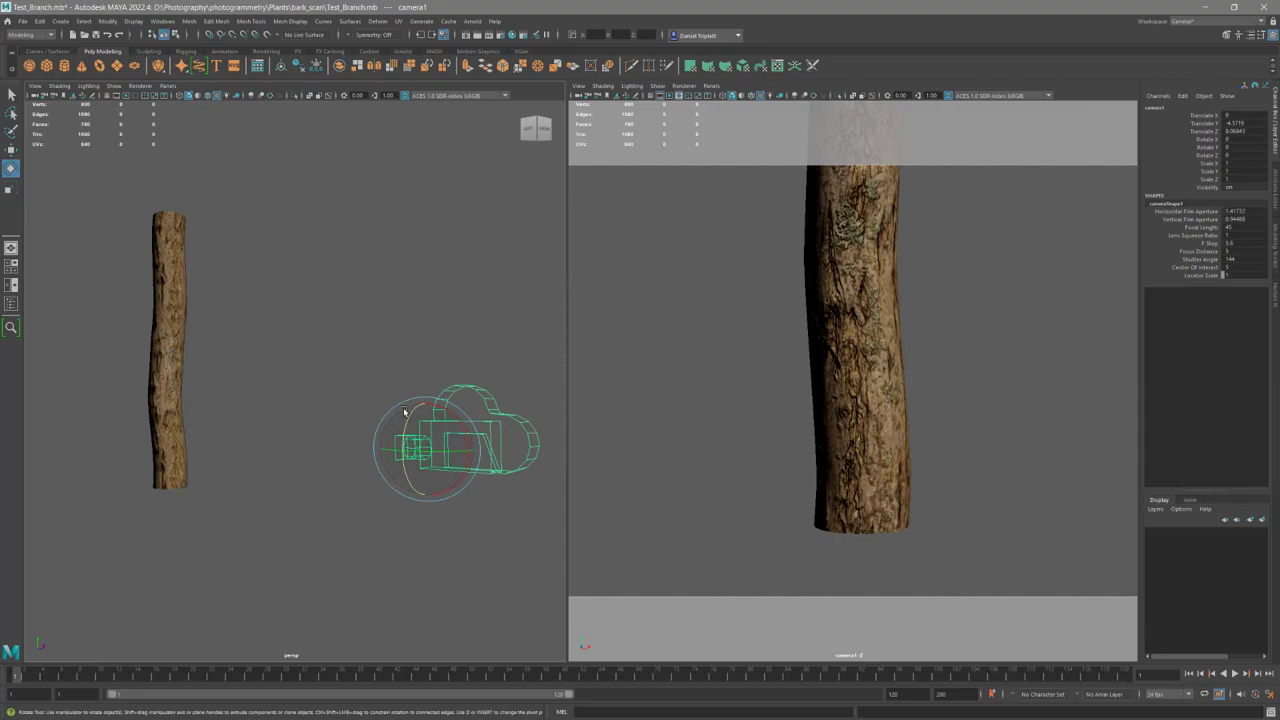
# Raise camera1 along the branch in successive overlapping positions, through Translate Y of about -4.2 and -2, toward the branch's upper end.
pyautogui.press('w')
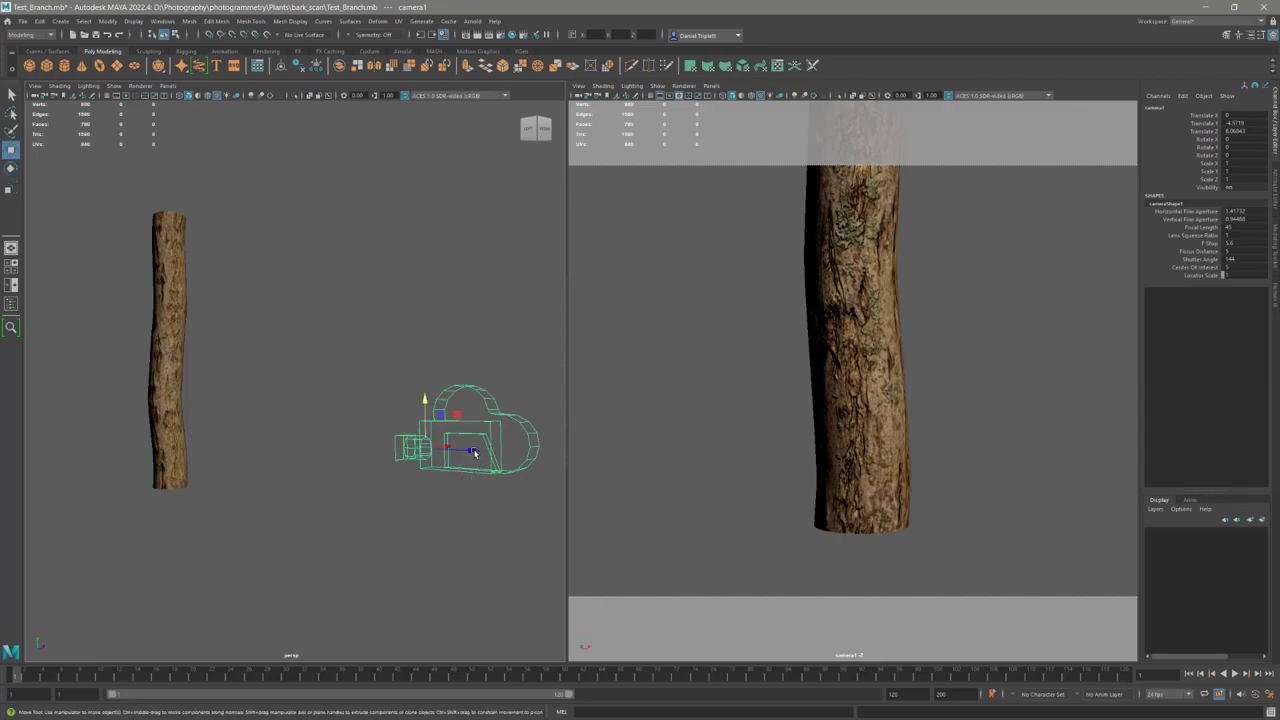
pyautogui.moveTo(424, 403)
pyautogui.mouseDown()
pyautogui.moveTo(425, 323)
pyautogui.moveTo(445, 295)
pyautogui.moveTo(428, 292)
pyautogui.moveTo(420, 140)
pyautogui.moveTo(423, 409)
pyautogui.moveTo(434, 382)
pyautogui.mouseUp()
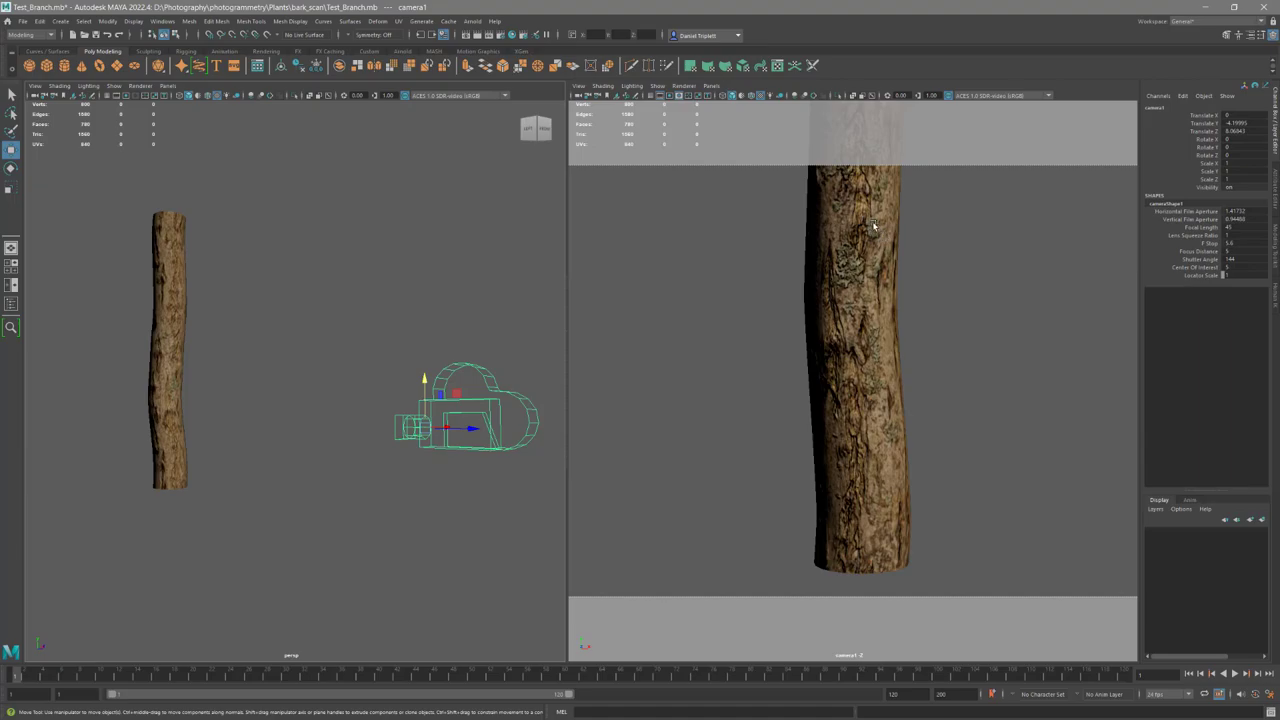
pyautogui.moveTo(424, 376); pyautogui.dragTo(880, 392, button='middle')
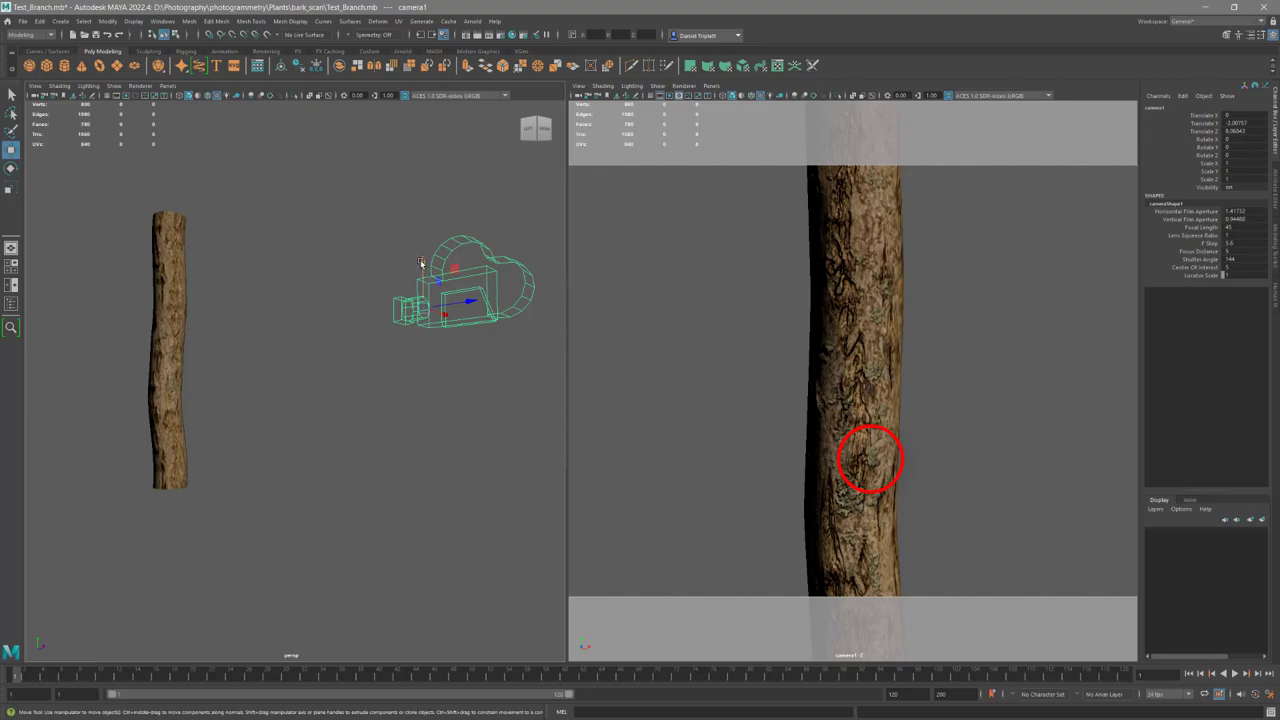
pyautogui.click(421, 262)
pyautogui.click(884, 264)
pyautogui.moveTo(422, 262); pyautogui.dragTo(430, 141)
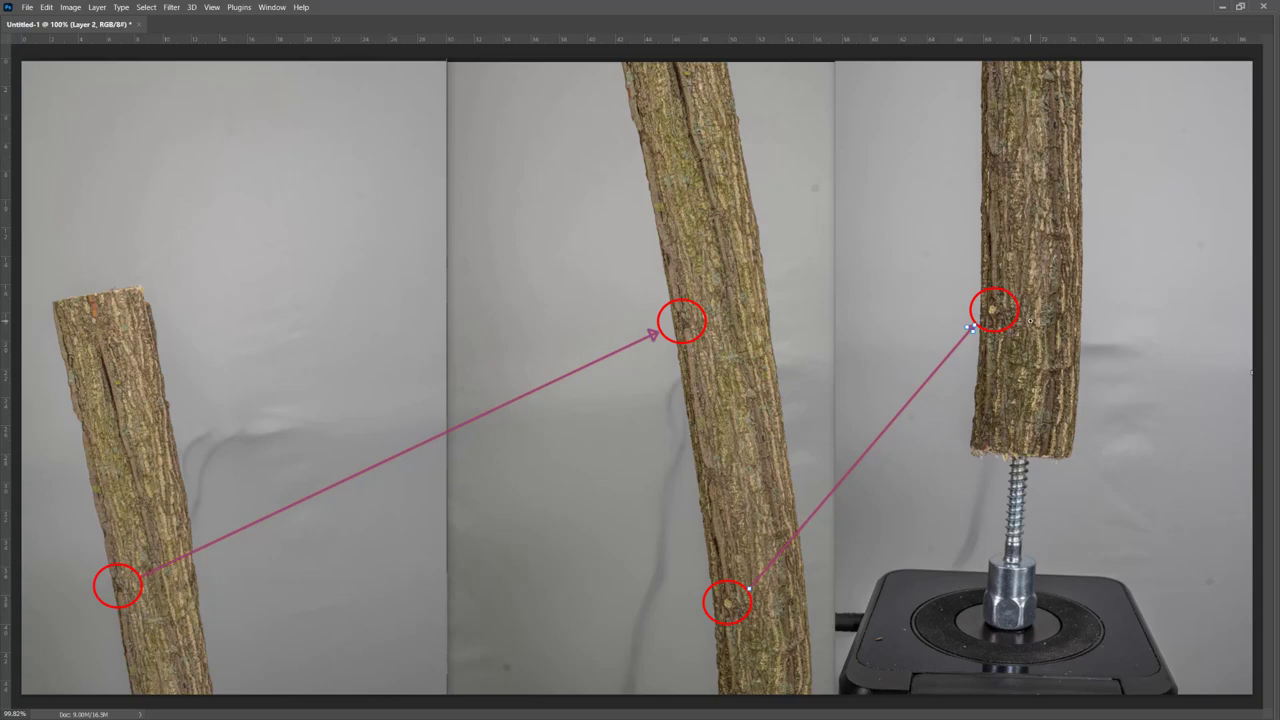
# In Photoshop, compare the circled matching bark features across the three overlapping branch photos.
pyautogui.moveTo(132, 585)
pyautogui.mouseDown()
pyautogui.moveTo(170, 576)
pyautogui.moveTo(123, 584)
pyautogui.mouseUp()
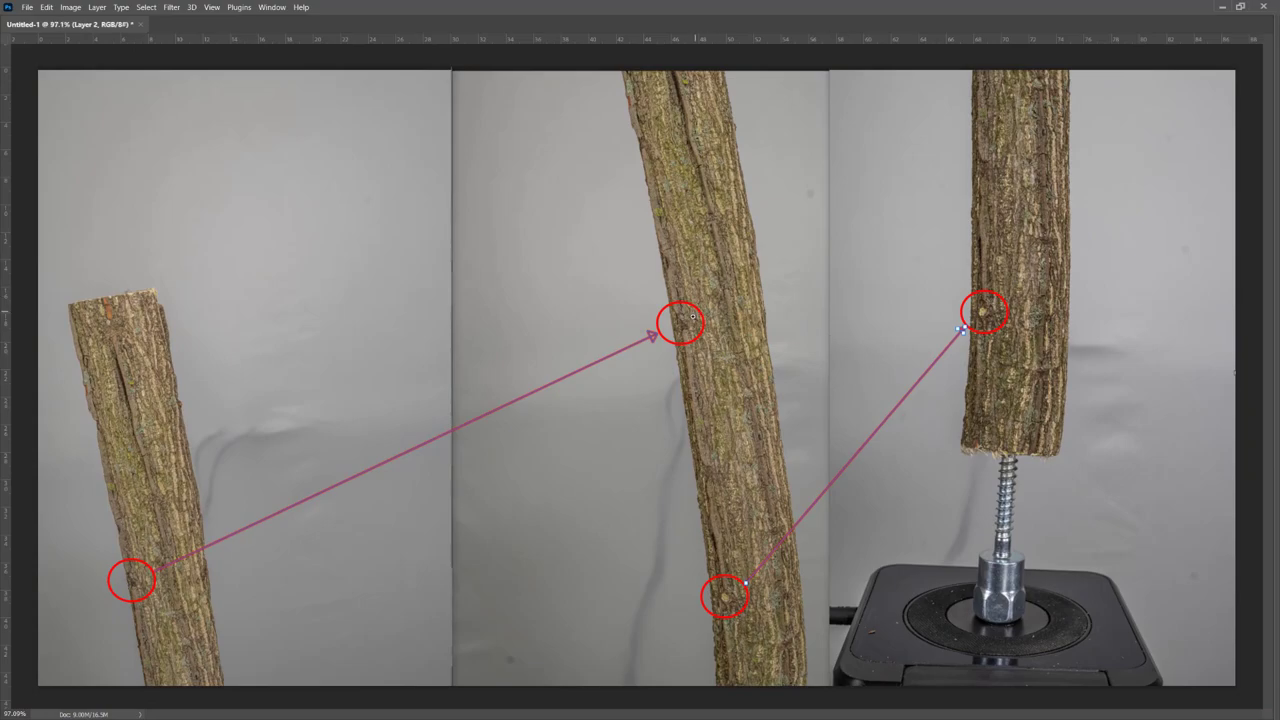
pyautogui.moveTo(677, 322); pyautogui.dragTo(636, 343)
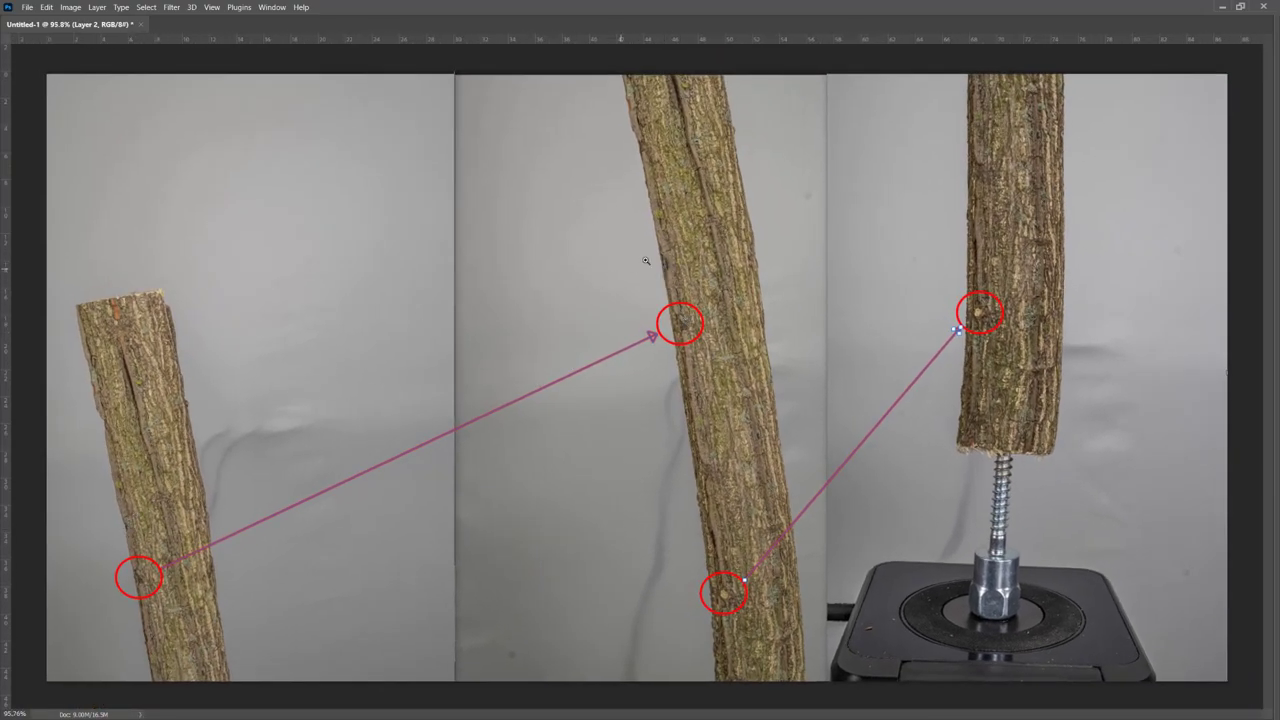
pyautogui.moveTo(669, 266)
pyautogui.mouseDown()
pyautogui.moveTo(715, 268)
pyautogui.moveTo(677, 279)
pyautogui.mouseUp()
pyautogui.moveTo(728, 594)
pyautogui.mouseDown()
pyautogui.moveTo(764, 592)
pyautogui.moveTo(752, 580)
pyautogui.moveTo(729, 597)
pyautogui.mouseUp()
pyautogui.moveTo(1001, 314); pyautogui.dragTo(951, 378)
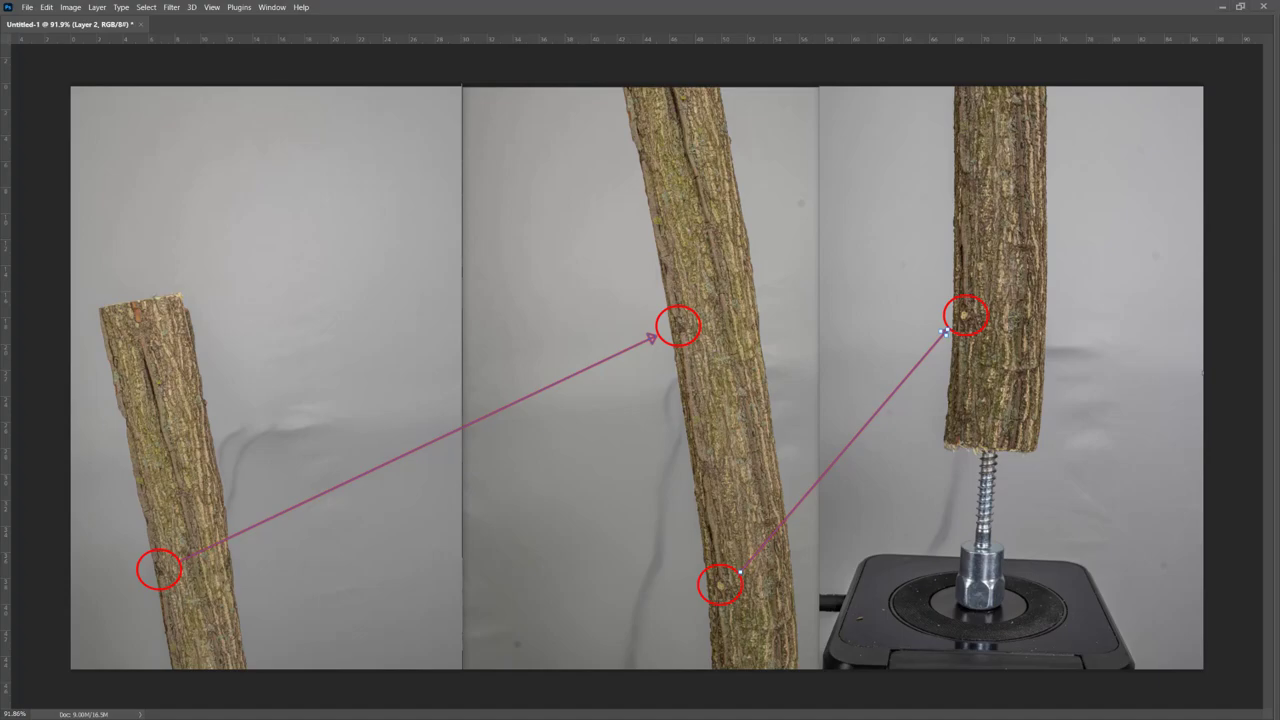
# Switch to the photo folder in File Explorer, look through the processed JPGs, and open the neighbouring RAW folder.
pyautogui.hotkey('alt', 'Tab')
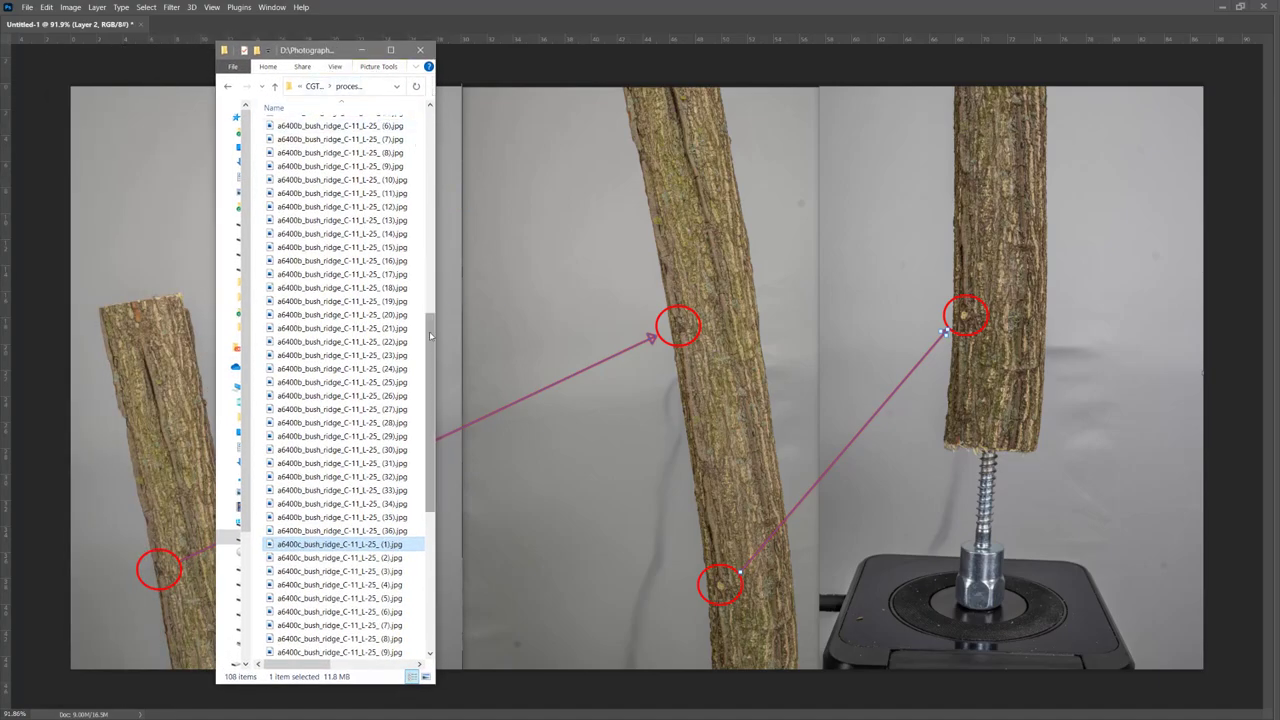
pyautogui.moveTo(430, 318); pyautogui.dragTo(446, 183)
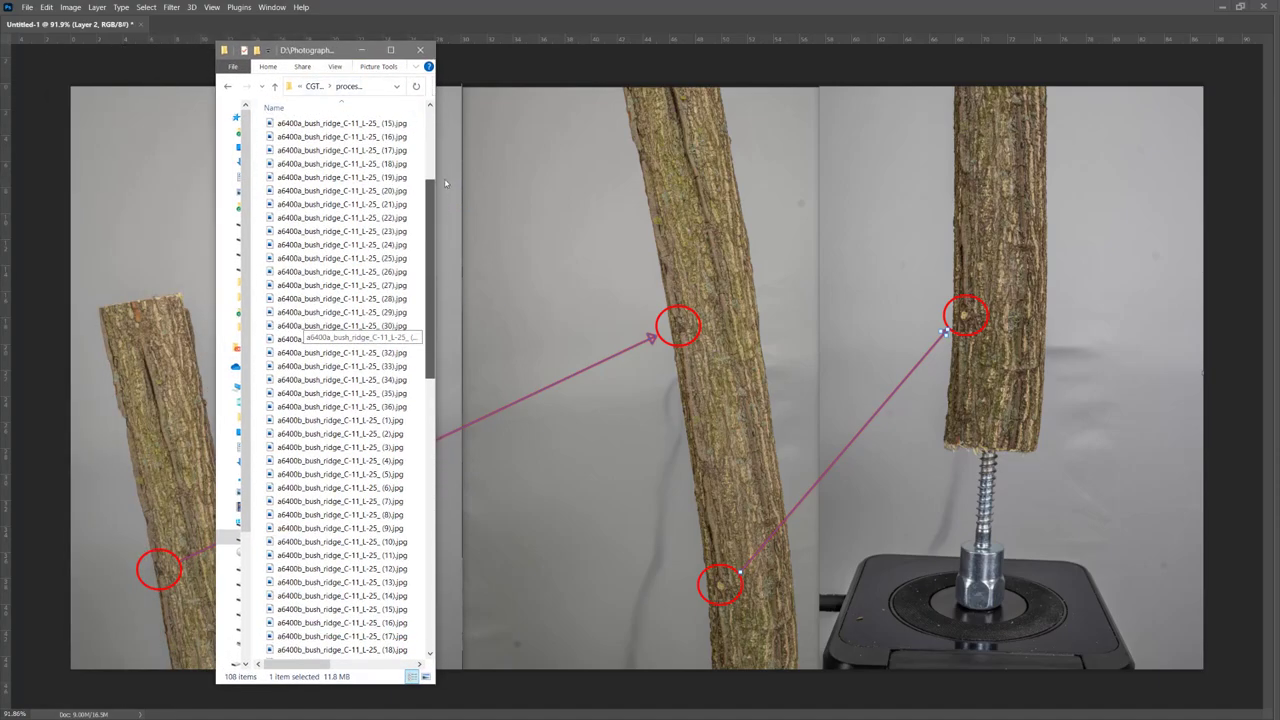
pyautogui.click(314, 86)
pyautogui.click(287, 140)
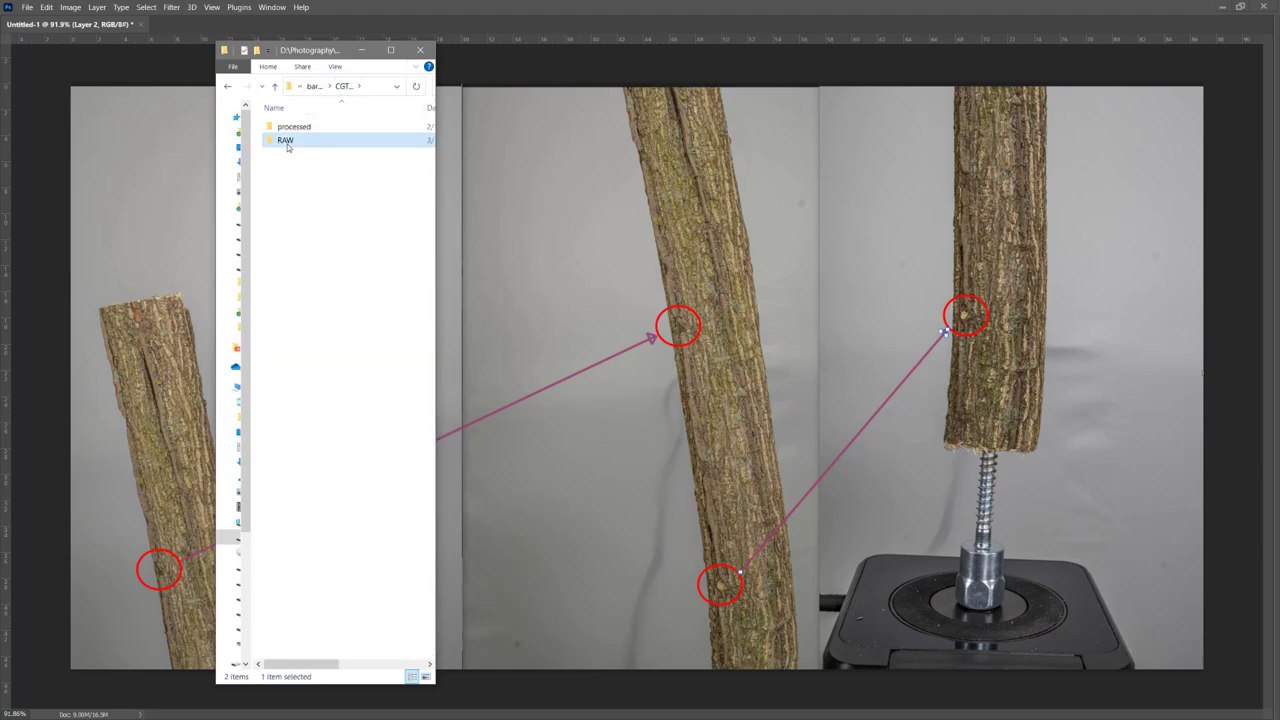
pyautogui.doubleClick(287, 140)
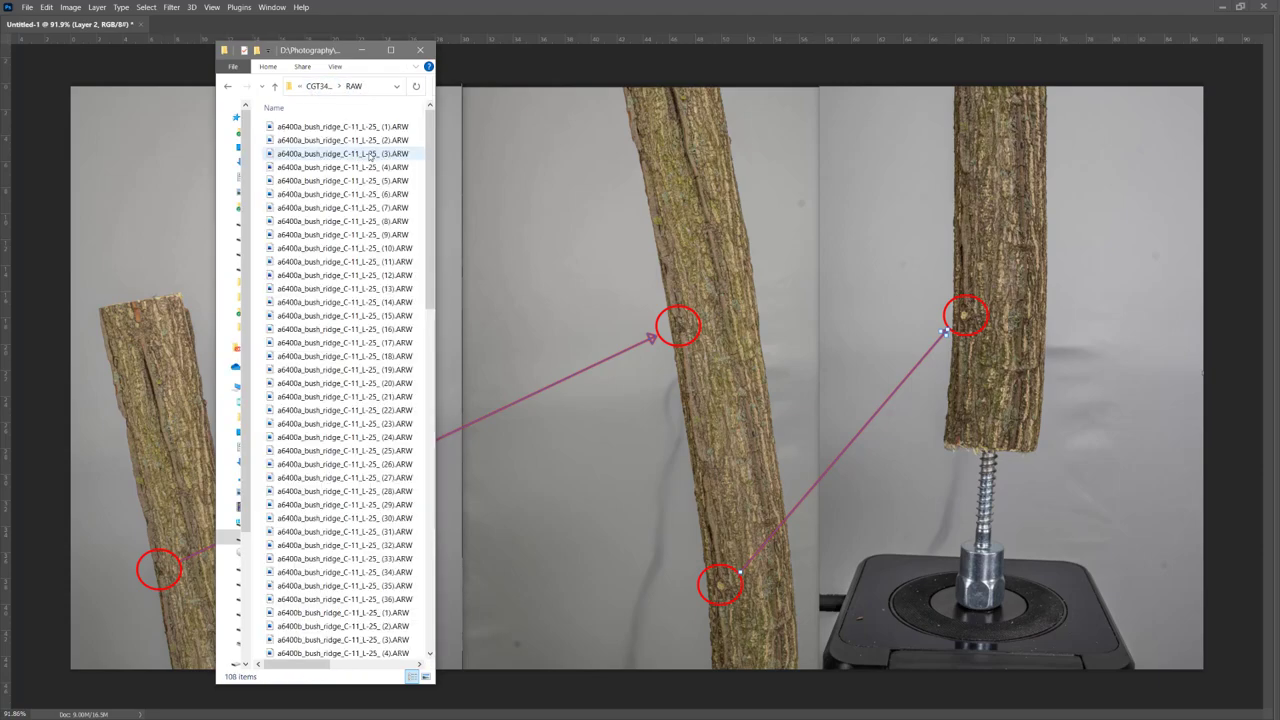
pyautogui.moveTo(430, 289); pyautogui.dragTo(474, 150)
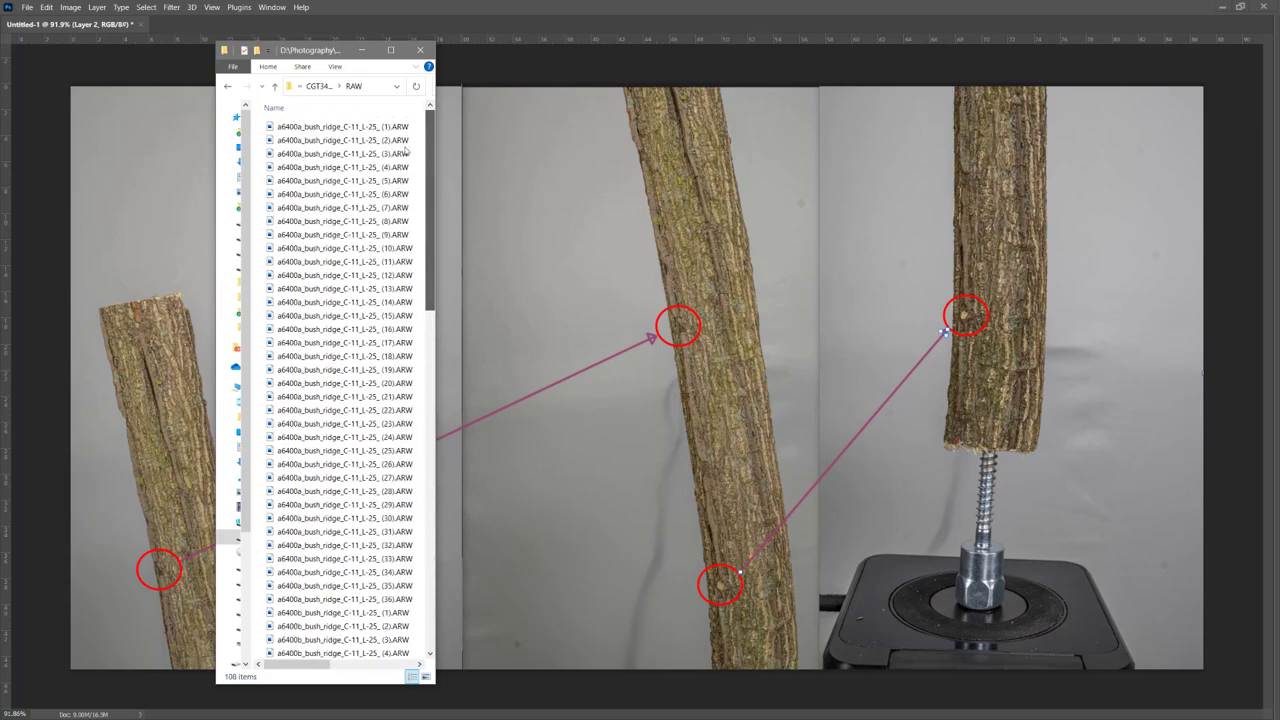
# Select all the ARW files in the RAW folder and open them in Photoshop's Camera Raw at full screen.
pyautogui.click(368, 128)
pyautogui.moveTo(430, 200); pyautogui.dragTo(451, 555)
pyautogui.hotkey('ctrl', 'a')
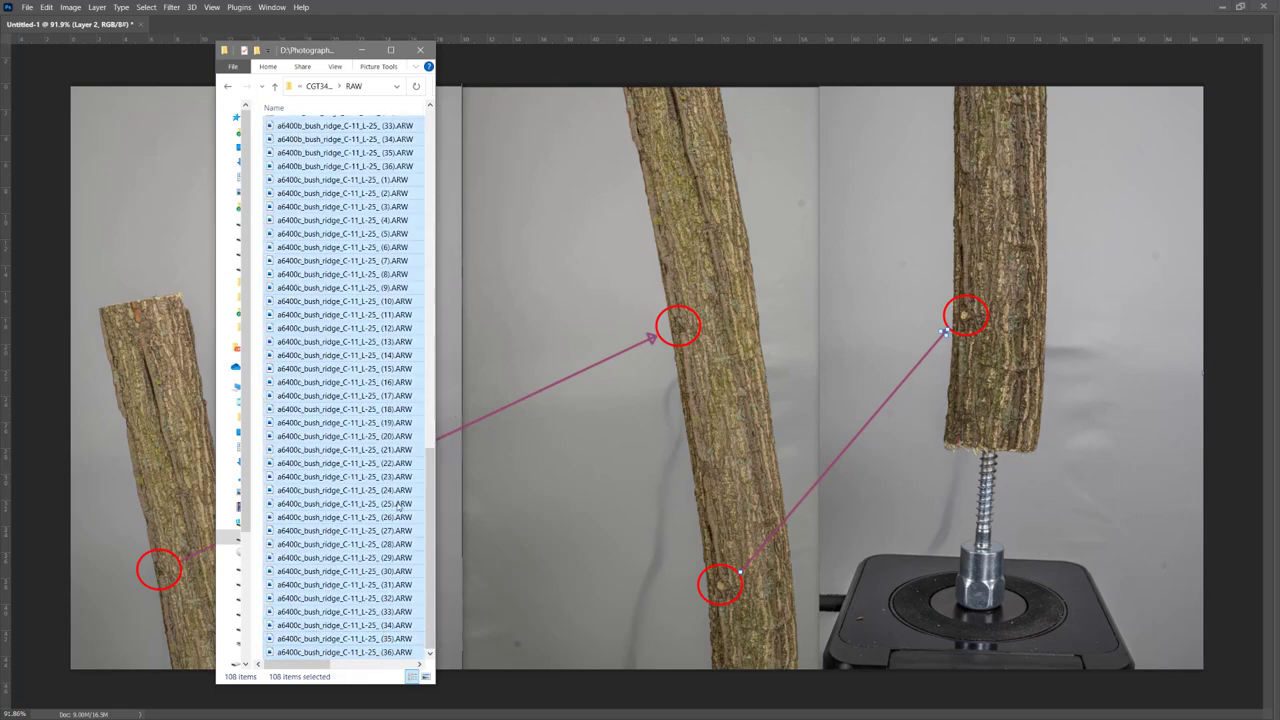
pyautogui.moveTo(325, 115); pyautogui.dragTo(732, 18)
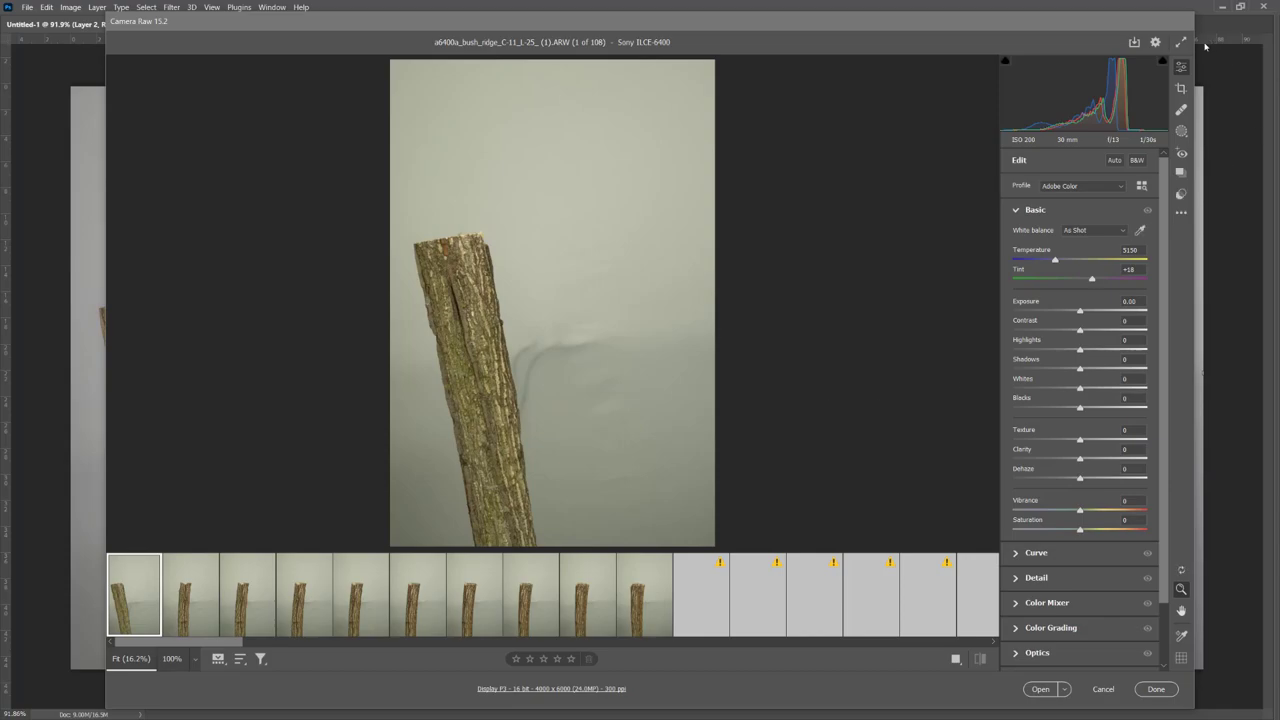
pyautogui.click(1181, 42)
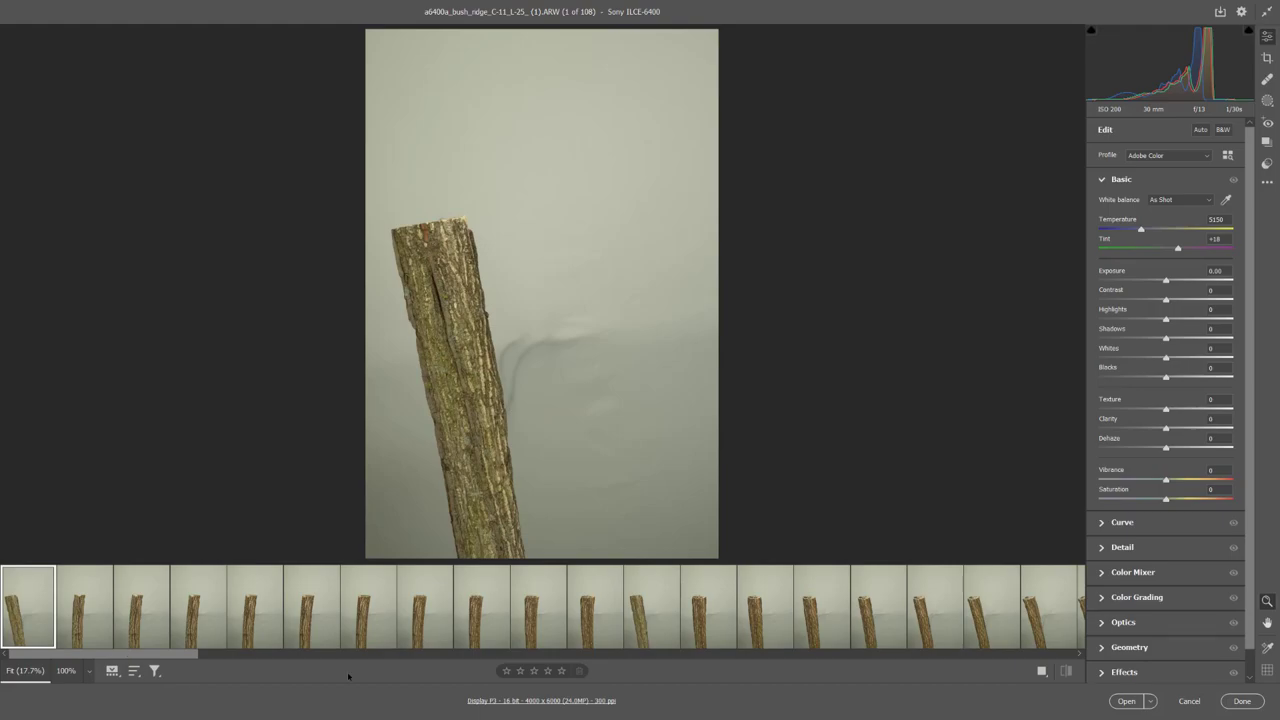
# Set the first photo's white balance by sampling the grey backdrop above the branch.
pyautogui.scroll(-15, 240, 610)
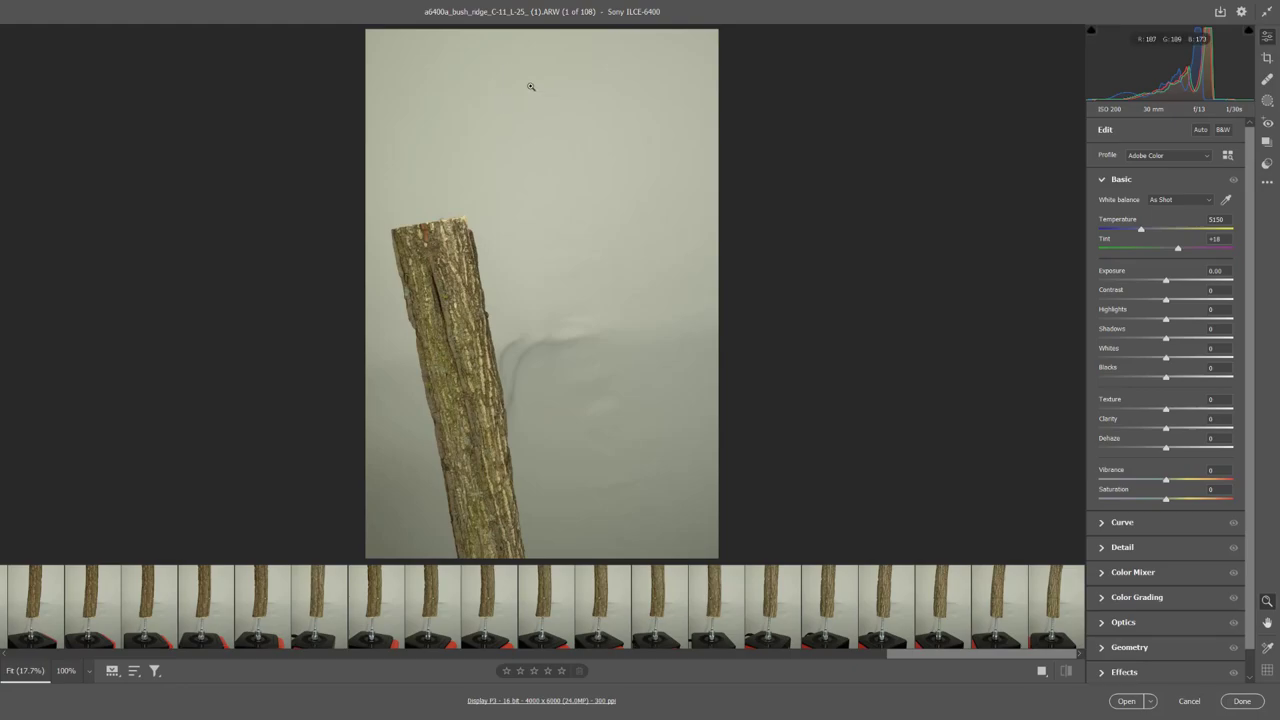
pyautogui.click(1226, 200)
pyautogui.click(559, 60)
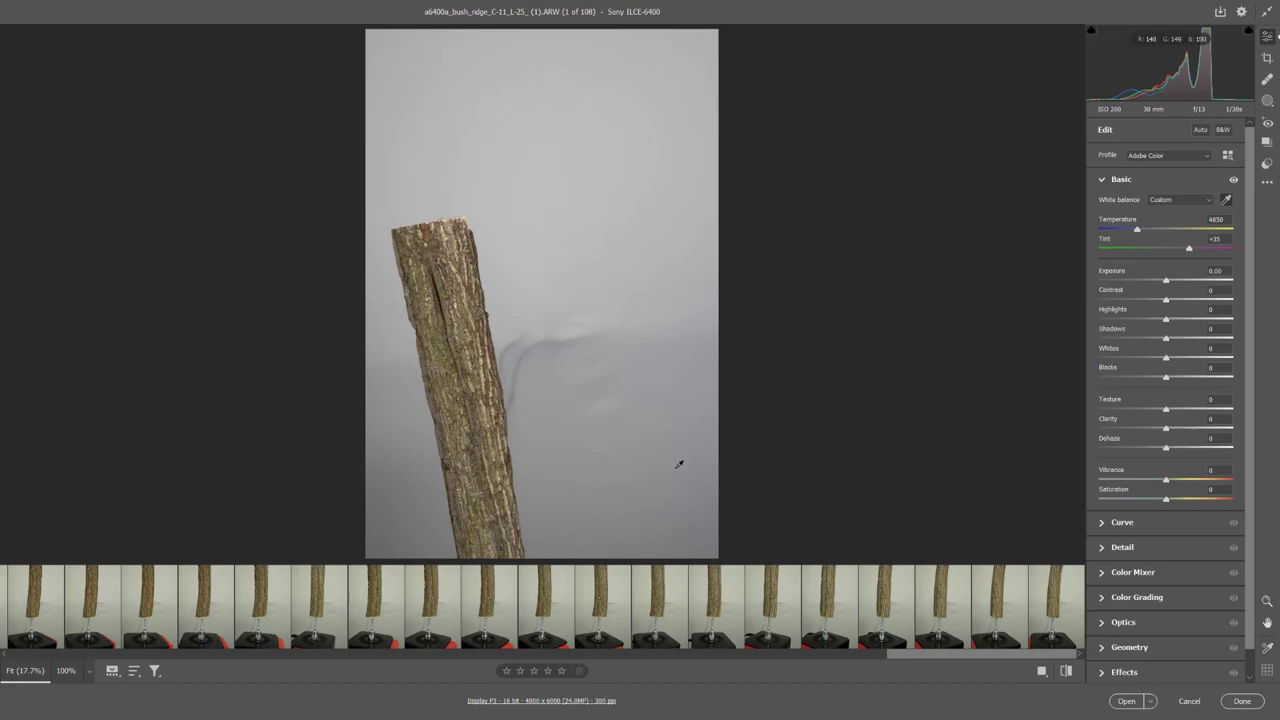
pyautogui.moveTo(981, 657); pyautogui.dragTo(31, 713)
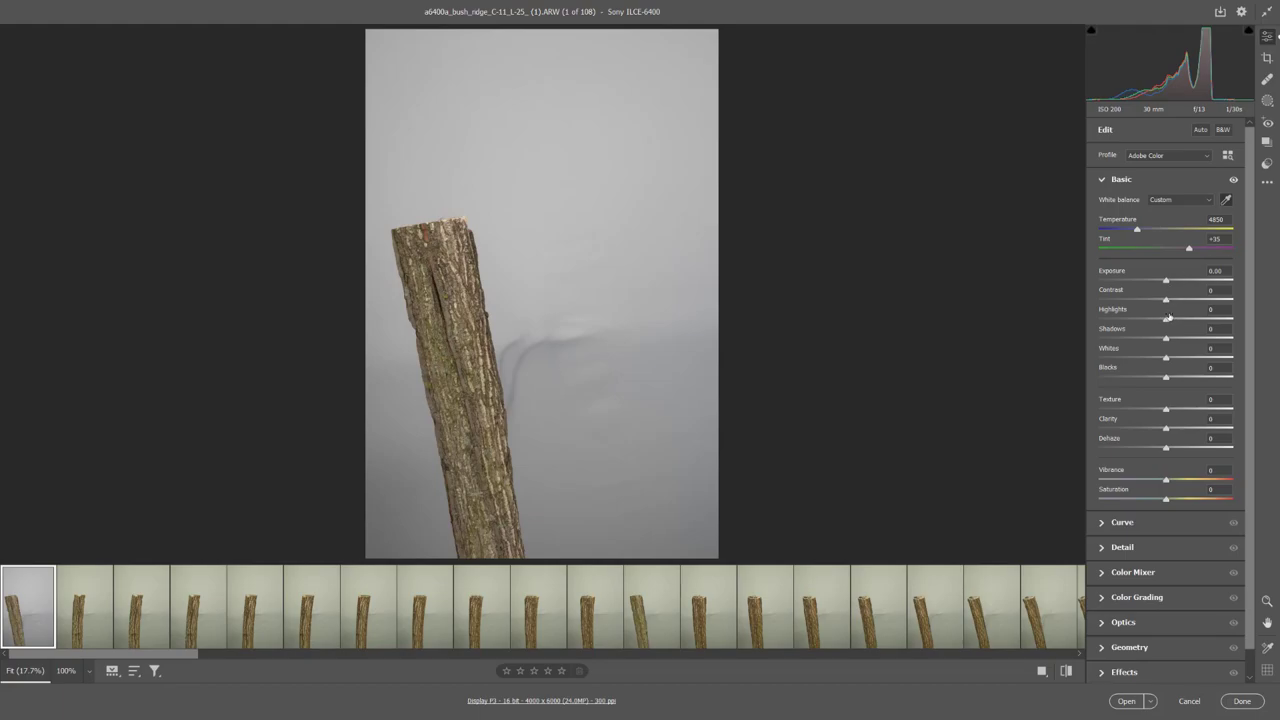
# Set the first photo's Highlights to -100 and Shadows to +100, and inspect the bark detail up close.
pyautogui.moveTo(1166, 318); pyautogui.dragTo(1081, 337)
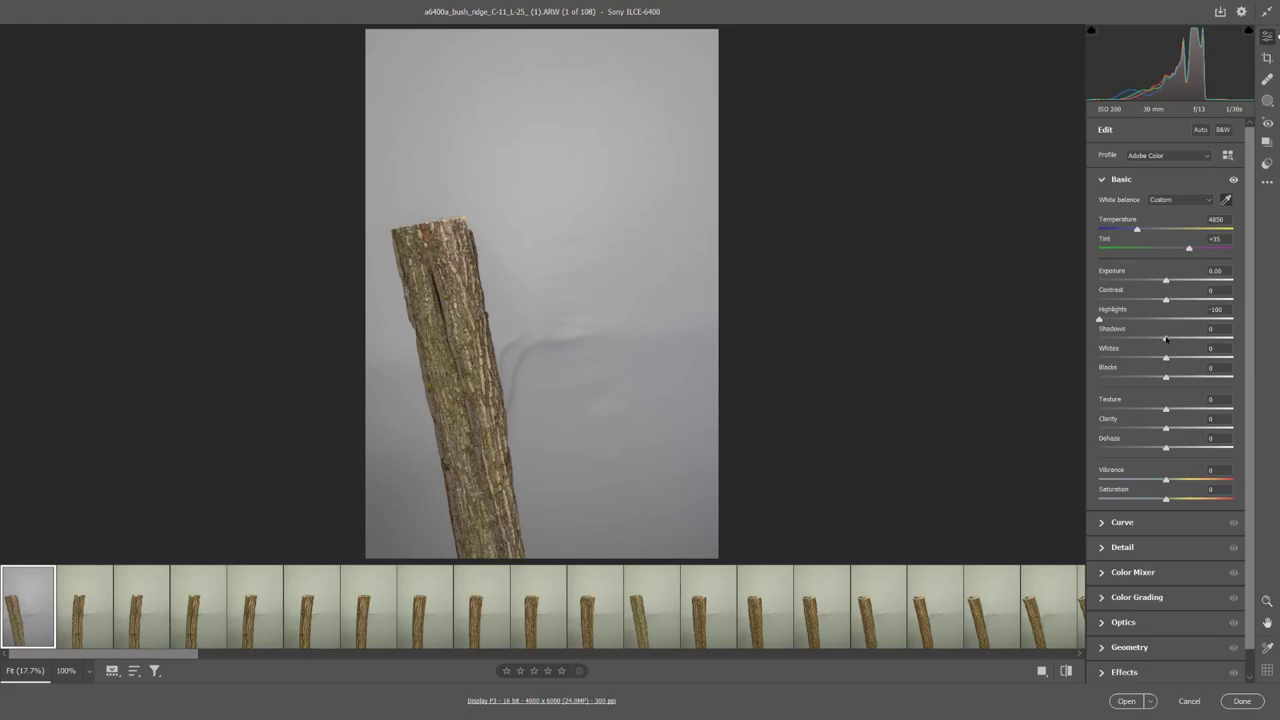
pyautogui.moveTo(1165, 341); pyautogui.dragTo(1273, 340)
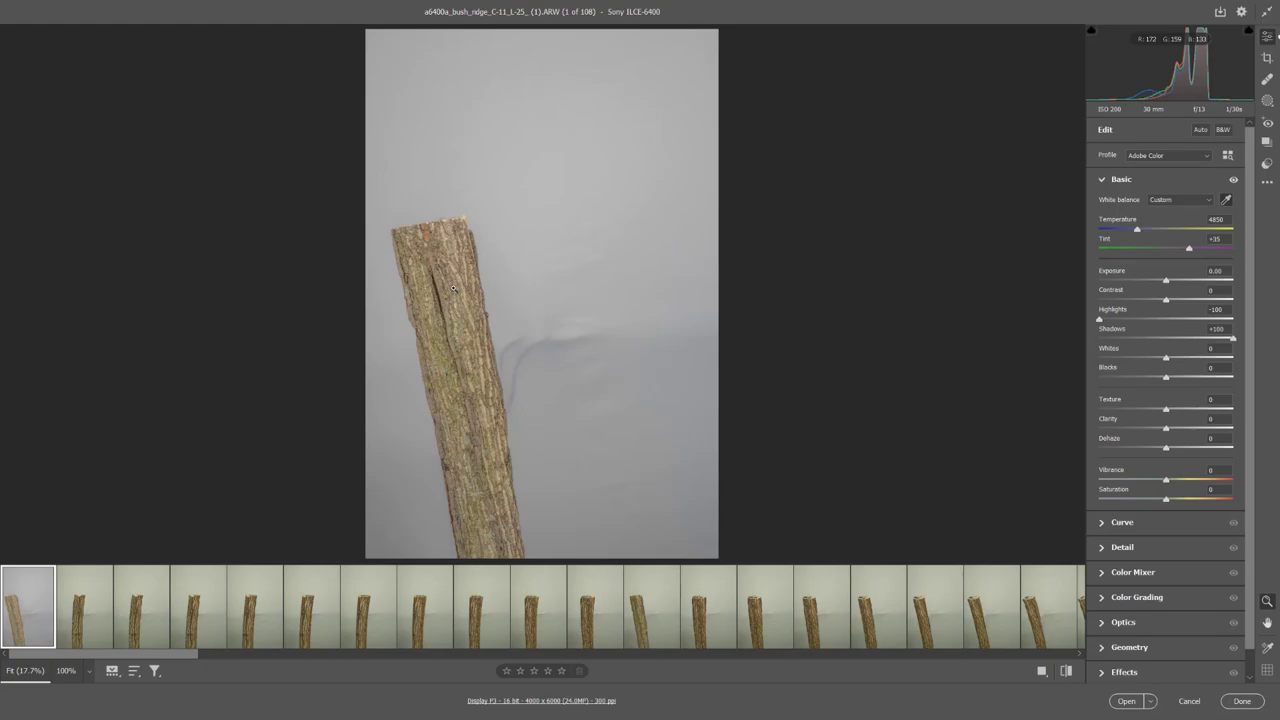
pyautogui.moveTo(460, 292); pyautogui.dragTo(502, 333)
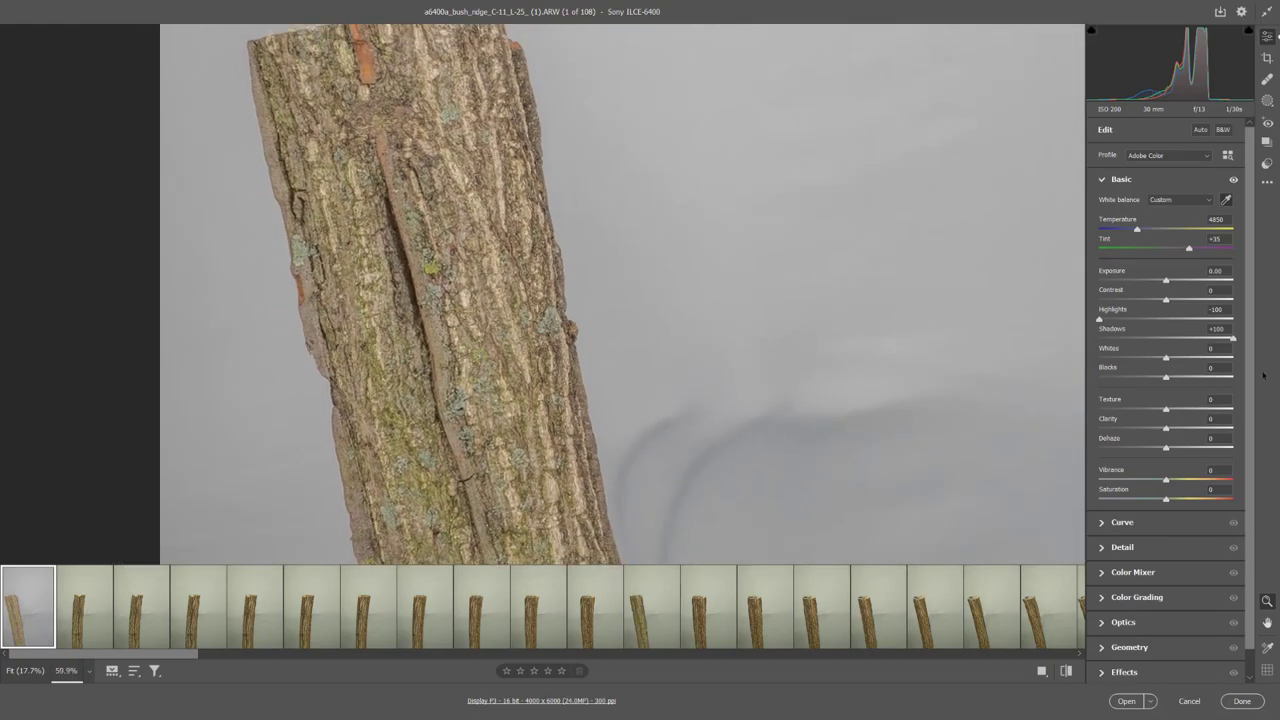
pyautogui.moveTo(498, 384)
pyautogui.mouseDown()
pyautogui.moveTo(450, 385)
pyautogui.moveTo(500, 386)
pyautogui.mouseUp()
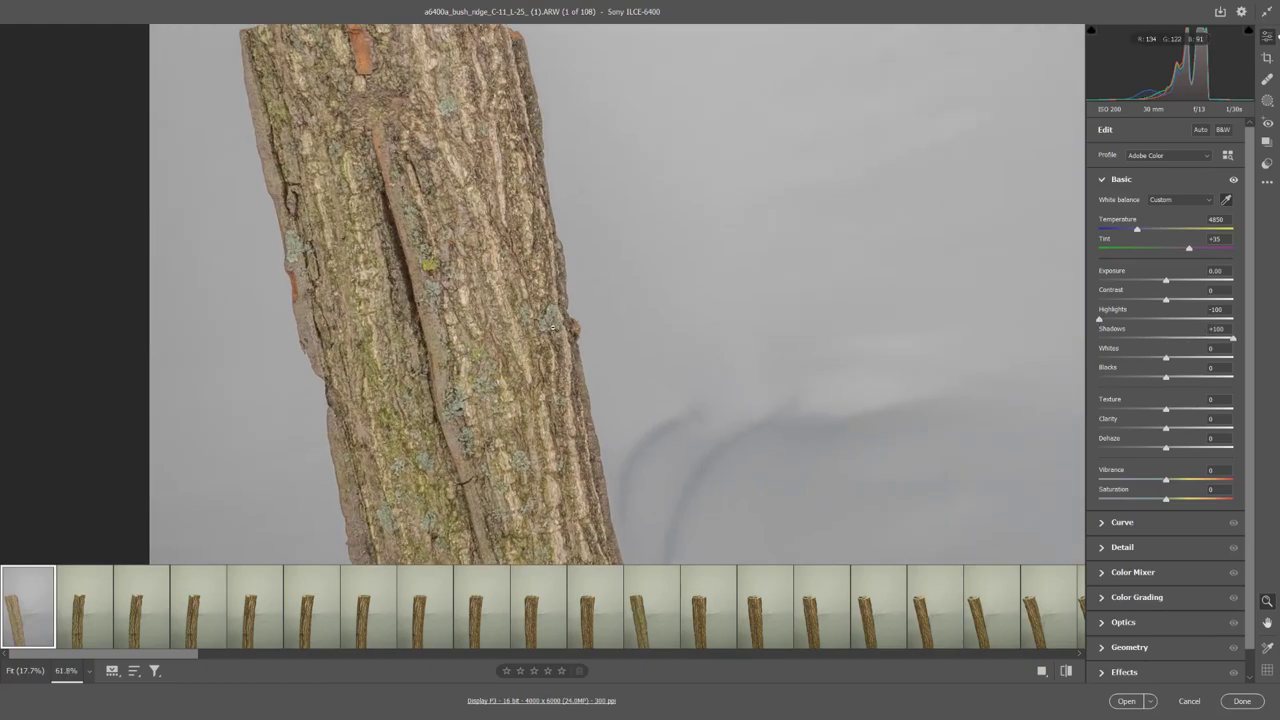
# Set the first photo's Highlights to -50 and Shadows to +50.
pyautogui.moveTo(550, 325); pyautogui.dragTo(500, 326)
pyautogui.moveTo(1099, 320); pyautogui.dragTo(1128, 325)
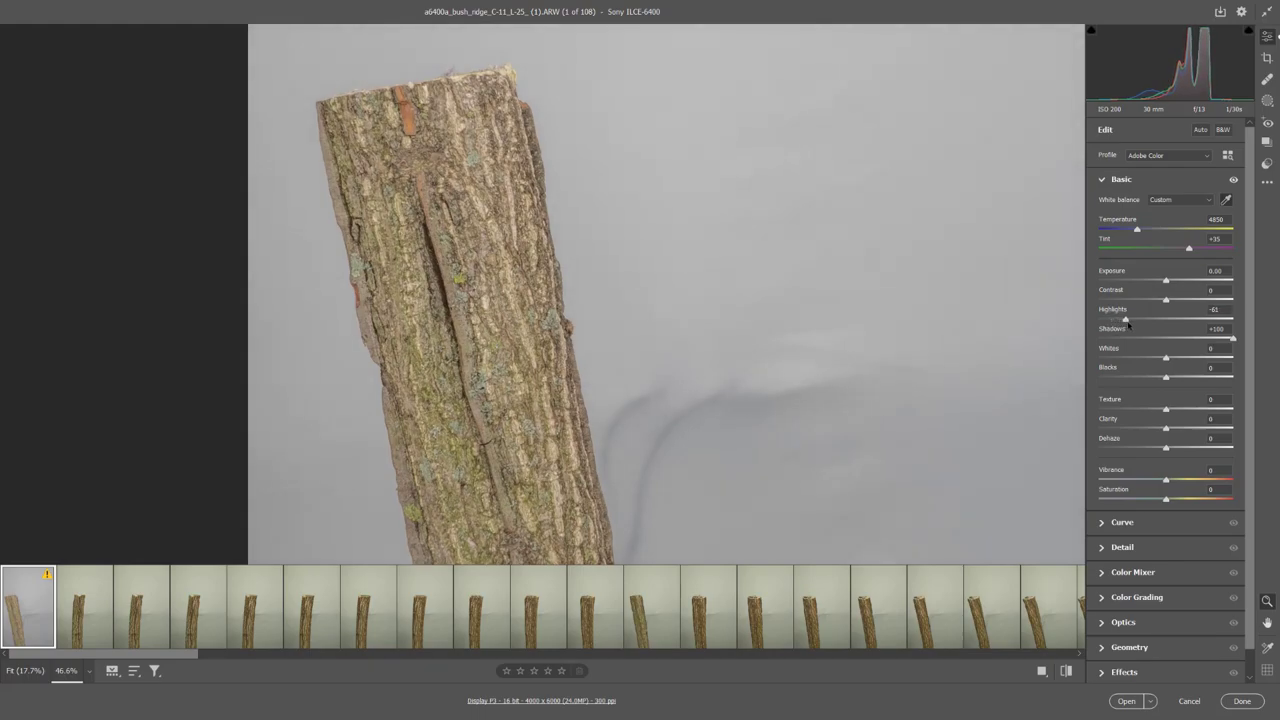
pyautogui.moveTo(1132, 325); pyautogui.dragTo(1133, 325)
pyautogui.moveTo(1233, 339); pyautogui.dragTo(1197, 345)
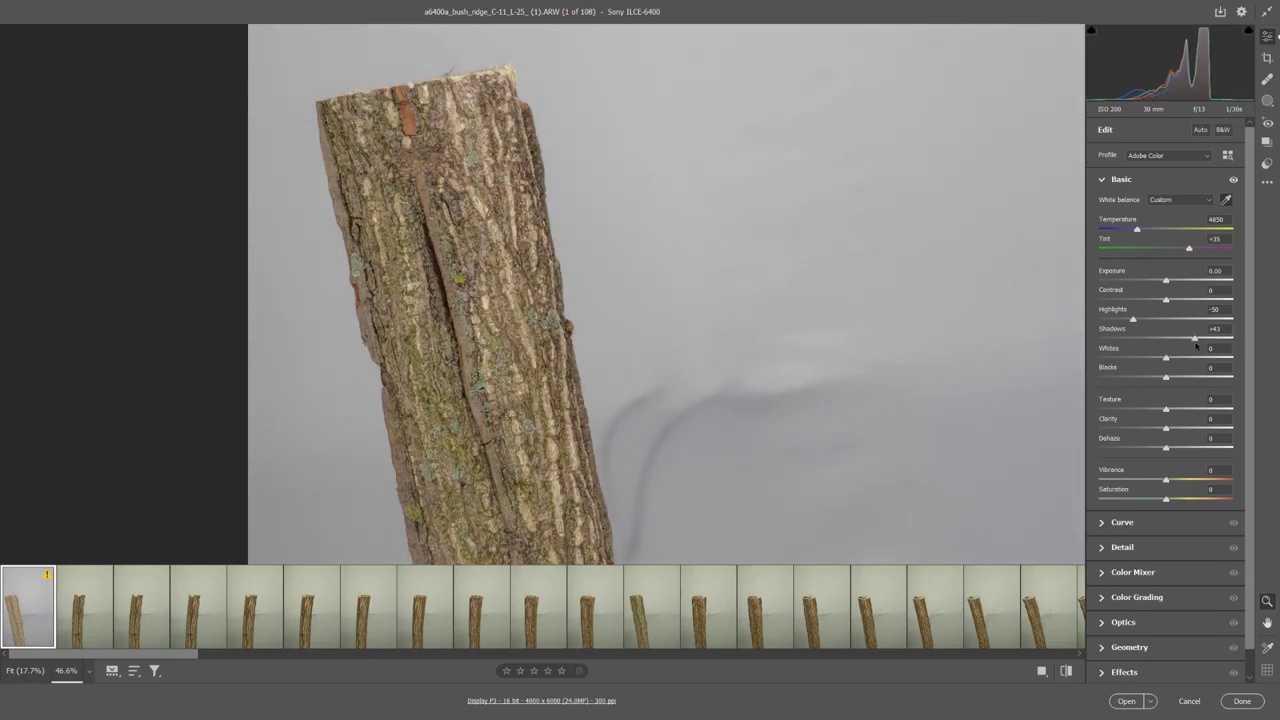
pyautogui.moveTo(1194, 346); pyautogui.dragTo(1199, 347)
pyautogui.scroll(-2, 678, 418)
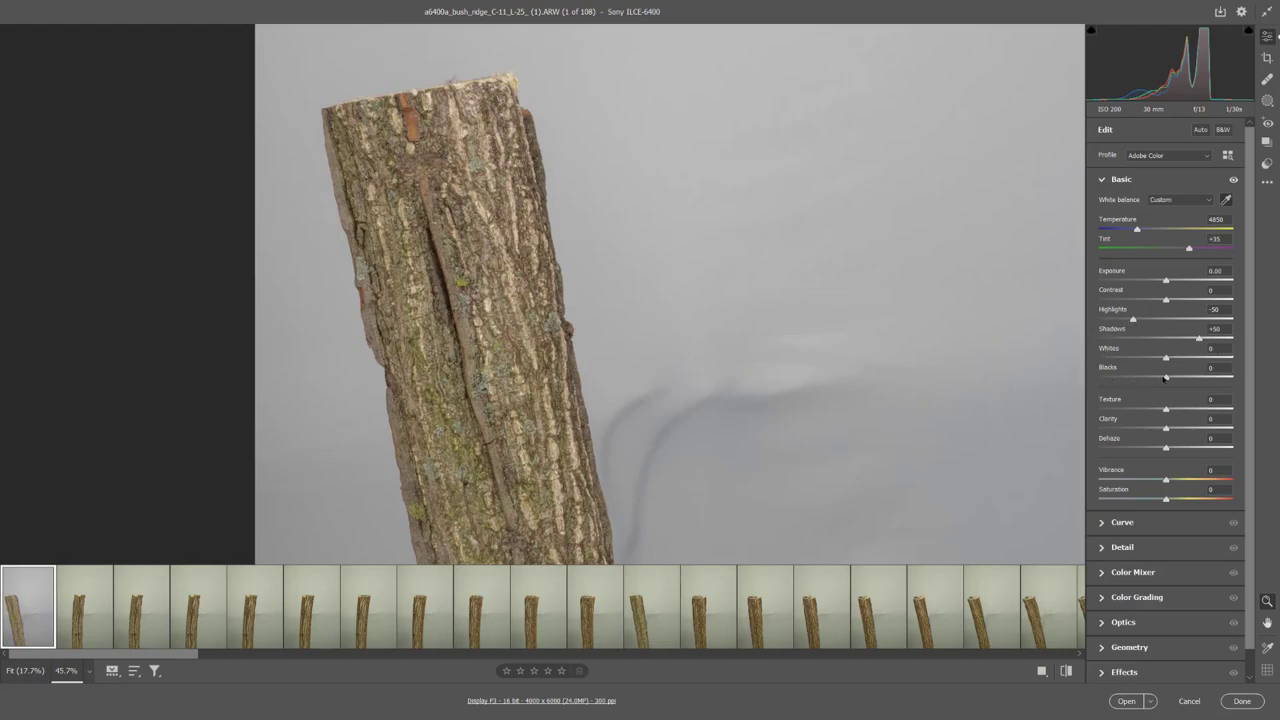
# Set the first photo's Whites to -26 and Blacks to +28, and check the whole branch.
pyautogui.moveTo(1166, 363); pyautogui.dragTo(1148, 362)
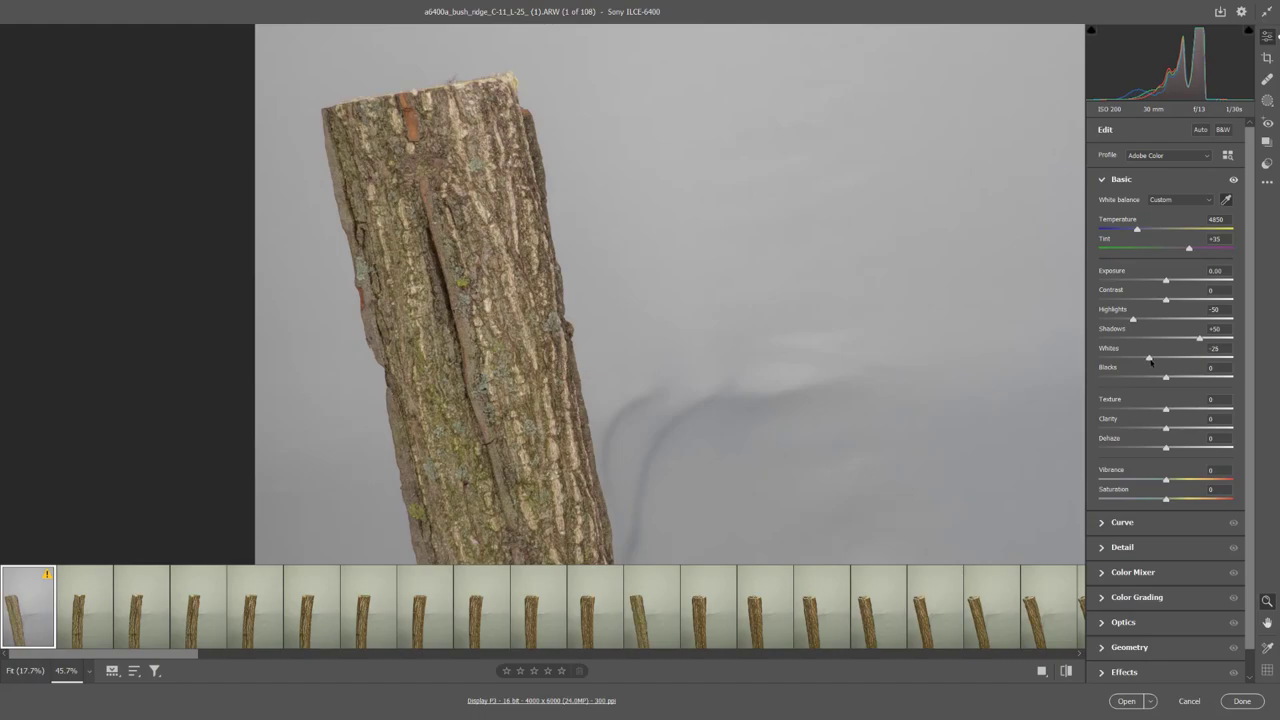
pyautogui.moveTo(1165, 379); pyautogui.dragTo(1183, 378)
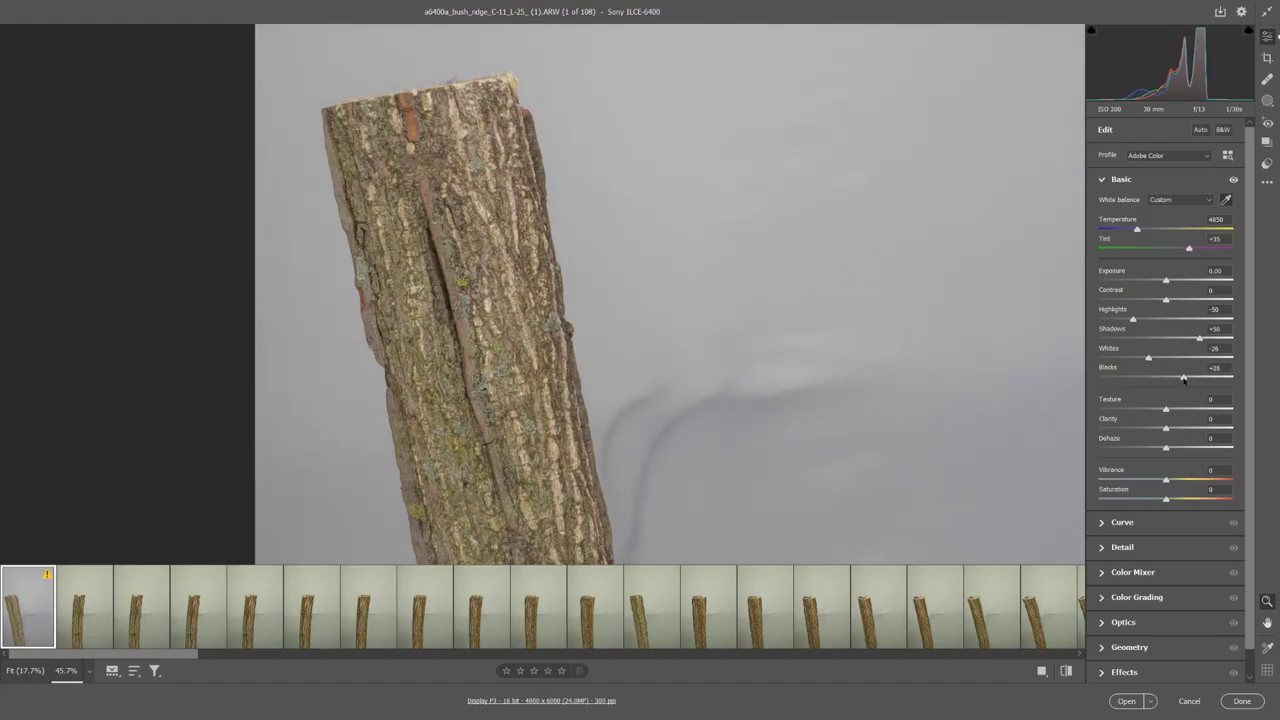
pyautogui.scroll(-3, 640, 357)
pyautogui.scroll(3, 564, 357)
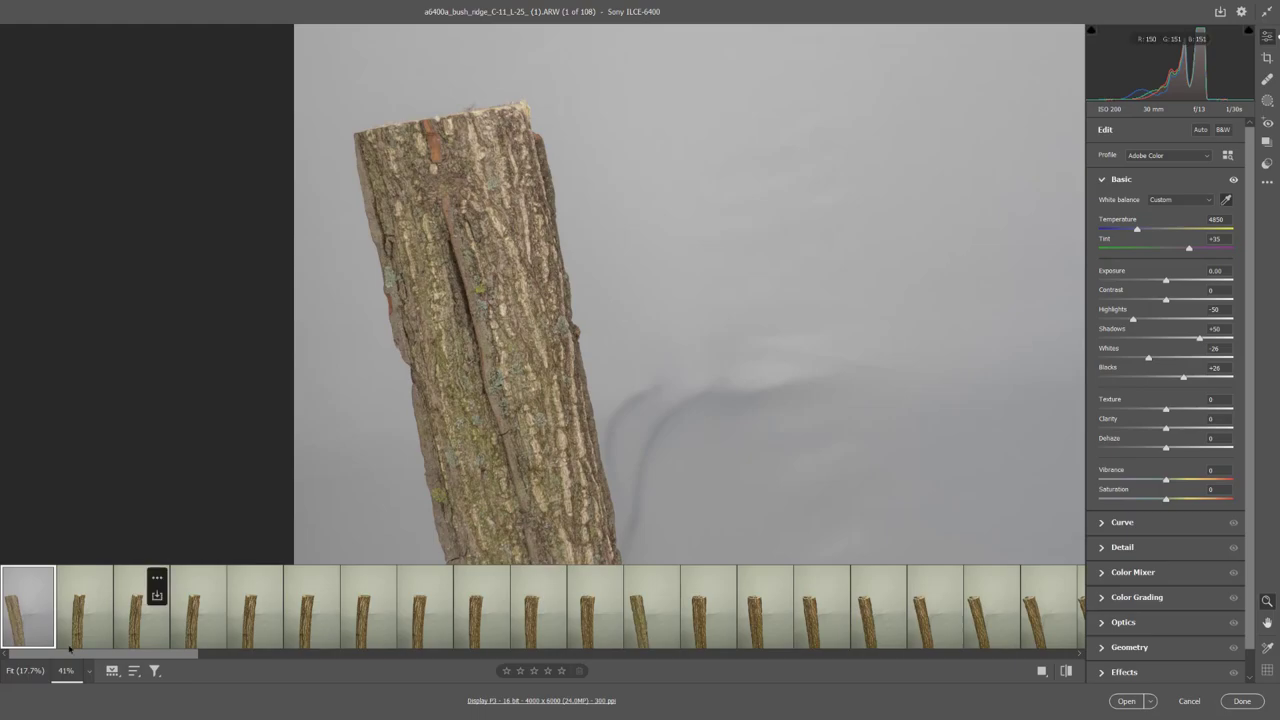
pyautogui.scroll(-4, 517, 391)
pyautogui.scroll(5, 517, 391)
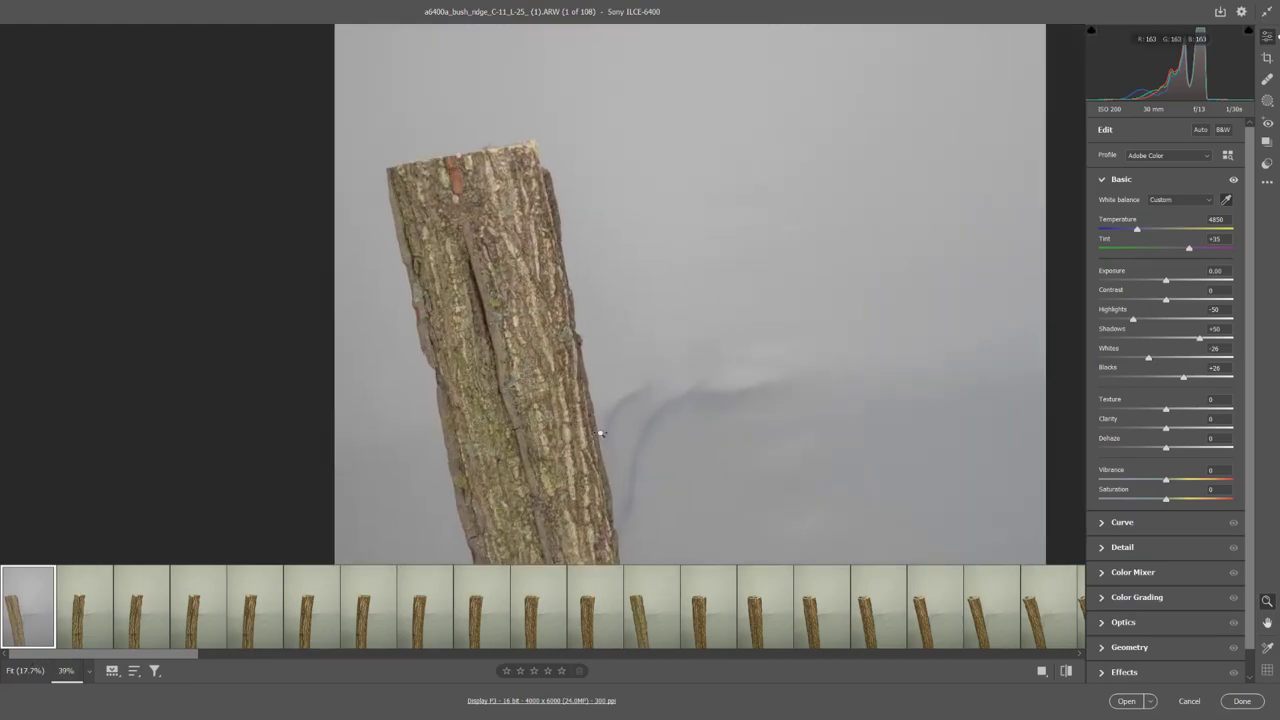
pyautogui.scroll(-4, 669, 452)
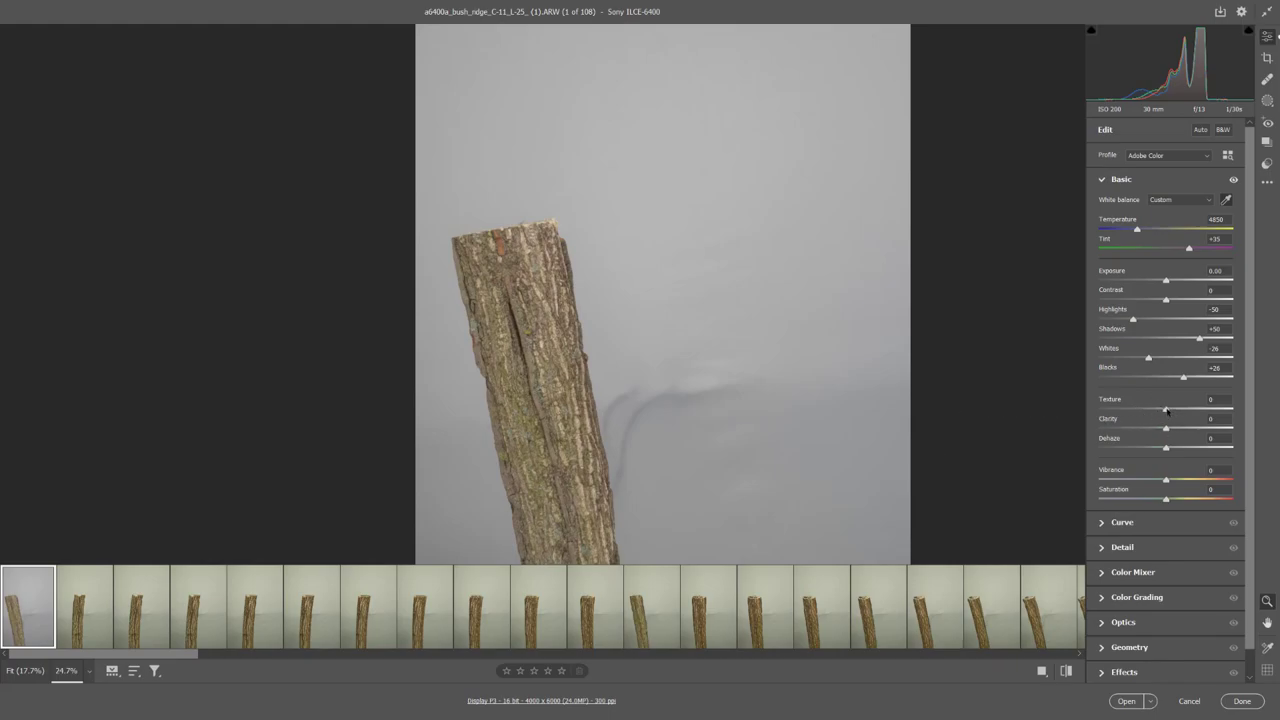
# Set Texture to +3, Clarity to +2 and Dehaze to +4 on the first photo, and view the bark up close.
pyautogui.moveTo(1166, 410); pyautogui.dragTo(1167, 433)
pyautogui.moveTo(1166, 450); pyautogui.dragTo(1168, 448)
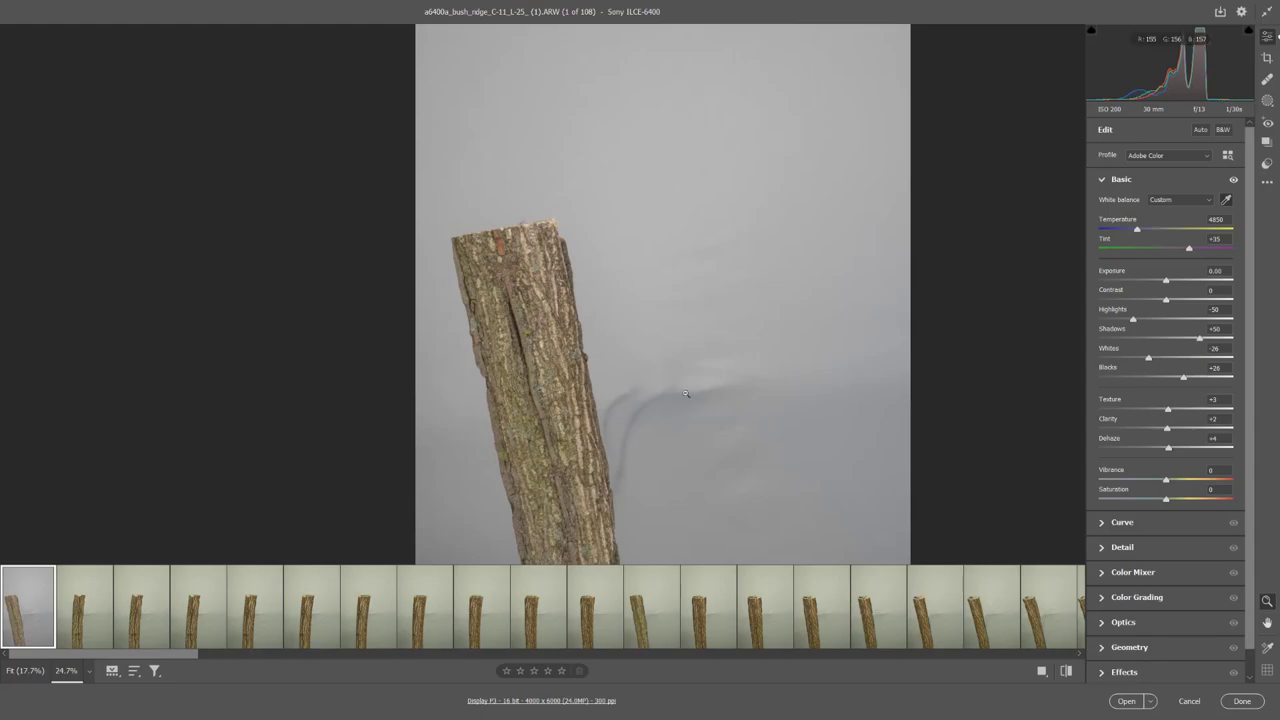
pyautogui.click(535, 360)
pyautogui.scroll(3, 622, 363)
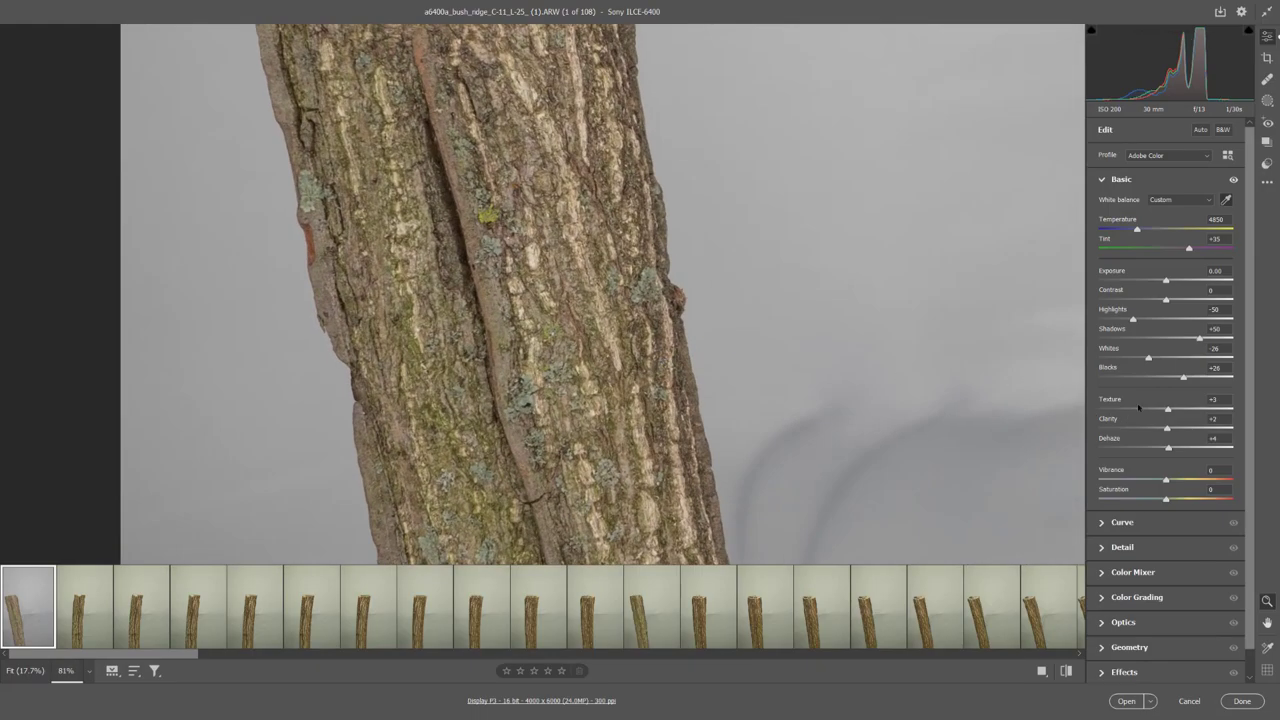
# Try a strongly negative Texture on the bark, restore it to +3, and slightly adjust Clarity, Dehaze and Contrast.
pyautogui.moveTo(1171, 410); pyautogui.dragTo(1089, 423)
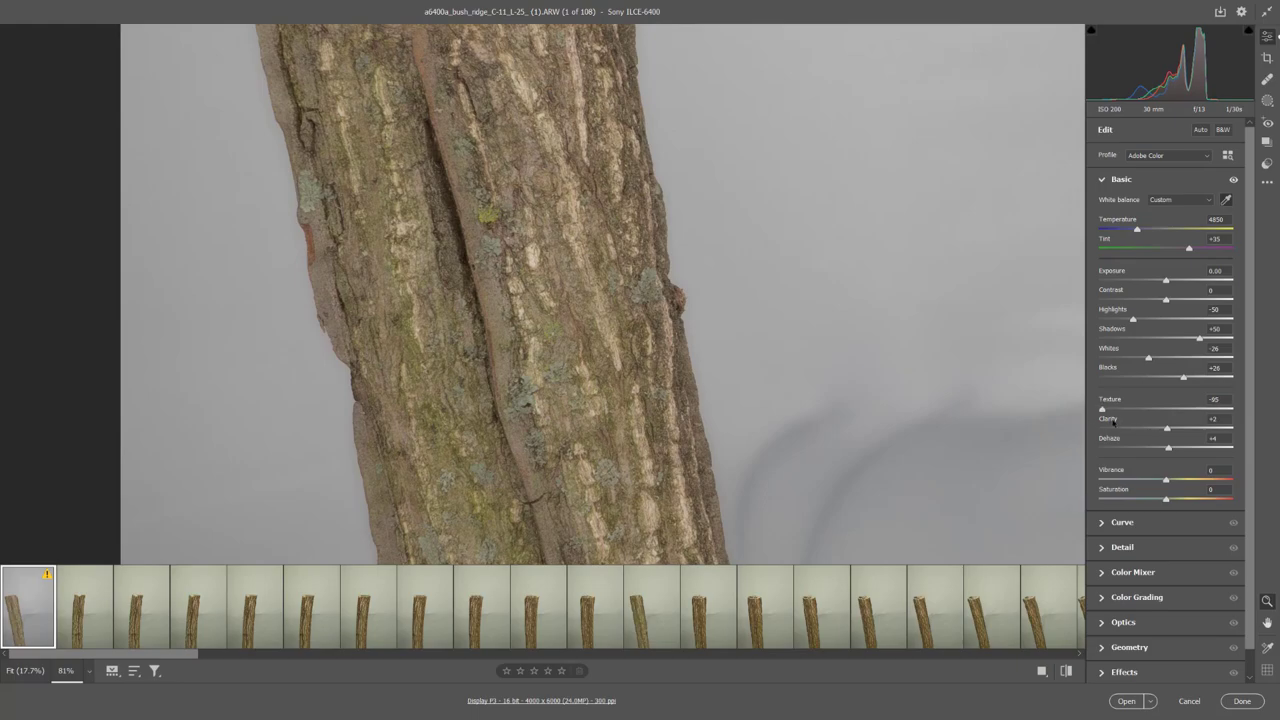
pyautogui.moveTo(1150, 424); pyautogui.dragTo(1175, 424)
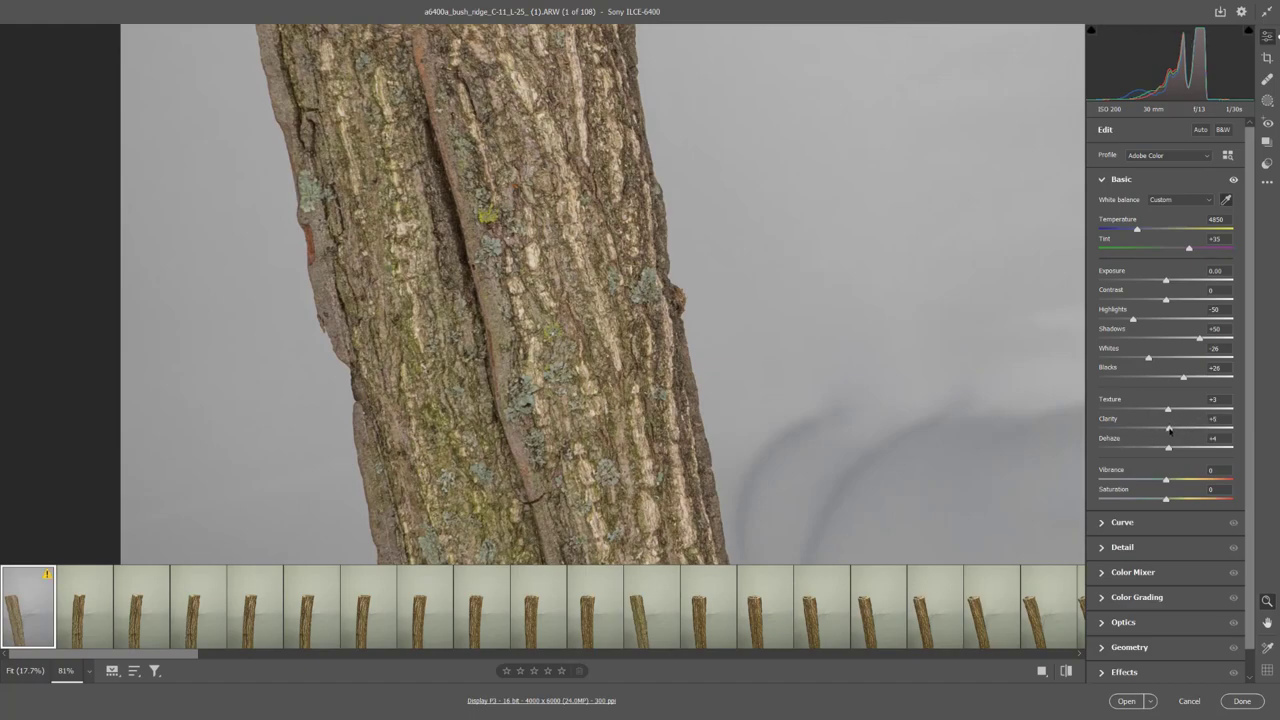
pyautogui.moveTo(1168, 429); pyautogui.dragTo(1167, 449)
pyautogui.moveTo(1165, 300); pyautogui.dragTo(1173, 301)
# Enable Remove chromatic aberration for the first photo and inspect the bark edges.
pyautogui.click(1103, 622)
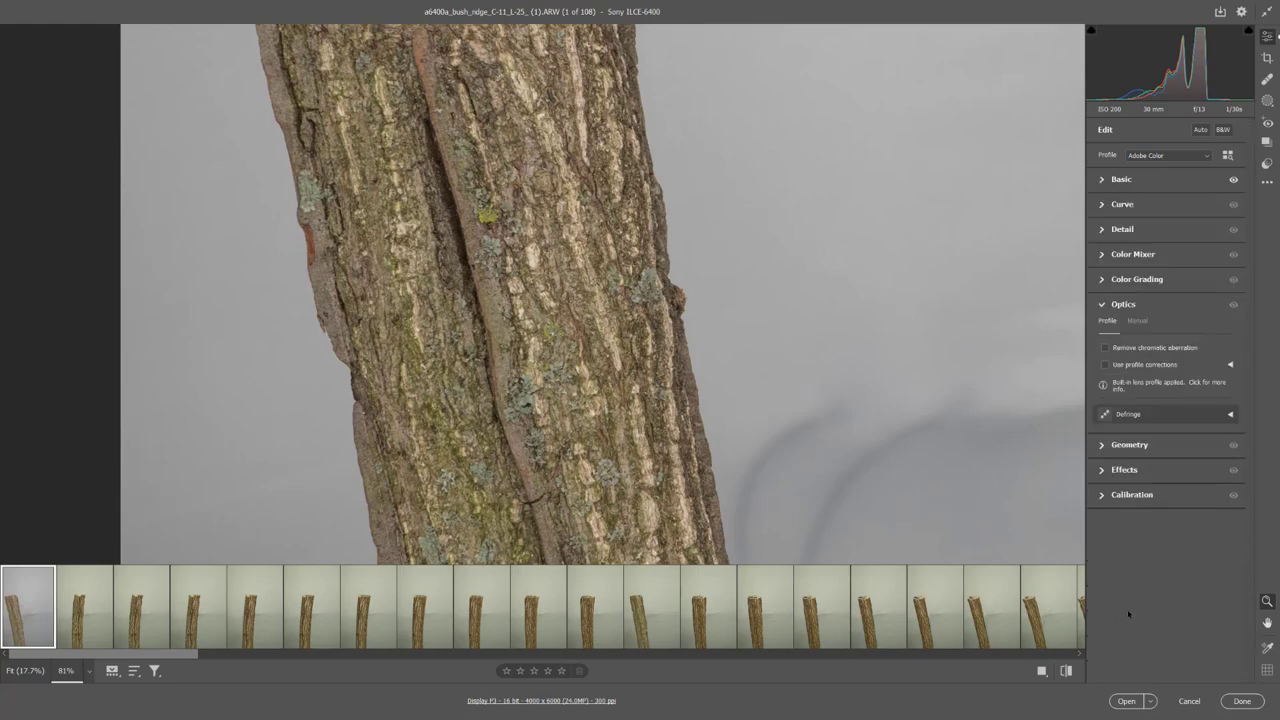
pyautogui.click(1105, 347)
pyautogui.scroll(-5, 530, 331)
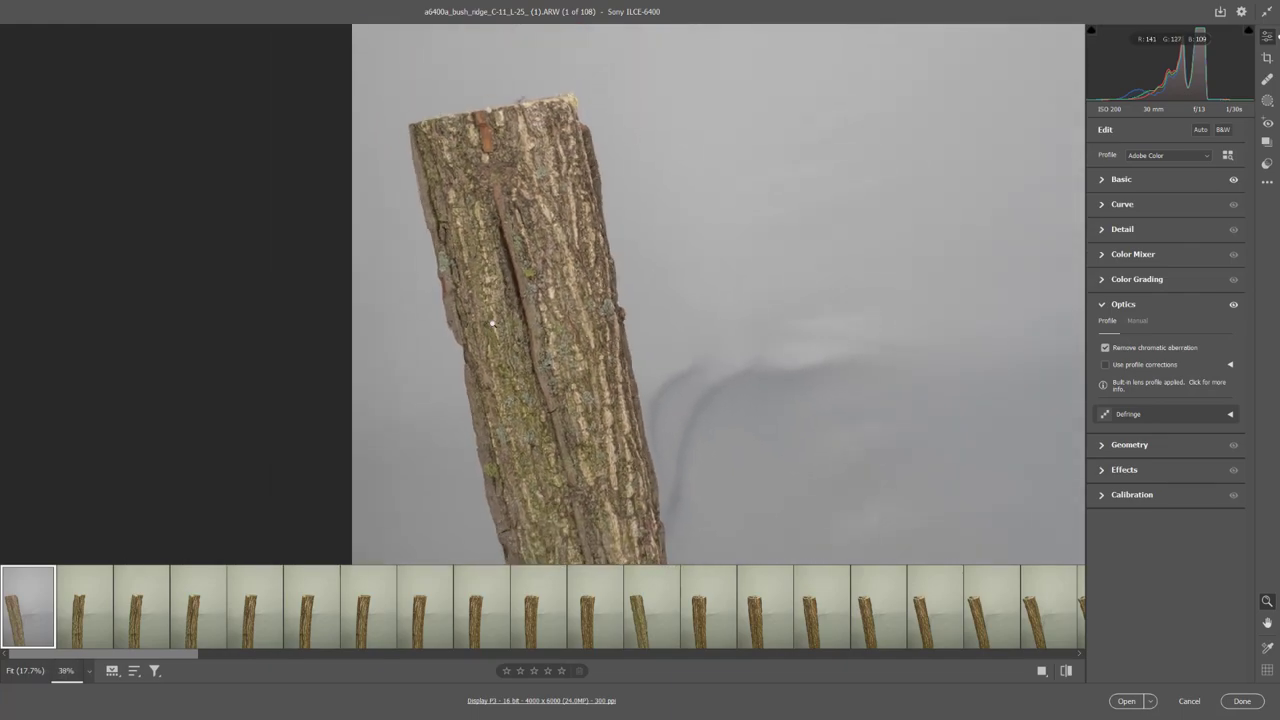
pyautogui.scroll(3, 547, 340)
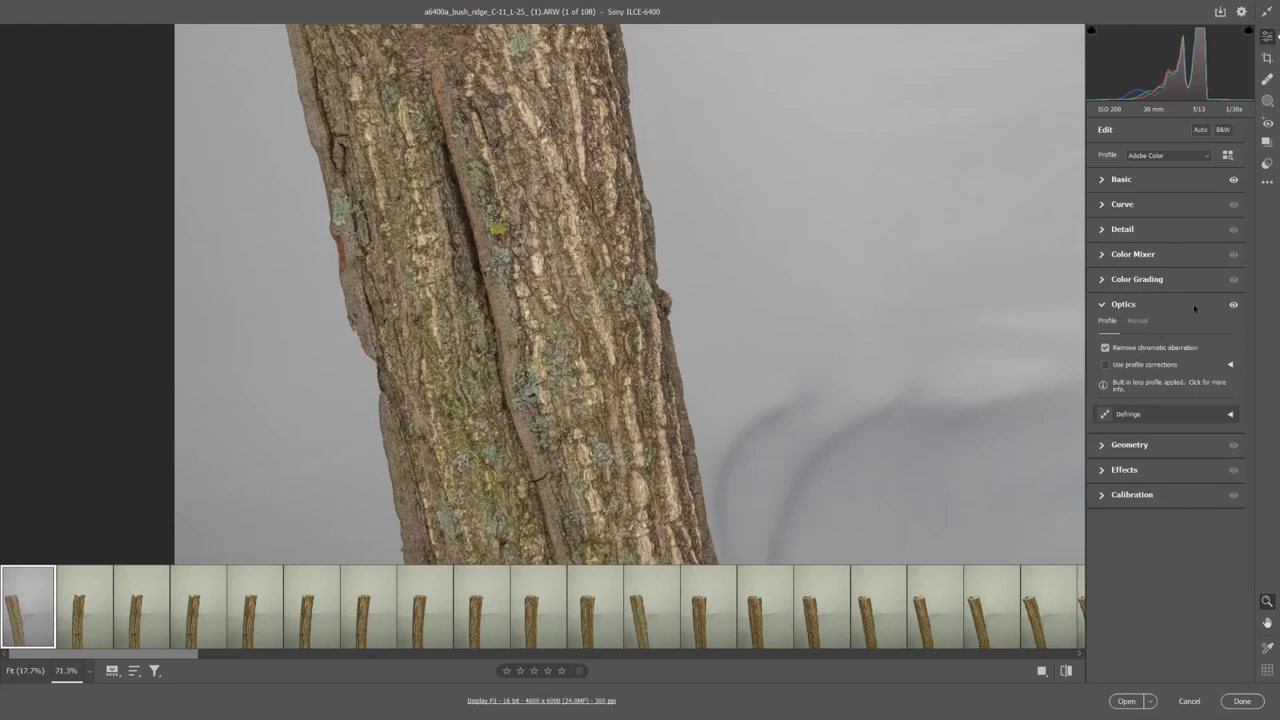
# Review the first photo's sharpening and noise reduction settings and look over the edited branch.
pyautogui.click(1101, 230)
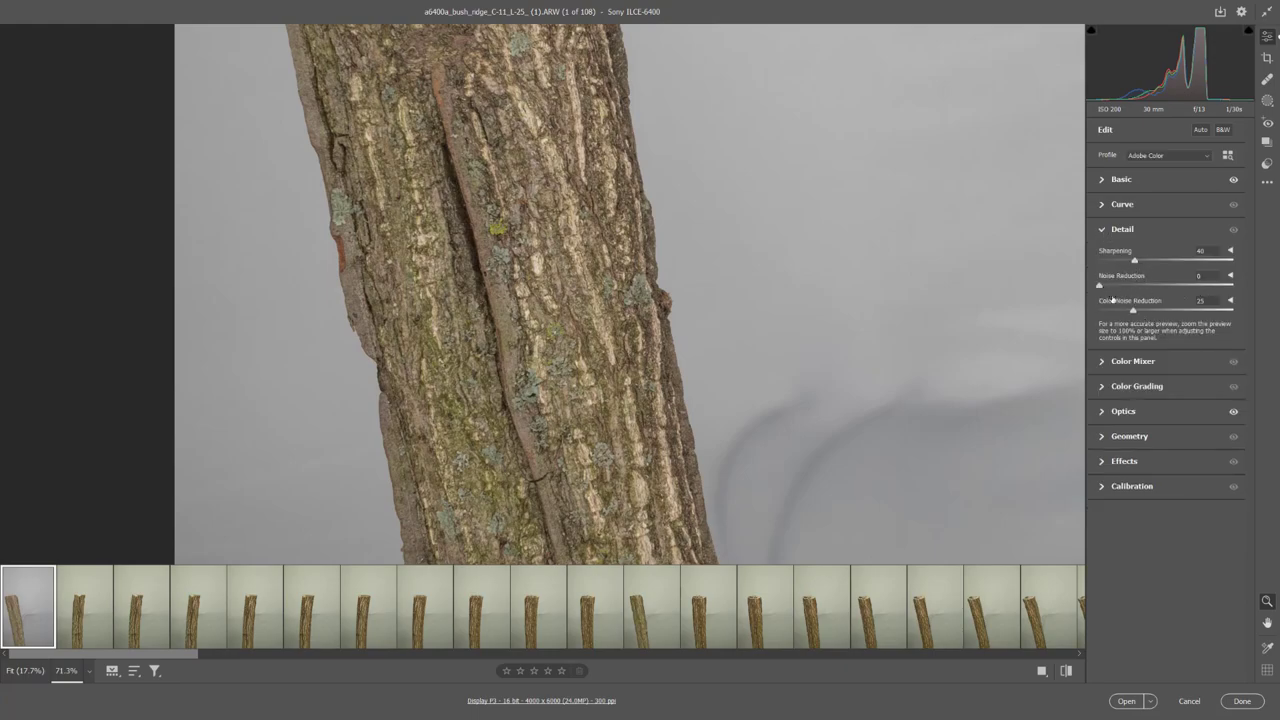
pyautogui.scroll(-2, 560, 266)
pyautogui.scroll(-1, 560, 266)
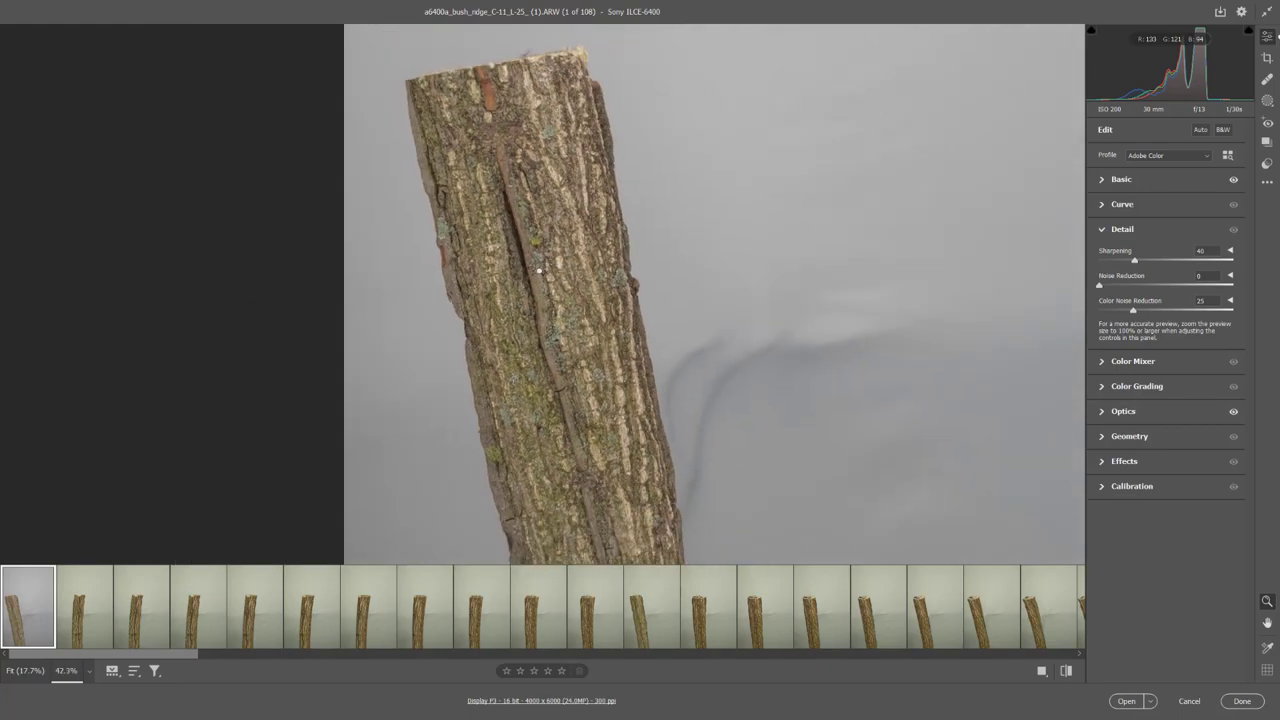
pyautogui.scroll(-1, 730, 224)
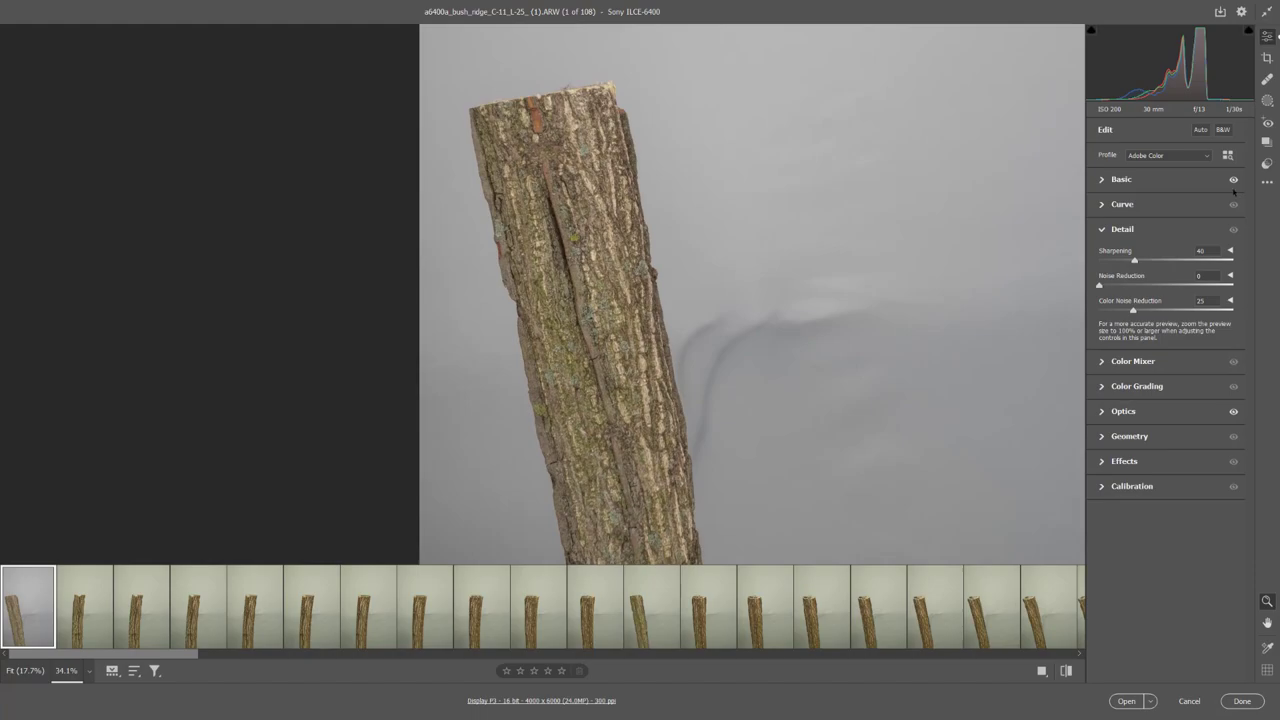
pyautogui.moveTo(734, 189); pyautogui.dragTo(621, 321)
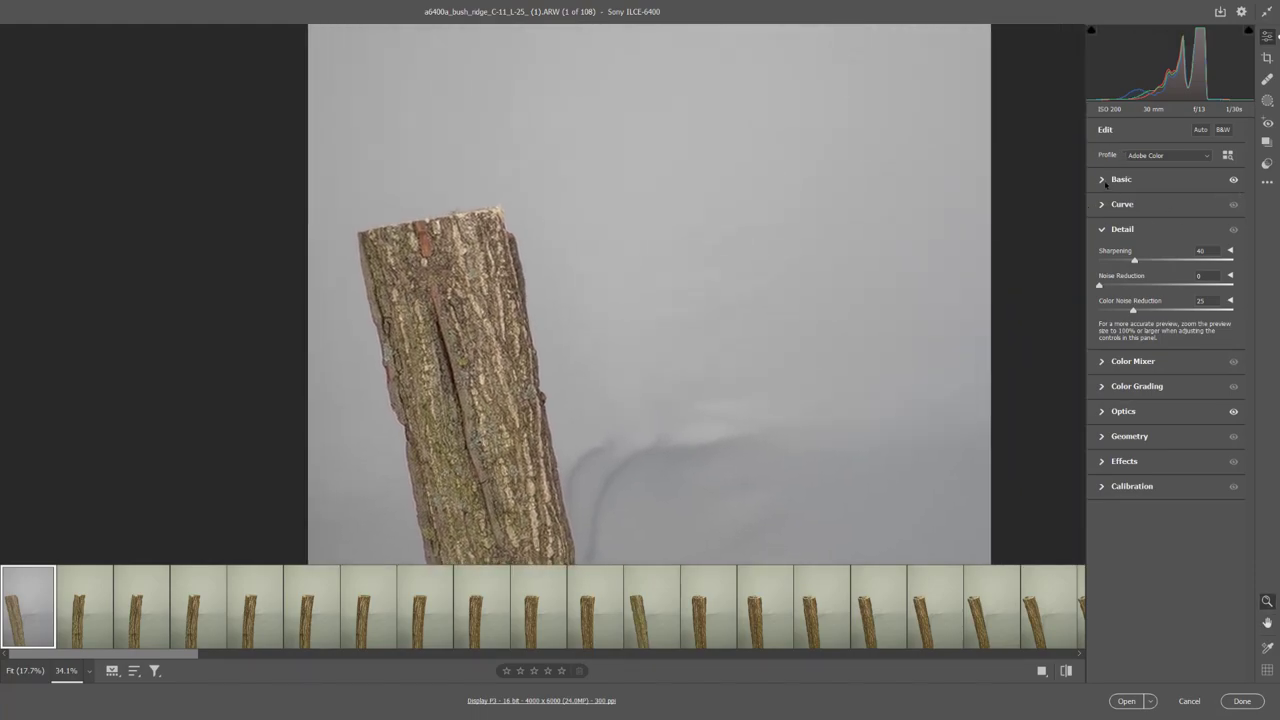
# Copy the first photo's edit settings, apply them to all the photos, and check the thumbnails through to the last one.
pyautogui.moveTo(47, 578)
pyautogui.rightClick(16, 600)
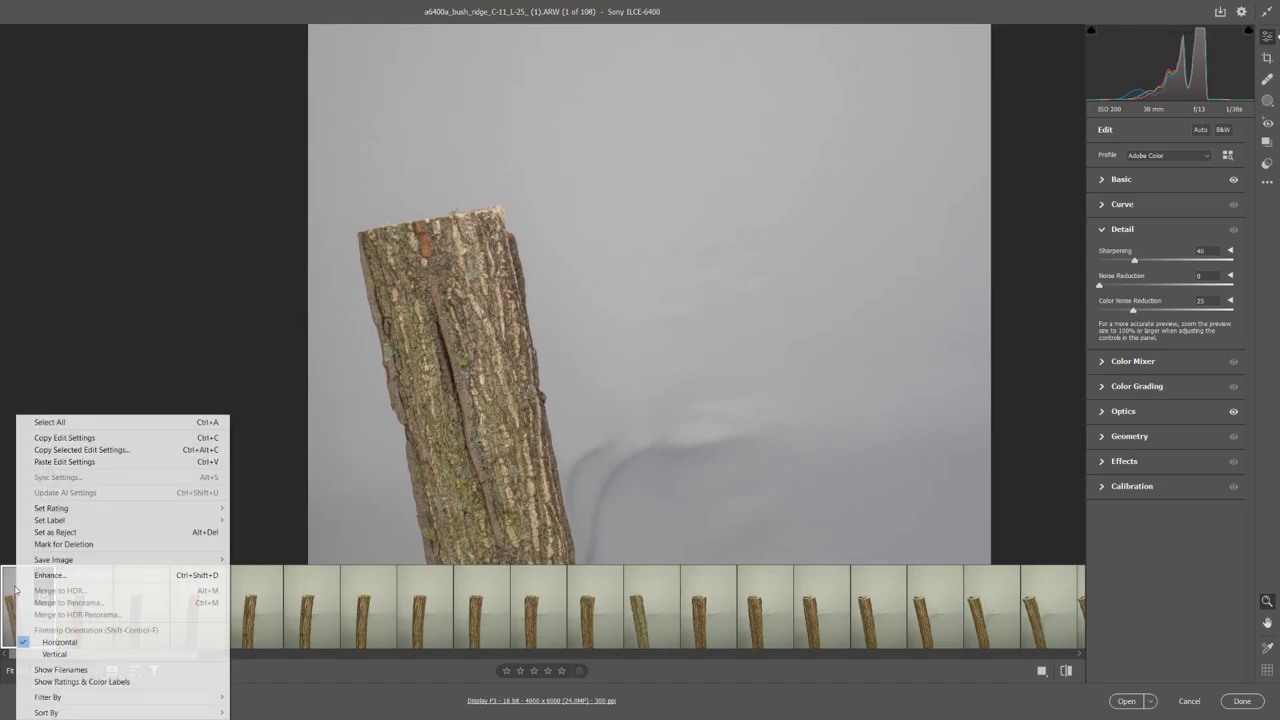
pyautogui.click(89, 438)
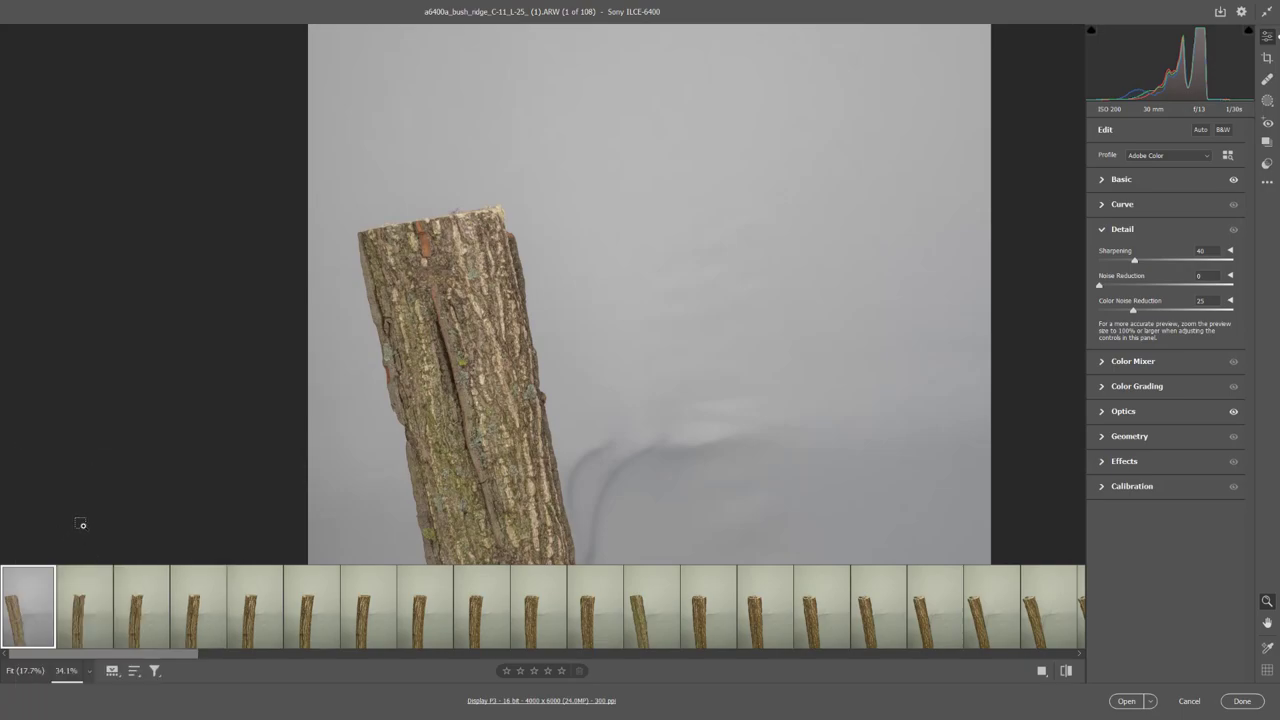
pyautogui.hotkey('ctrl', 'a')
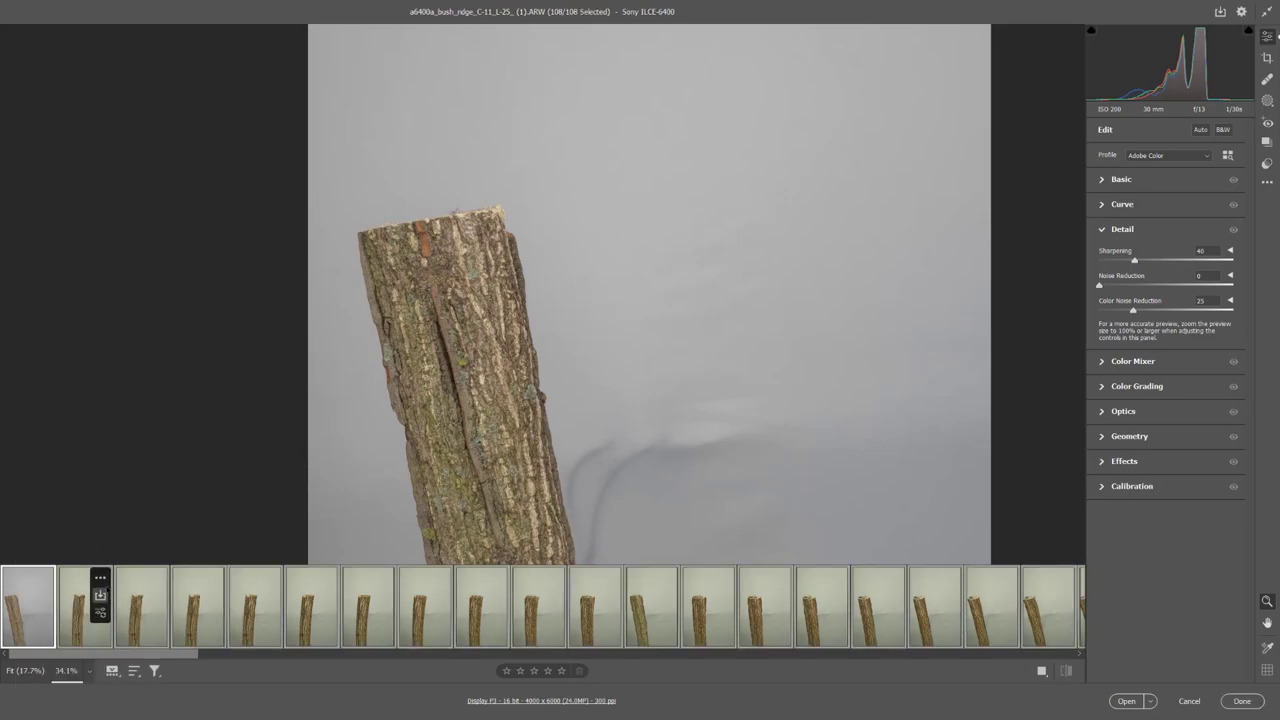
pyautogui.rightClick(68, 594)
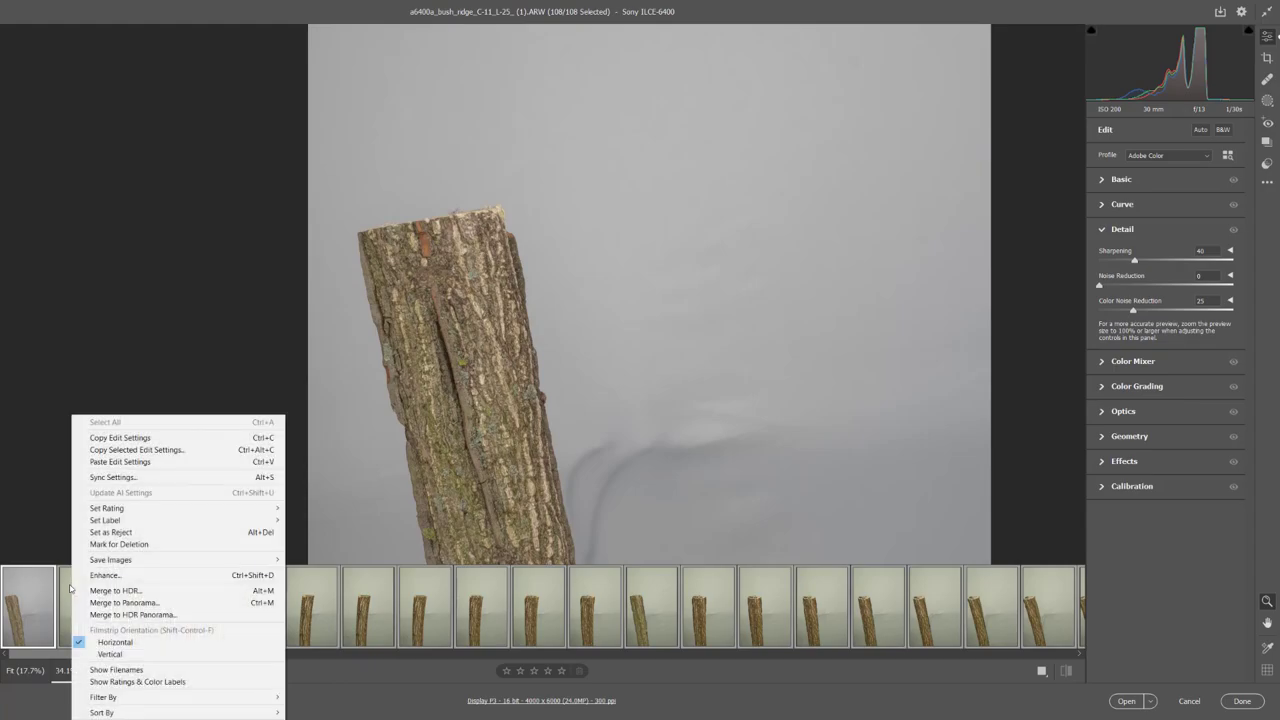
pyautogui.click(133, 477)
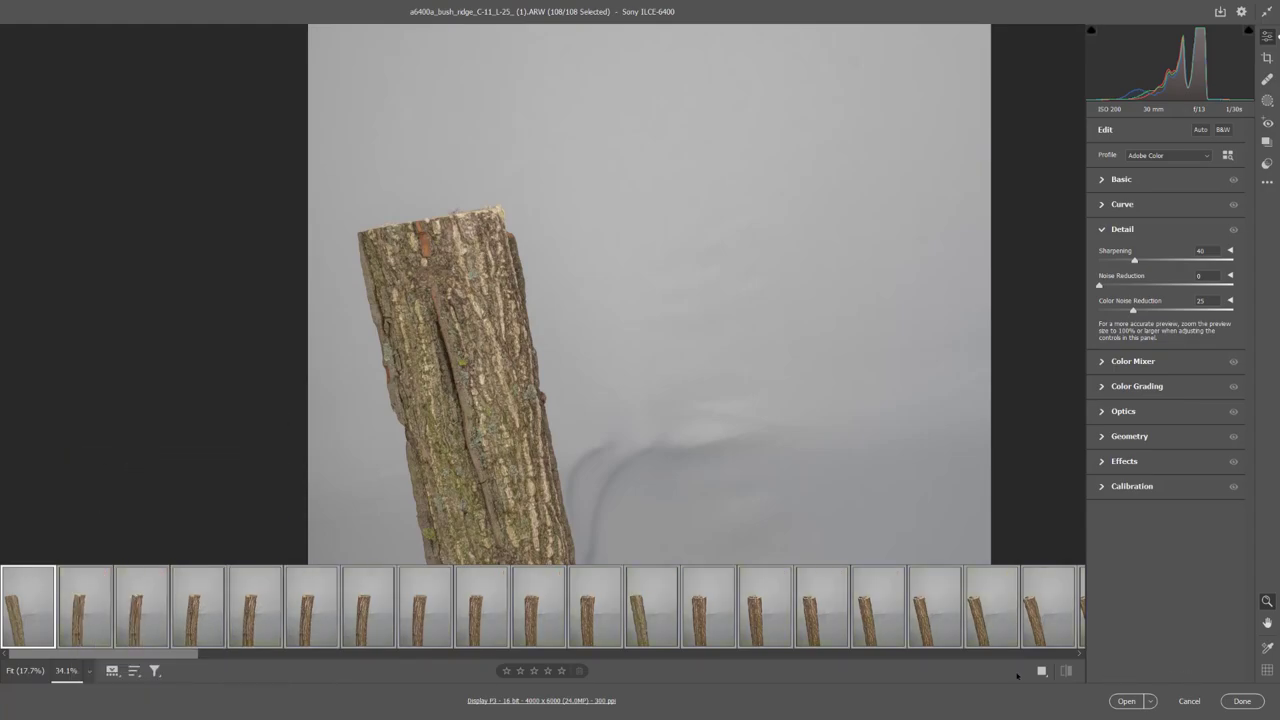
pyautogui.moveTo(171, 656); pyautogui.dragTo(1079, 687)
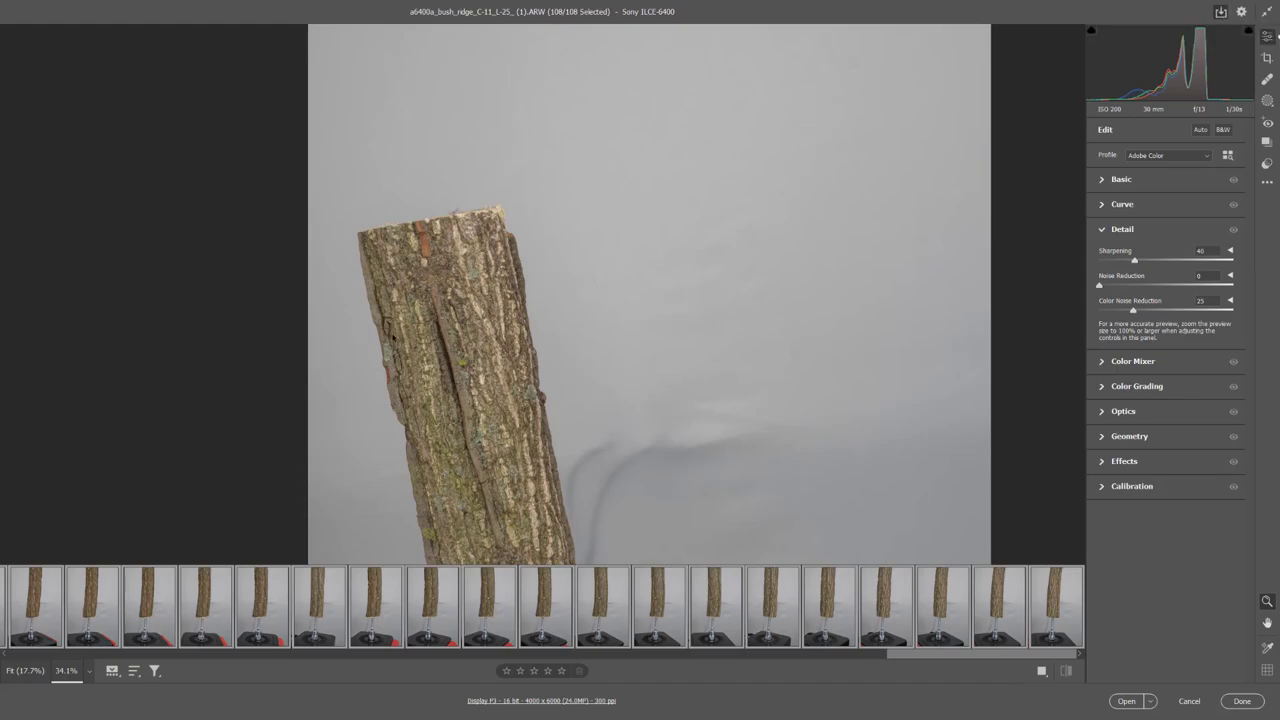
# Open the save options for all selected photos and browse to the bark_scan subfolder CGT348_2023_bush_ridges for the destination.
pyautogui.hotkey('ctrl', 's')
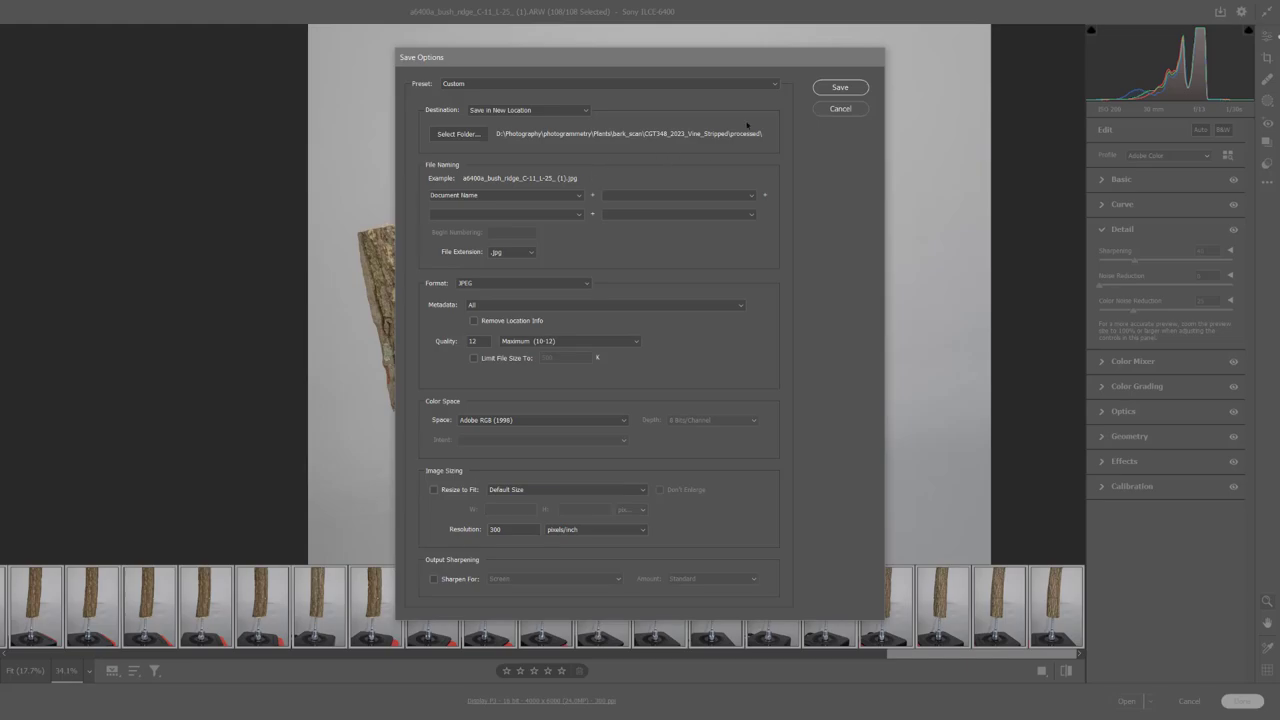
pyautogui.moveTo(703, 59); pyautogui.dragTo(704, 39)
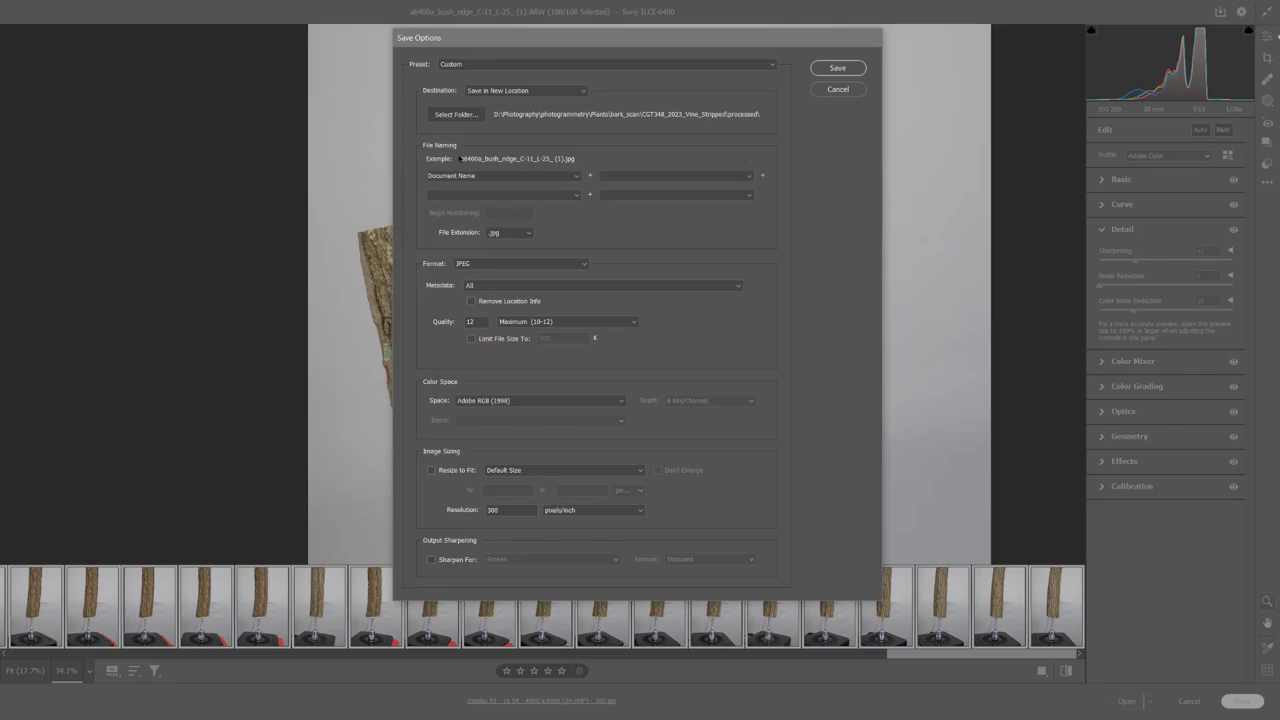
pyautogui.click(452, 115)
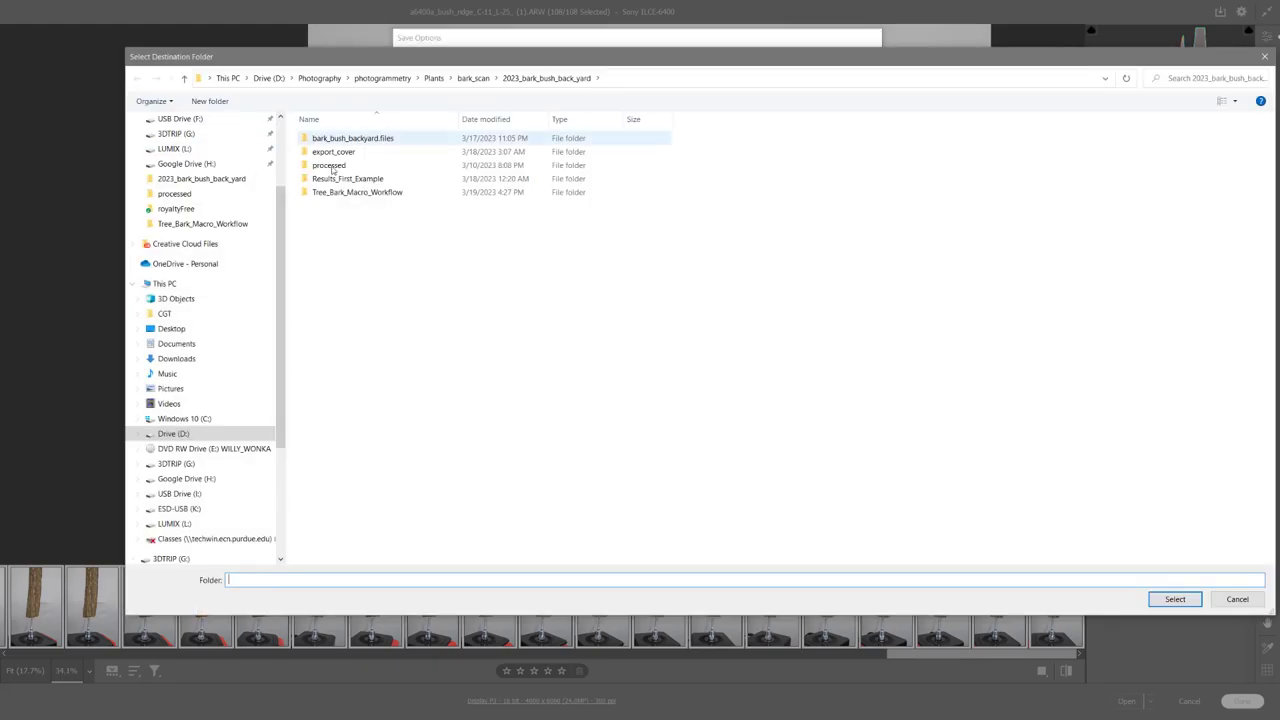
pyautogui.click(473, 78)
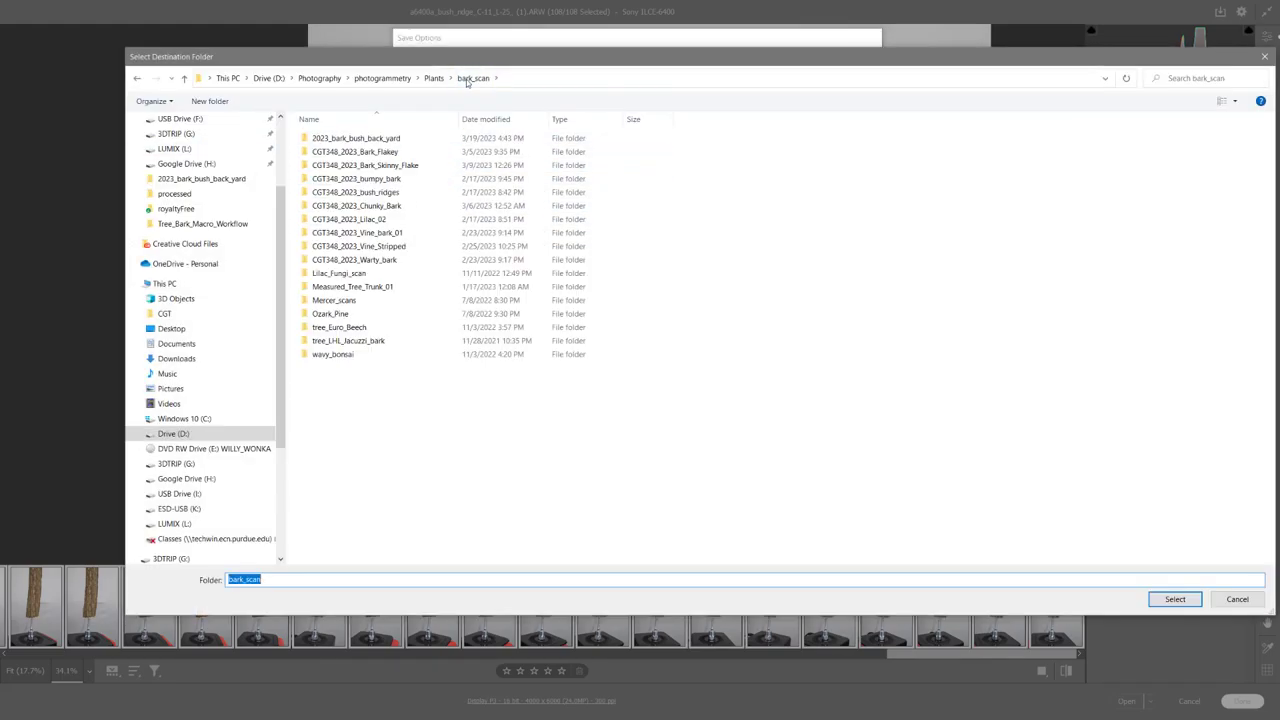
pyautogui.doubleClick(380, 192)
# Create a folder named processed02 inside CGT348_2023_bush_ridges and choose it as the save destination.
pyautogui.click(210, 101)
pyautogui.write('processed03')
pyautogui.press('Return')
pyautogui.press('F2')
pyautogui.press('End')
pyautogui.press('BackSpace')
pyautogui.write('2')
pyautogui.press('Return')
pyautogui.doubleClick(345, 152)
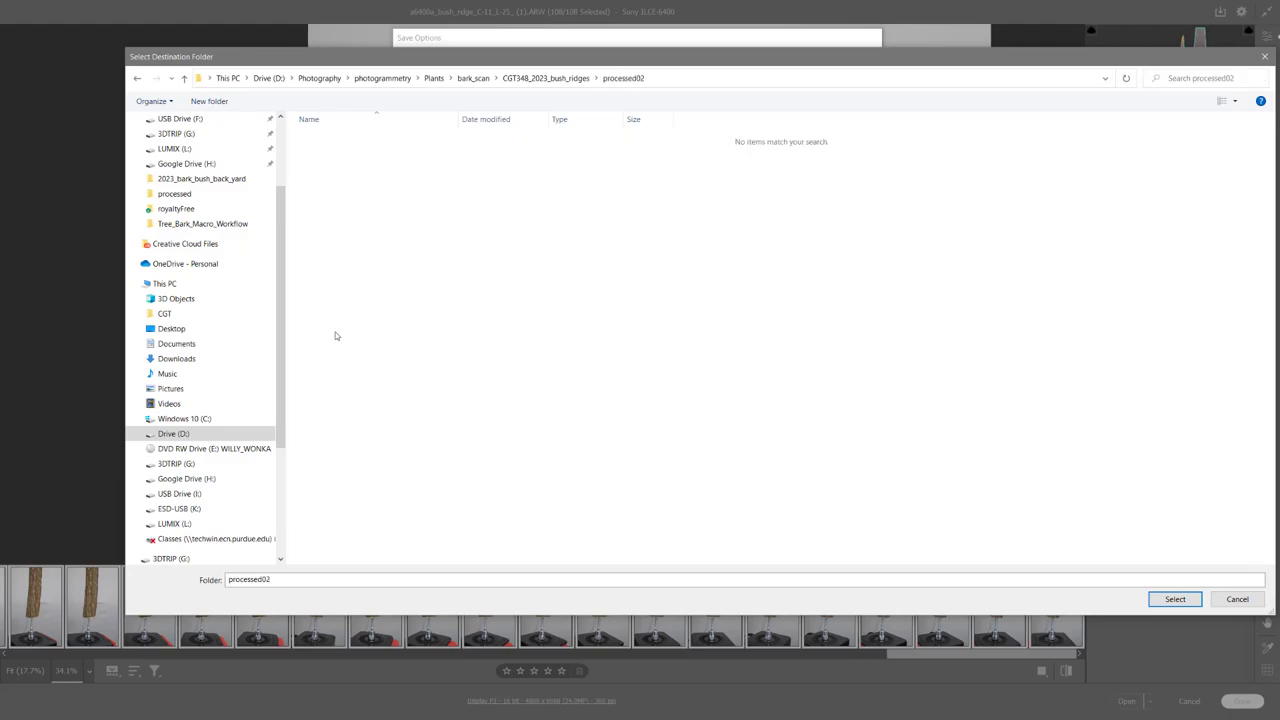
pyautogui.click(1175, 599)
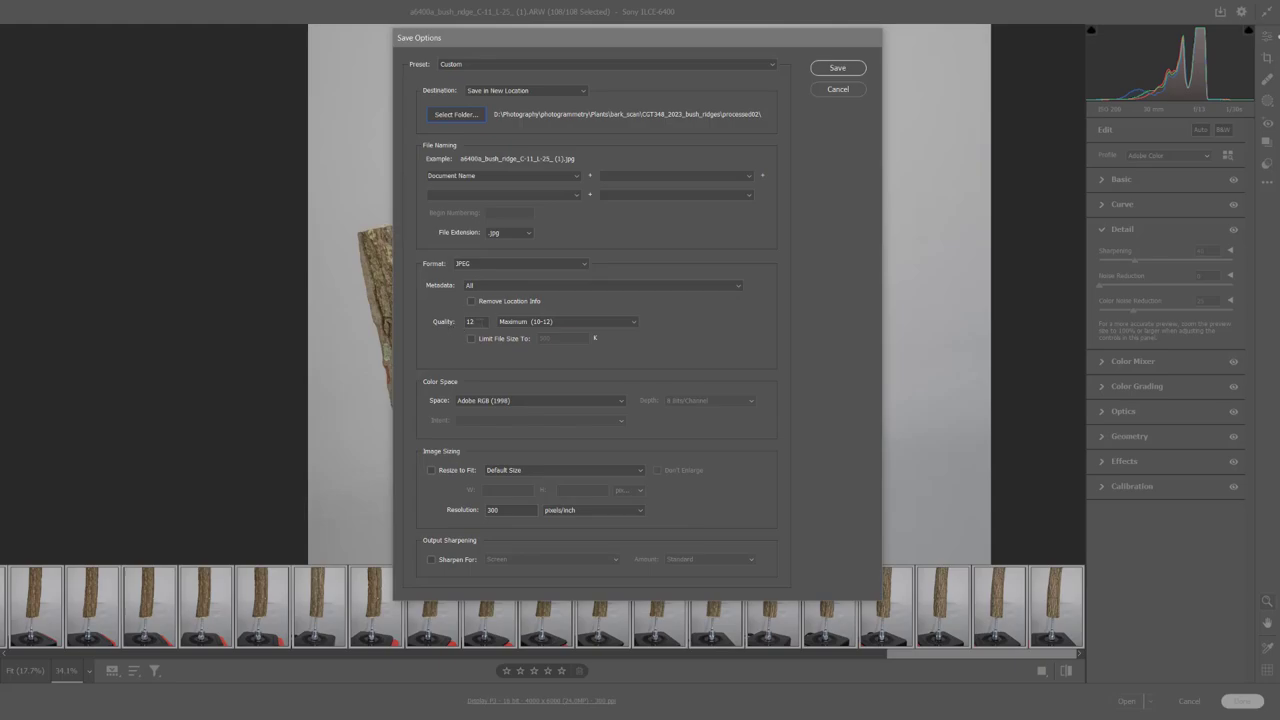
# Look through the available file formats, keep JPEG at quality 12, and save all the selected photos.
pyautogui.click(507, 266)
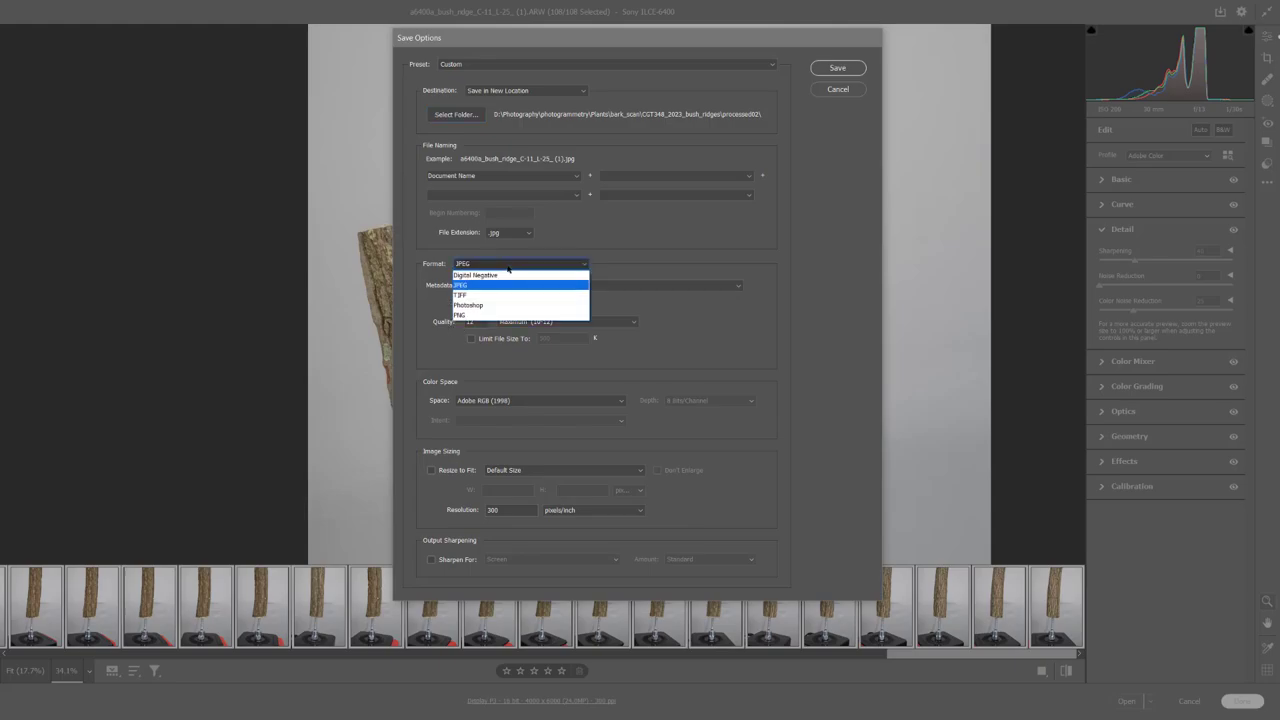
pyautogui.click(507, 266)
pyautogui.click(507, 266)
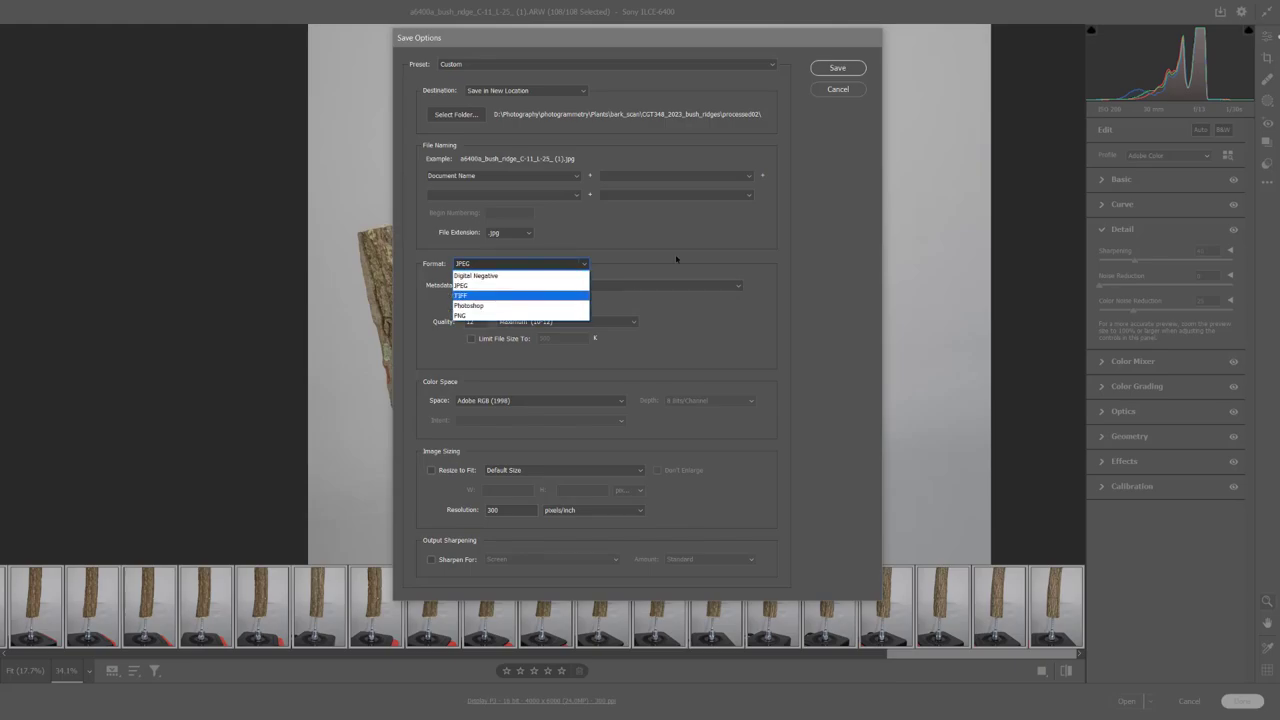
pyautogui.click(701, 239)
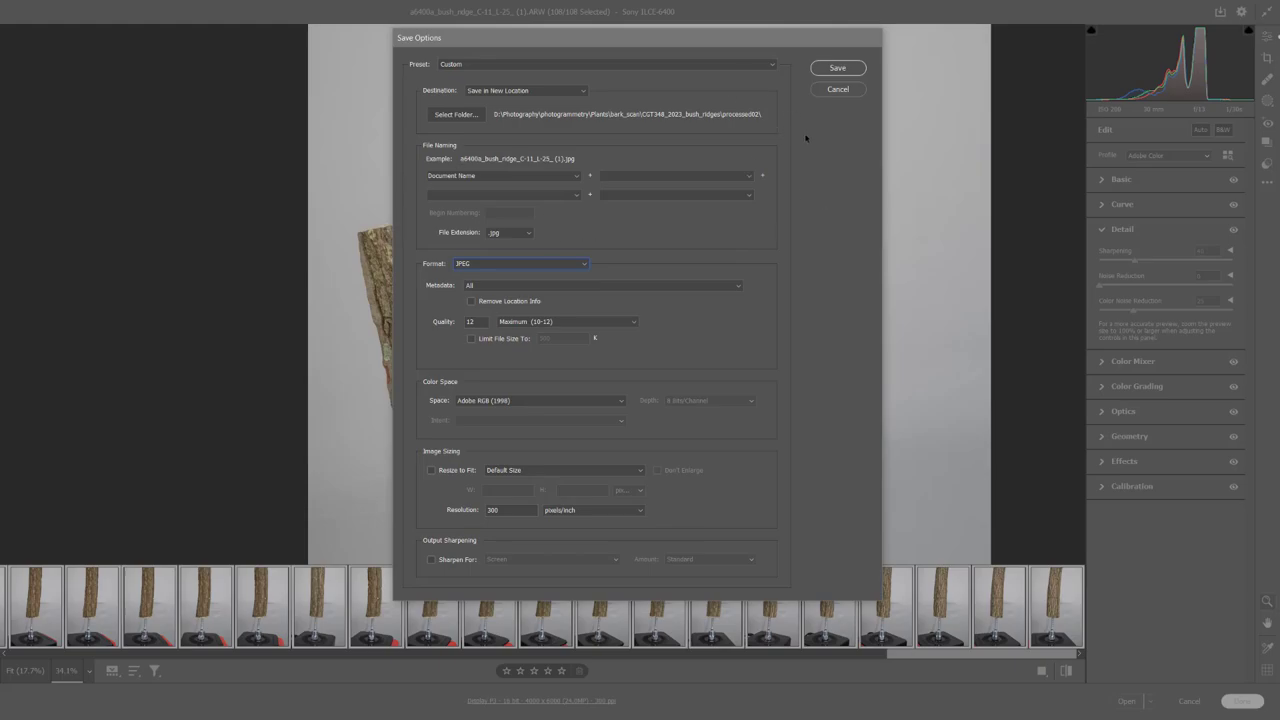
pyautogui.click(837, 67)
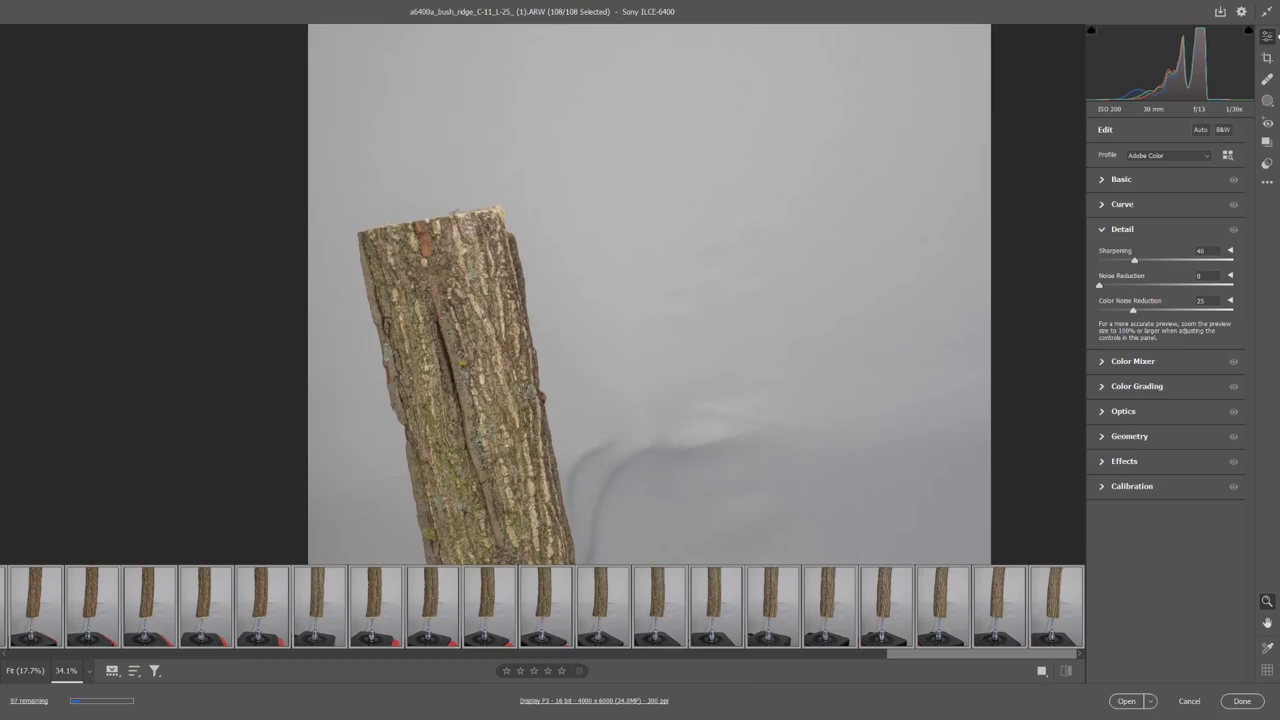
# Switch to the web browser and view the Sony 30mm macro lens and a6400 camera images, then return to Camera Raw.
pyautogui.hotkey('alt', 'Tab')
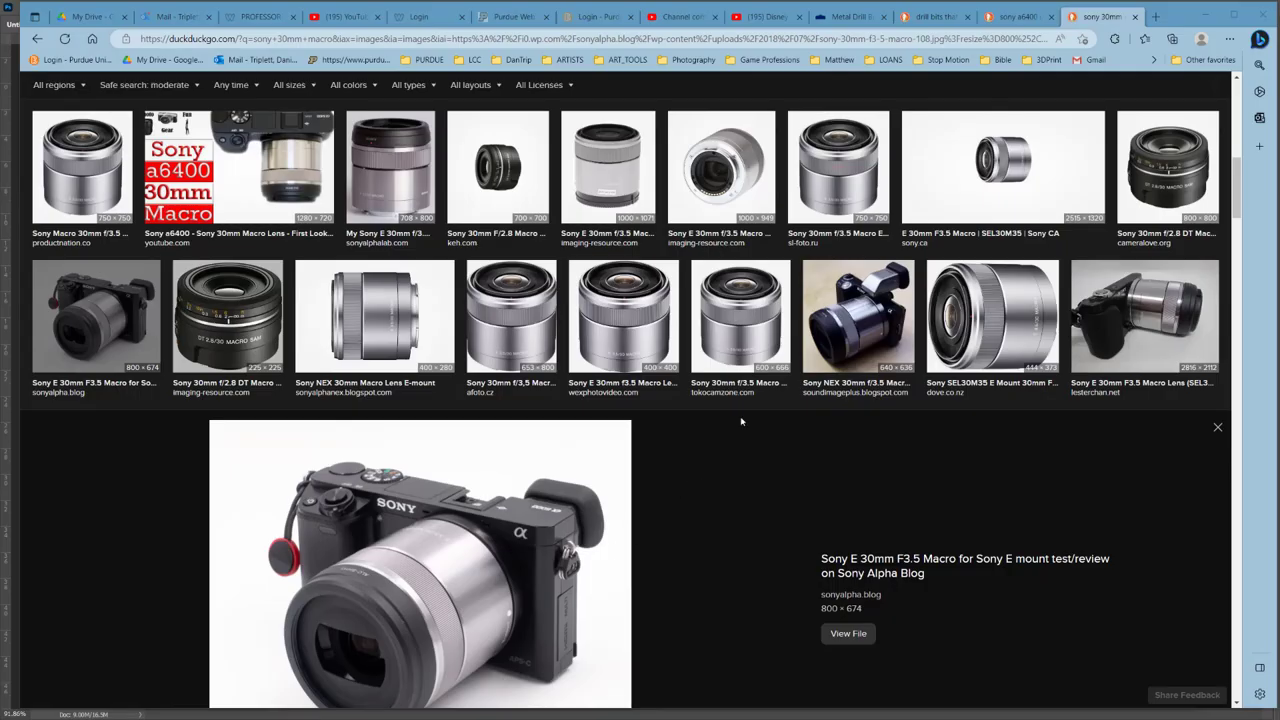
pyautogui.scroll(-1, 557, 568)
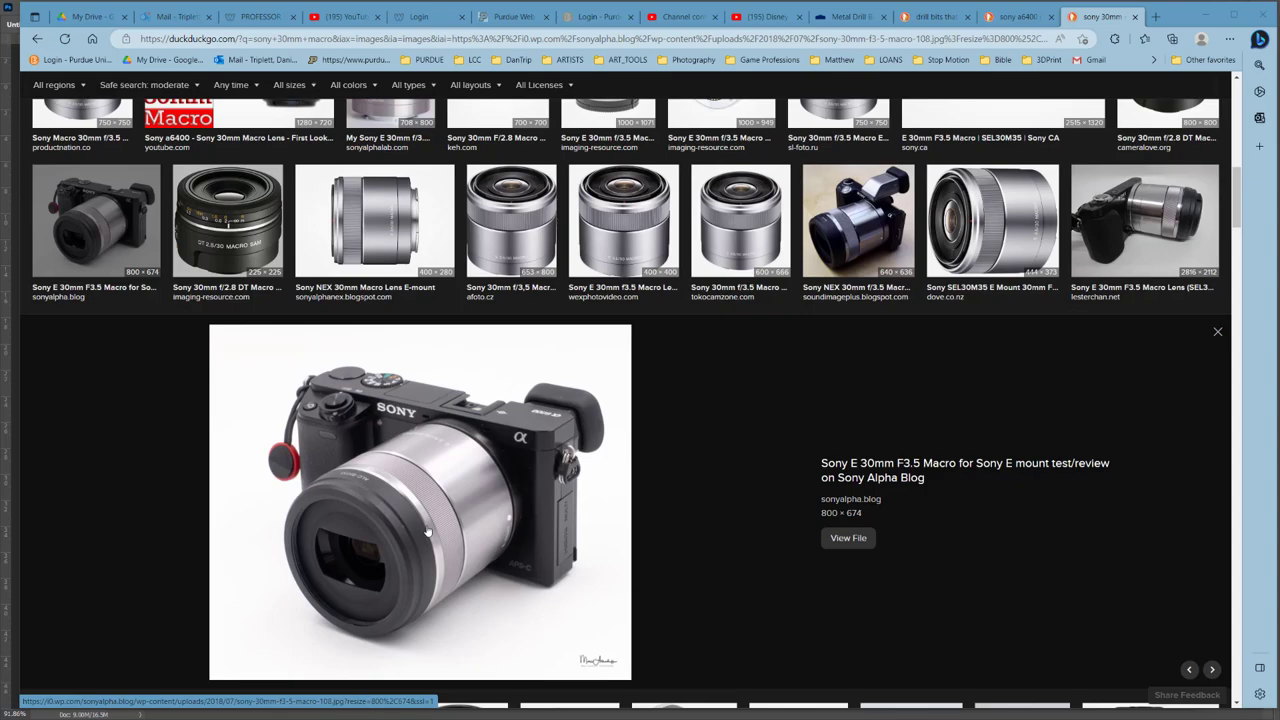
pyautogui.click(1018, 18)
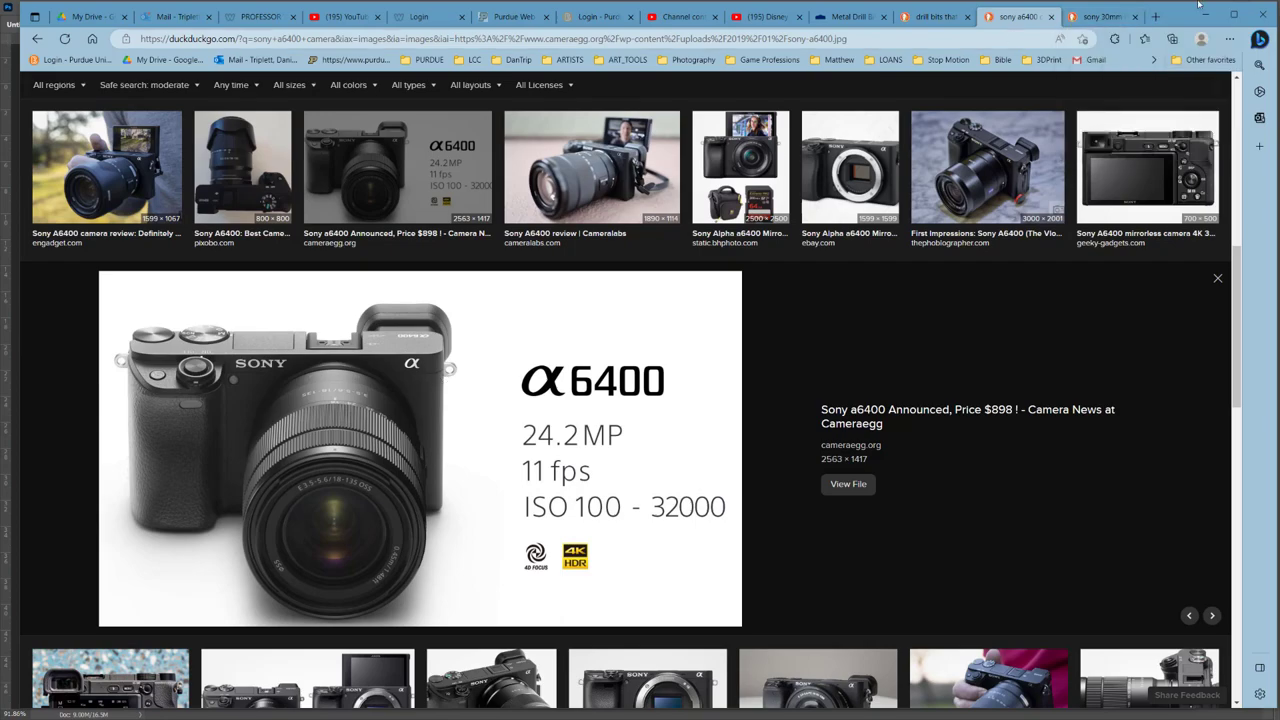
pyautogui.click(1095, 20)
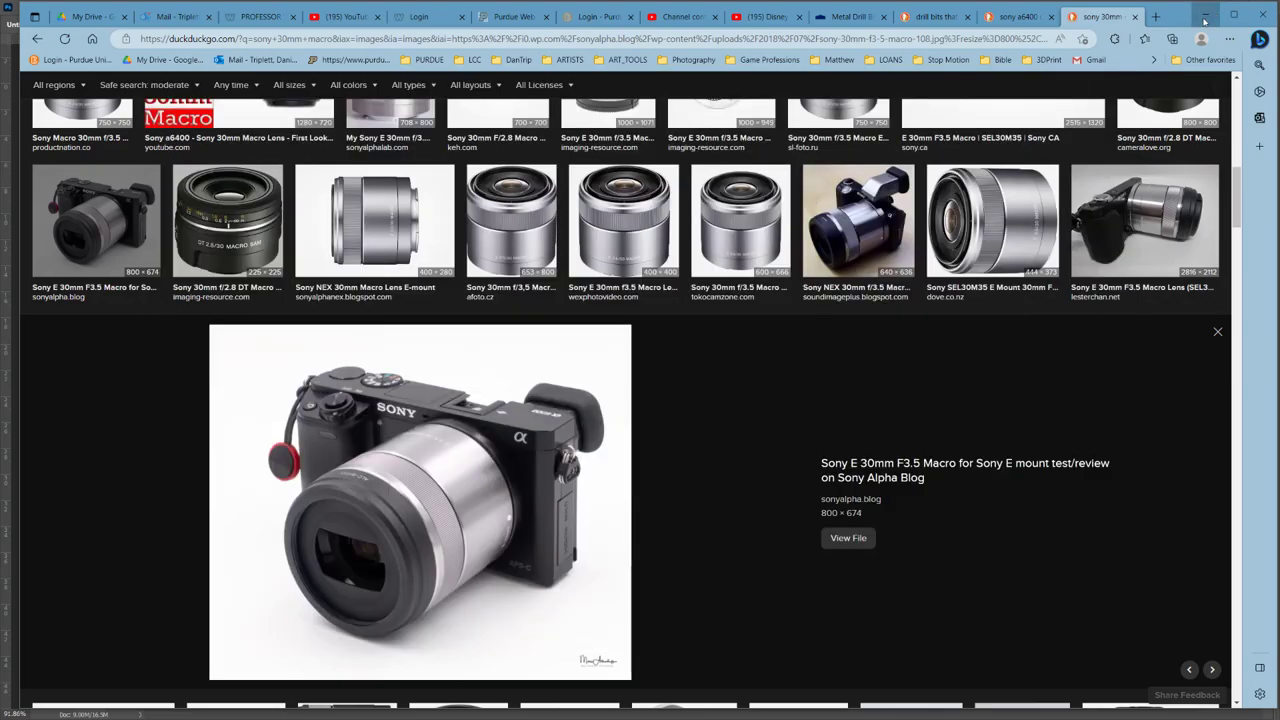
pyautogui.click(1208, 15)
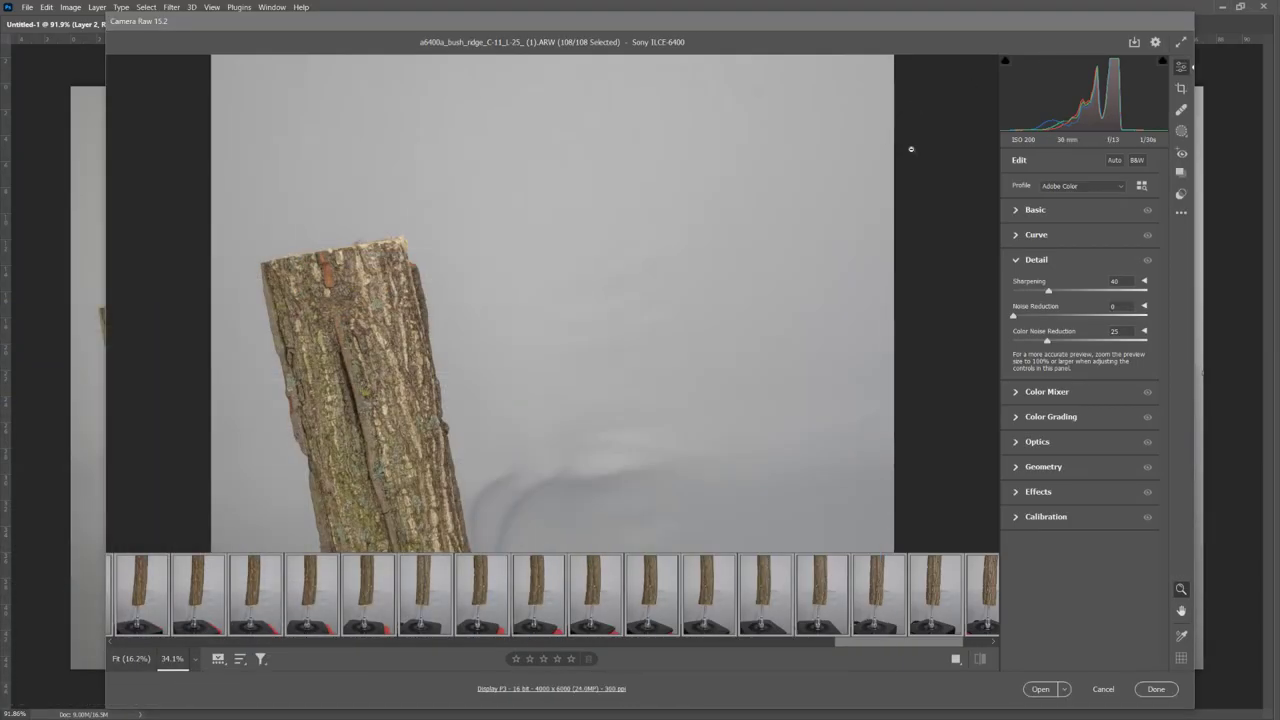
# Switch to File Explorer and open the processed02 folder to check the exported JPEGs.
pyautogui.hotkey('alt', 'Tab')
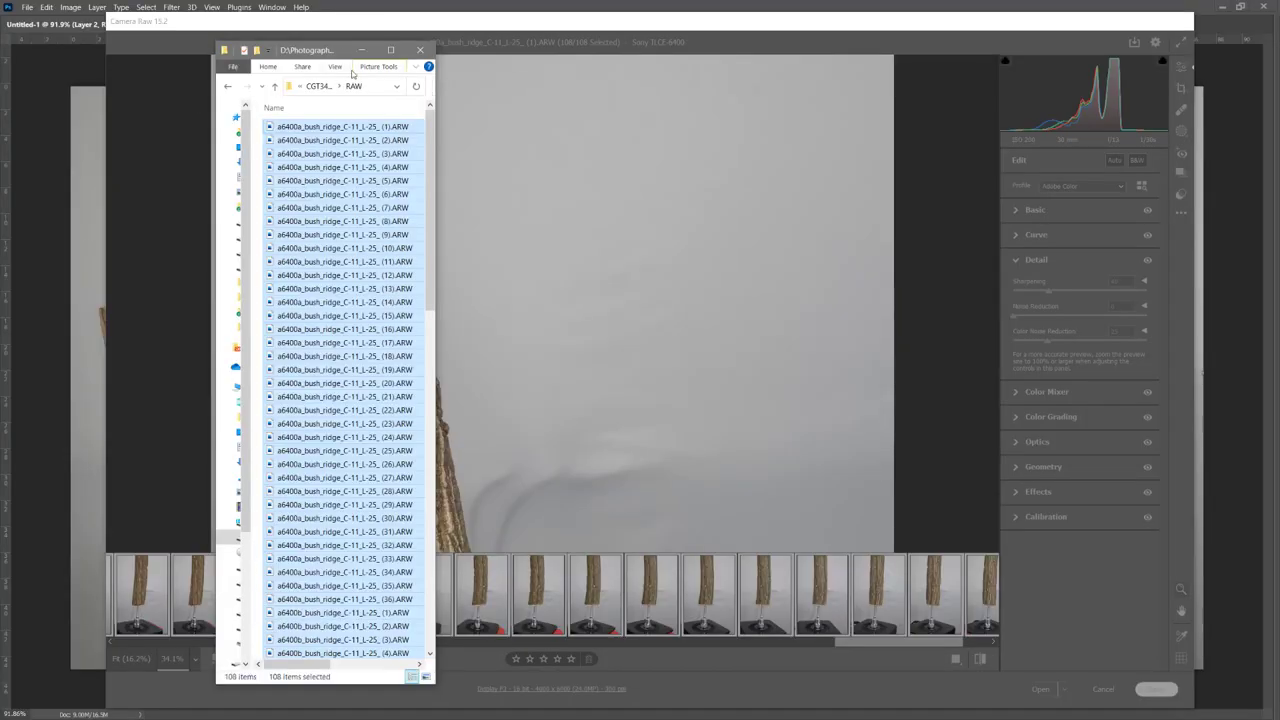
pyautogui.click(320, 86)
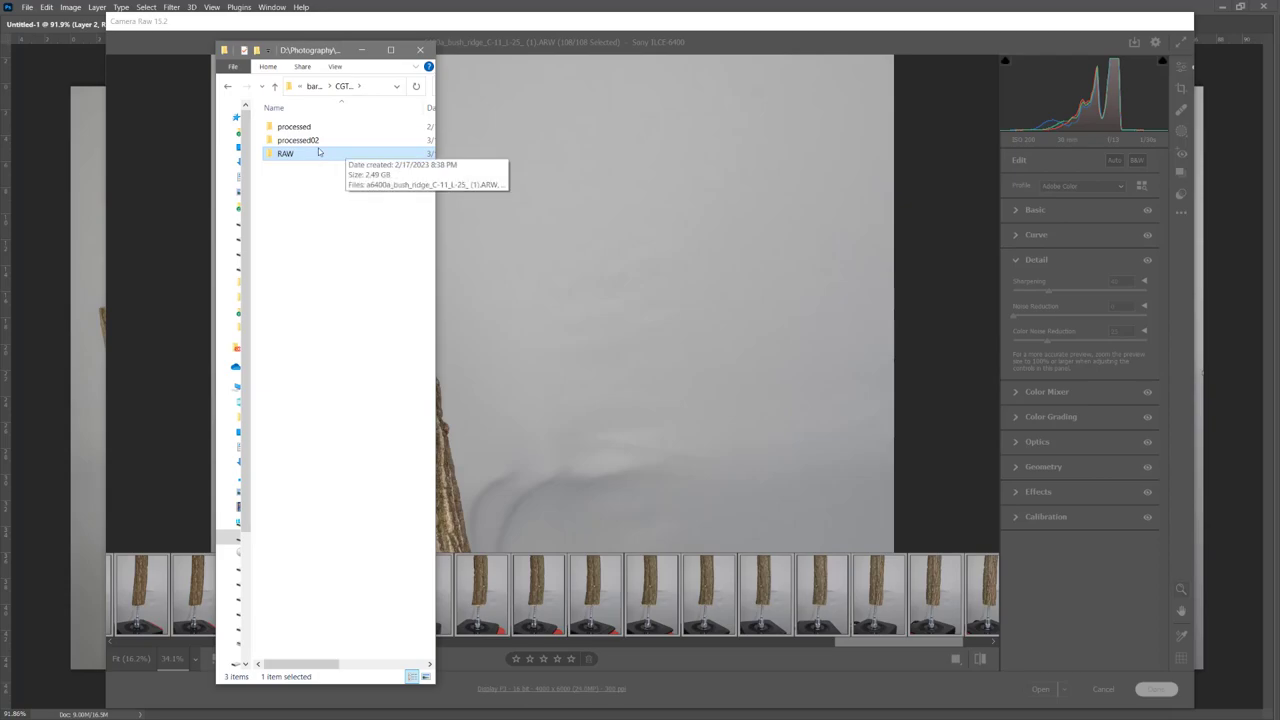
pyautogui.doubleClick(340, 140)
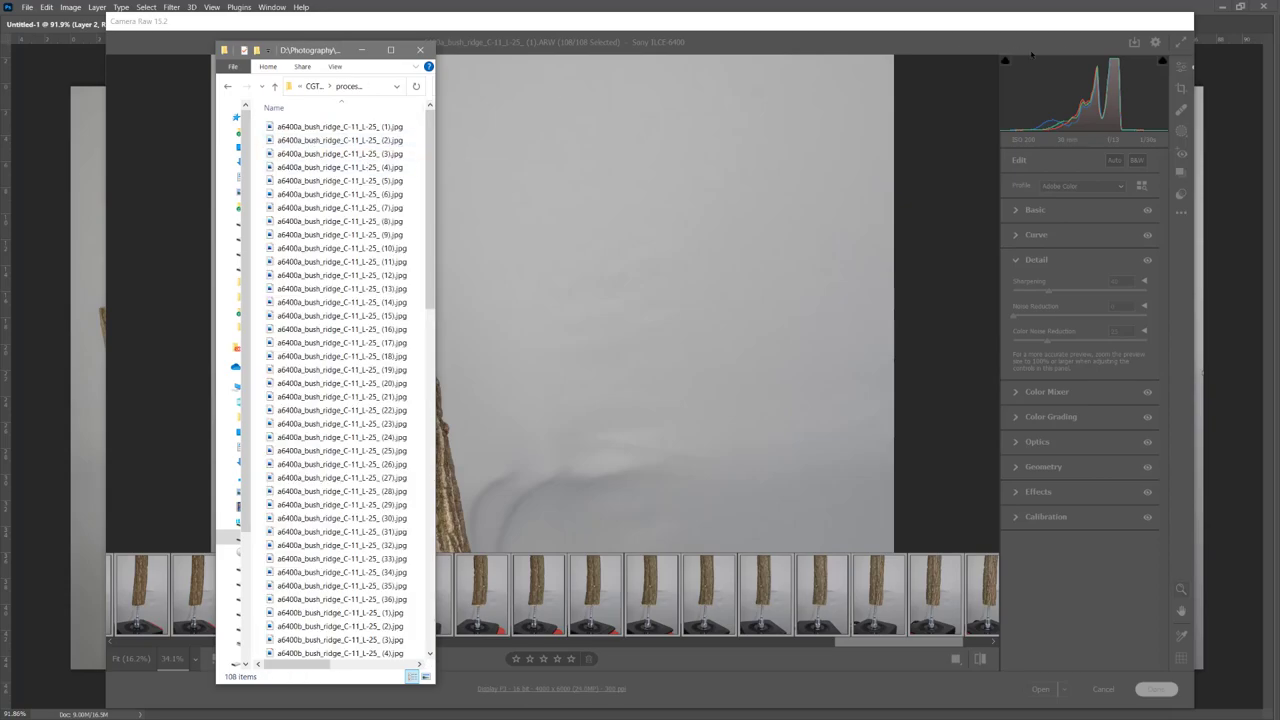
# Finish in Camera Raw with the edits applied and without opening the images, and minimize Photoshop.
pyautogui.click(1166, 22)
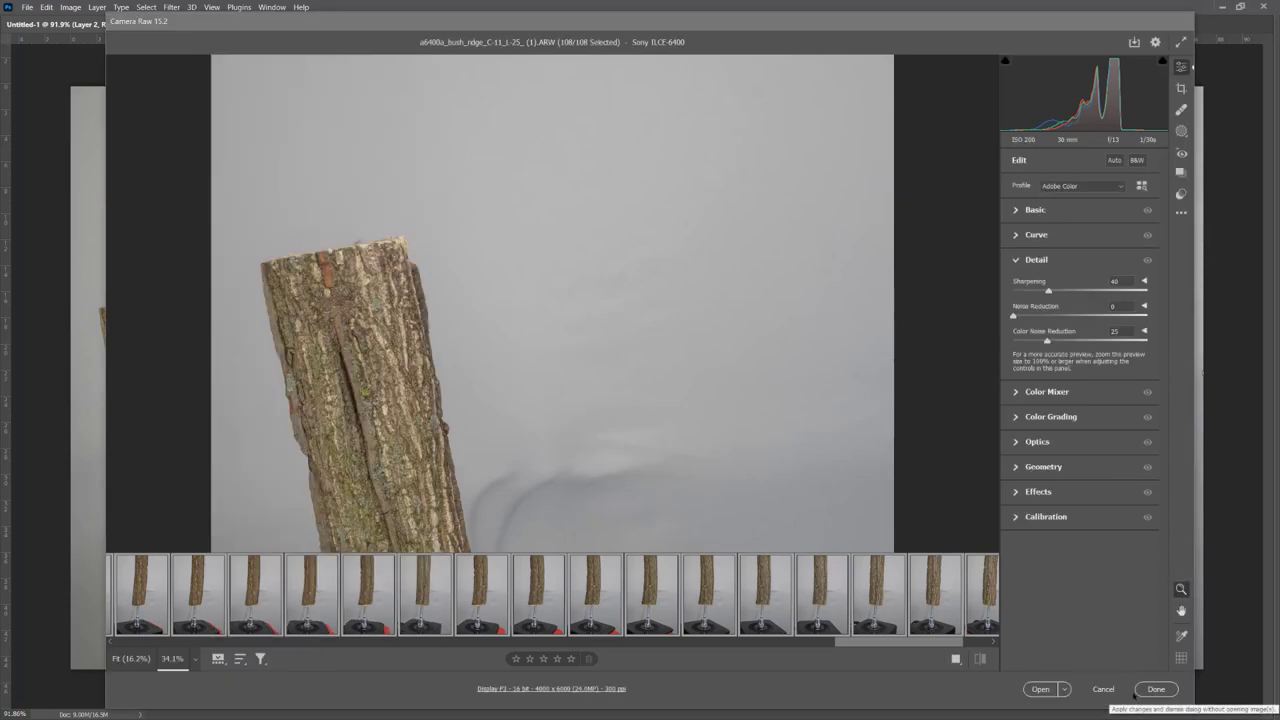
pyautogui.click(1117, 690)
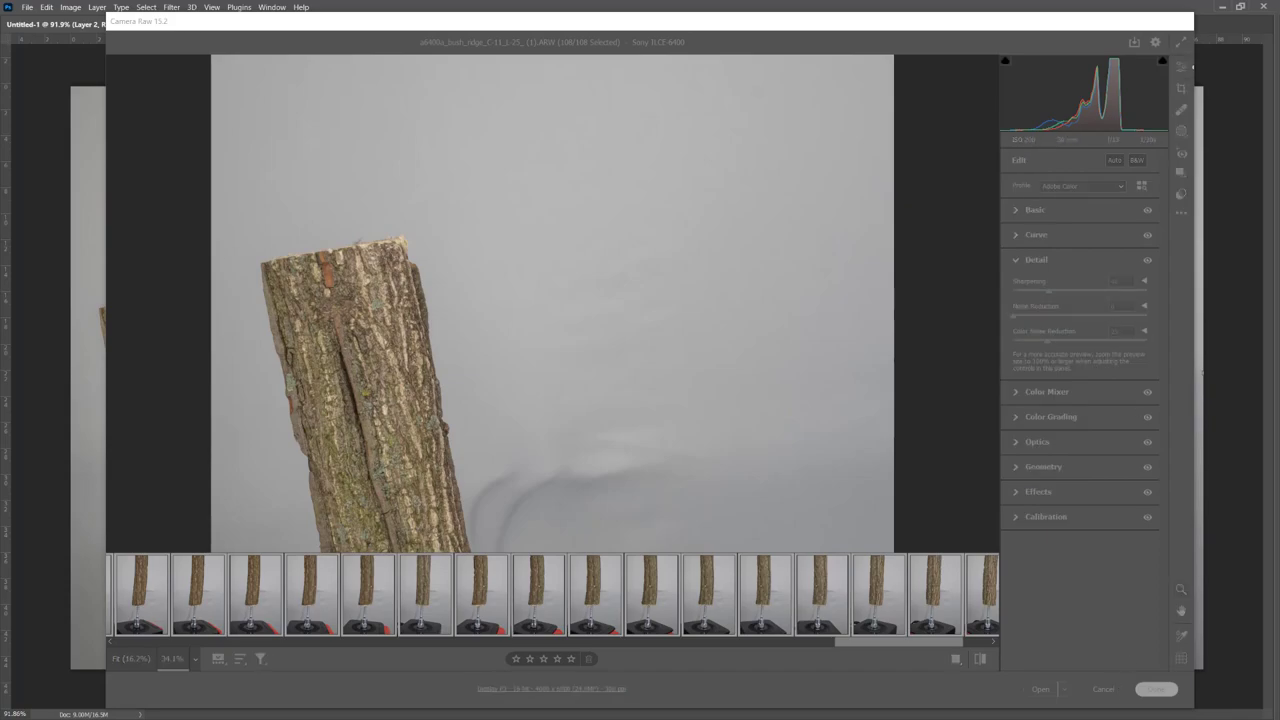
pyautogui.click(1155, 689)
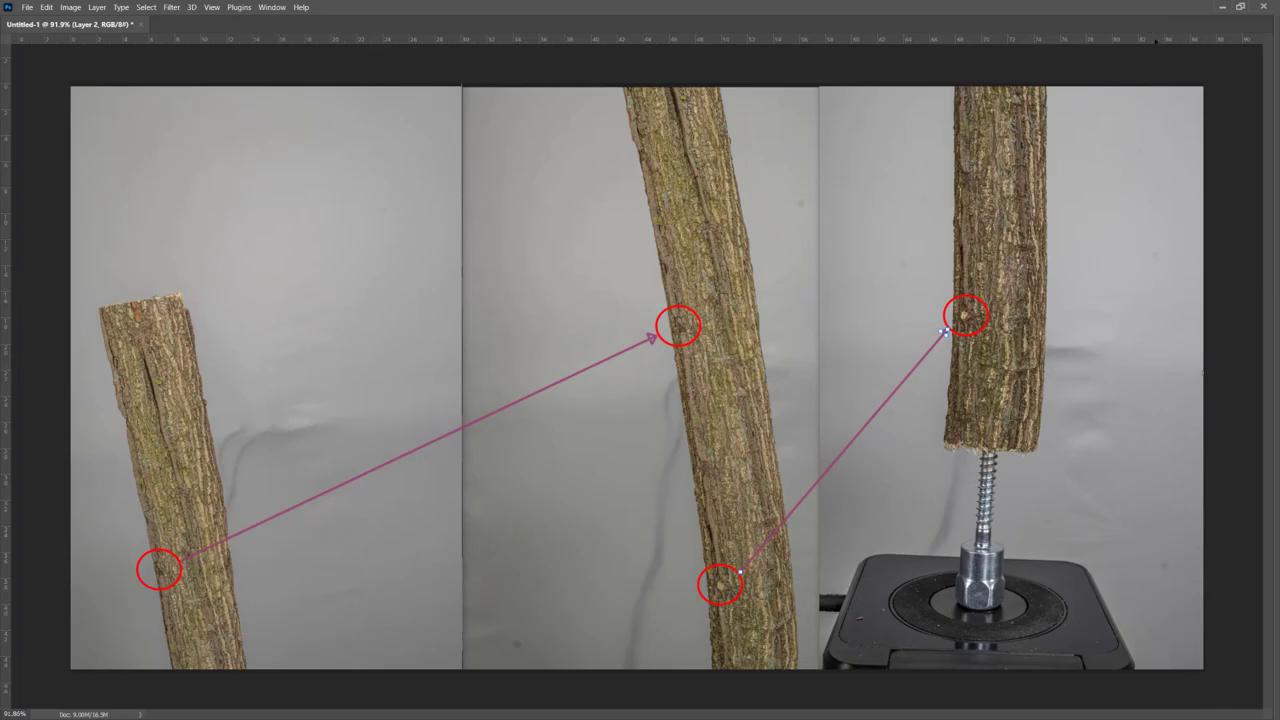
pyautogui.click(1221, 6)
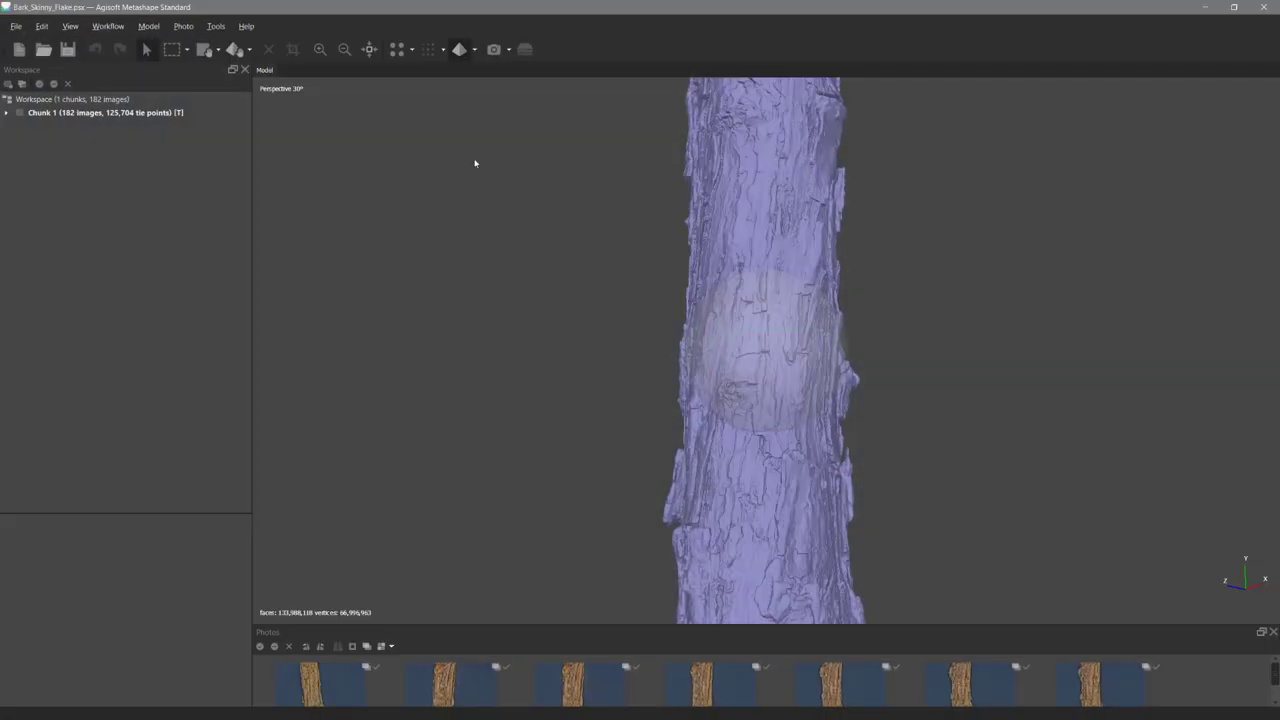
# Start a new project in Agisoft Metashape and arrange its window beside the processed02 folder window.
pyautogui.click(16, 26)
pyautogui.click(22, 46)
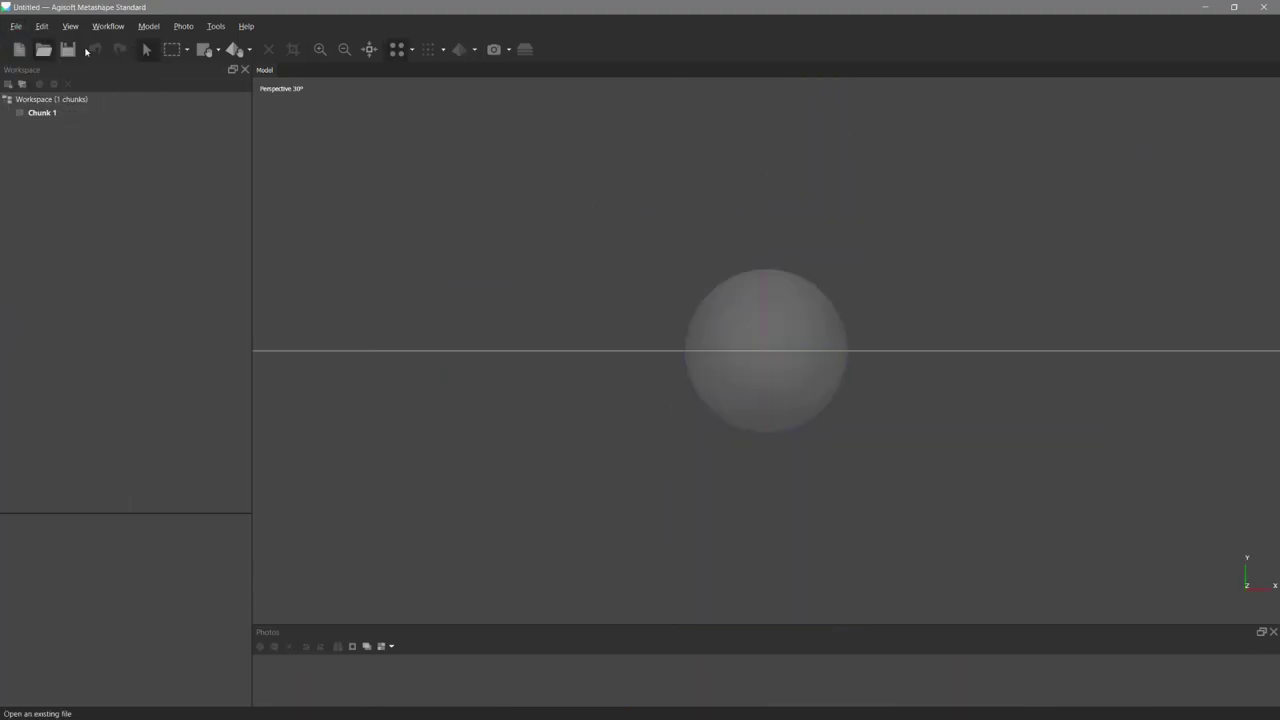
pyautogui.moveTo(713, 11); pyautogui.dragTo(722, 113)
pyautogui.moveTo(328, 52); pyautogui.dragTo(150, 46)
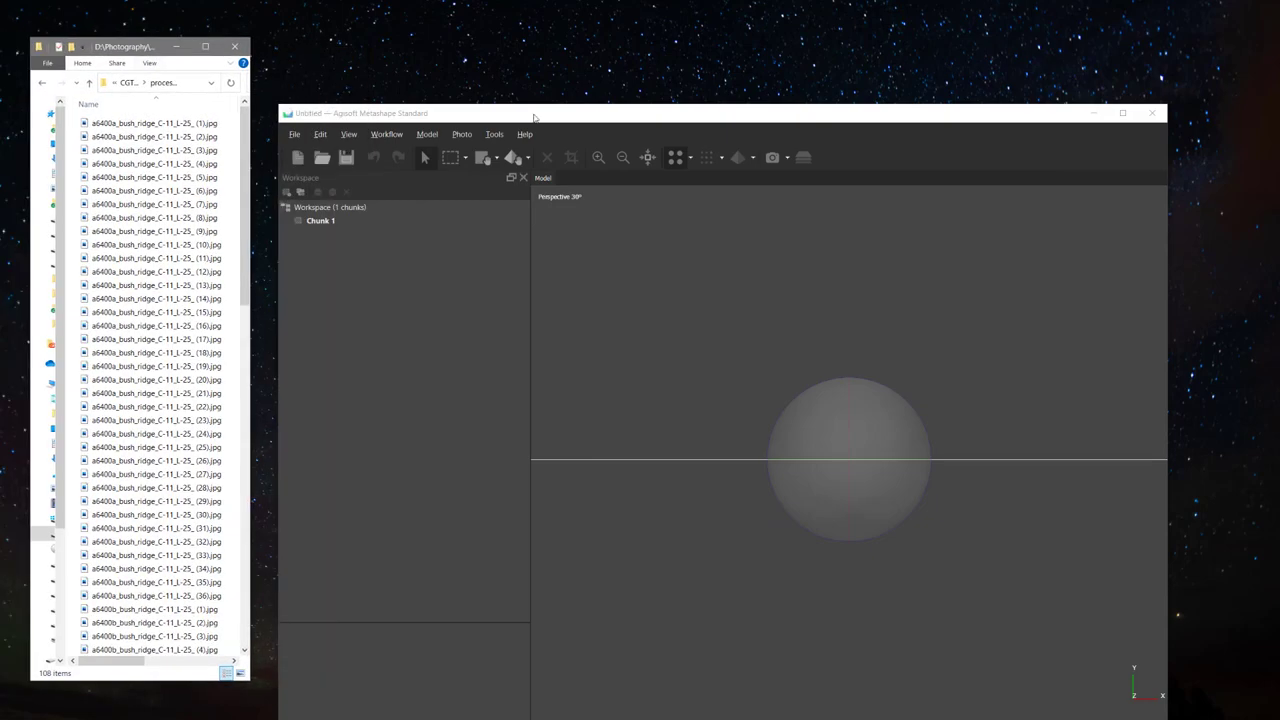
pyautogui.moveTo(590, 120); pyautogui.dragTo(590, 50)
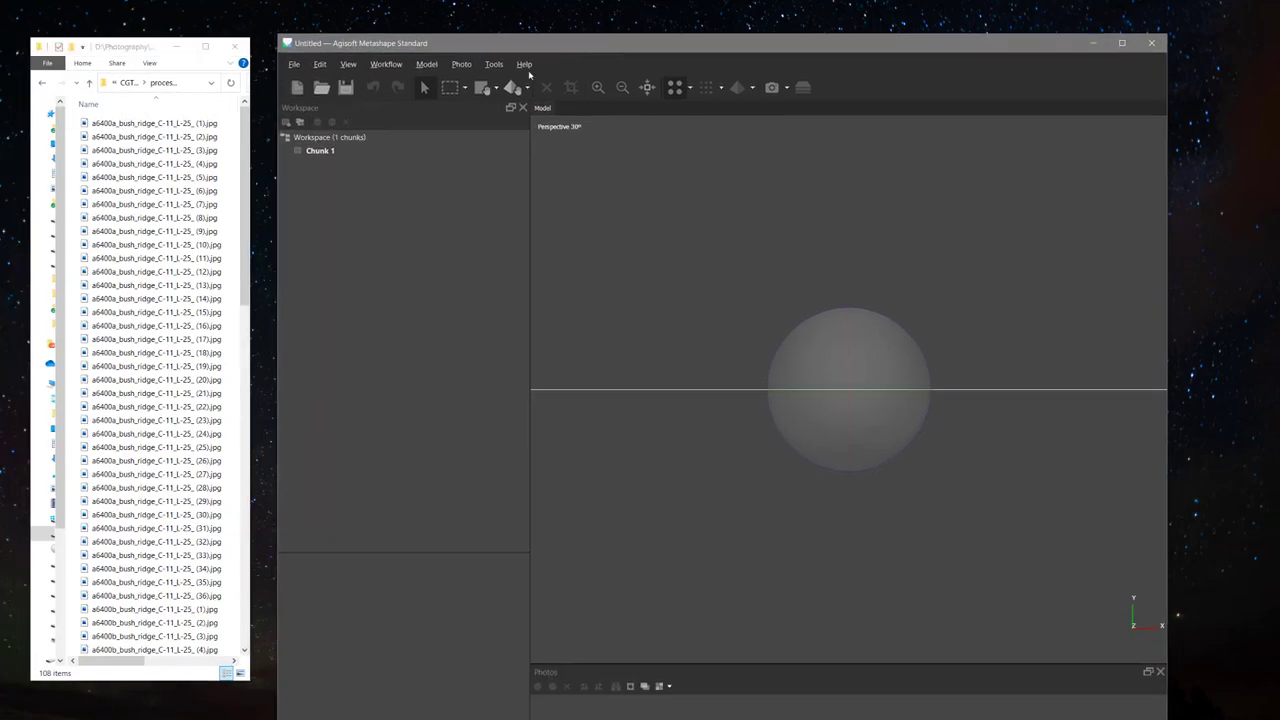
# Preview the first exported JPEG, a6400a_bush_ridge_C-11_L-25_ (1).jpg, and close the preview.
pyautogui.click(215, 123)
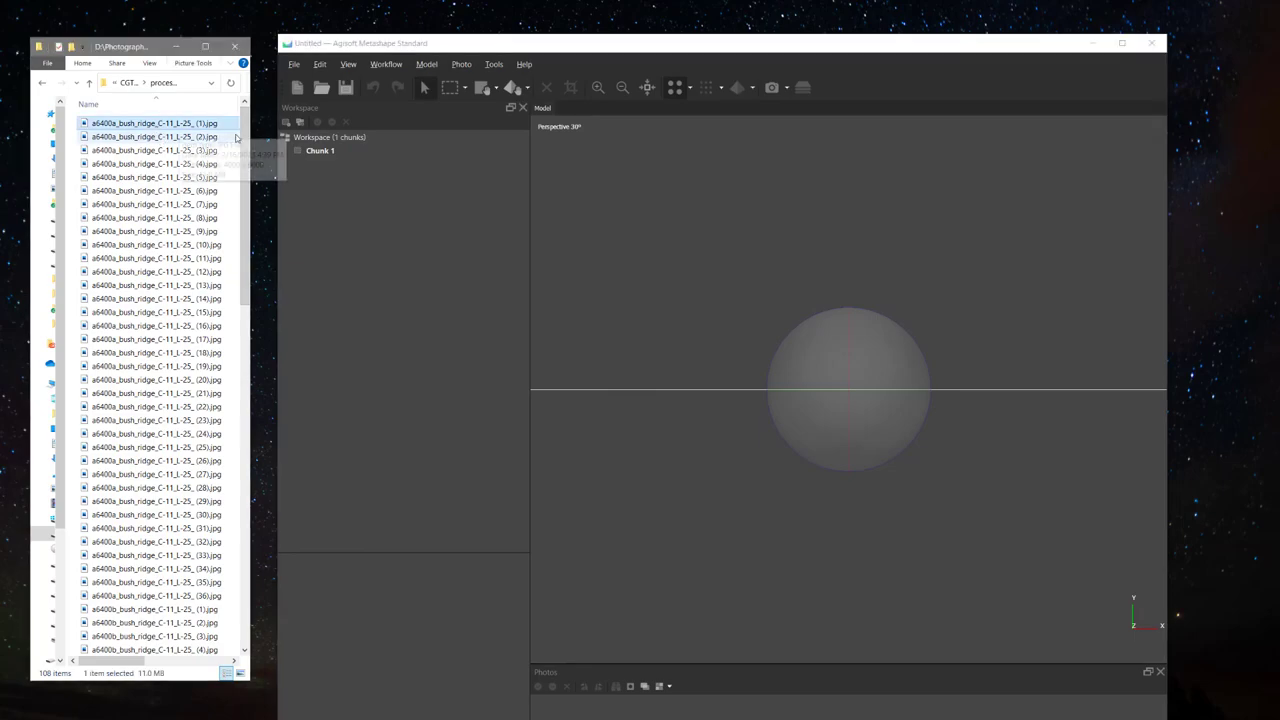
pyautogui.press('Return')
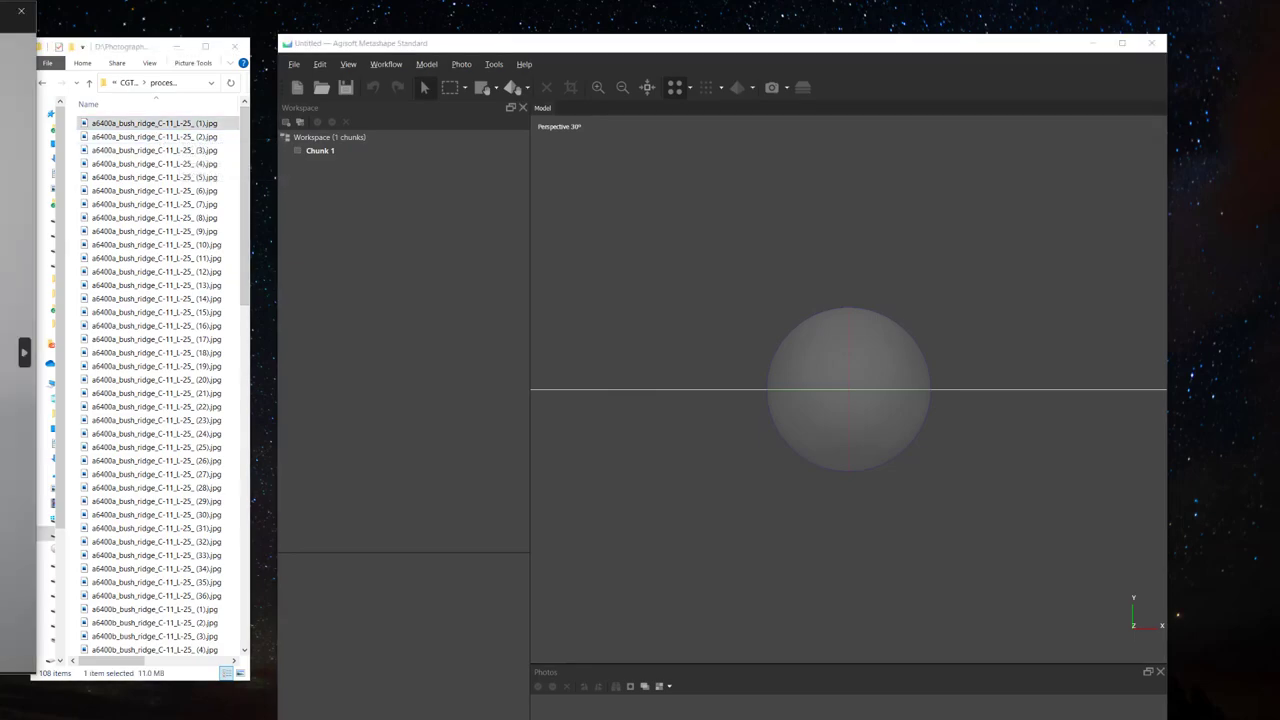
pyautogui.hotkey('alt', 'F4')
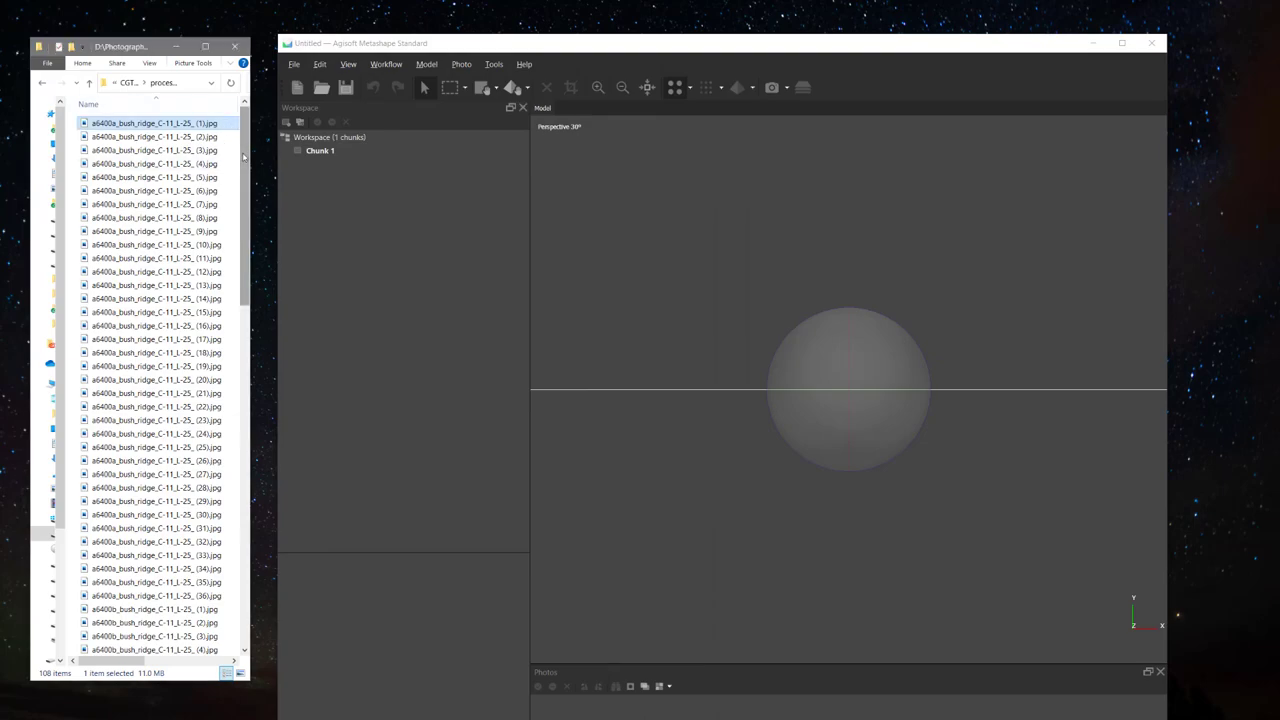
# Add all the JPEGs from processed02 to Chunk 1, close the folder window, and maximize Metashape.
pyautogui.hotkey('ctrl', 'a')
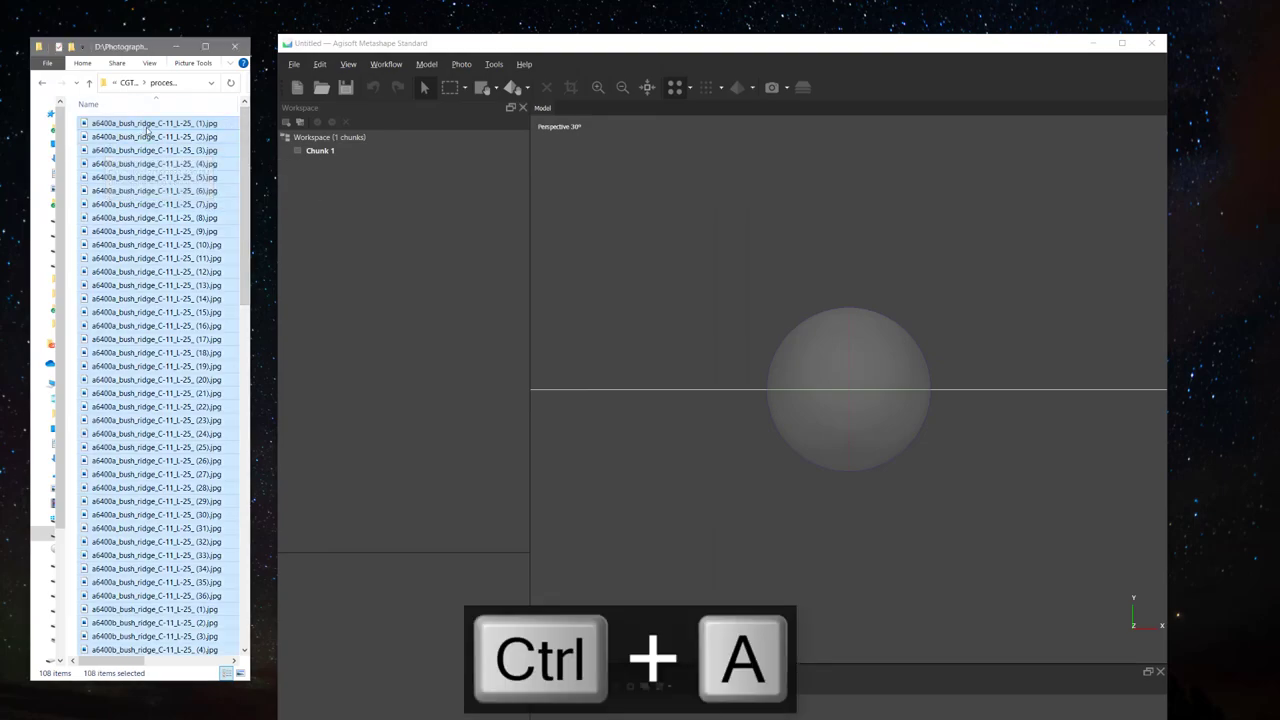
pyautogui.moveTo(157, 132); pyautogui.dragTo(322, 150)
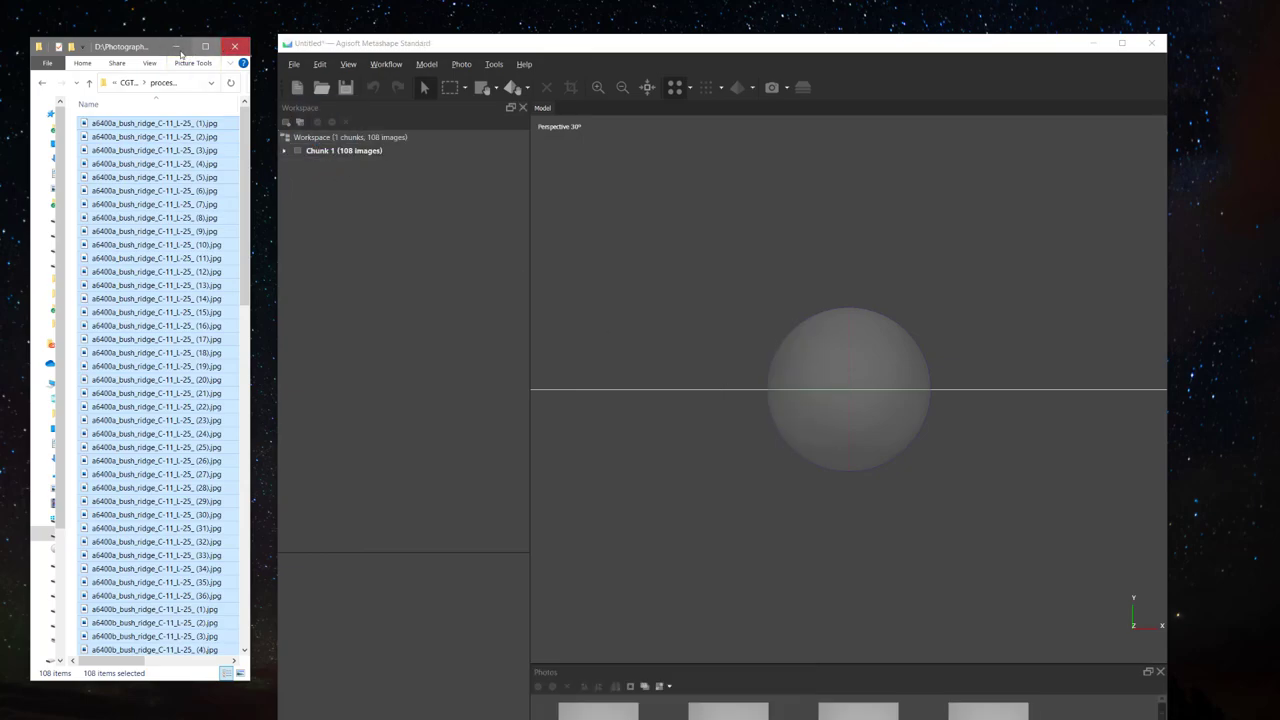
pyautogui.click(234, 46)
pyautogui.click(1122, 43)
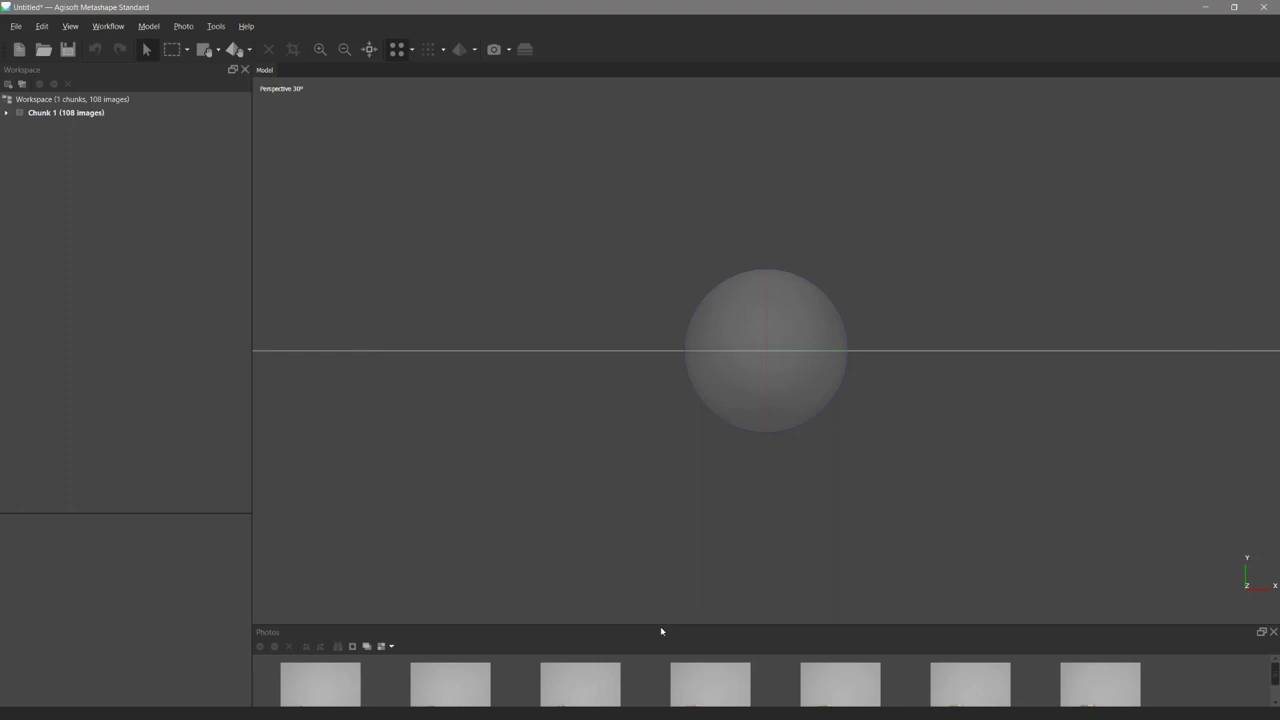
# Enlarge the photo thumbnail area and browse through the imported branch photos.
pyautogui.moveTo(662, 624); pyautogui.dragTo(666, 345)
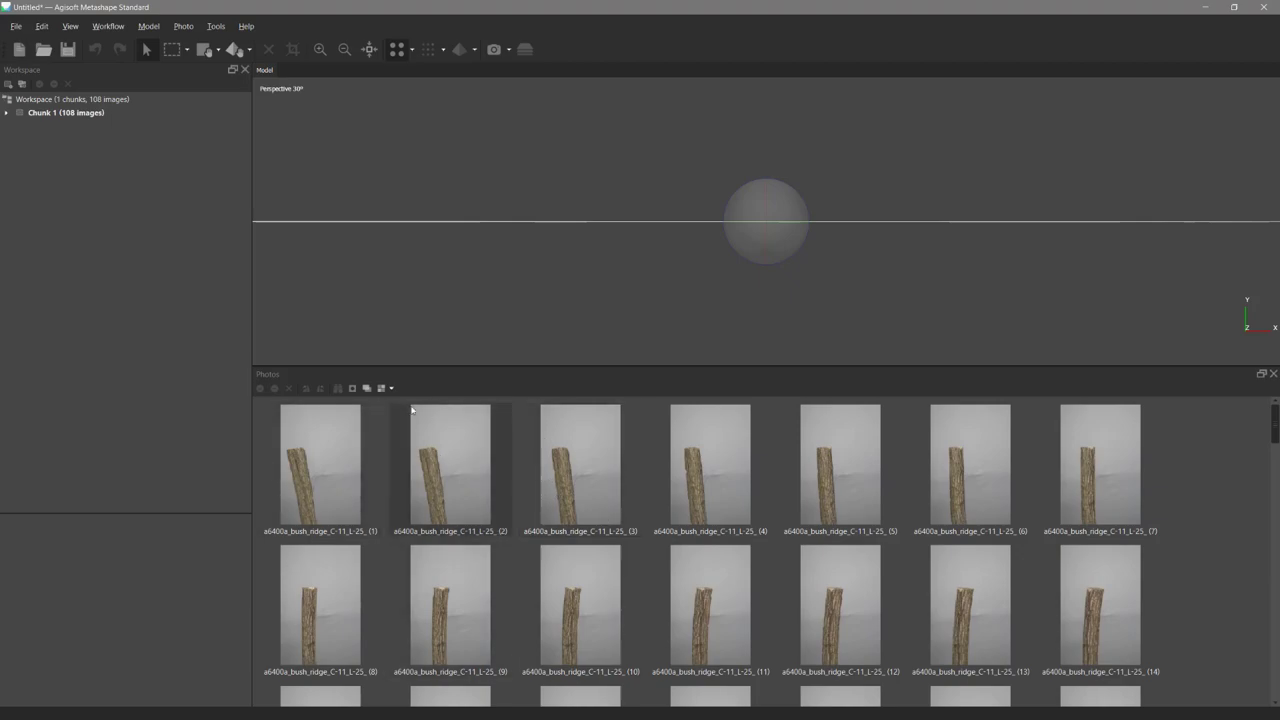
pyautogui.scroll(-5, 770, 620)
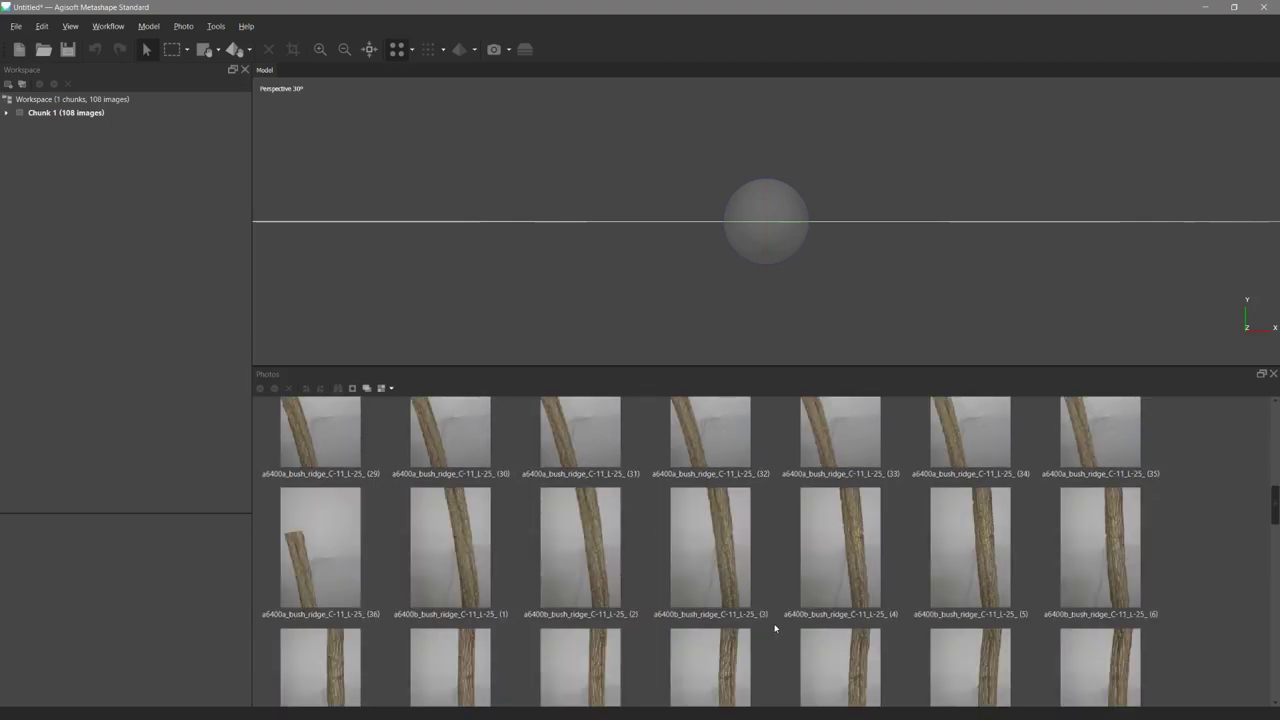
pyautogui.scroll(-5, 775, 628)
pyautogui.scroll(10, 770, 620)
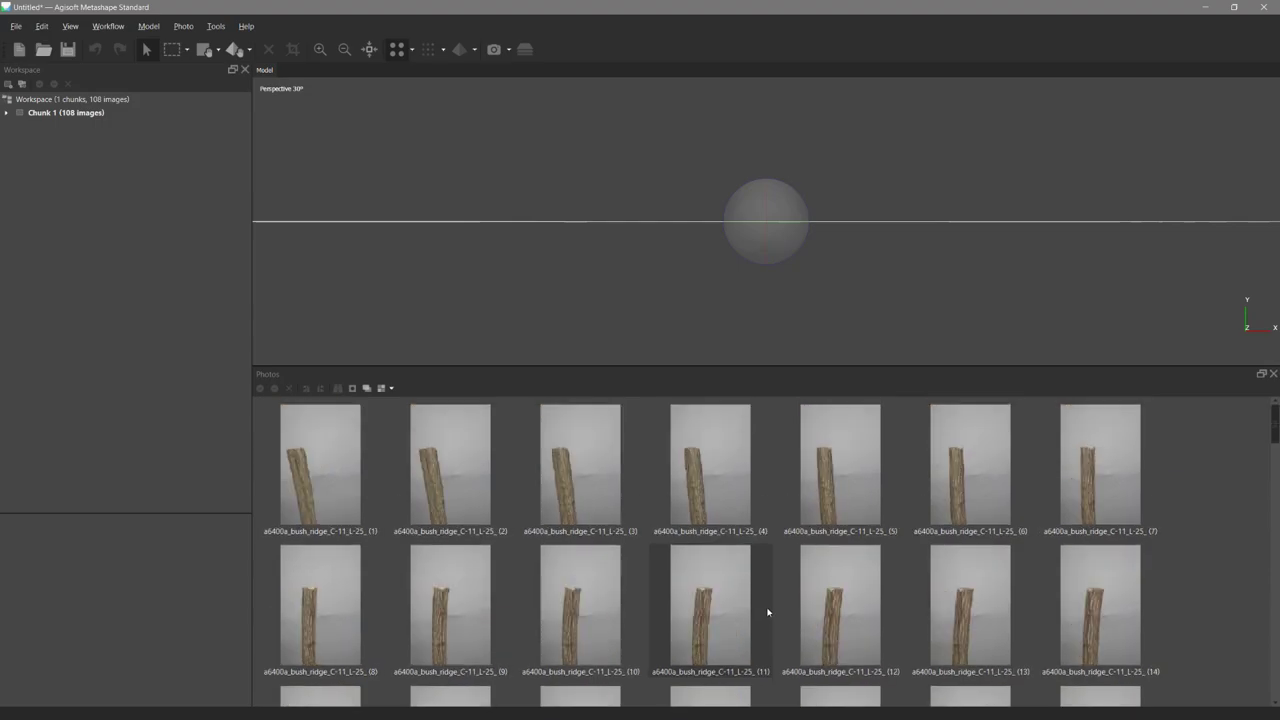
# Open the Align Photos settings, review the accuracy levels, and keep Highest accuracy with generic preselection enabled.
pyautogui.click(108, 26)
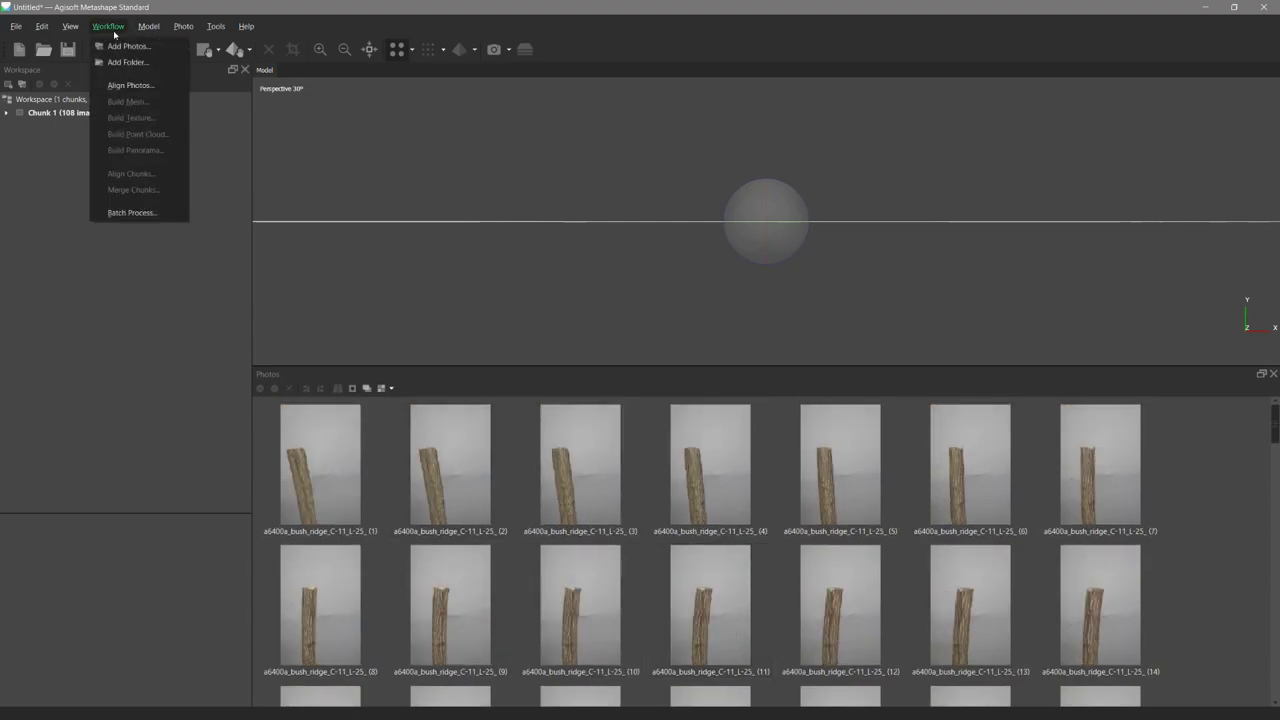
pyautogui.click(130, 84)
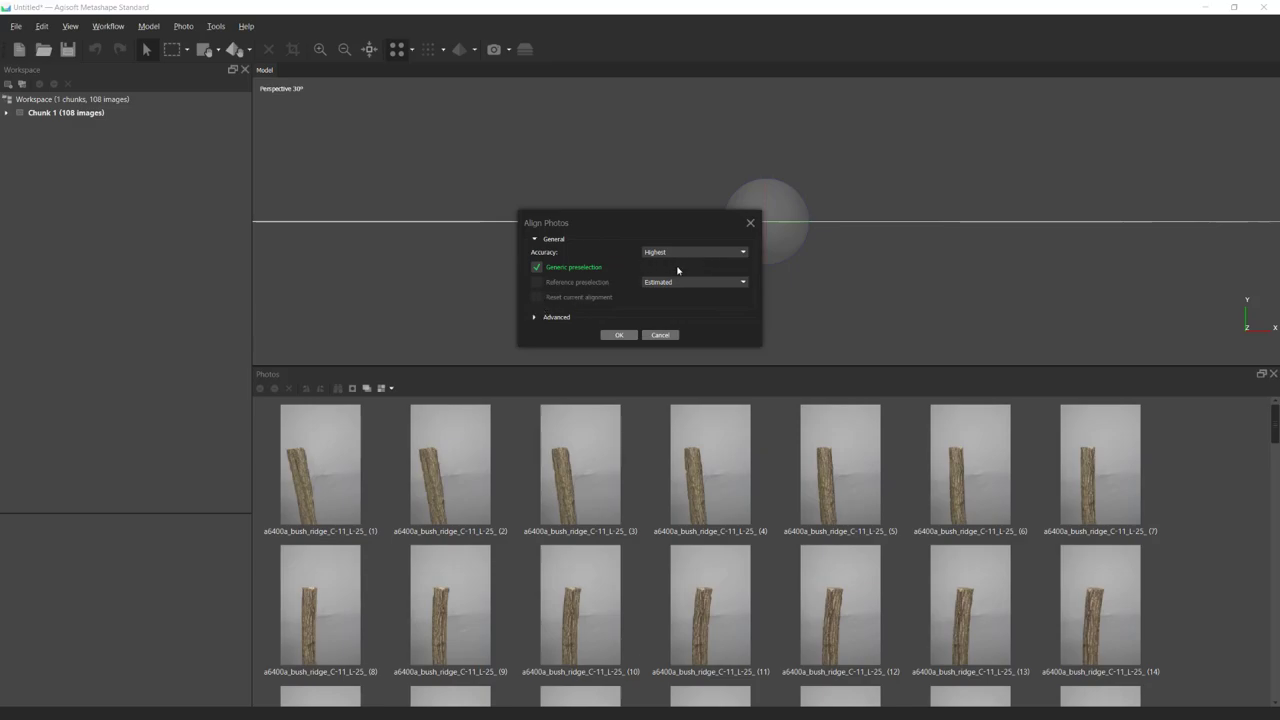
pyautogui.click(679, 254)
pyautogui.click(673, 241)
pyautogui.click(679, 253)
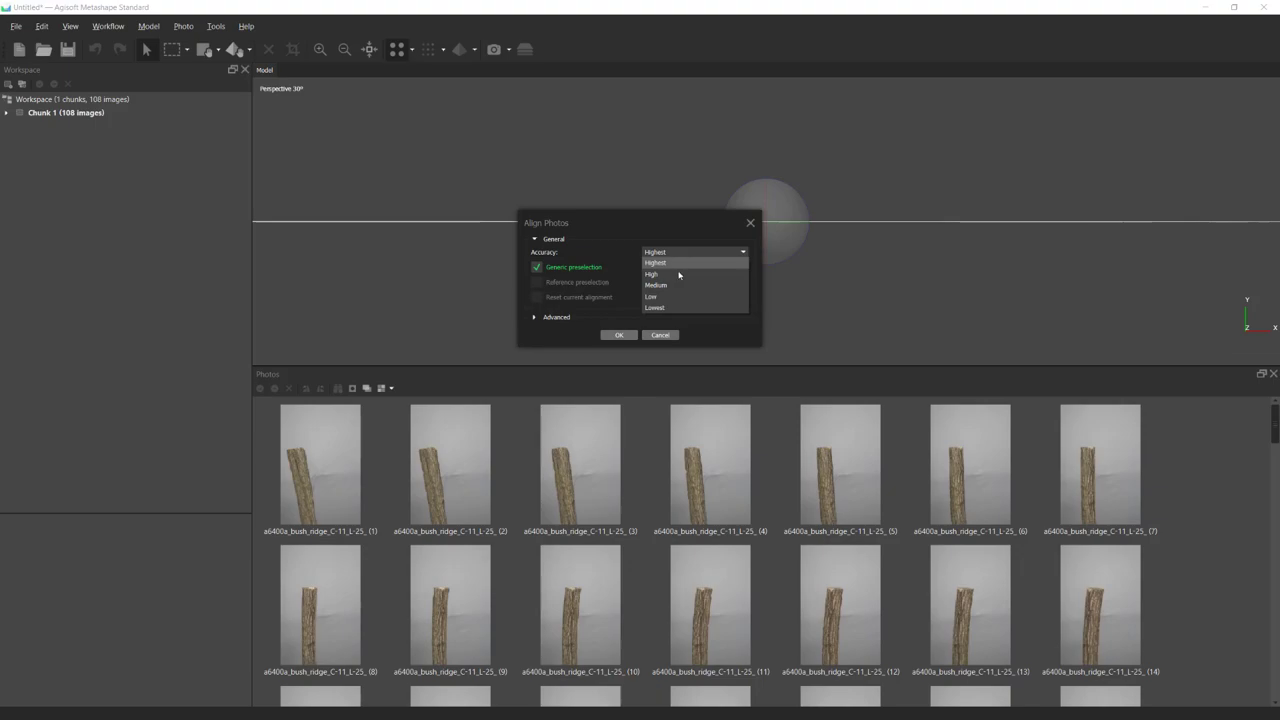
pyautogui.click(670, 226)
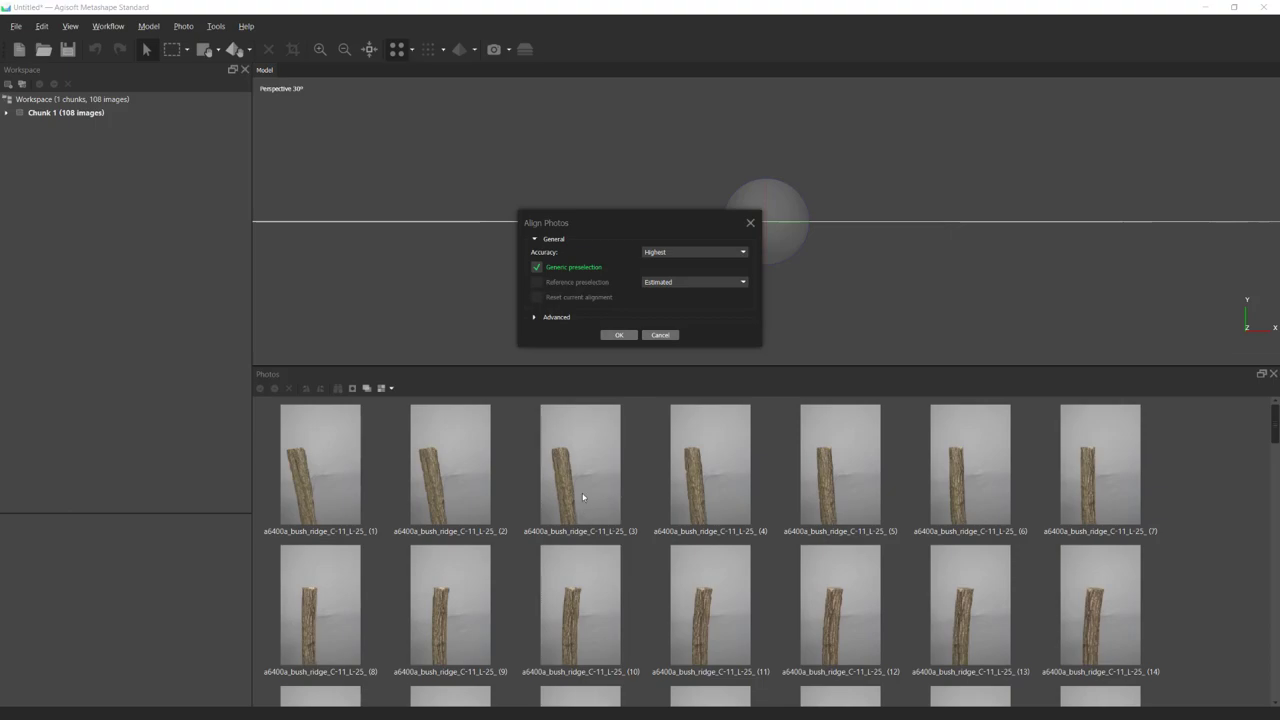
pyautogui.click(689, 255)
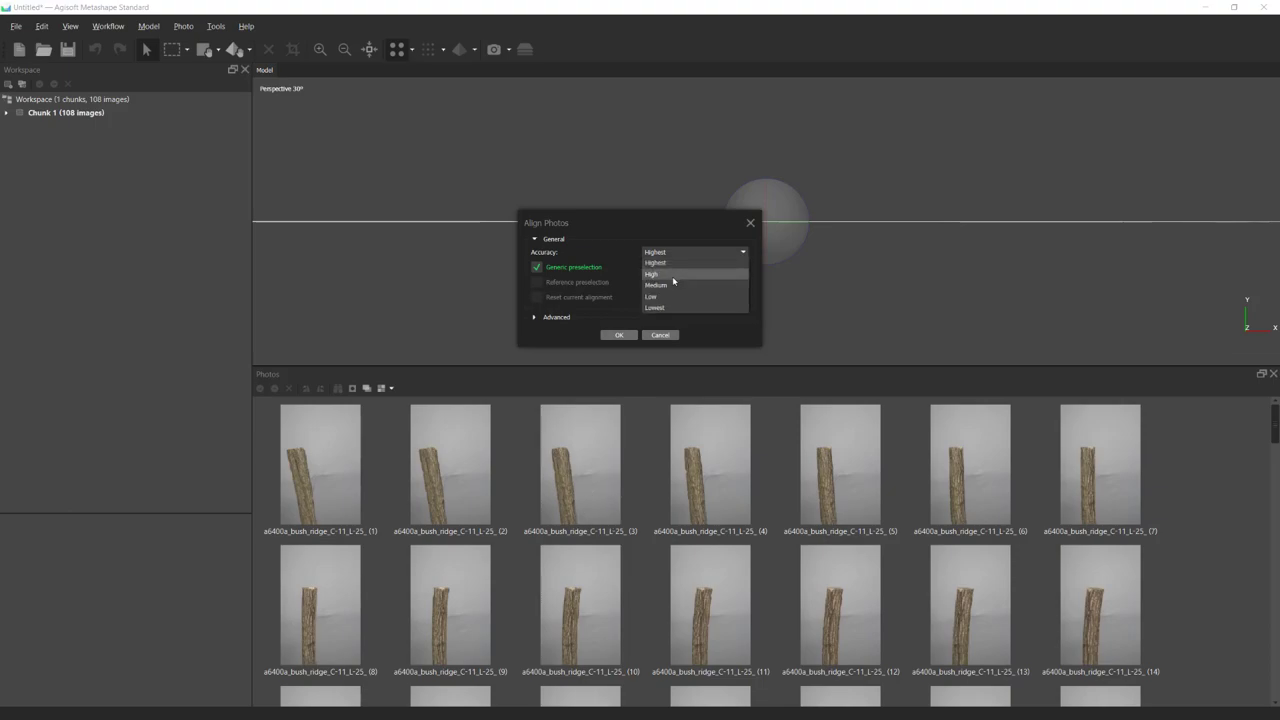
pyautogui.click(669, 222)
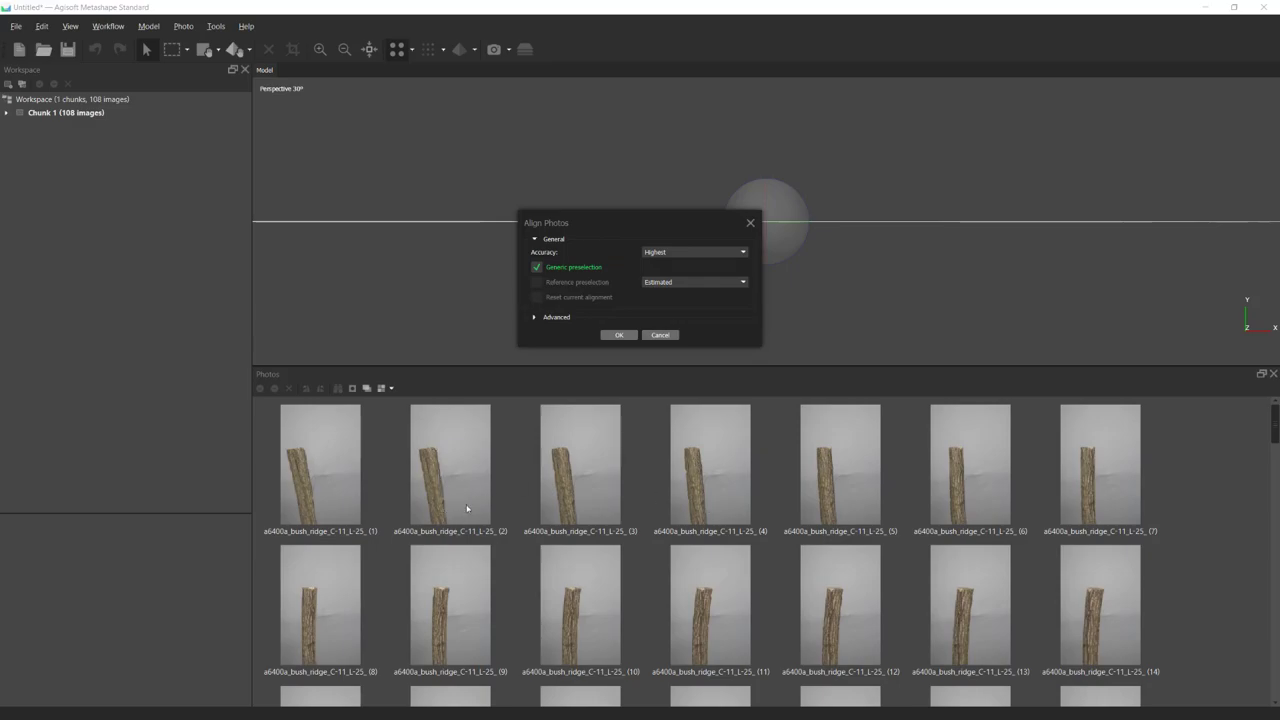
# Keep the advanced key point limit at 100,000 and tie point limit at 10,000, and run the photo alignment.
pyautogui.click(547, 317)
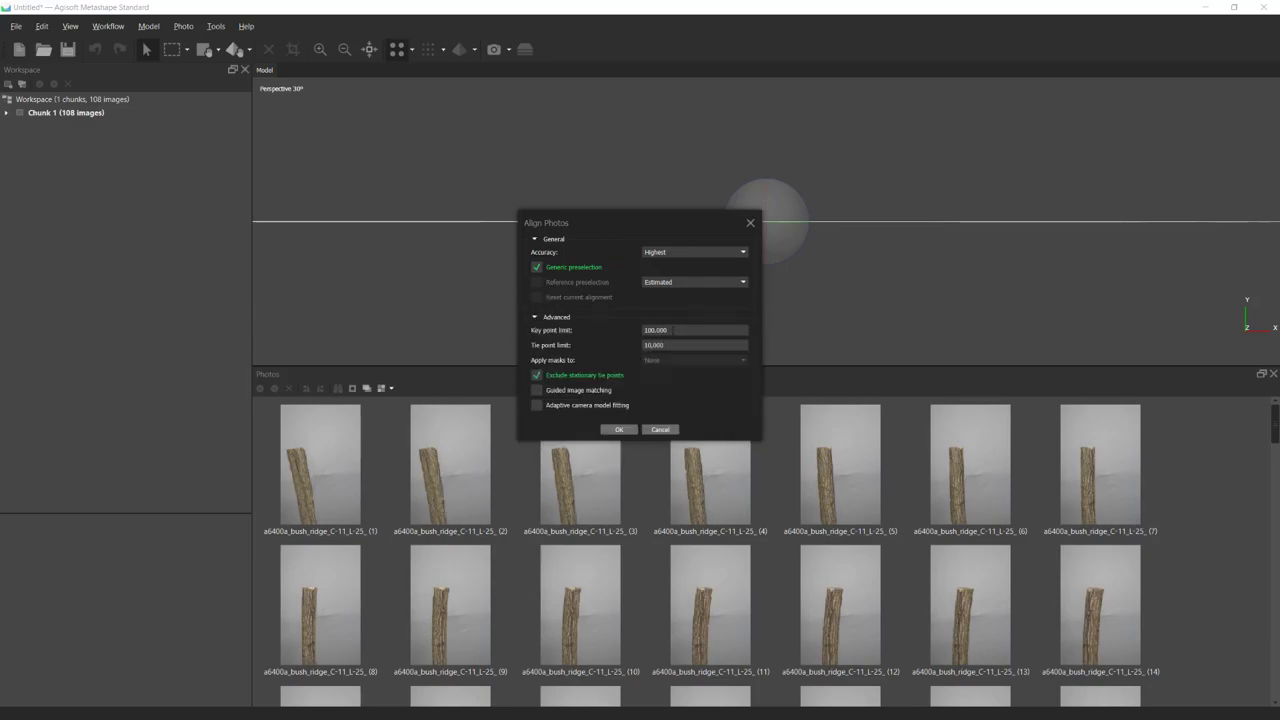
pyautogui.doubleClick(674, 330)
pyautogui.moveTo(685, 328); pyautogui.dragTo(638, 331)
pyautogui.doubleClick(675, 345)
pyautogui.doubleClick(667, 330)
pyautogui.moveTo(633, 231); pyautogui.dragTo(617, 134)
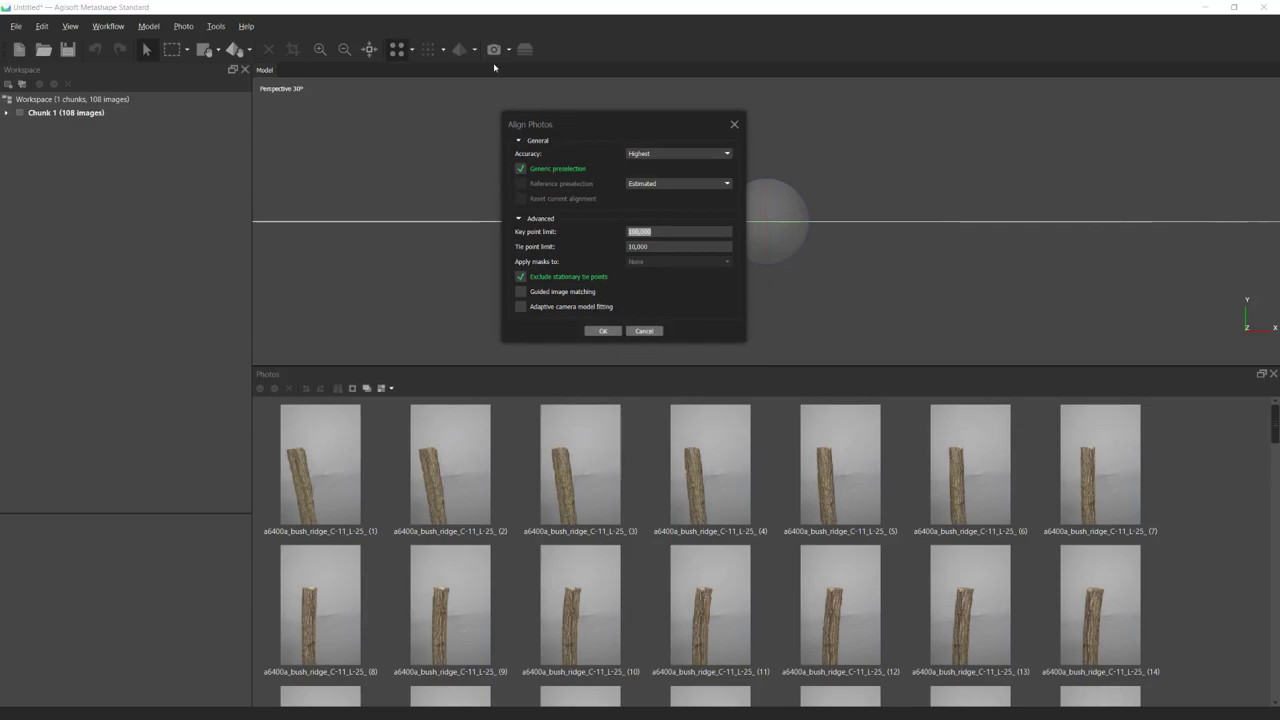
pyautogui.click(609, 333)
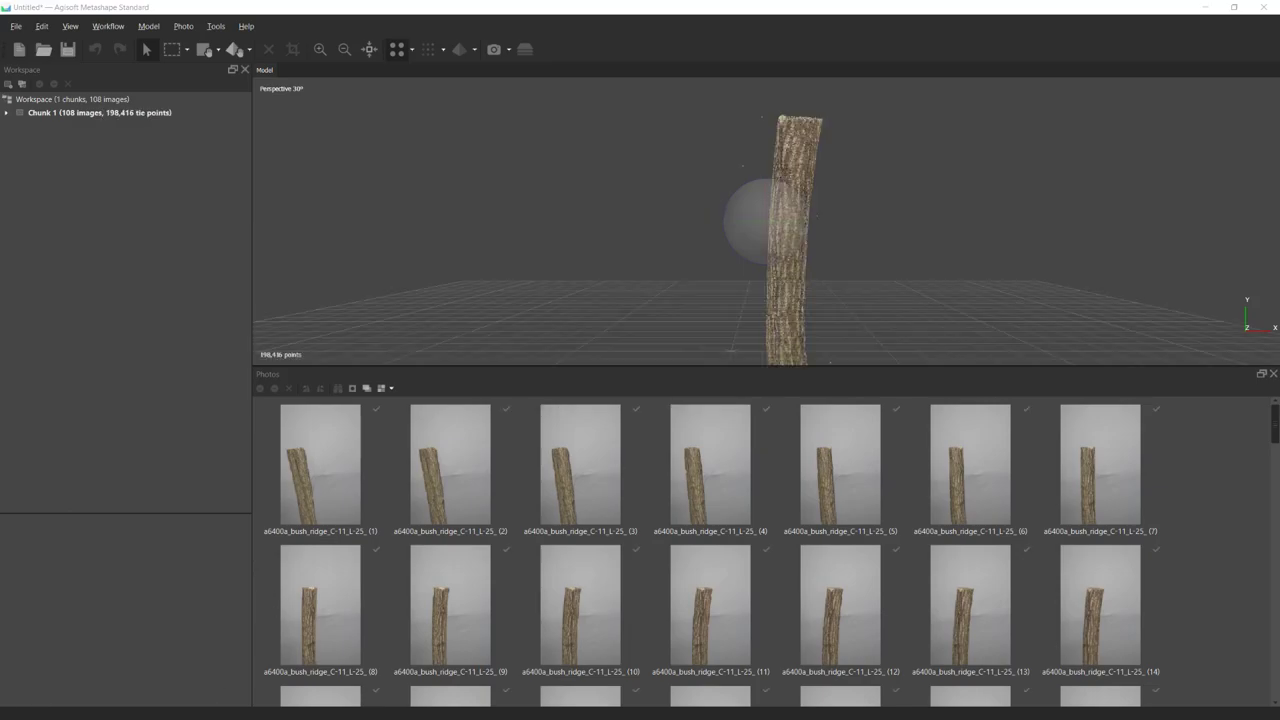
# Enlarge the model view and examine the branch's tie point cloud from several angles.
pyautogui.moveTo(611, 372); pyautogui.dragTo(649, 209)
pyautogui.moveTo(751, 225)
pyautogui.mouseDown()
pyautogui.moveTo(755, 243)
pyautogui.moveTo(802, 266)
pyautogui.moveTo(793, 296)
pyautogui.moveTo(756, 285)
pyautogui.moveTo(754, 203)
pyautogui.moveTo(766, 235)
pyautogui.mouseUp()
pyautogui.moveTo(618, 230); pyautogui.dragTo(666, 257)
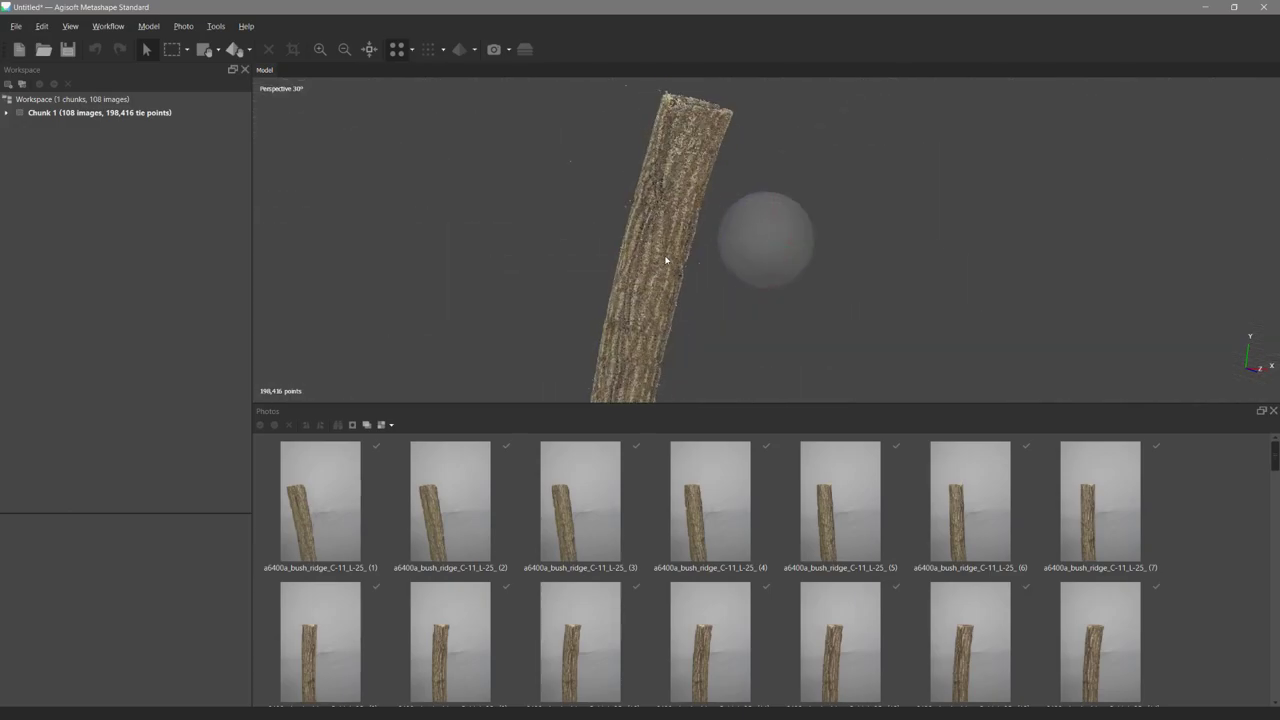
pyautogui.moveTo(738, 212); pyautogui.dragTo(755, 241)
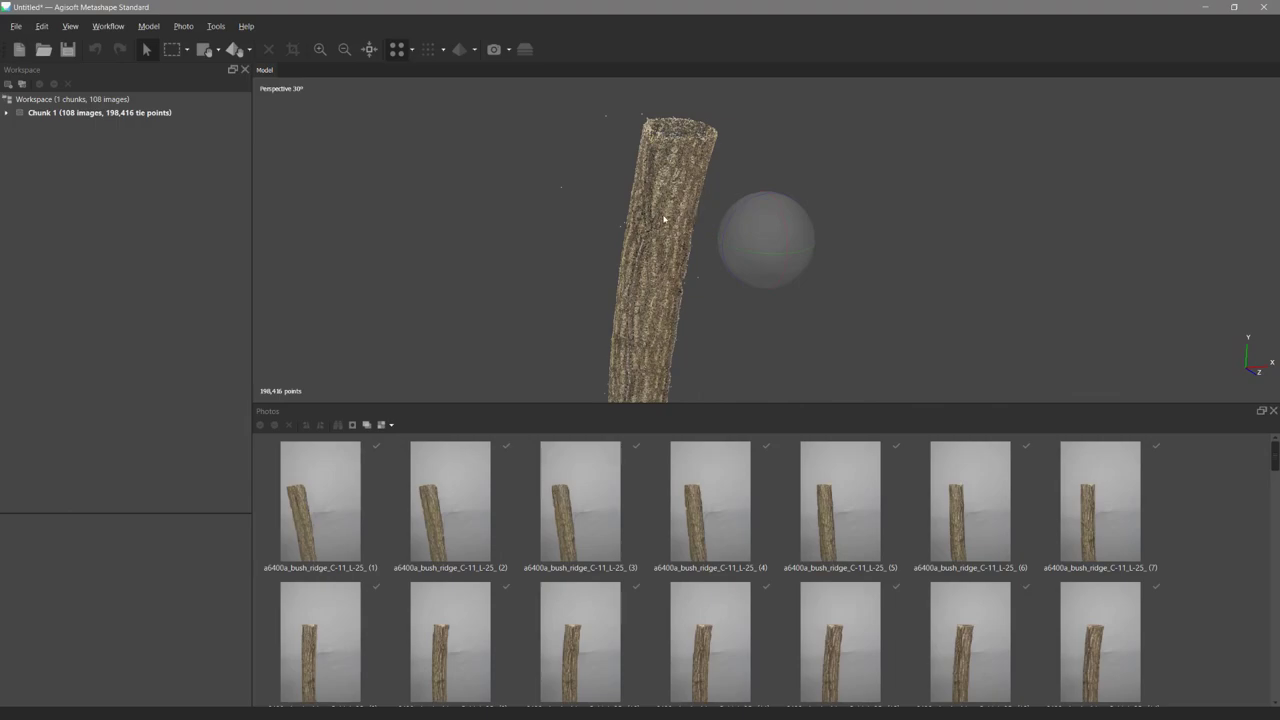
# Select and delete the stray tie points floating beside the upper end of the branch.
pyautogui.moveTo(763, 239); pyautogui.dragTo(754, 229)
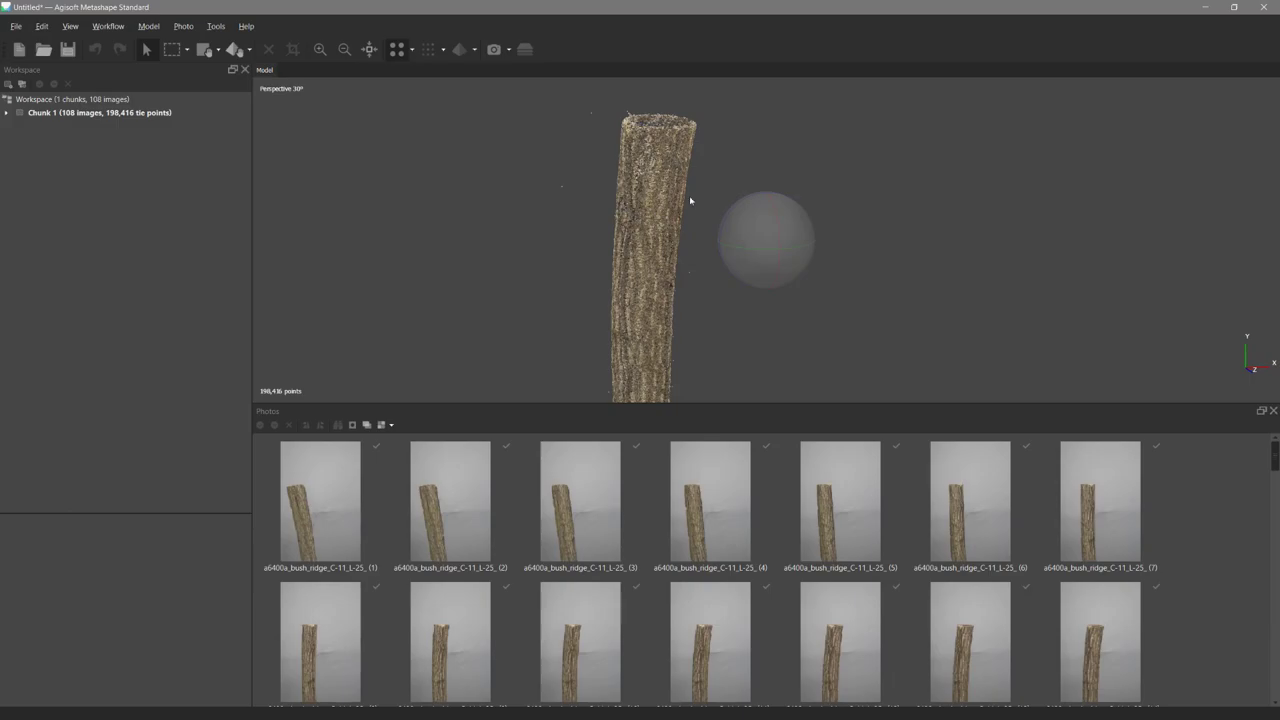
pyautogui.moveTo(743, 237); pyautogui.dragTo(697, 209)
pyautogui.moveTo(743, 269); pyautogui.dragTo(757, 236)
pyautogui.scroll(5, 629, 189)
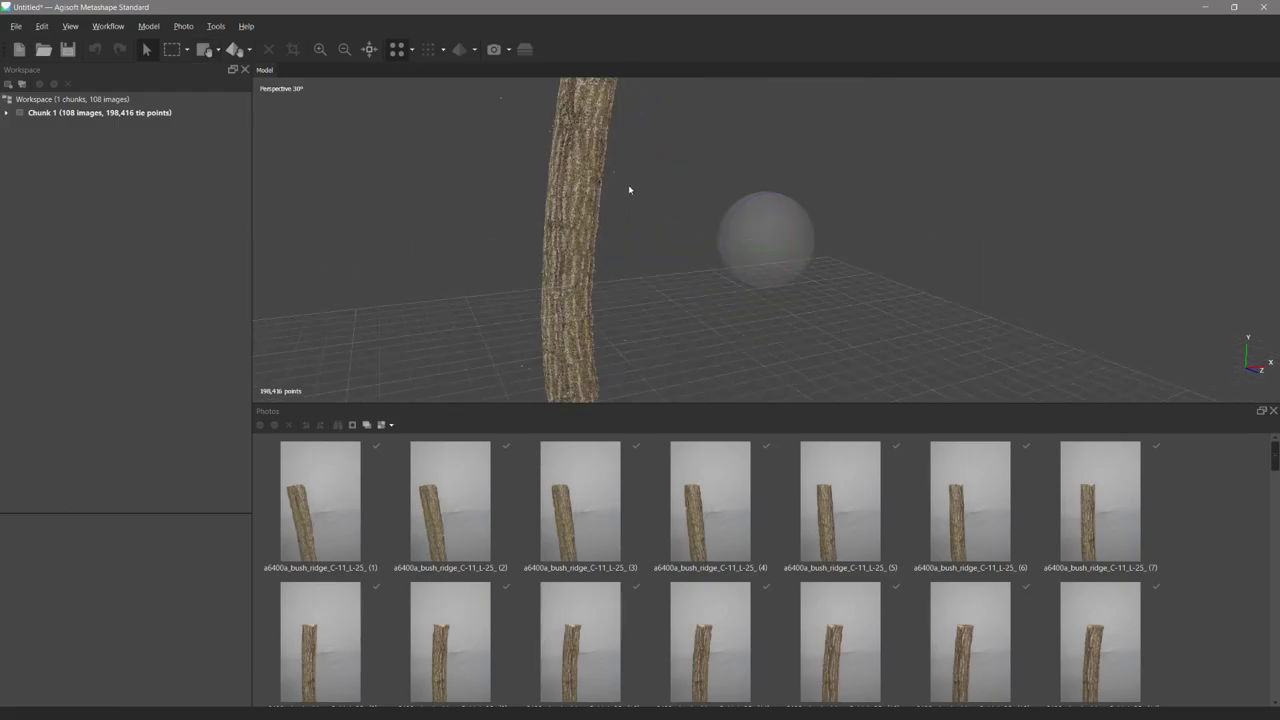
pyautogui.scroll(-3, 666, 263)
pyautogui.moveTo(666, 263); pyautogui.dragTo(759, 274)
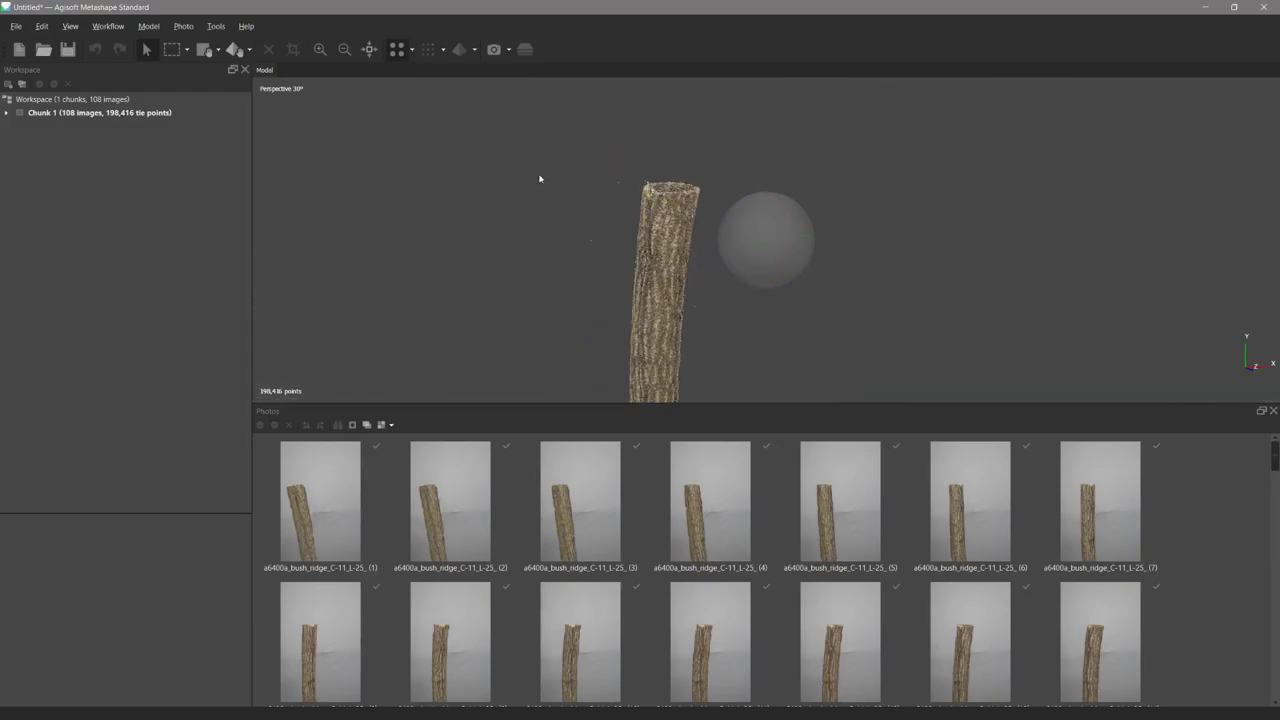
pyautogui.click(172, 49)
pyautogui.moveTo(571, 144); pyautogui.dragTo(626, 282)
pyautogui.press('Delete')
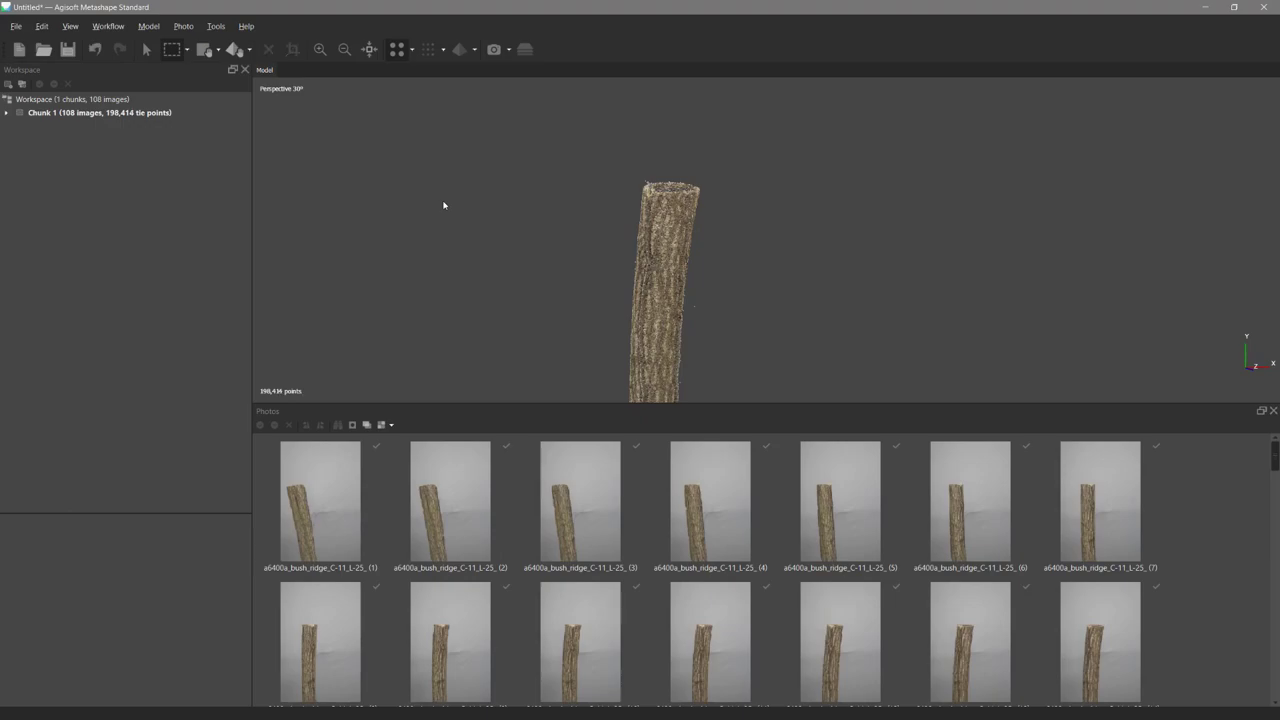
# Delete the remaining stray tie points close to both sides of the branch.
pyautogui.moveTo(716, 330); pyautogui.dragTo(685, 281)
pyautogui.press('Delete')
pyautogui.moveTo(685, 281); pyautogui.dragTo(720, 343, button='middle')
pyautogui.moveTo(719, 334); pyautogui.dragTo(687, 252)
pyautogui.press('Delete')
pyautogui.moveTo(570, 306); pyautogui.dragTo(605, 340)
pyautogui.press('Delete')
# In an orthographic side view, rotate the object until the branch is straight along the Y axis, perpendicular to the grid.
pyautogui.moveTo(858, 204); pyautogui.dragTo(632, 239)
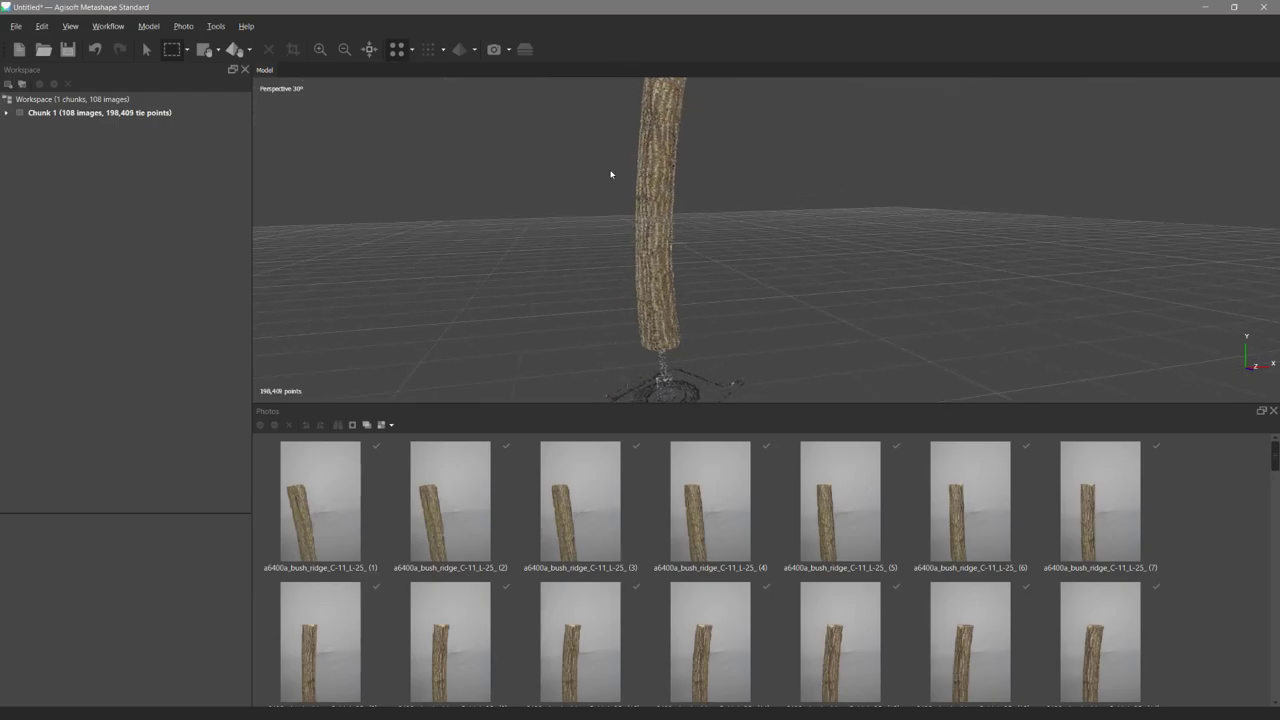
pyautogui.press('5')
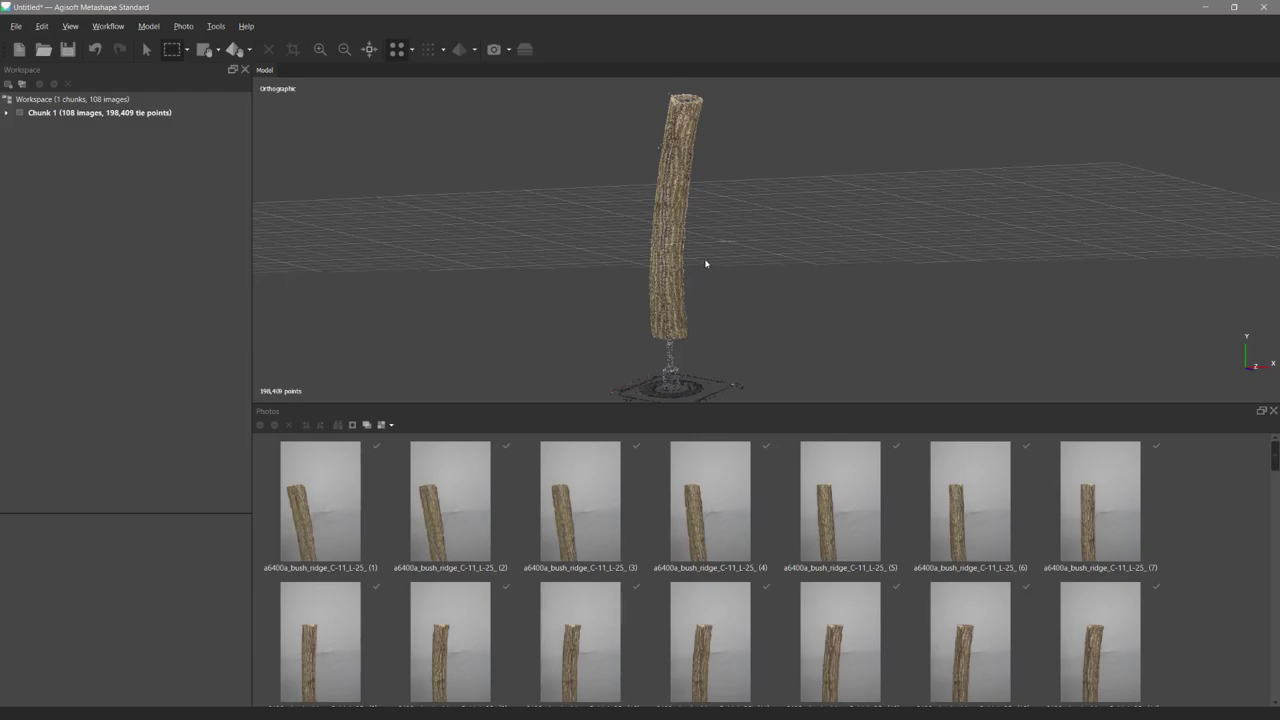
pyautogui.press('5')
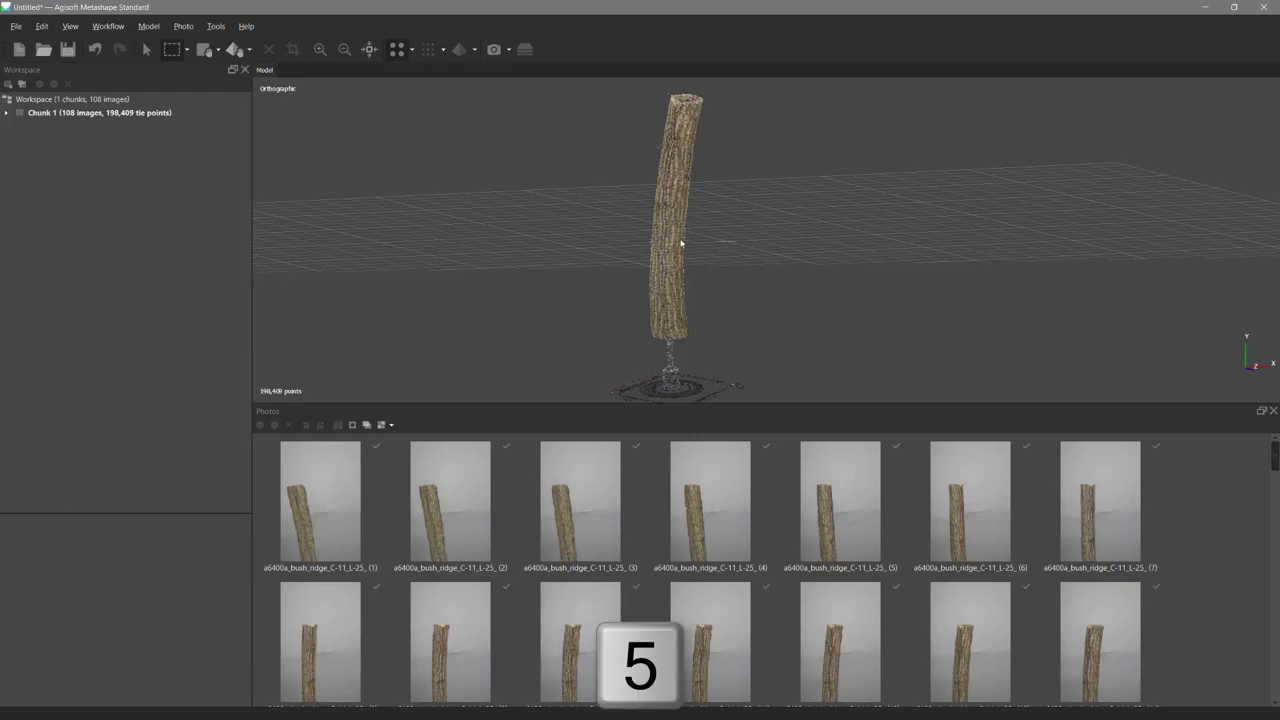
pyautogui.press('3')
pyautogui.press('3')
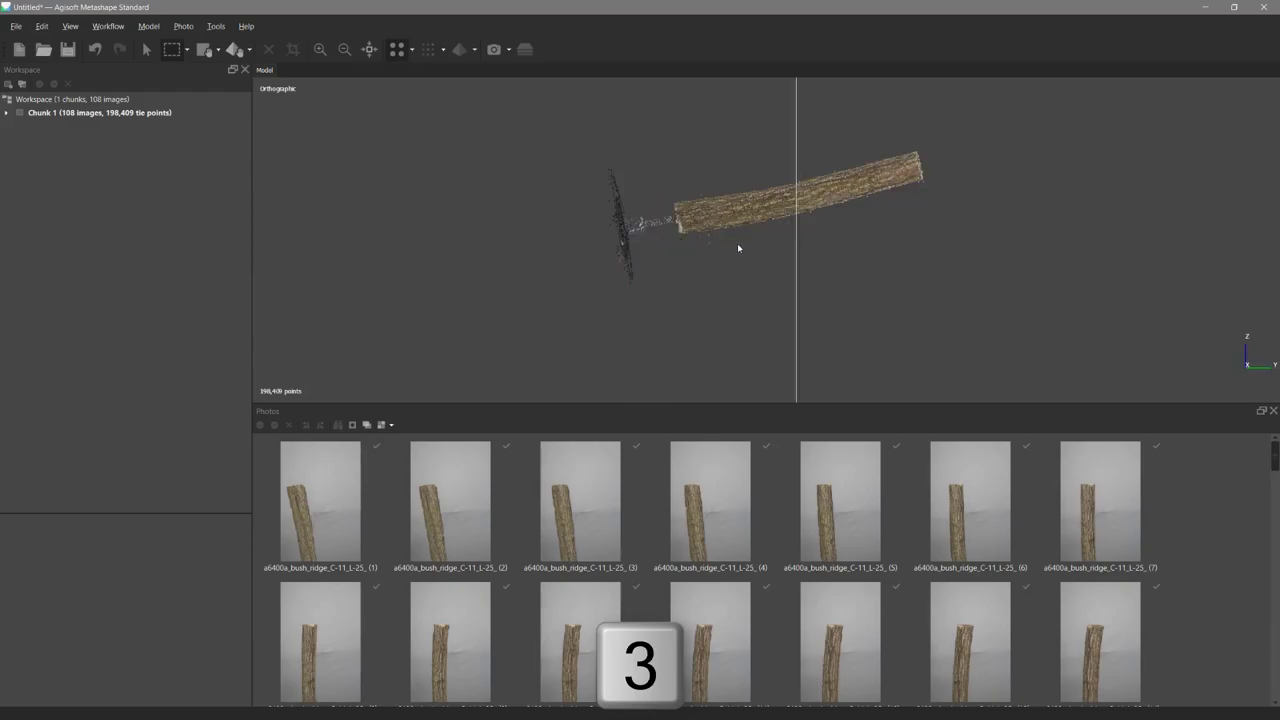
pyautogui.click(249, 49)
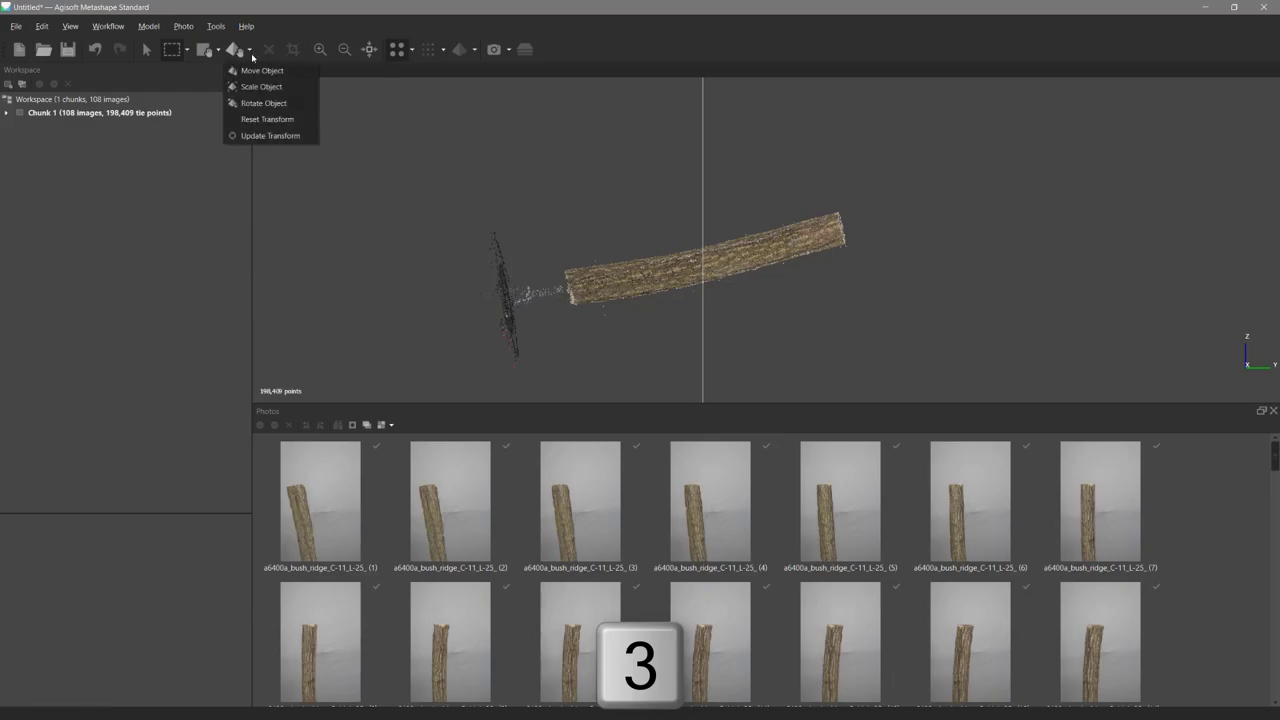
pyautogui.click(276, 104)
pyautogui.moveTo(693, 244); pyautogui.dragTo(698, 248)
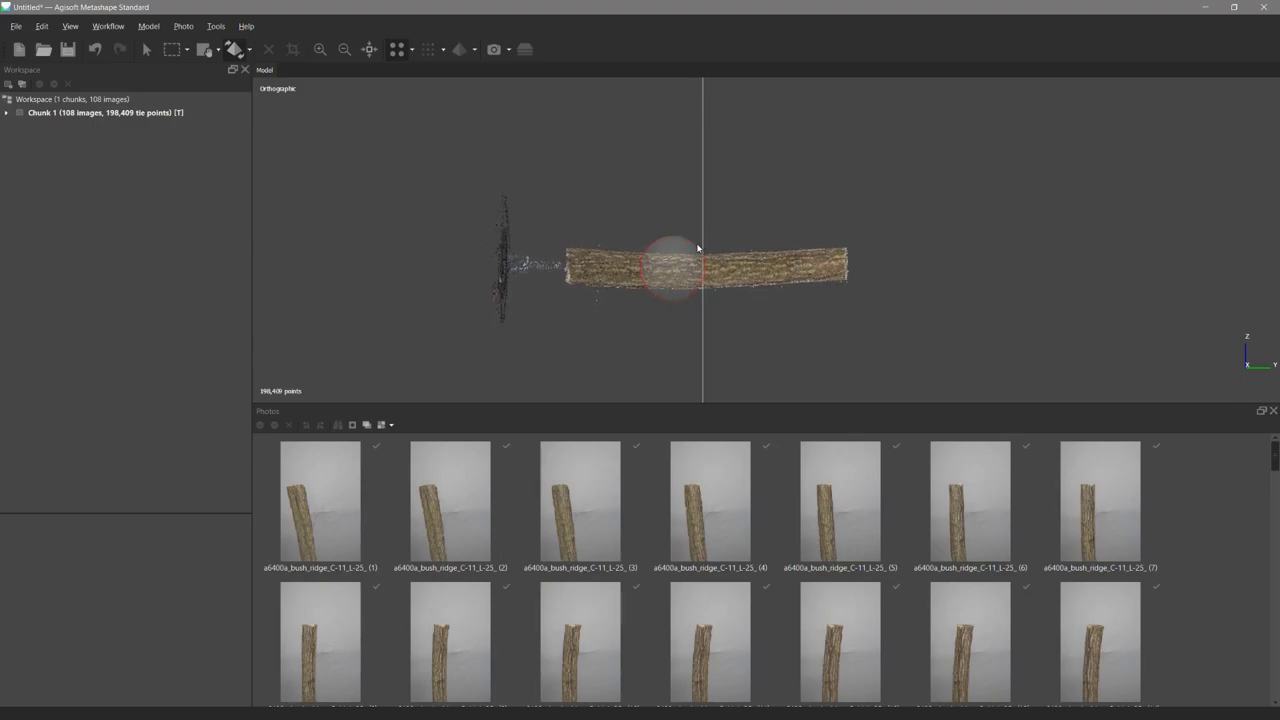
# Move the object along the Y axis so the branch's lower end sits on the grid line.
pyautogui.click(249, 49)
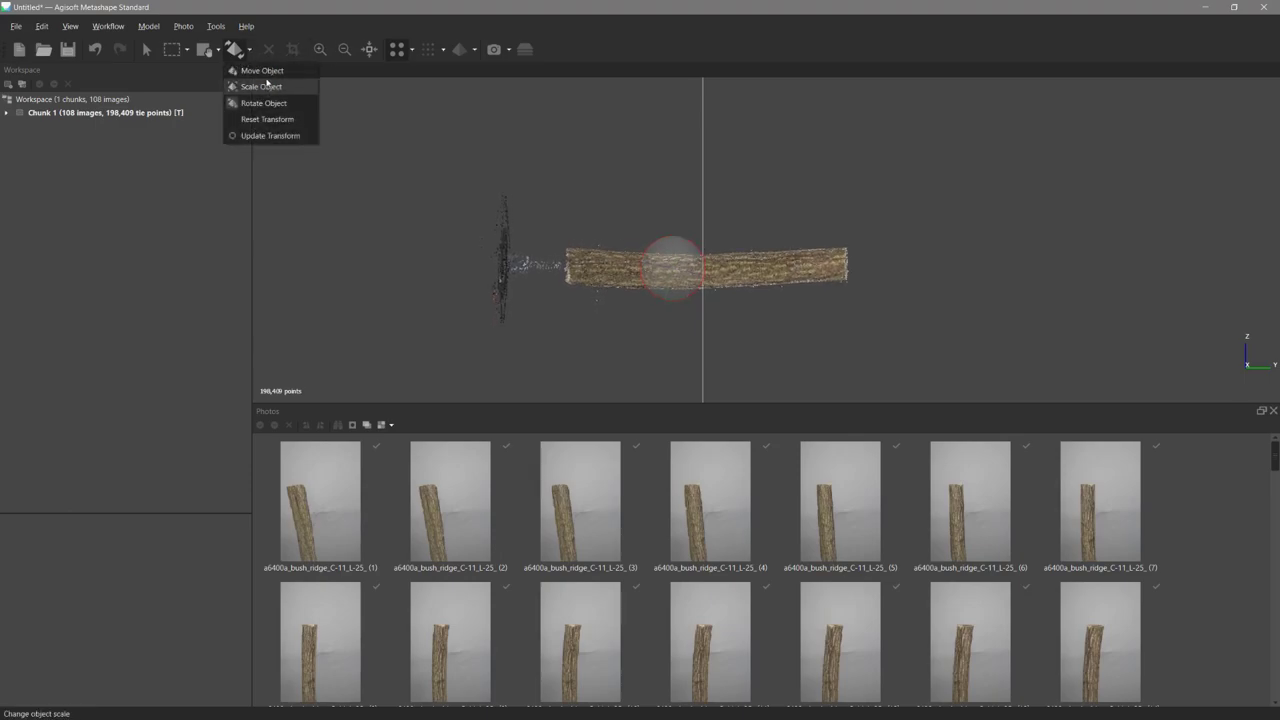
pyautogui.click(265, 86)
pyautogui.moveTo(691, 272); pyautogui.dragTo(826, 277)
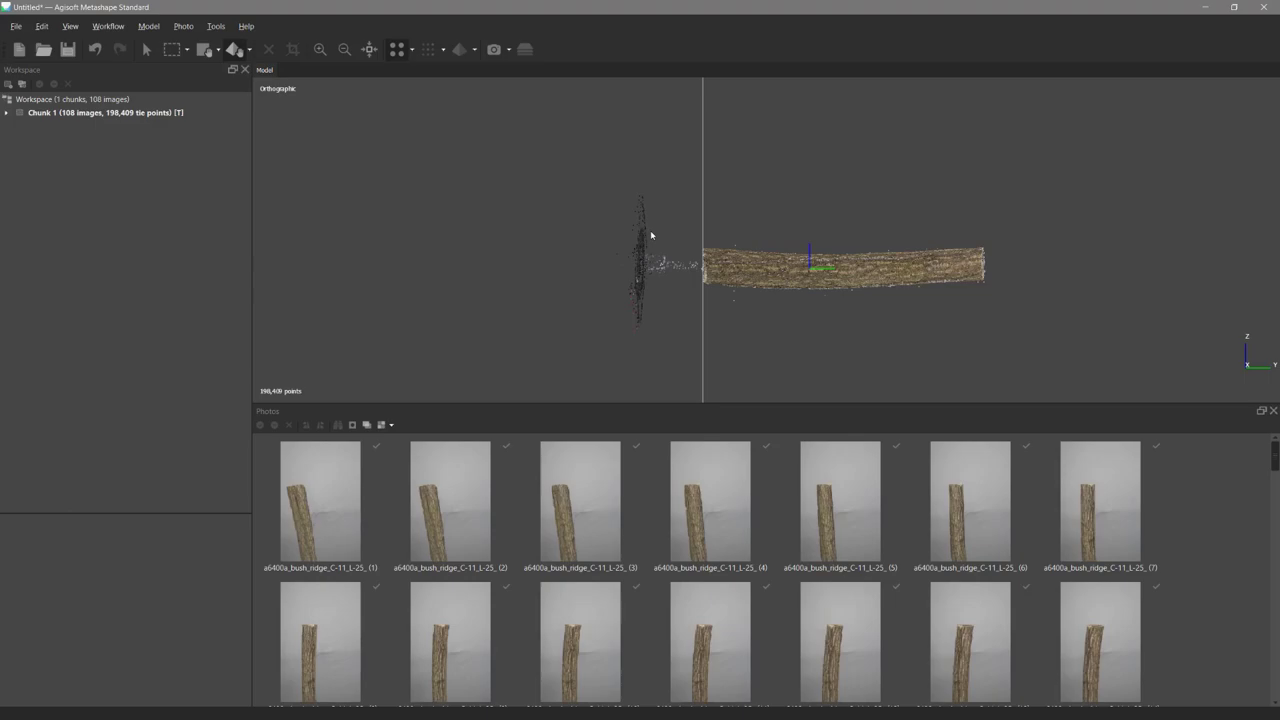
# In the orthographic view along the Y axis, move the object until the branch is centred on the grid origin.
pyautogui.press('KP_1')
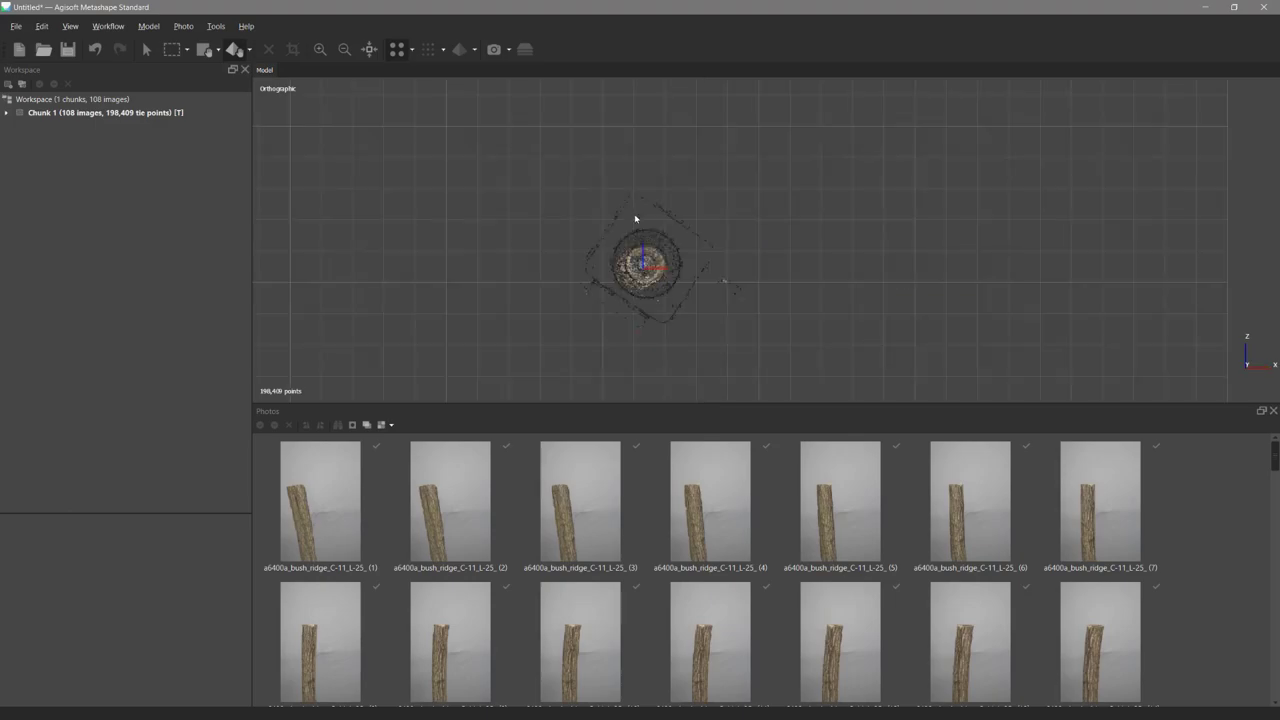
pyautogui.scroll(-3, 700, 205)
pyautogui.scroll(-2, 703, 197)
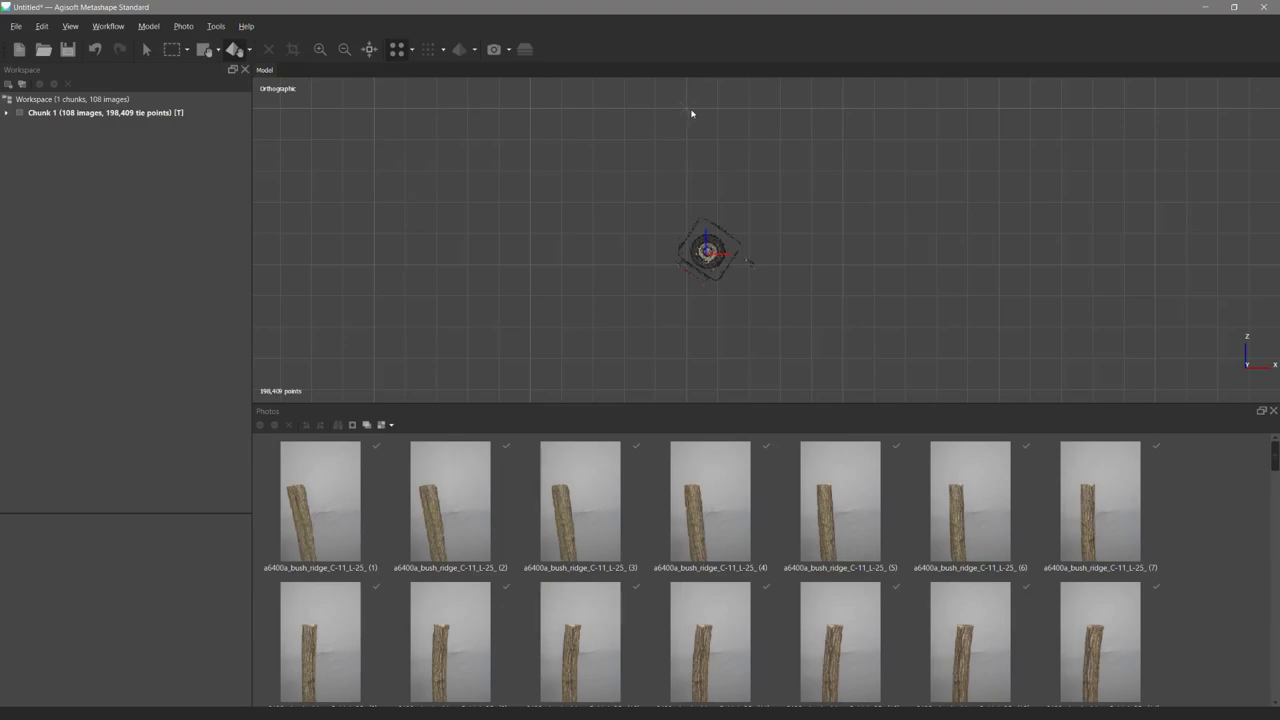
pyautogui.moveTo(735, 211); pyautogui.dragTo(741, 92, button='right')
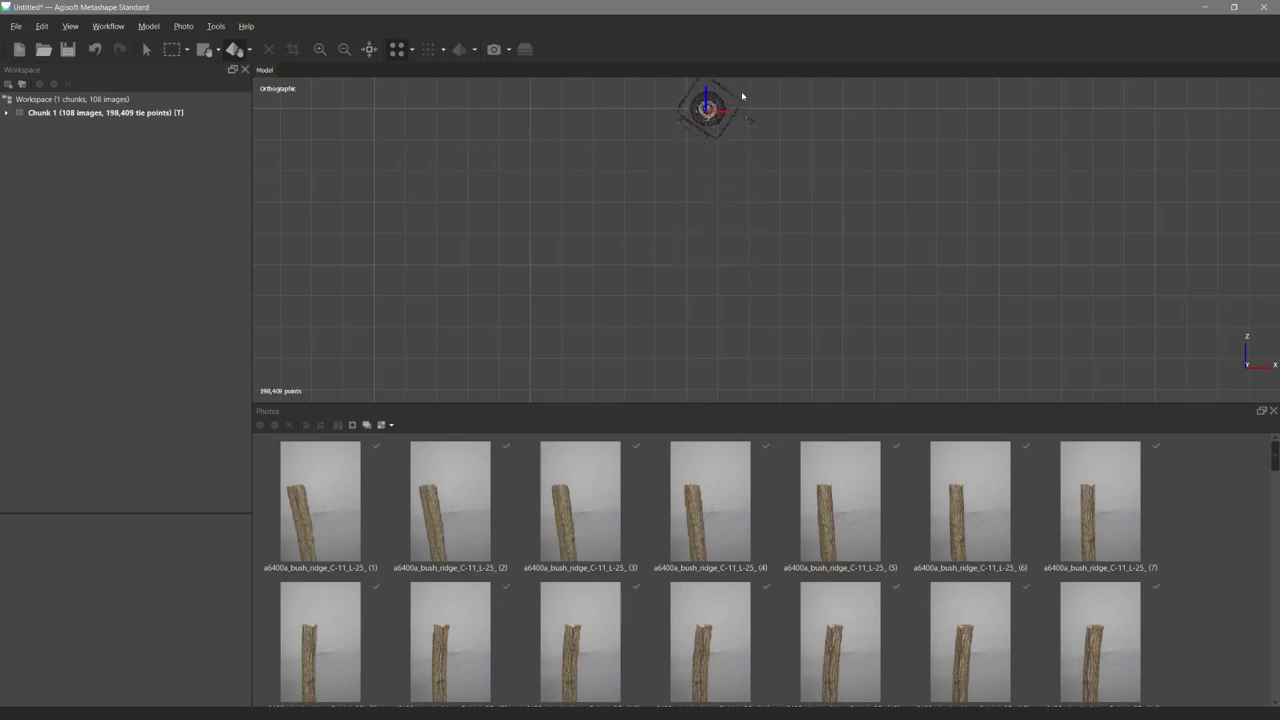
pyautogui.moveTo(723, 197); pyautogui.dragTo(666, 207, button='right')
pyautogui.scroll(3, 722, 235)
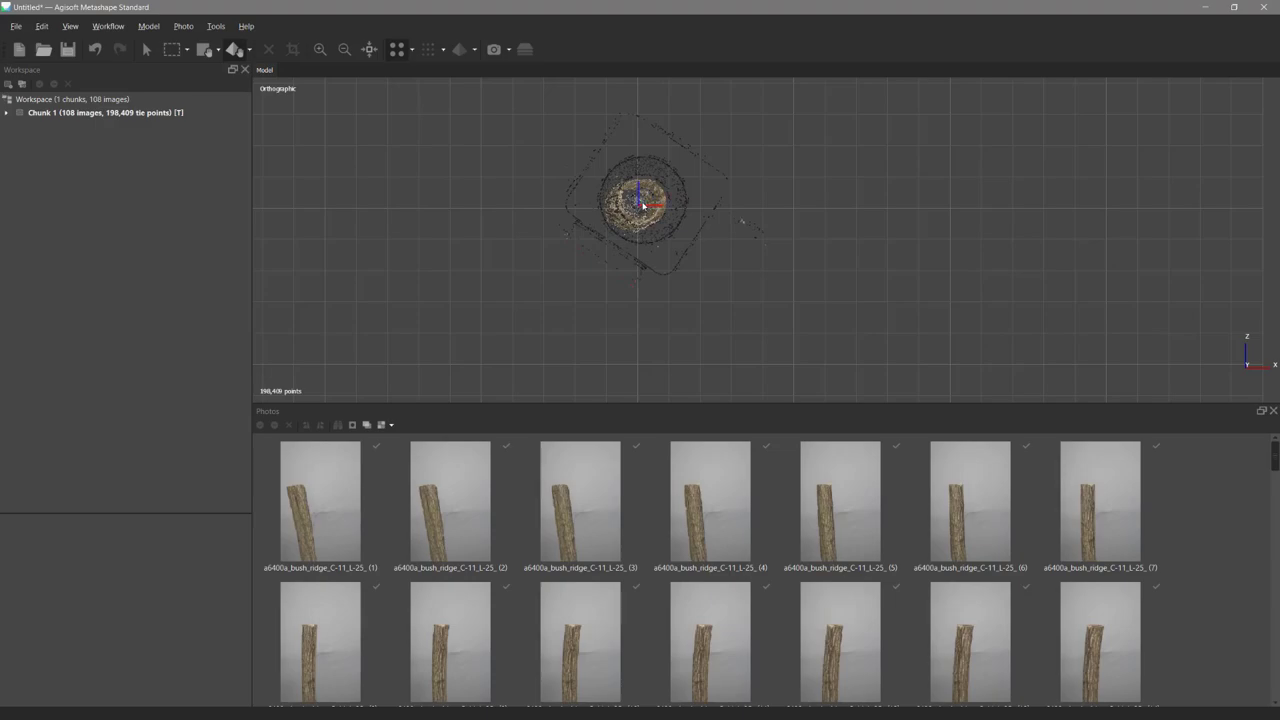
pyautogui.press('KP_7')
pyautogui.moveTo(704, 261); pyautogui.dragTo(725, 285)
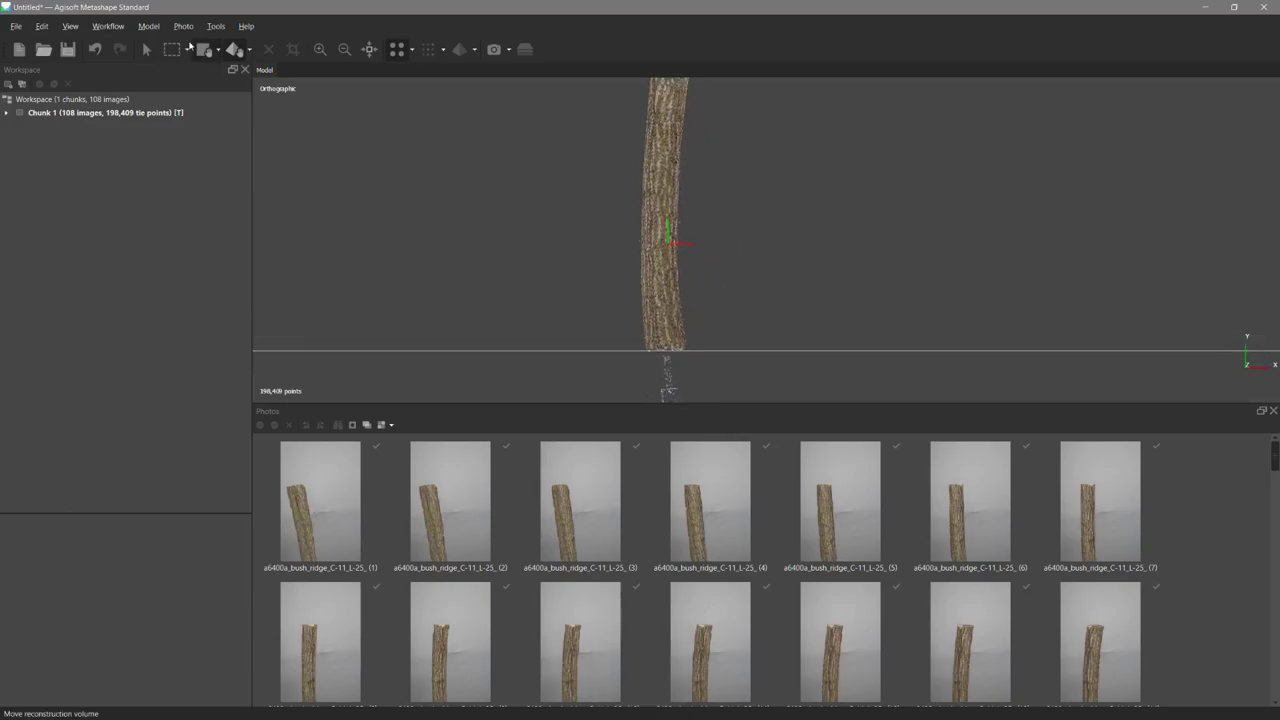
# Rotate the reconstruction region in the front view so its box stands upright and square to the grid.
pyautogui.click(218, 50)
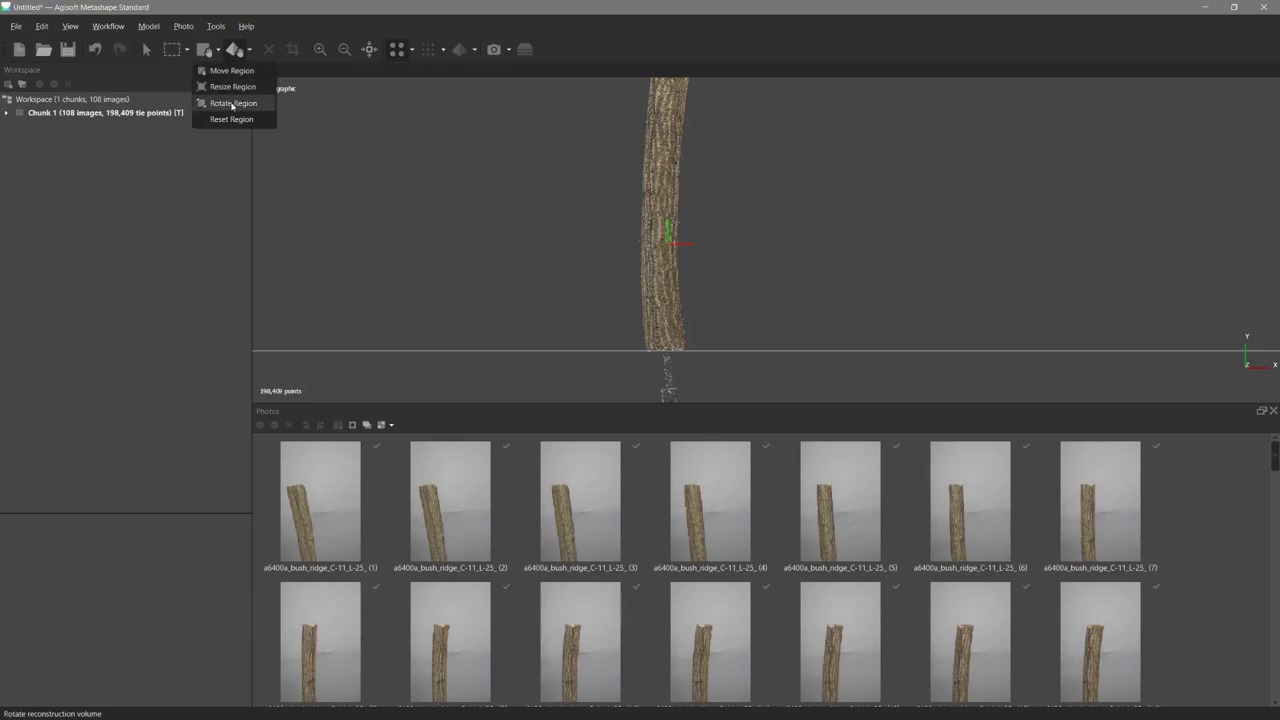
pyautogui.click(232, 104)
pyautogui.scroll(-3, 580, 215)
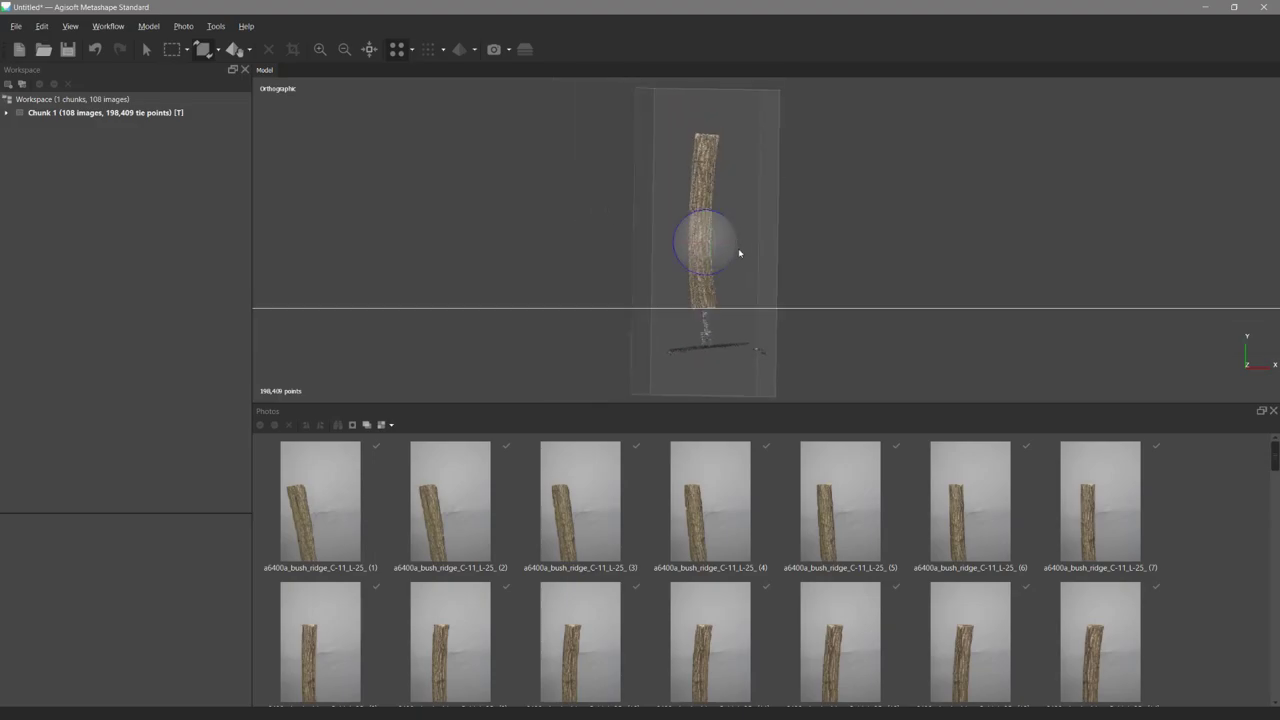
pyautogui.moveTo(726, 246); pyautogui.dragTo(727, 246)
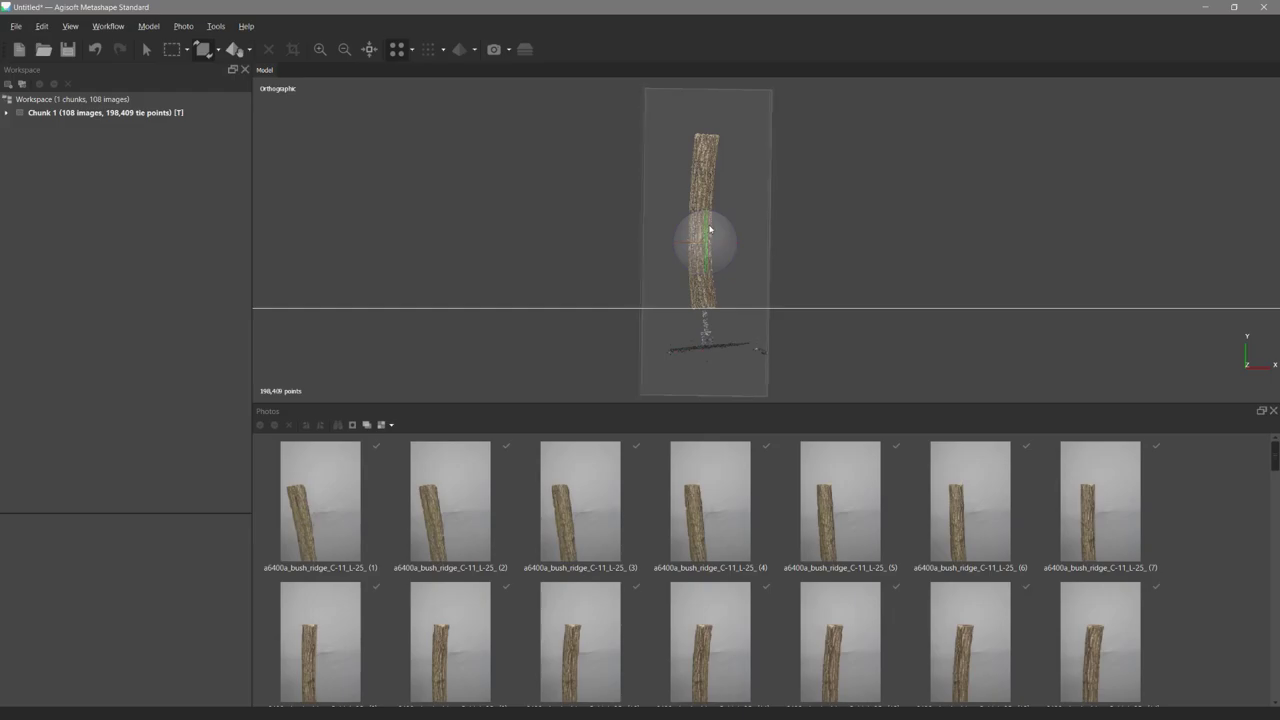
pyautogui.moveTo(726, 249); pyautogui.dragTo(726, 251)
pyautogui.moveTo(733, 229); pyautogui.dragTo(734, 227)
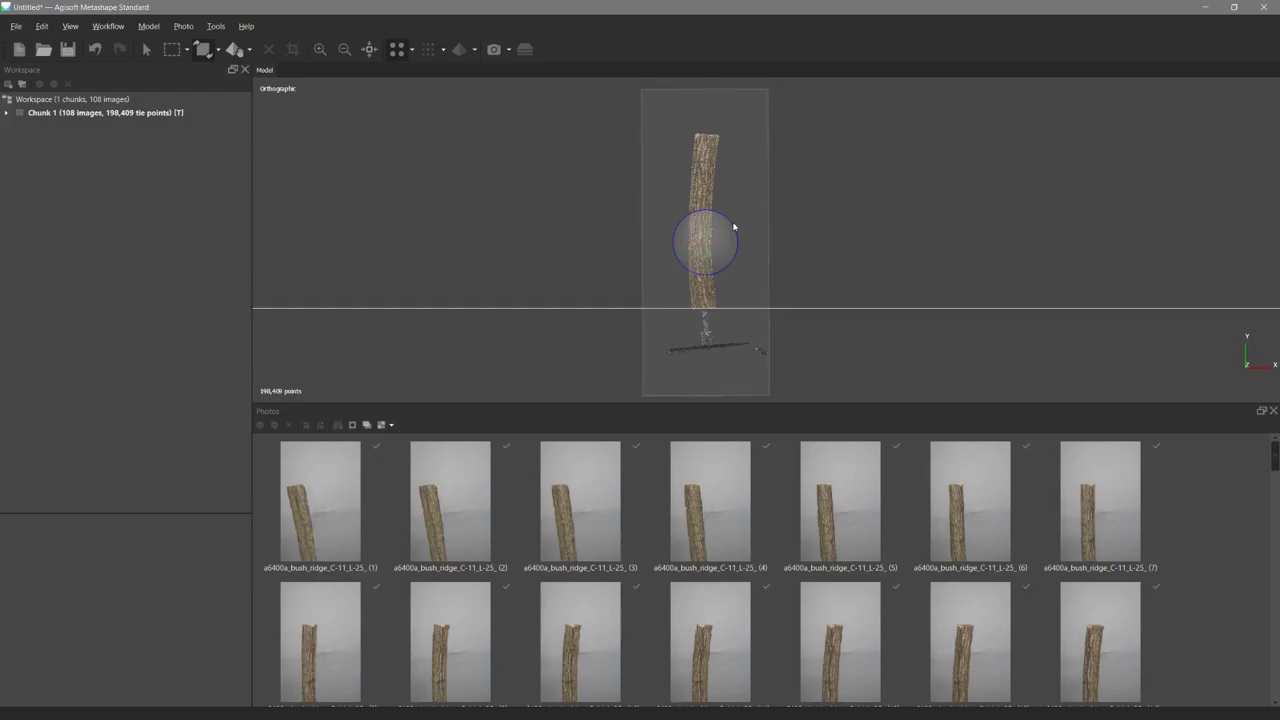
pyautogui.moveTo(734, 228); pyautogui.dragTo(734, 230)
# Resize the region in the front view to fit tightly around the branch, excluding the stand and turntable below it.
pyautogui.click(219, 52)
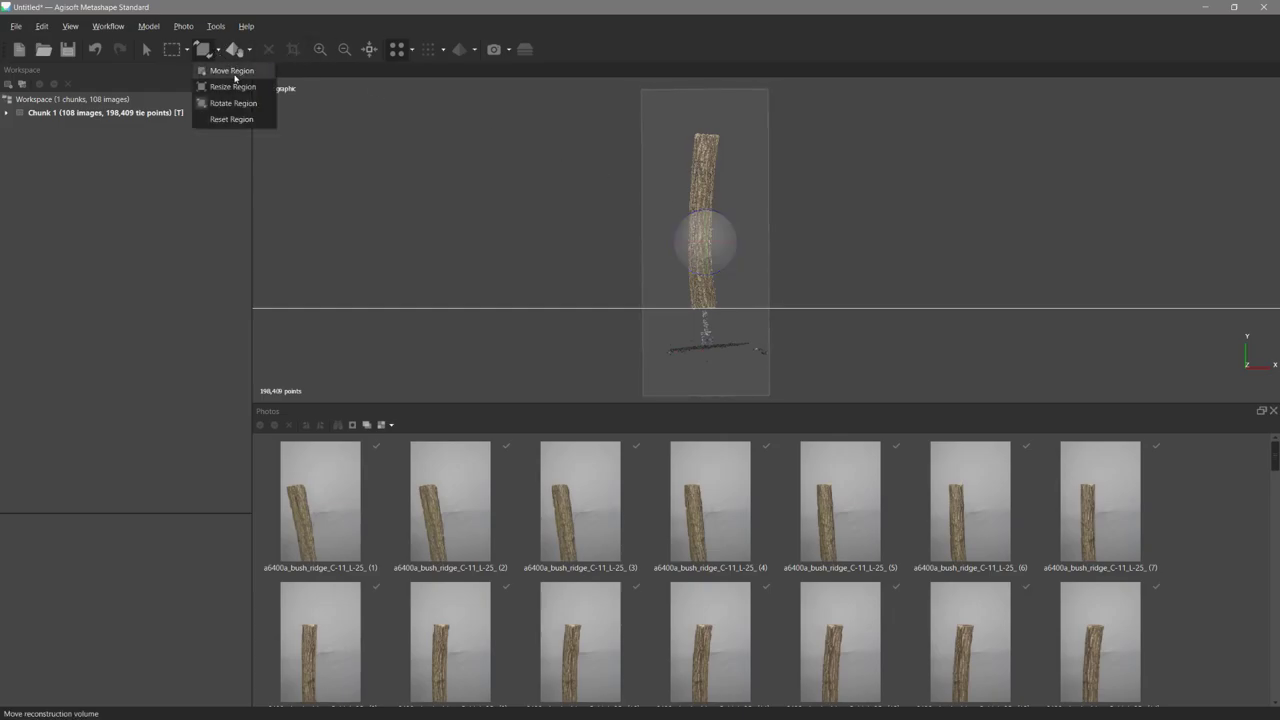
pyautogui.click(234, 88)
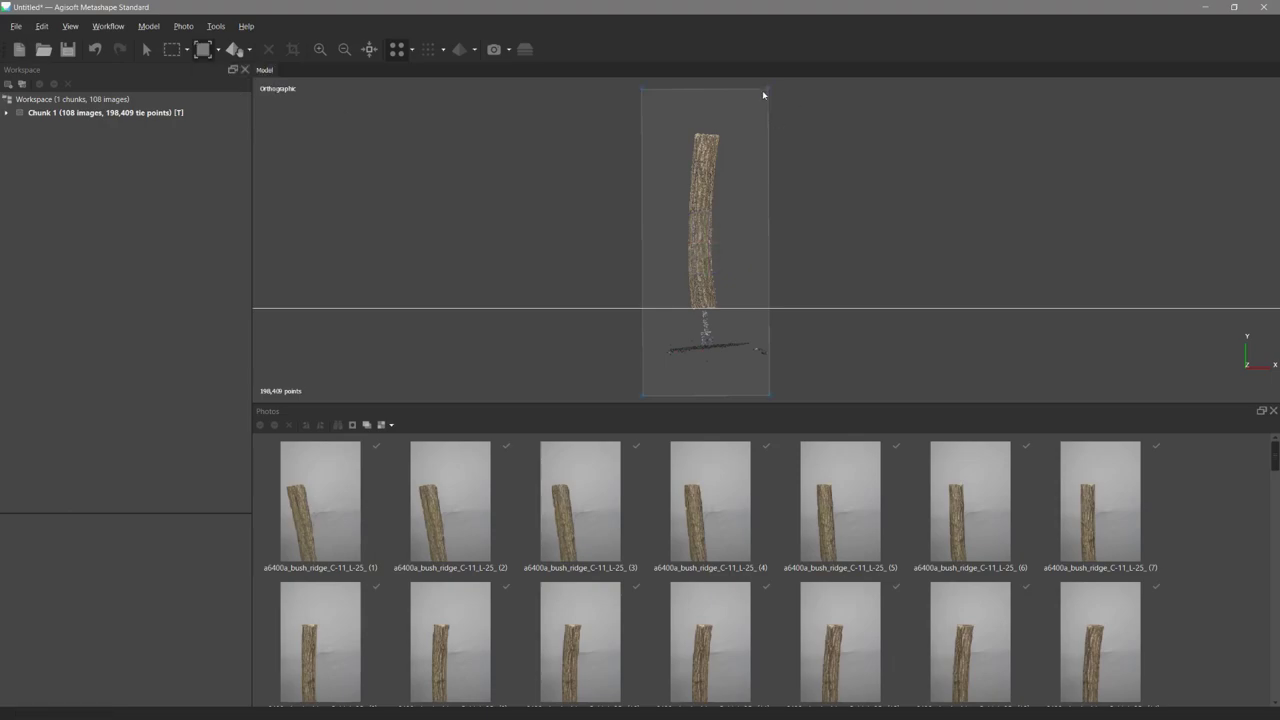
pyautogui.moveTo(771, 95); pyautogui.dragTo(725, 128)
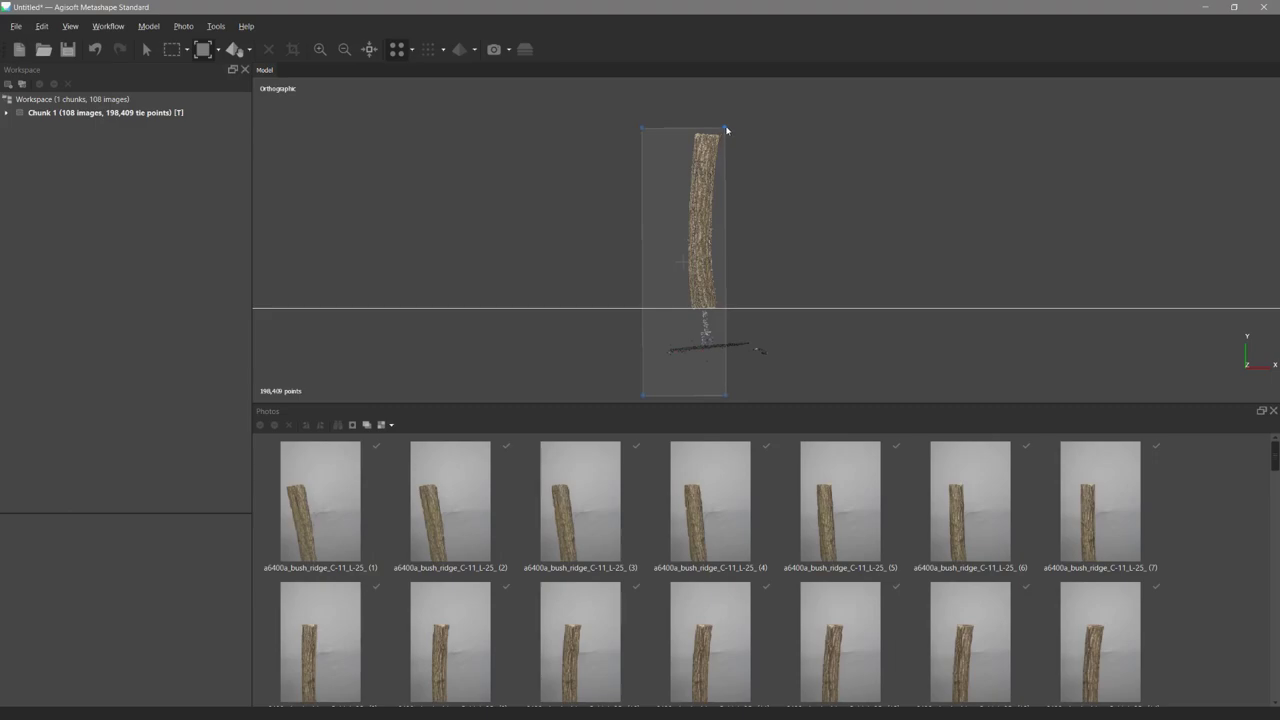
pyautogui.moveTo(725, 395); pyautogui.dragTo(720, 314)
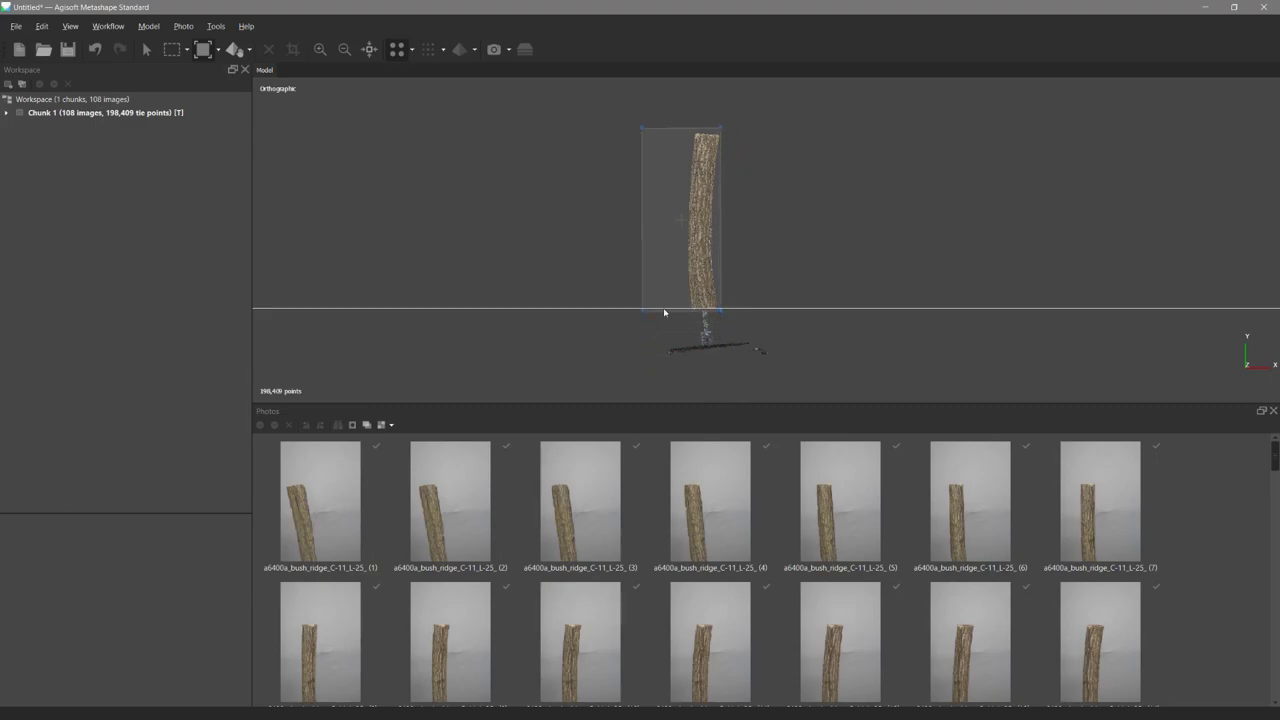
pyautogui.moveTo(643, 310); pyautogui.dragTo(685, 314)
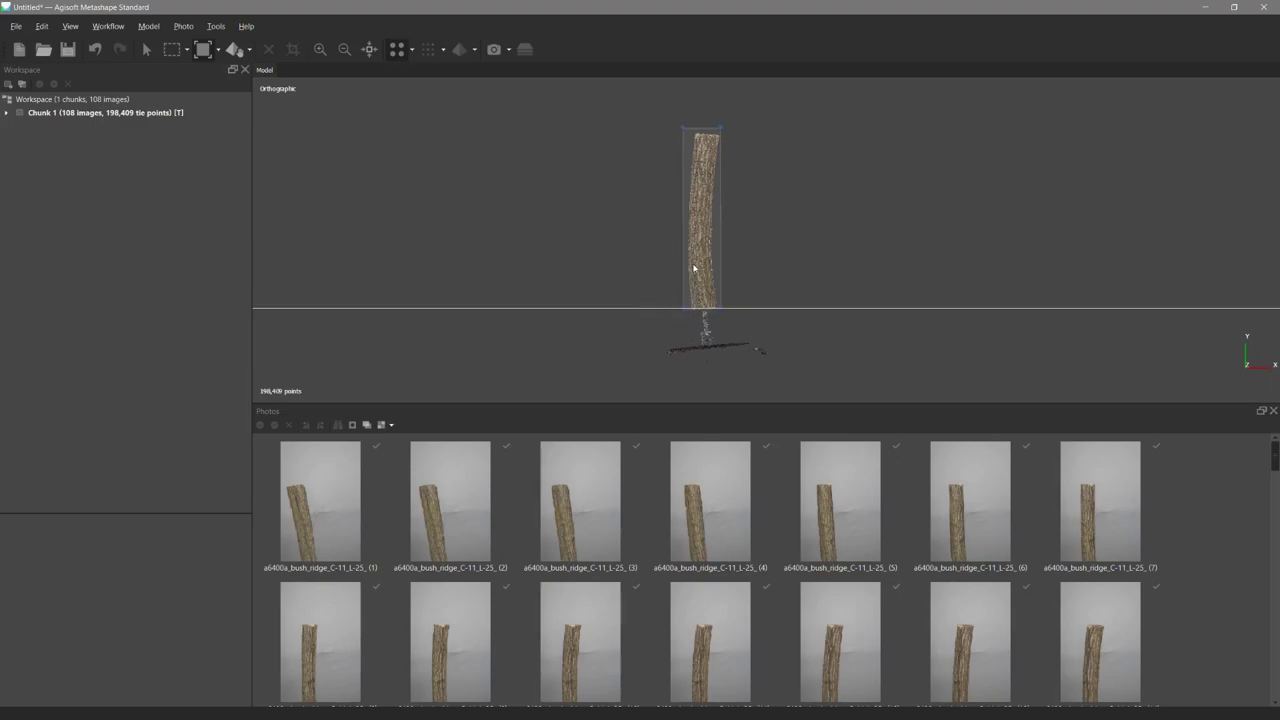
# Shrink the region's depth in the side view to fit closely around the branch, and return to perspective navigation.
pyautogui.press('3')
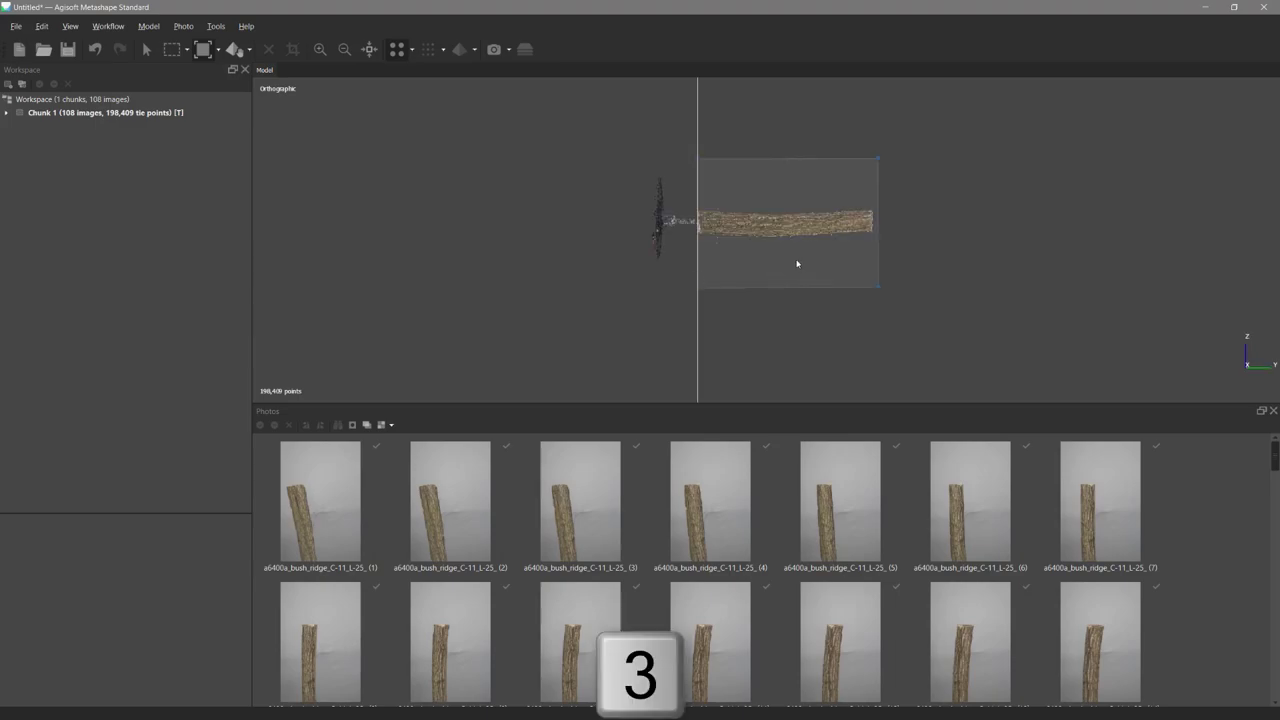
pyautogui.moveTo(928, 309); pyautogui.dragTo(921, 240)
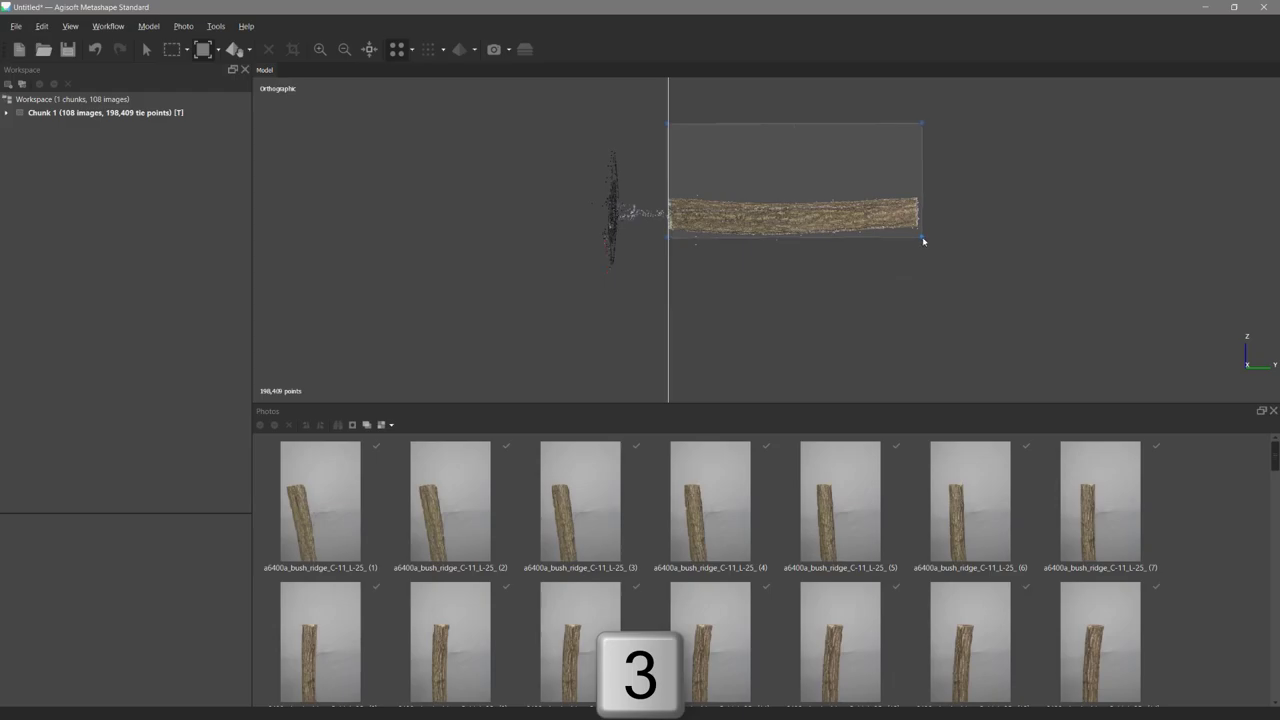
pyautogui.moveTo(923, 126); pyautogui.dragTo(921, 192)
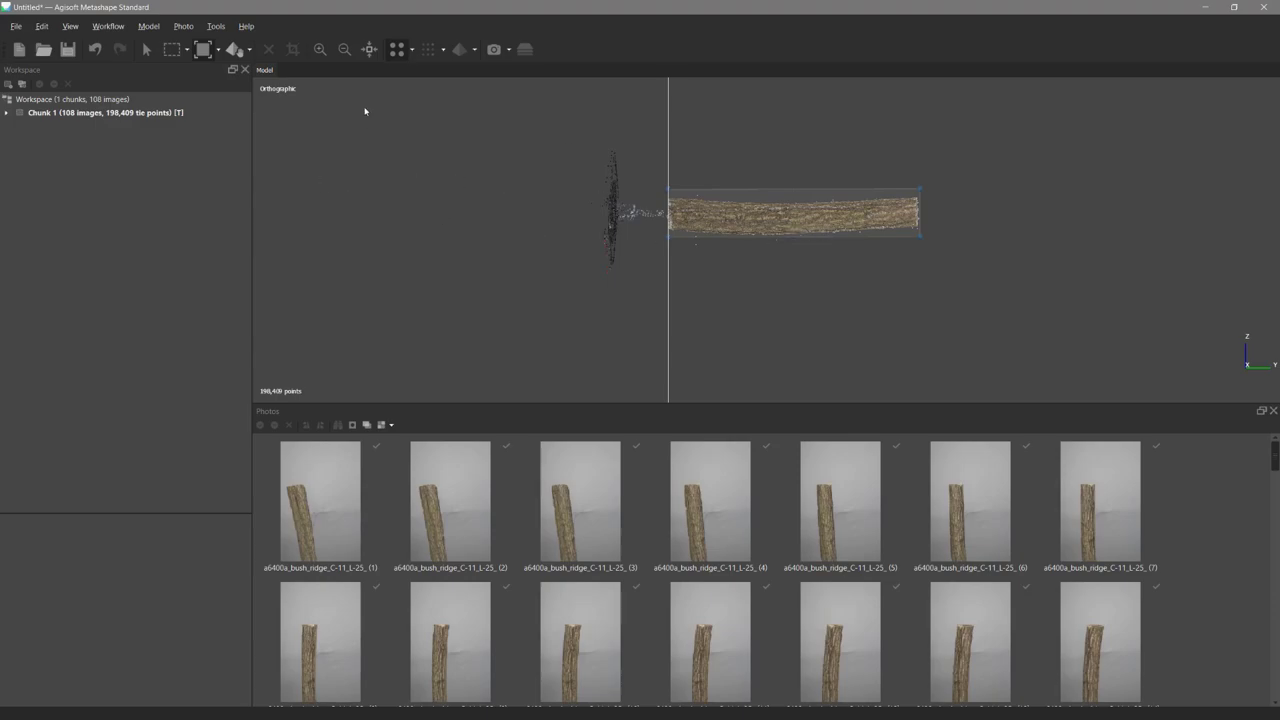
pyautogui.press('5')
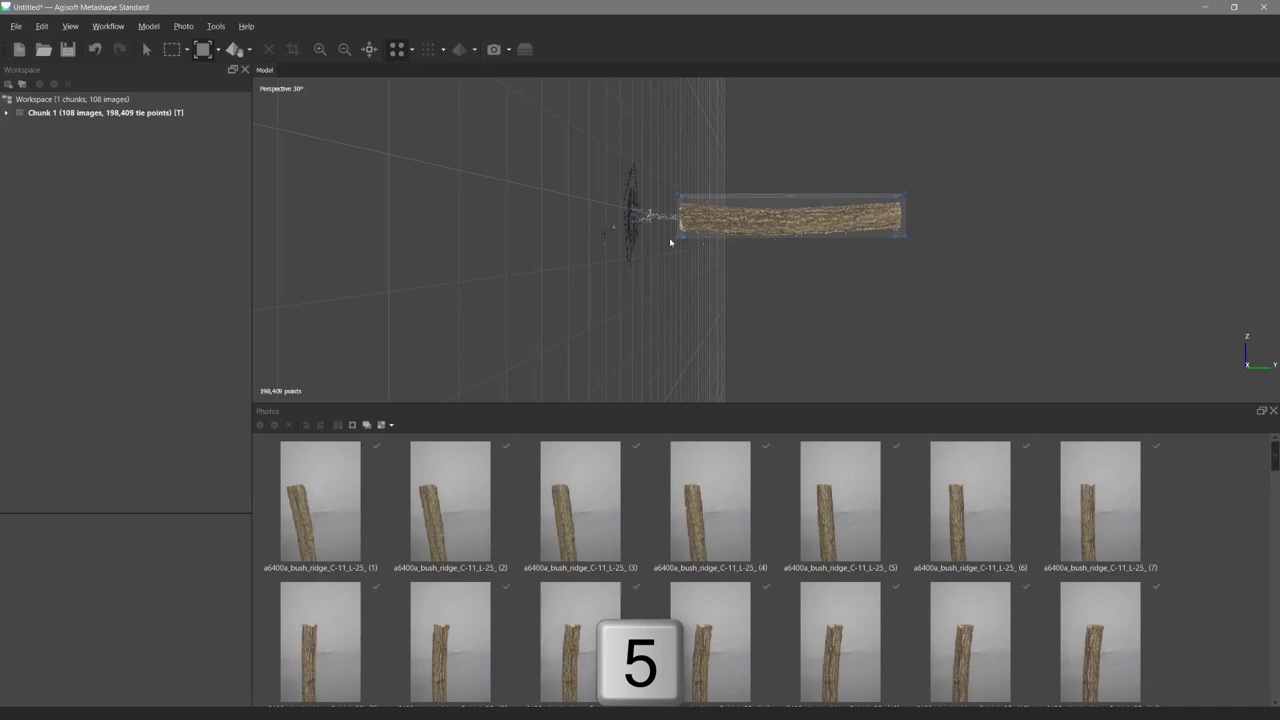
pyautogui.click(146, 49)
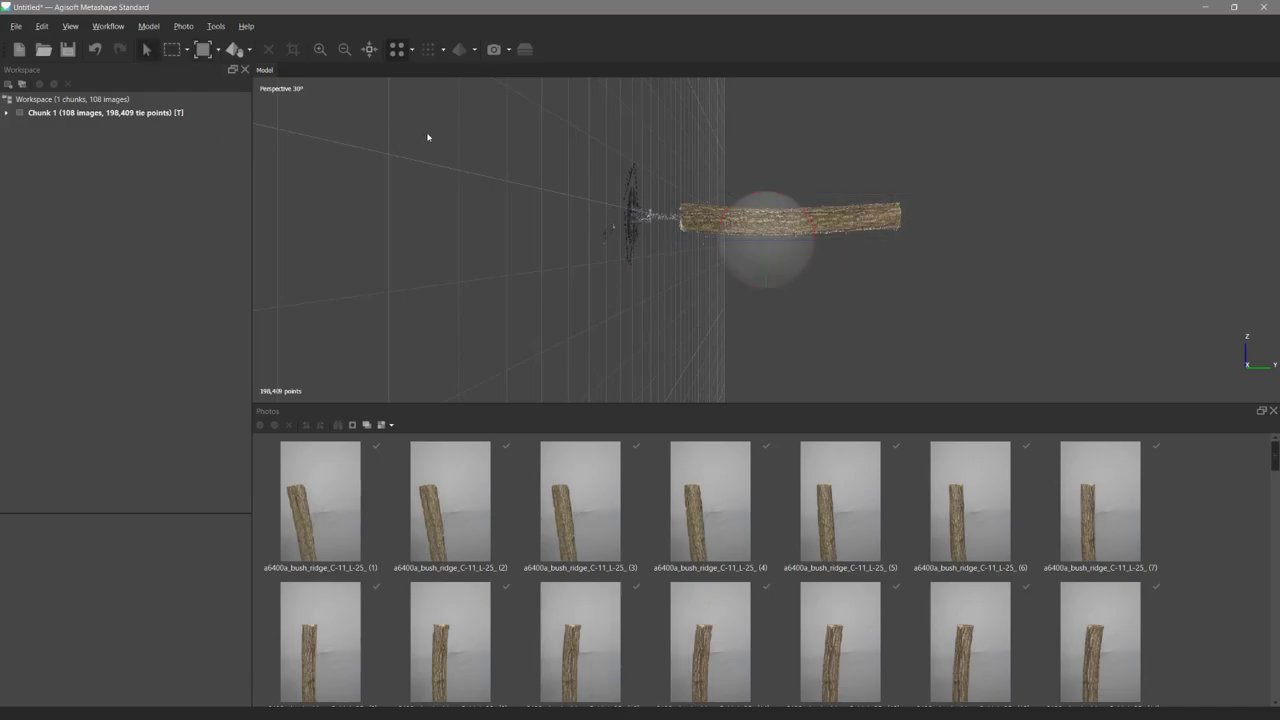
# Start building a mesh of the branch from depth maps with the Arbitrary (3D) surface type and Ultra high quality.
pyautogui.press('KP_4')
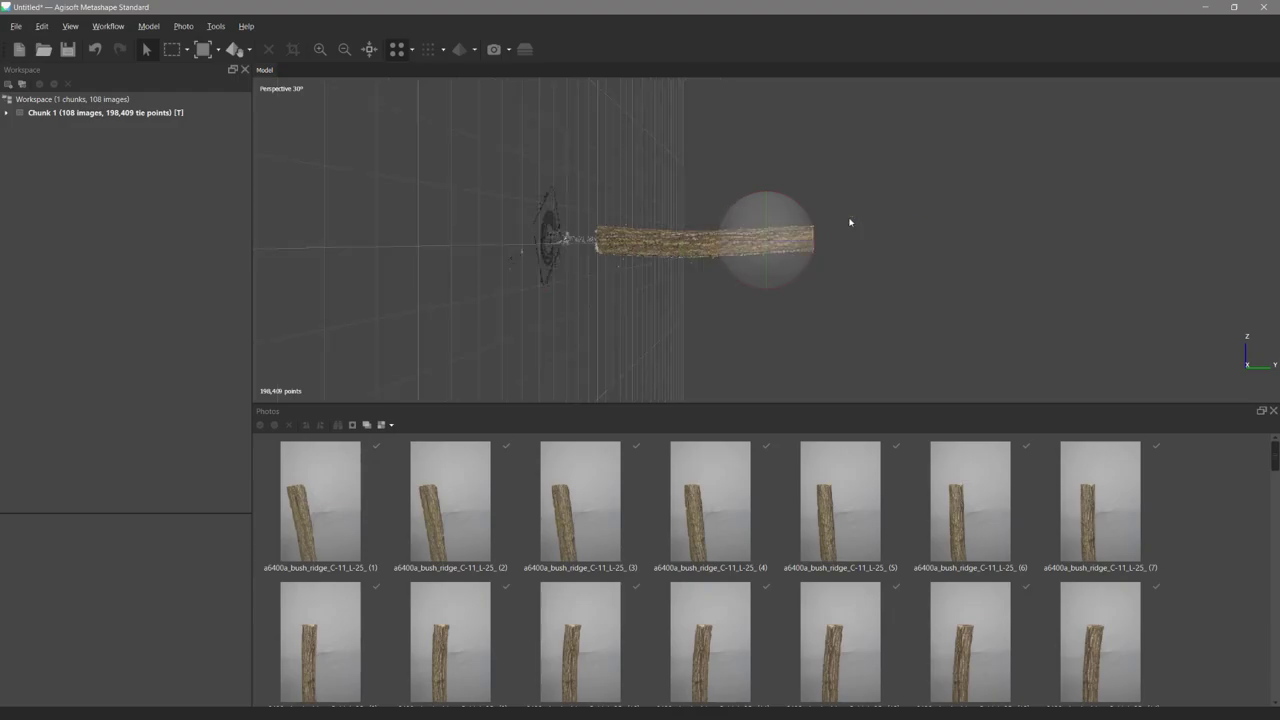
pyautogui.moveTo(788, 220); pyautogui.dragTo(810, 251)
pyautogui.moveTo(727, 361); pyautogui.dragTo(735, 236)
pyautogui.scroll(5, 740, 232)
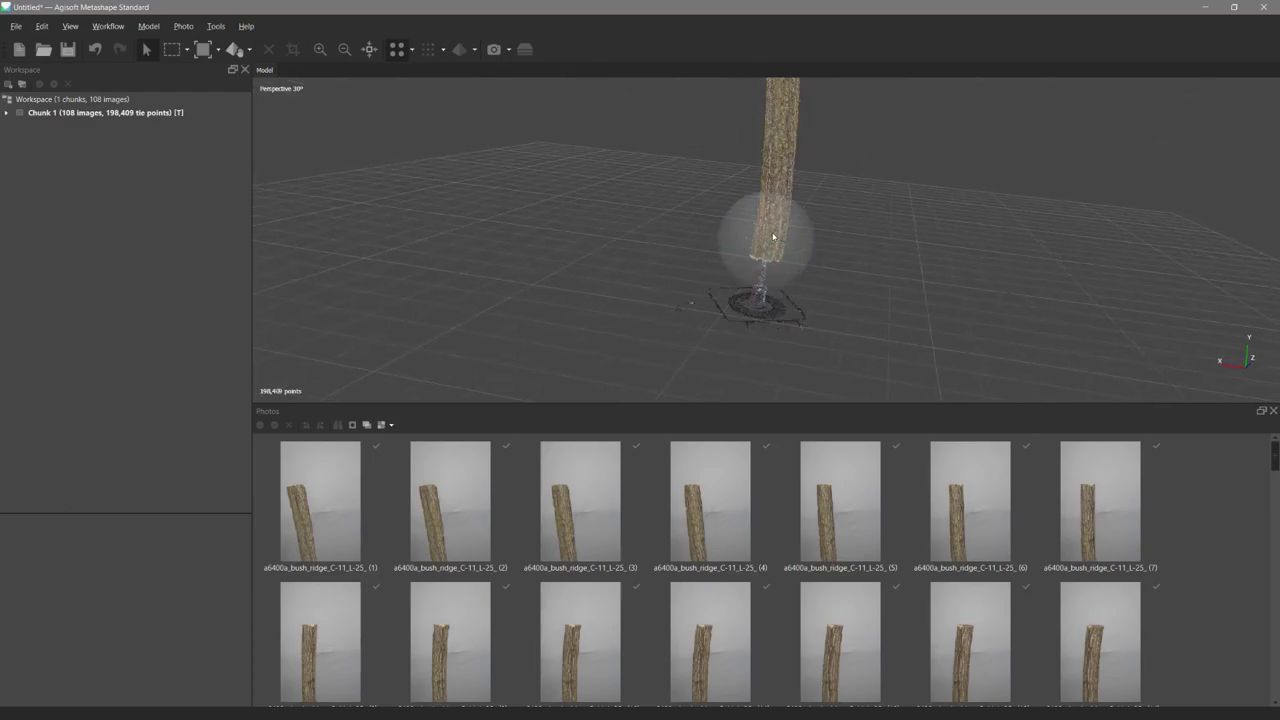
pyautogui.moveTo(778, 216); pyautogui.dragTo(593, 232)
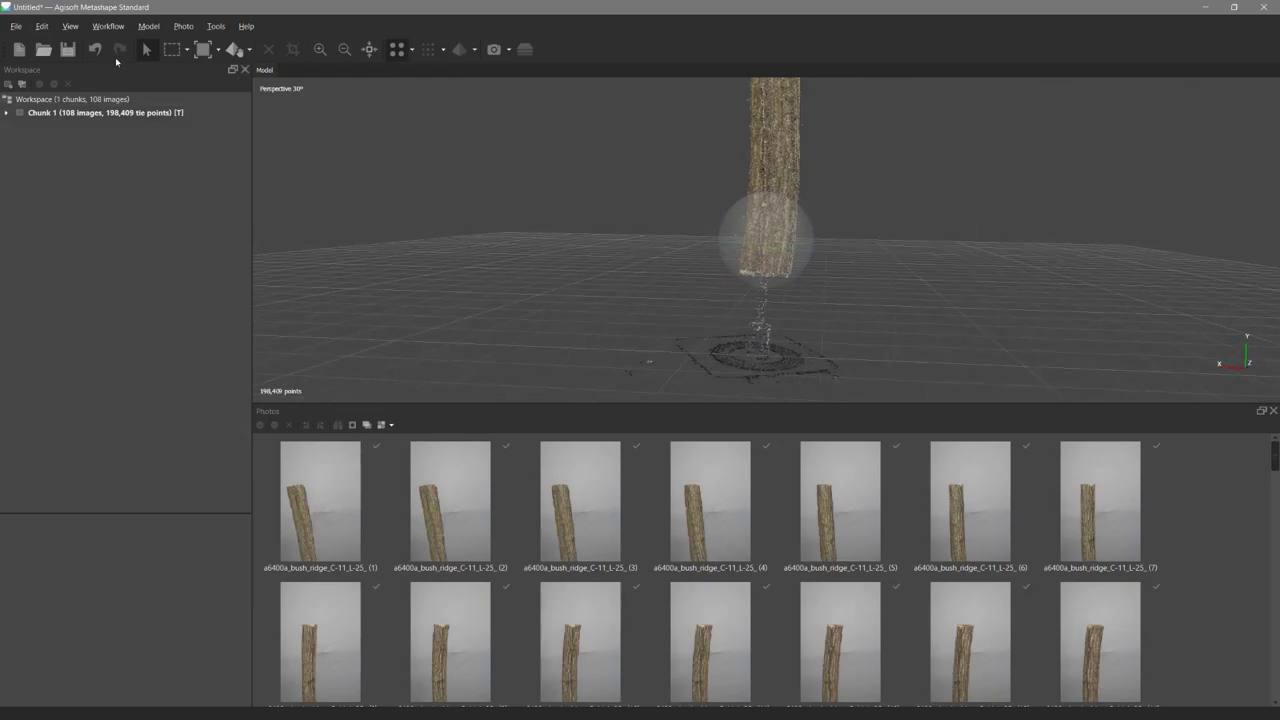
pyautogui.click(107, 27)
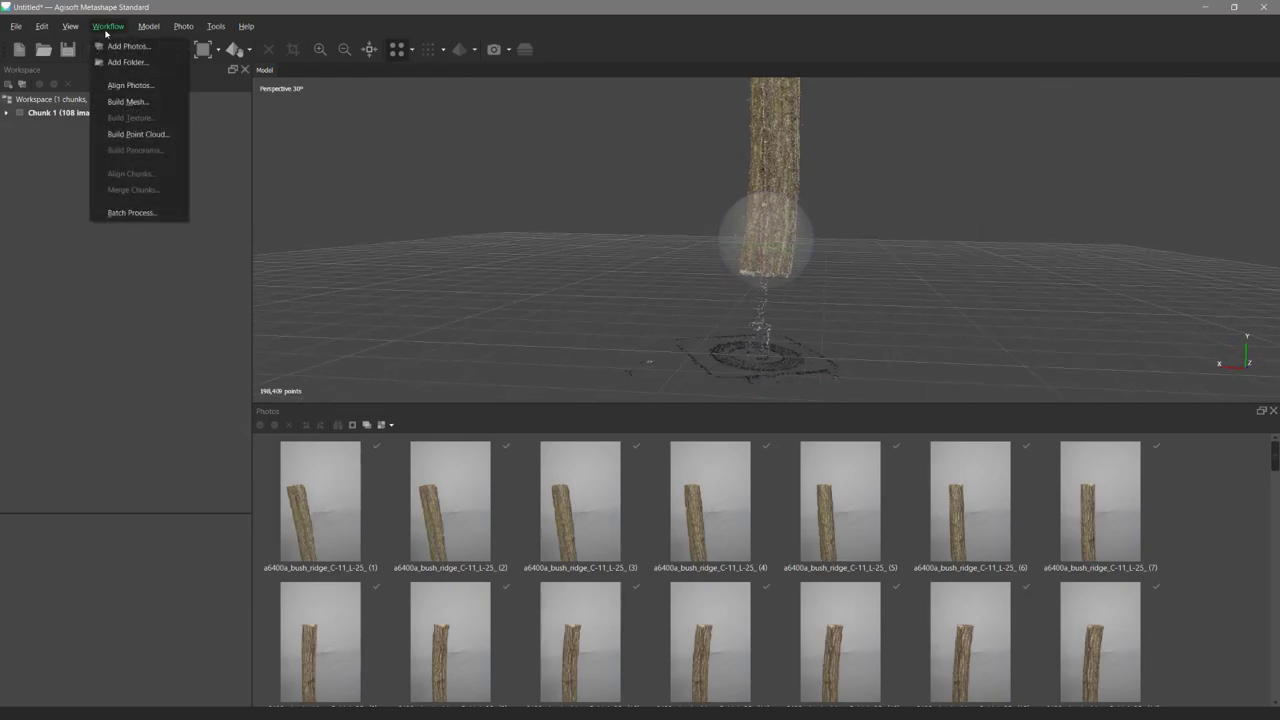
pyautogui.click(152, 104)
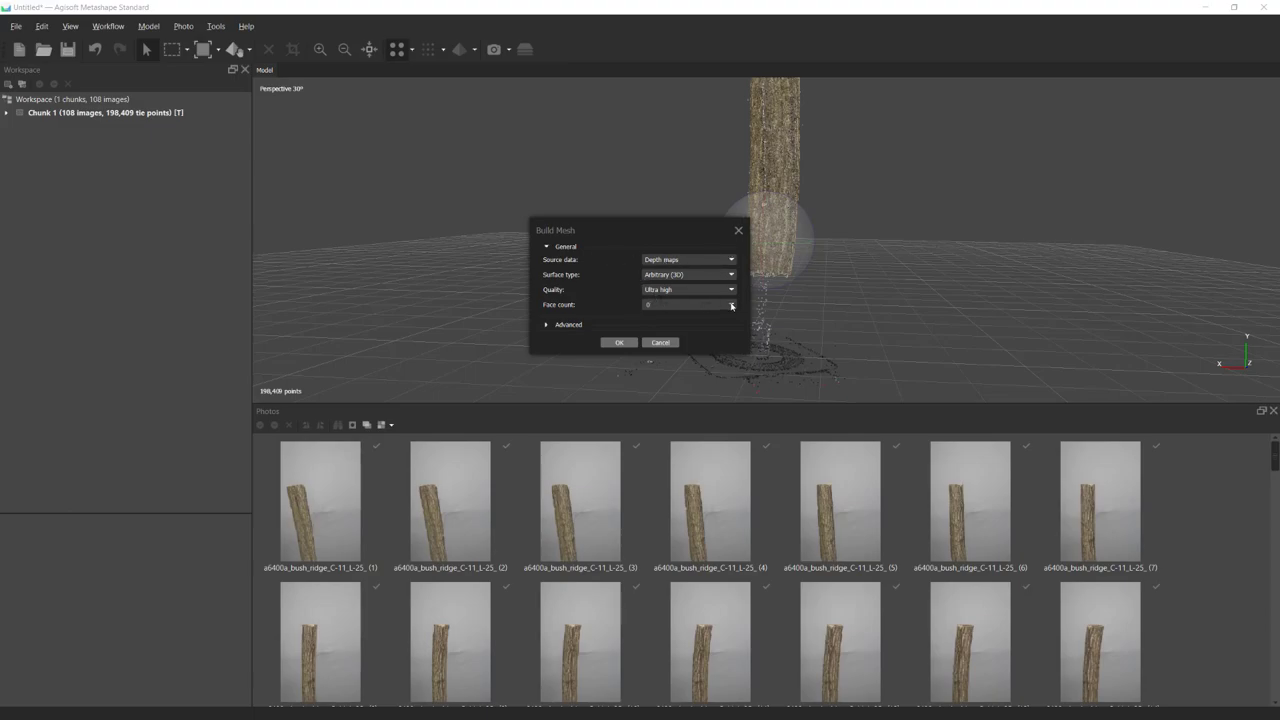
pyautogui.click(695, 288)
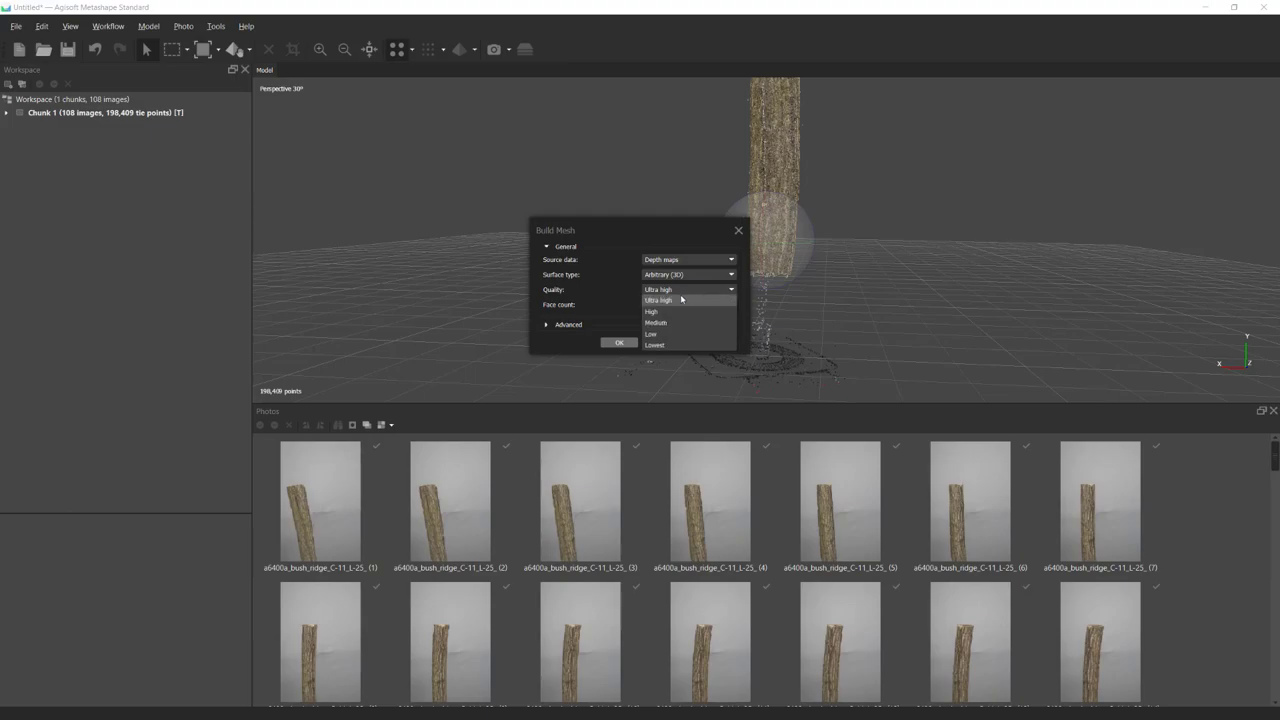
pyautogui.click(694, 299)
# Set the mesh's face count to a custom value of 0, keep Ultra high quality, and run the build.
pyautogui.click(731, 305)
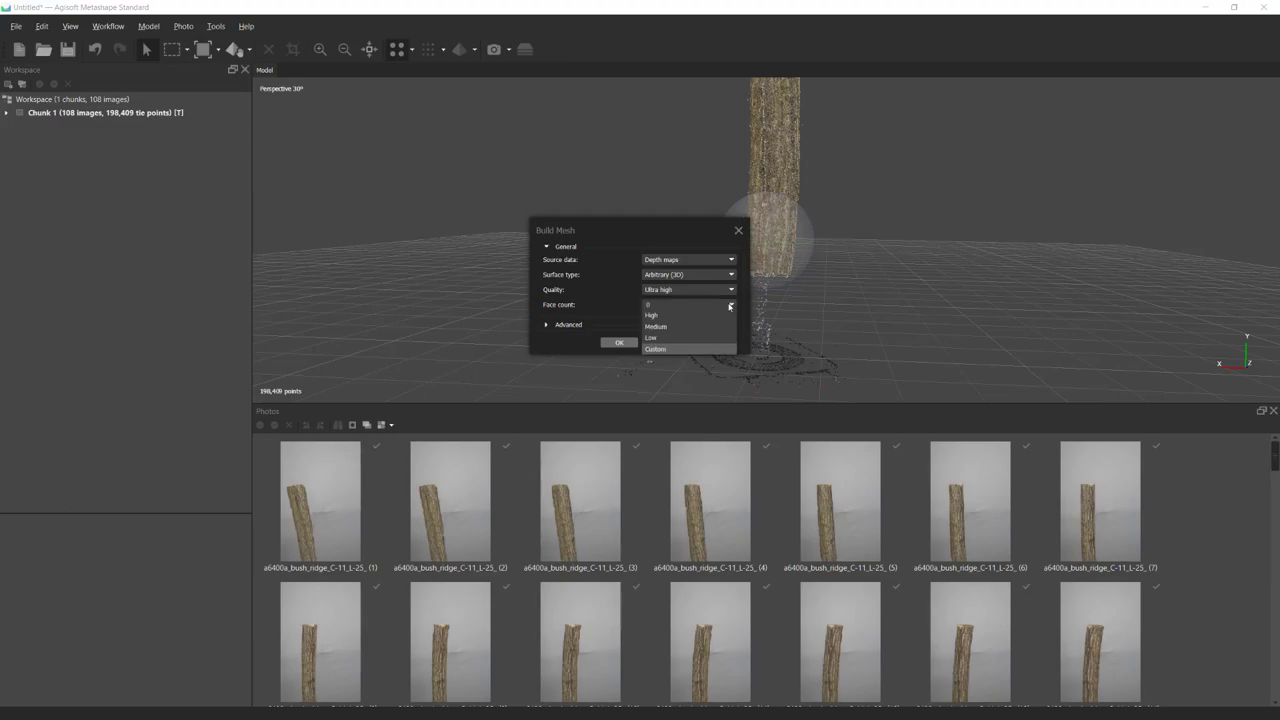
pyautogui.click(655, 350)
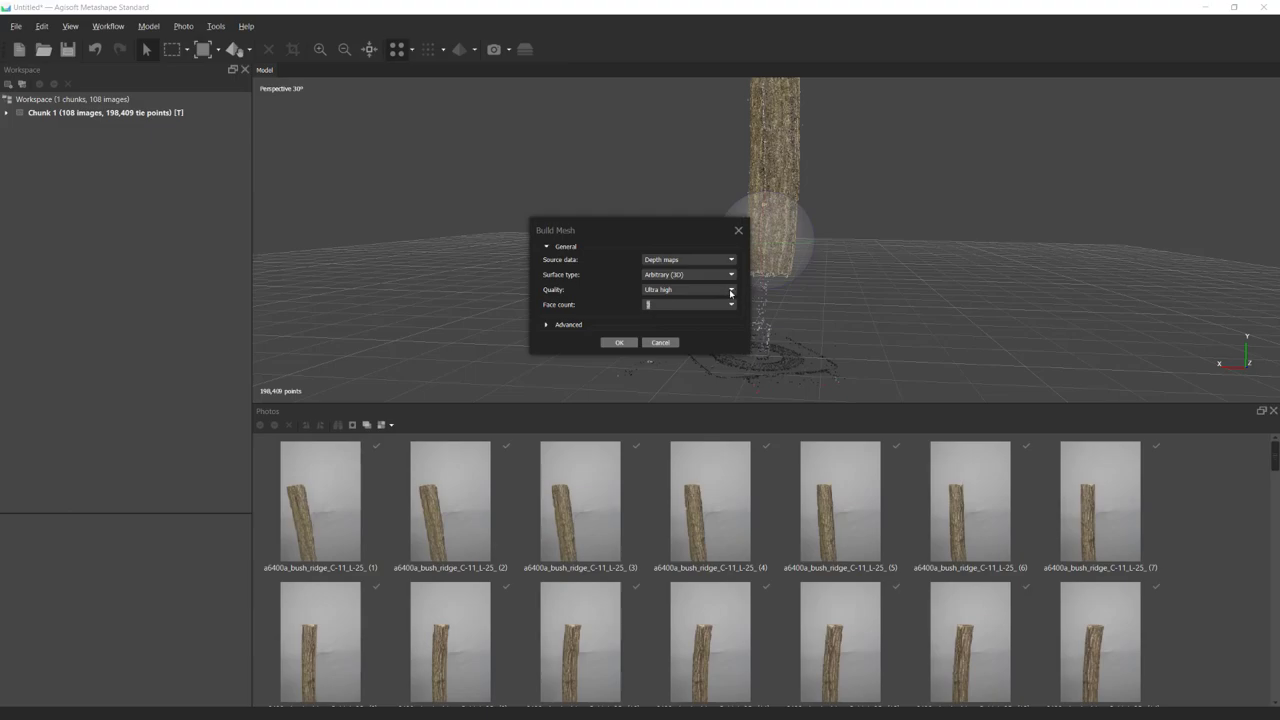
pyautogui.click(731, 291)
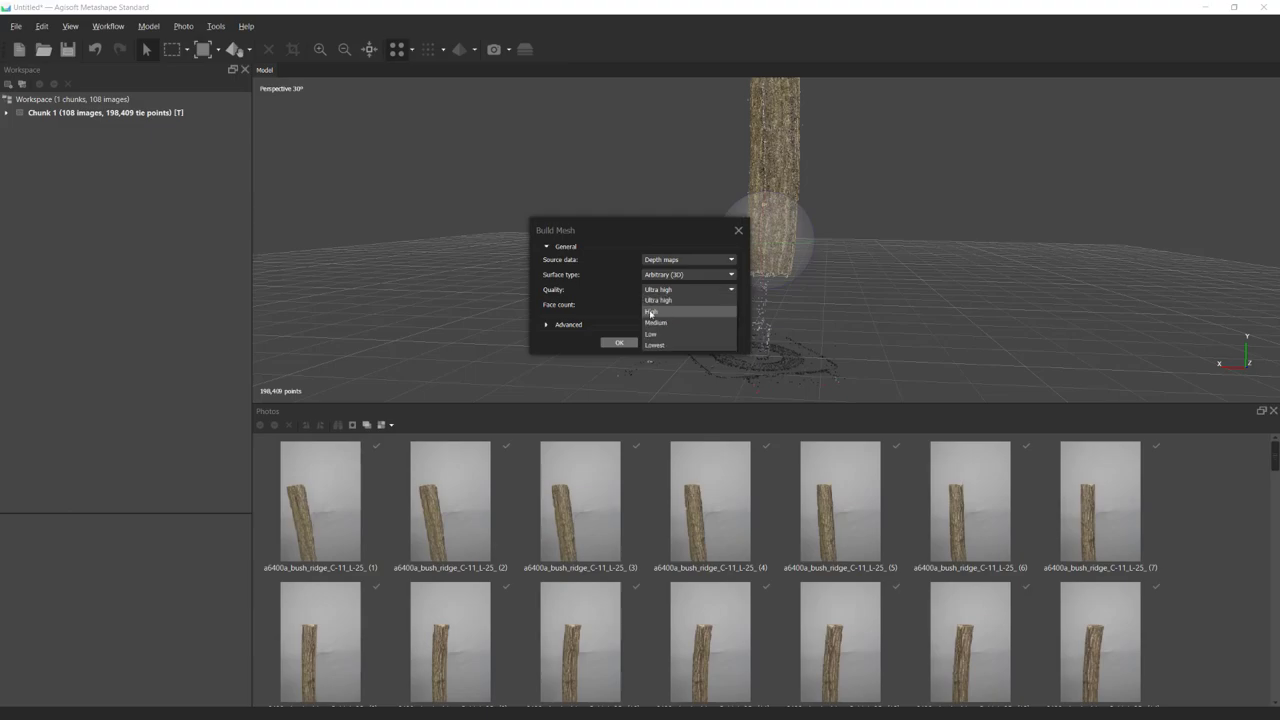
pyautogui.click(690, 241)
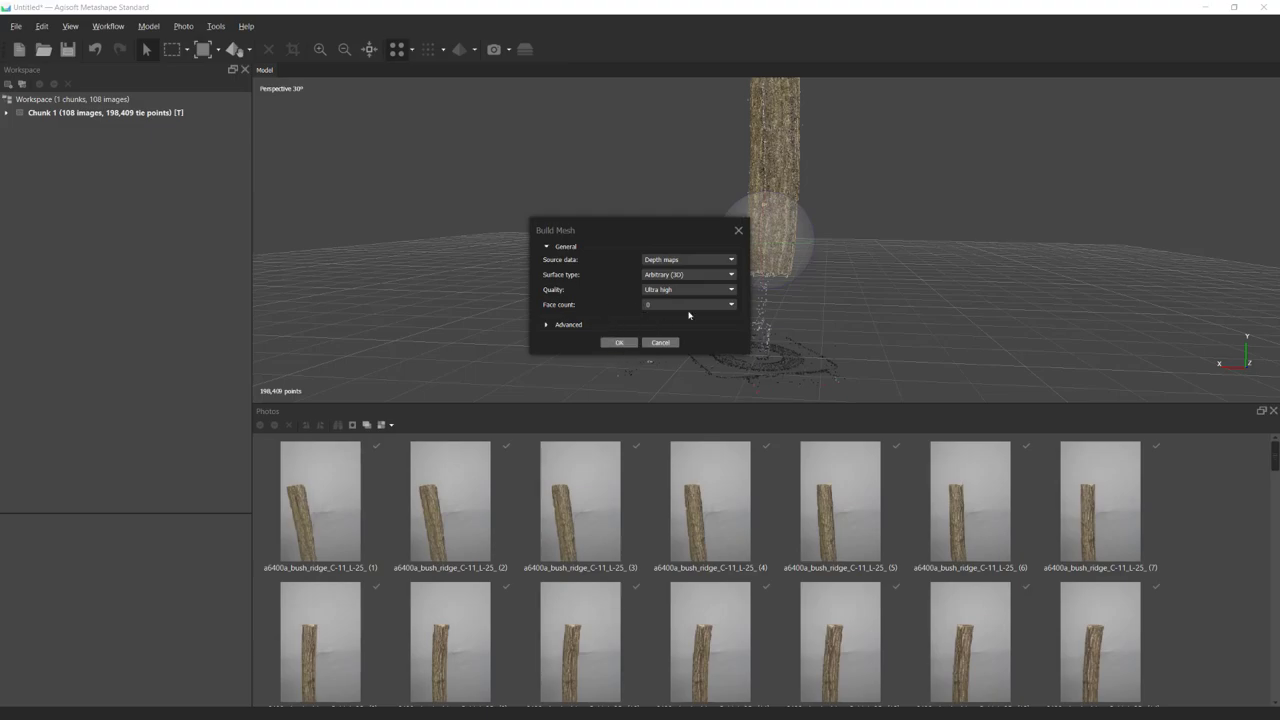
pyautogui.click(616, 343)
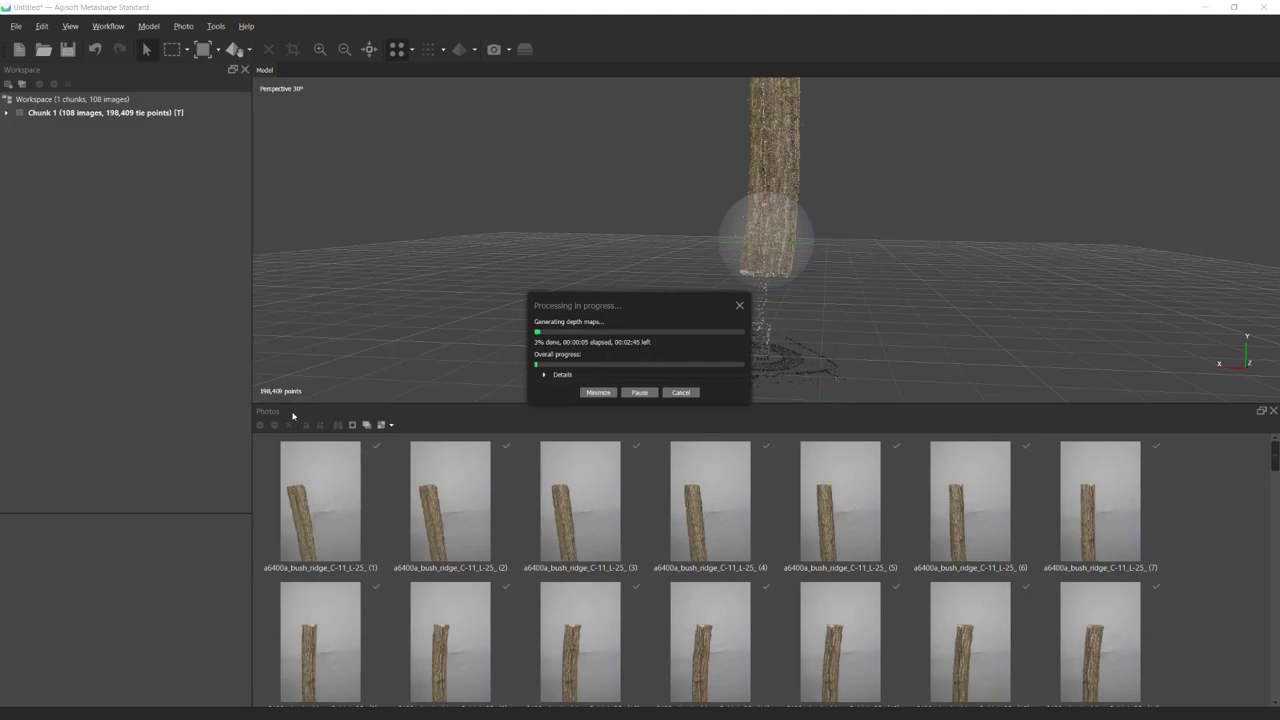
pyautogui.moveTo(651, 302); pyautogui.dragTo(514, 192)
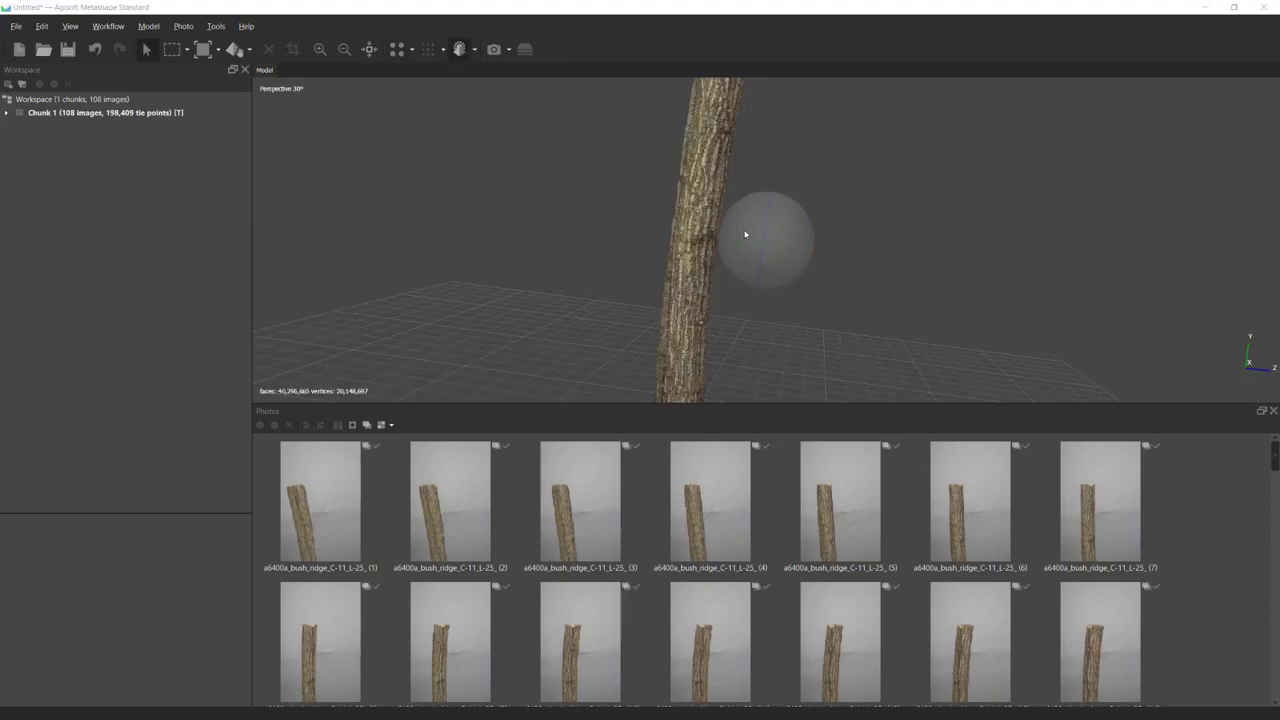
# Enlarge the model view by shrinking the photo thumbnails area, and examine the new mesh's bark detail up close.
pyautogui.moveTo(745, 234)
pyautogui.mouseDown()
pyautogui.moveTo(763, 266)
pyautogui.moveTo(749, 223)
pyautogui.moveTo(760, 274)
pyautogui.moveTo(749, 237)
pyautogui.moveTo(751, 252)
pyautogui.mouseUp()
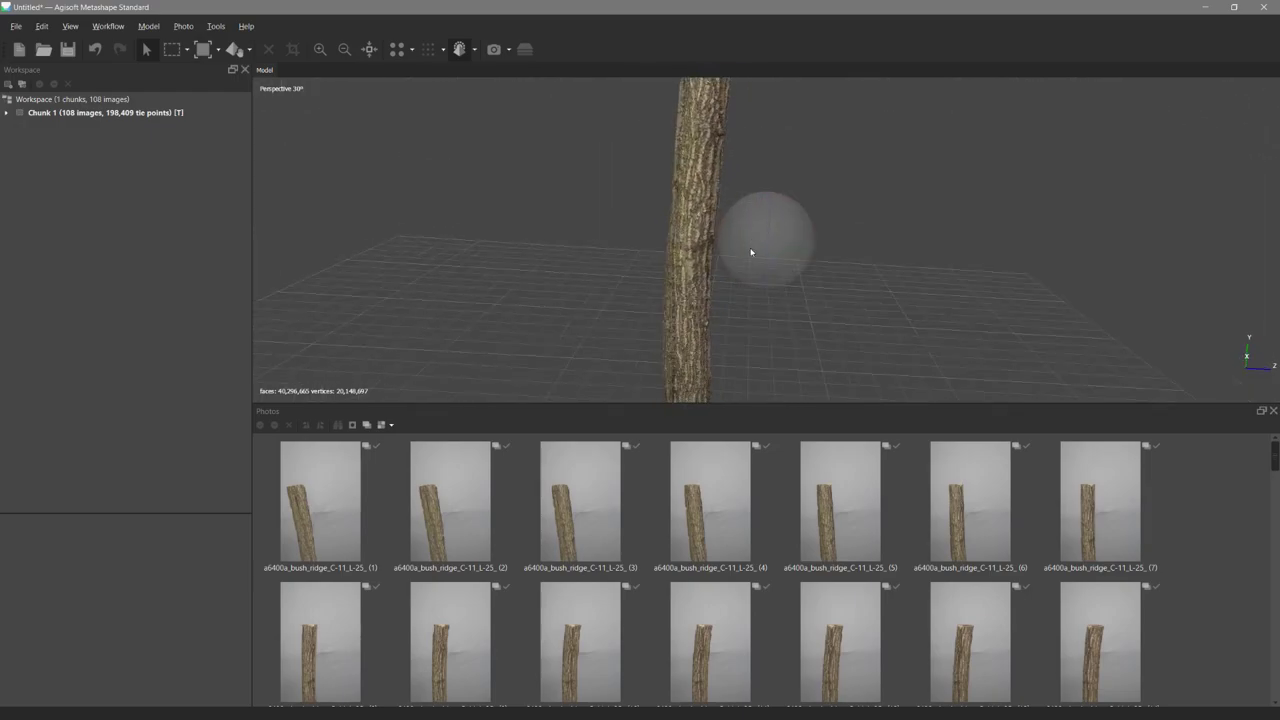
pyautogui.moveTo(689, 158); pyautogui.dragTo(623, 486)
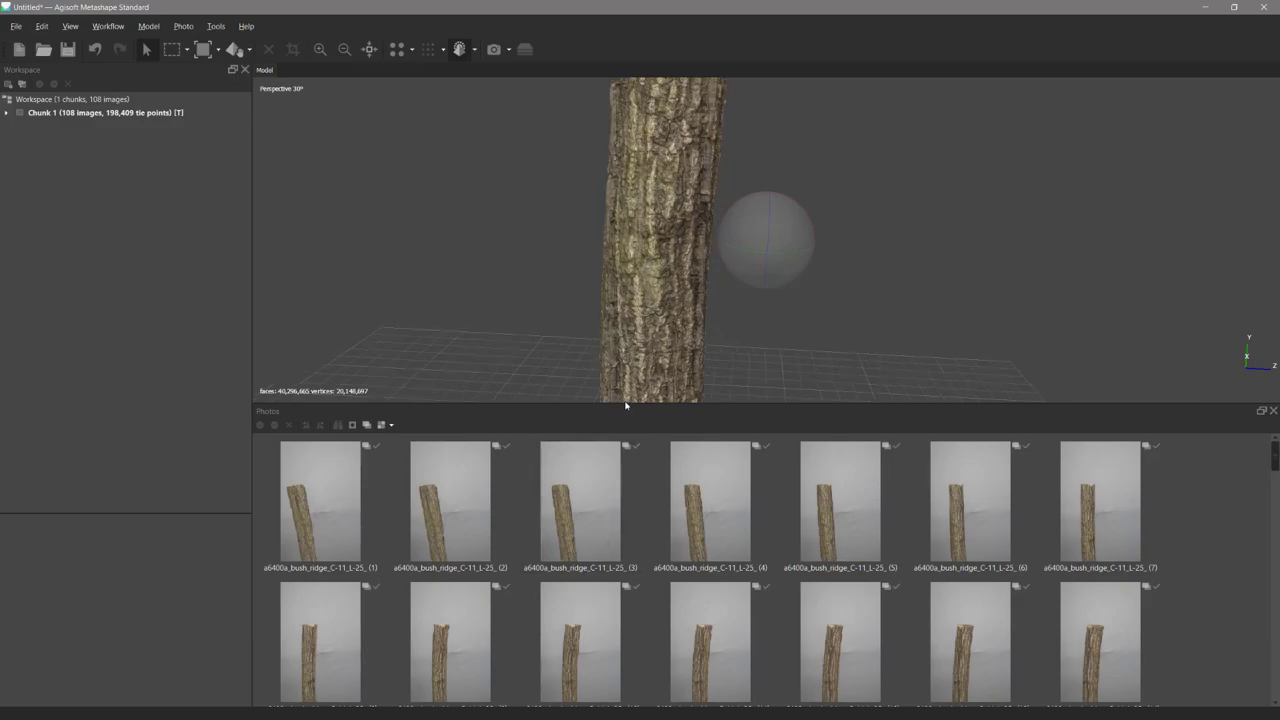
pyautogui.moveTo(576, 406); pyautogui.dragTo(598, 628)
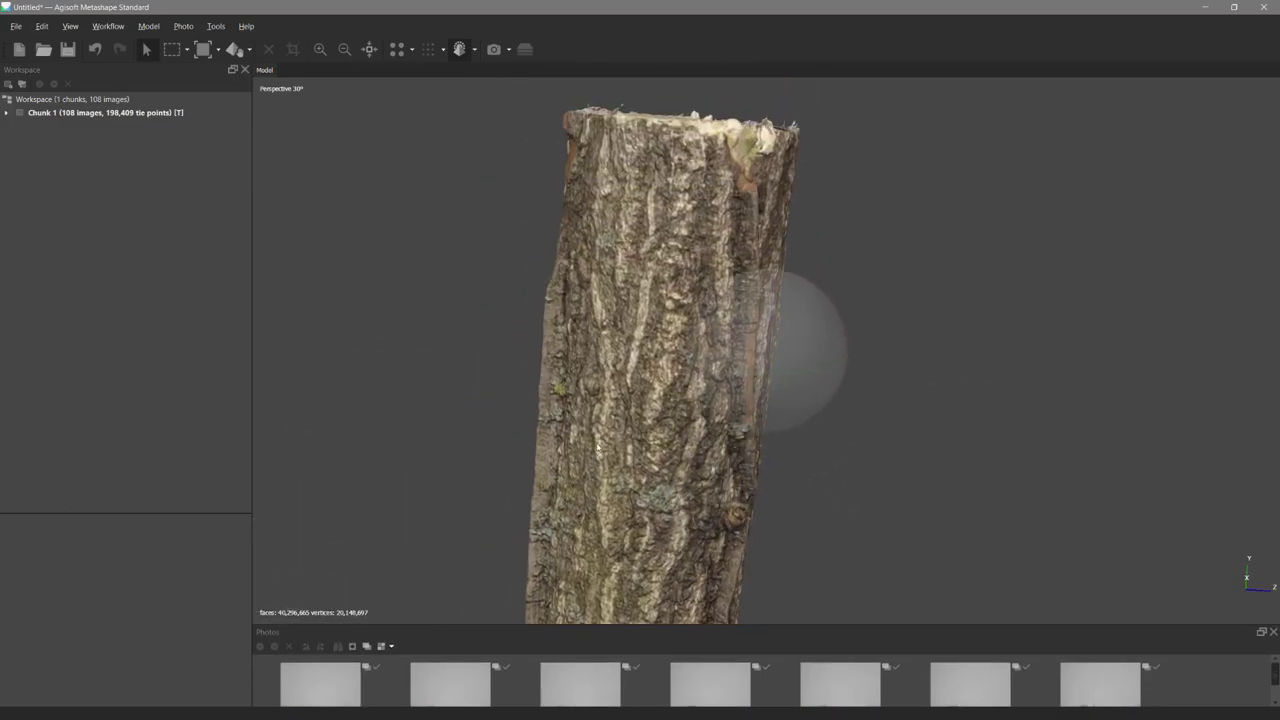
pyautogui.moveTo(818, 346)
pyautogui.mouseDown()
pyautogui.moveTo(794, 351)
pyautogui.moveTo(789, 383)
pyautogui.moveTo(774, 369)
pyautogui.moveTo(769, 414)
pyautogui.moveTo(783, 323)
pyautogui.moveTo(729, 289)
pyautogui.moveTo(688, 325)
pyautogui.moveTo(735, 366)
pyautogui.moveTo(745, 398)
pyautogui.moveTo(680, 396)
pyautogui.moveTo(757, 349)
pyautogui.moveTo(740, 330)
pyautogui.mouseUp()
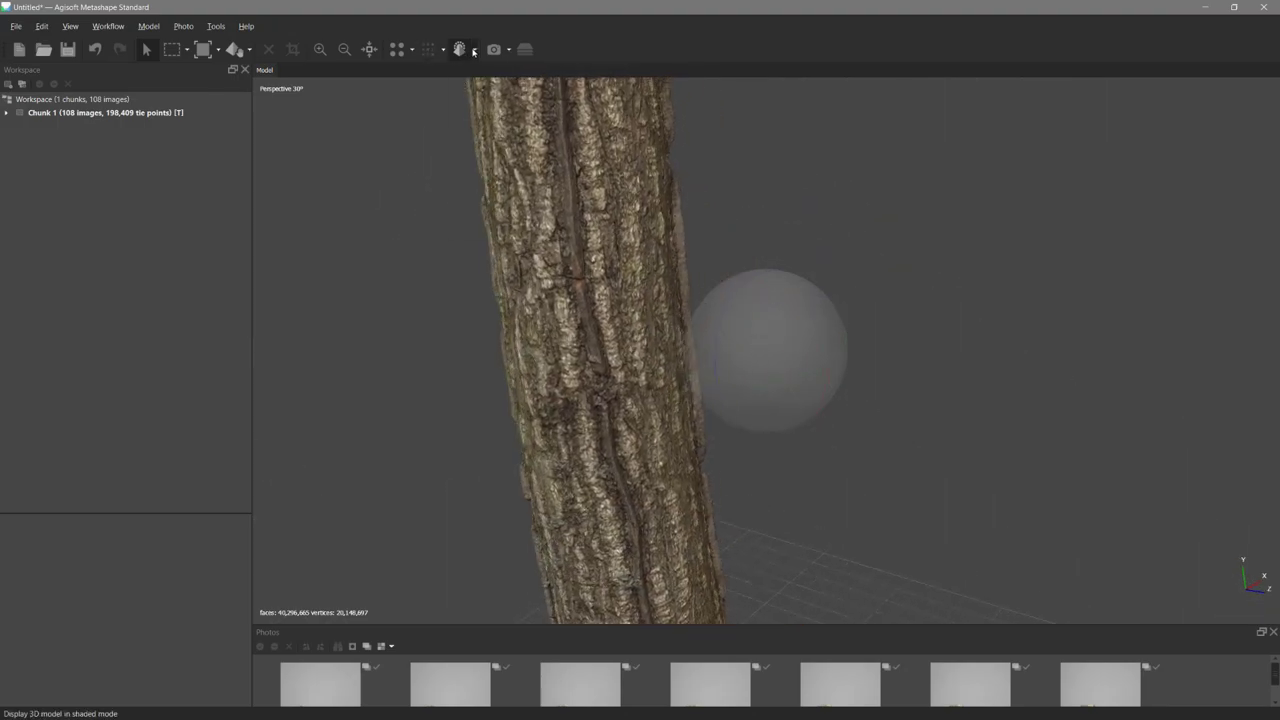
# Display the mesh as an uncoloured solid and examine the bark's surface relief from several angles.
pyautogui.click(474, 50)
pyautogui.click(490, 88)
pyautogui.moveTo(773, 360); pyautogui.dragTo(566, 331)
pyautogui.moveTo(808, 363)
pyautogui.mouseDown()
pyautogui.moveTo(746, 409)
pyautogui.moveTo(691, 406)
pyautogui.moveTo(729, 397)
pyautogui.moveTo(752, 337)
pyautogui.moveTo(837, 366)
pyautogui.moveTo(722, 342)
pyautogui.moveTo(802, 340)
pyautogui.mouseUp()
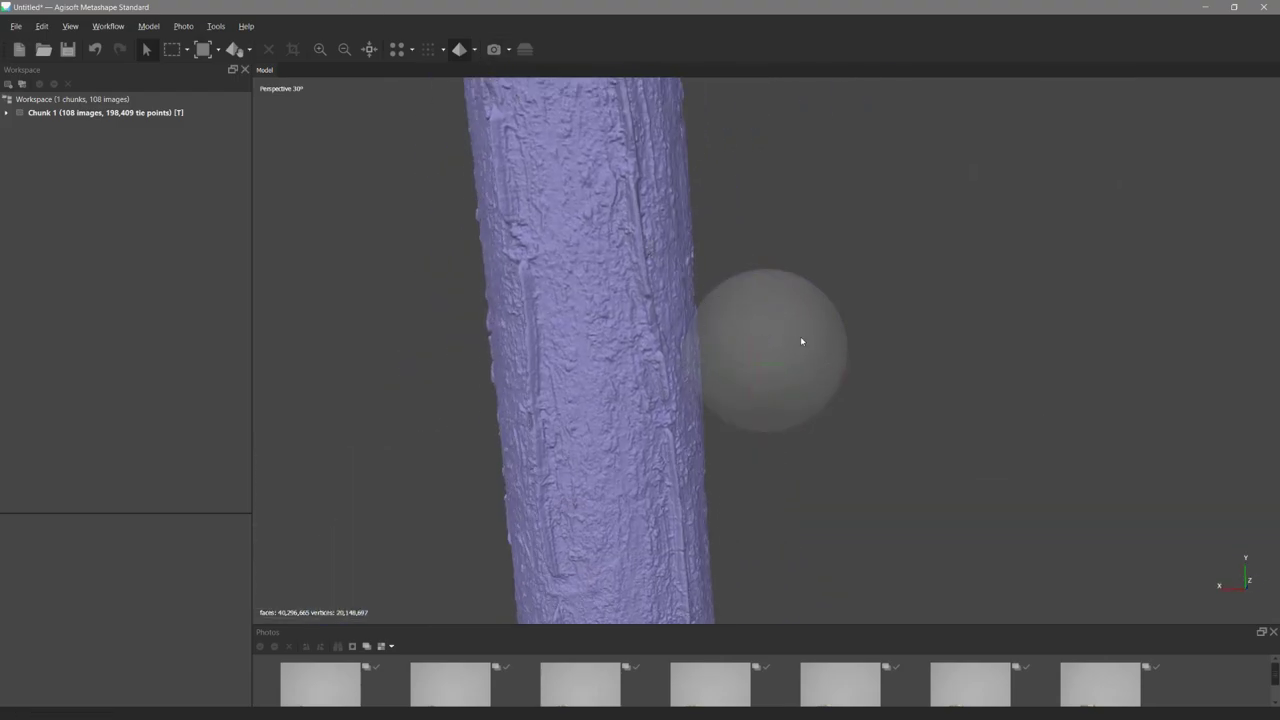
pyautogui.moveTo(801, 341); pyautogui.dragTo(823, 349)
# Return the mesh to the shaded colour display and inspect the whole branch from above and the side.
pyautogui.click(472, 55)
pyautogui.click(474, 52)
pyautogui.click(490, 69)
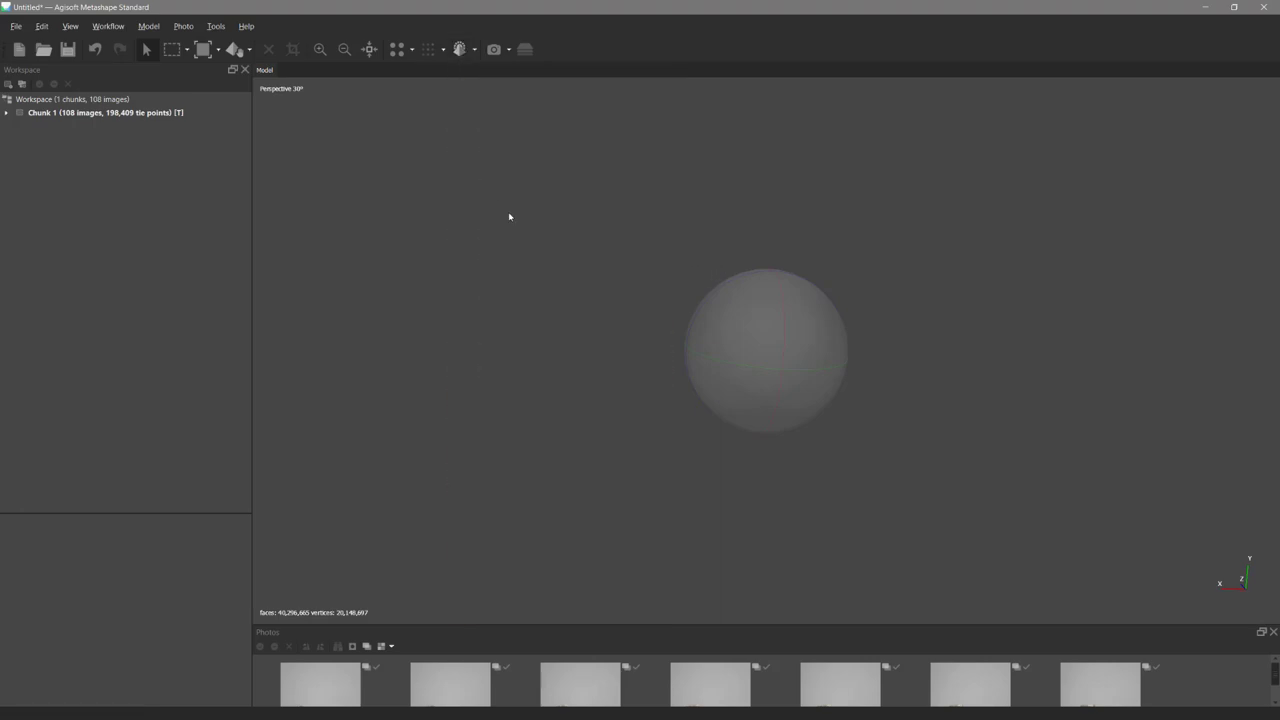
pyautogui.scroll(-4, 602, 258)
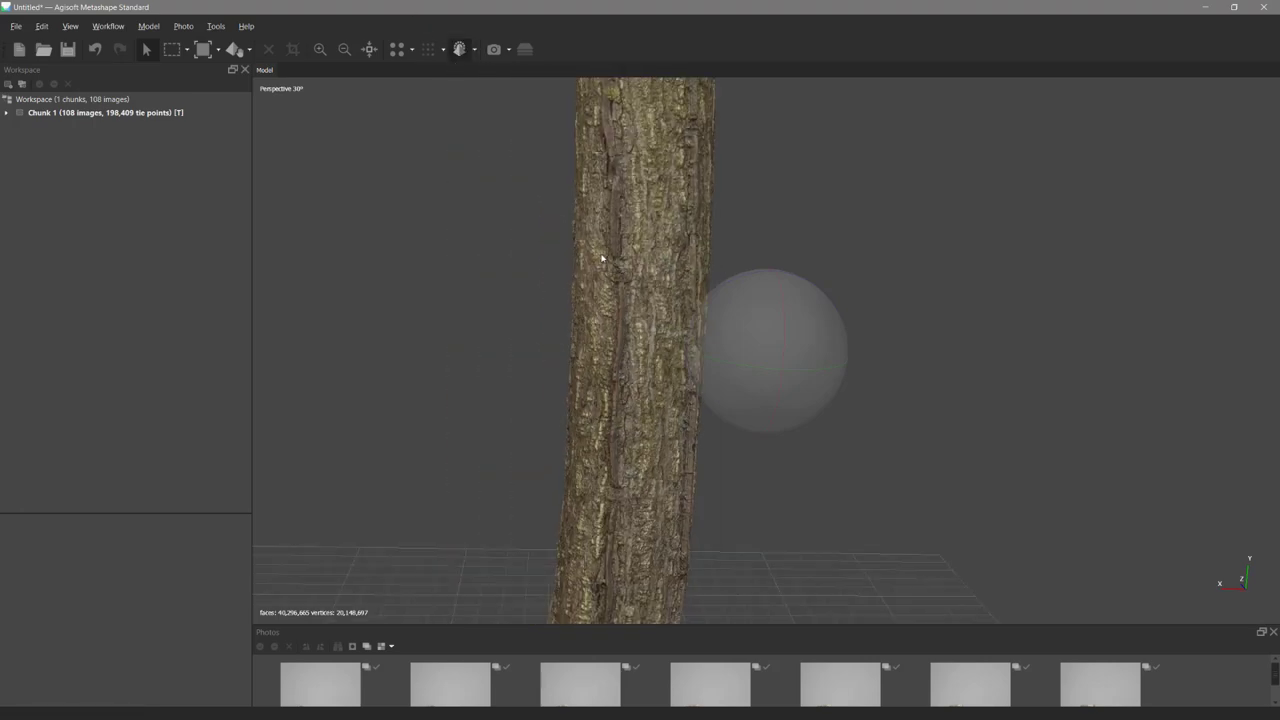
pyautogui.moveTo(602, 258); pyautogui.dragTo(451, 237, button='right')
pyautogui.moveTo(740, 351); pyautogui.dragTo(671, 277)
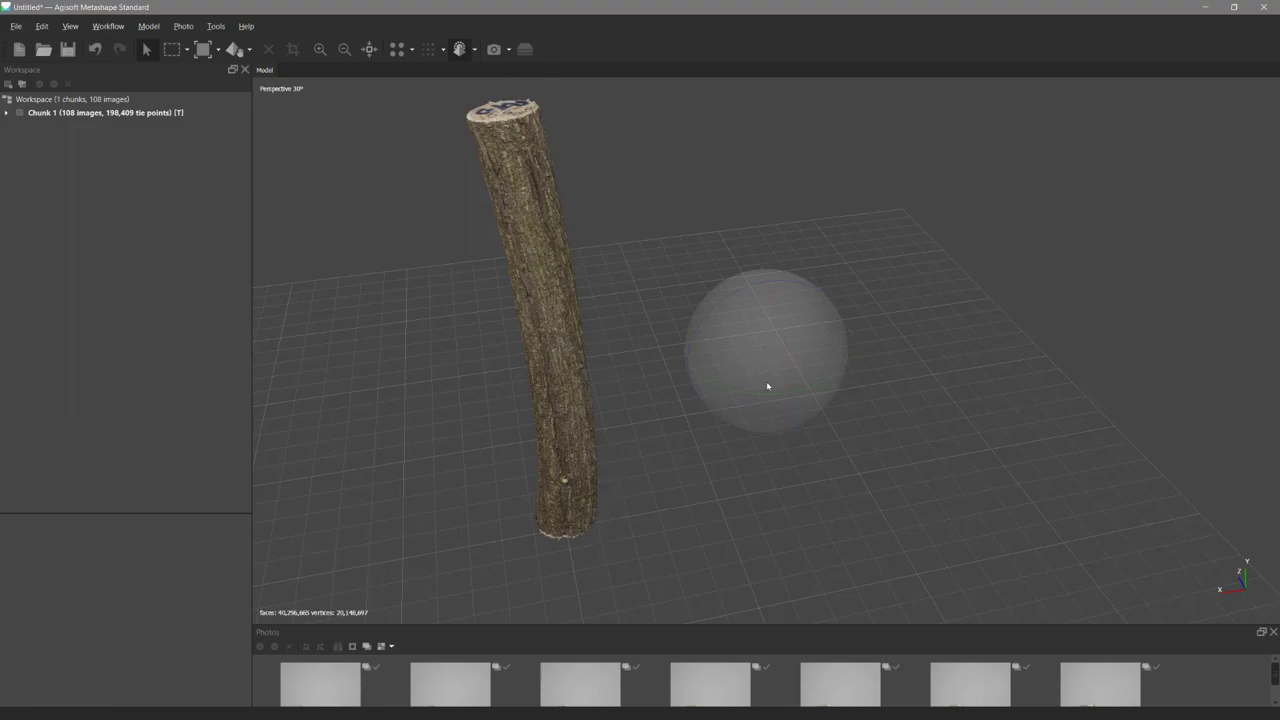
pyautogui.moveTo(766, 383); pyautogui.dragTo(742, 350)
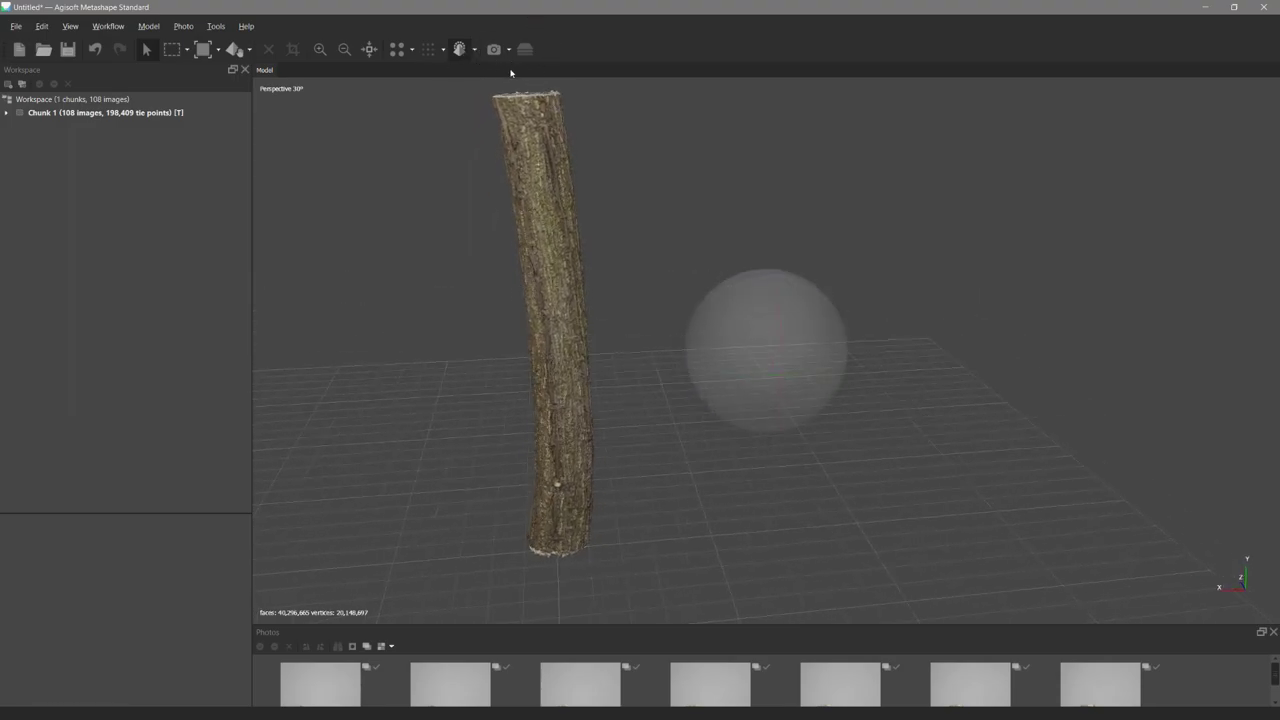
# Decimate the mesh to a target of 10,000 faces without replacing the default model, and list the chunk's contents.
pyautogui.click(216, 26)
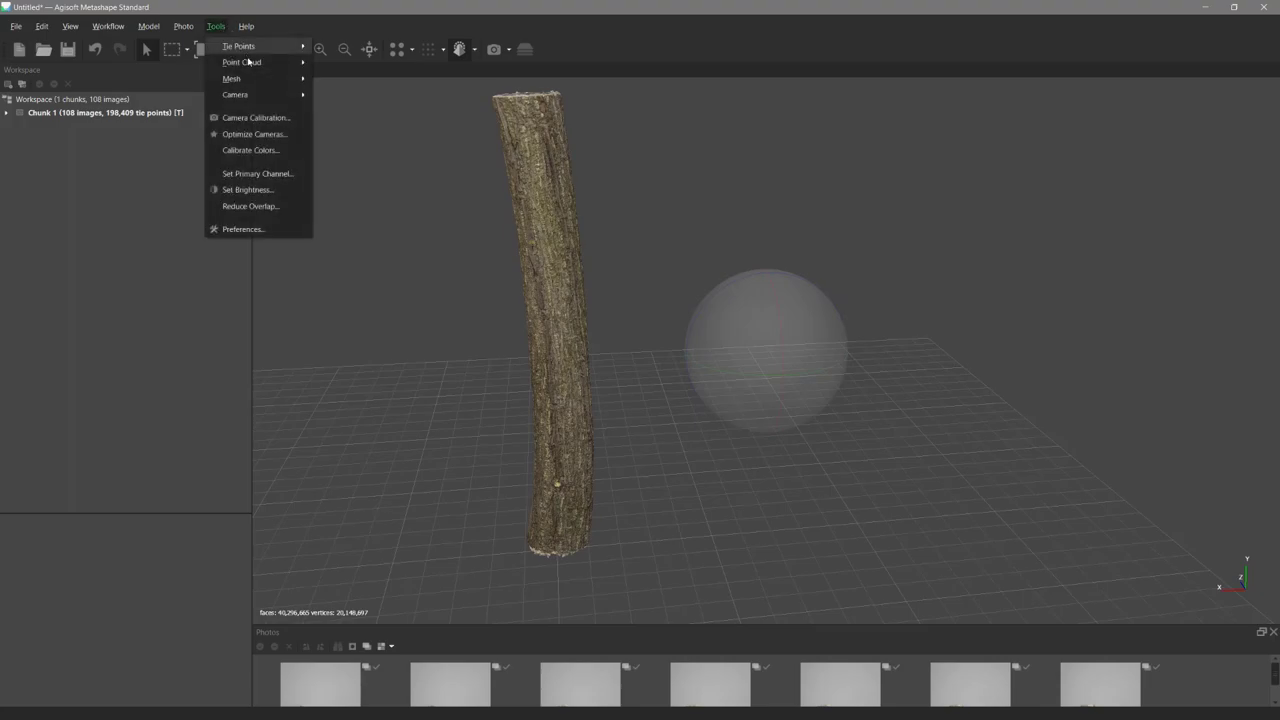
pyautogui.moveTo(251, 79)
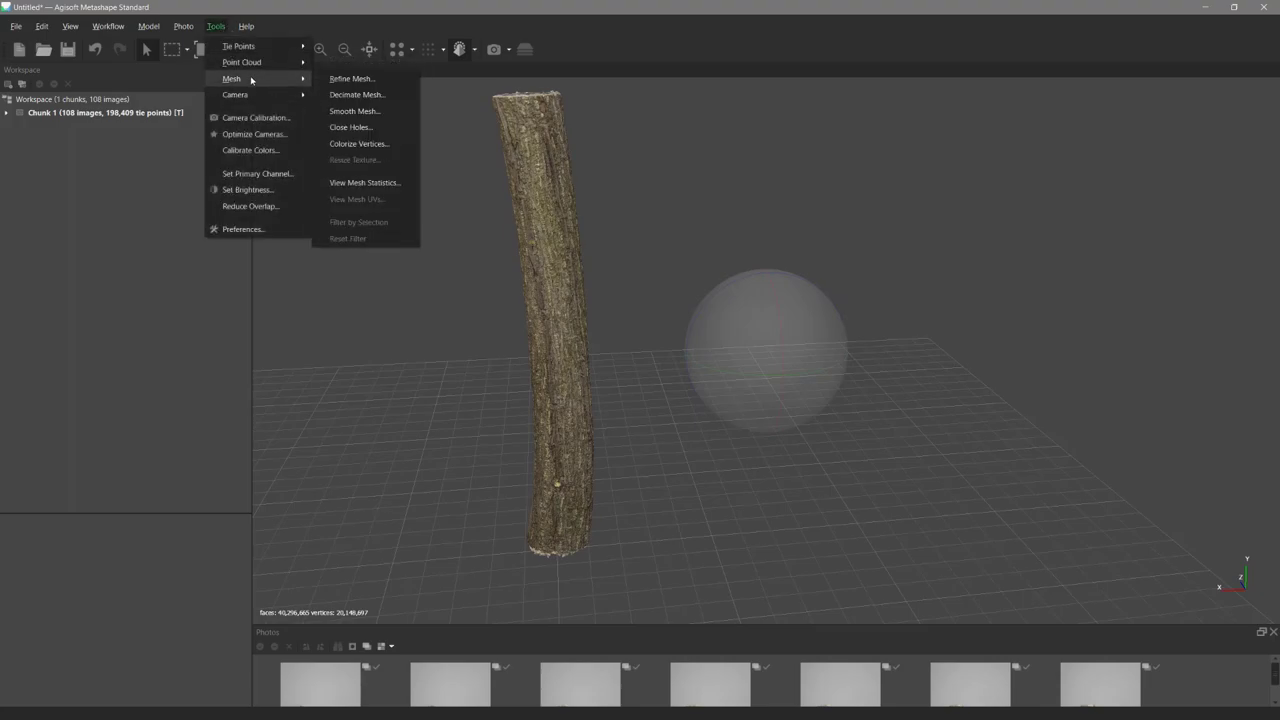
pyautogui.click(357, 95)
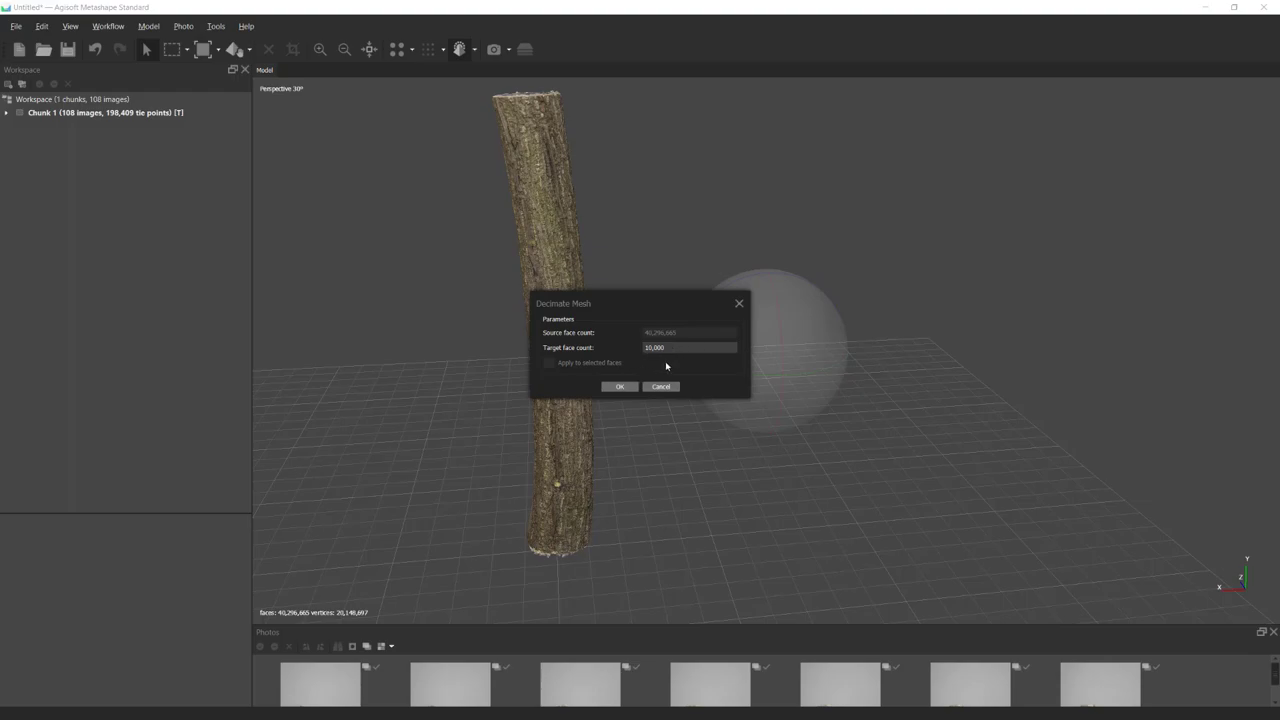
pyautogui.click(620, 389)
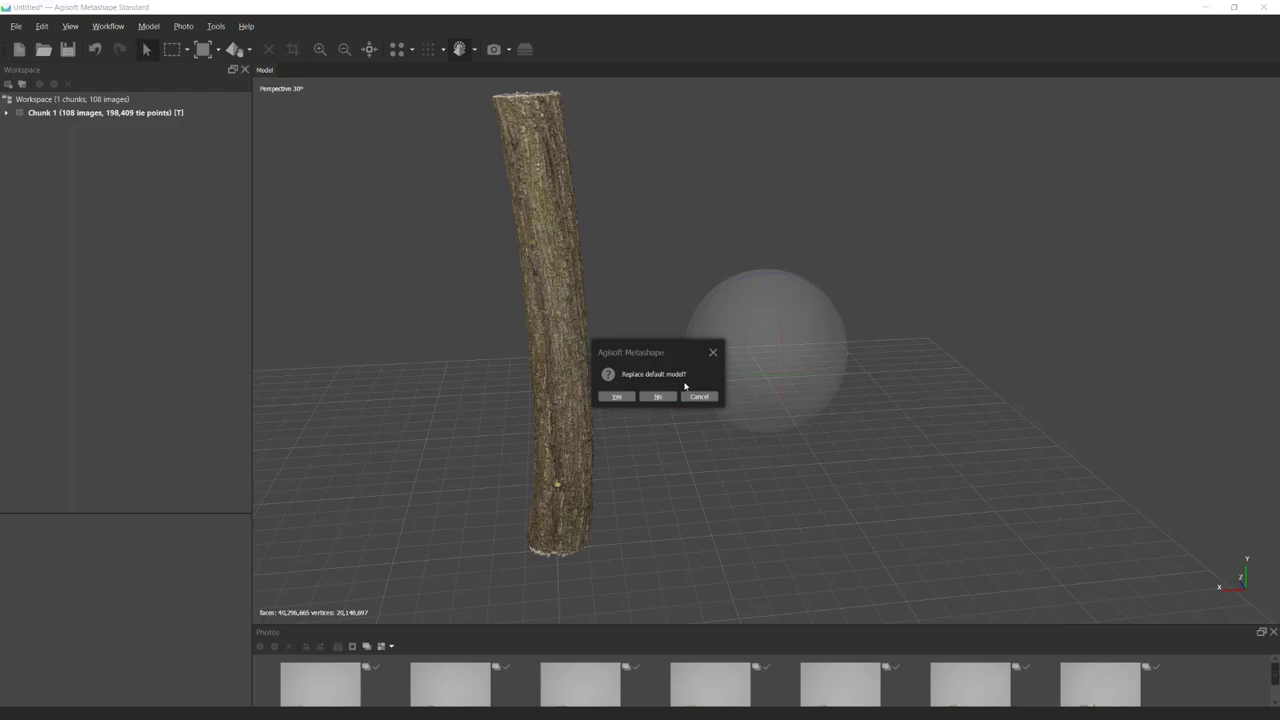
pyautogui.click(658, 397)
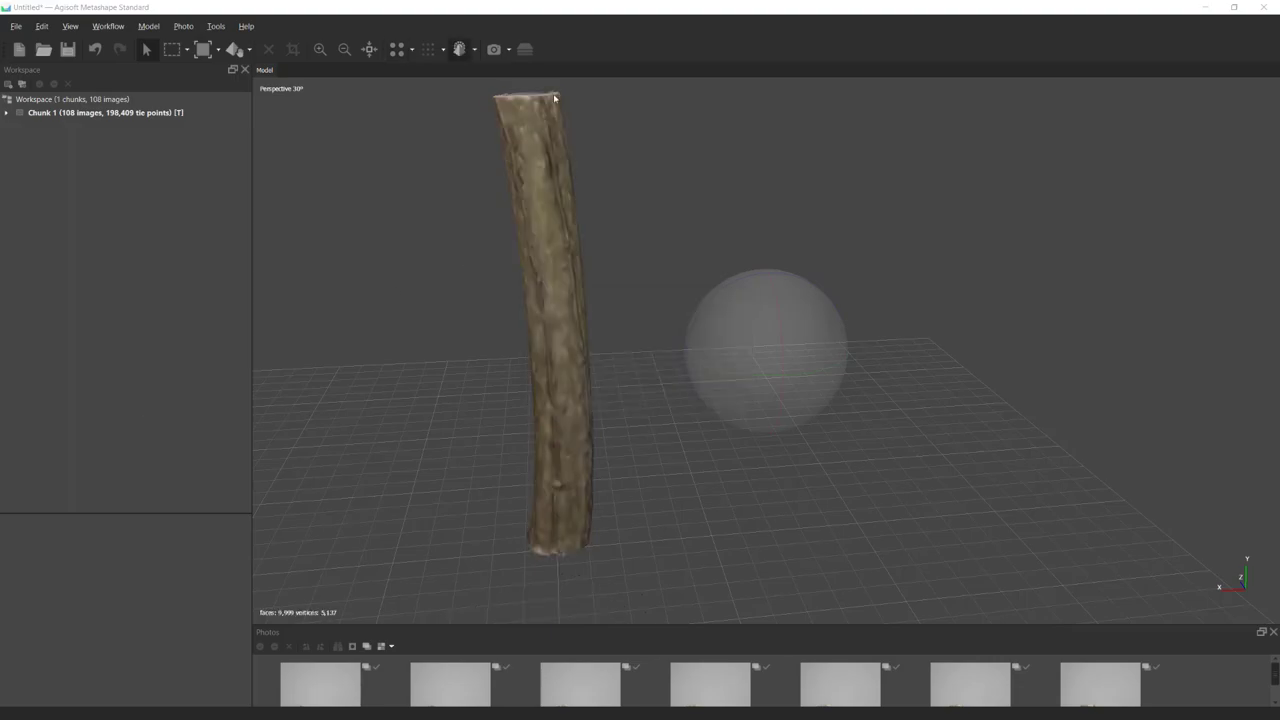
pyautogui.click(7, 113)
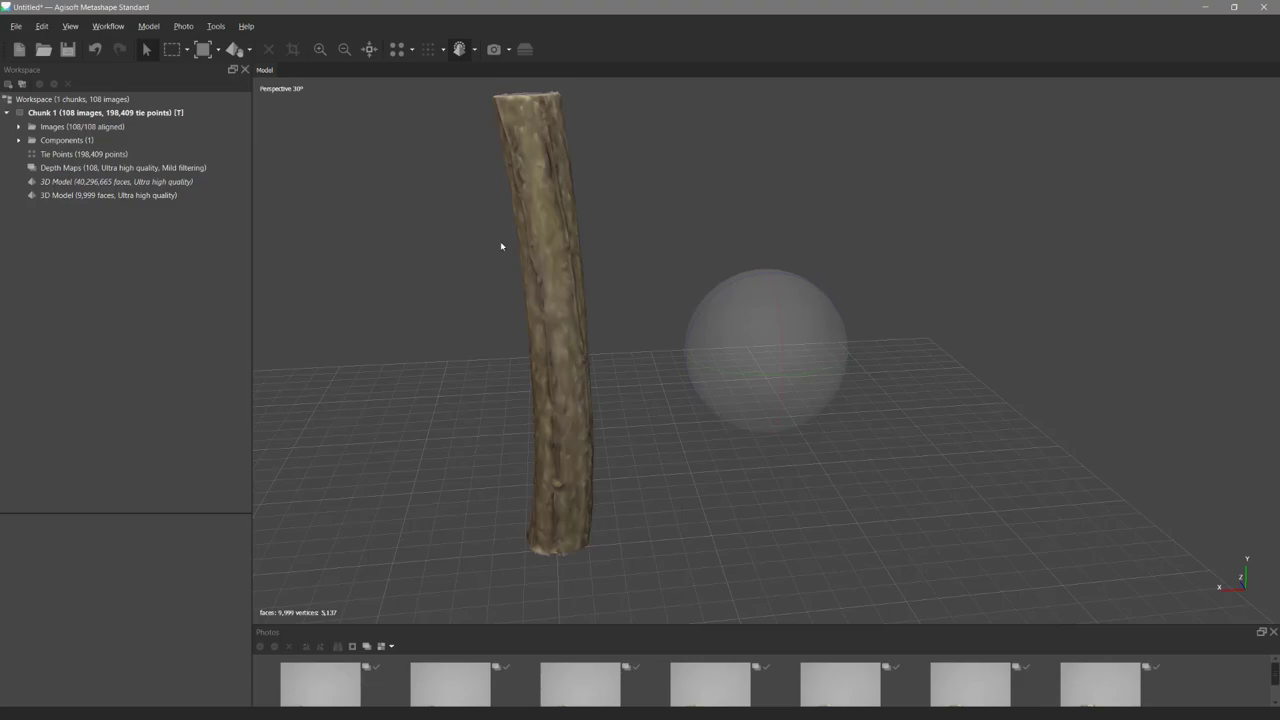
# Examine the decimated mesh's triangles in wireframe display, and return to the shaded display.
pyautogui.click(475, 49)
pyautogui.click(519, 106)
pyautogui.moveTo(560, 183)
pyautogui.mouseDown()
pyautogui.moveTo(620, 397)
pyautogui.moveTo(726, 349)
pyautogui.moveTo(771, 394)
pyautogui.moveTo(777, 317)
pyautogui.moveTo(820, 280)
pyautogui.moveTo(766, 360)
pyautogui.moveTo(651, 211)
pyautogui.moveTo(672, 248)
pyautogui.mouseUp()
pyautogui.moveTo(768, 334); pyautogui.dragTo(735, 332)
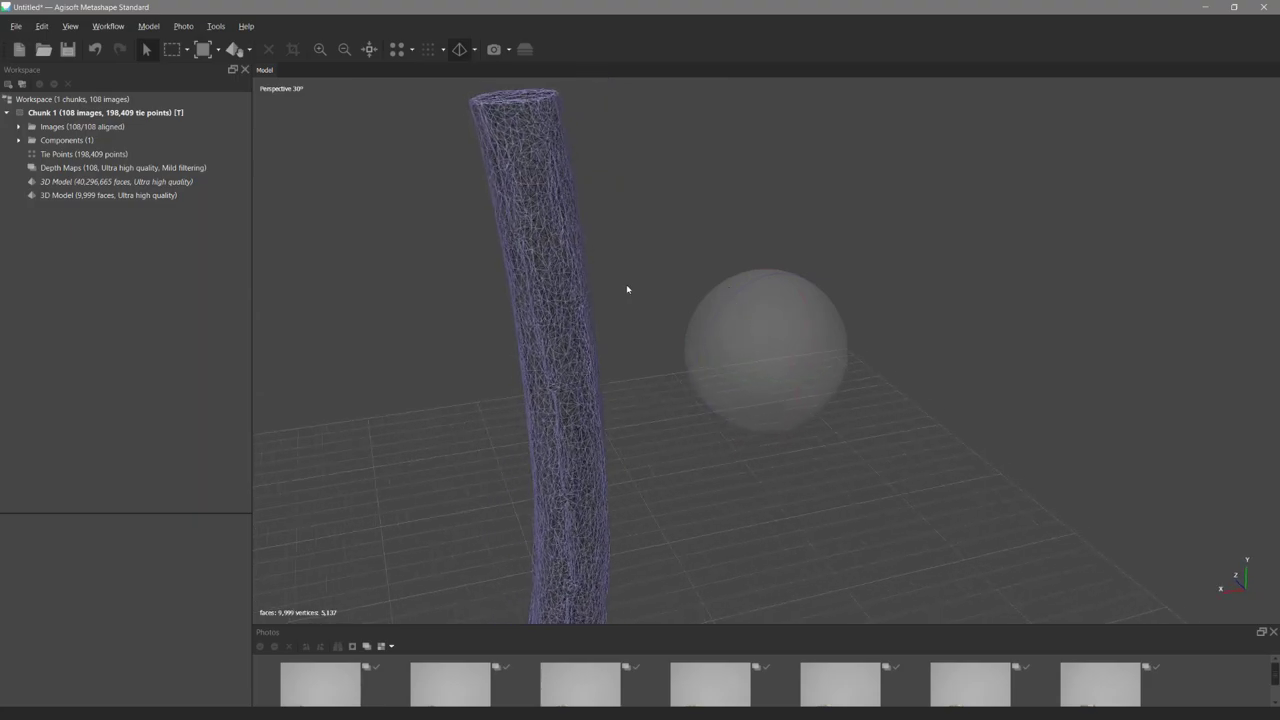
pyautogui.click(475, 49)
pyautogui.click(491, 72)
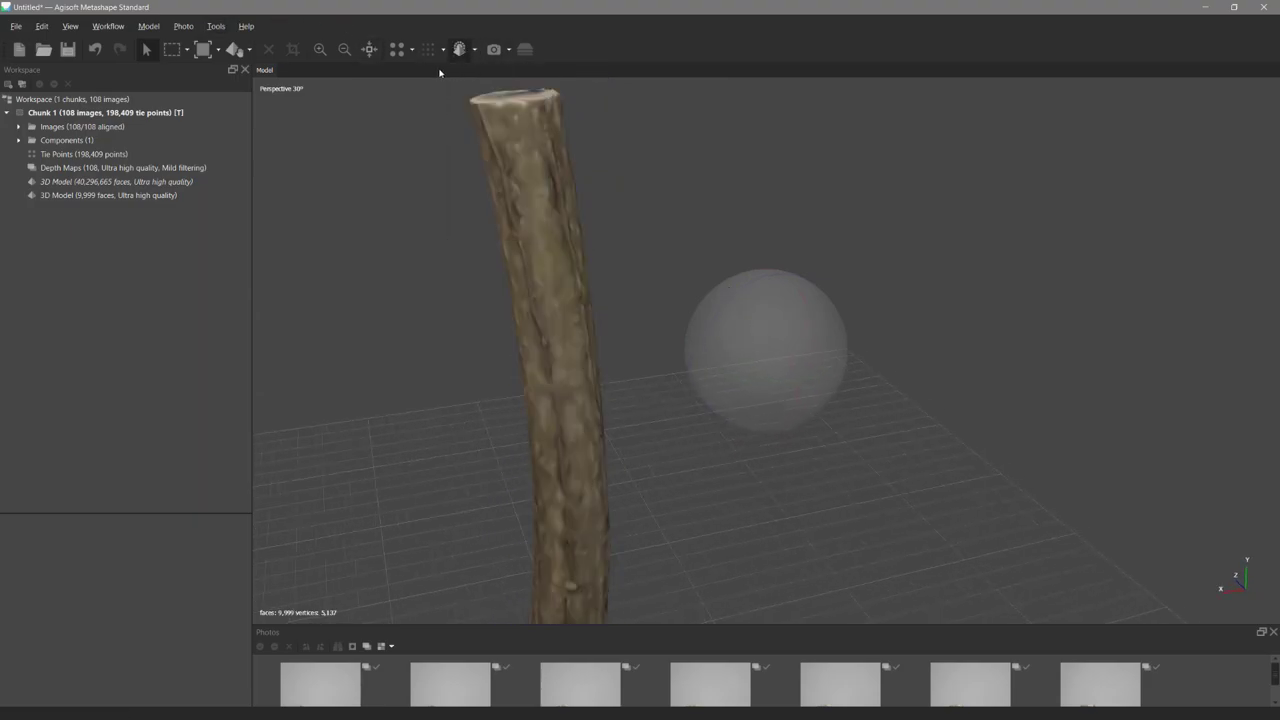
# Export the decimated model as Wavefront OBJ named bush_ridge_10k in the CGT348_2023_bush_ridges folder, with vertex normals and without vertex colors.
pyautogui.click(17, 26)
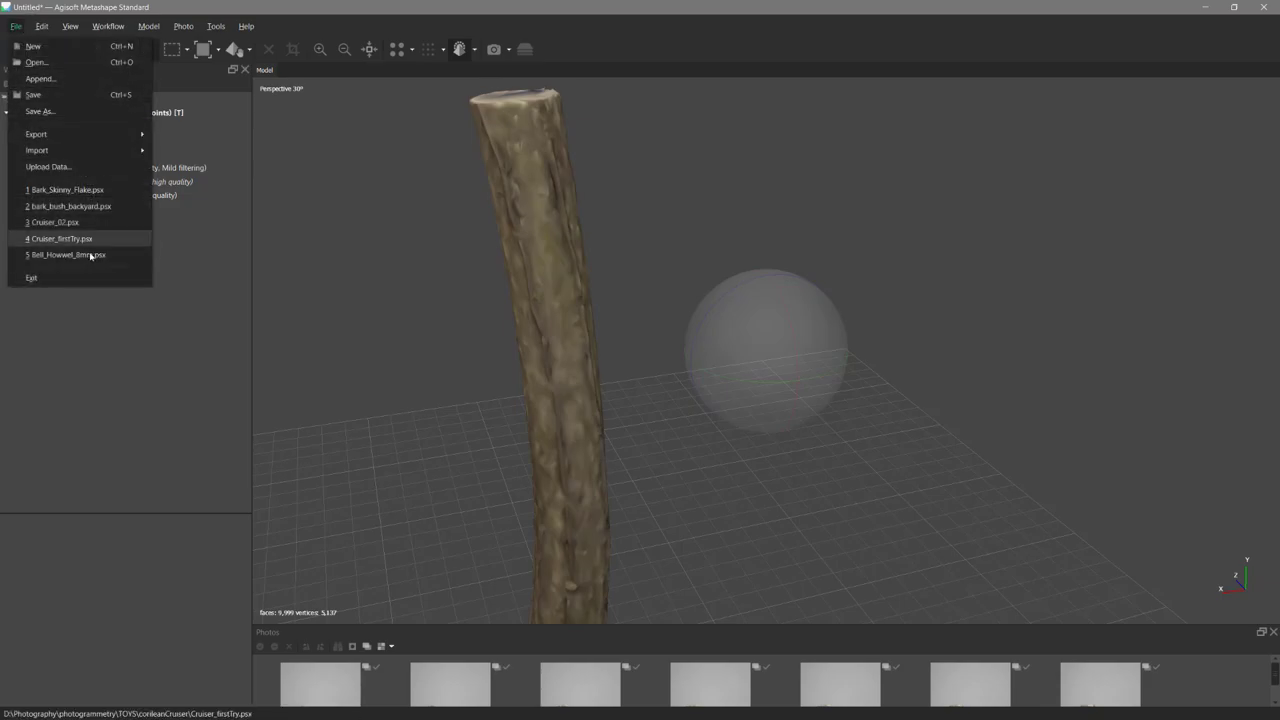
pyautogui.moveTo(127, 132)
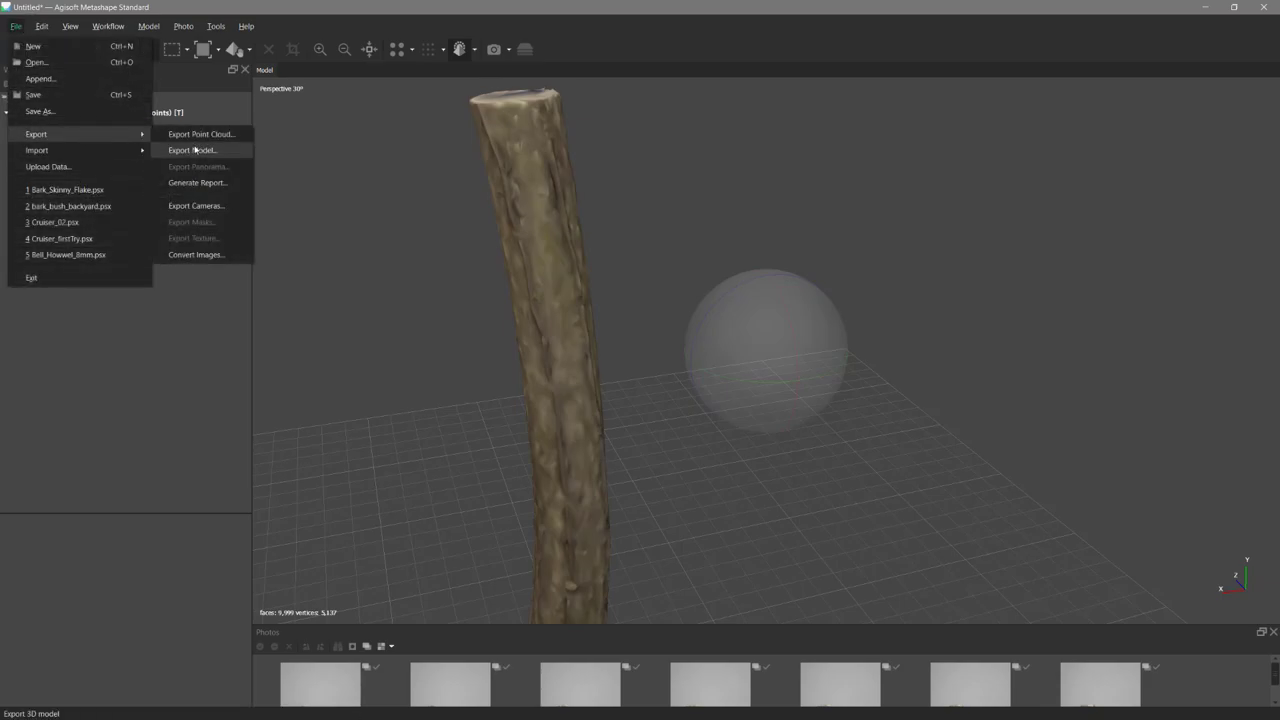
pyautogui.click(192, 150)
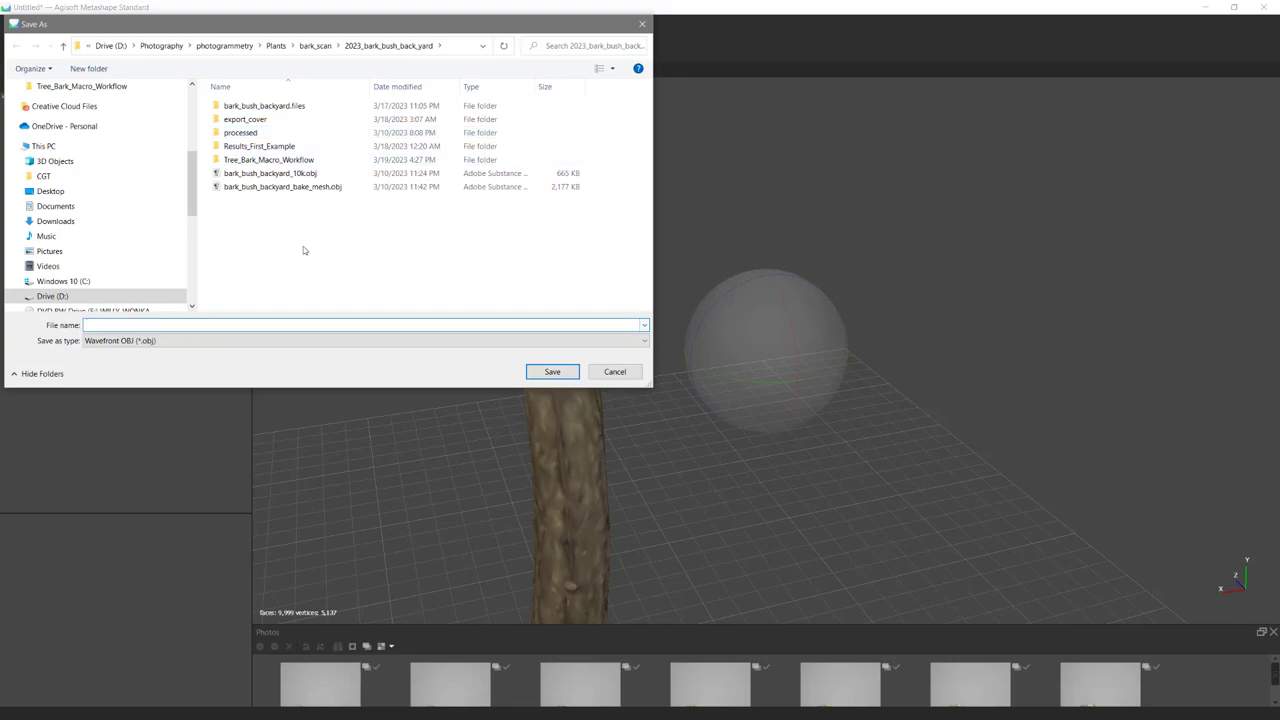
pyautogui.click(316, 46)
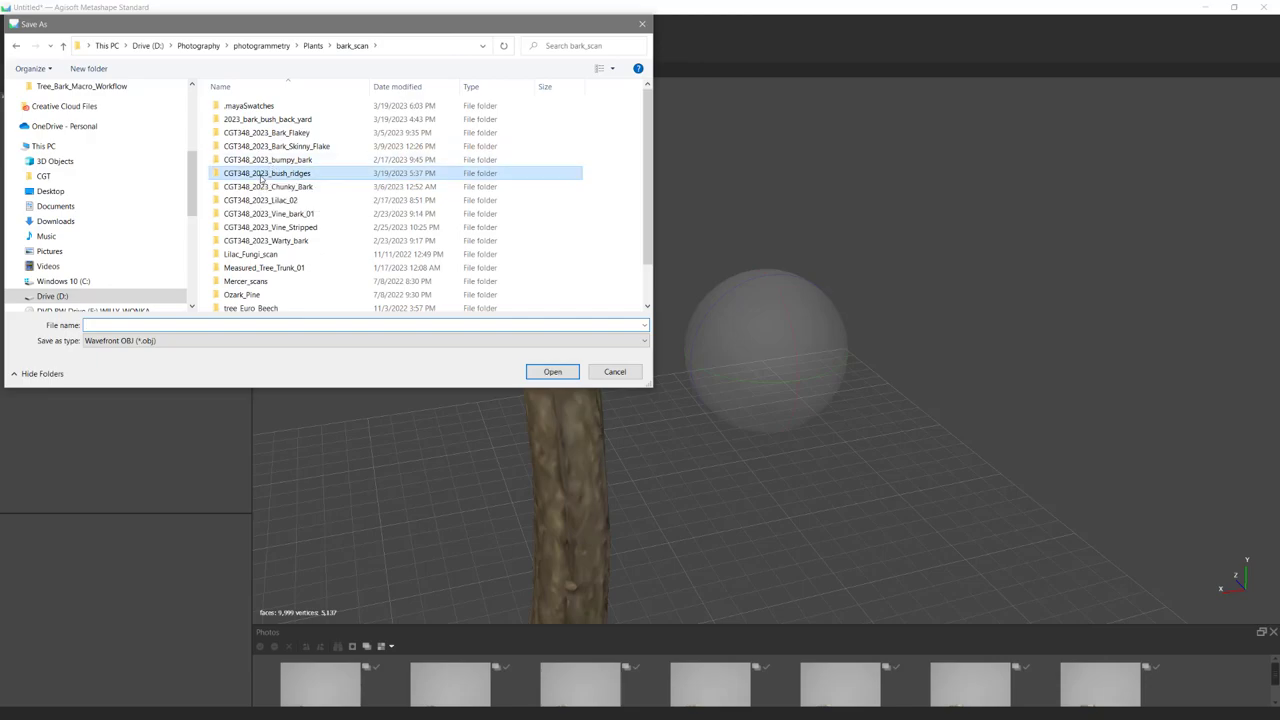
pyautogui.doubleClick(260, 174)
pyautogui.click(111, 324)
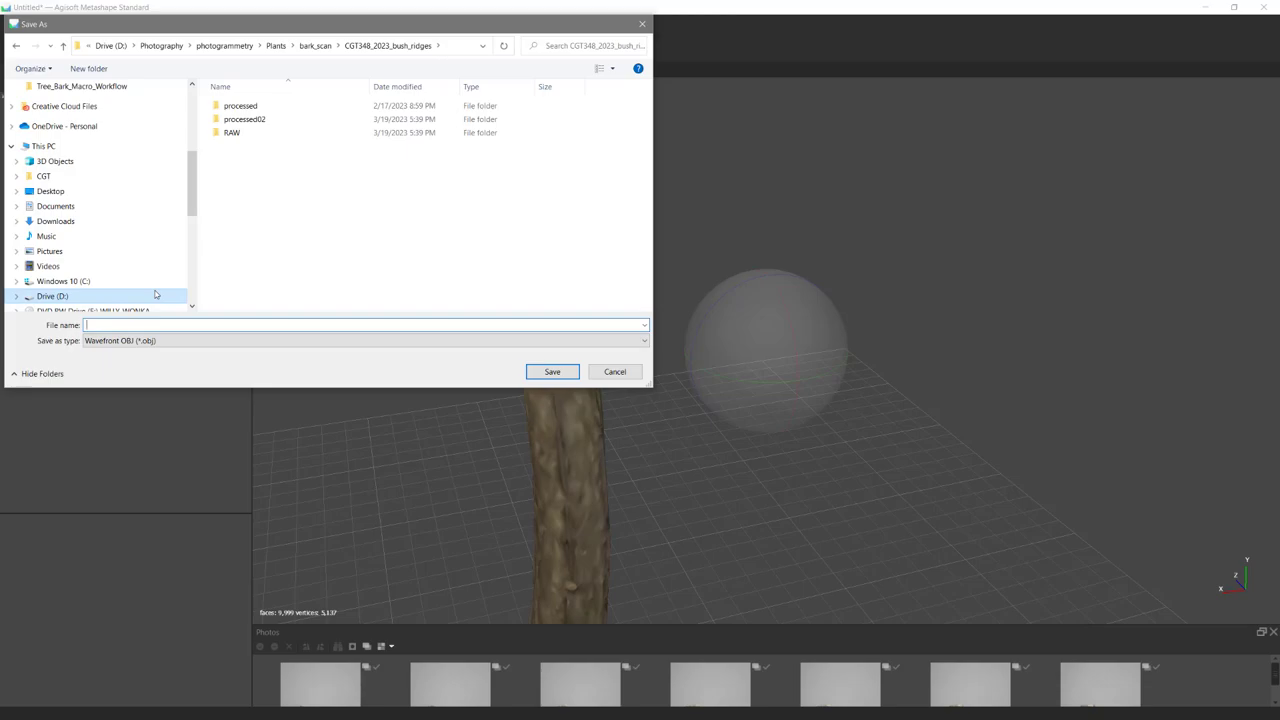
pyautogui.write('bush_ridge_10k')
pyautogui.press('Return')
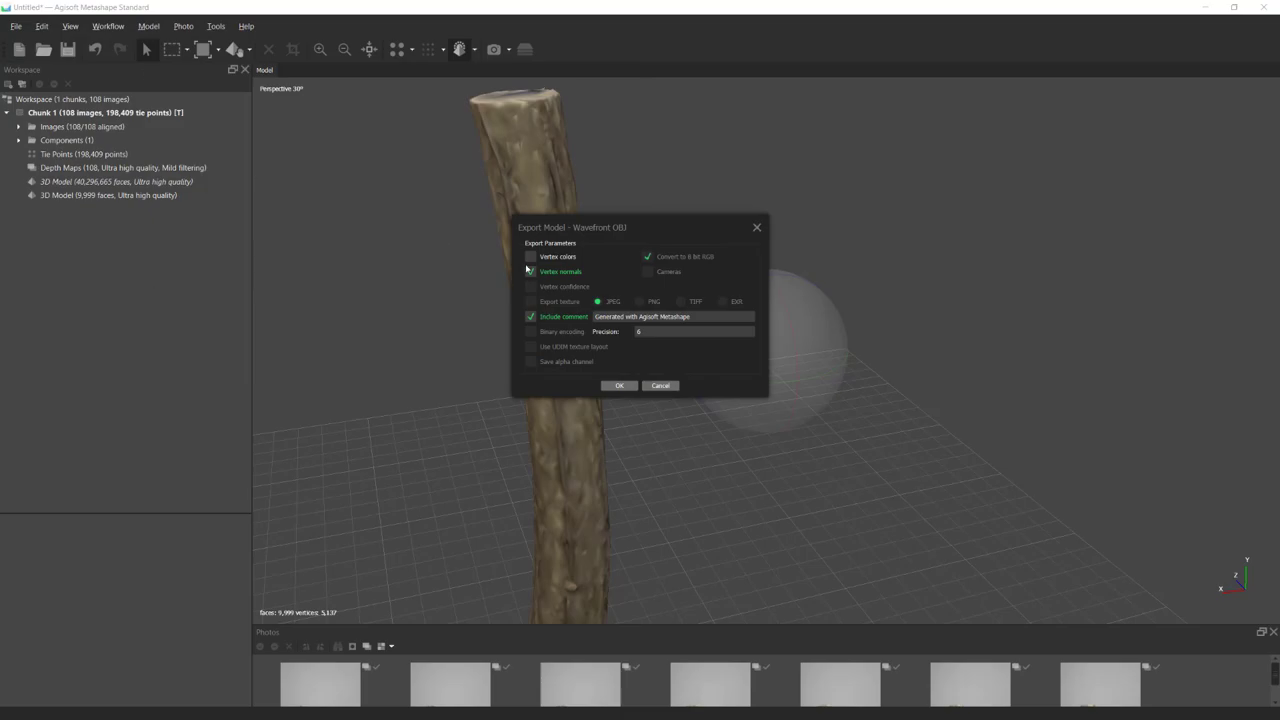
pyautogui.click(619, 386)
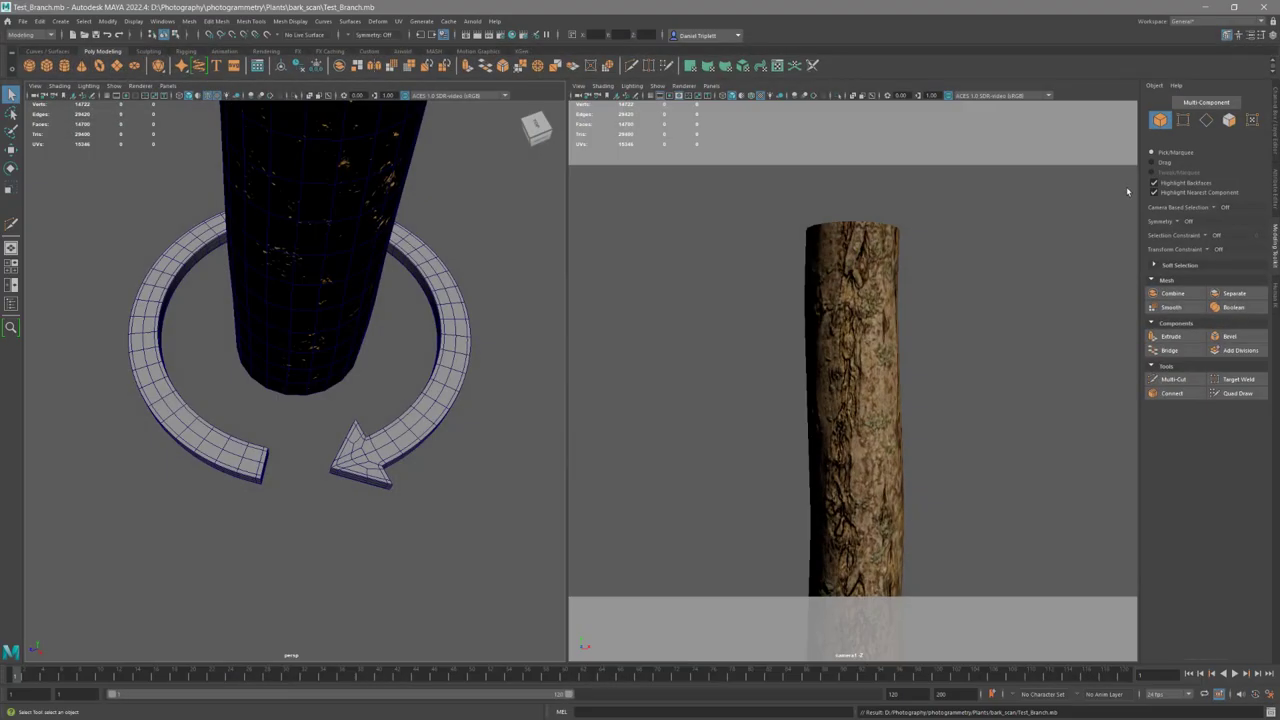
# Switch to Maya, save the open Test_Branch scene and start a new empty scene.
pyautogui.keyDown('alt'); pyautogui.moveTo(364, 422); pyautogui.dragTo(326, 391); pyautogui.keyUp('alt')
pyautogui.keyDown('alt'); pyautogui.moveTo(287, 380); pyautogui.dragTo(287, 412, button='middle'); pyautogui.keyUp('alt')
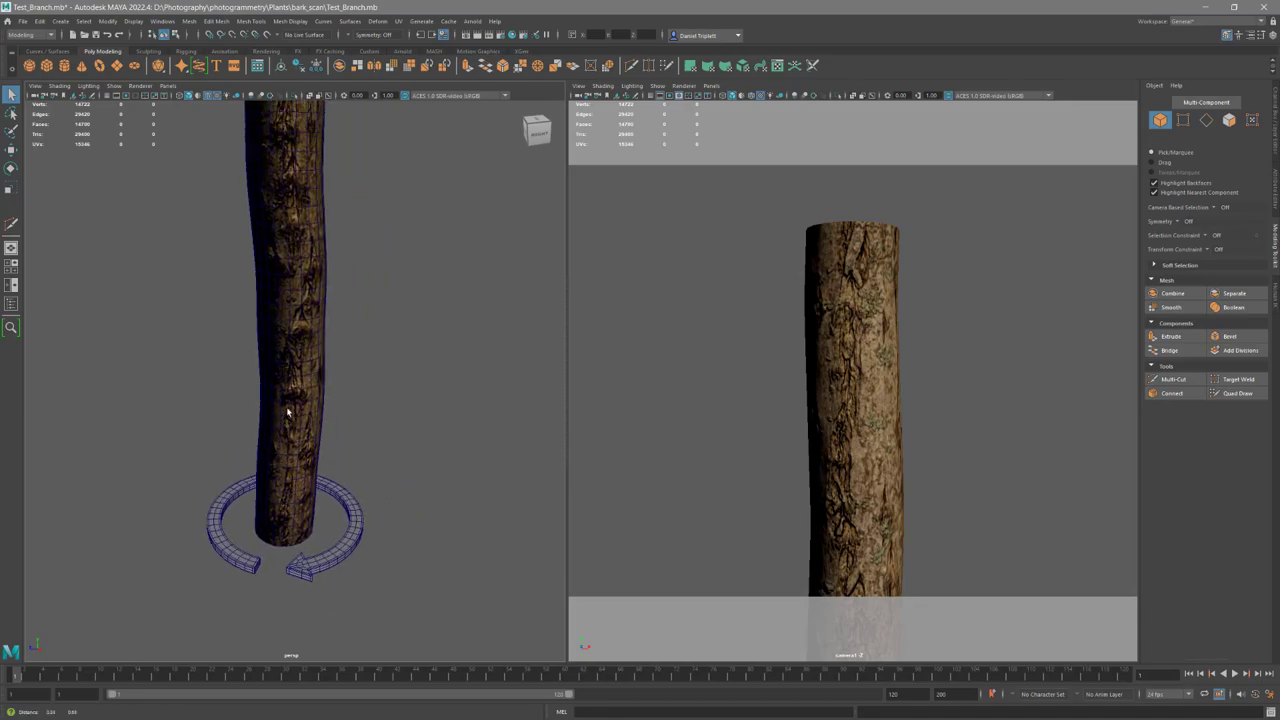
pyautogui.click(22, 21)
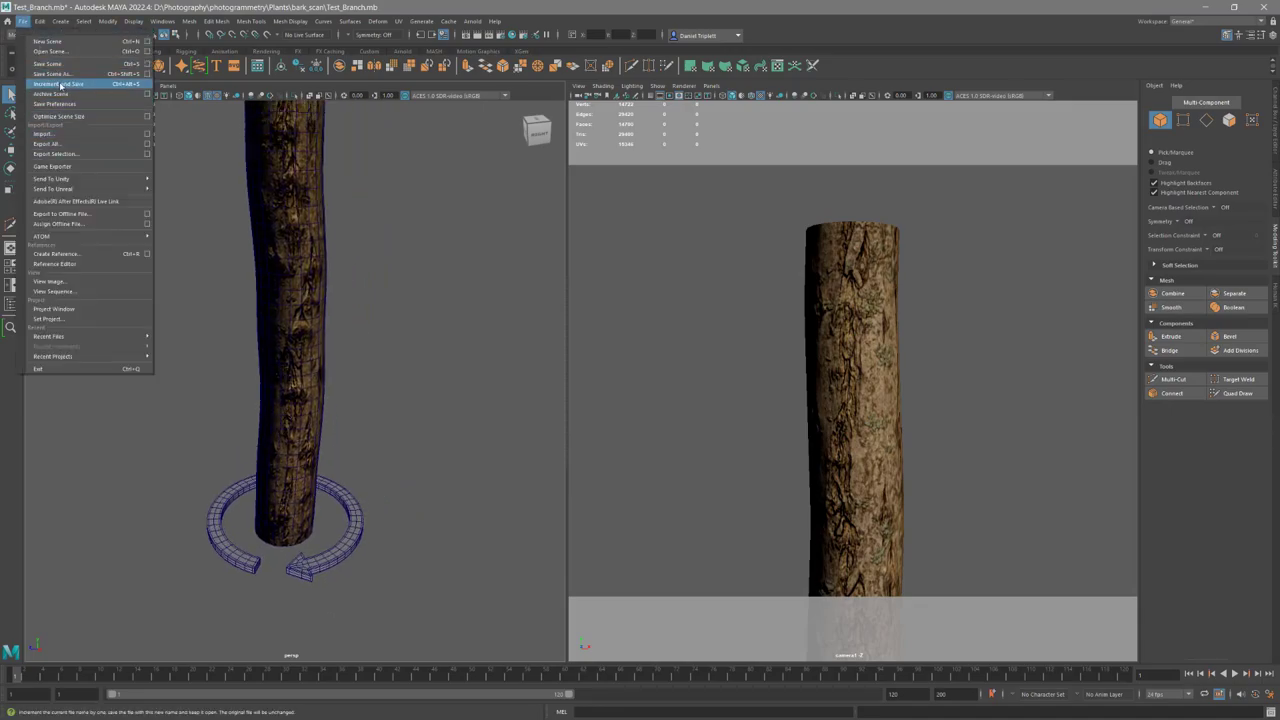
pyautogui.click(47, 63)
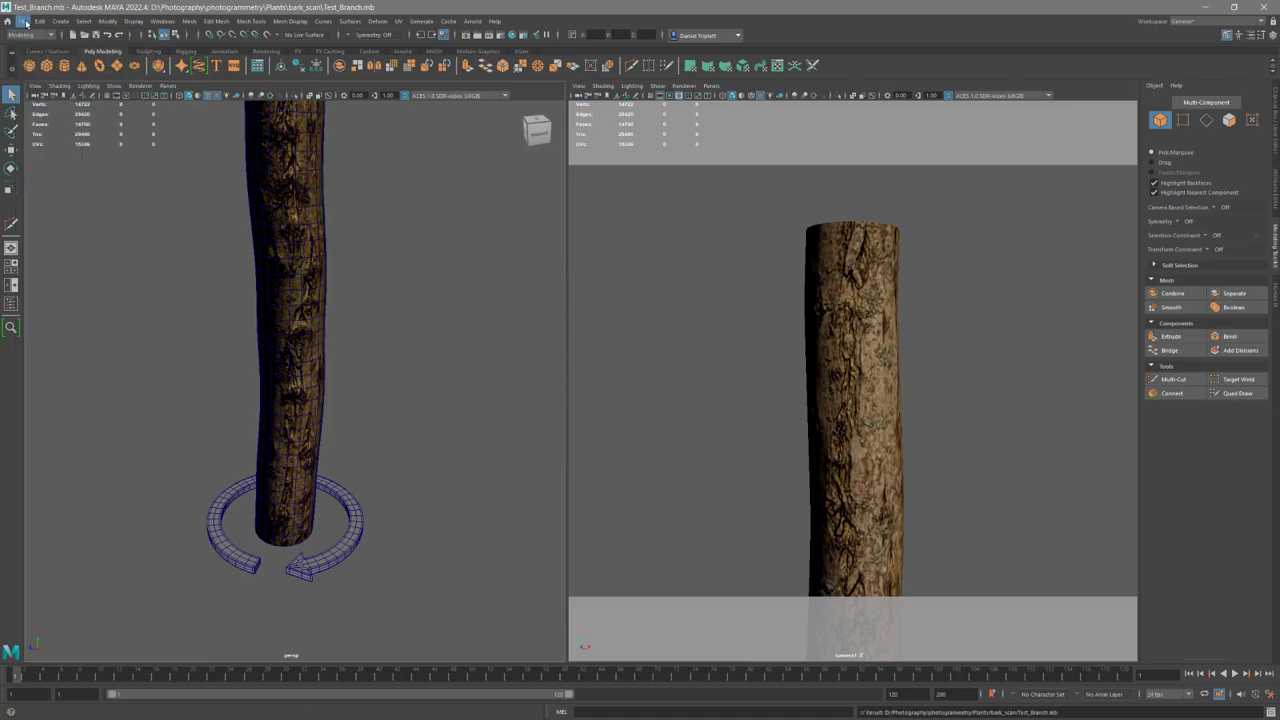
pyautogui.click(22, 21)
pyautogui.click(50, 42)
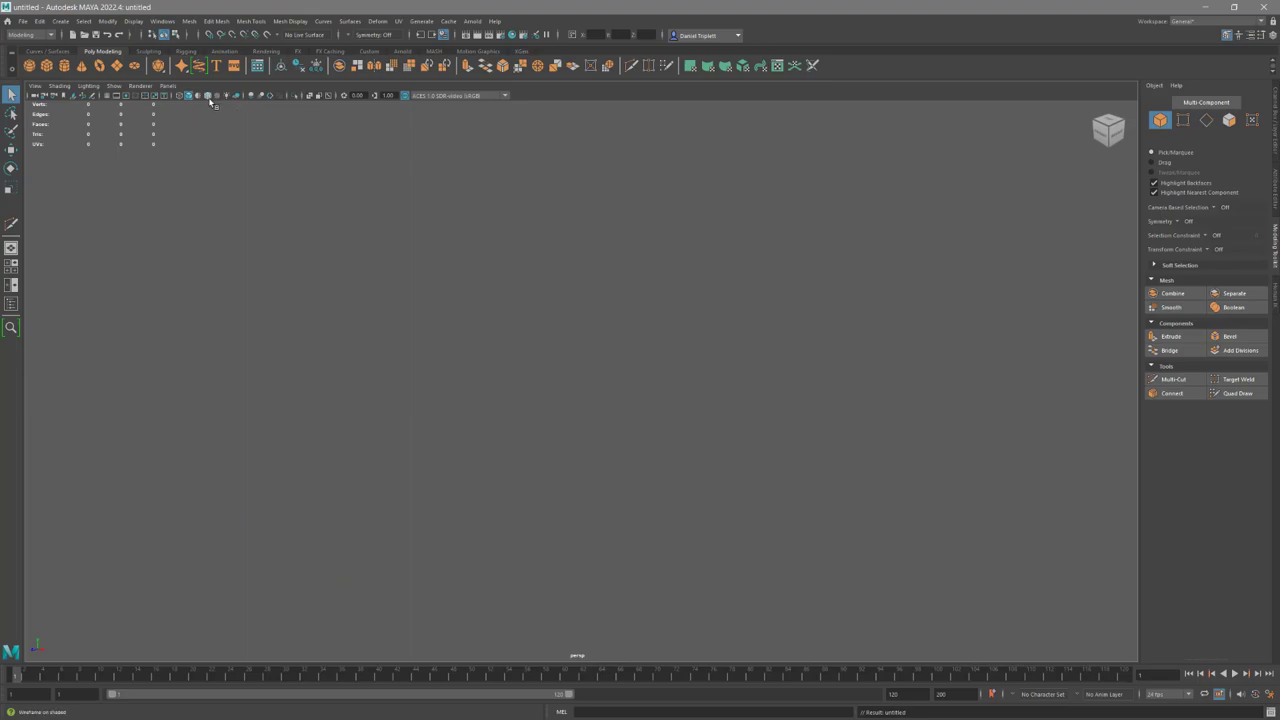
# Show the viewport grid, import the exported 10k branch OBJ, and select and frame the whole branch.
pyautogui.click(107, 96)
pyautogui.click(22, 21)
pyautogui.click(66, 134)
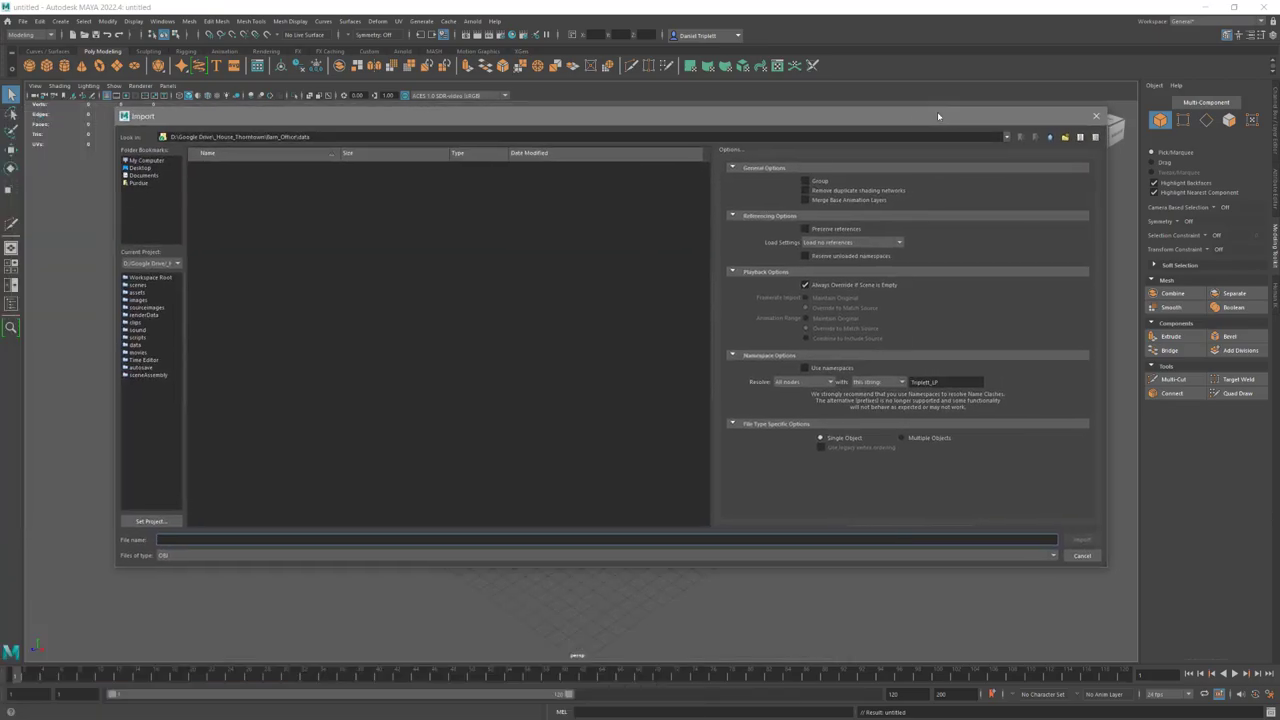
pyautogui.click(228, 200)
pyautogui.click(1072, 534)
pyautogui.moveTo(550, 307); pyautogui.dragTo(630, 468)
pyautogui.press('f')
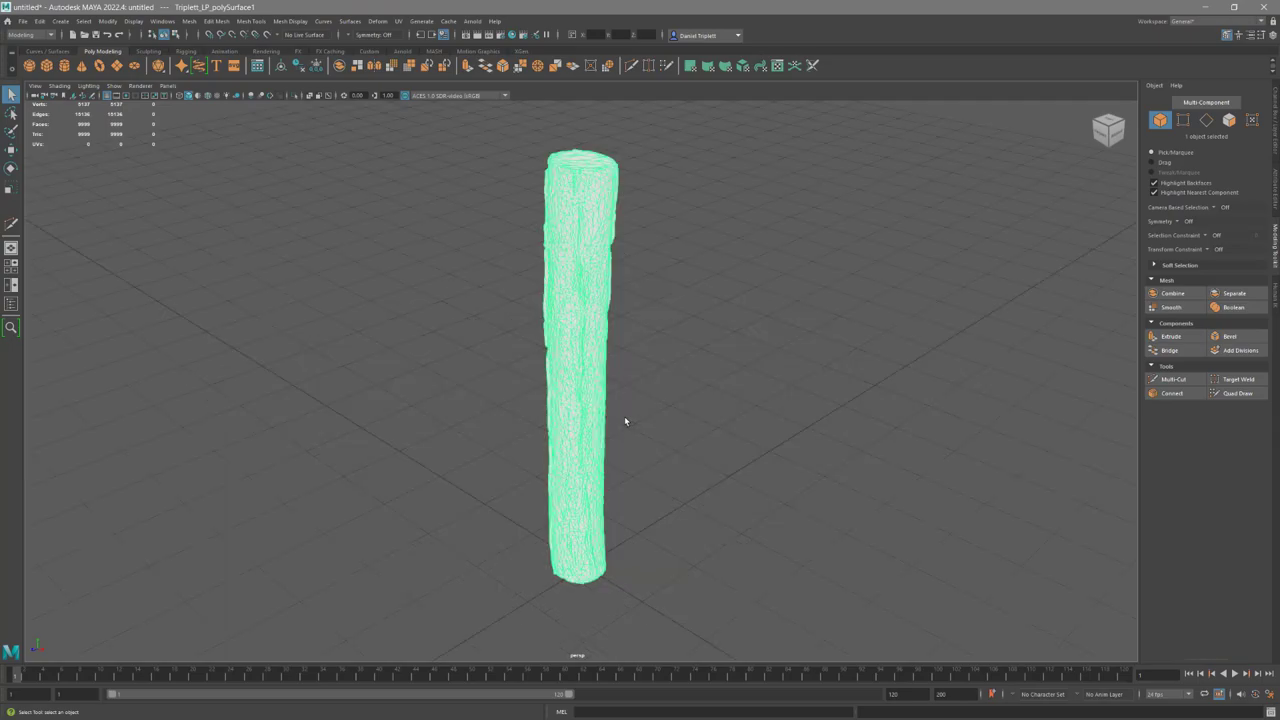
# Set the imported branch's Phong material to a mid-grey color with a black ambient color.
pyautogui.keyDown('alt'); pyautogui.moveTo(625, 416); pyautogui.dragTo(650, 330); pyautogui.keyUp('alt')
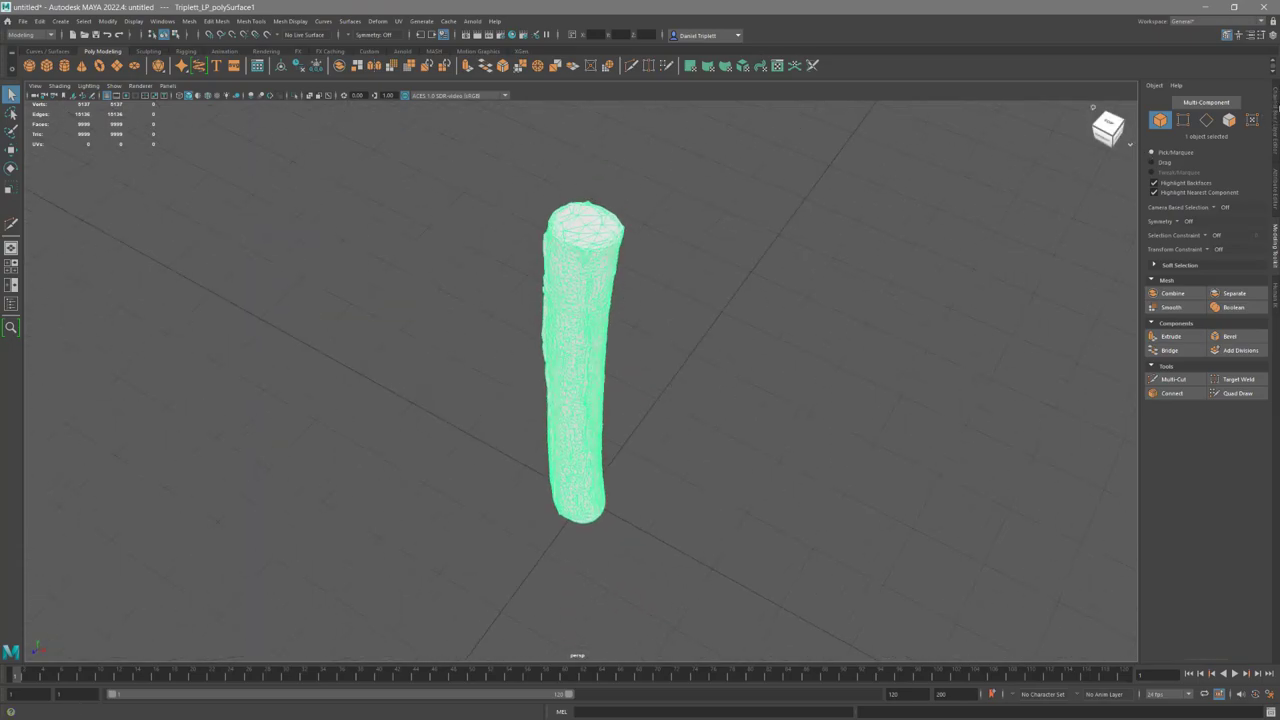
pyautogui.scroll(-6, 471, 266)
pyautogui.keyDown('alt'); pyautogui.moveTo(649, 308); pyautogui.dragTo(691, 286); pyautogui.keyUp('alt')
pyautogui.keyDown('alt'); pyautogui.moveTo(791, 281); pyautogui.dragTo(812, 279); pyautogui.keyUp('alt')
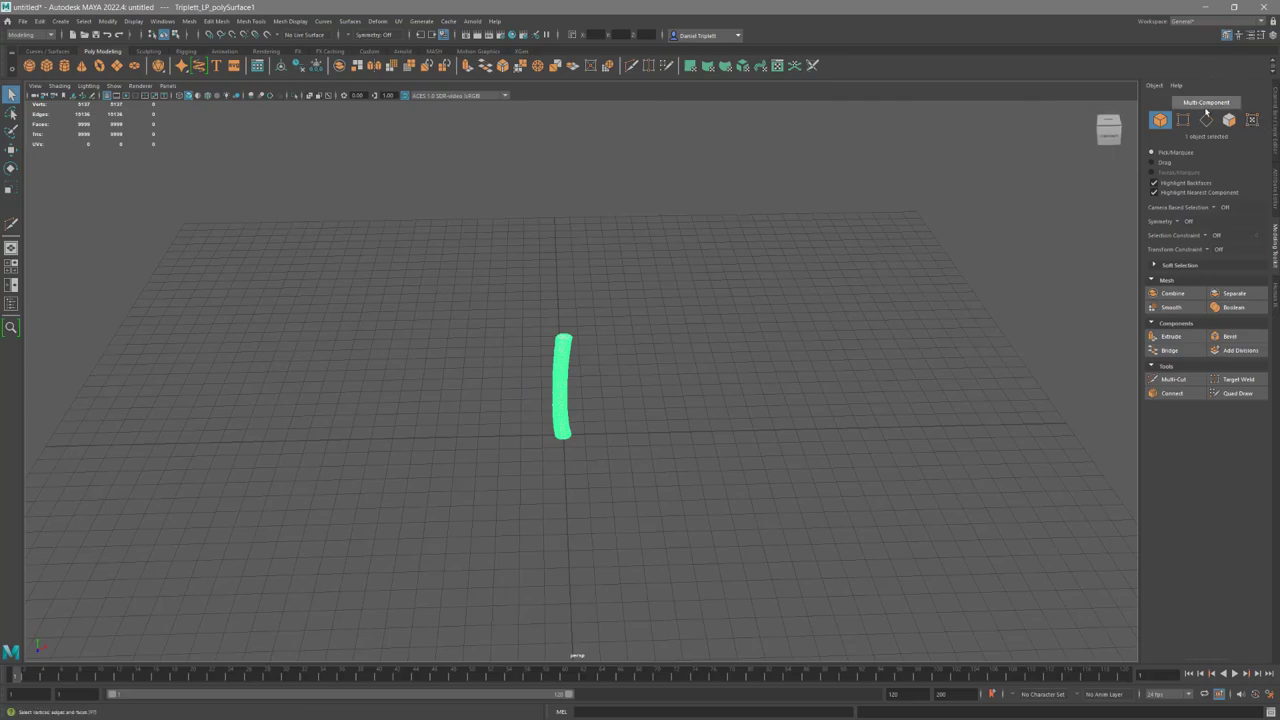
pyautogui.click(1251, 37)
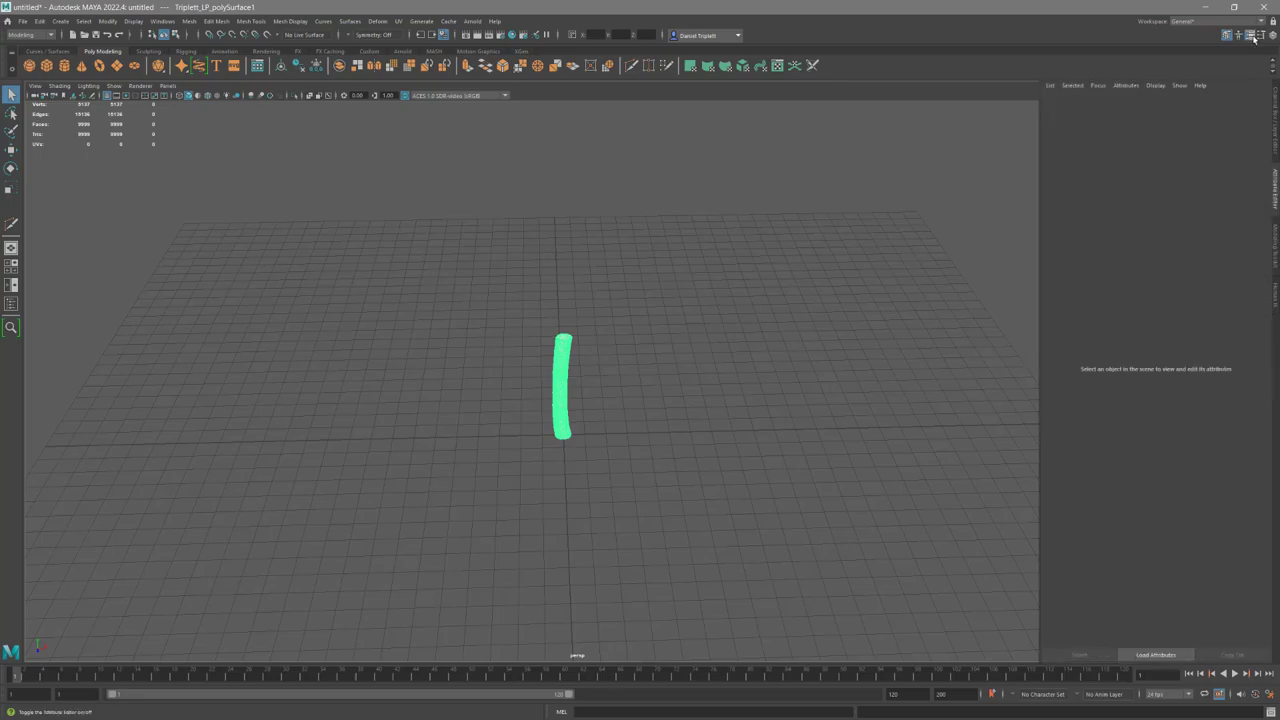
pyautogui.click(1264, 103)
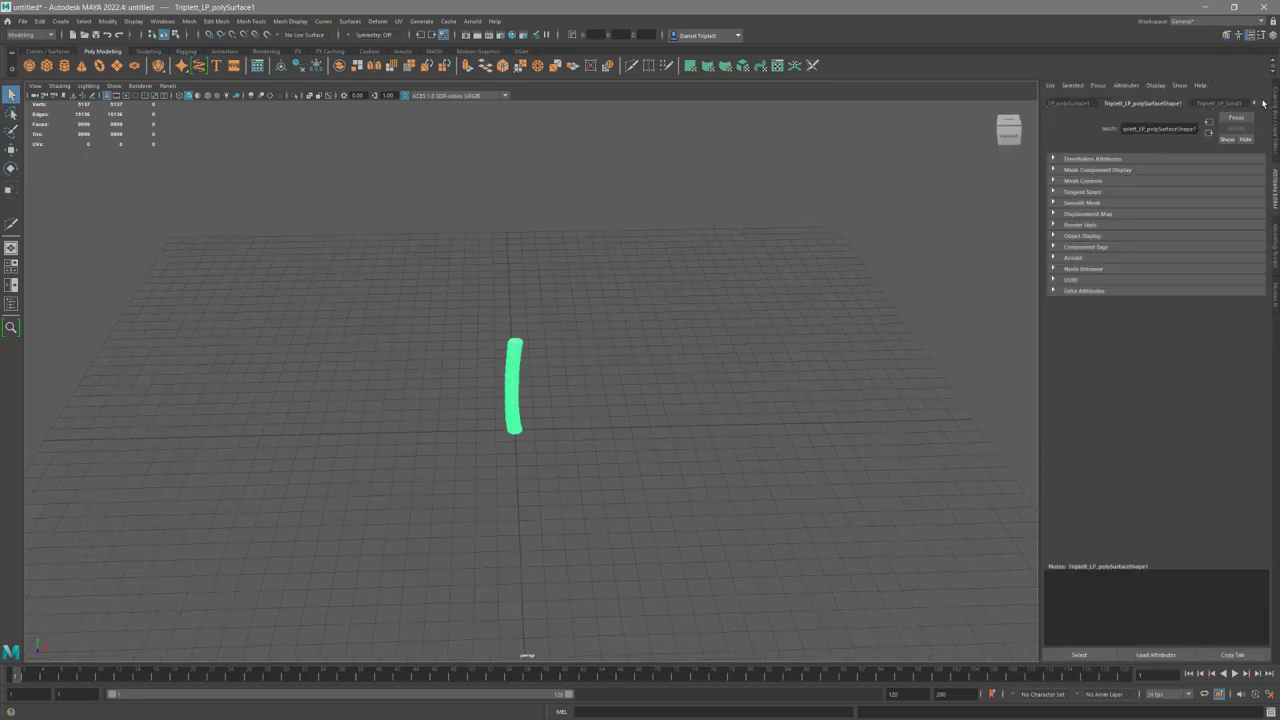
pyautogui.click(1232, 104)
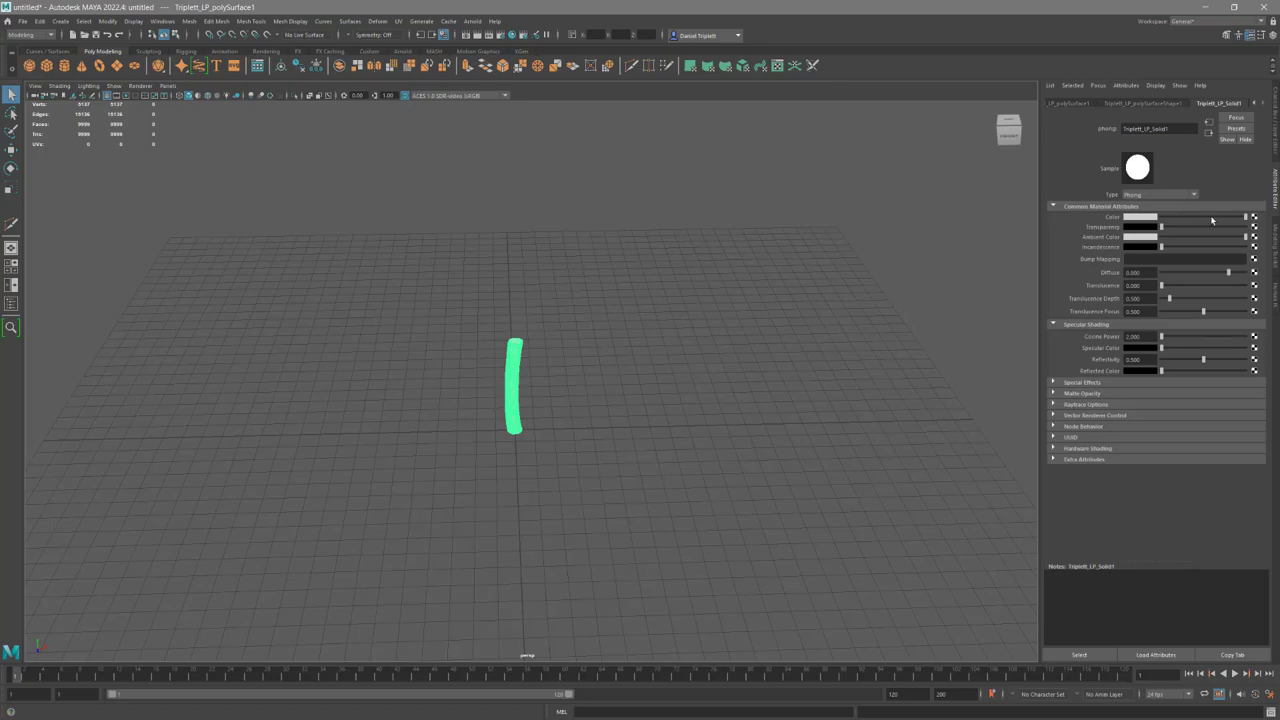
pyautogui.moveTo(1241, 217); pyautogui.dragTo(1161, 237)
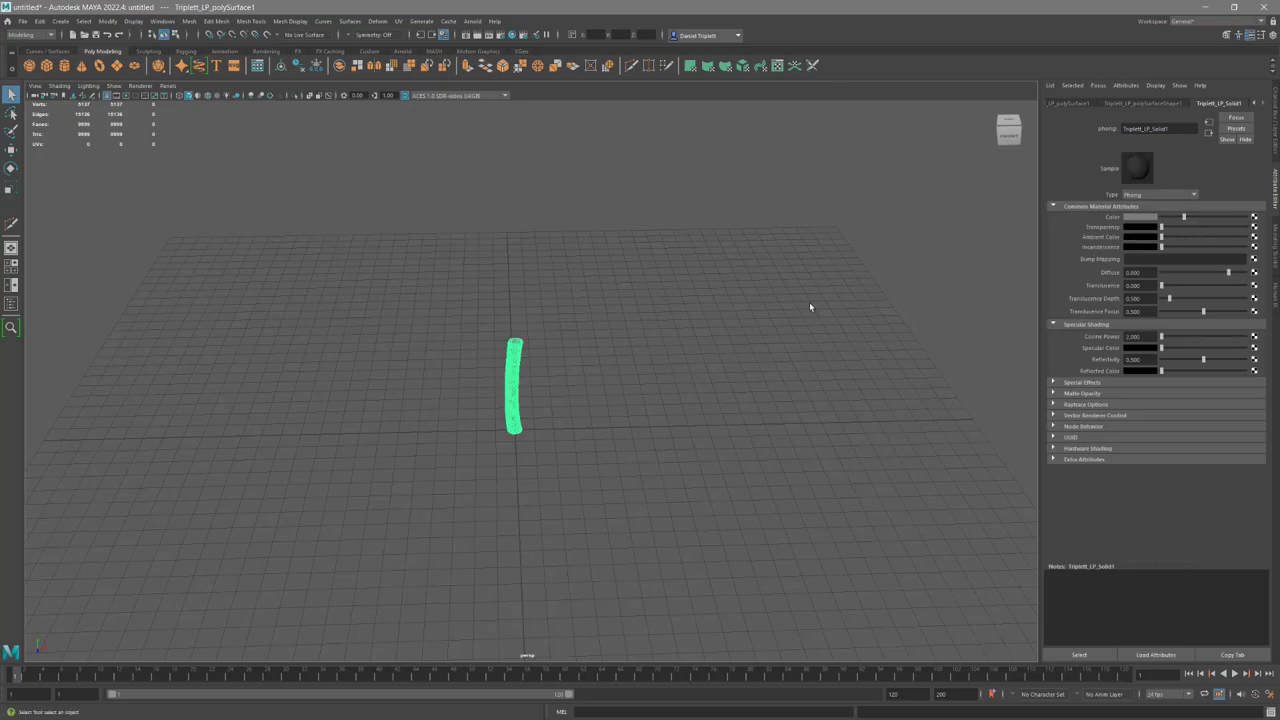
# Deselect the branch and examine its curvature, length and cut ends from the front and from above.
pyautogui.keyDown('alt'); pyautogui.moveTo(486, 400); pyautogui.dragTo(1165, 421, button='right'); pyautogui.keyUp('alt')
pyautogui.click(692, 336)
pyautogui.keyDown('alt'); pyautogui.moveTo(692, 336); pyautogui.dragTo(610, 340); pyautogui.keyUp('alt')
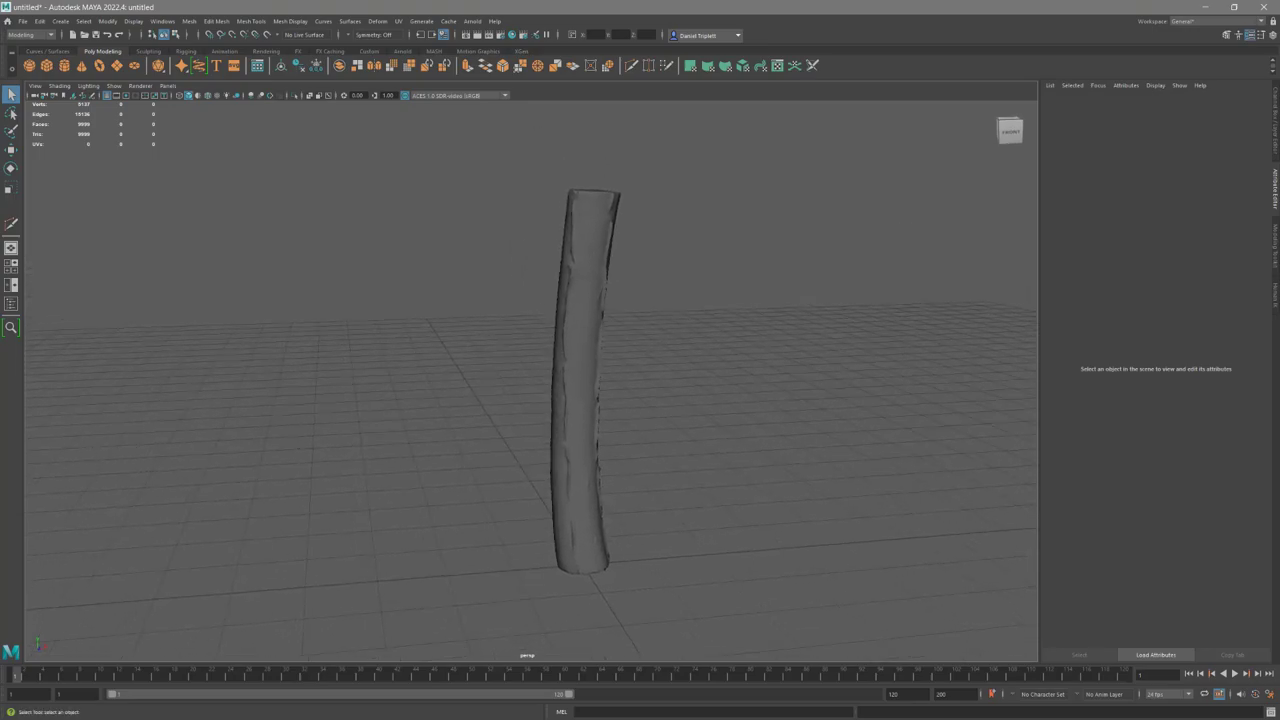
pyautogui.keyDown('alt'); pyautogui.moveTo(620, 210); pyautogui.dragTo(592, 229); pyautogui.keyUp('alt')
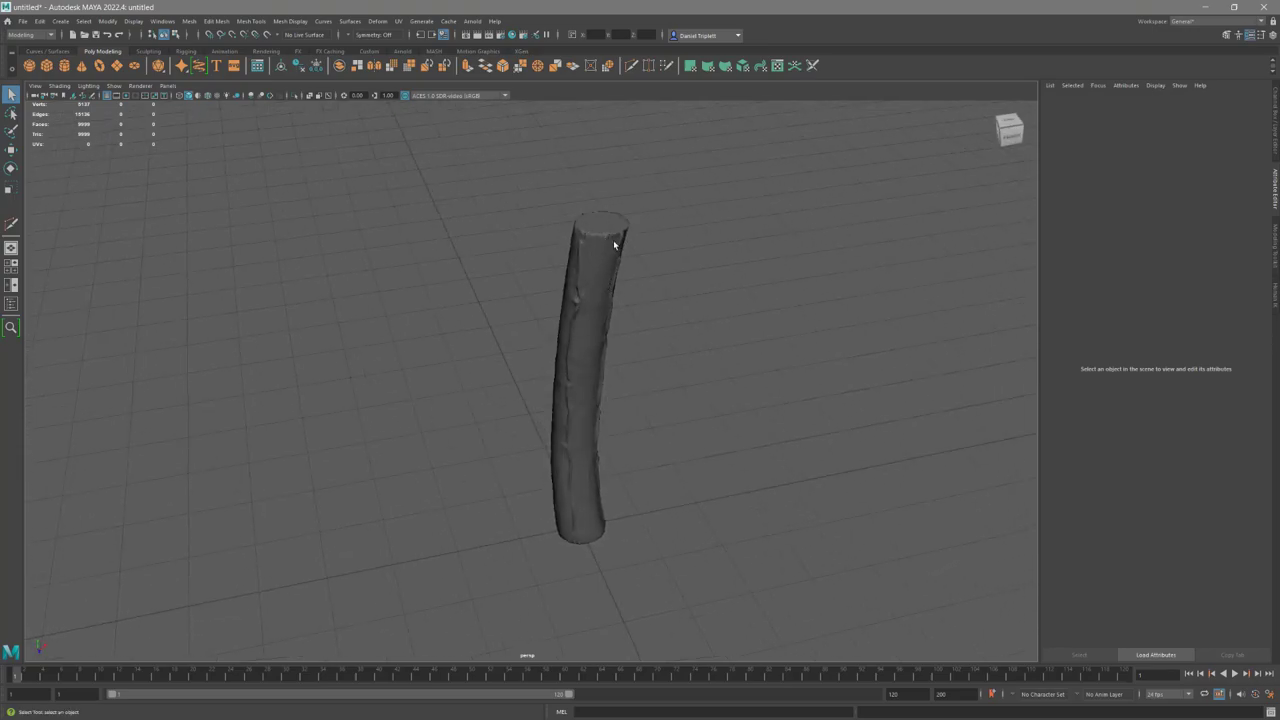
pyautogui.keyDown('alt'); pyautogui.moveTo(615, 410); pyautogui.dragTo(605, 260); pyautogui.keyUp('alt')
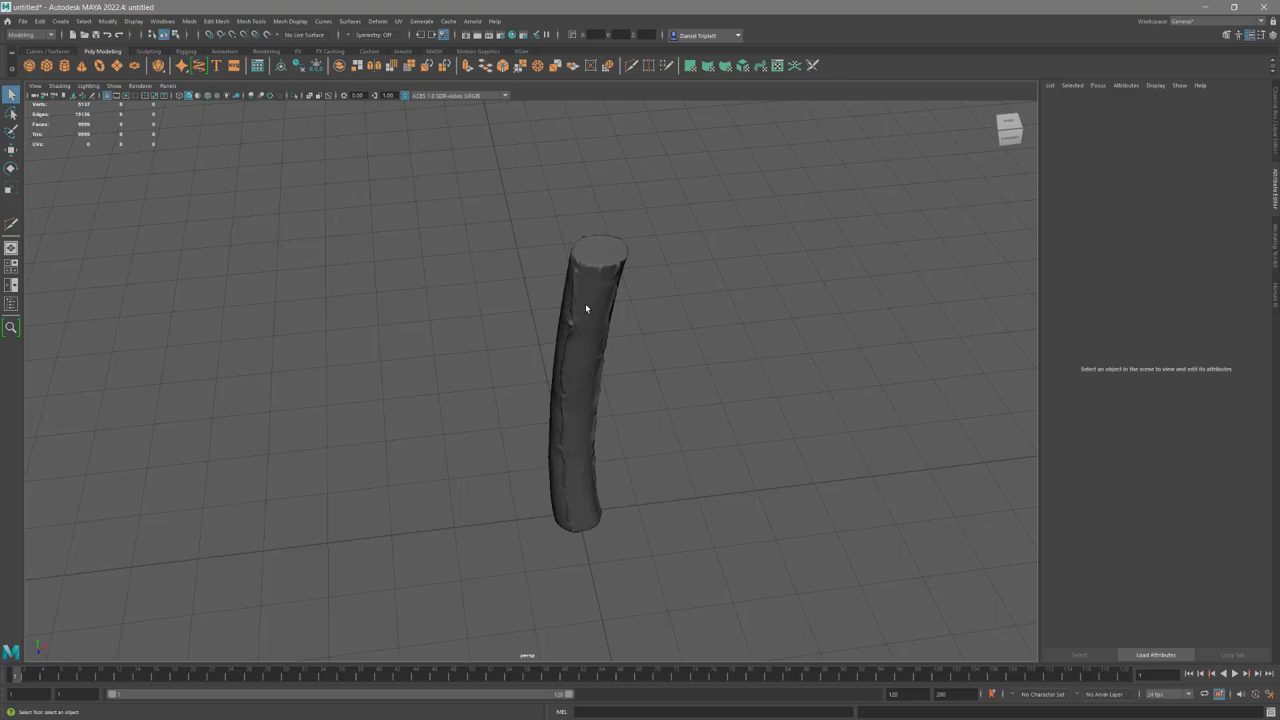
pyautogui.moveTo(592, 332)
pyautogui.keyDown('alt'); pyautogui.mouseDown()
pyautogui.moveTo(594, 300)
pyautogui.moveTo(603, 330)
pyautogui.mouseUp(); pyautogui.keyUp('alt')
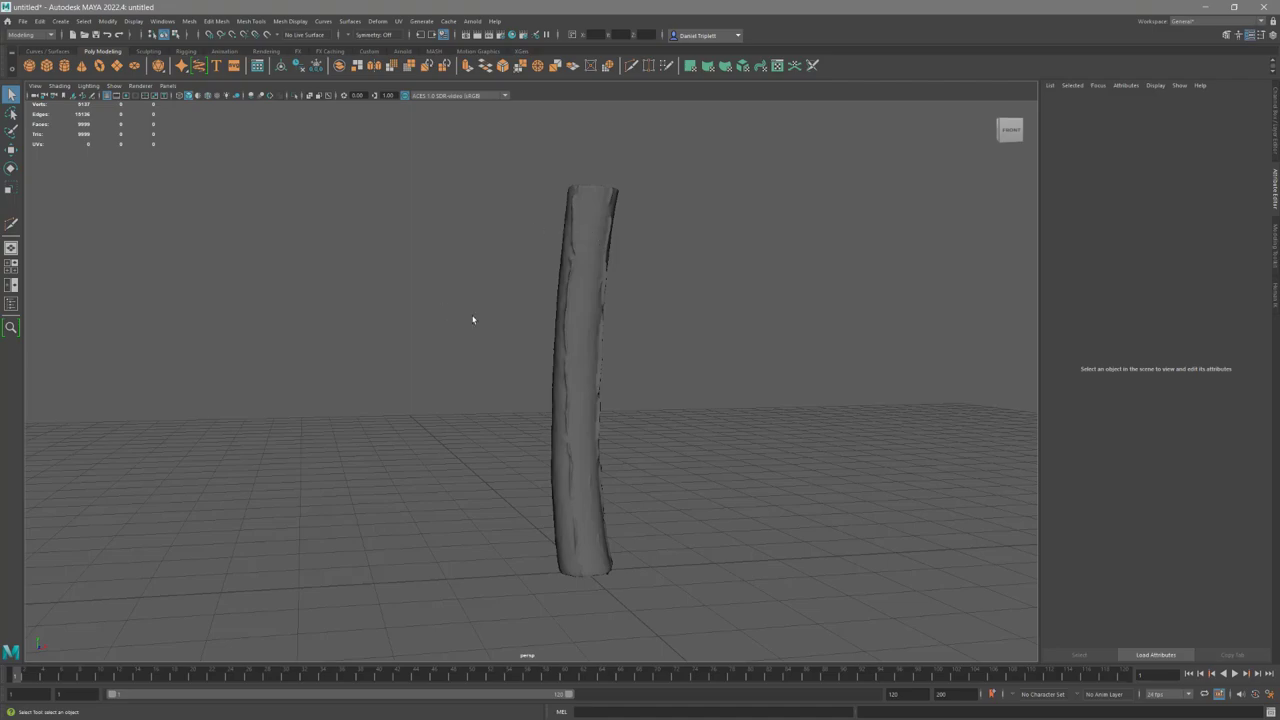
# Create a polygon cylinder at the origin and set its axis subdivisions to 100.
pyautogui.click(64, 66)
pyautogui.scroll(-2, 544, 138)
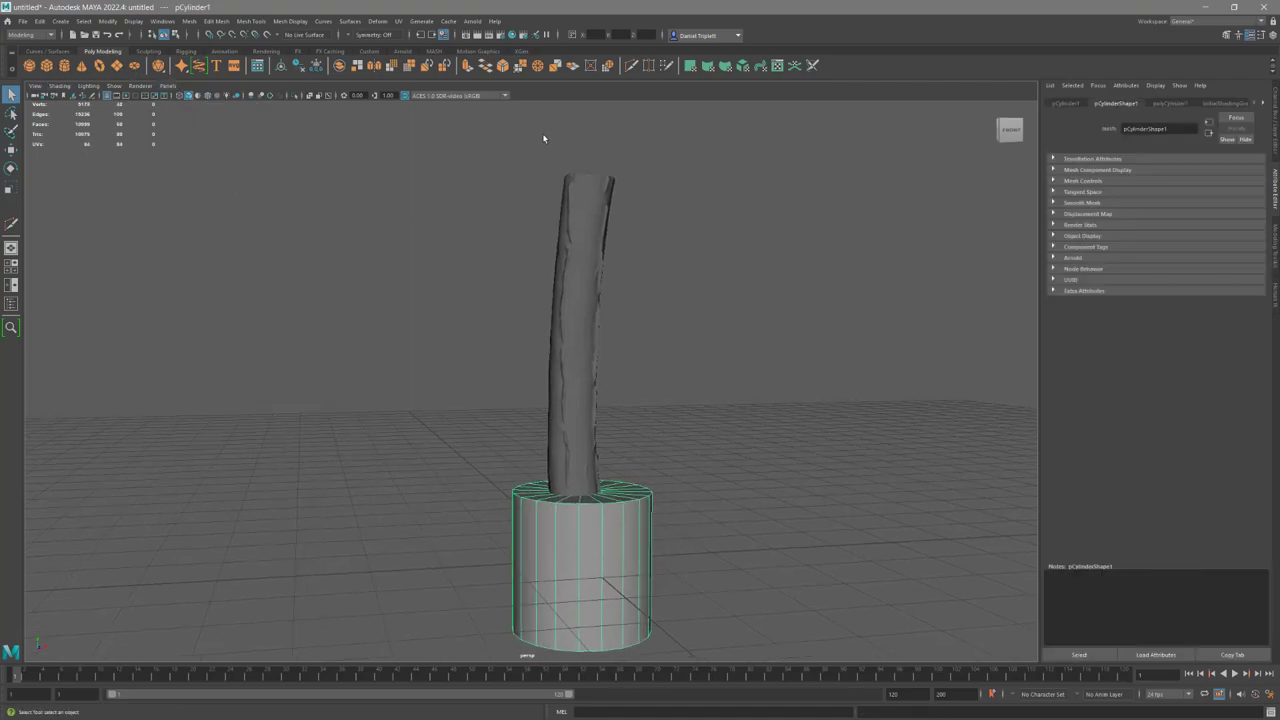
pyautogui.click(1274, 112)
pyautogui.click(1170, 220)
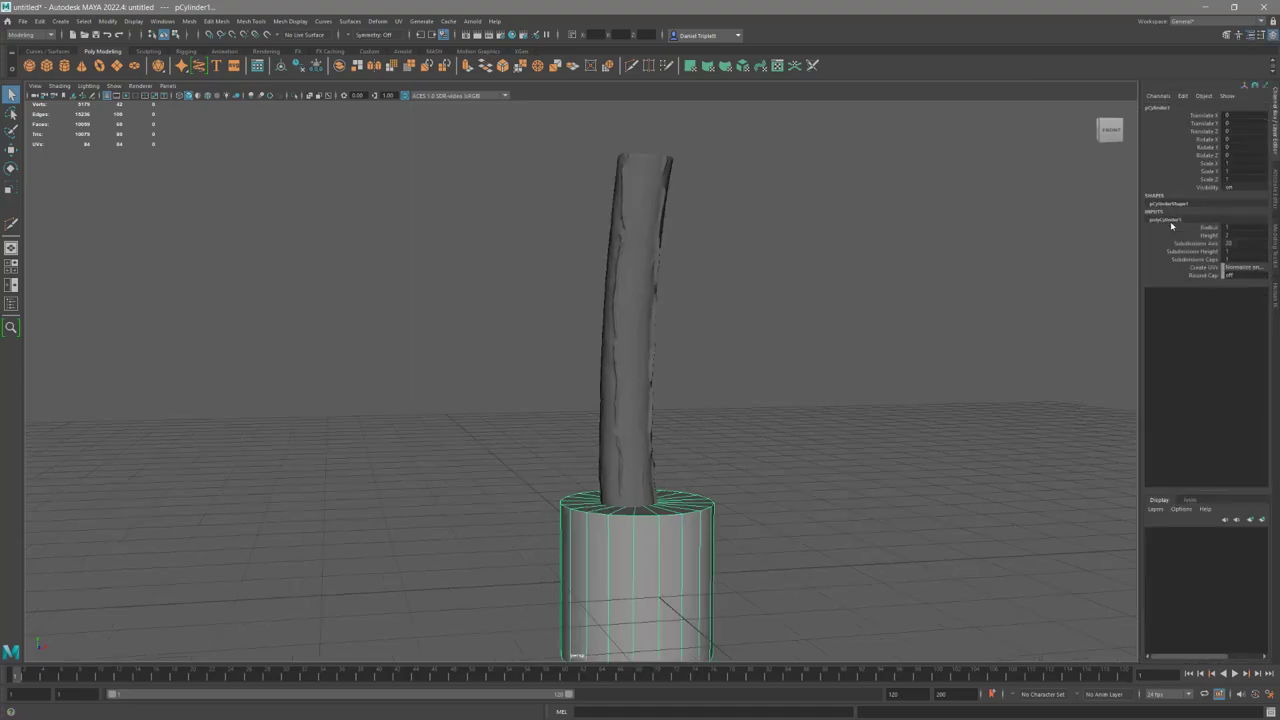
pyautogui.doubleClick(1228, 243)
pyautogui.write('8')
pyautogui.press('Return')
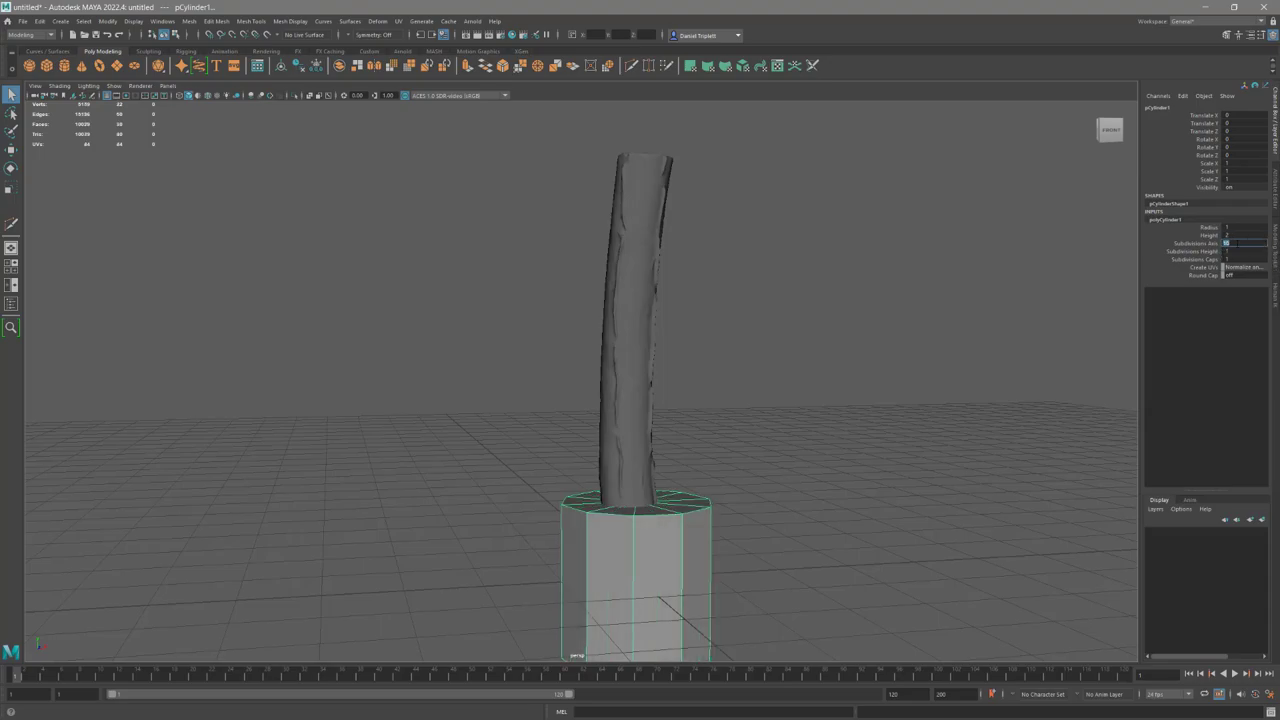
pyautogui.write('100')
pyautogui.press('Return')
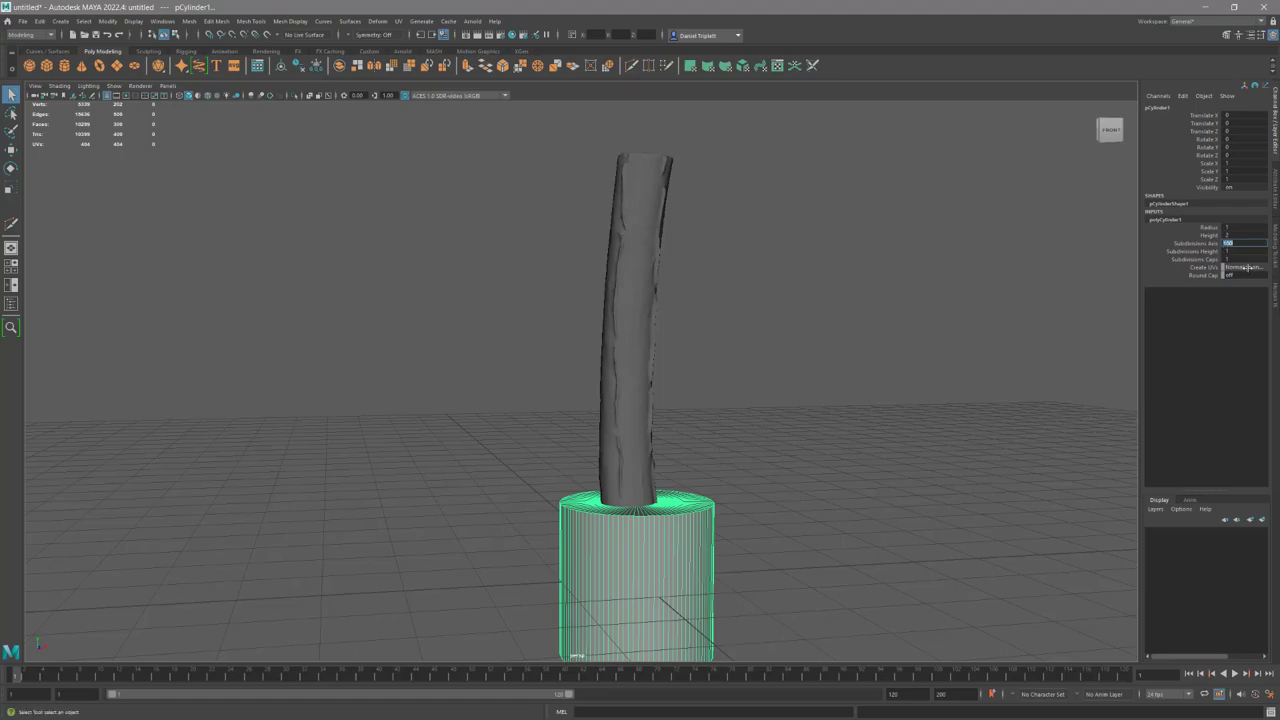
# Set the cylinder's height to 5 and its radius to 0.25.
pyautogui.click(1231, 235)
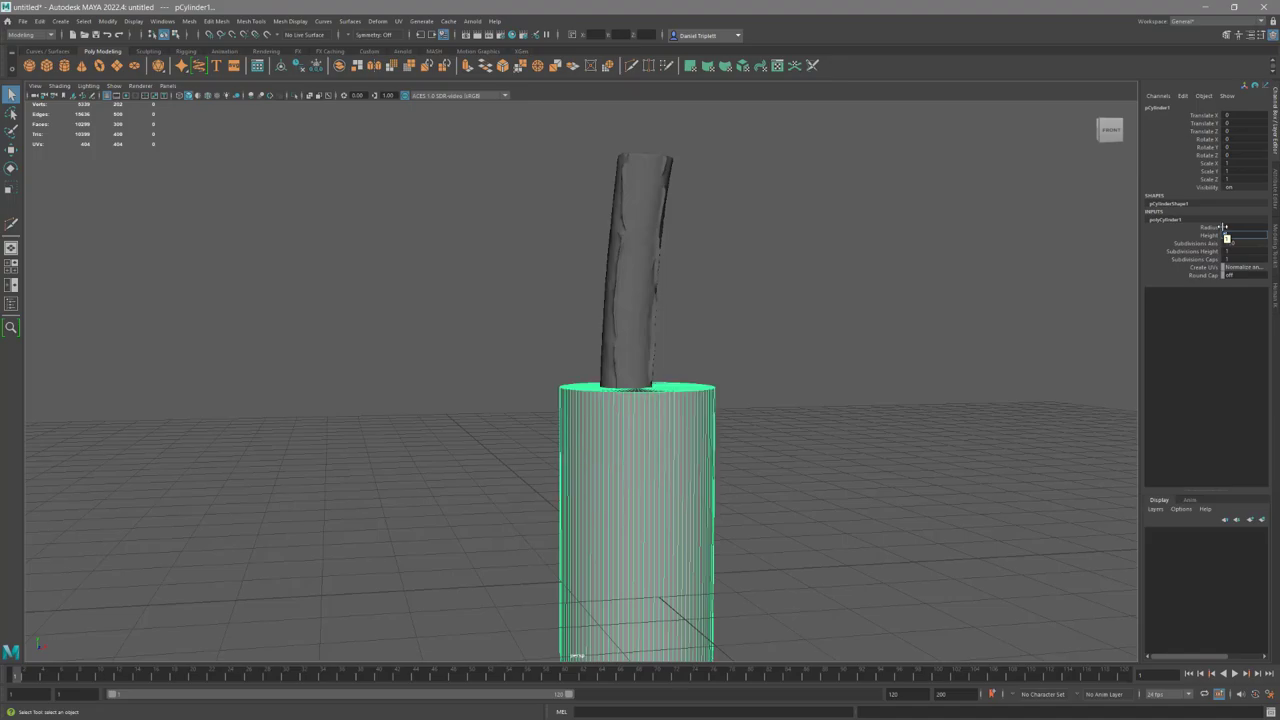
pyautogui.moveTo(704, 416); pyautogui.dragTo(760, 362, button='middle')
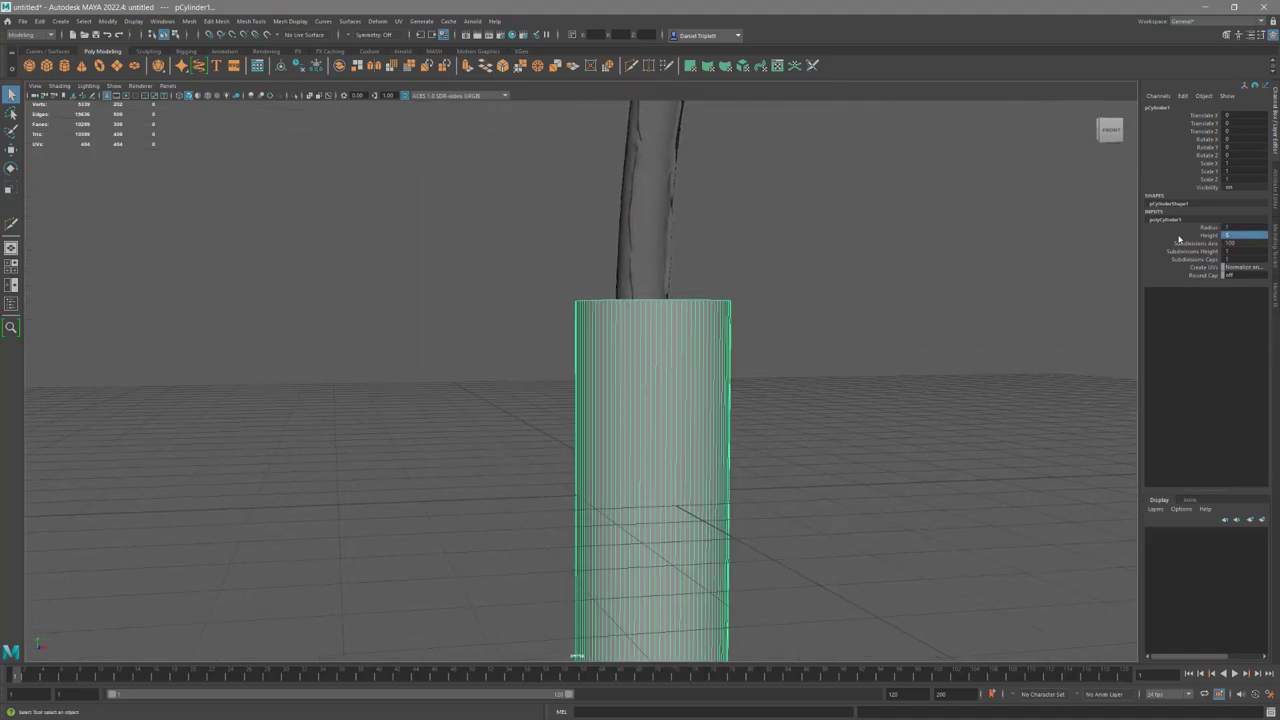
pyautogui.click(1240, 227)
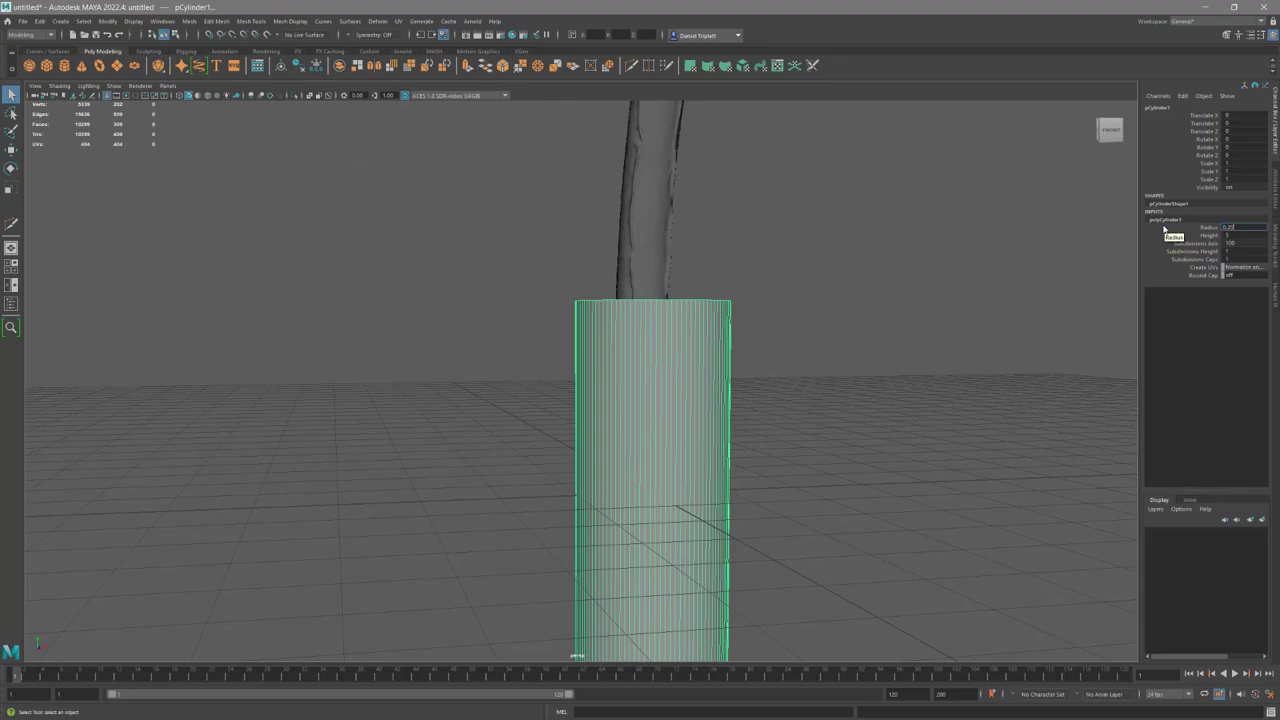
pyautogui.write('0.05')
pyautogui.press('Return')
# Move the cylinder up along Y to about 2.8 so it sits midway along the scanned branch.
pyautogui.keyDown('alt'); pyautogui.moveTo(468, 246); pyautogui.dragTo(770, 430); pyautogui.keyUp('alt')
pyautogui.keyDown('alt'); pyautogui.moveTo(950, 370); pyautogui.dragTo(732, 429); pyautogui.keyUp('alt')
pyautogui.press('e')
pyautogui.press('w')
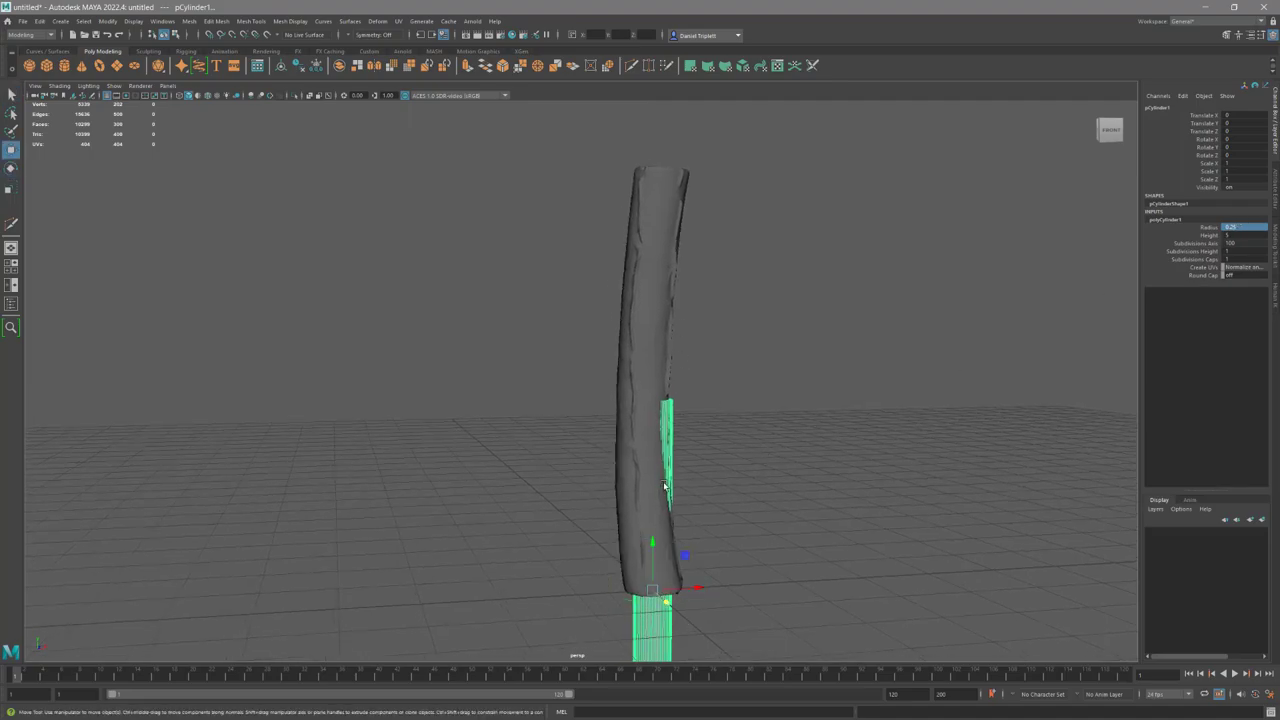
pyautogui.moveTo(652, 549); pyautogui.dragTo(640, 345)
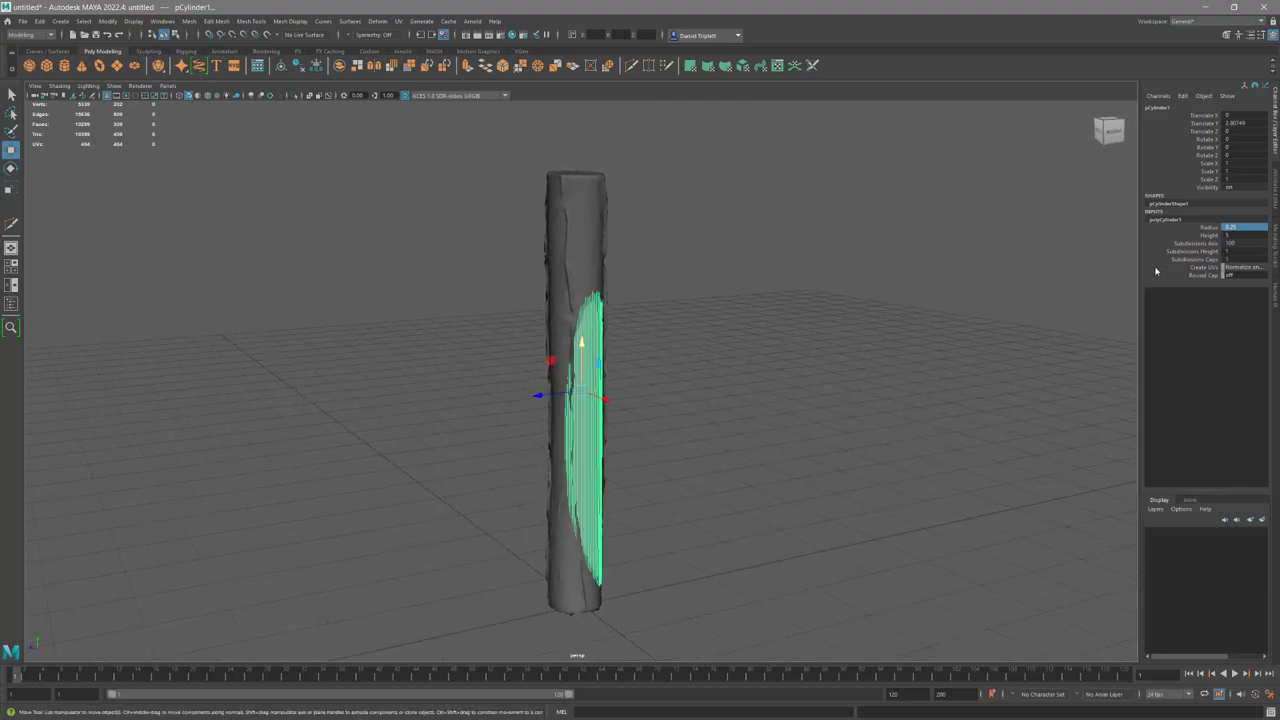
# Set the cylinder's height subdivisions to 100 and compare the resulting grid with the branch.
pyautogui.click(1238, 251)
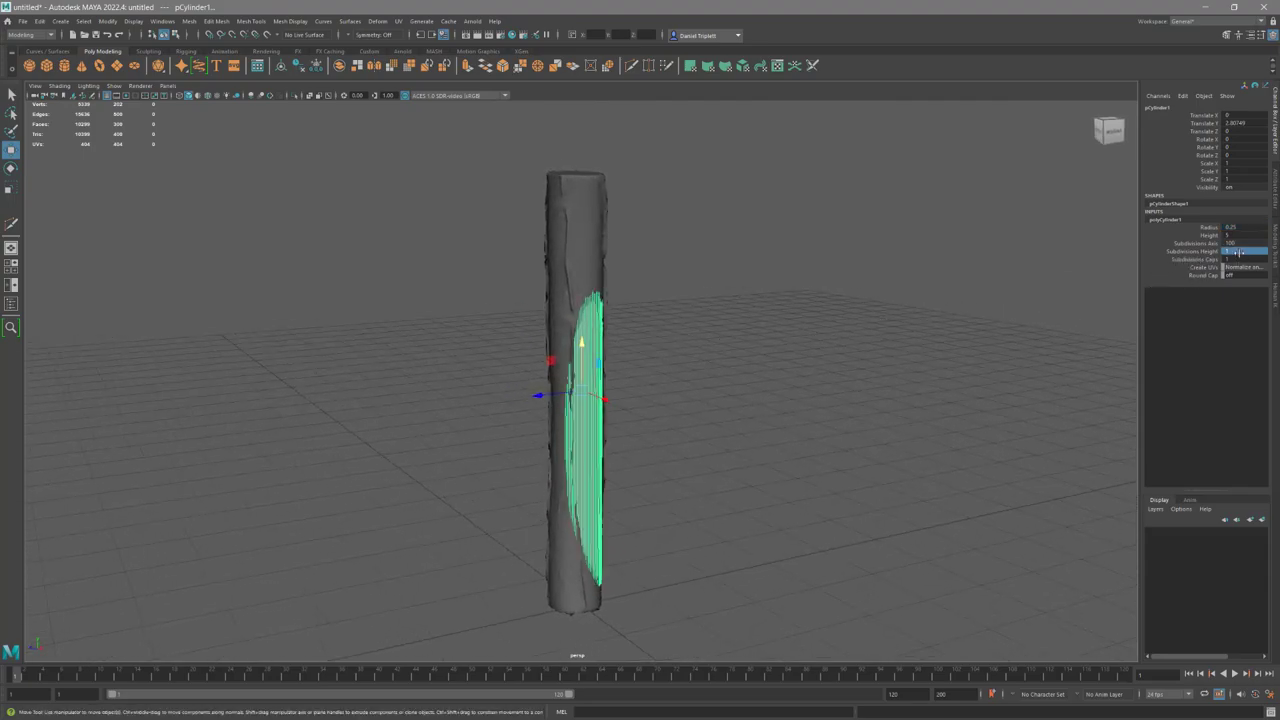
pyautogui.keyDown('alt'); pyautogui.moveTo(650, 423); pyautogui.dragTo(1058, 456, button='right'); pyautogui.keyUp('alt')
pyautogui.keyDown('alt'); pyautogui.moveTo(1058, 456); pyautogui.dragTo(910, 442); pyautogui.keyUp('alt')
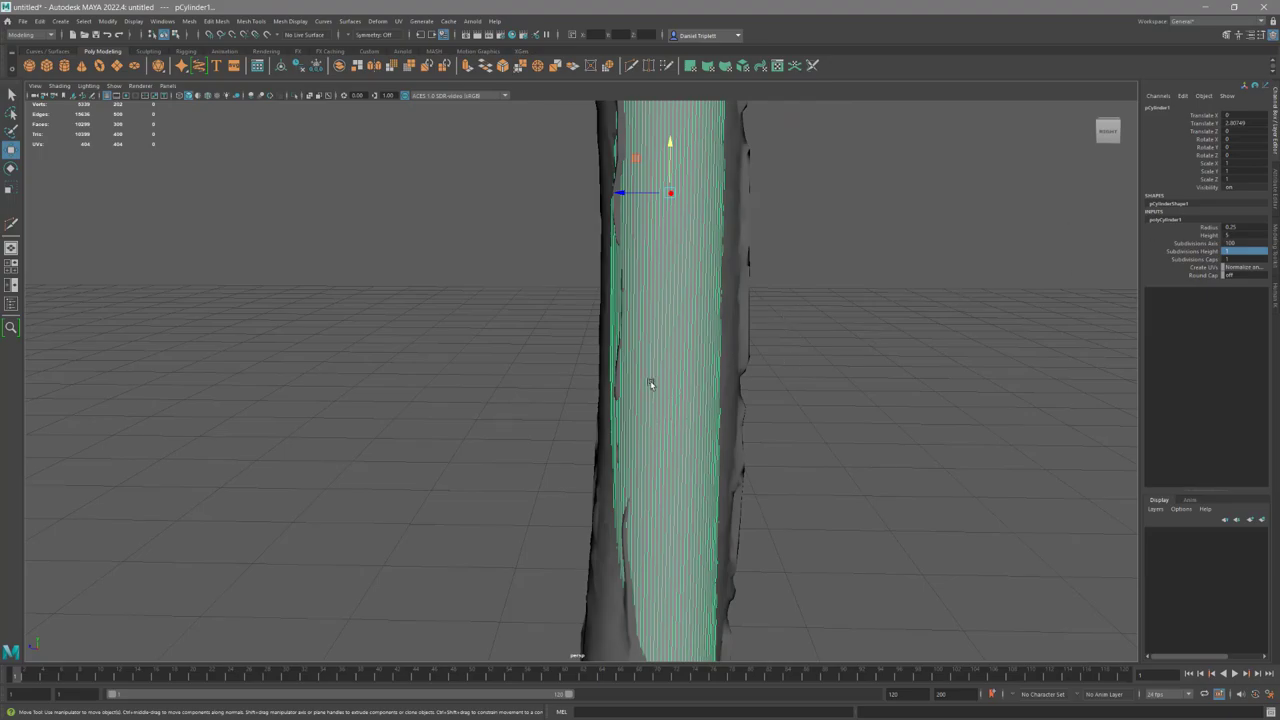
pyautogui.keyDown('alt'); pyautogui.moveTo(664, 380); pyautogui.dragTo(671, 366); pyautogui.keyUp('alt')
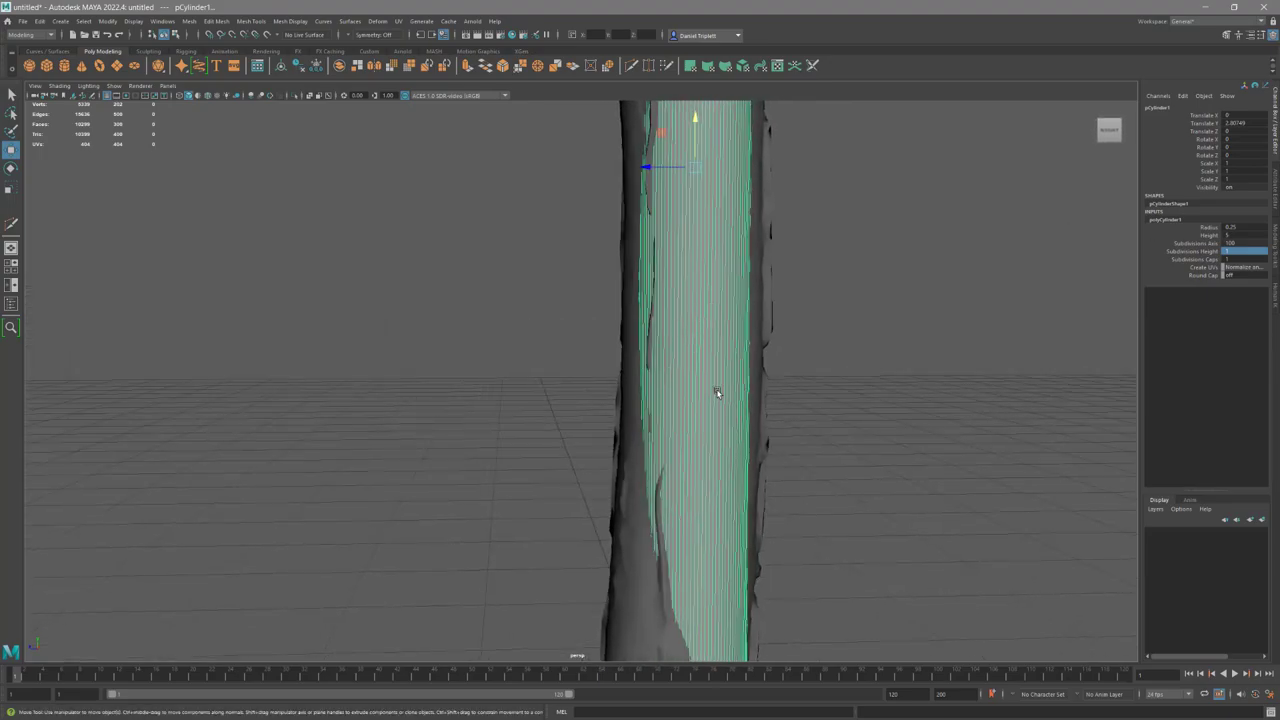
pyautogui.keyDown('alt'); pyautogui.moveTo(724, 384); pyautogui.dragTo(689, 391); pyautogui.keyUp('alt')
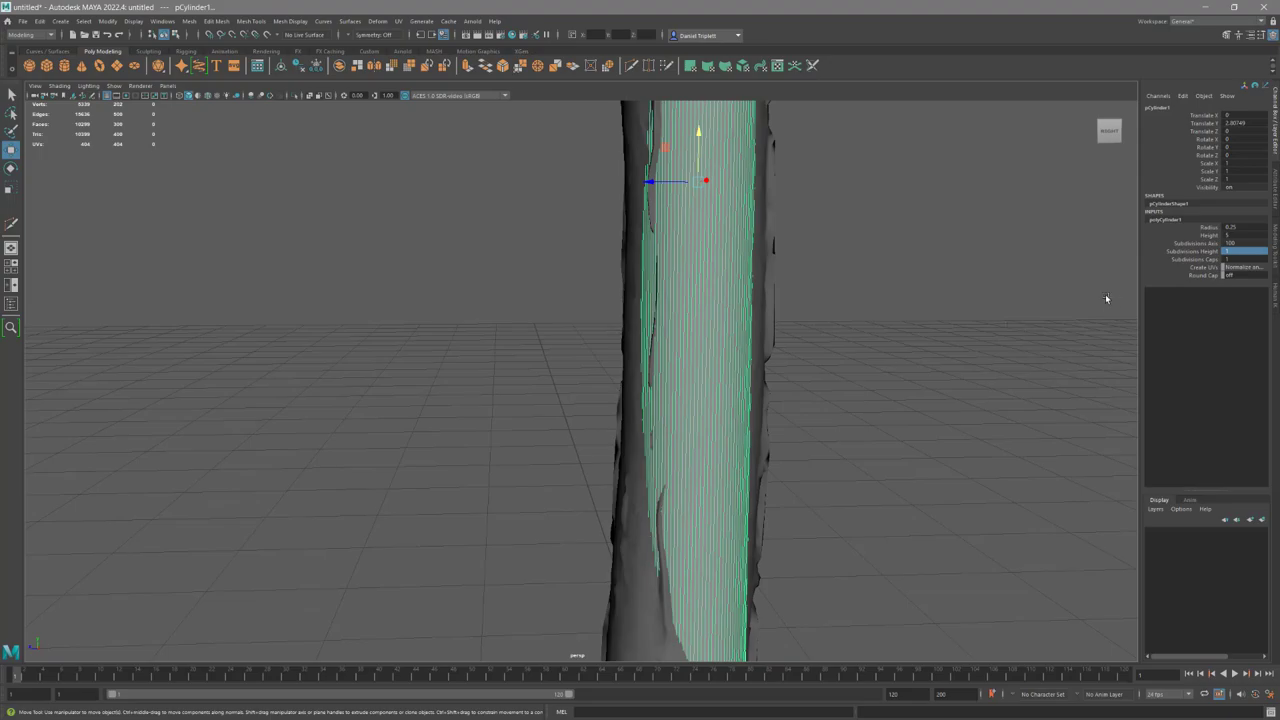
pyautogui.click(1237, 250)
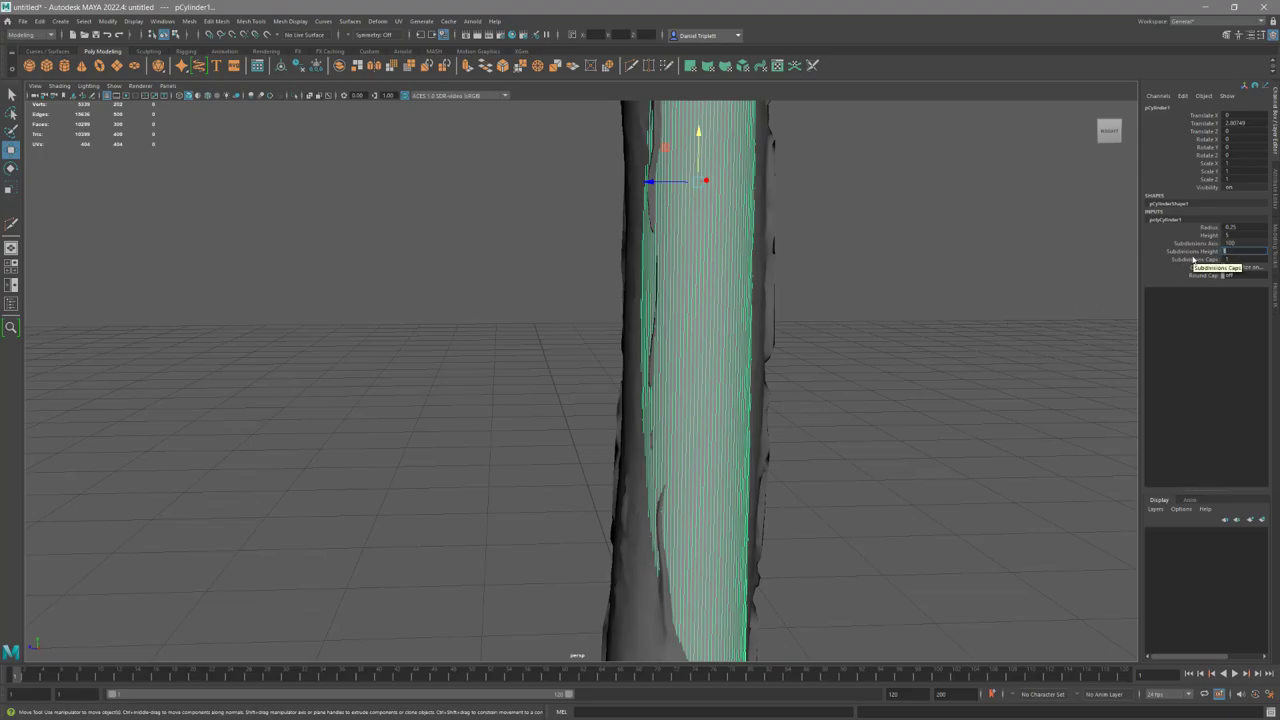
pyautogui.write('100')
pyautogui.press('Return')
pyautogui.keyDown('alt'); pyautogui.moveTo(920, 314); pyautogui.dragTo(903, 473); pyautogui.keyUp('alt')
pyautogui.keyDown('alt'); pyautogui.moveTo(903, 473); pyautogui.dragTo(911, 474, button='right'); pyautogui.keyUp('alt')
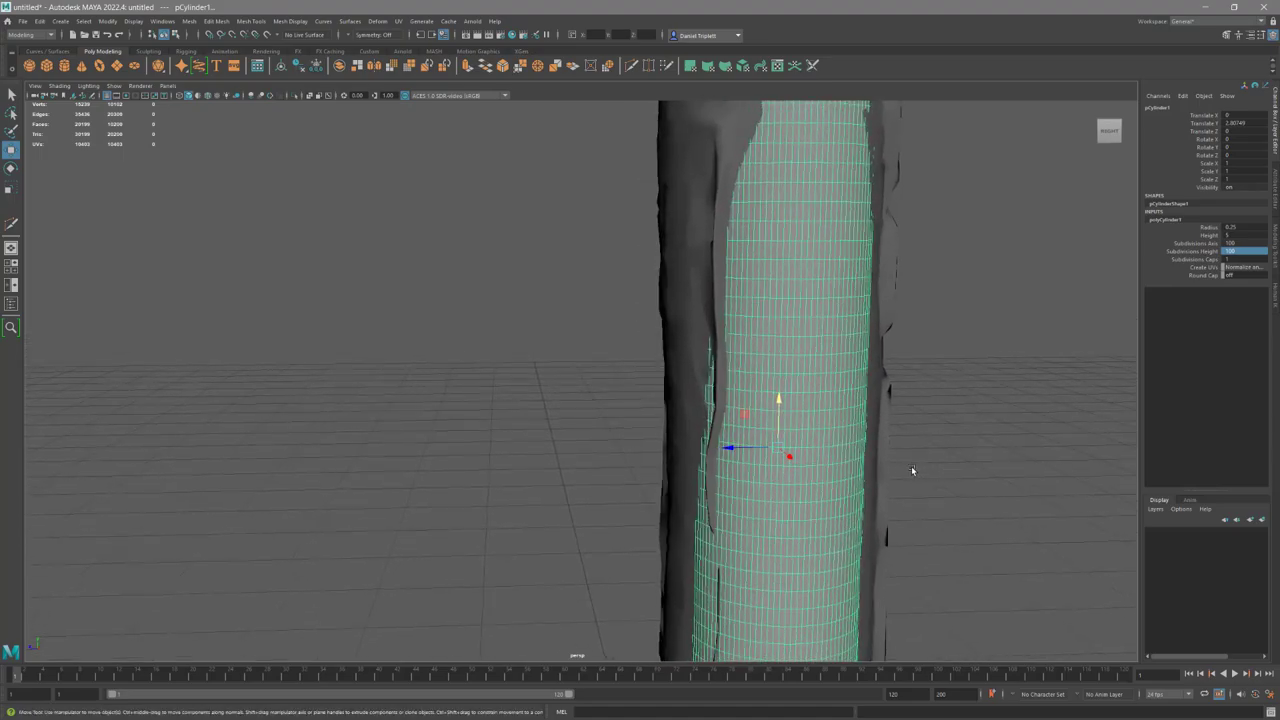
# Set the cylinder's axis subdivisions to 50 and its height subdivisions to 150.
pyautogui.doubleClick(1240, 242)
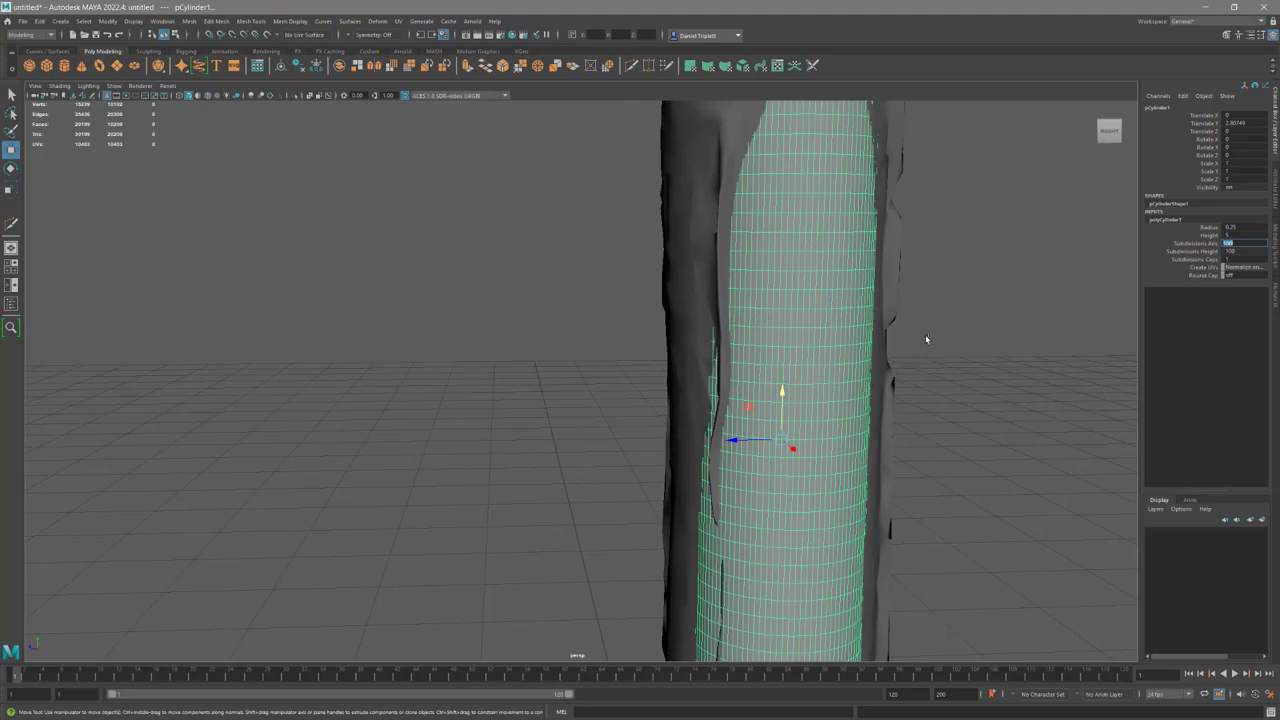
pyautogui.write('50')
pyautogui.press('Return')
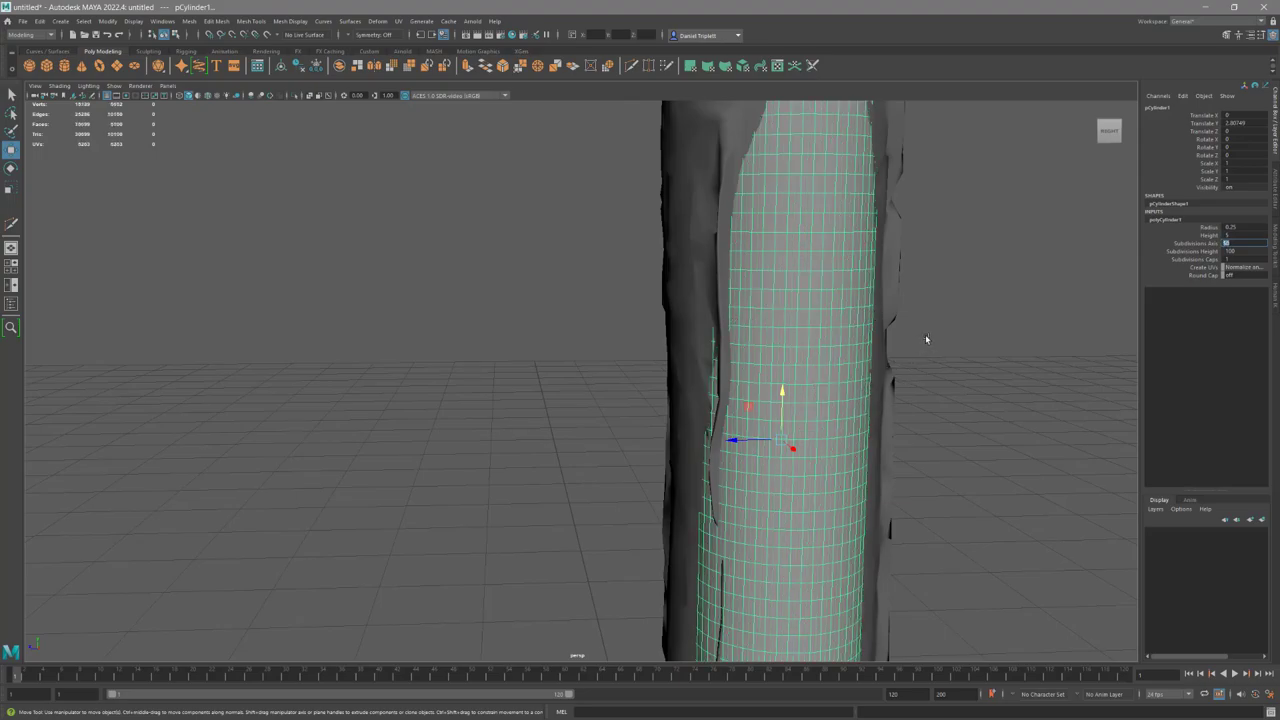
pyautogui.doubleClick(1249, 254)
pyautogui.write('150')
pyautogui.press('Return')
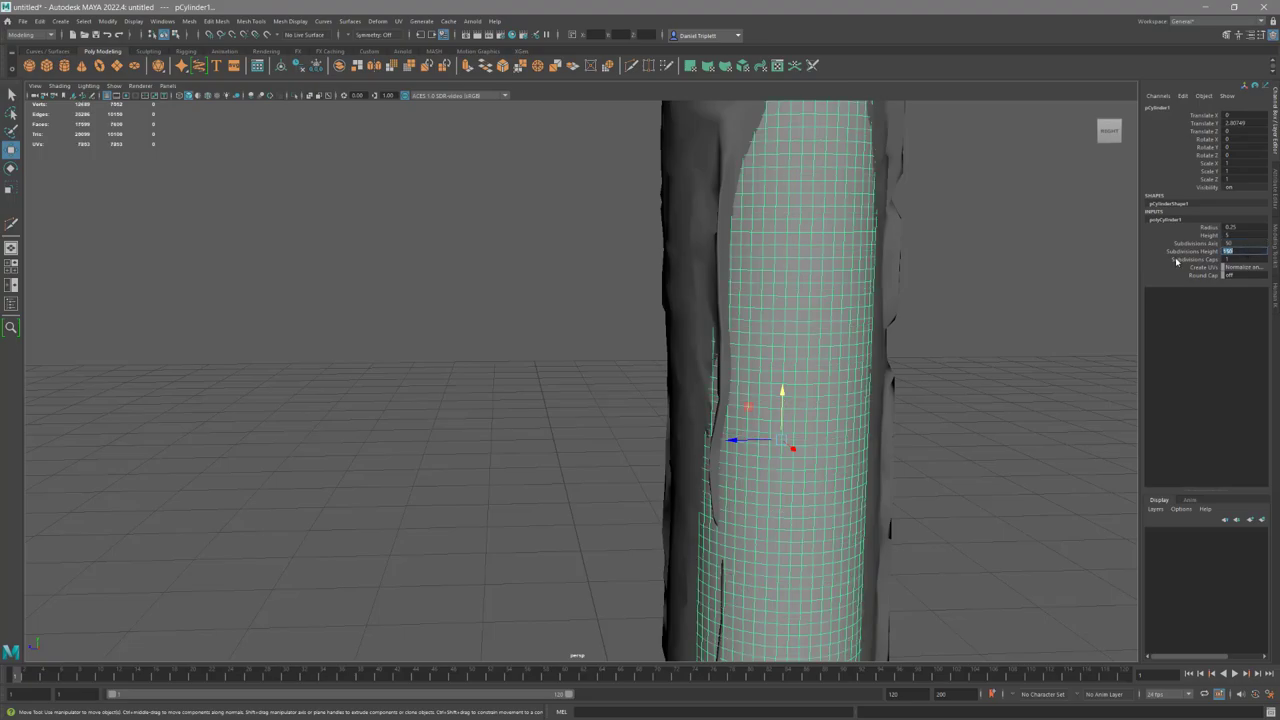
# Switch to the UV Editing workspace with the whole cylinder and branch in view.
pyautogui.scroll(-10, 838, 291)
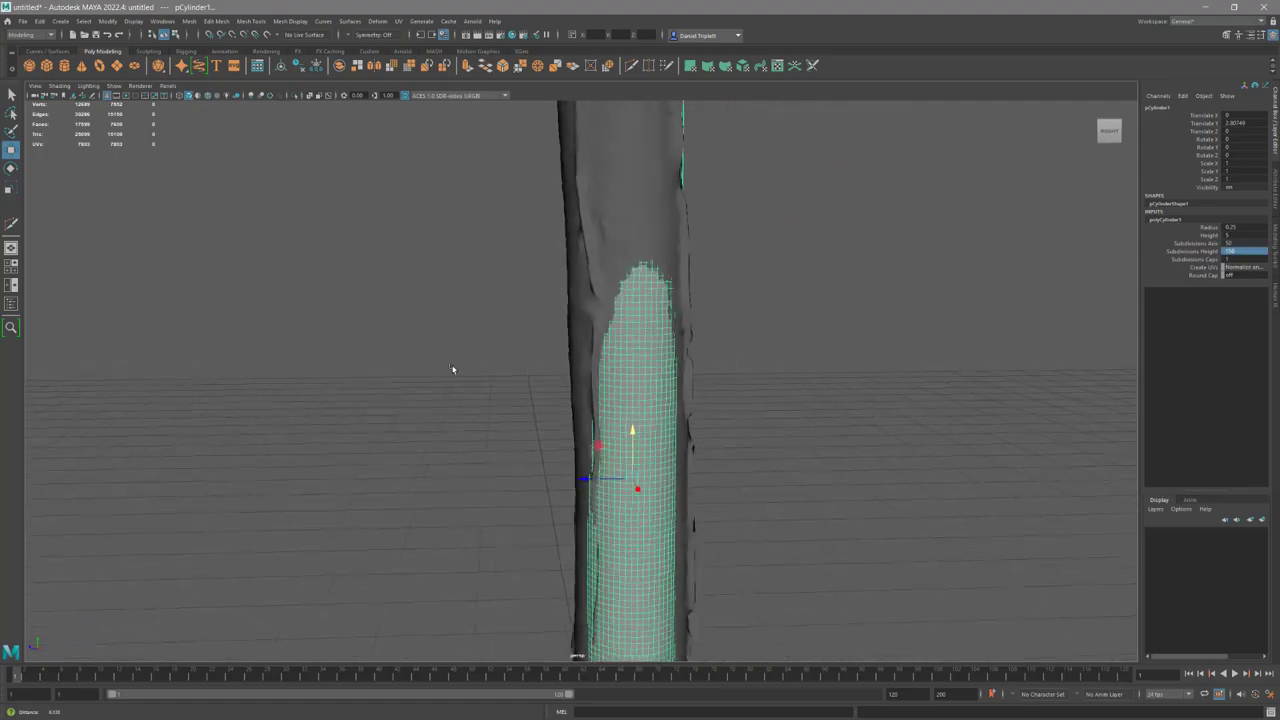
pyautogui.keyDown('alt'); pyautogui.moveTo(463, 514); pyautogui.dragTo(514, 491); pyautogui.keyUp('alt')
pyautogui.scroll(-1, 530, 487)
pyautogui.scroll(-1, 530, 487)
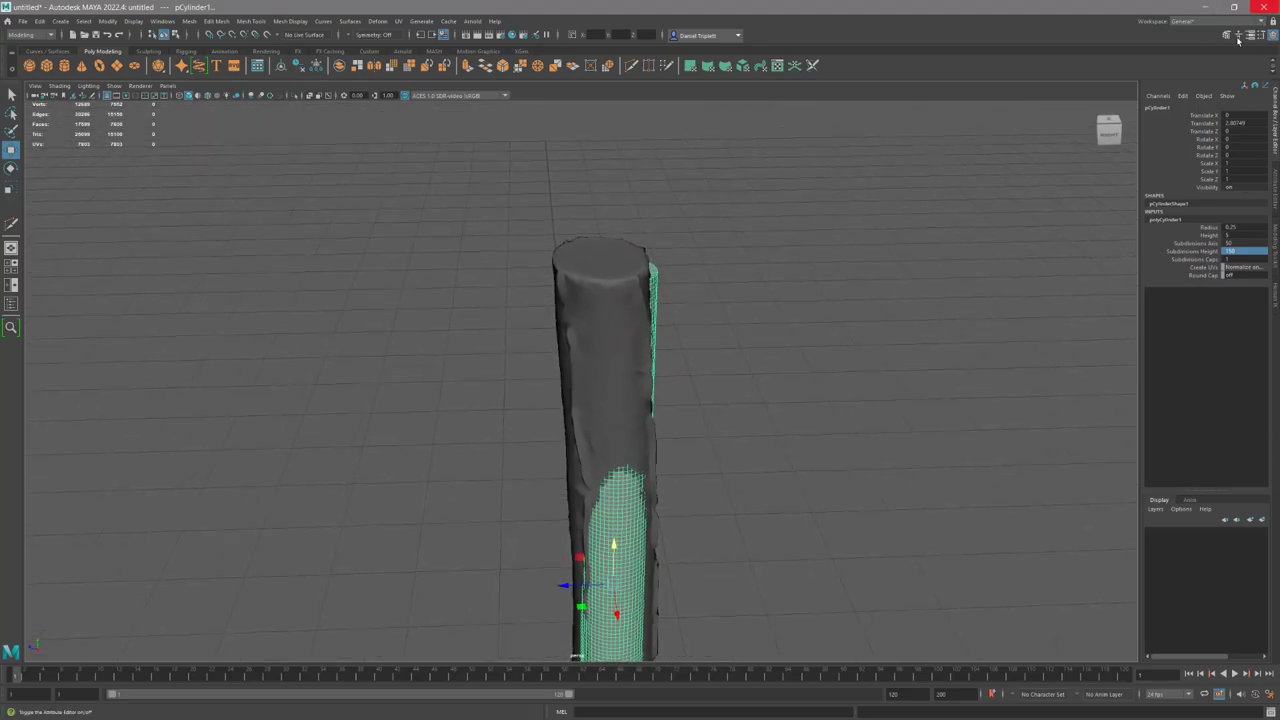
pyautogui.click(1192, 21)
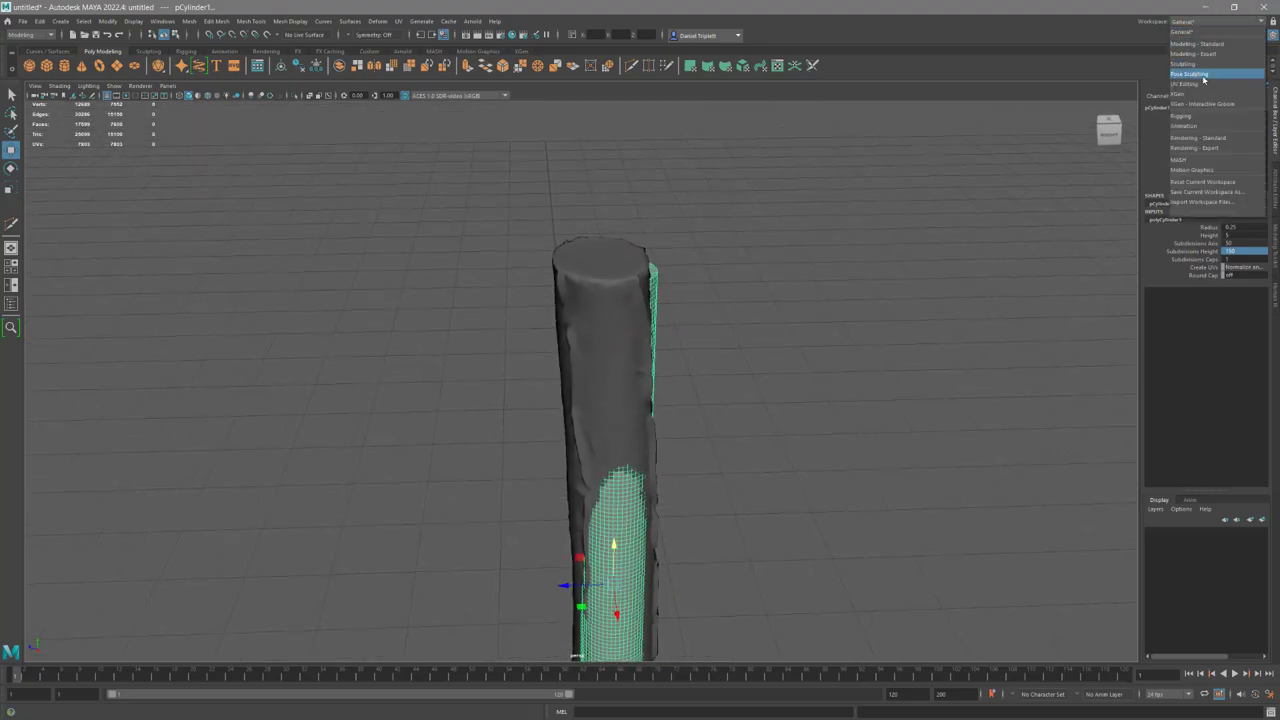
pyautogui.click(1187, 85)
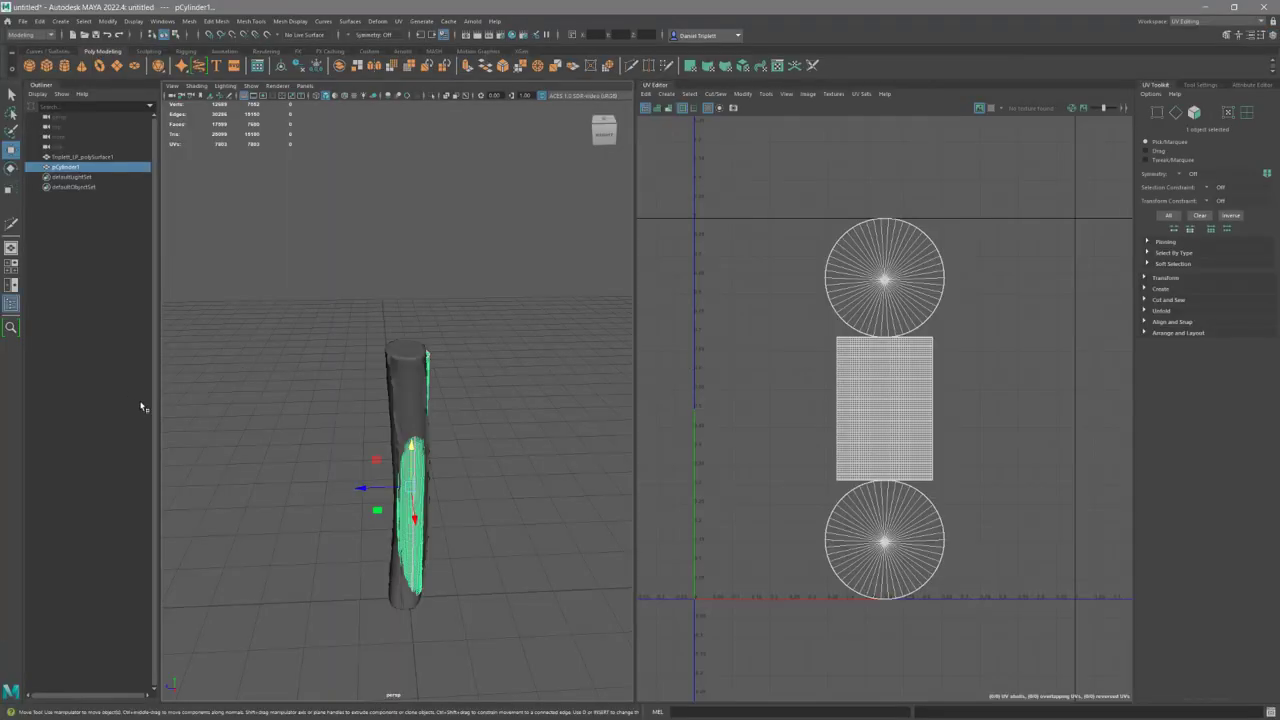
pyautogui.keyDown('alt'); pyautogui.moveTo(476, 470); pyautogui.dragTo(495, 445); pyautogui.keyUp('alt')
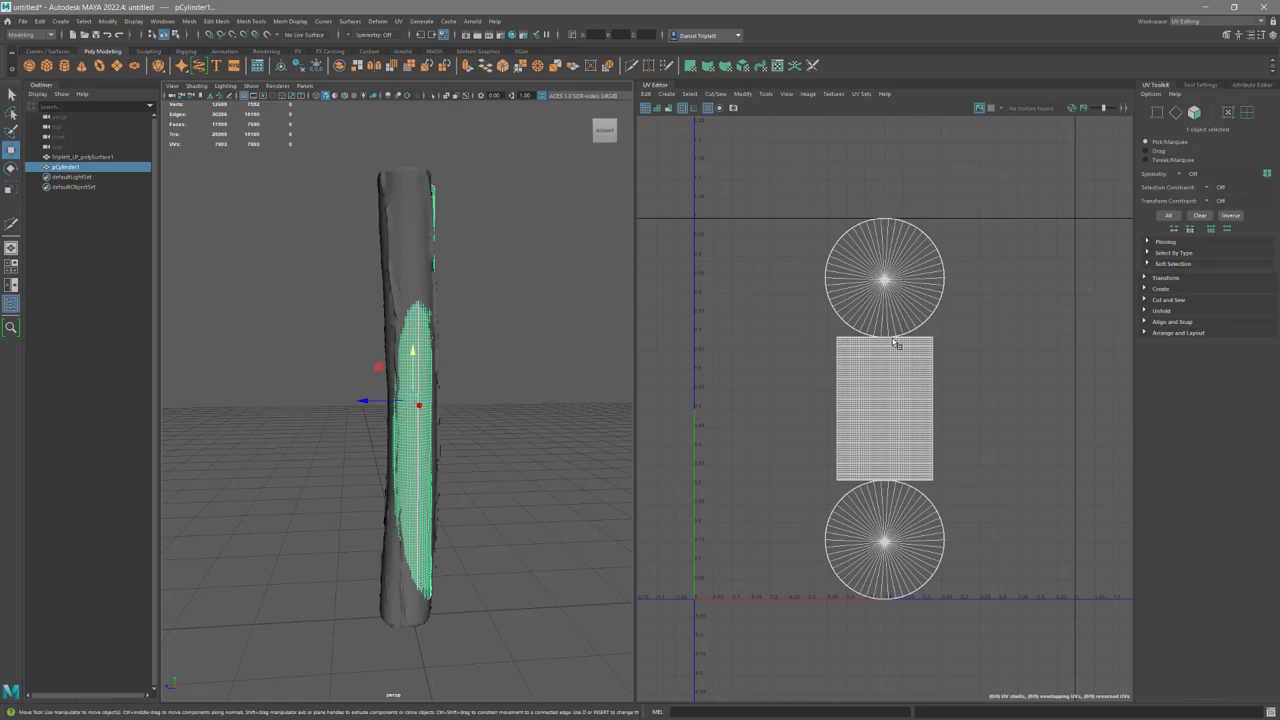
# Select the faces of both circular end-cap shells in the UV layout and delete them from the cylinder.
pyautogui.rightClick(898, 272)
pyautogui.click(898, 298)
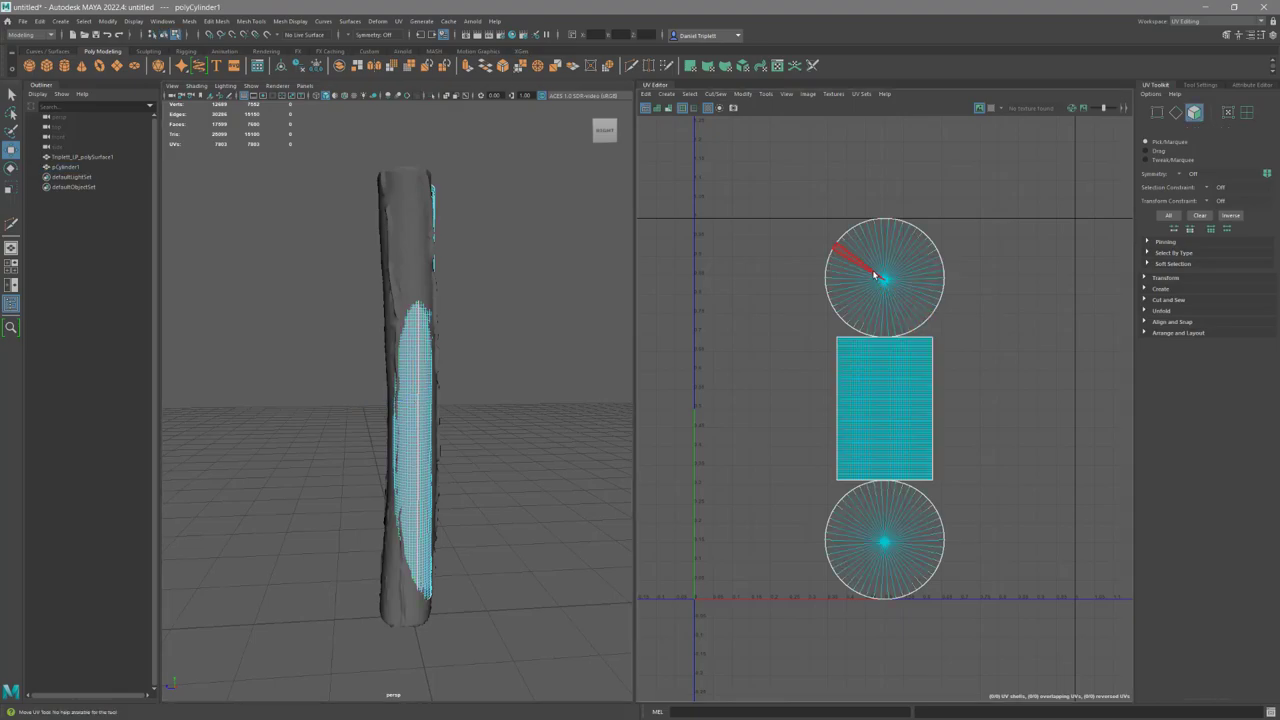
pyautogui.moveTo(838, 248); pyautogui.dragTo(948, 338)
pyautogui.keyDown('shift'); pyautogui.click(905, 562); pyautogui.keyUp('shift')
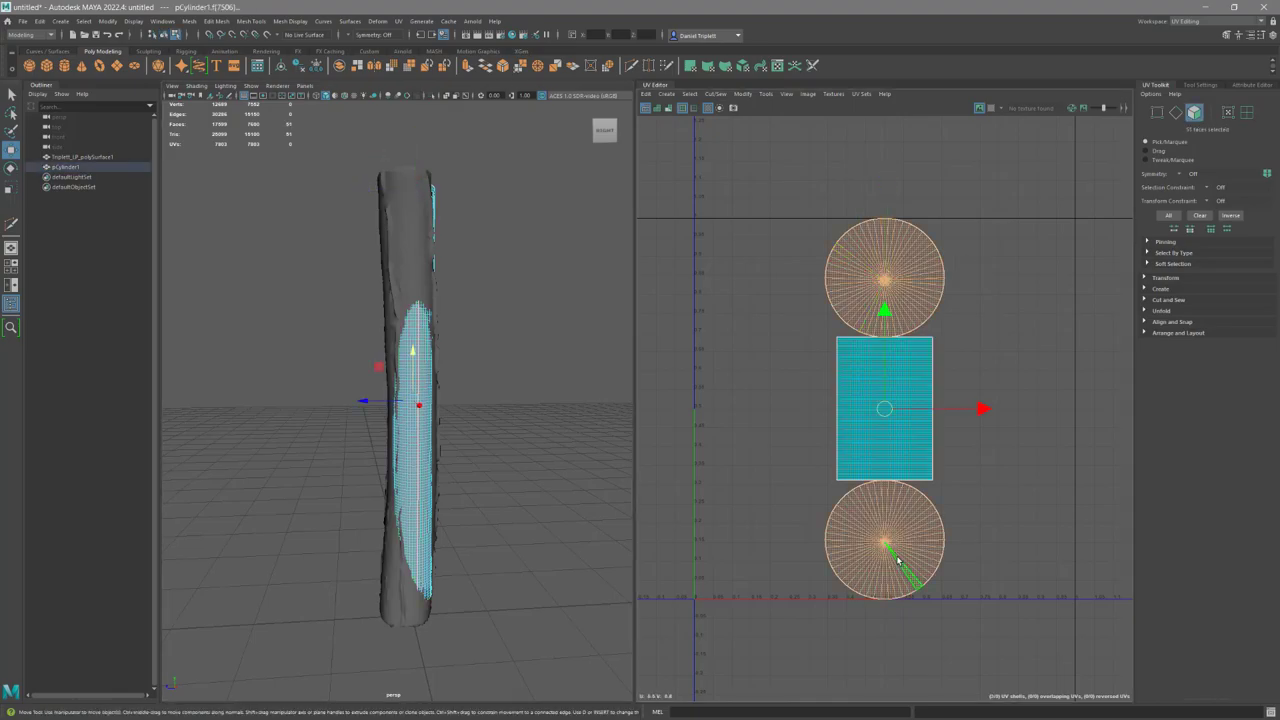
pyautogui.keyDown('alt'); pyautogui.moveTo(506, 491); pyautogui.dragTo(445, 409); pyautogui.keyUp('alt')
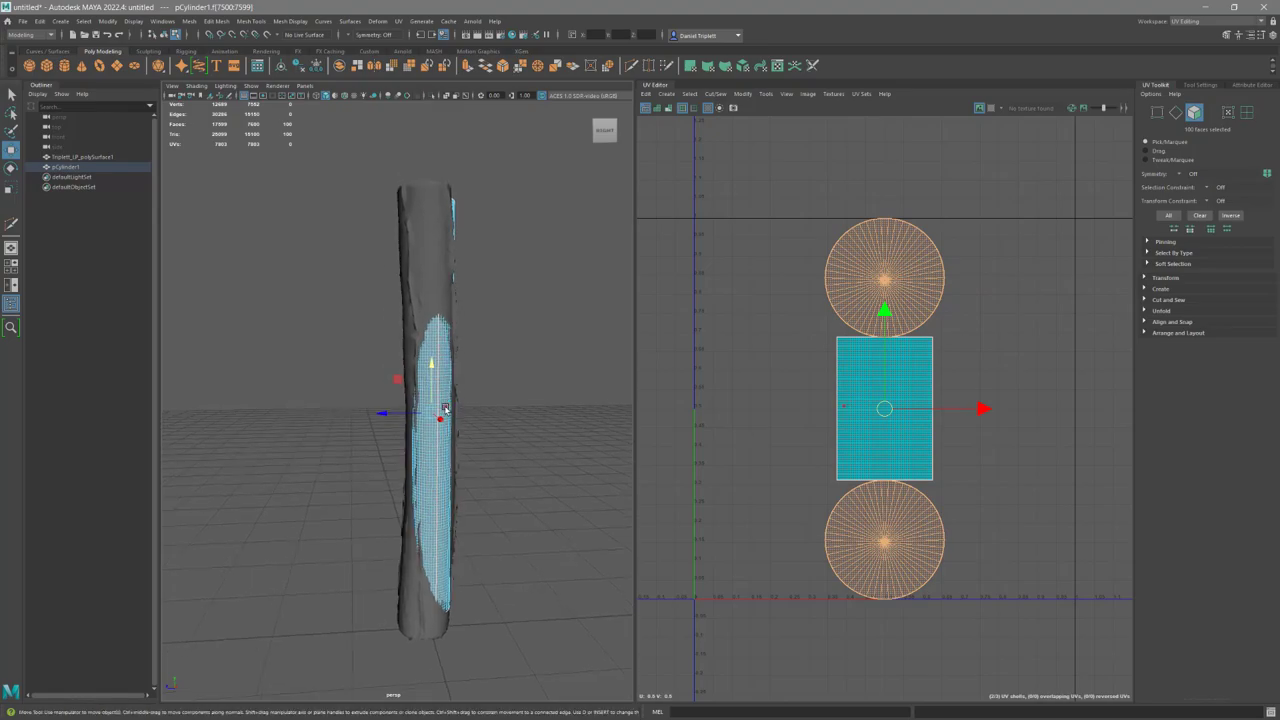
pyautogui.press('Delete')
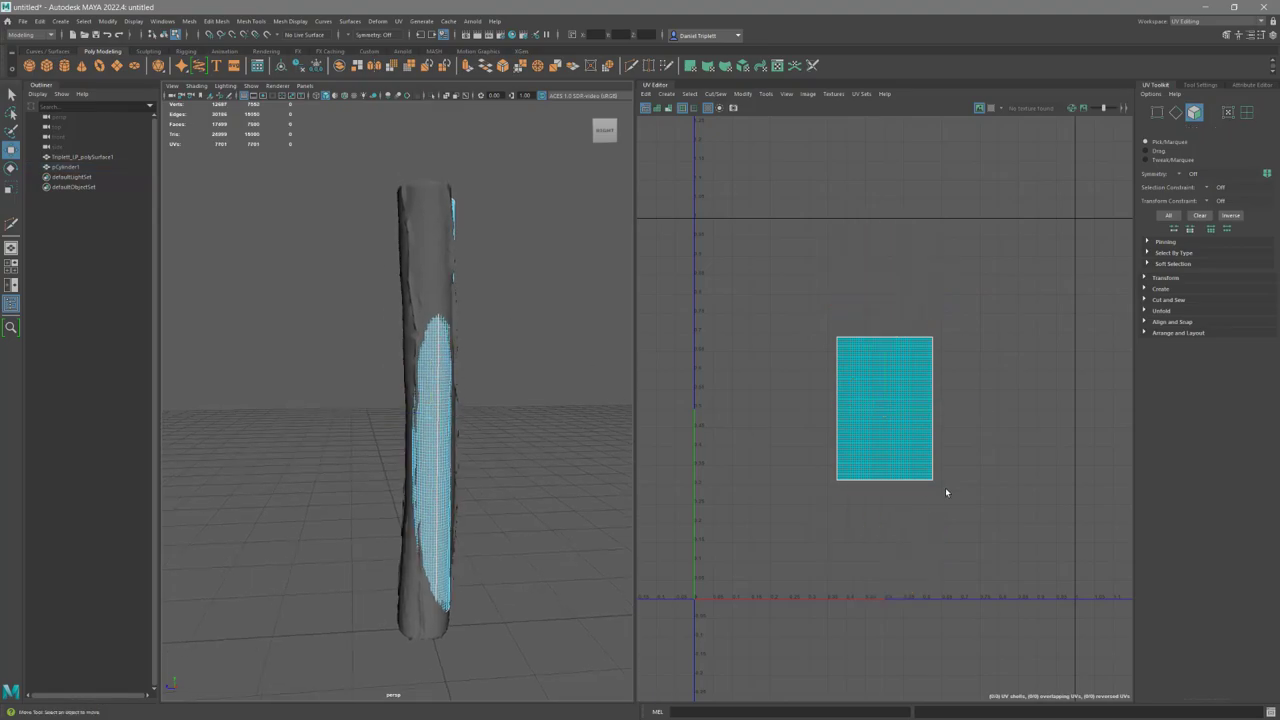
# Unfold and optimize the cylinder's entire side-wall UV shell, and orient it squarely to the UV axes.
pyautogui.doubleClick(900, 429)
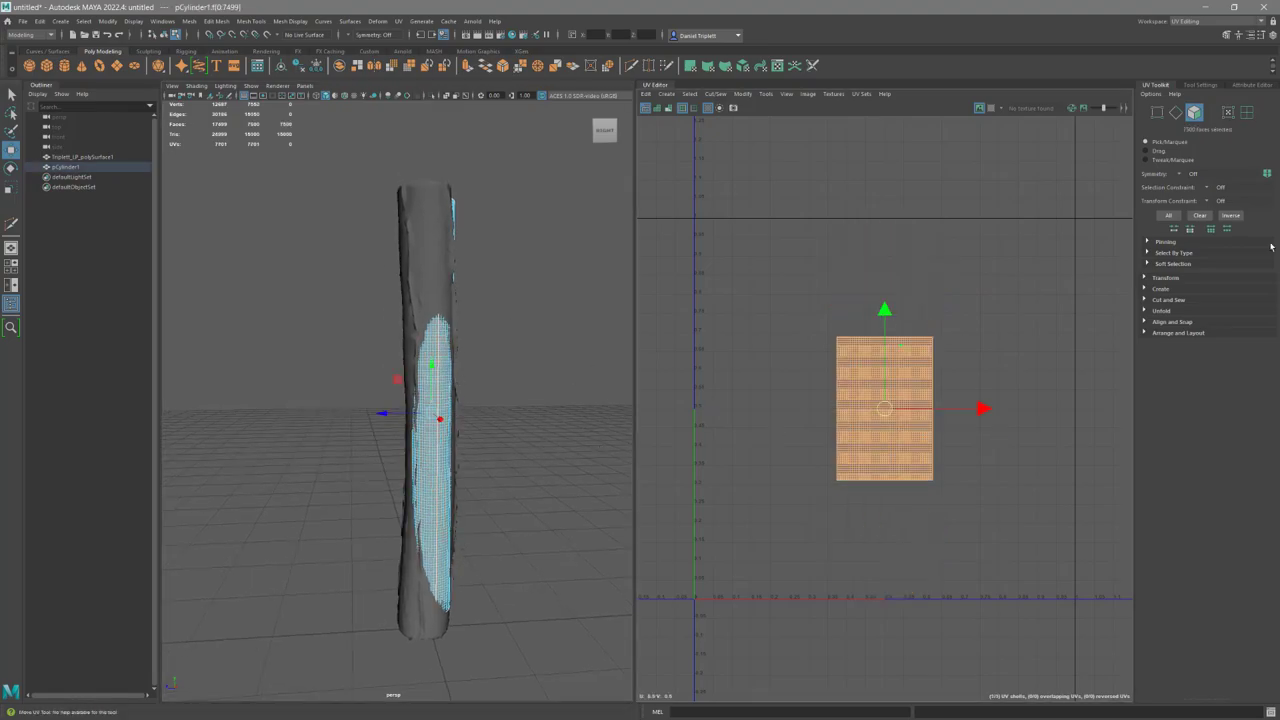
pyautogui.click(1152, 311)
pyautogui.click(1163, 336)
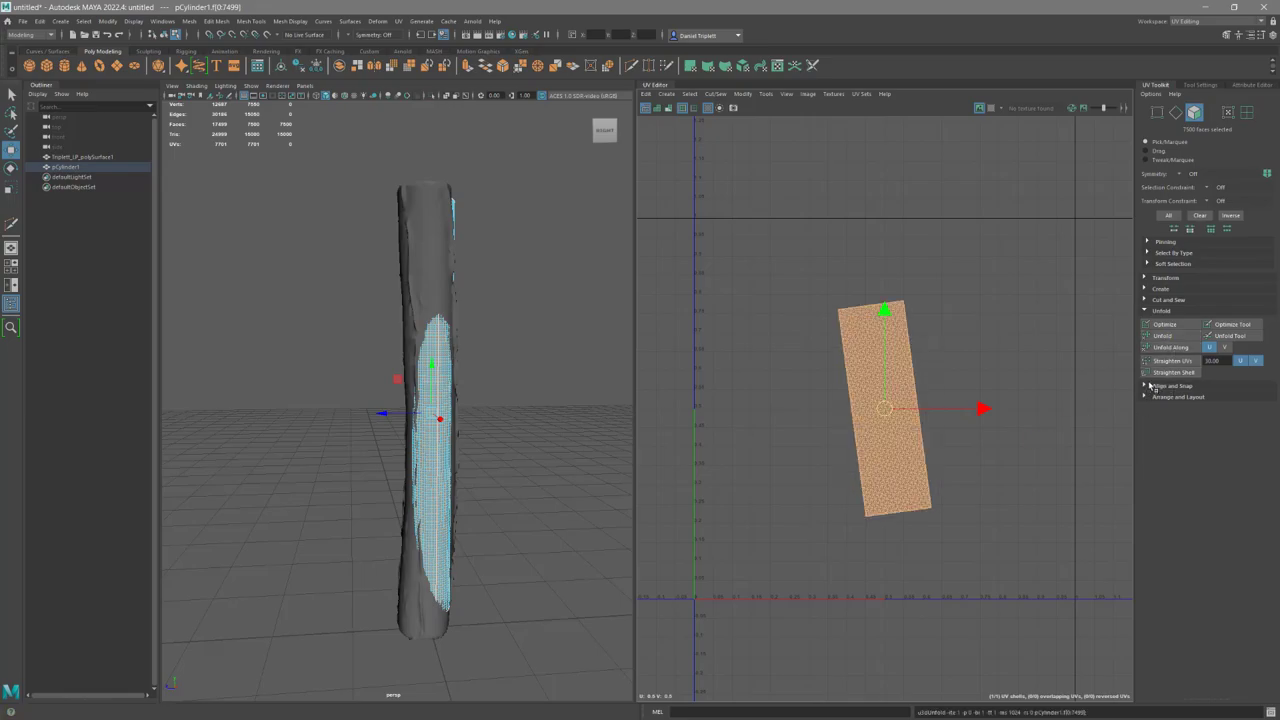
pyautogui.click(1163, 324)
pyautogui.click(1145, 397)
pyautogui.click(1170, 451)
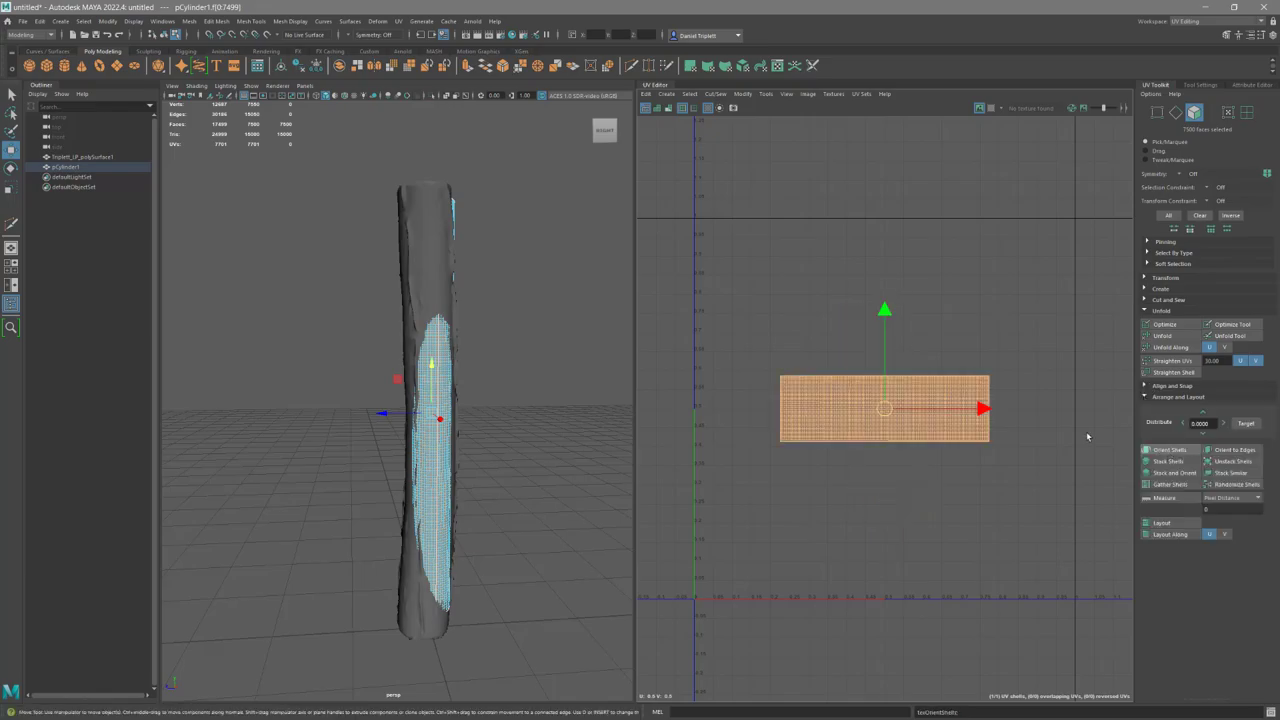
# Select the faces at one end of the UV shell and check where they lie on the cylinder.
pyautogui.moveTo(757, 343); pyautogui.dragTo(811, 532)
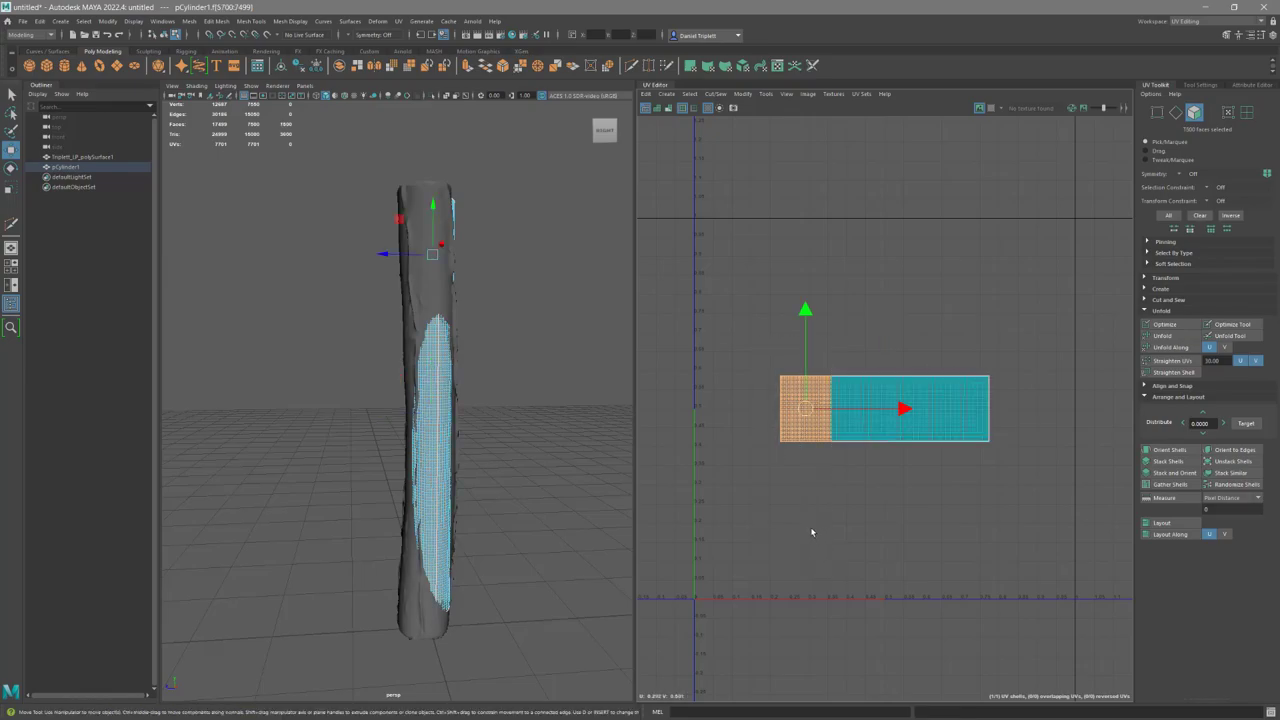
pyautogui.keyDown('alt'); pyautogui.moveTo(514, 343); pyautogui.dragTo(447, 310); pyautogui.keyUp('alt')
pyautogui.keyDown('alt'); pyautogui.moveTo(447, 310); pyautogui.dragTo(551, 374, button='right'); pyautogui.keyUp('alt')
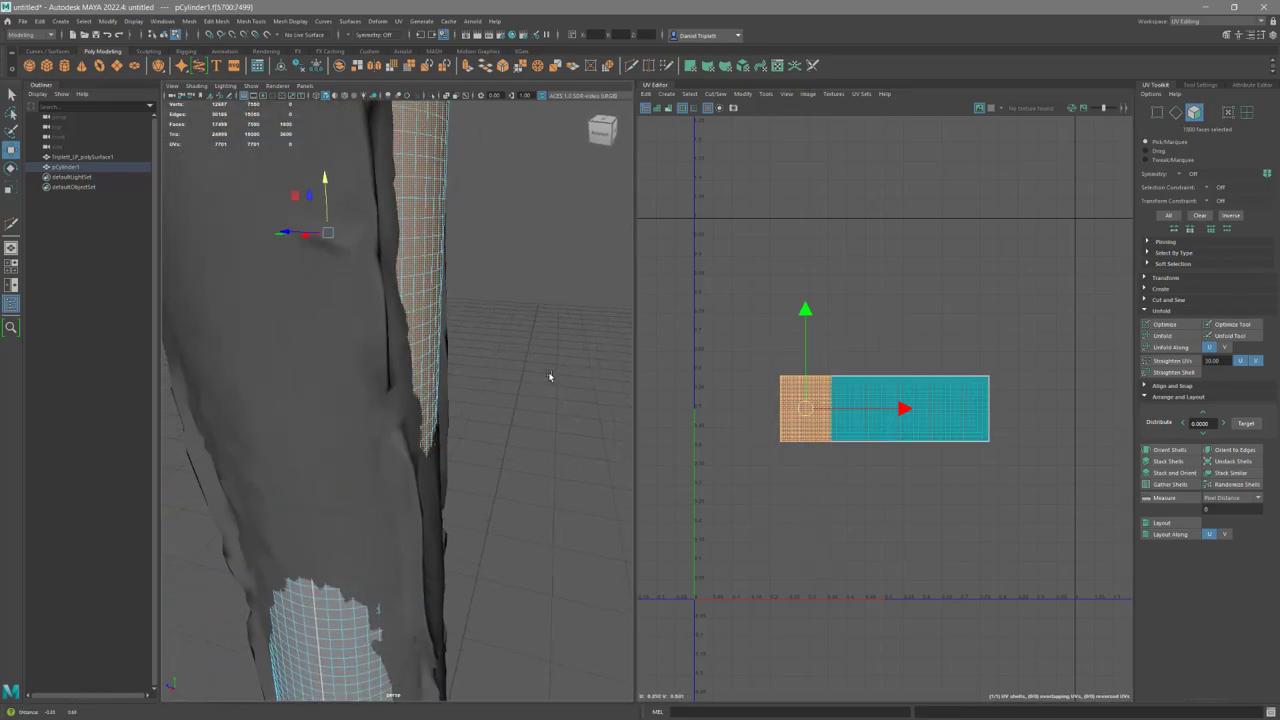
# Select the entire side-wall UV shell and rotate it 90 degrees so it stands upright.
pyautogui.doubleClick(938, 426)
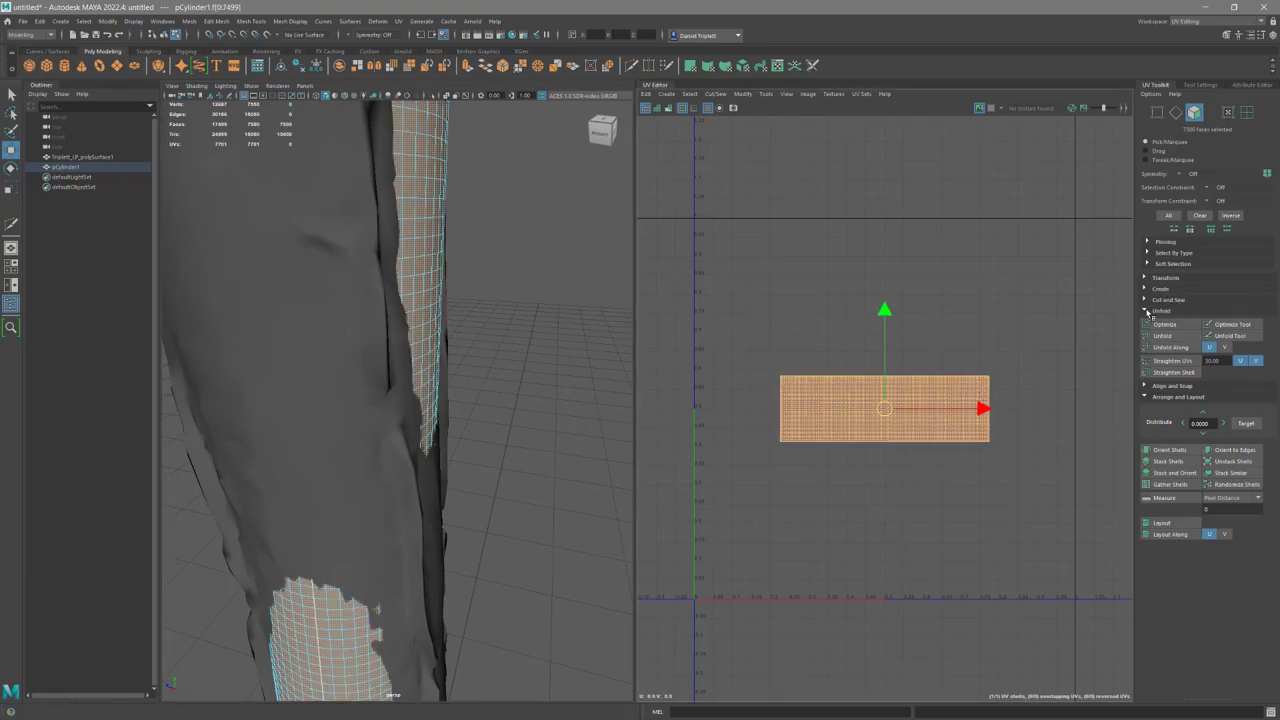
pyautogui.click(1146, 279)
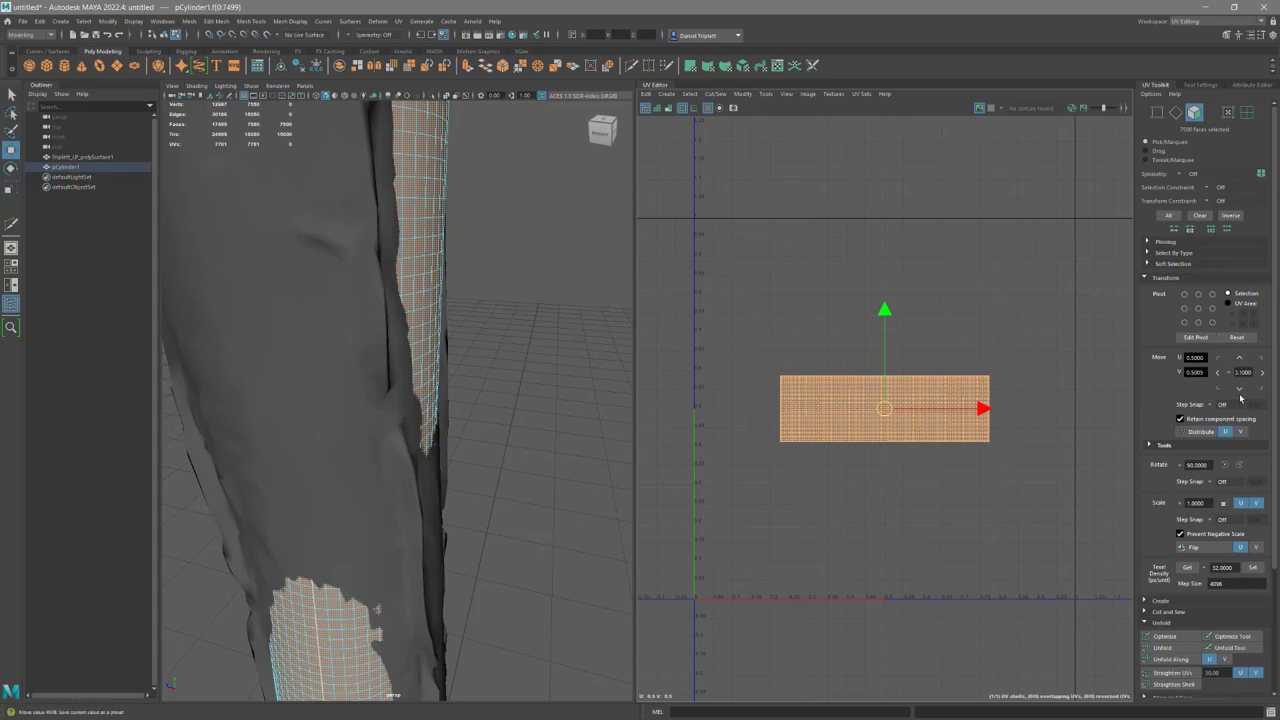
pyautogui.click(1240, 465)
pyautogui.keyDown('alt'); pyautogui.moveTo(980, 477); pyautogui.dragTo(984, 417, button='middle'); pyautogui.keyUp('alt')
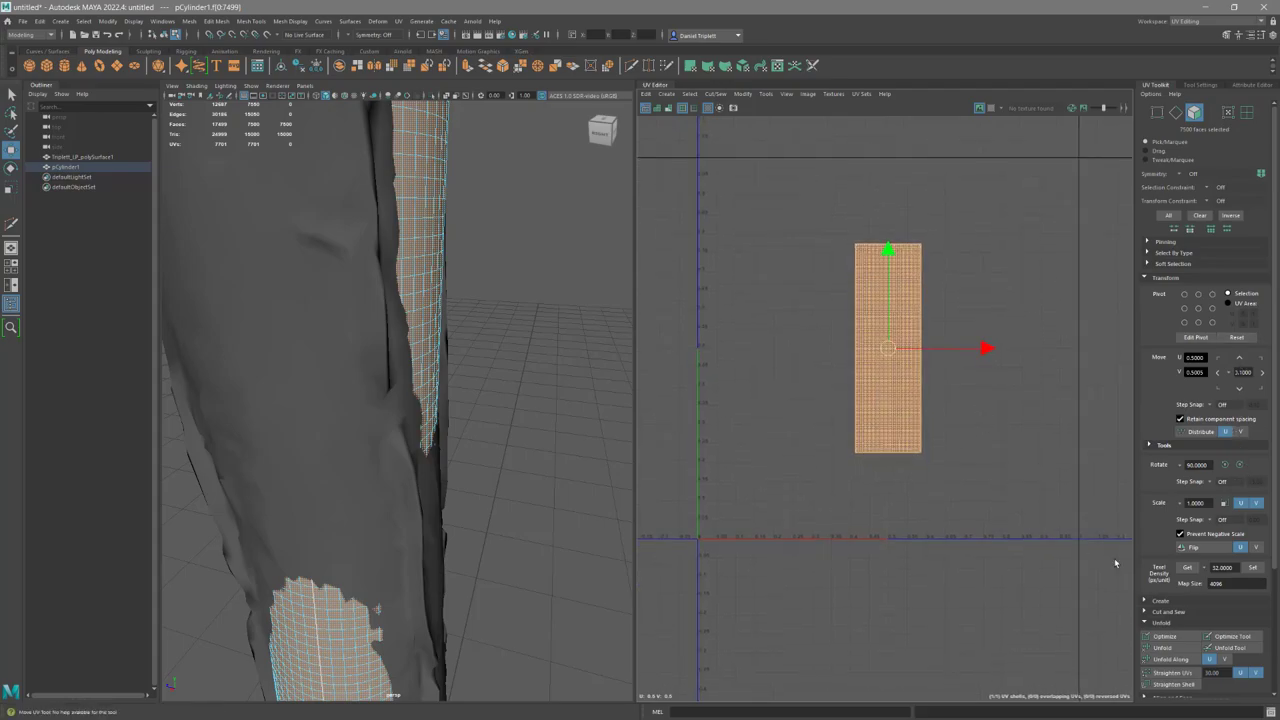
# Lay out the upright UV shell automatically so it spans the full height of the 0–1 UV tile.
pyautogui.scroll(-4, 1230, 636)
pyautogui.scroll(-1, 1170, 640)
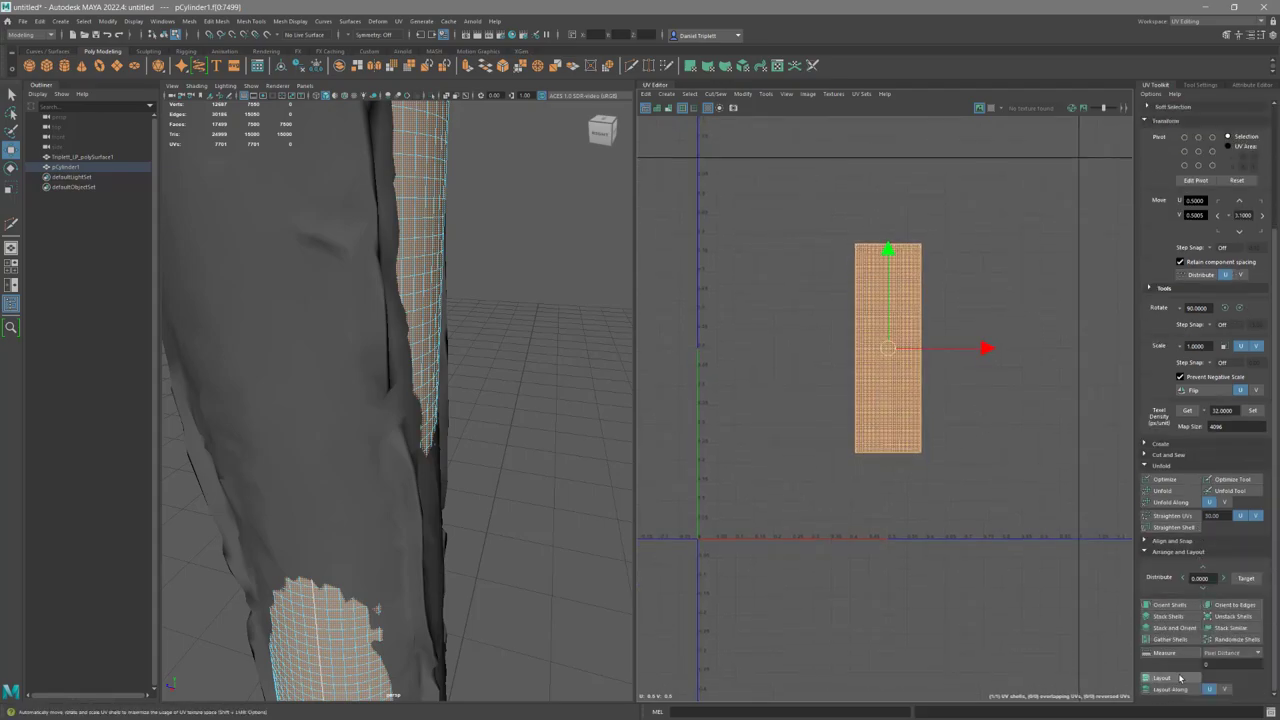
pyautogui.click(1161, 677)
pyautogui.keyDown('alt'); pyautogui.moveTo(912, 594); pyautogui.dragTo(856, 486, button='middle'); pyautogui.keyUp('alt')
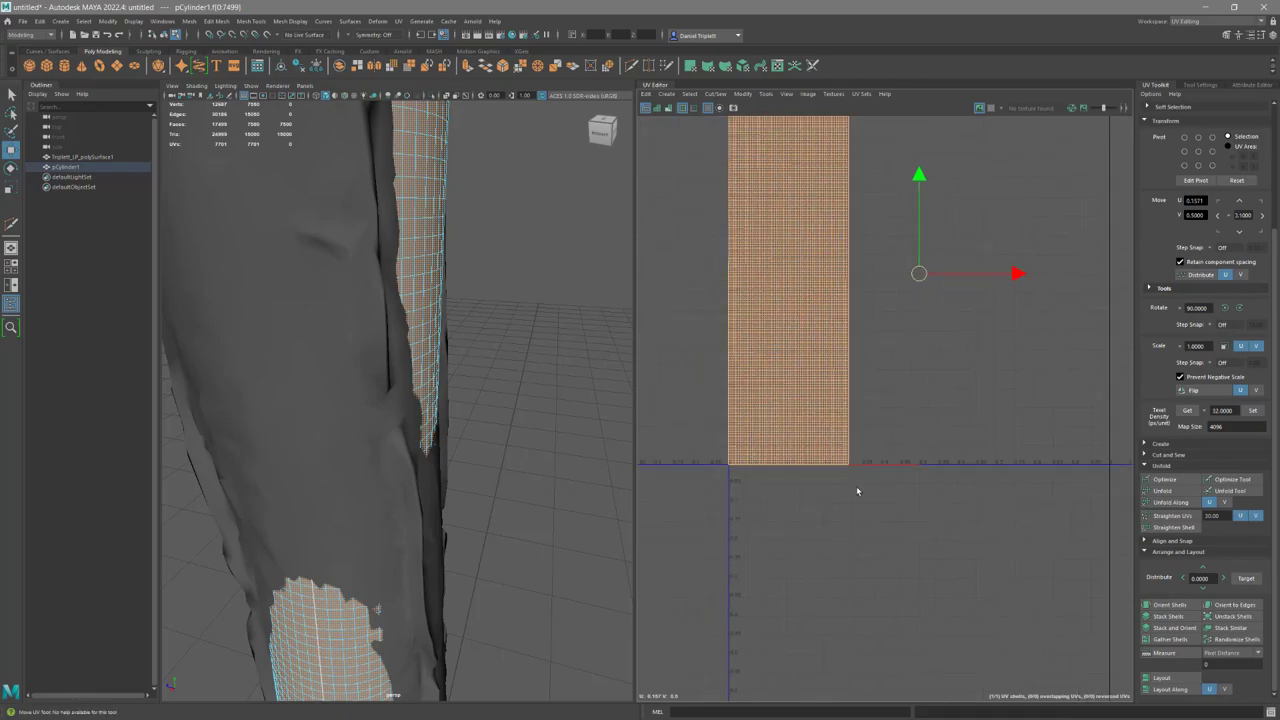
# Examine the laid-out shell's edges and the unused UV space beside it, and compare the cylinder with the curved branch.
pyautogui.scroll(5, 856, 486)
pyautogui.scroll(4, 1085, 486)
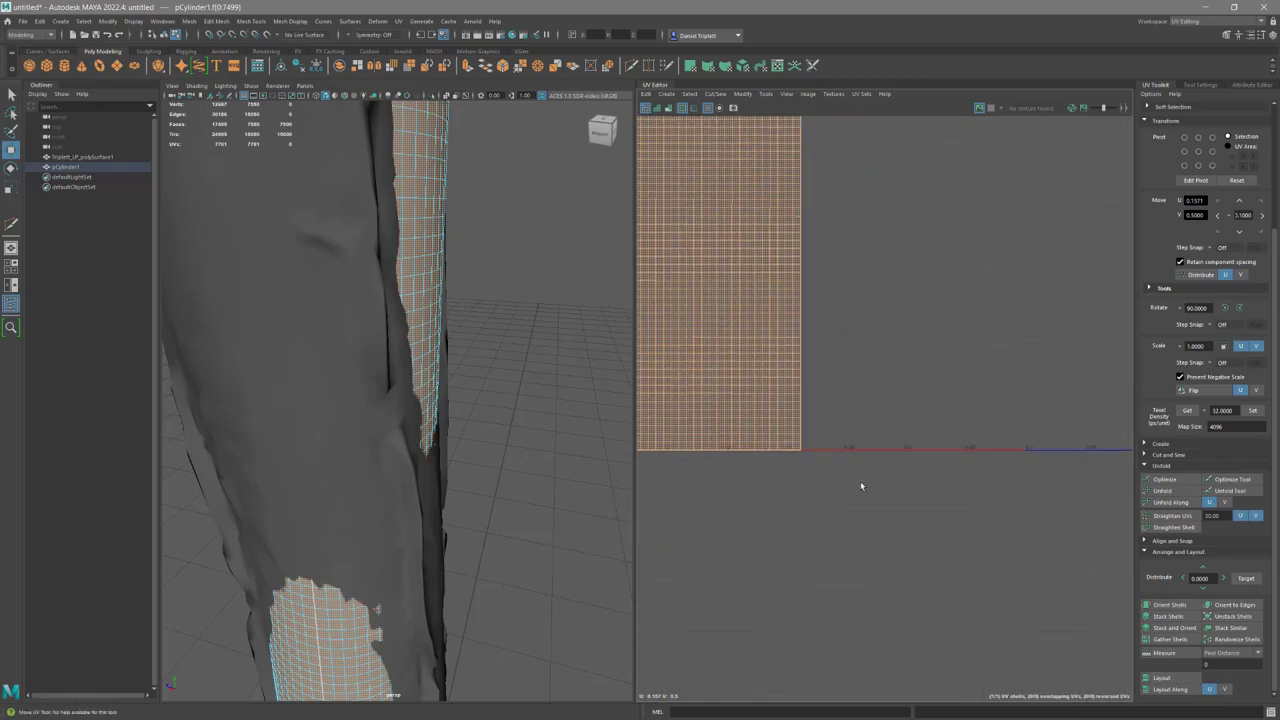
pyautogui.scroll(4, 909, 449)
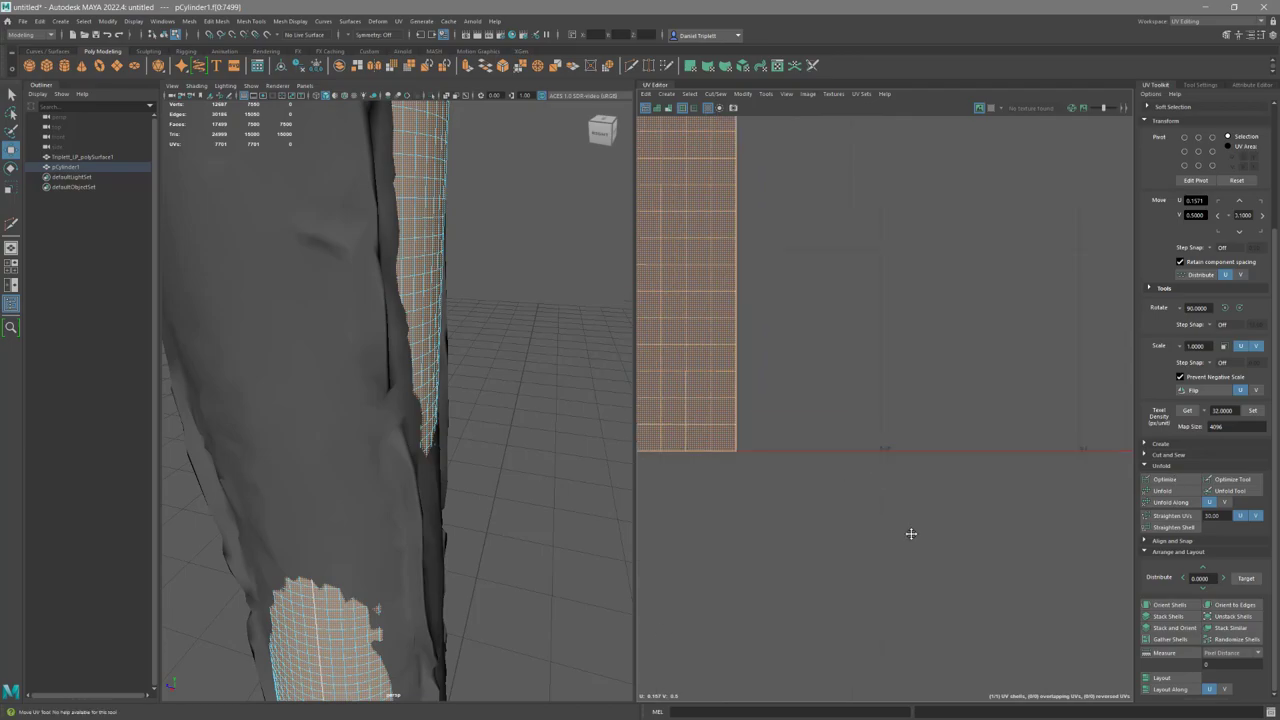
pyautogui.keyDown('alt'); pyautogui.moveTo(1044, 490); pyautogui.dragTo(796, 529, button='middle'); pyautogui.keyUp('alt')
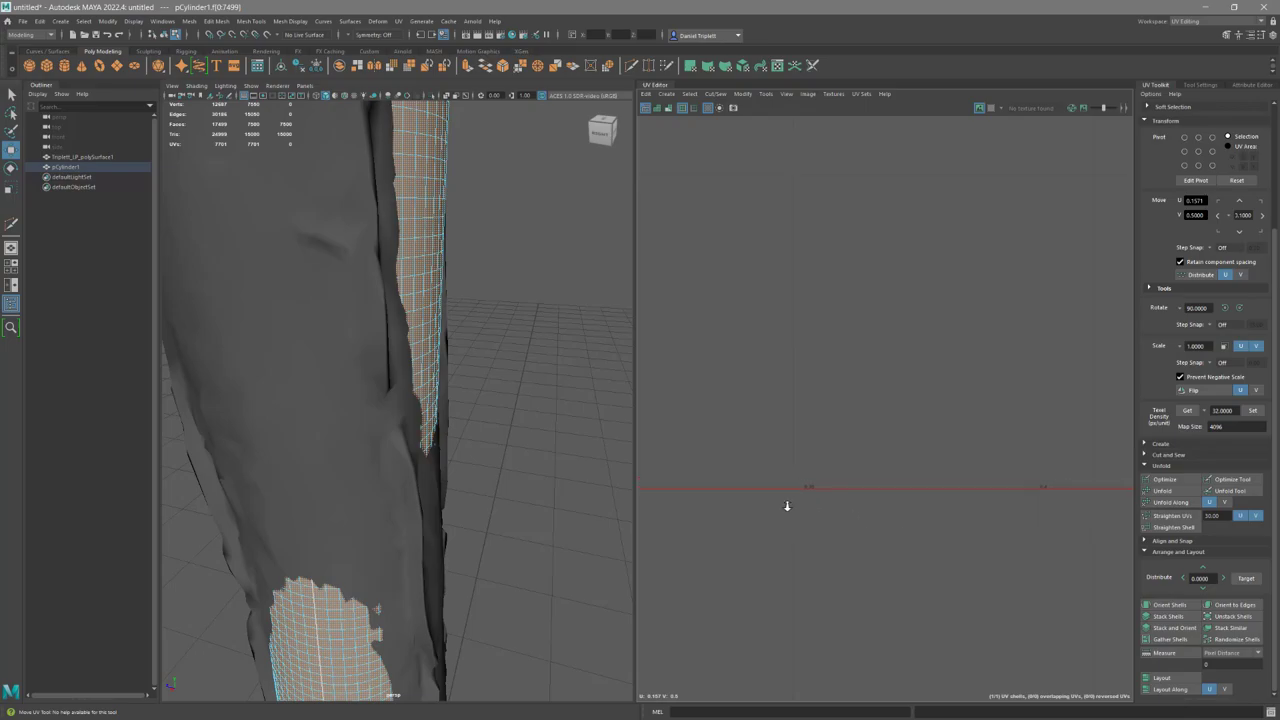
pyautogui.keyDown('alt'); pyautogui.moveTo(787, 506); pyautogui.dragTo(925, 513, button='middle'); pyautogui.keyUp('alt')
pyautogui.keyDown('alt'); pyautogui.moveTo(1042, 514); pyautogui.dragTo(805, 443, button='middle'); pyautogui.keyUp('alt')
pyautogui.keyDown('alt'); pyautogui.moveTo(938, 488); pyautogui.dragTo(837, 634, button='right'); pyautogui.keyUp('alt')
pyautogui.keyDown('alt'); pyautogui.moveTo(837, 634); pyautogui.dragTo(795, 631, button='middle'); pyautogui.keyUp('alt')
pyautogui.keyDown('alt'); pyautogui.moveTo(795, 631); pyautogui.dragTo(681, 530, button='right'); pyautogui.keyUp('alt')
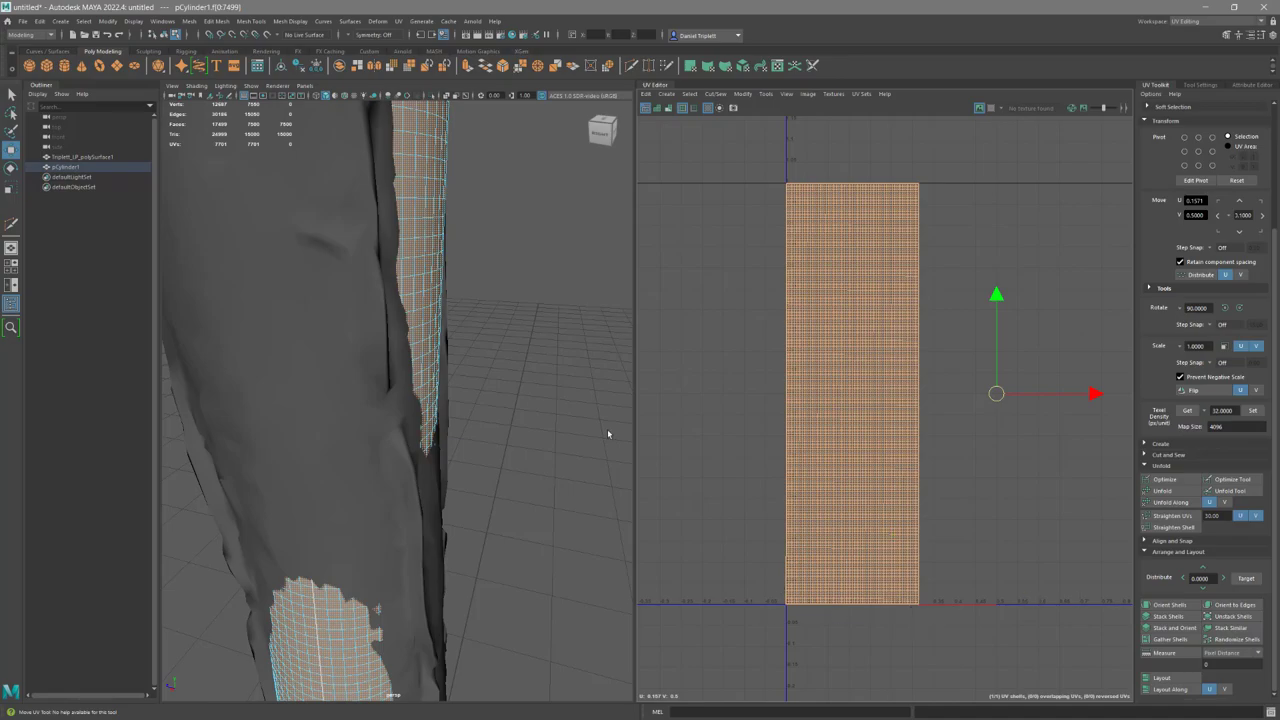
pyautogui.keyDown('alt'); pyautogui.moveTo(501, 402); pyautogui.dragTo(463, 371); pyautogui.keyUp('alt')
pyautogui.keyDown('alt'); pyautogui.moveTo(463, 371); pyautogui.dragTo(907, 598, button='right'); pyautogui.keyUp('alt')
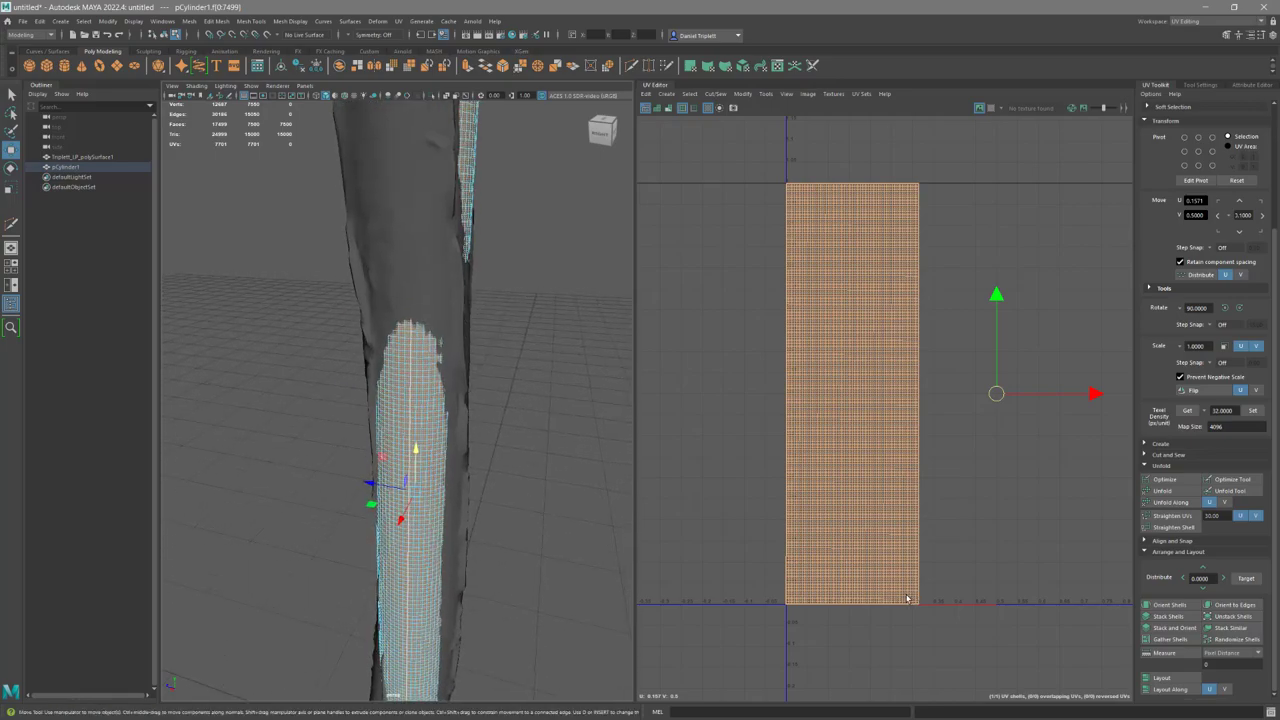
pyautogui.keyDown('alt'); pyautogui.moveTo(483, 372); pyautogui.dragTo(547, 363); pyautogui.keyUp('alt')
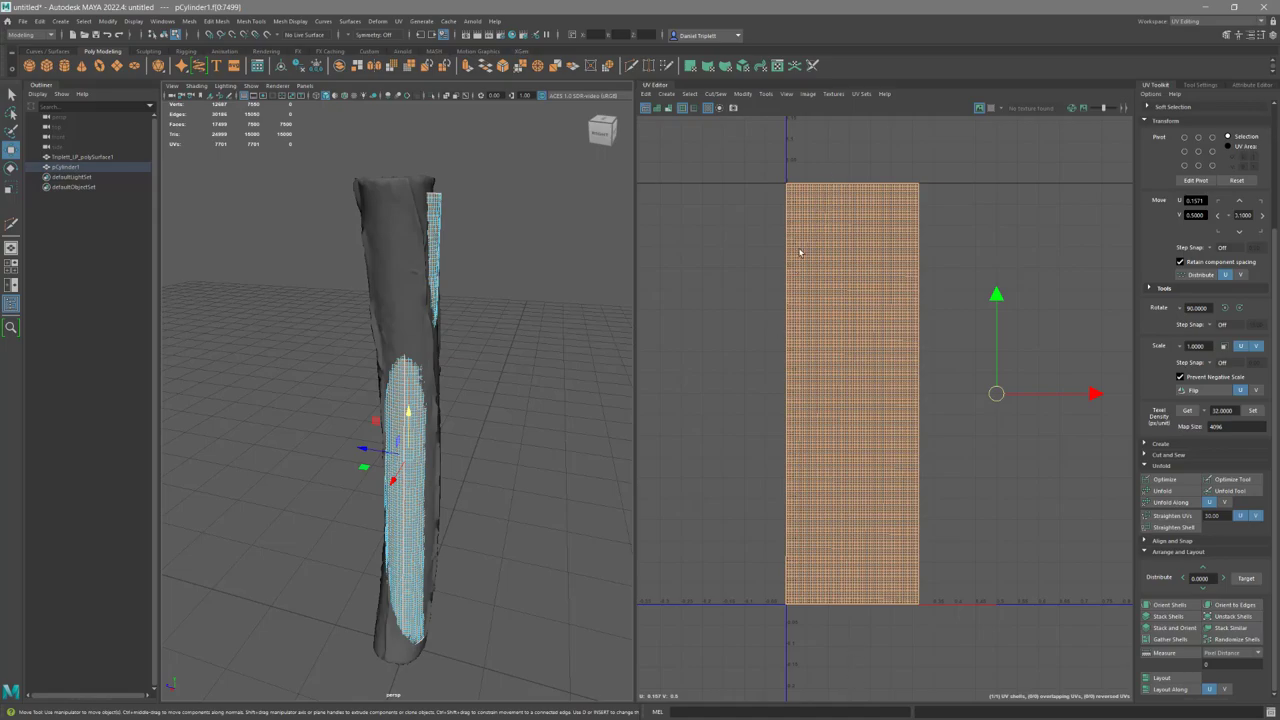
pyautogui.keyDown('alt'); pyautogui.moveTo(457, 506); pyautogui.dragTo(448, 478); pyautogui.keyUp('alt')
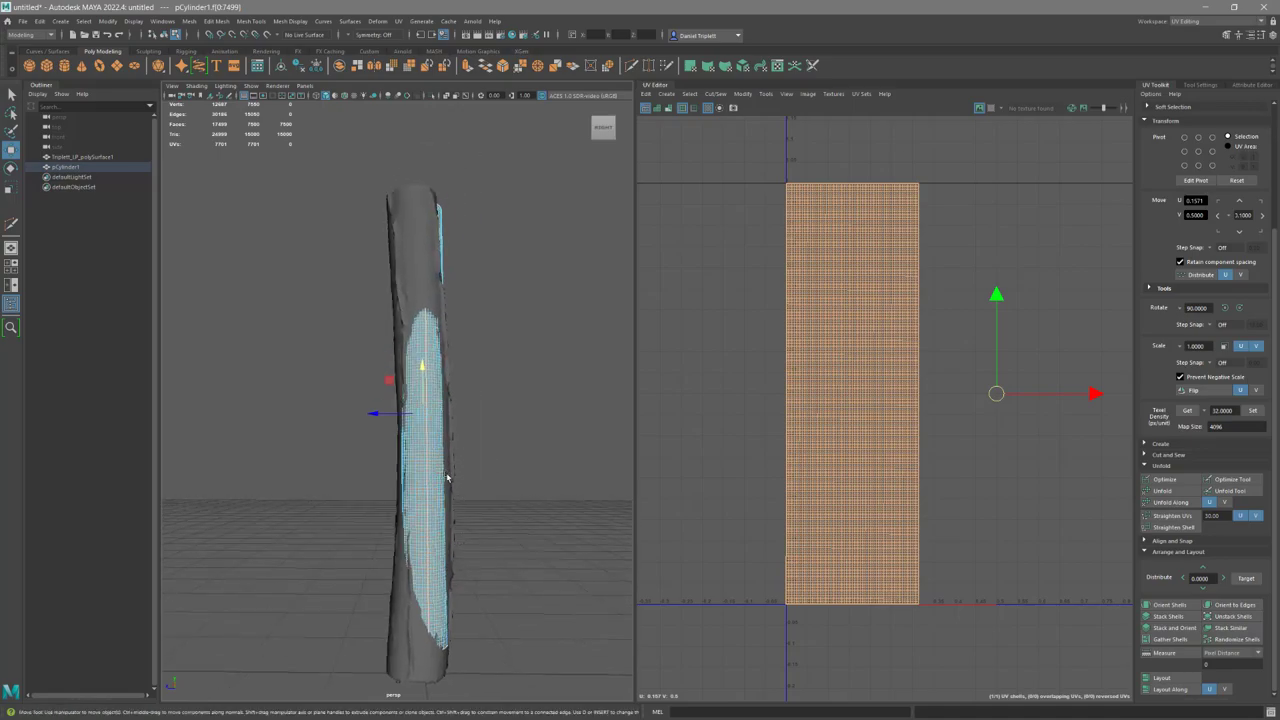
# Scale up the cylinder's selected side-wall faces slightly and reposition them so the cylinder sits centred within the branch.
pyautogui.click(412, 476)
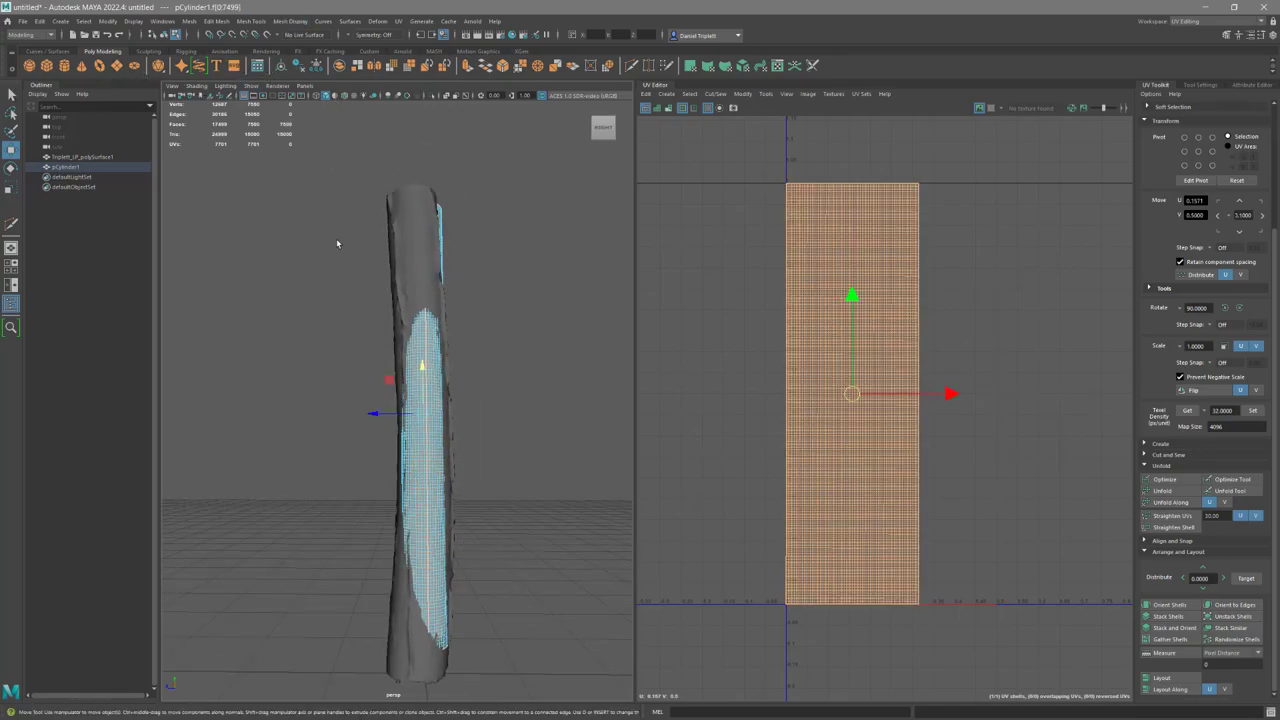
pyautogui.press('r')
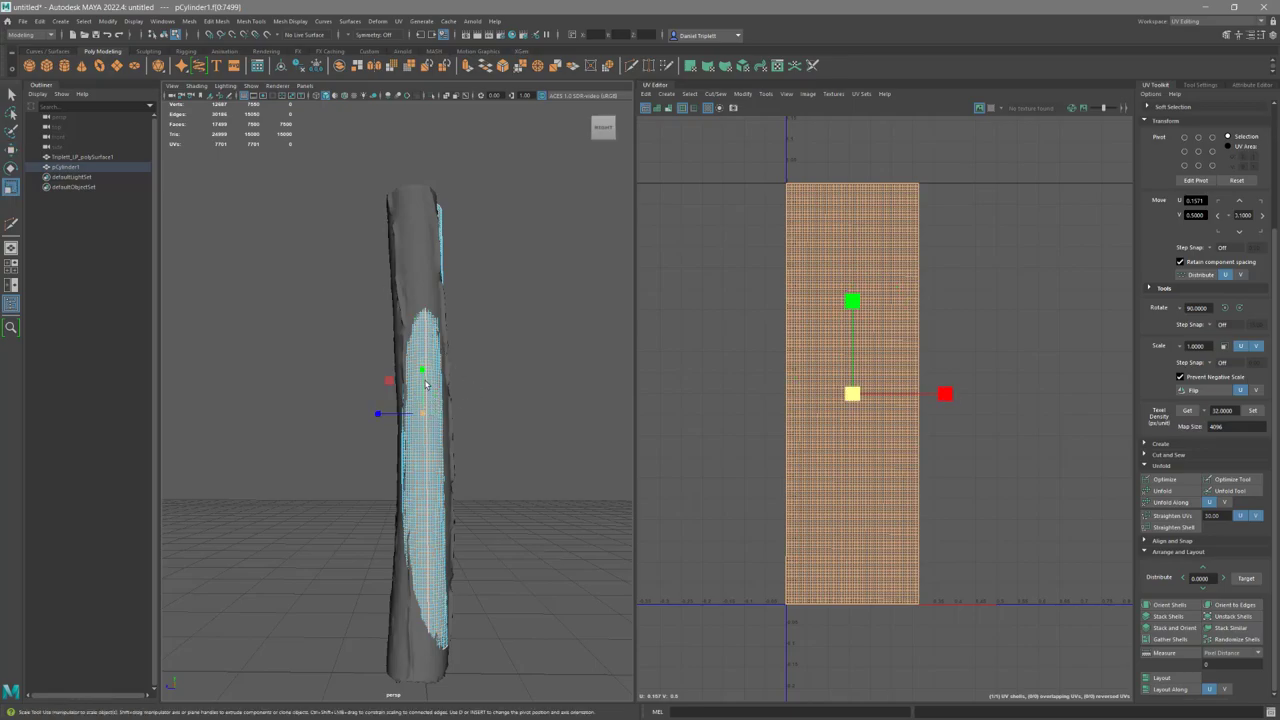
pyautogui.moveTo(422, 418); pyautogui.dragTo(523, 391)
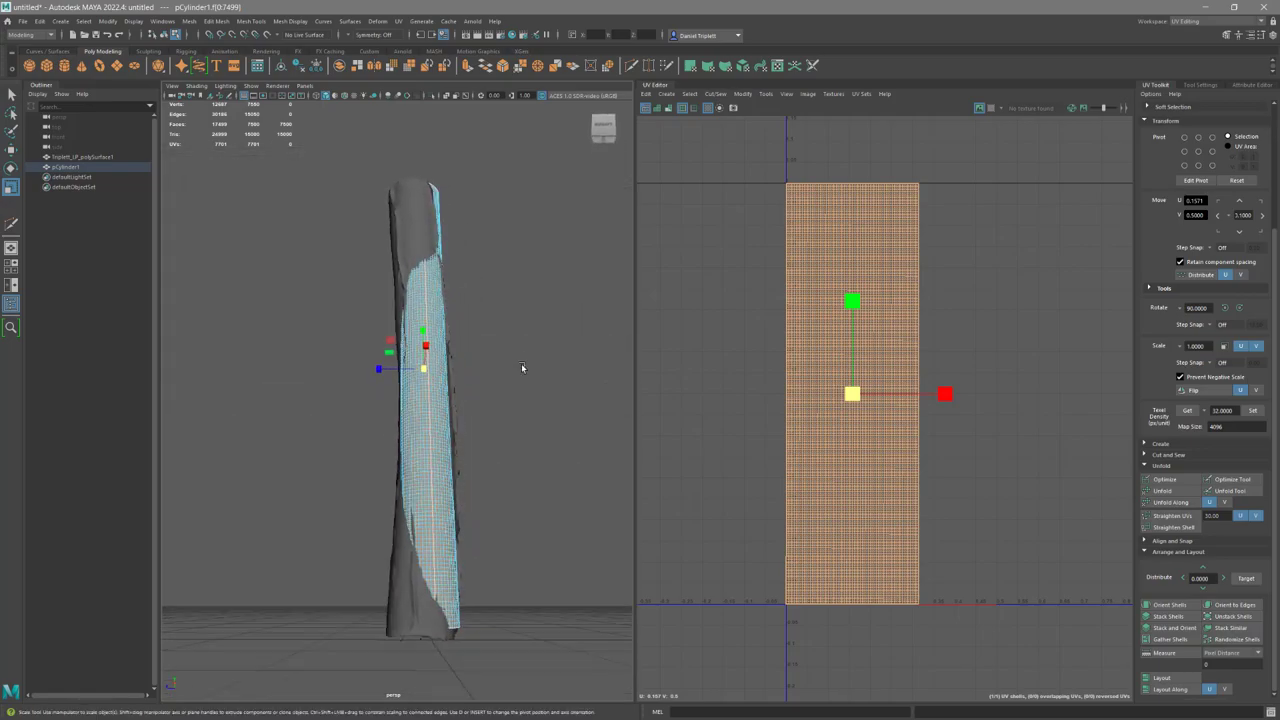
pyautogui.press('w')
pyautogui.moveTo(424, 326); pyautogui.dragTo(422, 329, button='middle')
pyautogui.keyDown('alt'); pyautogui.moveTo(423, 330); pyautogui.dragTo(573, 348); pyautogui.keyUp('alt')
pyautogui.moveTo(497, 404); pyautogui.dragTo(498, 408)
pyautogui.moveTo(563, 383)
pyautogui.keyDown('alt'); pyautogui.mouseDown()
pyautogui.moveTo(540, 363)
pyautogui.moveTo(540, 376)
pyautogui.mouseUp(); pyautogui.keyUp('alt')
pyautogui.moveTo(409, 407)
pyautogui.mouseDown()
pyautogui.moveTo(423, 409)
pyautogui.moveTo(409, 409)
pyautogui.mouseUp()
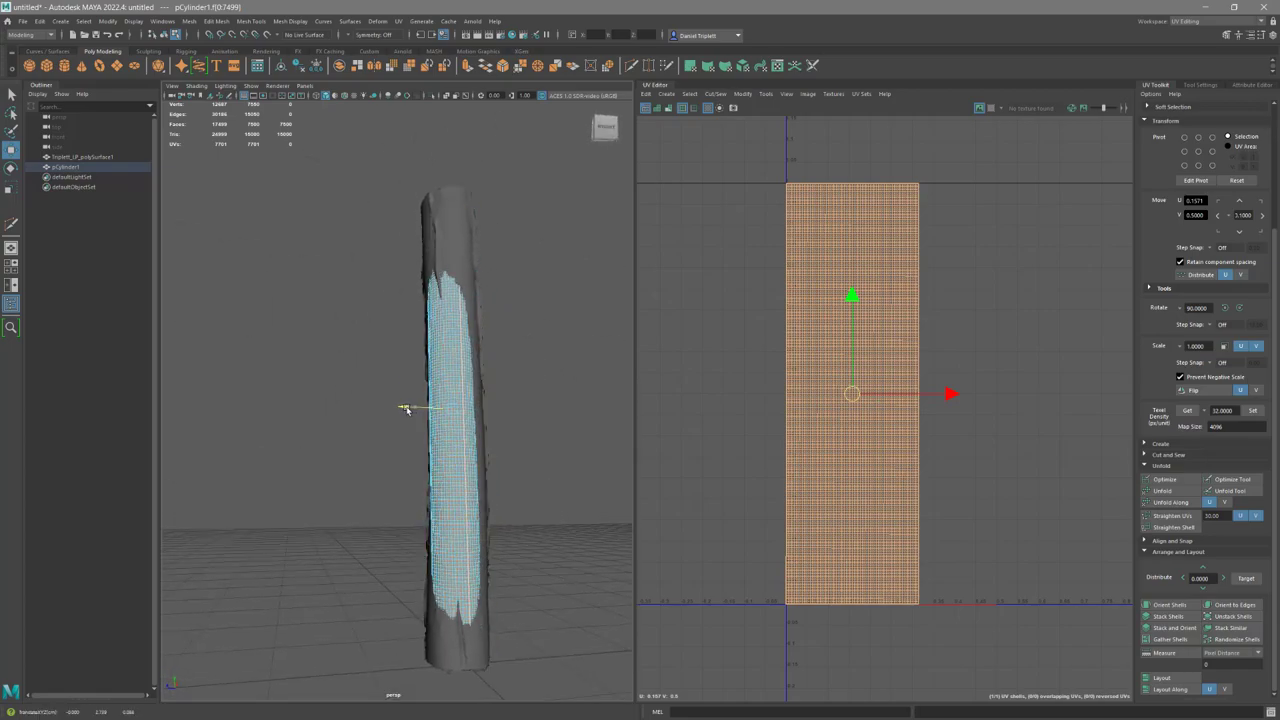
pyautogui.keyDown('alt'); pyautogui.moveTo(606, 331); pyautogui.dragTo(551, 354); pyautogui.keyUp('alt')
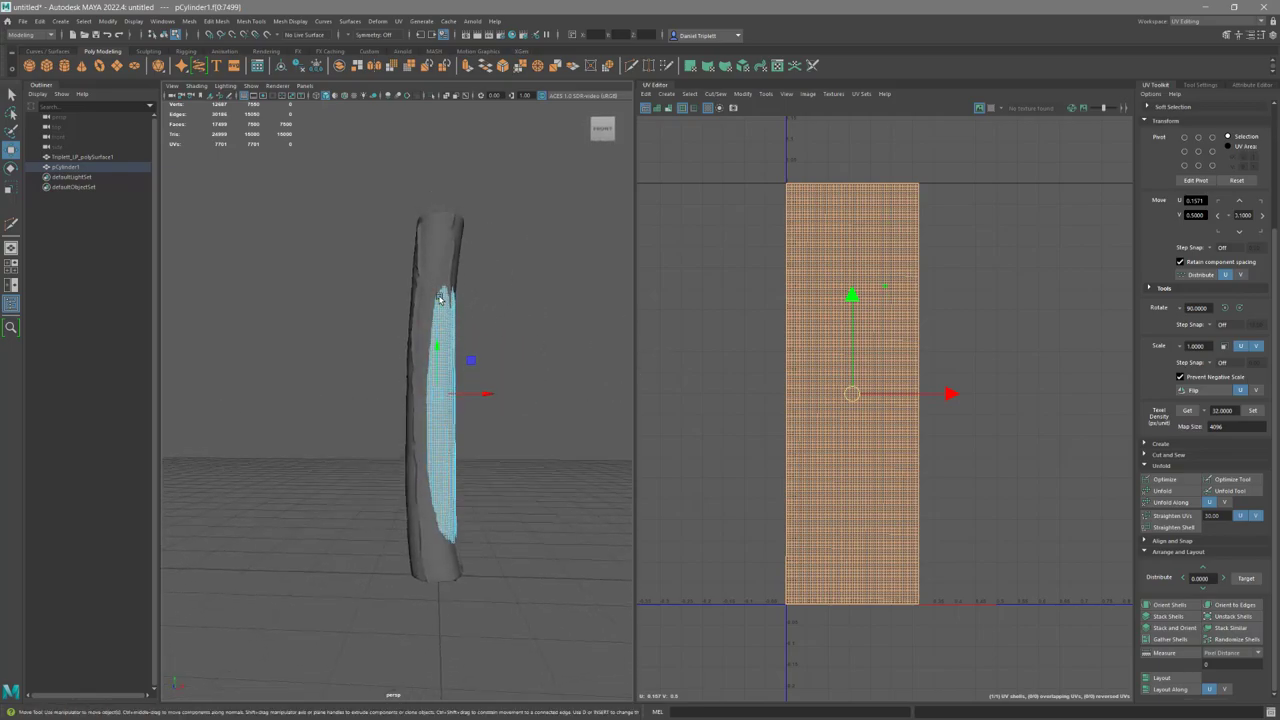
# Return the cylinder to object mode and create a lattice deformer around it with 2, 15 and 2 divisions.
pyautogui.moveTo(443, 326); pyautogui.dragTo(440, 316, button='right')
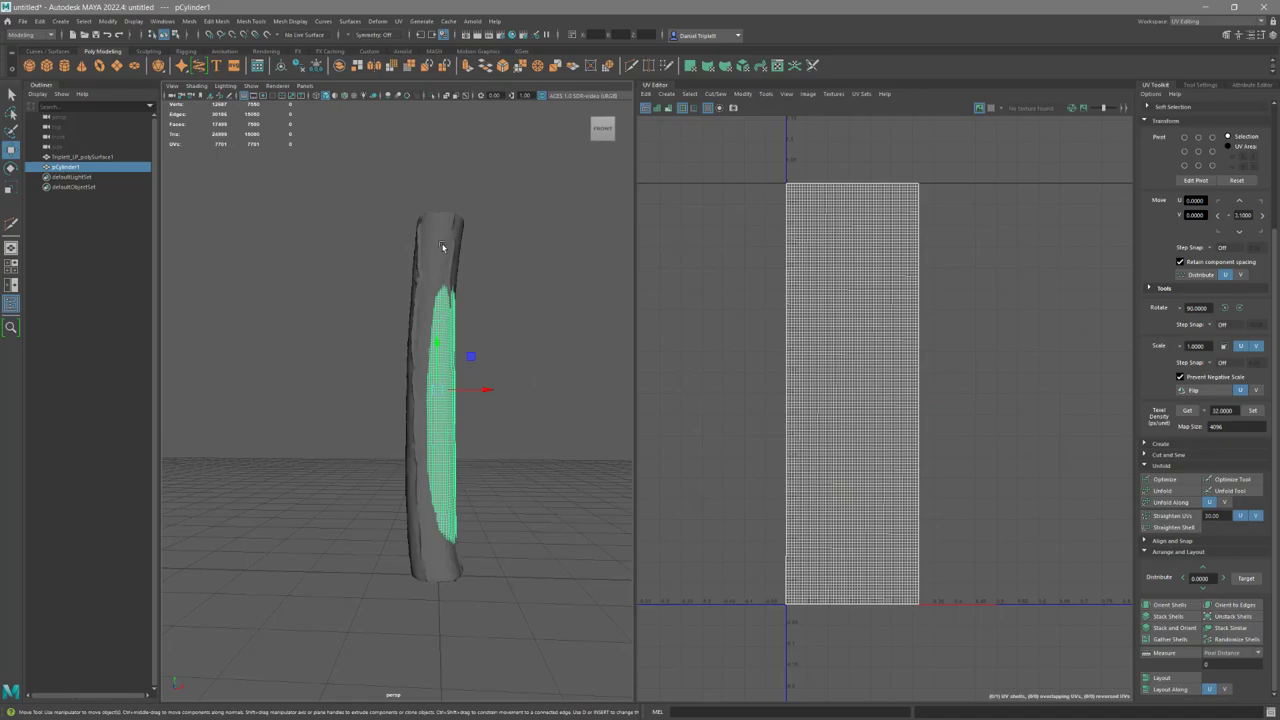
pyautogui.click(377, 21)
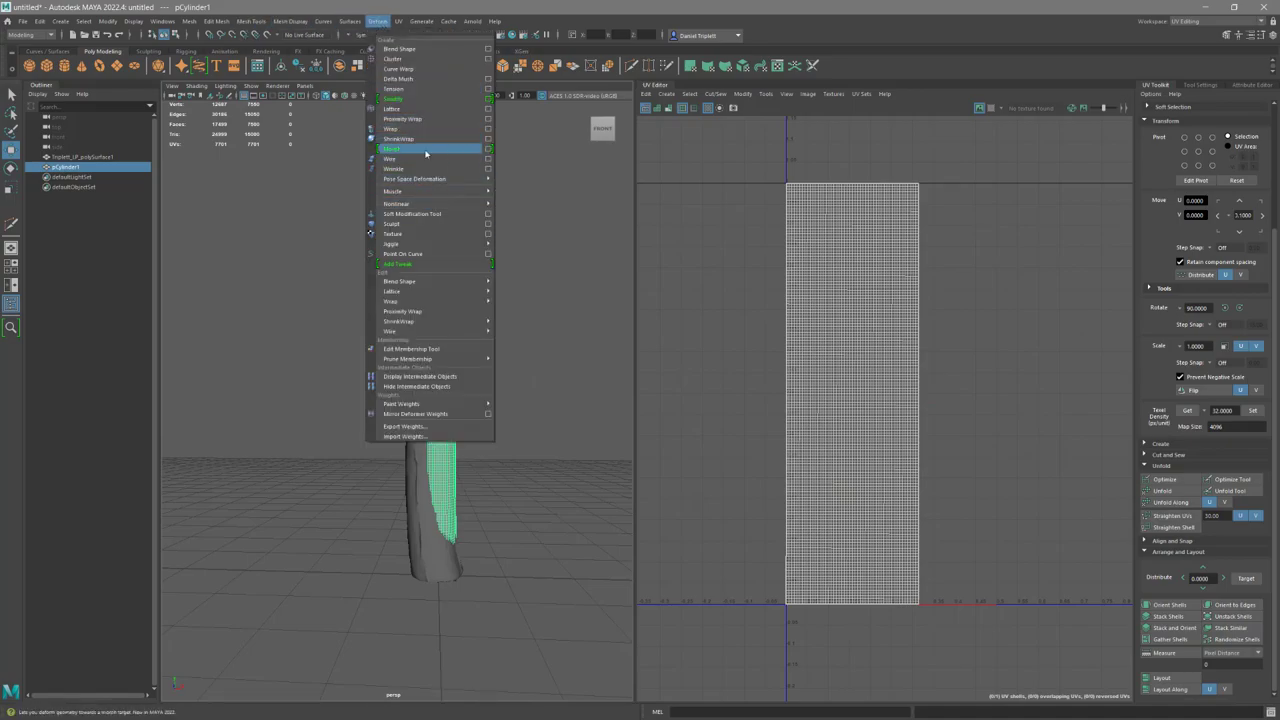
pyautogui.click(490, 109)
pyautogui.press('Tab')
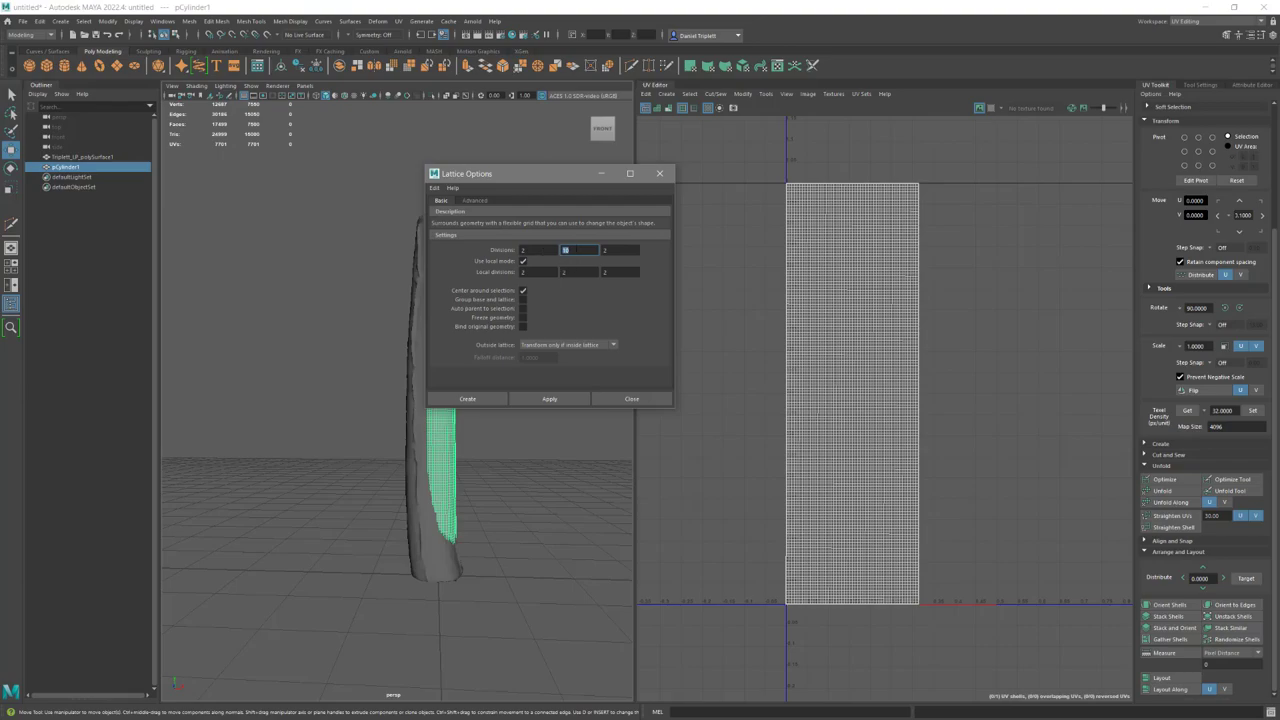
pyautogui.click(548, 400)
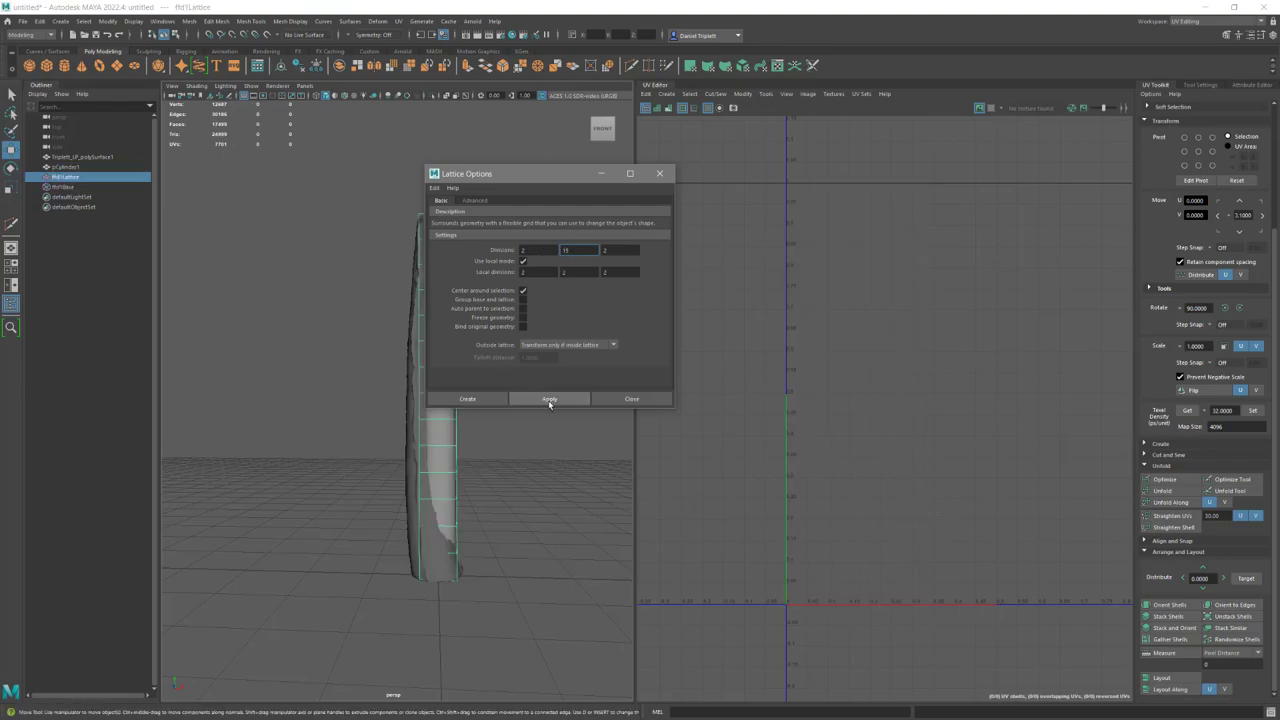
pyautogui.click(659, 173)
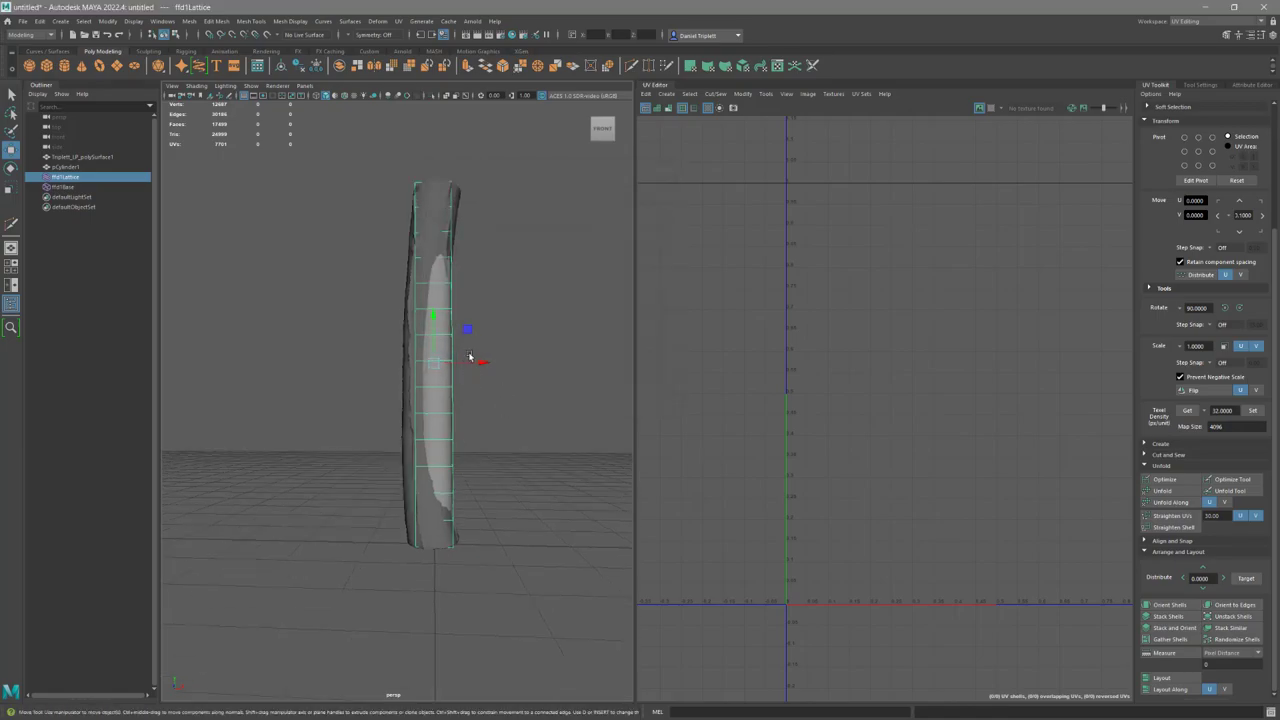
# Shift three middle rows of lattice points in negative X so the cylinder bends along the branch's curve.
pyautogui.keyDown('alt'); pyautogui.moveTo(492, 414); pyautogui.dragTo(497, 437); pyautogui.keyUp('alt')
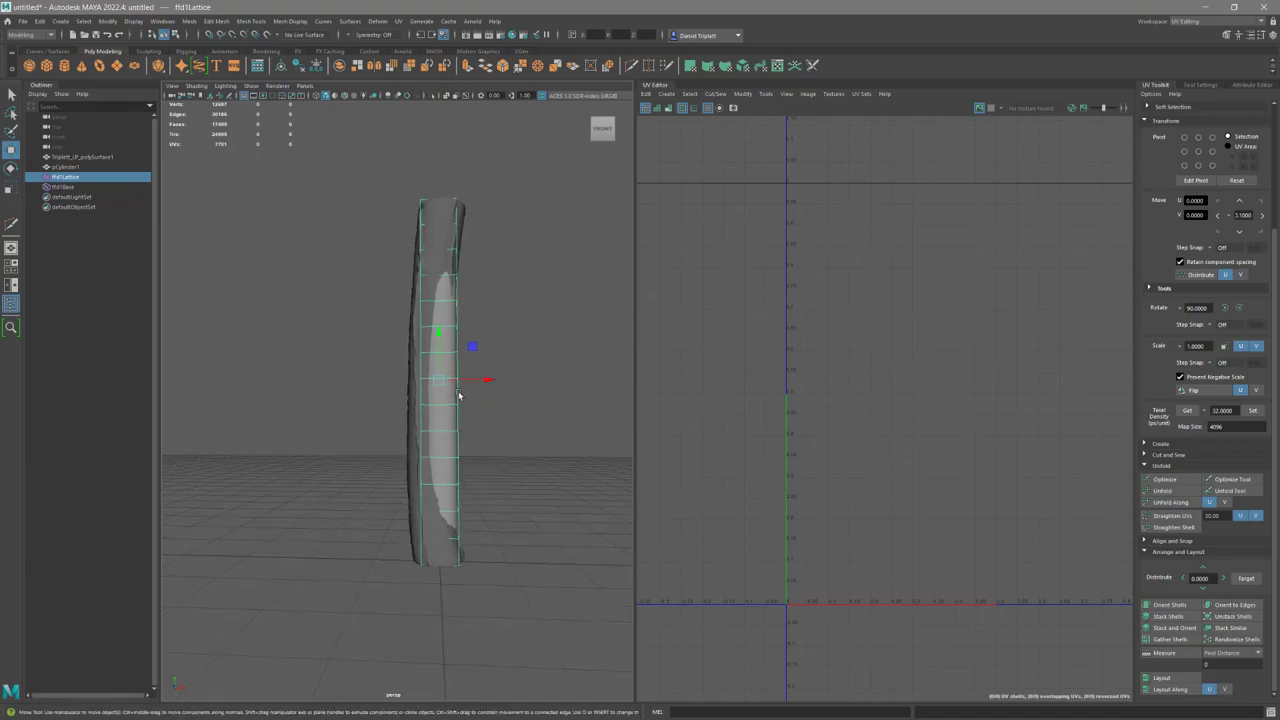
pyautogui.moveTo(457, 468); pyautogui.dragTo(367, 415, button='right')
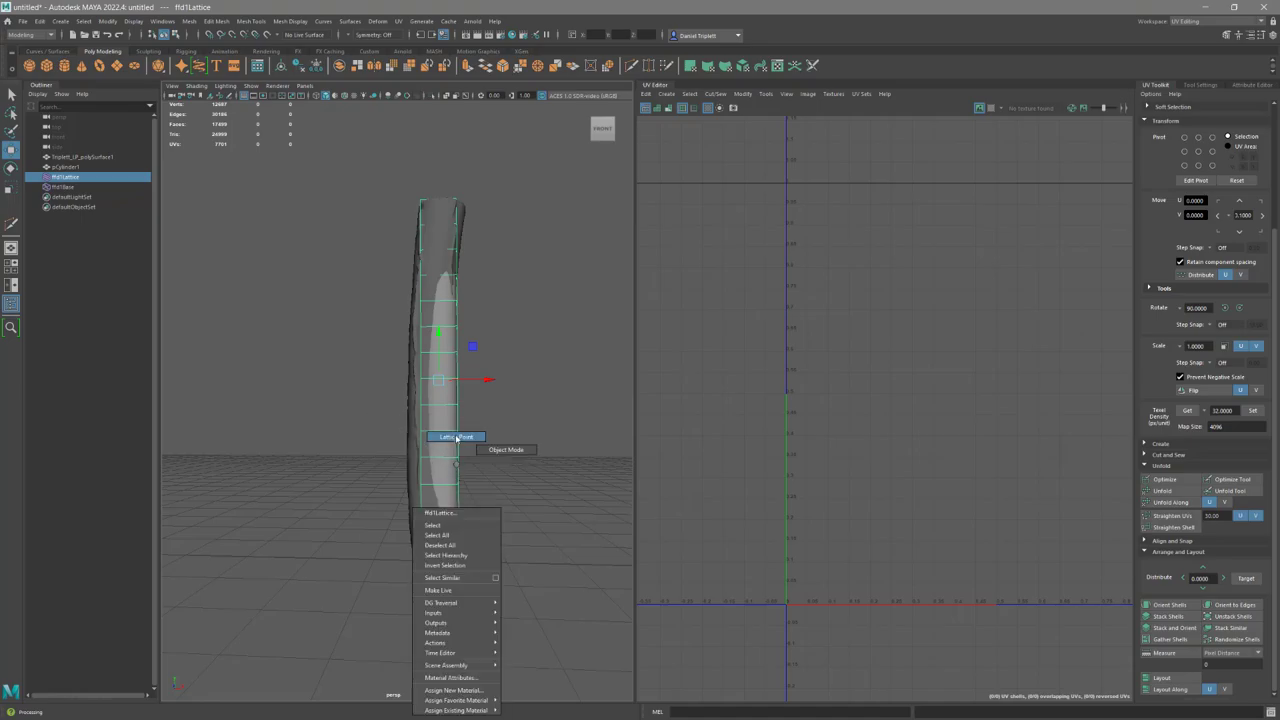
pyautogui.moveTo(457, 437); pyautogui.dragTo(450, 438, button='right')
pyautogui.keyDown('alt'); pyautogui.moveTo(458, 370); pyautogui.dragTo(512, 398, button='right'); pyautogui.keyUp('alt')
pyautogui.moveTo(495, 401); pyautogui.dragTo(307, 352)
pyautogui.moveTo(468, 383)
pyautogui.mouseDown()
pyautogui.moveTo(449, 380)
pyautogui.moveTo(458, 389)
pyautogui.mouseUp()
pyautogui.moveTo(480, 456); pyautogui.dragTo(304, 414)
pyautogui.moveTo(466, 426); pyautogui.dragTo(457, 435)
pyautogui.keyDown('alt'); pyautogui.moveTo(458, 437); pyautogui.dragTo(526, 434, button='middle'); pyautogui.keyUp('alt')
pyautogui.moveTo(509, 449); pyautogui.dragTo(270, 409)
pyautogui.moveTo(502, 433); pyautogui.dragTo(487, 436)
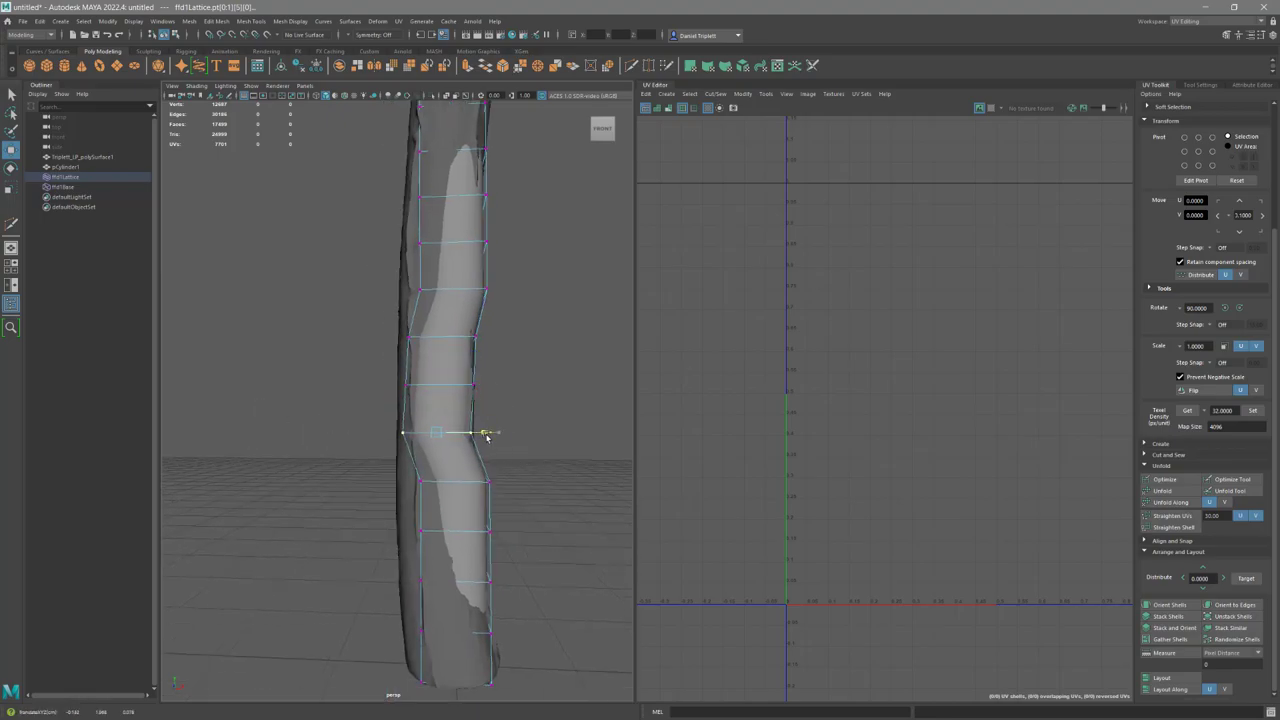
# Shift the four lattice rows above the base in negative X, tapering the offset to follow the branch's lower curve.
pyautogui.moveTo(510, 497); pyautogui.dragTo(368, 466)
pyautogui.moveTo(506, 482); pyautogui.dragTo(491, 483)
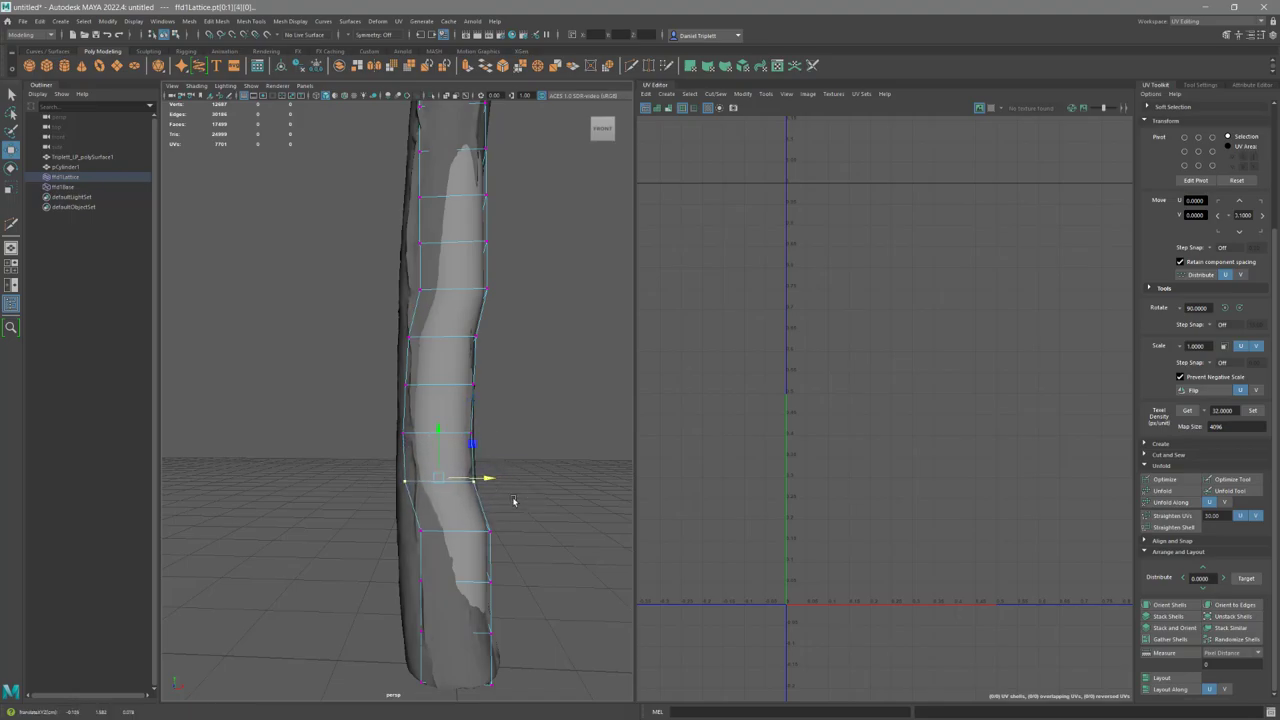
pyautogui.keyDown('alt'); pyautogui.moveTo(513, 500); pyautogui.dragTo(519, 447, button='middle'); pyautogui.keyUp('alt')
pyautogui.moveTo(516, 437); pyautogui.dragTo(345, 393)
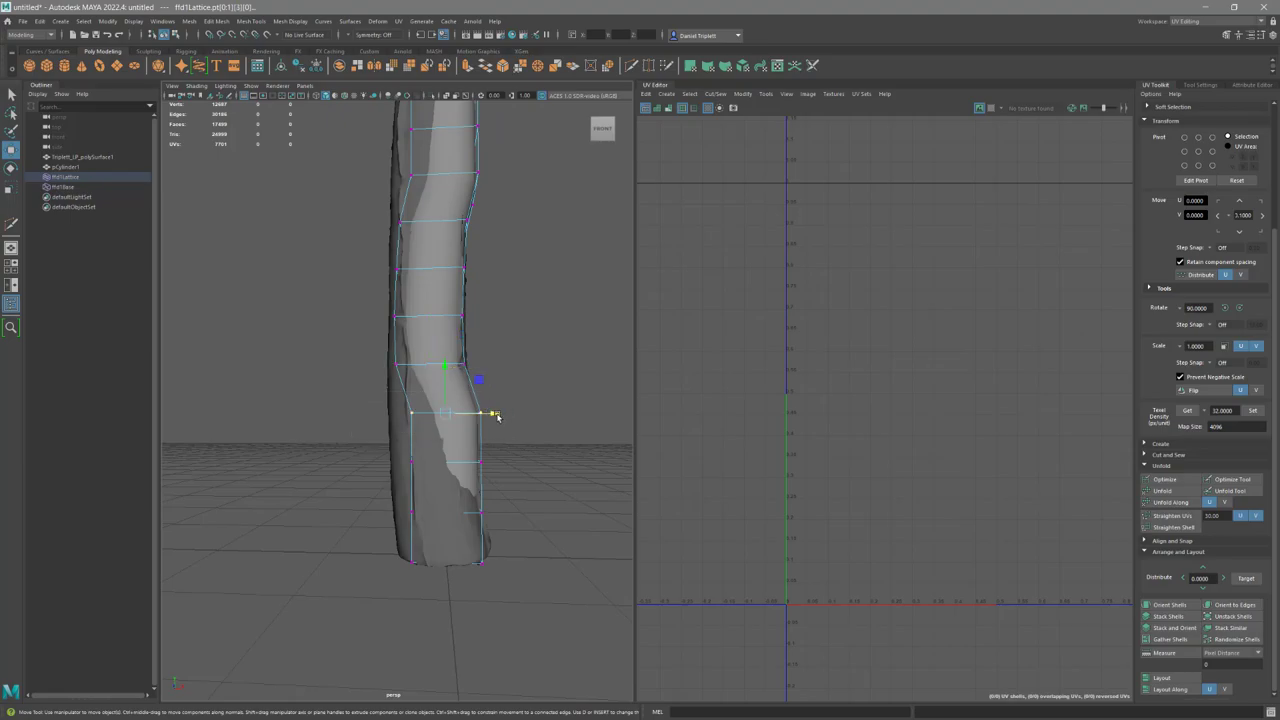
pyautogui.moveTo(497, 416); pyautogui.dragTo(482, 421)
pyautogui.moveTo(519, 484); pyautogui.dragTo(336, 436)
pyautogui.moveTo(486, 462)
pyautogui.mouseDown()
pyautogui.moveTo(468, 461)
pyautogui.moveTo(488, 465)
pyautogui.mouseUp()
pyautogui.moveTo(524, 529); pyautogui.dragTo(314, 477)
pyautogui.keyDown('alt'); pyautogui.moveTo(521, 487); pyautogui.dragTo(494, 515); pyautogui.keyUp('alt')
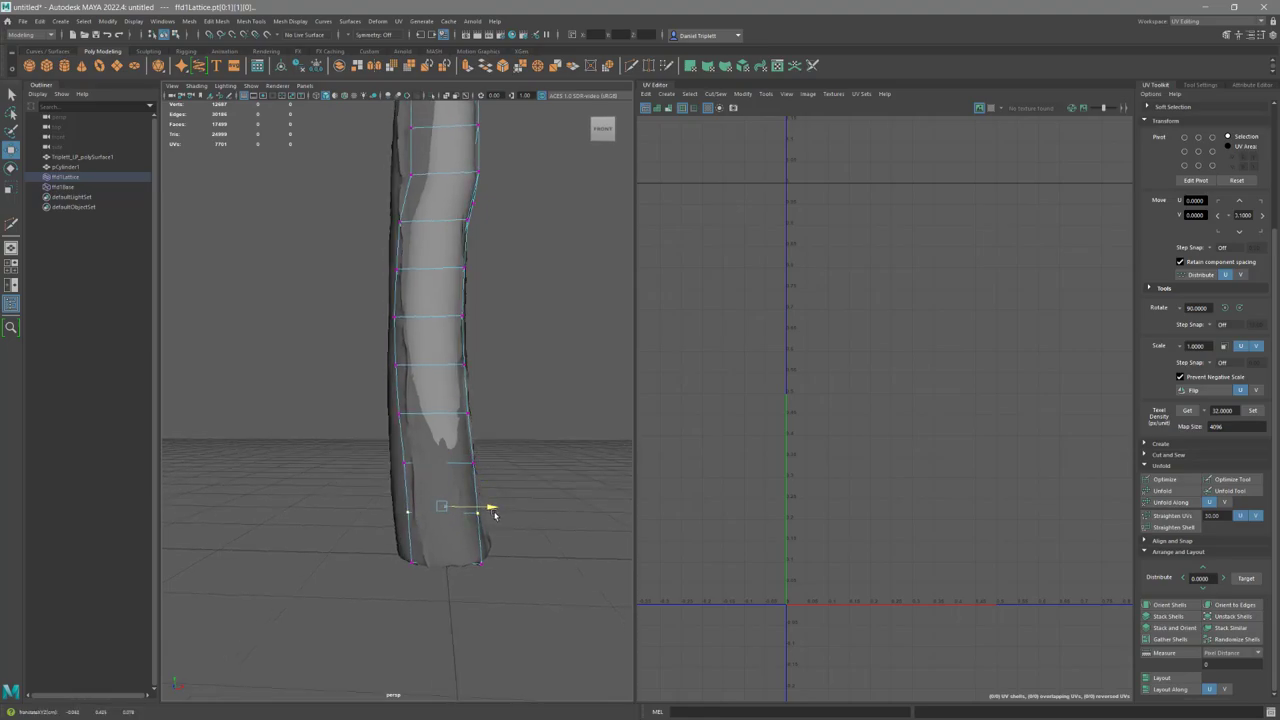
# Adjust the upper-middle lattice rows along X so the cylinder blends smoothly into the branch's upper curve.
pyautogui.keyDown('alt'); pyautogui.moveTo(485, 372); pyautogui.dragTo(486, 540, button='middle'); pyautogui.keyUp('alt')
pyautogui.moveTo(516, 372); pyautogui.dragTo(322, 324)
pyautogui.moveTo(491, 351)
pyautogui.mouseDown()
pyautogui.moveTo(474, 354)
pyautogui.moveTo(486, 357)
pyautogui.mouseUp()
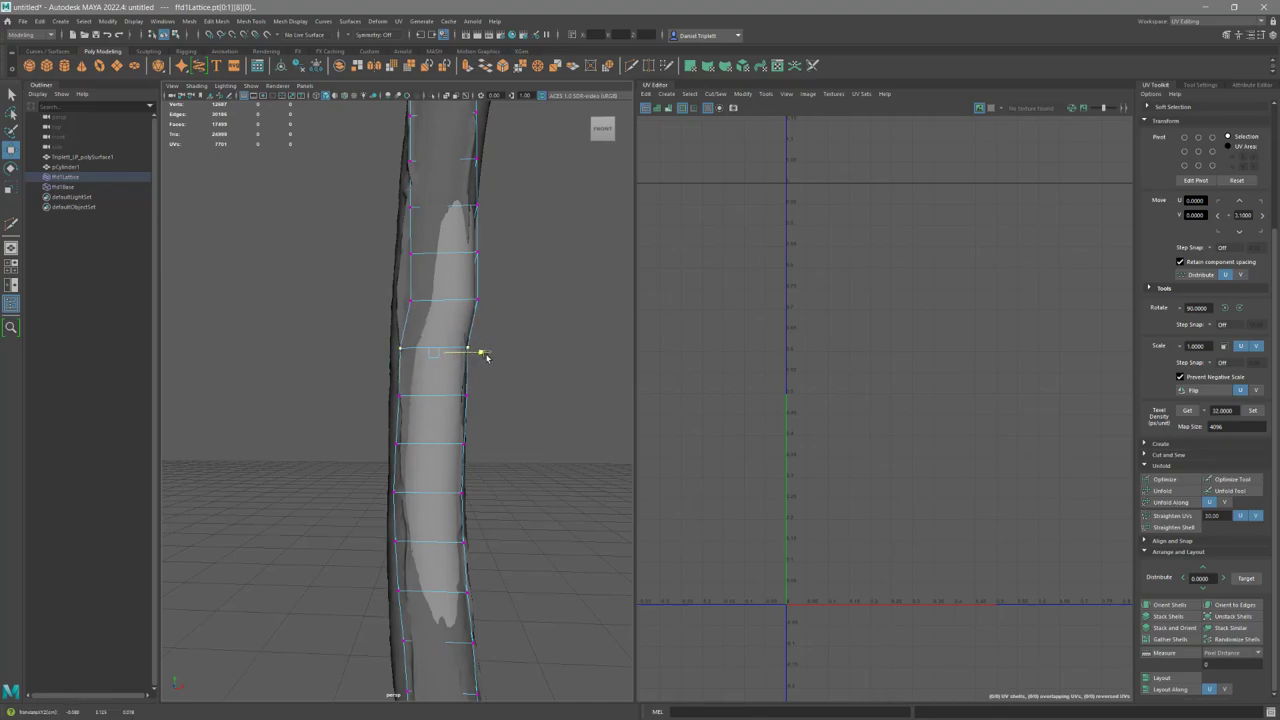
pyautogui.moveTo(490, 280); pyautogui.dragTo(338, 313)
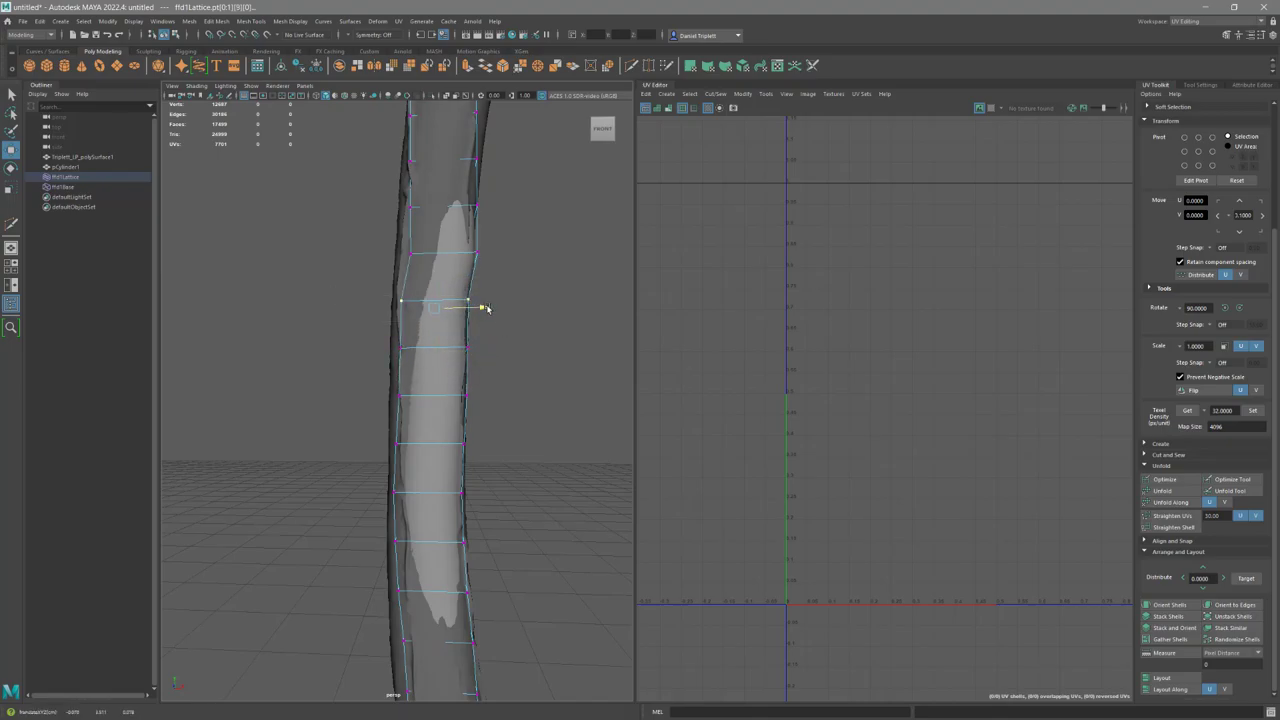
pyautogui.keyDown('alt'); pyautogui.moveTo(514, 312); pyautogui.dragTo(519, 342, button='middle'); pyautogui.keyUp('alt')
pyautogui.moveTo(521, 295); pyautogui.dragTo(491, 285)
pyautogui.keyDown('alt'); pyautogui.moveTo(491, 285); pyautogui.dragTo(498, 300, button='middle'); pyautogui.keyUp('alt')
pyautogui.moveTo(514, 309); pyautogui.dragTo(378, 286)
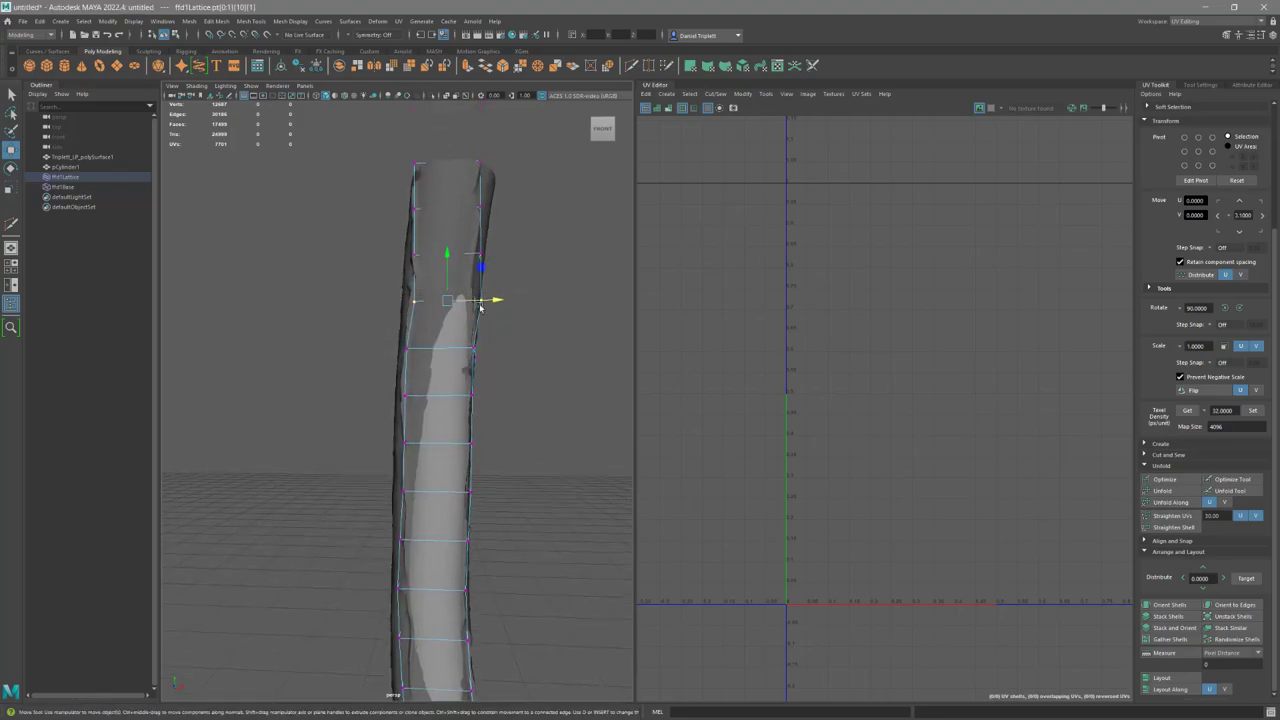
pyautogui.moveTo(499, 299); pyautogui.dragTo(343, 236)
pyautogui.moveTo(495, 252)
pyautogui.mouseDown()
pyautogui.moveTo(514, 286)
pyautogui.moveTo(347, 257)
pyautogui.moveTo(493, 269)
pyautogui.mouseUp()
# Align the top lattice row with the branch's end, and adjust the two rows beneath it along the branch's depth.
pyautogui.keyDown('alt'); pyautogui.moveTo(404, 319); pyautogui.dragTo(510, 287); pyautogui.keyUp('alt')
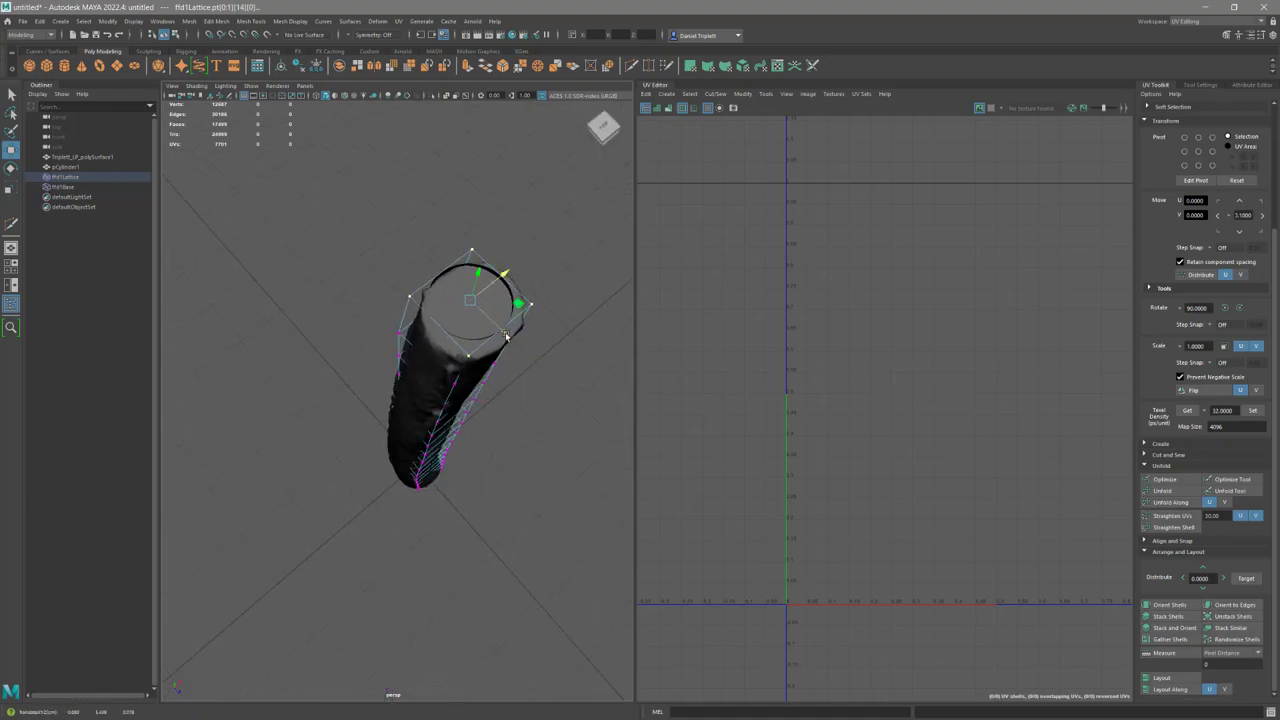
pyautogui.keyDown('alt'); pyautogui.moveTo(500, 337); pyautogui.dragTo(563, 314); pyautogui.keyUp('alt')
pyautogui.moveTo(338, 264); pyautogui.dragTo(502, 307)
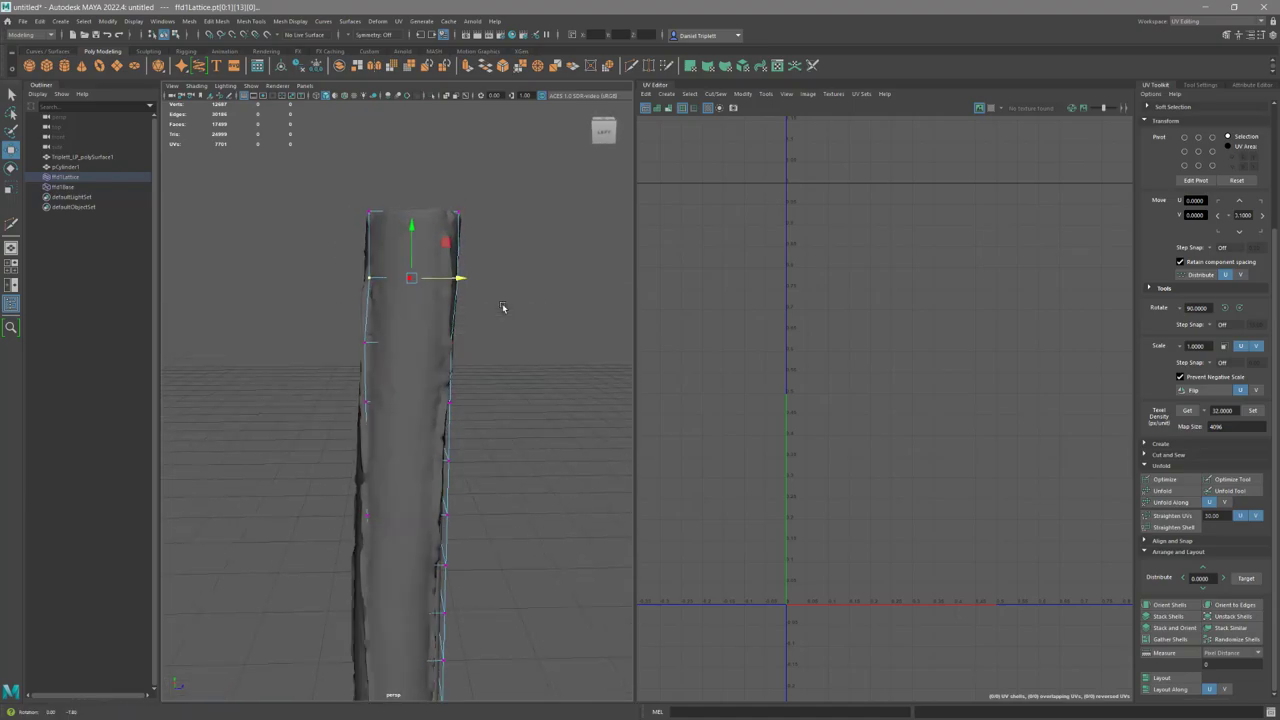
pyautogui.moveTo(470, 347); pyautogui.dragTo(324, 324)
pyautogui.moveTo(456, 340); pyautogui.dragTo(457, 343)
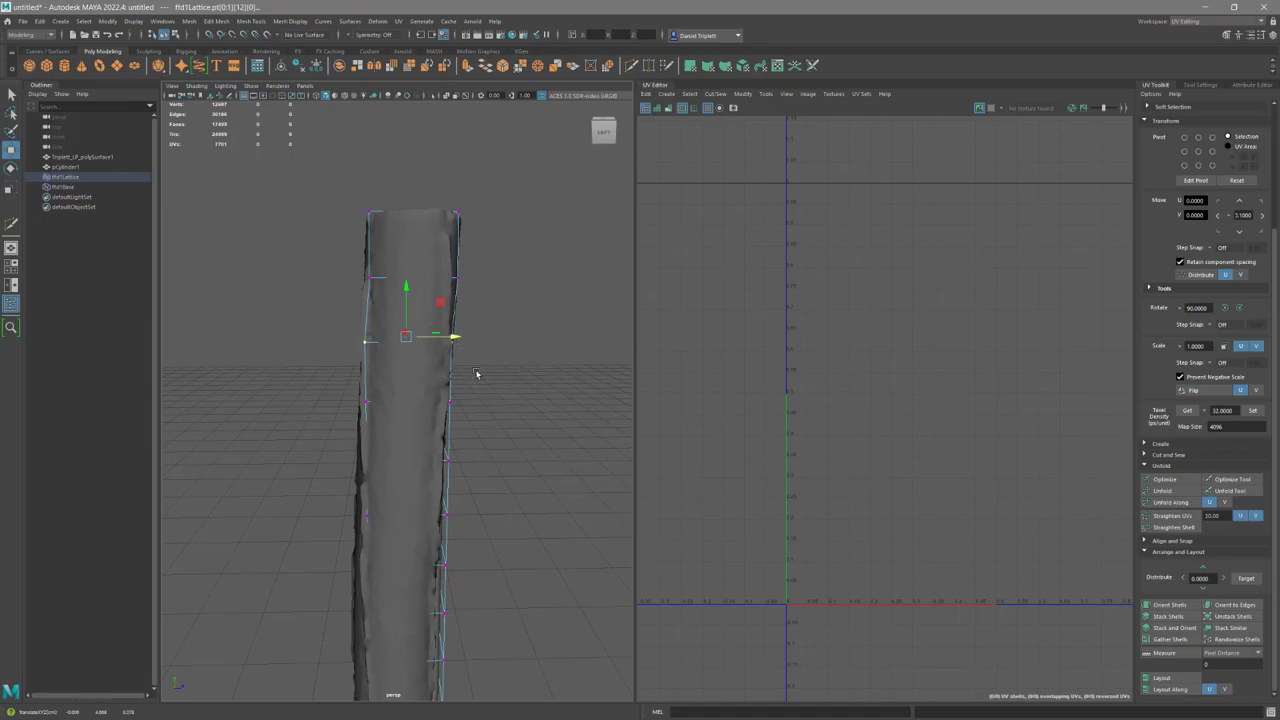
# Adjust the fourth and fifth lattice rows from the top to keep the cylinder inside the branch.
pyautogui.keyDown('alt'); pyautogui.moveTo(463, 413); pyautogui.dragTo(395, 343); pyautogui.keyUp('alt')
pyautogui.click(364, 400)
pyautogui.moveTo(507, 407); pyautogui.dragTo(300, 352)
pyautogui.moveTo(478, 388); pyautogui.dragTo(443, 338)
pyautogui.moveTo(482, 296); pyautogui.dragTo(334, 254)
pyautogui.moveTo(453, 286); pyautogui.dragTo(505, 344)
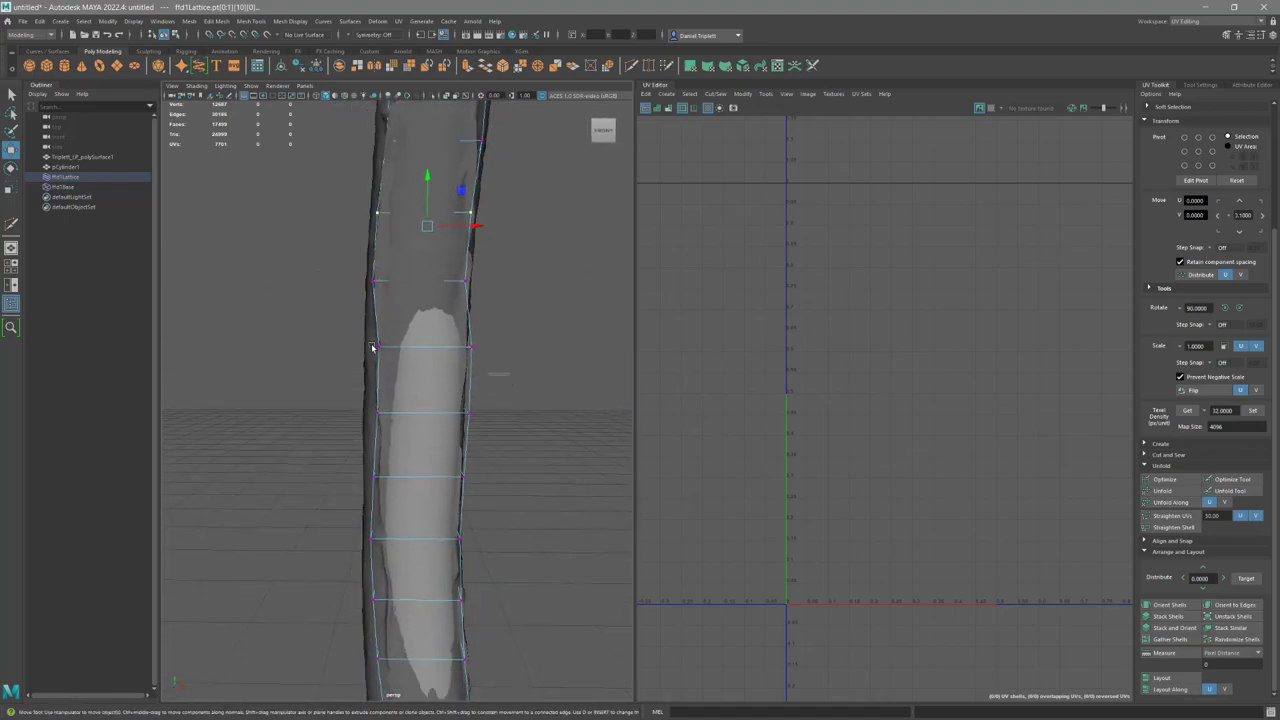
# Move the middle lattice rows along the depth axis to centre the cylinder in the branch from the side.
pyautogui.keyDown('alt'); pyautogui.moveTo(240, 320); pyautogui.dragTo(467, 362); pyautogui.keyUp('alt')
pyautogui.moveTo(463, 432); pyautogui.dragTo(380, 393)
pyautogui.moveTo(451, 411); pyautogui.dragTo(283, 343)
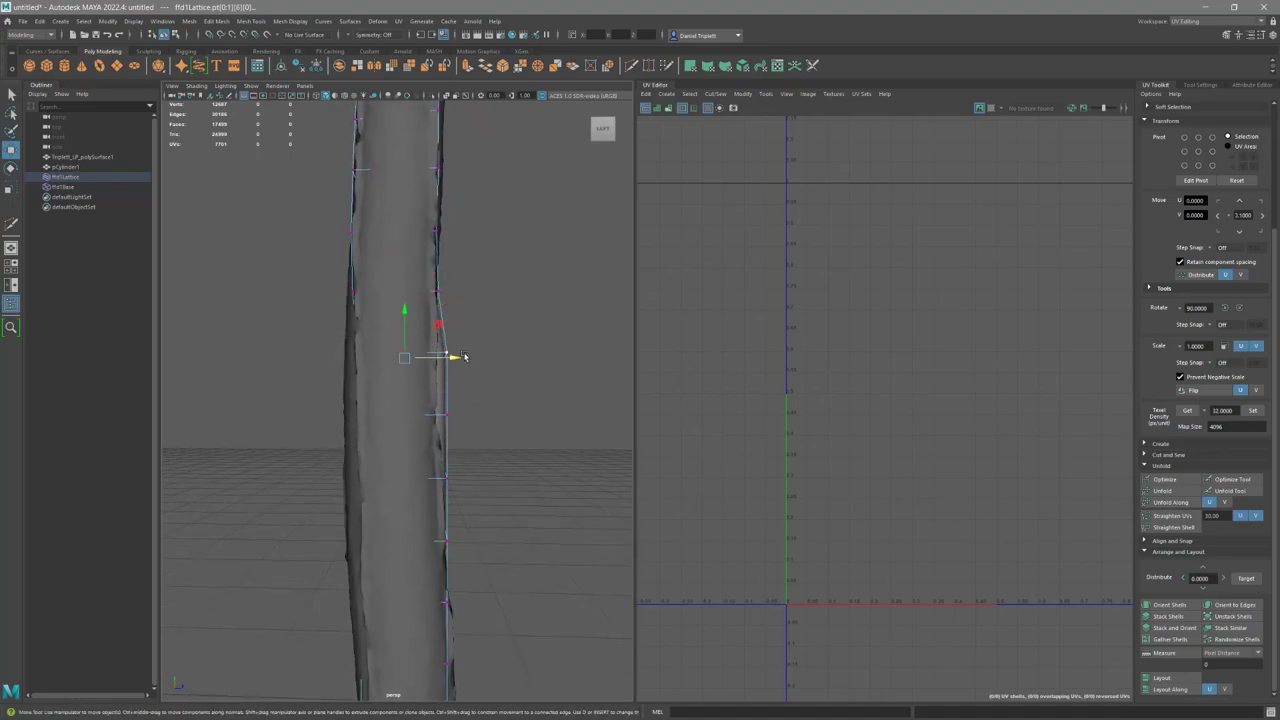
pyautogui.moveTo(453, 360); pyautogui.dragTo(445, 364)
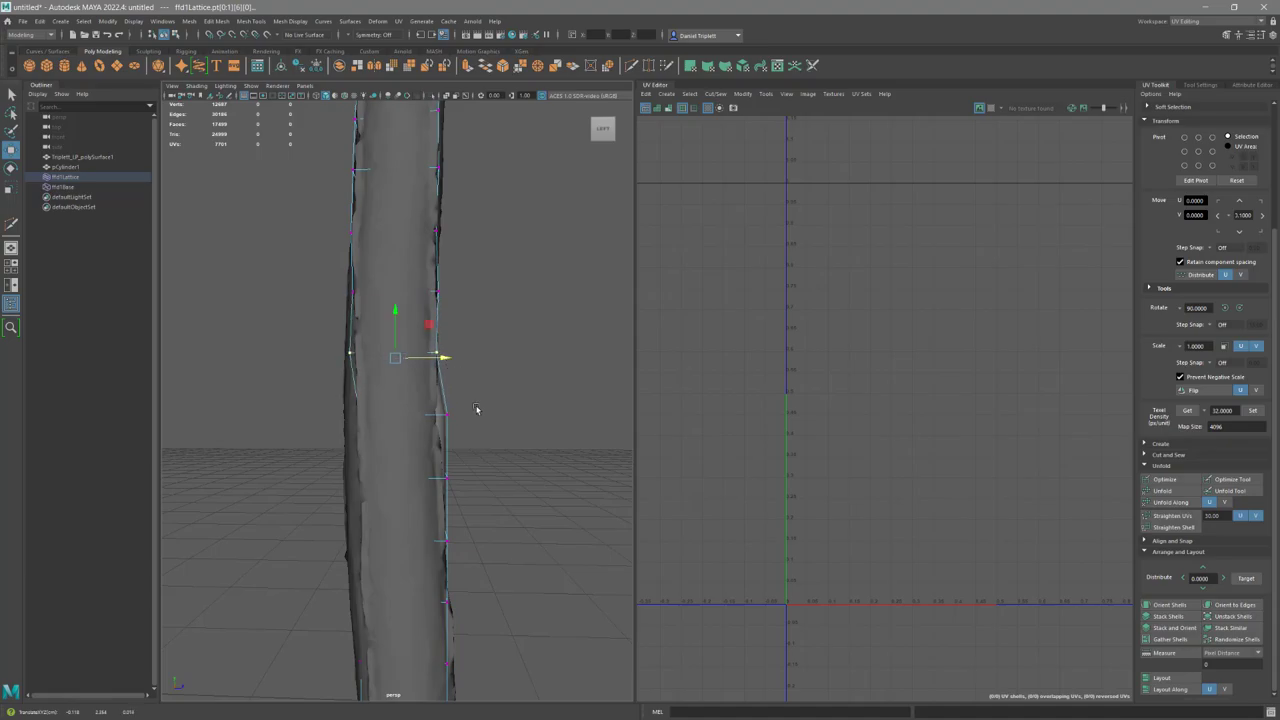
pyautogui.moveTo(464, 437); pyautogui.dragTo(297, 401)
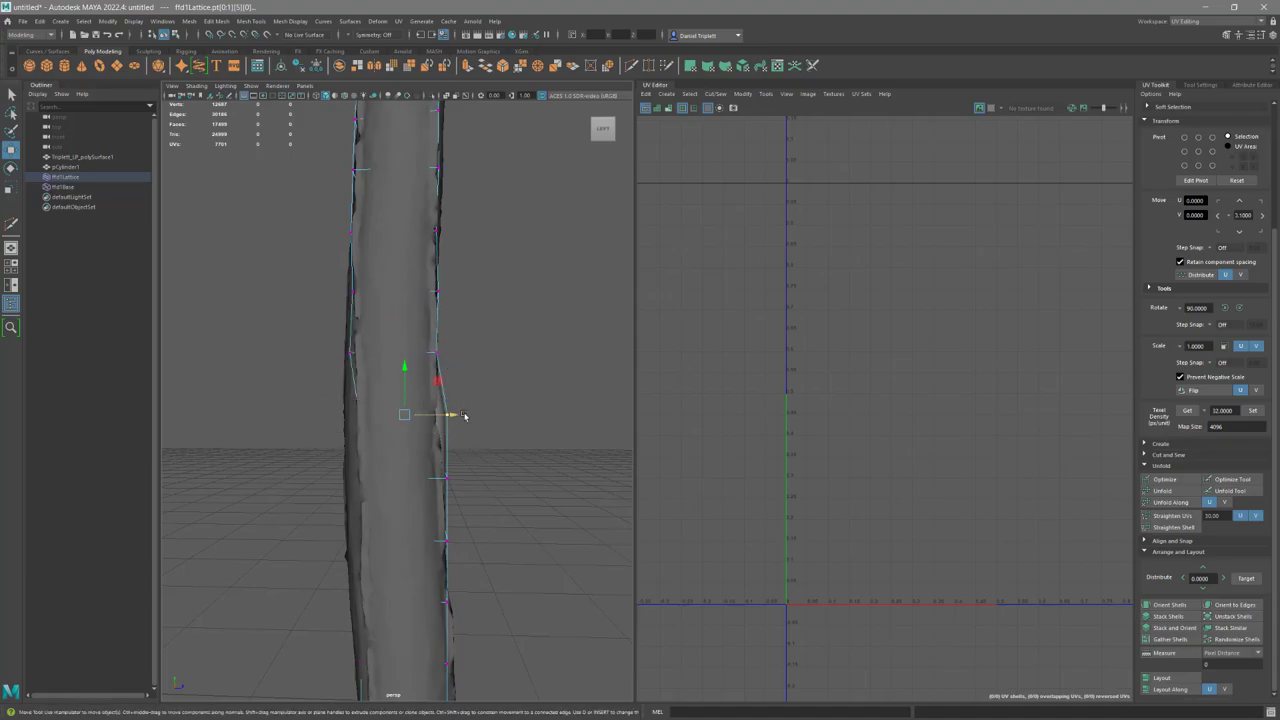
pyautogui.moveTo(453, 418); pyautogui.dragTo(400, 354)
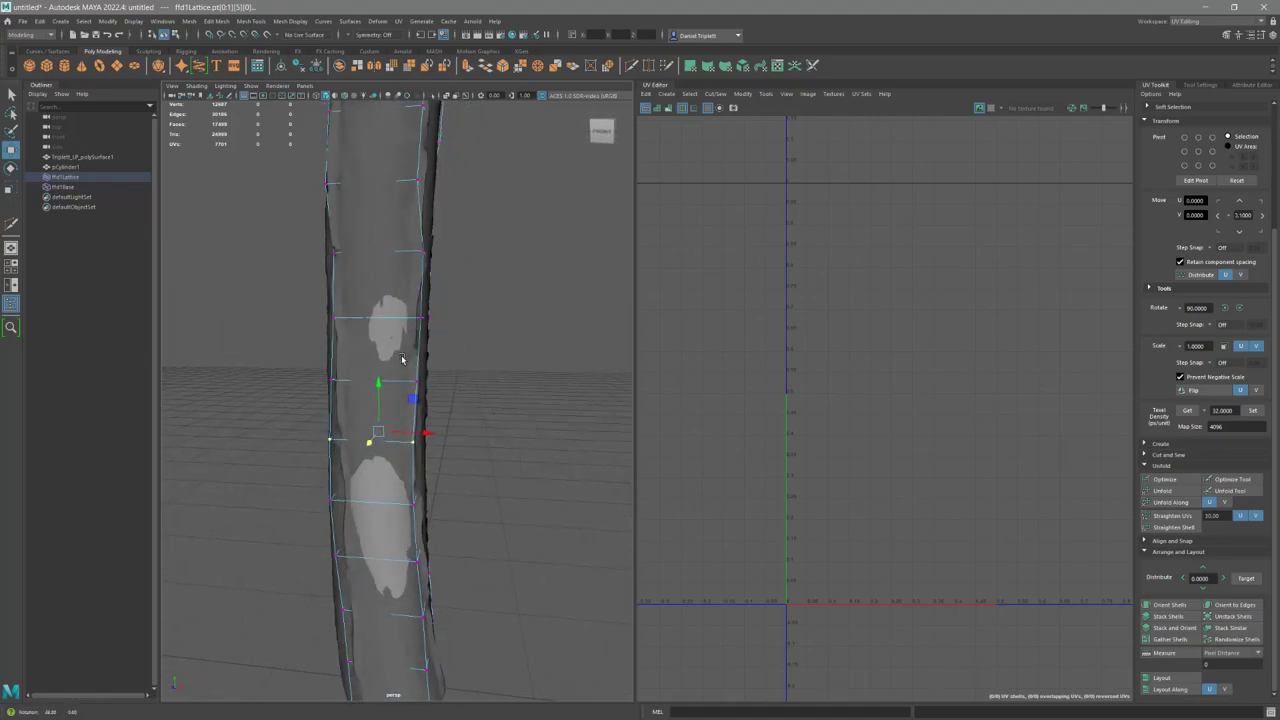
# Fine-tune two lattice rows at mid-height along X so the cylinder stops protruding through the branch's front.
pyautogui.moveTo(472, 338); pyautogui.dragTo(214, 297)
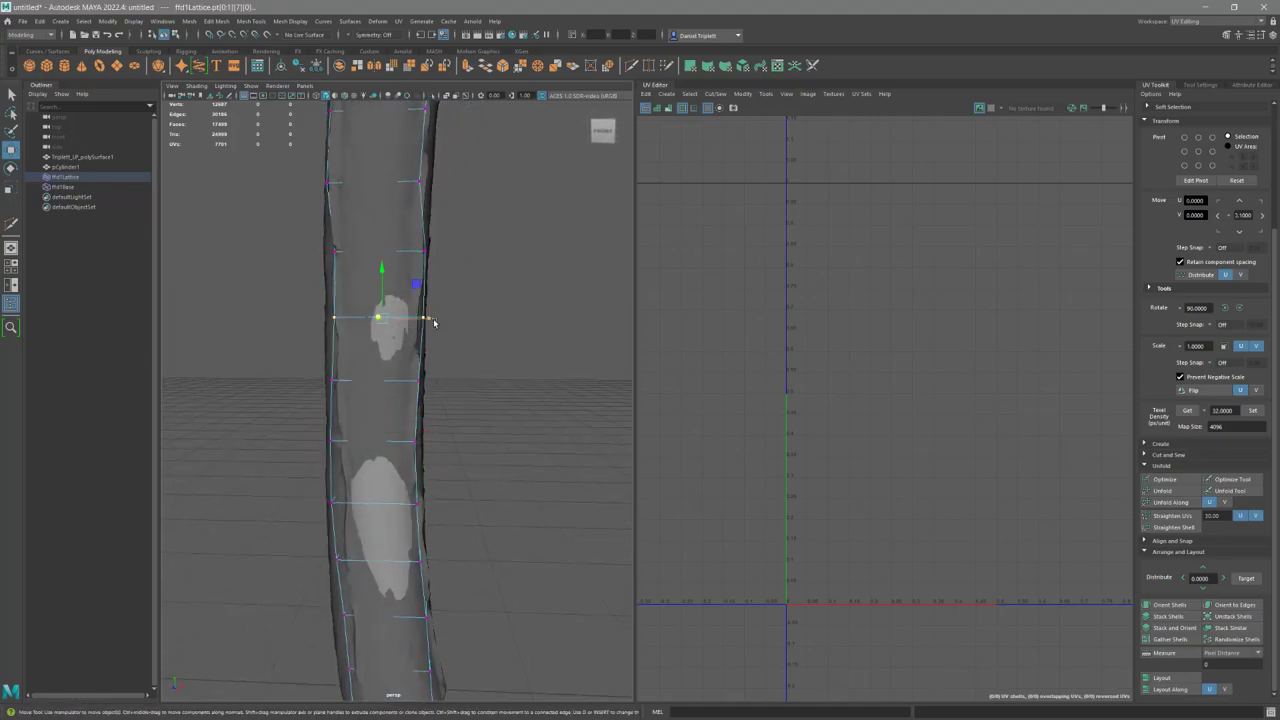
pyautogui.moveTo(434, 322)
pyautogui.mouseDown()
pyautogui.moveTo(423, 320)
pyautogui.moveTo(528, 357)
pyautogui.moveTo(424, 322)
pyautogui.moveTo(464, 352)
pyautogui.moveTo(480, 391)
pyautogui.moveTo(397, 396)
pyautogui.moveTo(442, 330)
pyautogui.mouseUp()
pyautogui.moveTo(484, 264); pyautogui.dragTo(250, 296)
pyautogui.moveTo(432, 292); pyautogui.dragTo(424, 290)
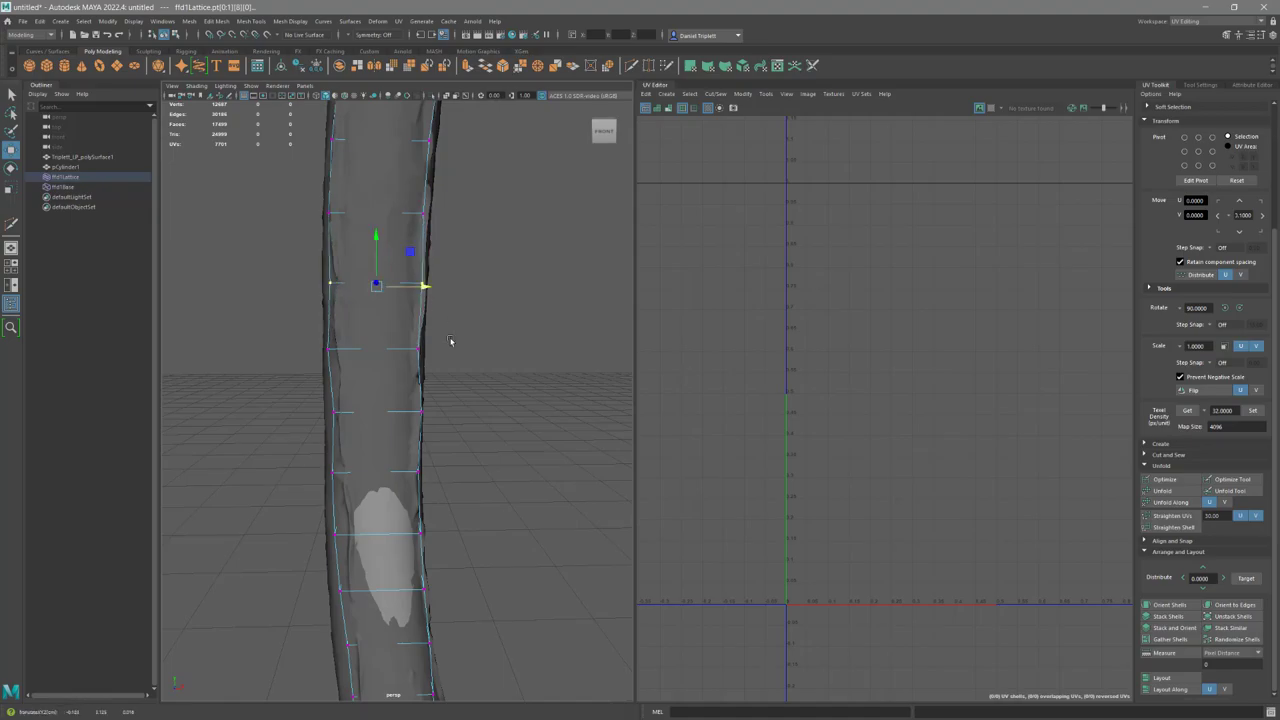
# Show the scene in wireframe and move a lower-middle lattice row along the depth axis to centre it in the branch.
pyautogui.keyDown('alt'); pyautogui.moveTo(450, 341); pyautogui.dragTo(458, 234, button='middle'); pyautogui.keyUp('alt')
pyautogui.keyDown('alt'); pyautogui.moveTo(472, 345); pyautogui.dragTo(228, 370); pyautogui.keyUp('alt')
pyautogui.keyDown('alt'); pyautogui.moveTo(300, 380); pyautogui.dragTo(405, 390); pyautogui.keyUp('alt')
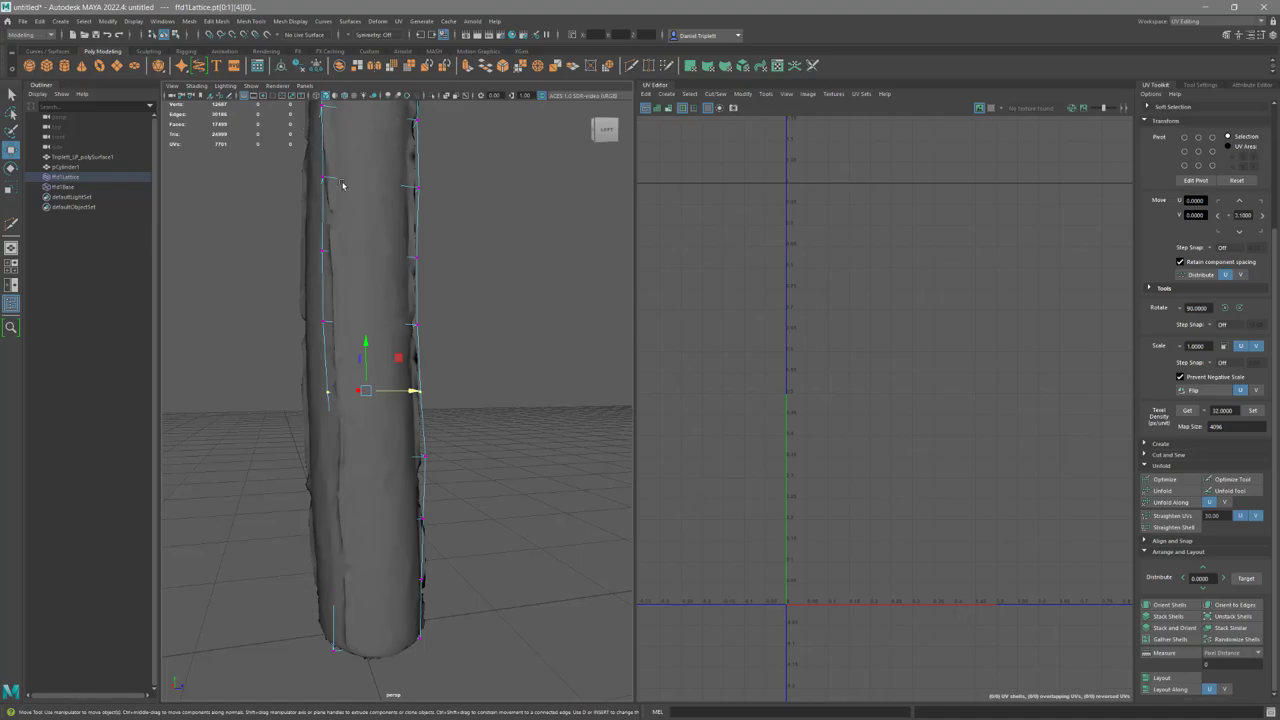
pyautogui.press('4')
pyautogui.keyDown('alt'); pyautogui.moveTo(468, 318); pyautogui.dragTo(398, 369); pyautogui.keyUp('alt')
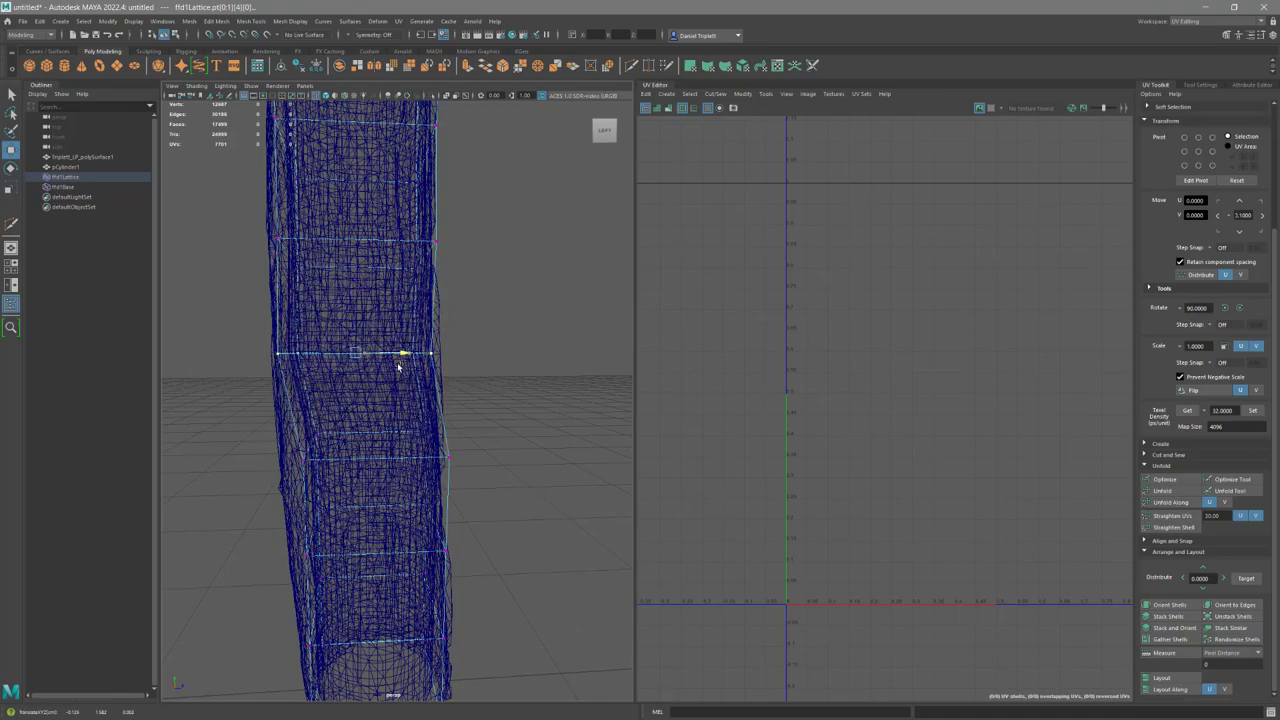
pyautogui.moveTo(494, 466); pyautogui.dragTo(177, 397)
pyautogui.moveTo(420, 443); pyautogui.dragTo(405, 443)
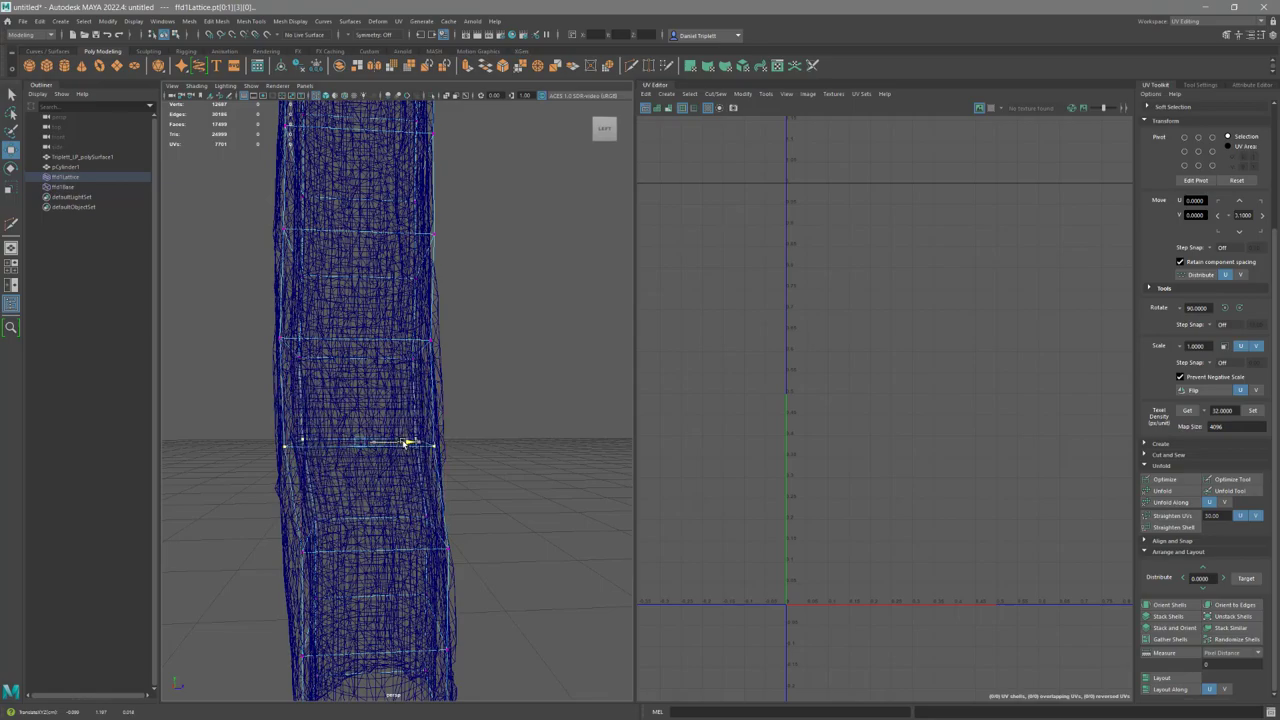
# Shift the lattice rows just above the branch's lower end along the depth axis to keep the cylinder inside the branch.
pyautogui.keyDown('alt'); pyautogui.moveTo(511, 462); pyautogui.dragTo(531, 460); pyautogui.keyUp('alt')
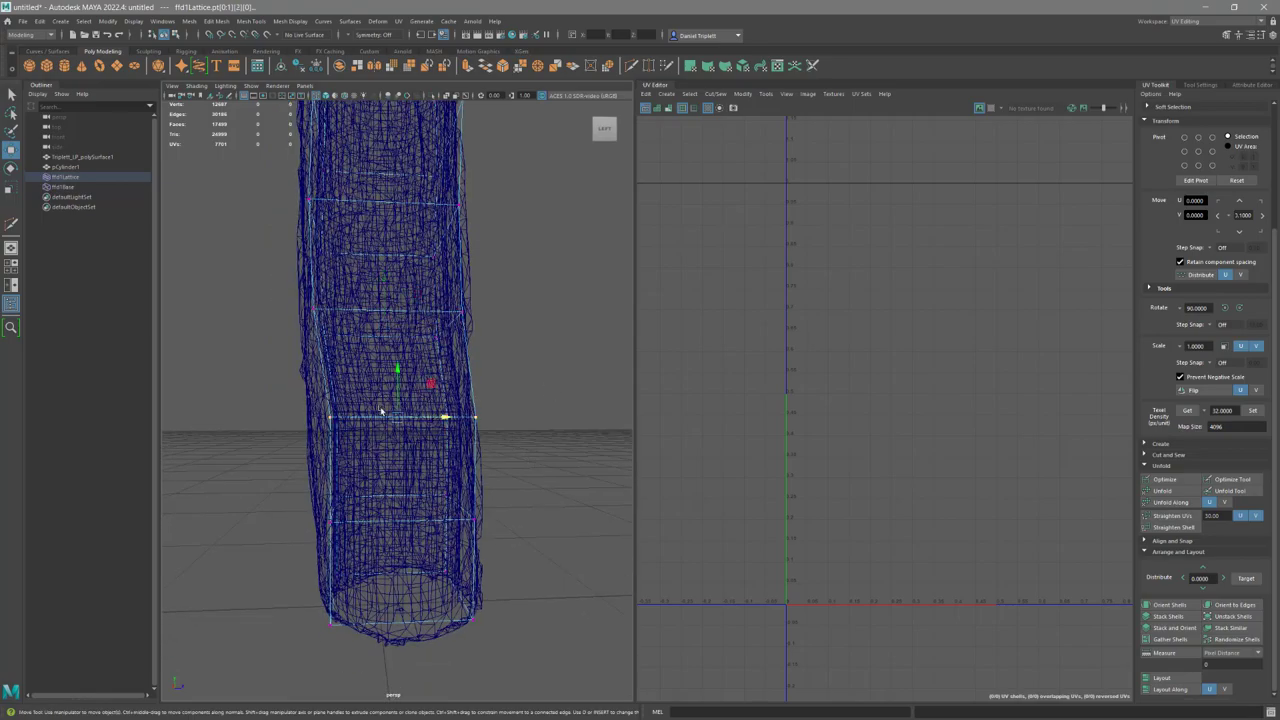
pyautogui.moveTo(446, 419); pyautogui.dragTo(437, 420)
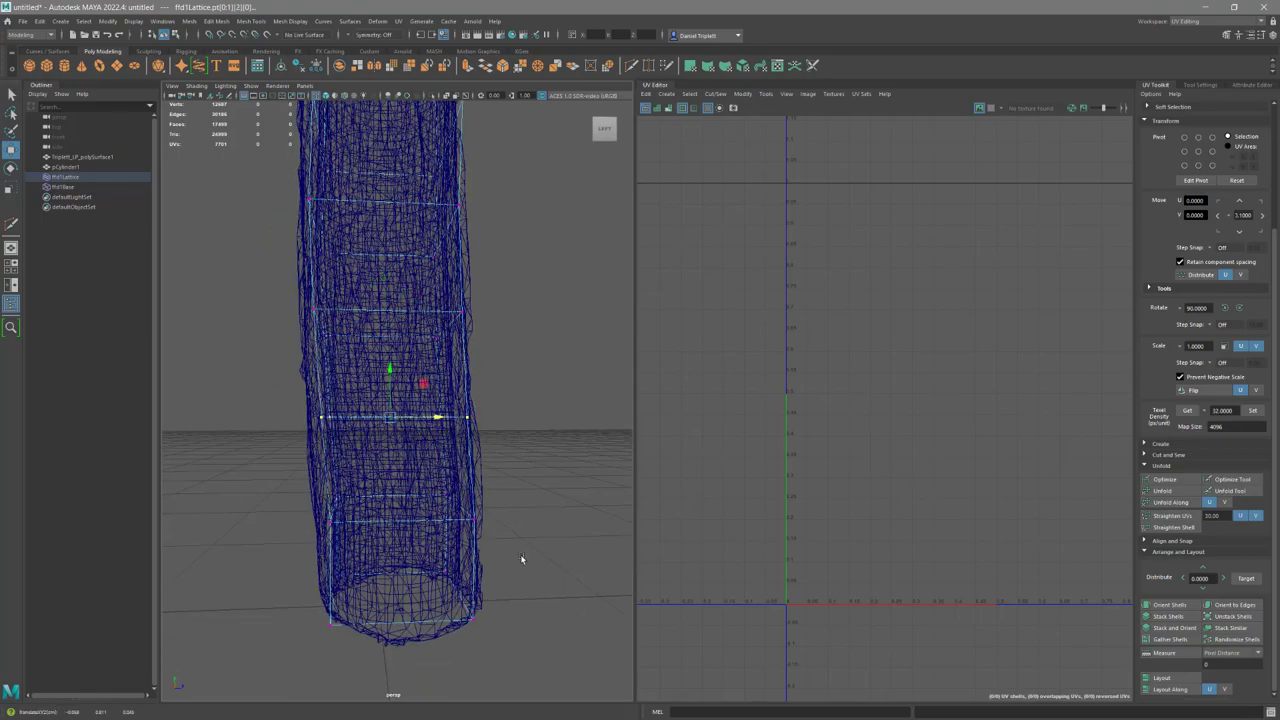
pyautogui.keyDown('alt'); pyautogui.moveTo(519, 514); pyautogui.dragTo(474, 534); pyautogui.keyUp('alt')
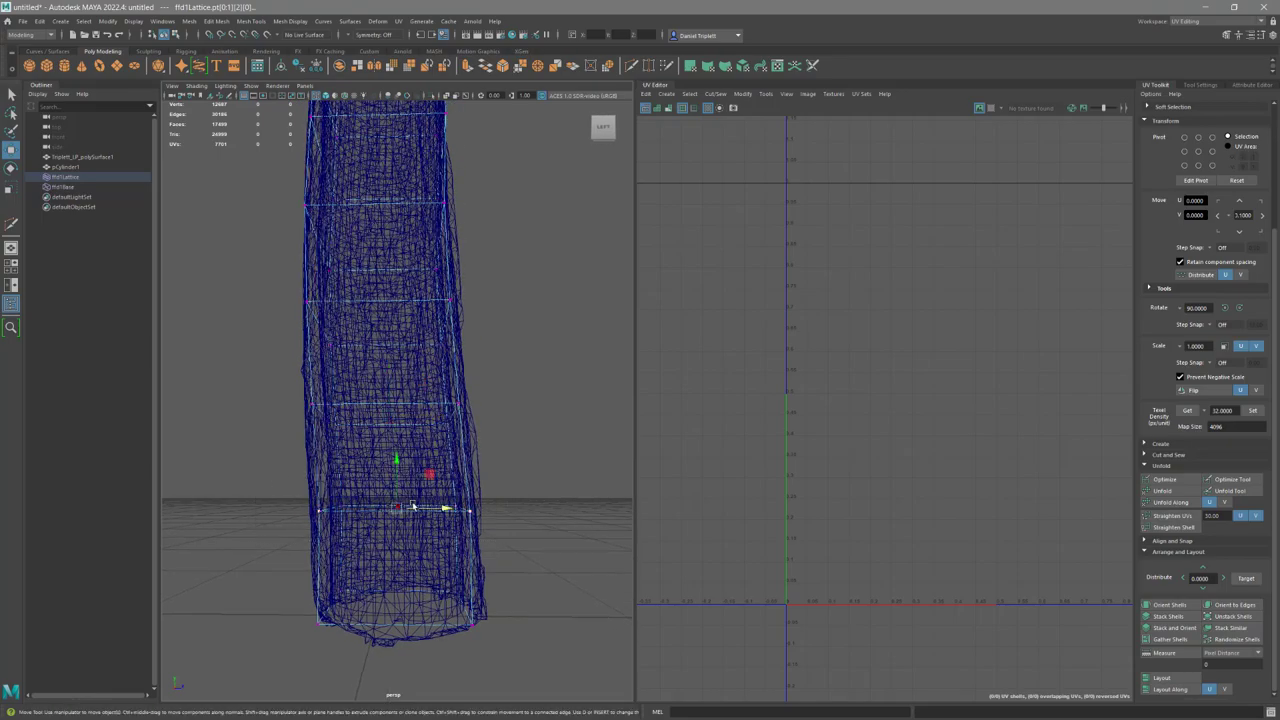
pyautogui.moveTo(443, 514)
pyautogui.keyDown('alt'); pyautogui.mouseDown()
pyautogui.moveTo(501, 529)
pyautogui.moveTo(502, 491)
pyautogui.mouseUp(); pyautogui.keyUp('alt')
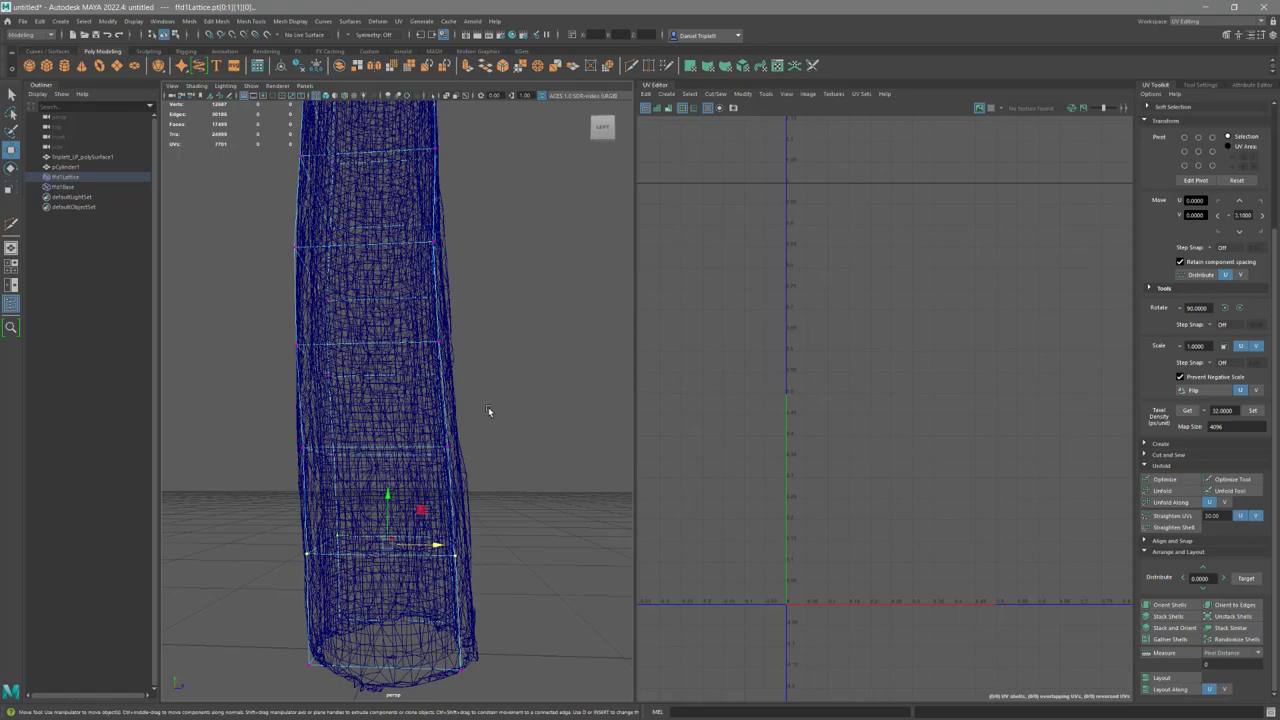
# Return to shaded display and assign a new Lambert material to the cylinder inside the branch.
pyautogui.press('5')
pyautogui.keyDown('alt'); pyautogui.moveTo(516, 405); pyautogui.dragTo(418, 461); pyautogui.keyUp('alt')
pyautogui.keyDown('alt'); pyautogui.moveTo(418, 461); pyautogui.dragTo(586, 400, button='right'); pyautogui.keyUp('alt')
pyautogui.keyDown('alt'); pyautogui.moveTo(586, 400); pyautogui.dragTo(353, 321); pyautogui.keyUp('alt')
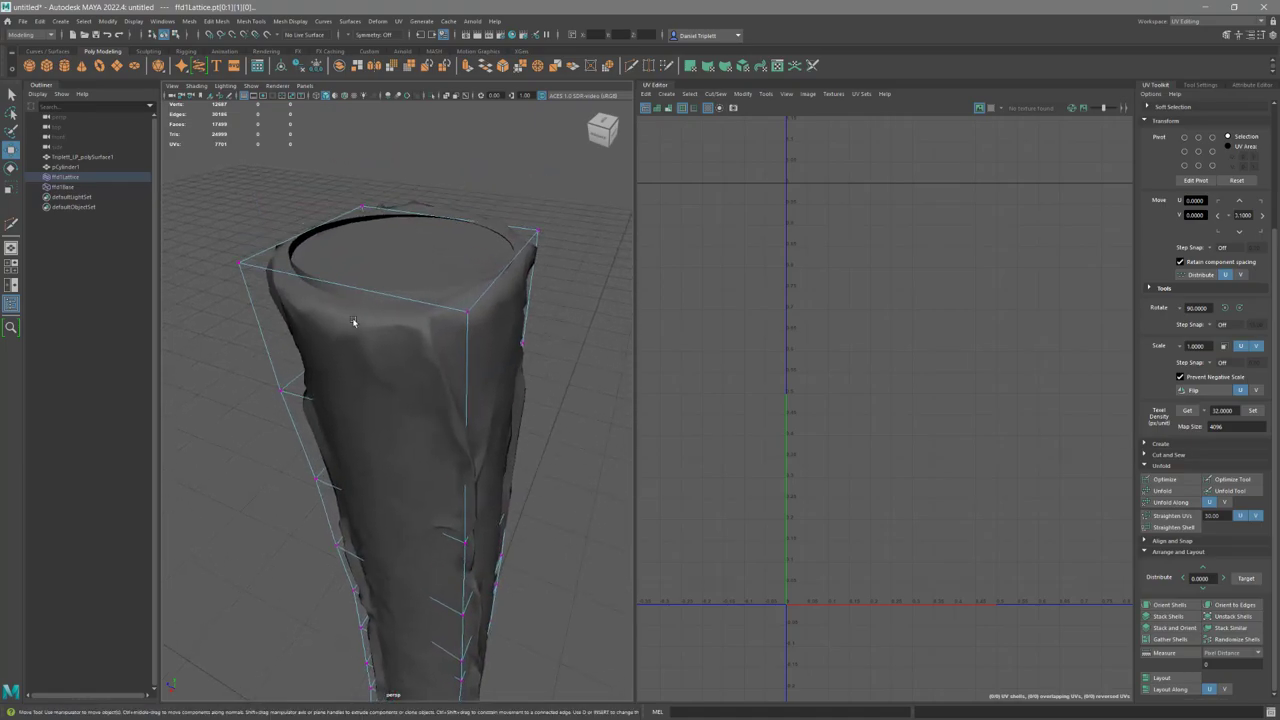
pyautogui.click(320, 291)
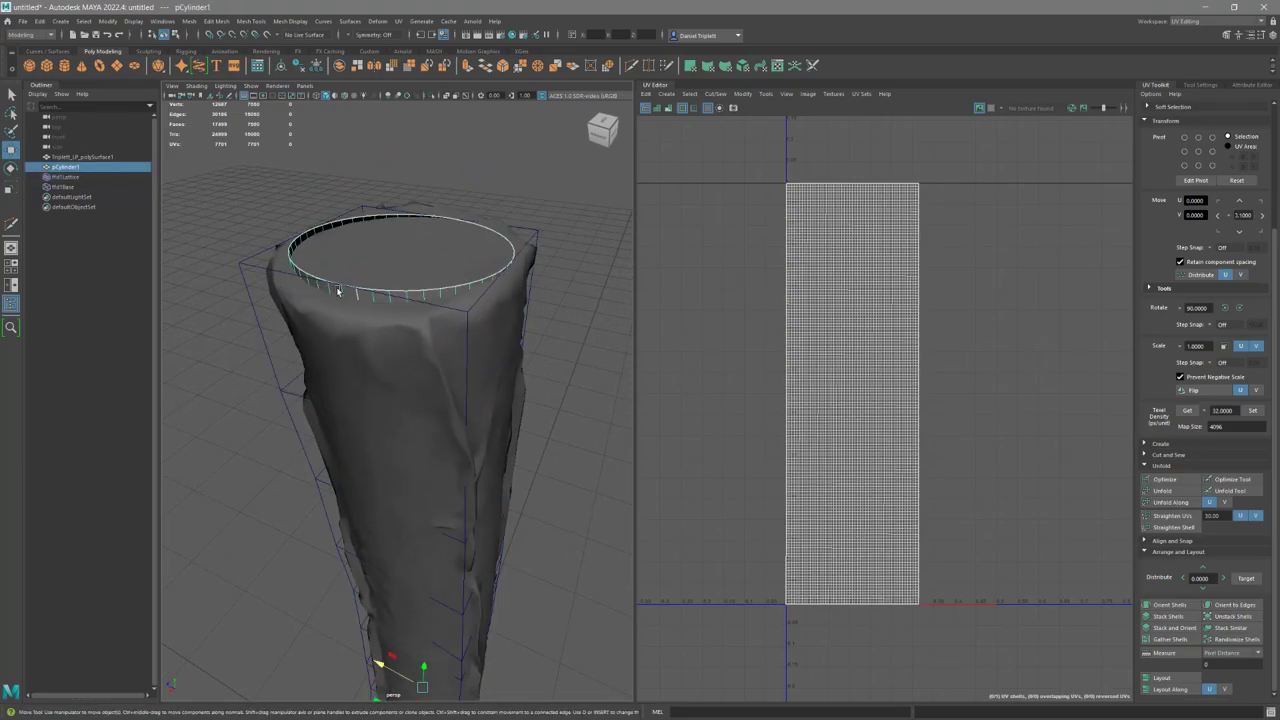
pyautogui.rightClick(338, 291)
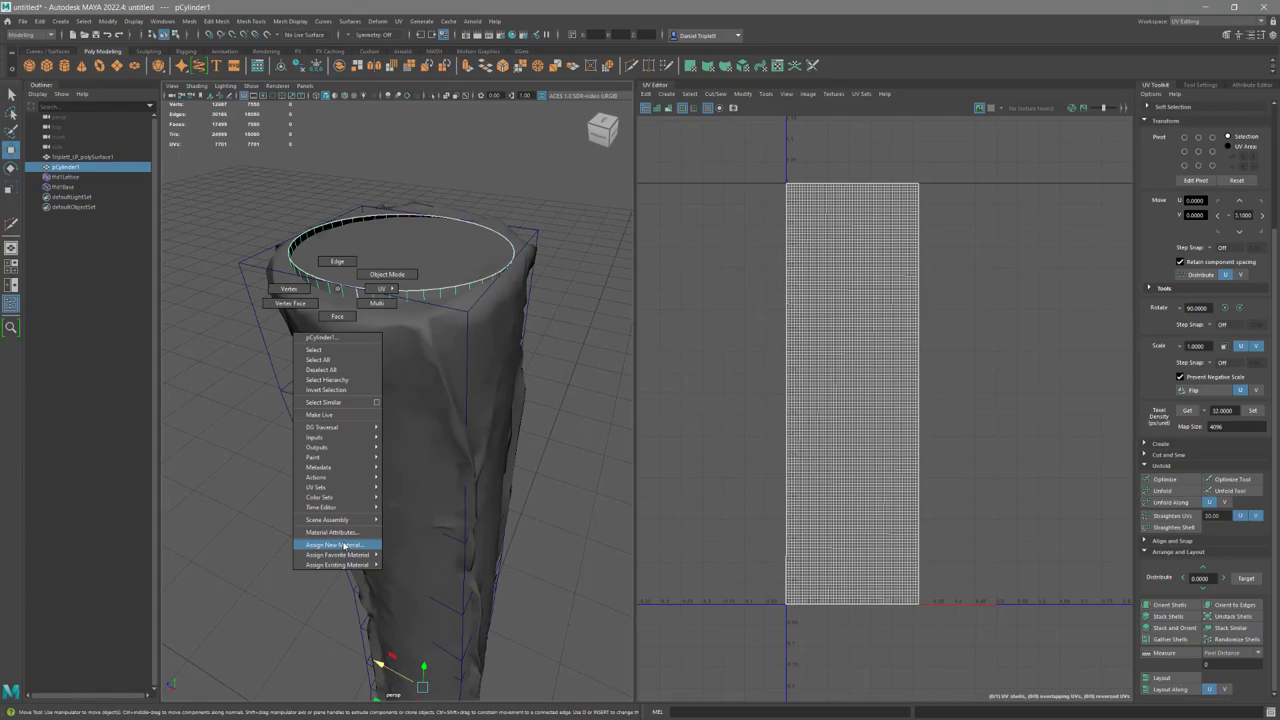
pyautogui.click(344, 545)
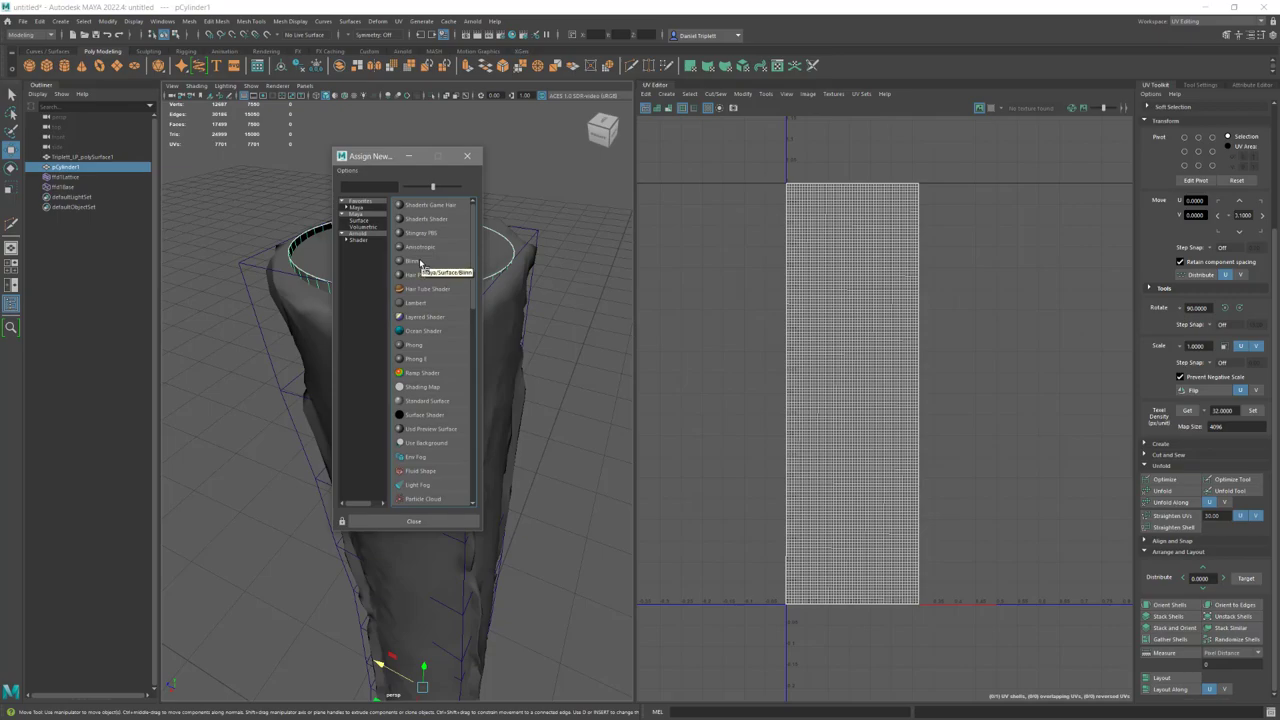
pyautogui.scroll(-6, 420, 370)
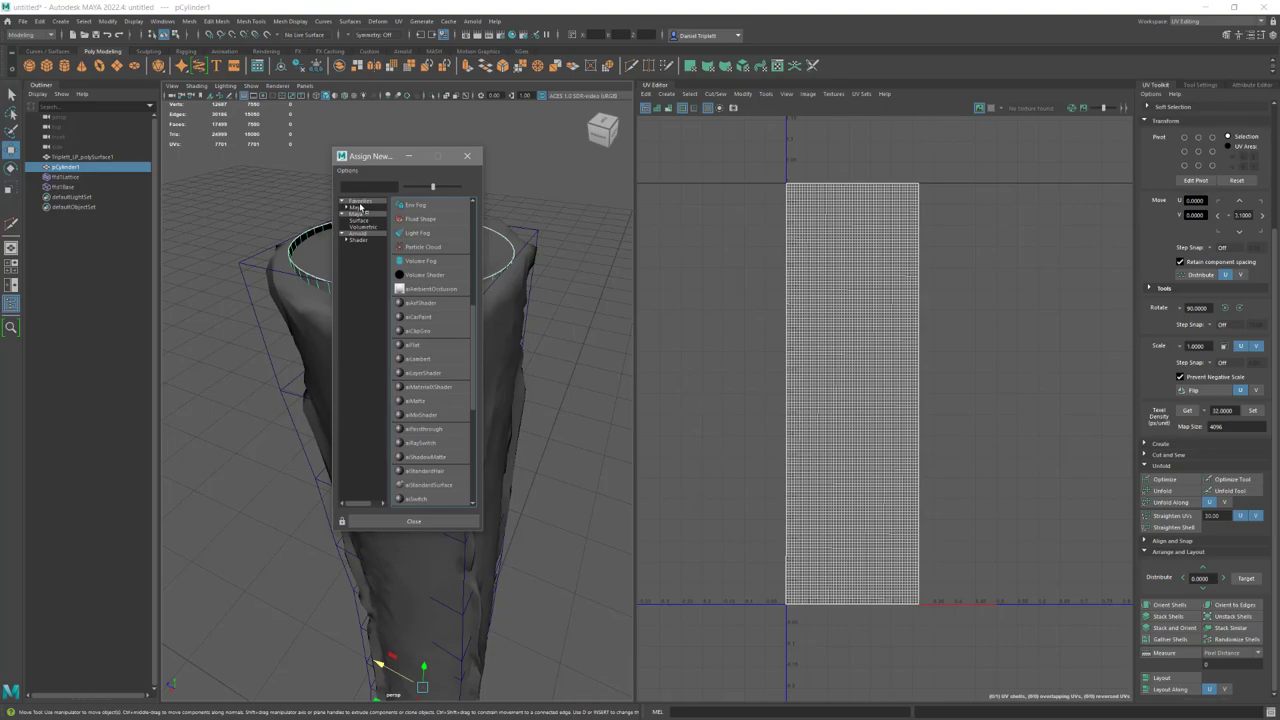
pyautogui.click(357, 208)
pyautogui.click(414, 233)
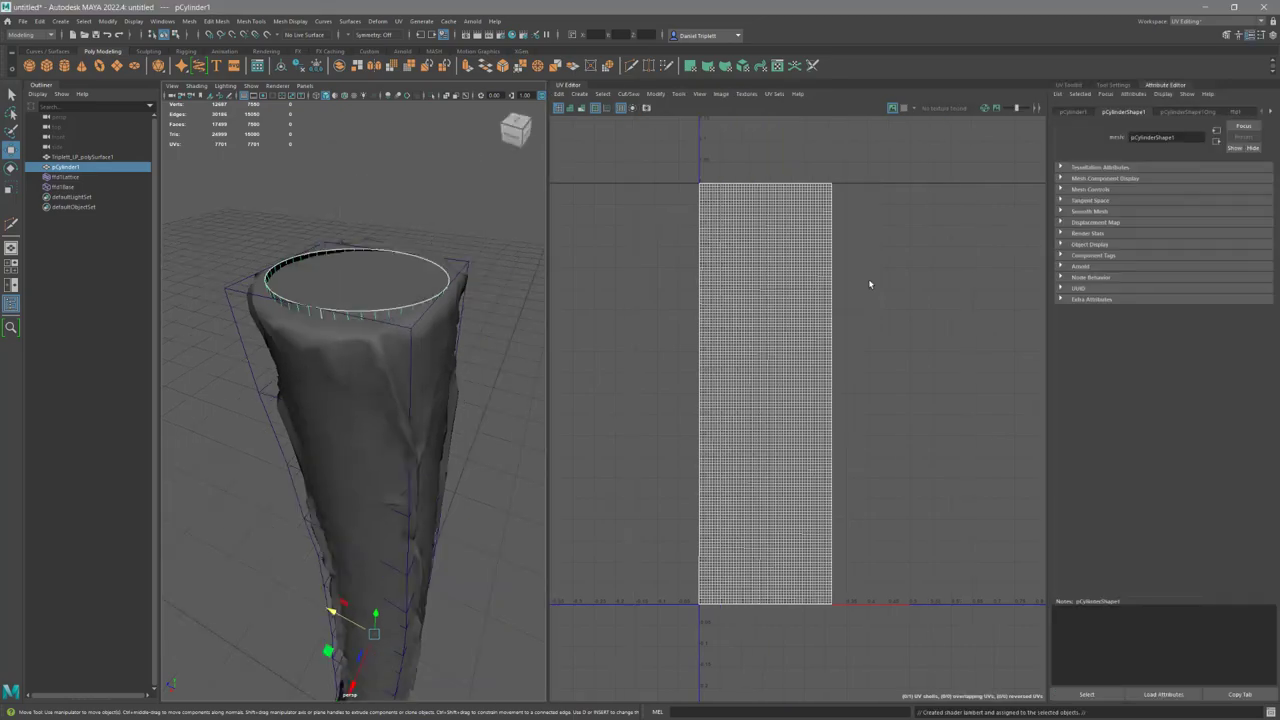
# Set the colour of the cylinder's new Lambert material to red.
pyautogui.click(1270, 112)
pyautogui.click(1270, 112)
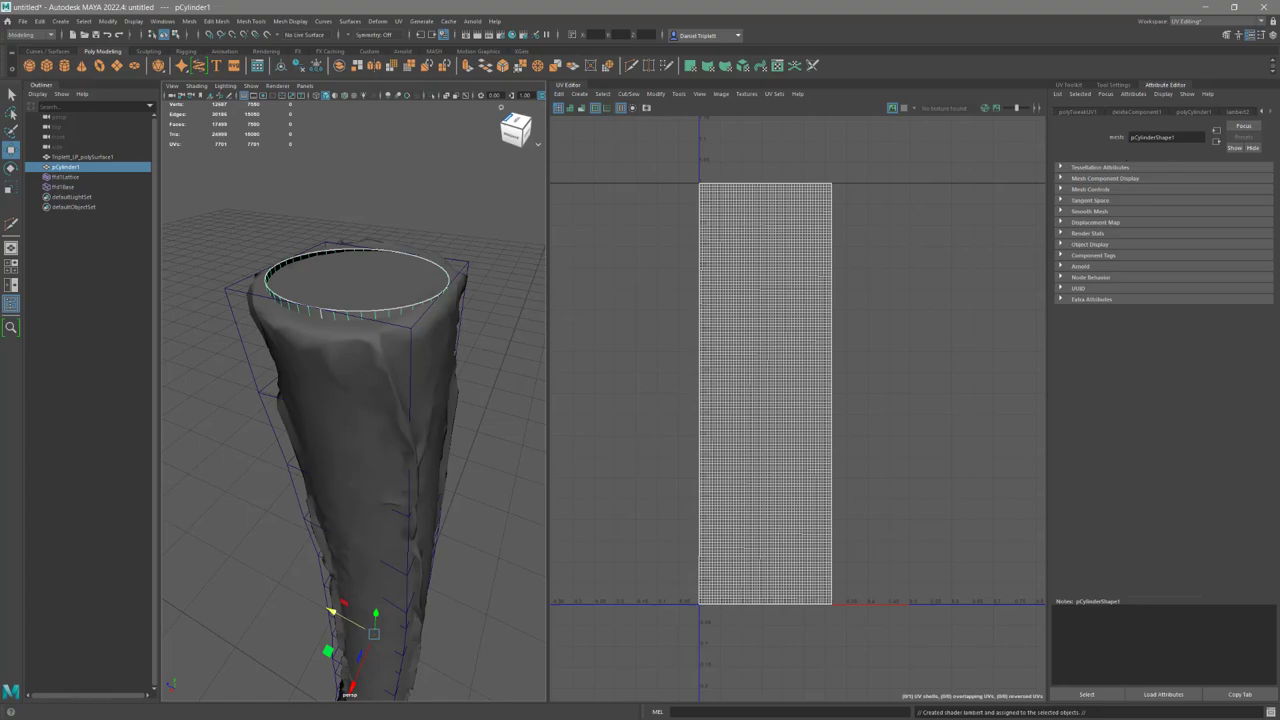
pyautogui.click(1249, 113)
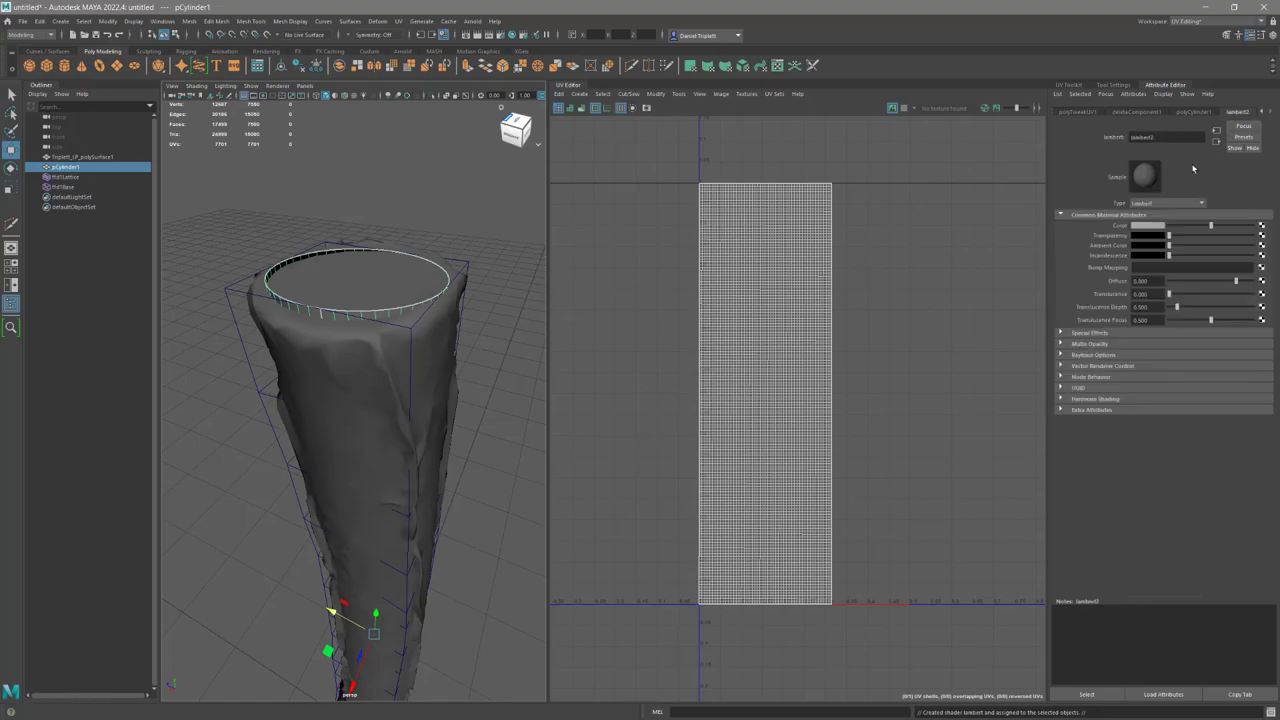
pyautogui.click(1155, 227)
pyautogui.click(1150, 227)
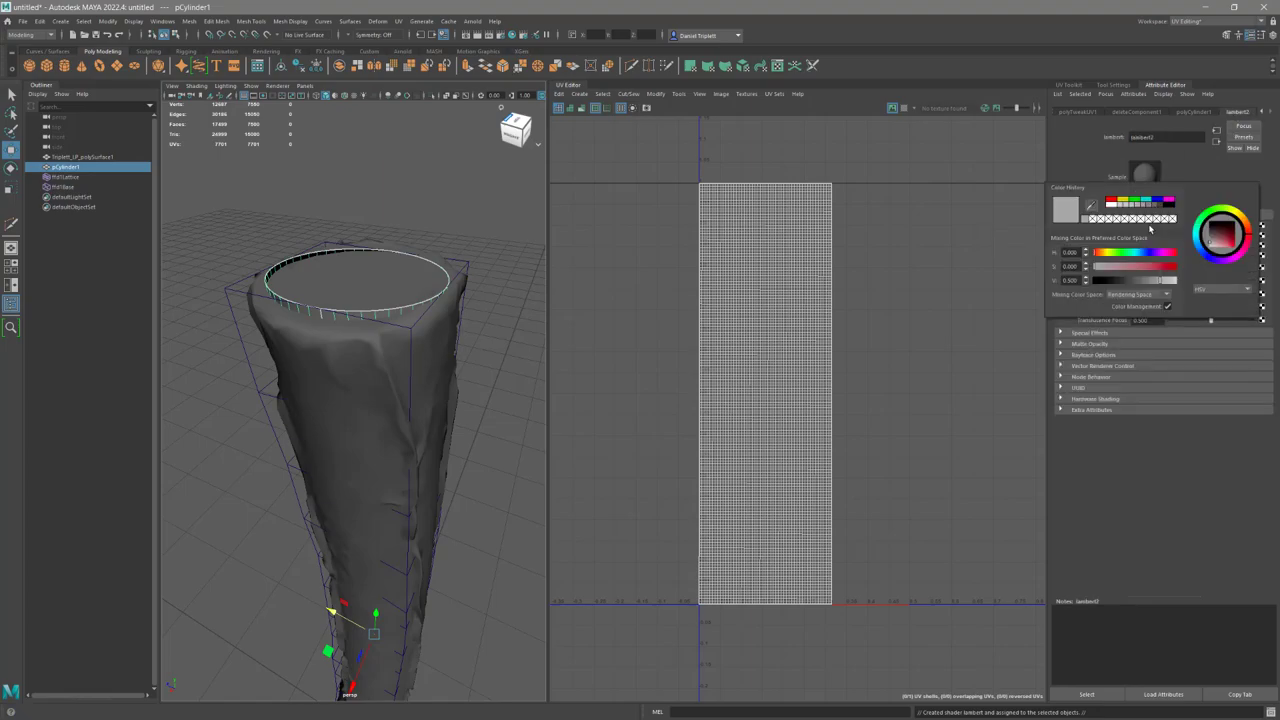
pyautogui.click(1110, 202)
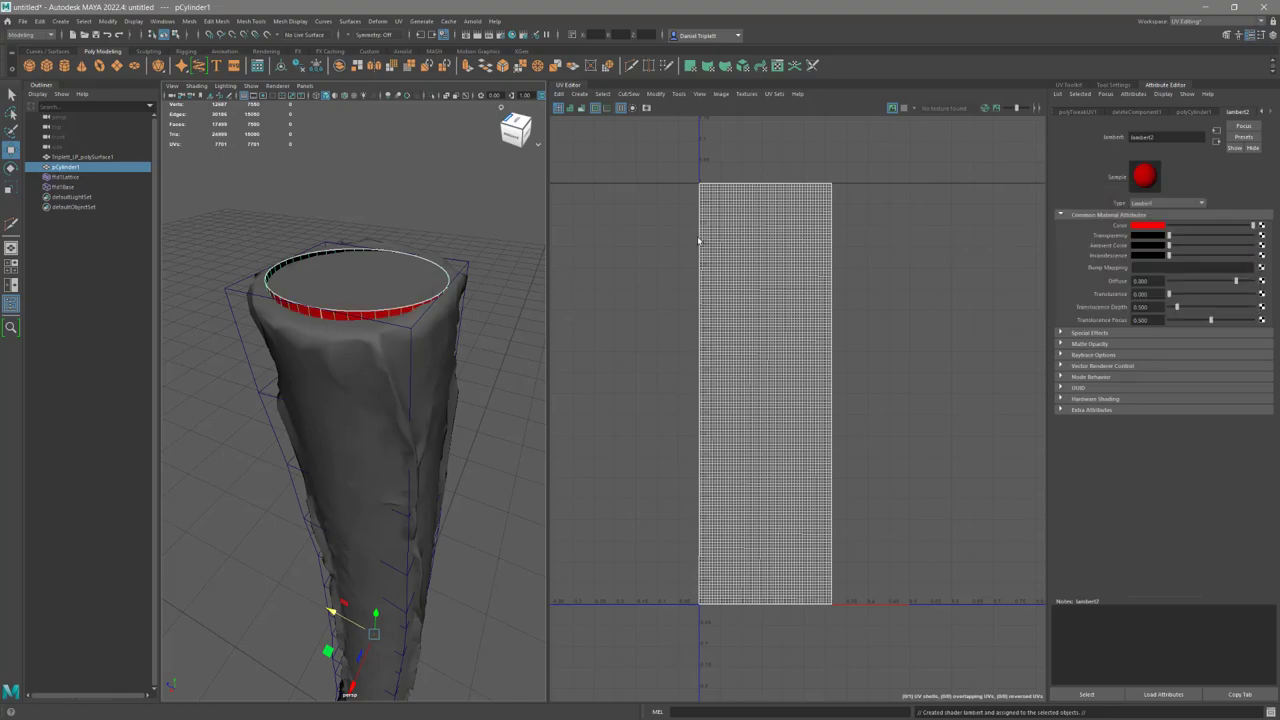
# Duplicate the red cylinder in place.
pyautogui.keyDown('alt'); pyautogui.moveTo(355, 297); pyautogui.dragTo(398, 313); pyautogui.keyUp('alt')
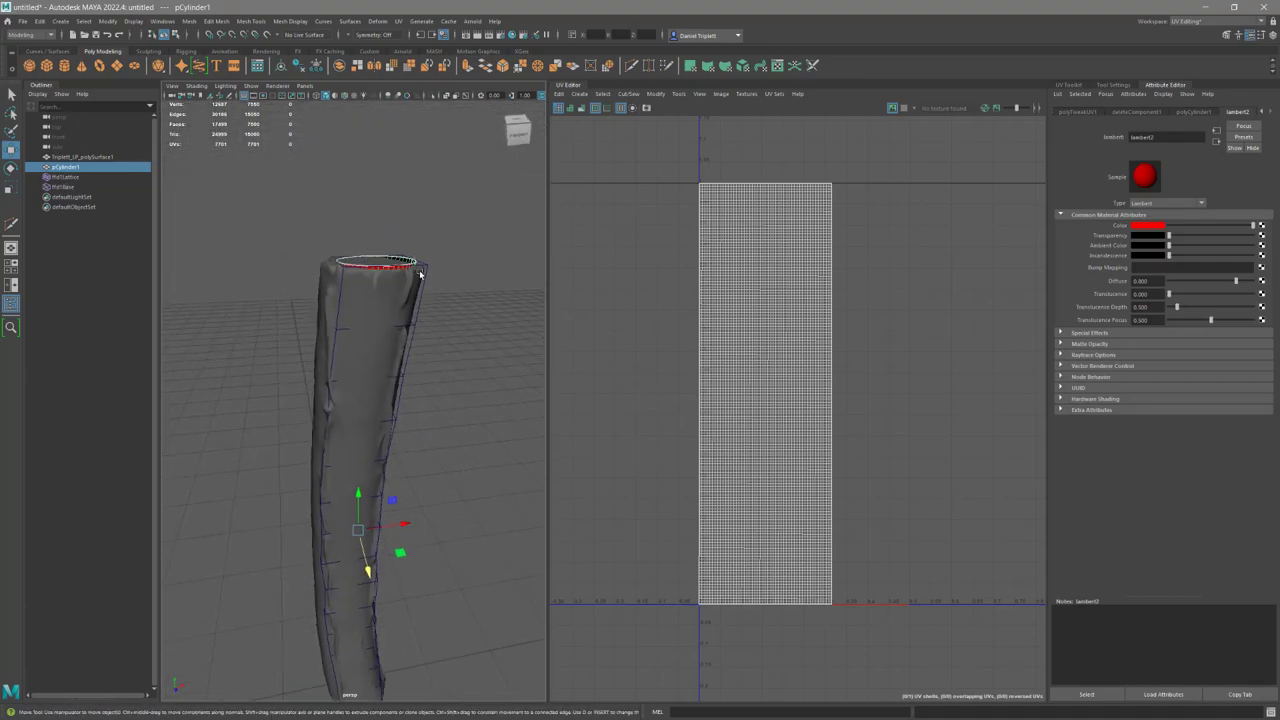
pyautogui.hotkey('ctrl', 'd')
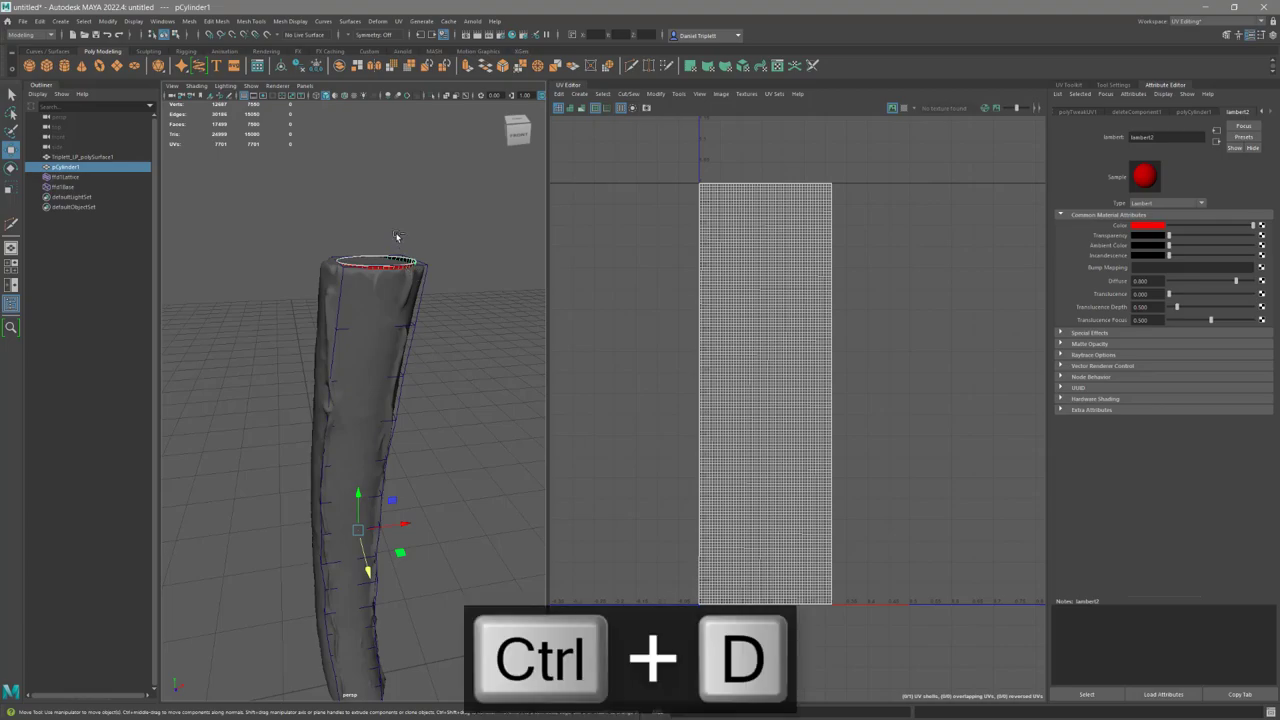
pyautogui.moveTo(430, 316); pyautogui.dragTo(432, 308, button='middle')
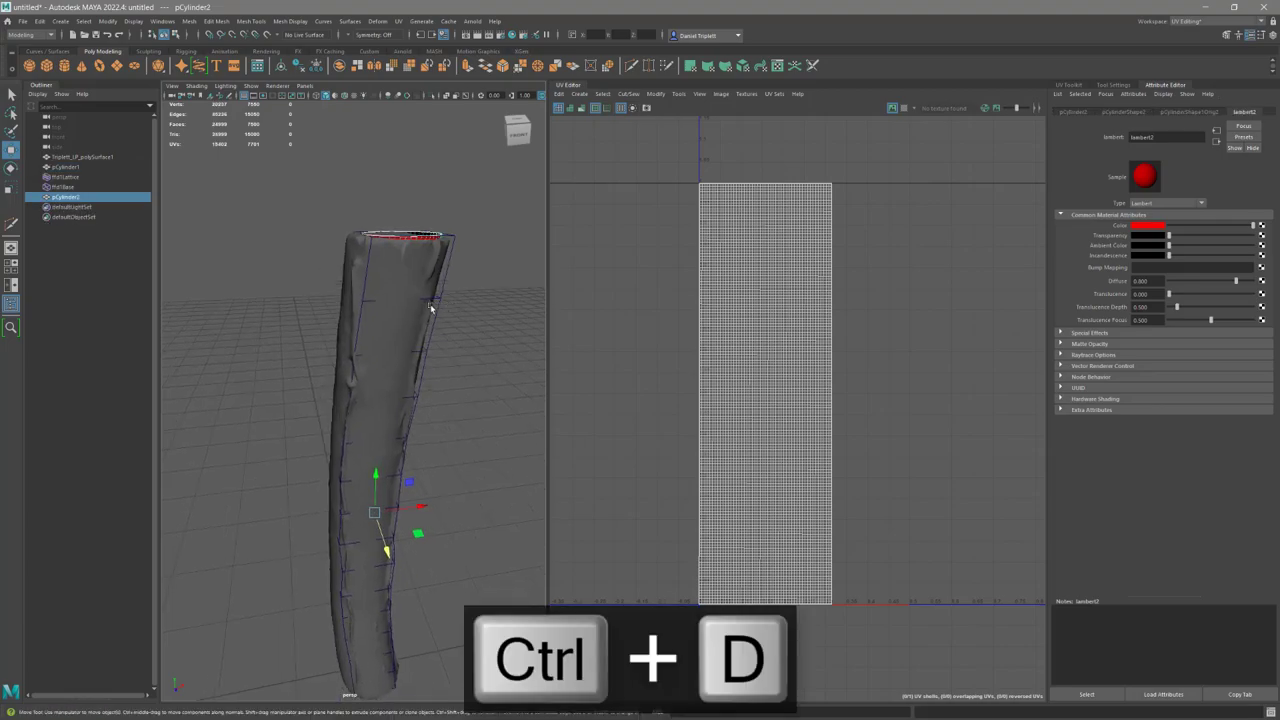
# Group the original cylinder with its lattice and lattice base, and hide the group.
pyautogui.click(73, 167)
pyautogui.keyDown('shift'); pyautogui.click(70, 187); pyautogui.keyUp('shift')
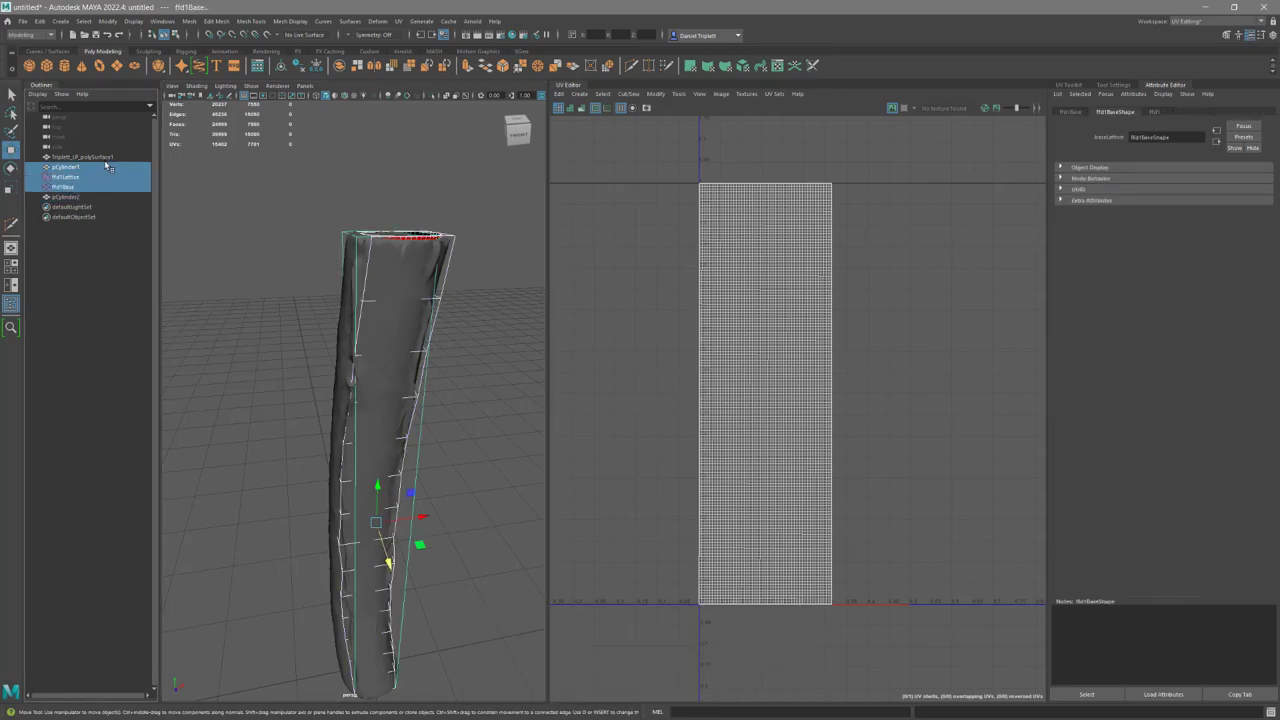
pyautogui.hotkey('ctrl', 'g')
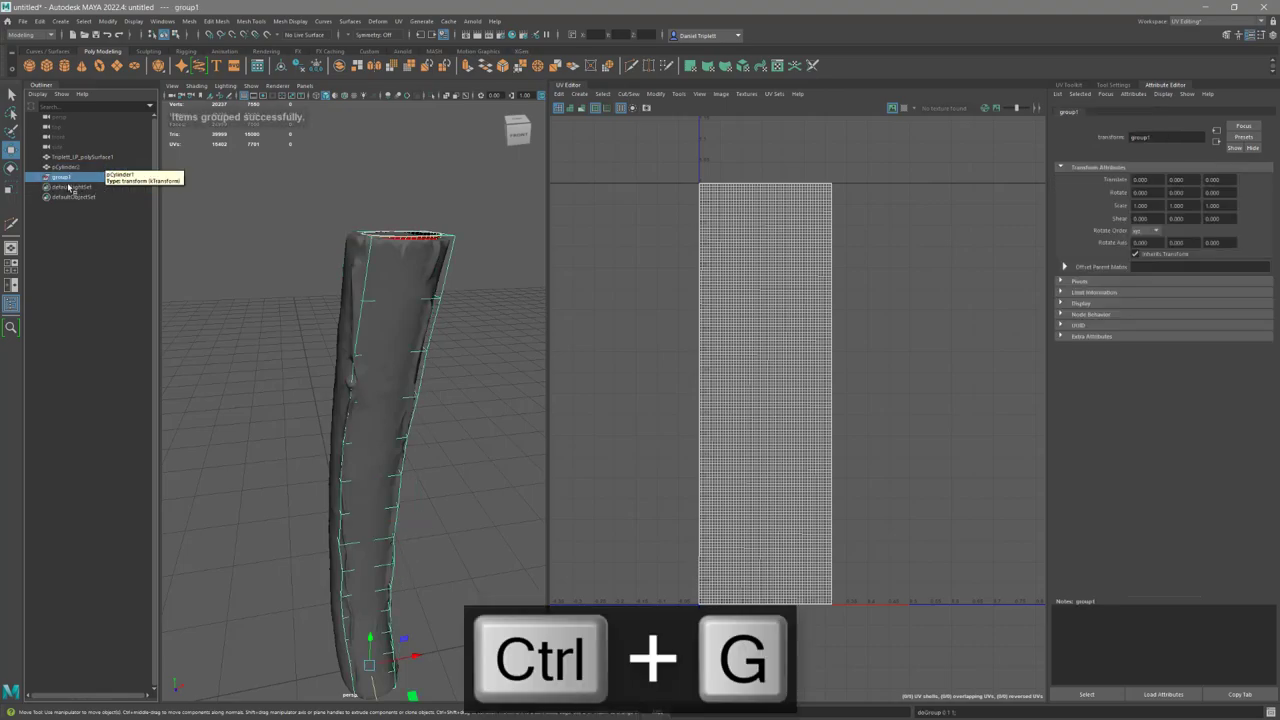
pyautogui.hotkey('ctrl', 'h')
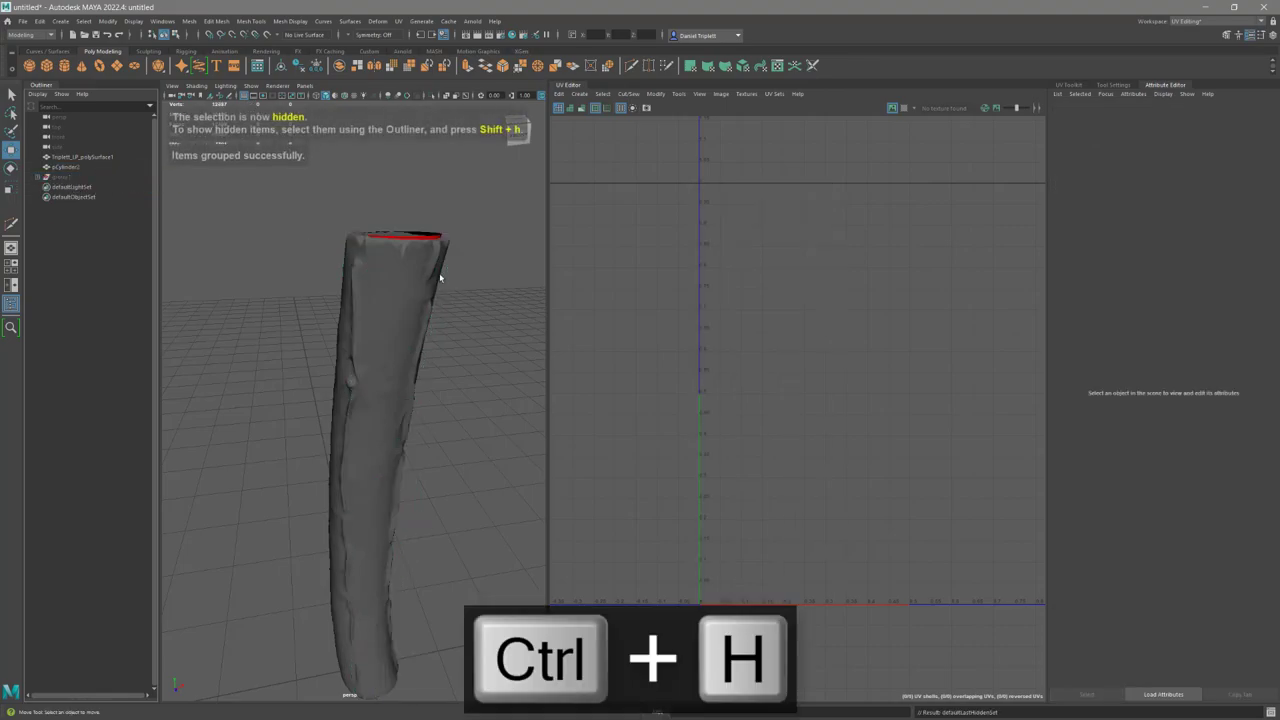
# Select the duplicated cylinder and apply Average Vertices to it.
pyautogui.click(402, 242)
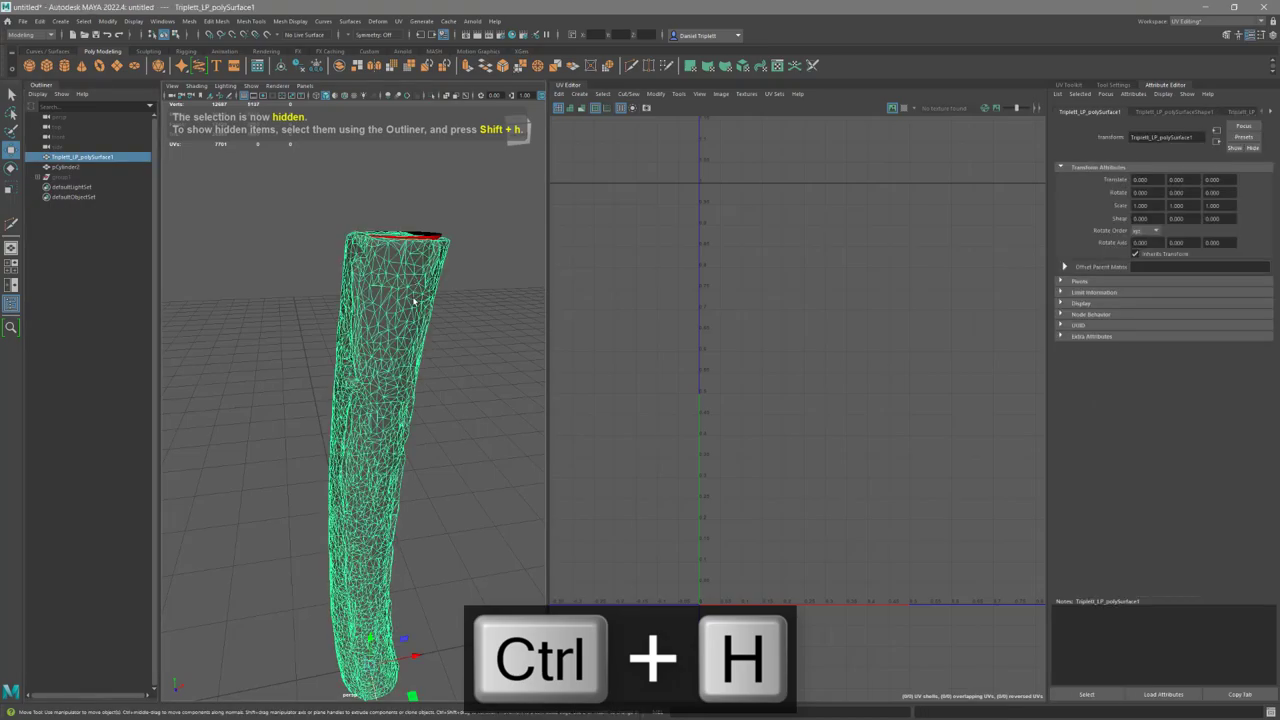
pyautogui.click(400, 268)
pyautogui.keyDown('alt'); pyautogui.moveTo(405, 277); pyautogui.dragTo(420, 437); pyautogui.keyUp('alt')
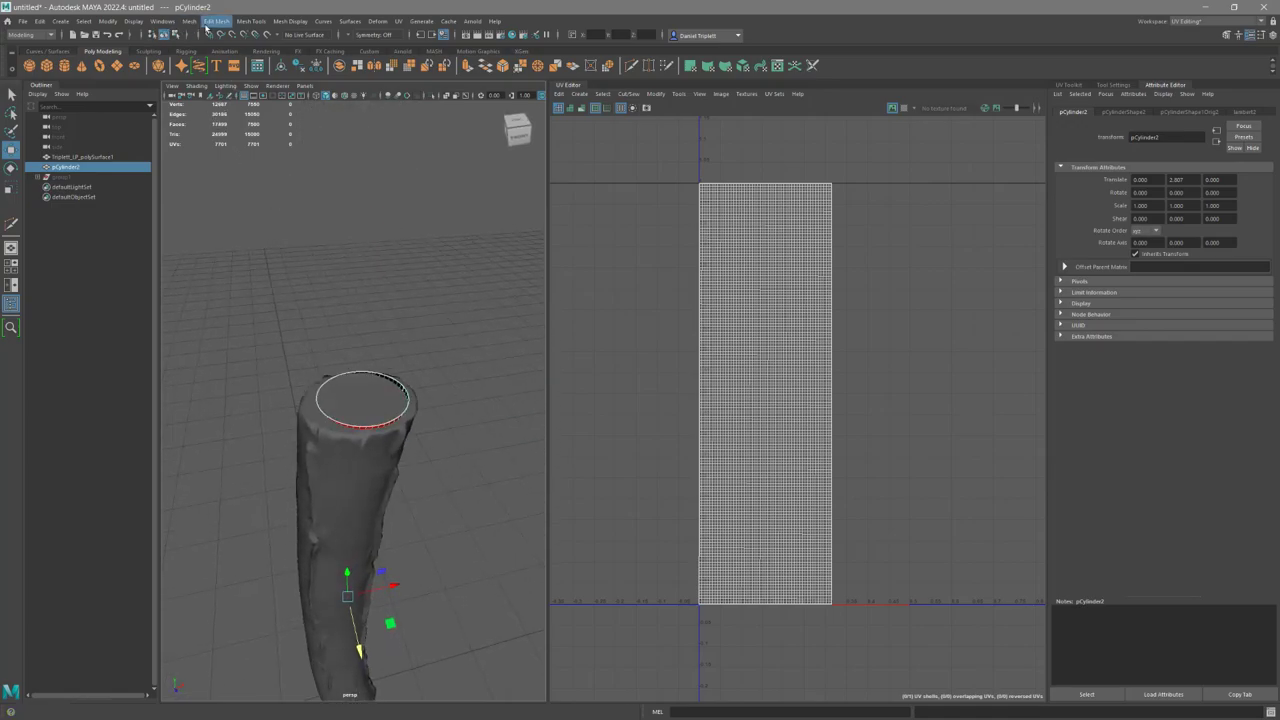
pyautogui.click(216, 21)
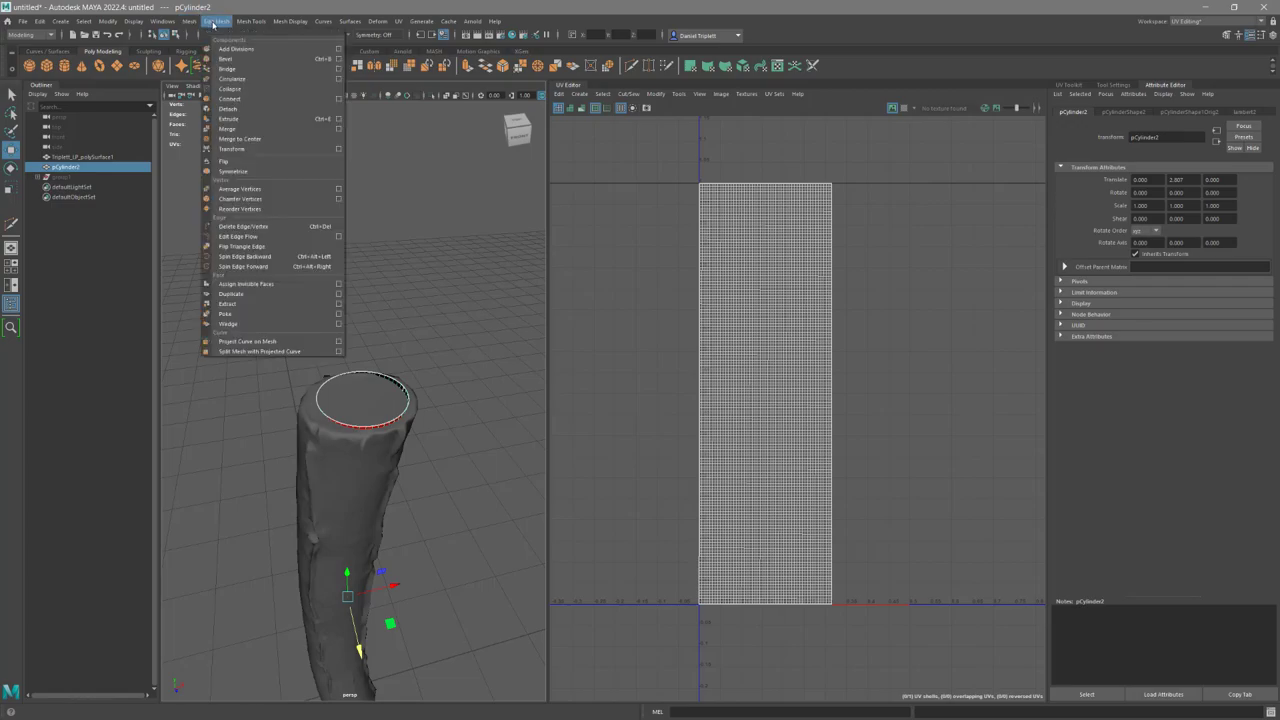
pyautogui.click(249, 192)
pyautogui.keyDown('alt'); pyautogui.moveTo(437, 311); pyautogui.dragTo(460, 360); pyautogui.keyUp('alt')
pyautogui.keyDown('alt'); pyautogui.moveTo(453, 343); pyautogui.dragTo(468, 426, button='middle'); pyautogui.keyUp('alt')
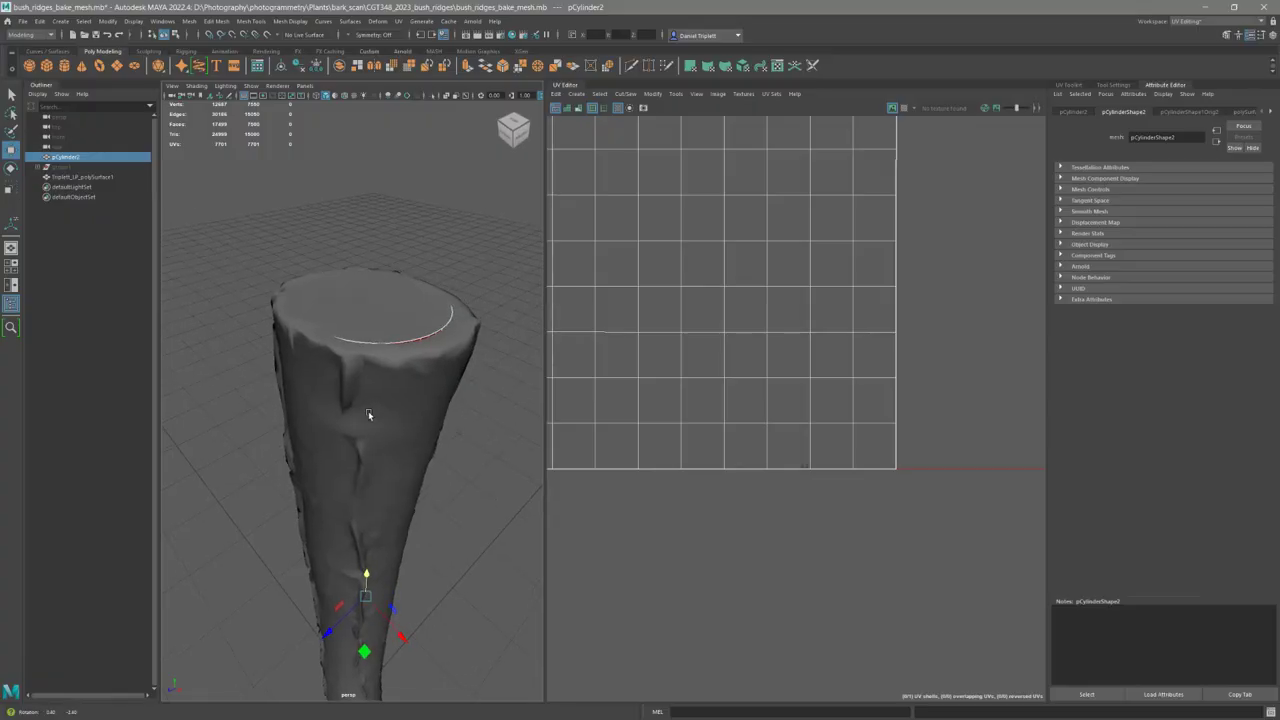
# Isolate the duplicated cylinder to check its mesh, show the branch again, and examine the gap between them at the rim.
pyautogui.hotkey('ctrl', '1')
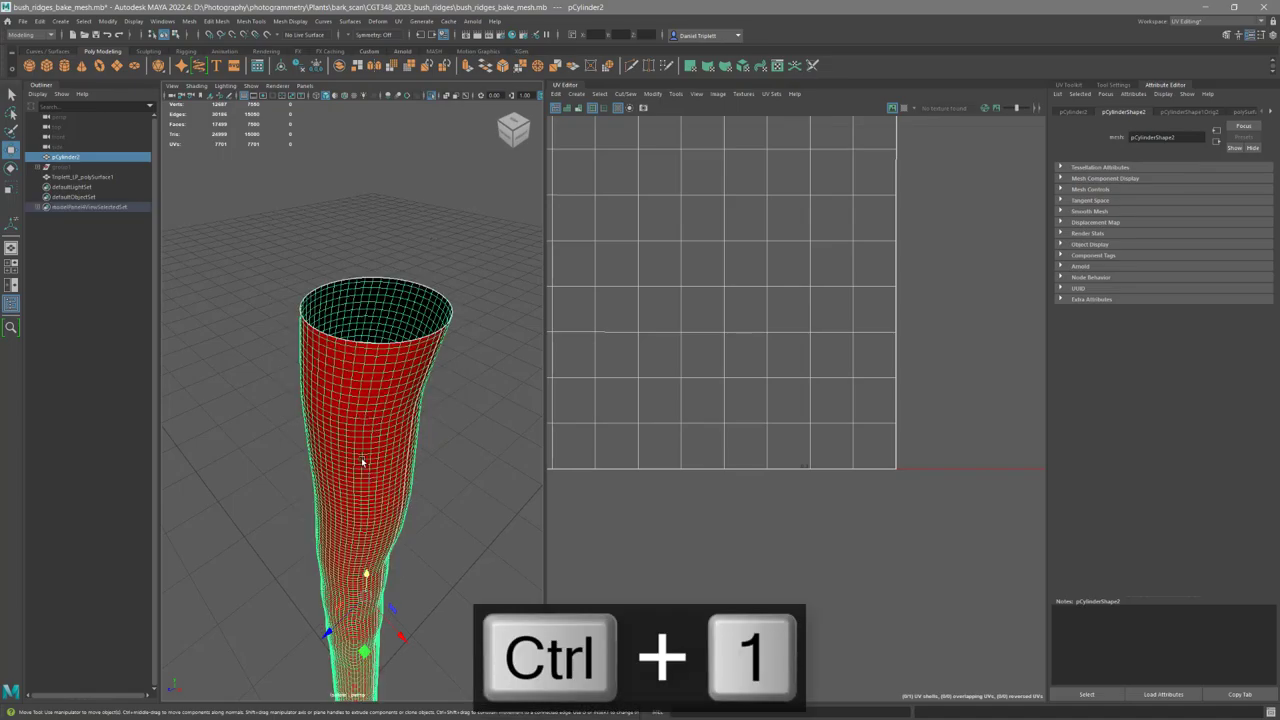
pyautogui.hotkey('ctrl', '1')
pyautogui.keyDown('alt'); pyautogui.moveTo(452, 410); pyautogui.dragTo(434, 375); pyautogui.keyUp('alt')
pyautogui.keyDown('alt'); pyautogui.moveTo(419, 374); pyautogui.dragTo(394, 336); pyautogui.keyUp('alt')
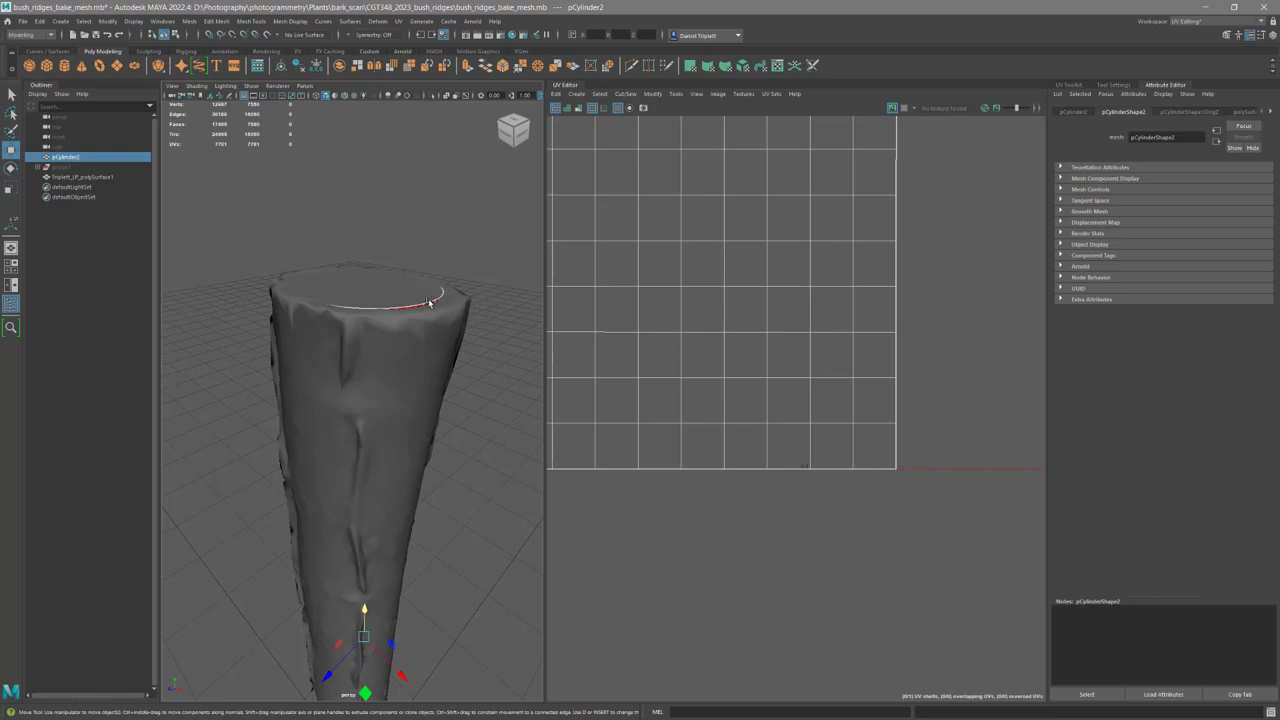
pyautogui.keyDown('alt'); pyautogui.moveTo(460, 308); pyautogui.dragTo(443, 313); pyautogui.keyUp('alt')
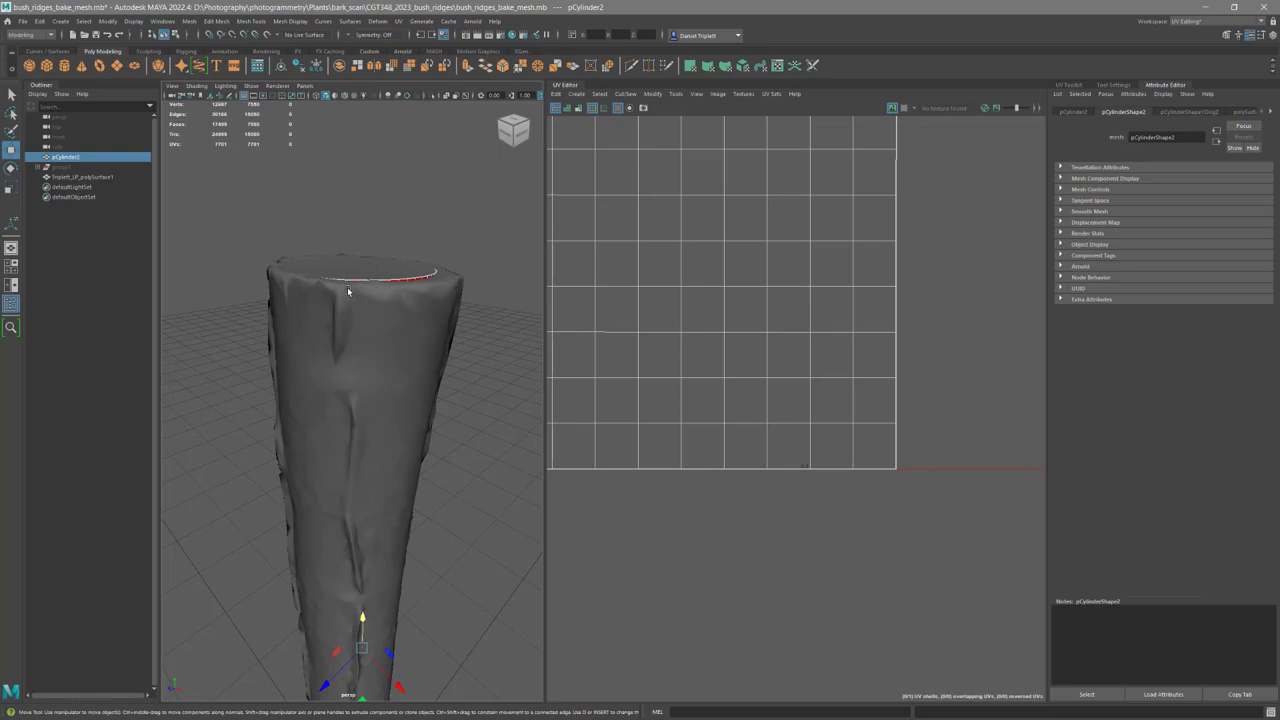
pyautogui.moveTo(401, 292)
pyautogui.keyDown('alt'); pyautogui.mouseDown()
pyautogui.moveTo(397, 320)
pyautogui.moveTo(403, 286)
pyautogui.moveTo(407, 303)
pyautogui.moveTo(392, 307)
pyautogui.mouseUp(); pyautogui.keyUp('alt')
pyautogui.keyDown('alt'); pyautogui.moveTo(421, 443); pyautogui.dragTo(370, 417); pyautogui.keyUp('alt')
pyautogui.click(376, 415)
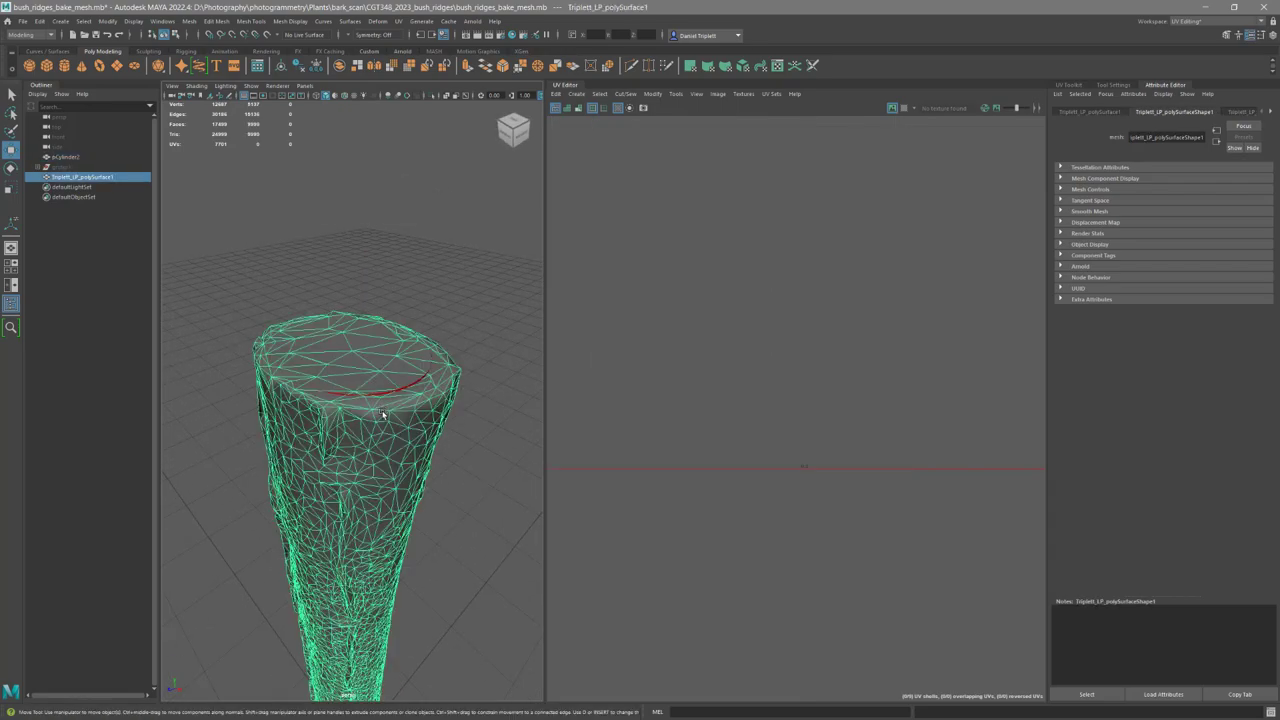
pyautogui.click(388, 390)
pyautogui.keyDown('alt'); pyautogui.moveTo(384, 403); pyautogui.dragTo(408, 309); pyautogui.keyUp('alt')
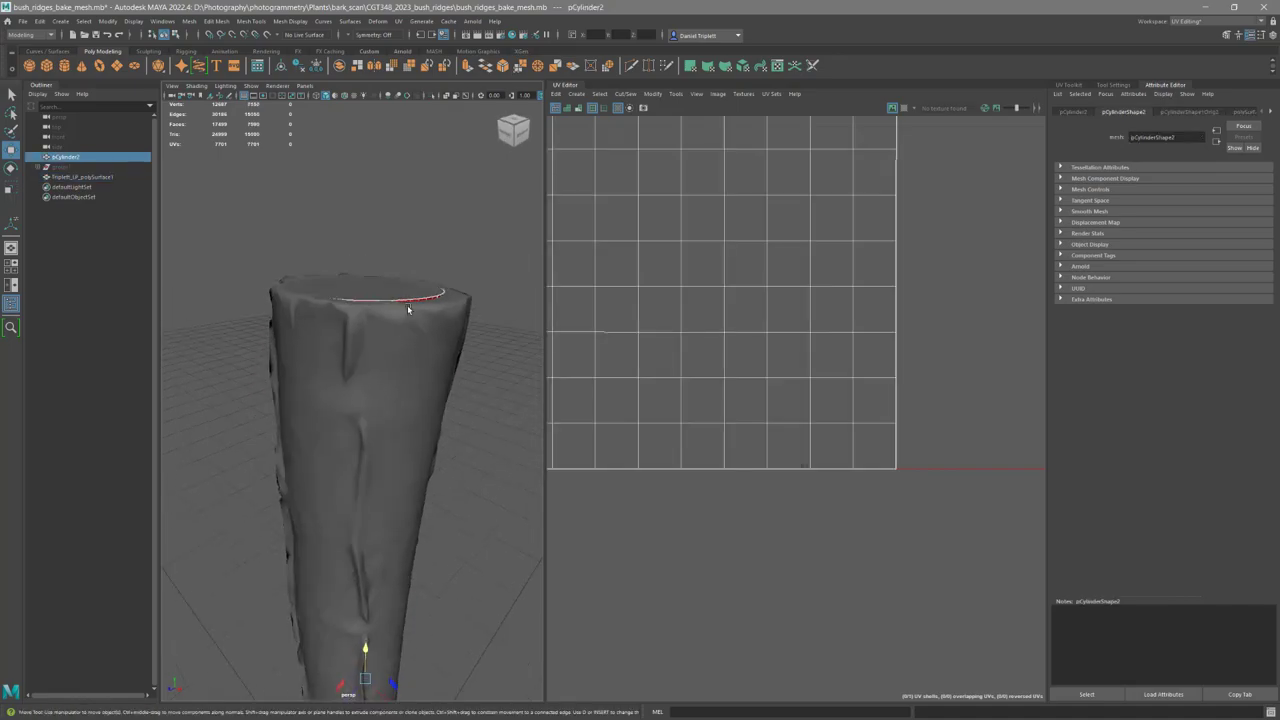
pyautogui.moveTo(408, 304); pyautogui.dragTo(368, 303, button='right')
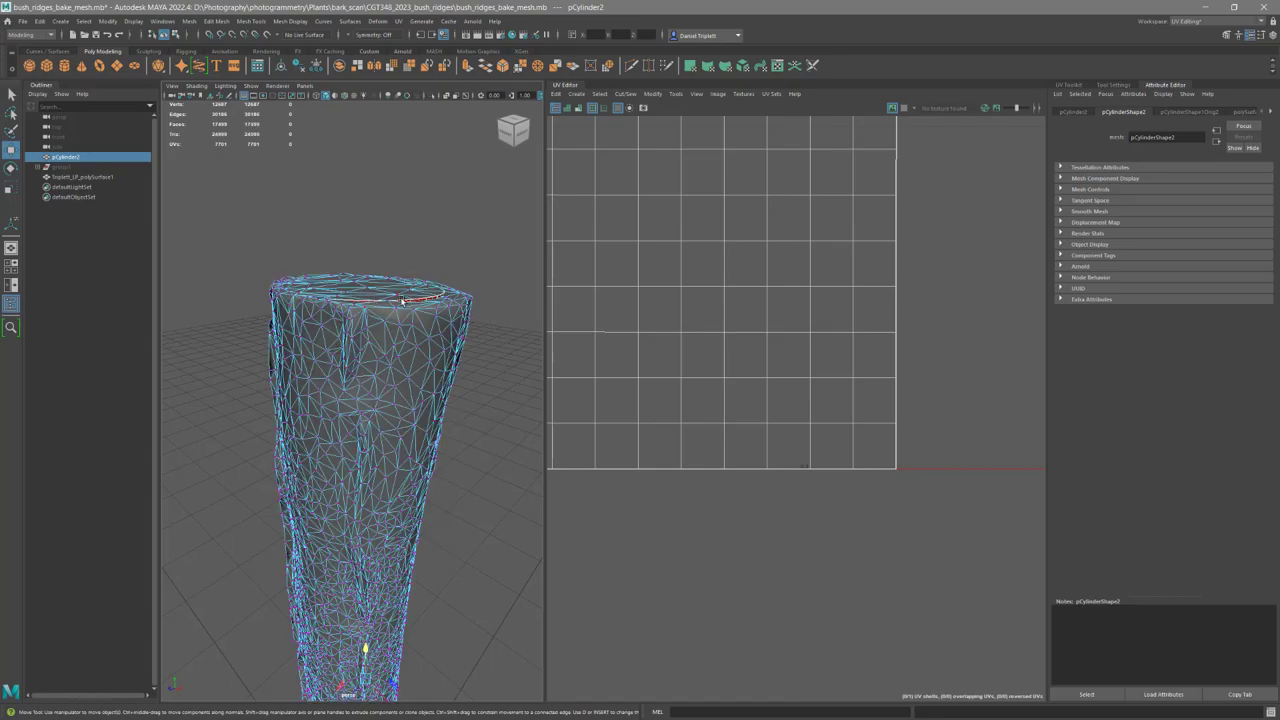
pyautogui.hotkey('ctrl', 'z')
# Restore the object selection of the scanned branch mesh and make it a live surface.
pyautogui.moveTo(433, 342); pyautogui.dragTo(445, 341, button='right')
pyautogui.hotkey('ctrl', 'z')
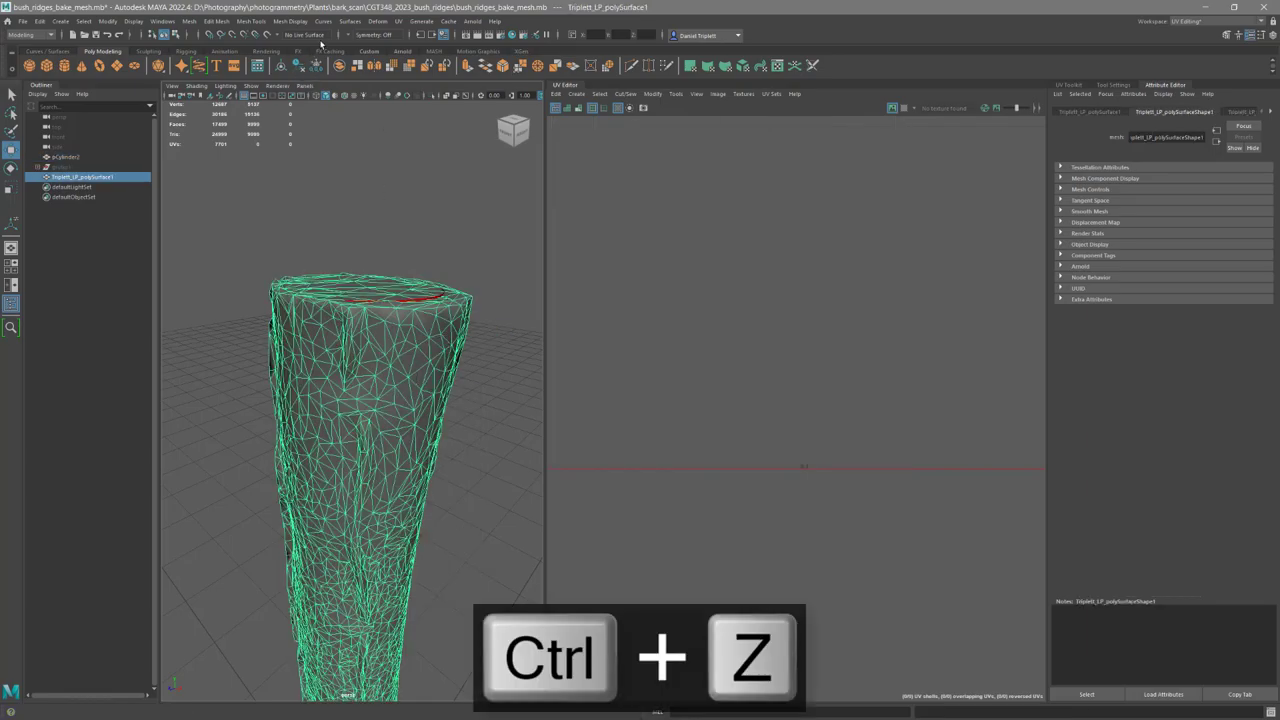
pyautogui.click(268, 35)
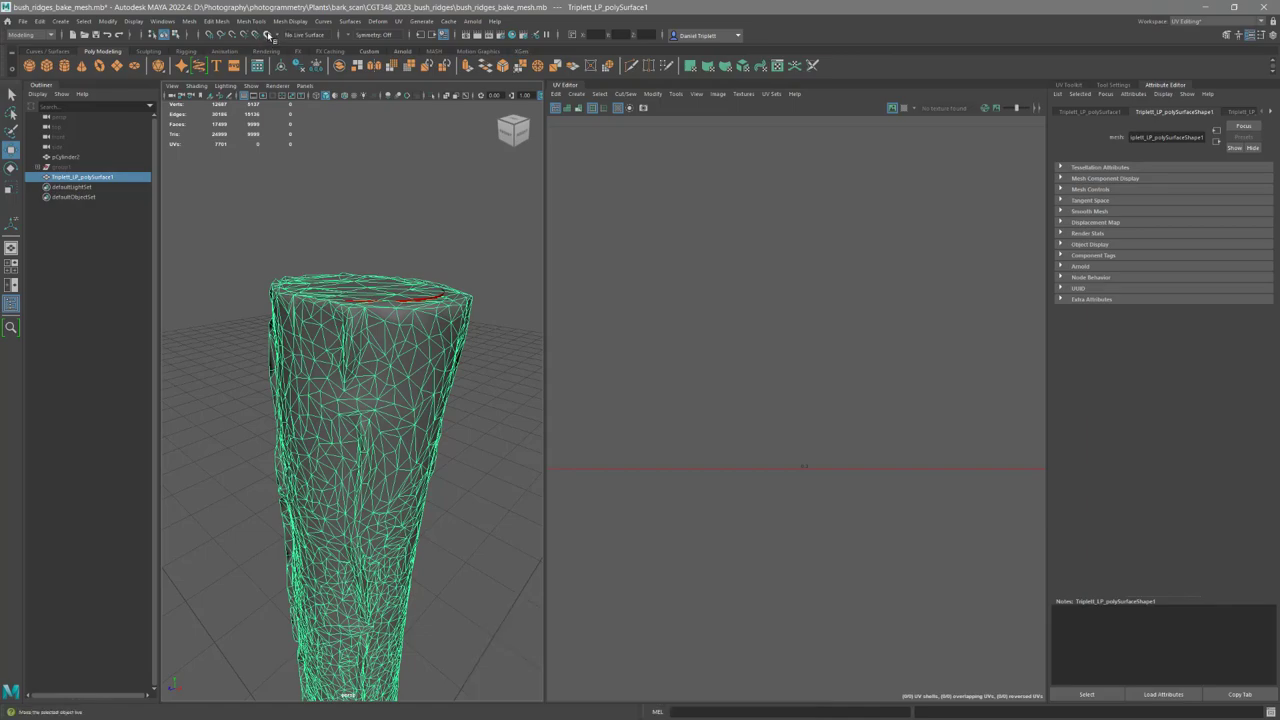
# Try to snap all vertices of the duplicated cylinder onto the live branch surface by scaling them slightly.
pyautogui.click(423, 296)
pyautogui.moveTo(423, 296); pyautogui.dragTo(375, 296, button='right')
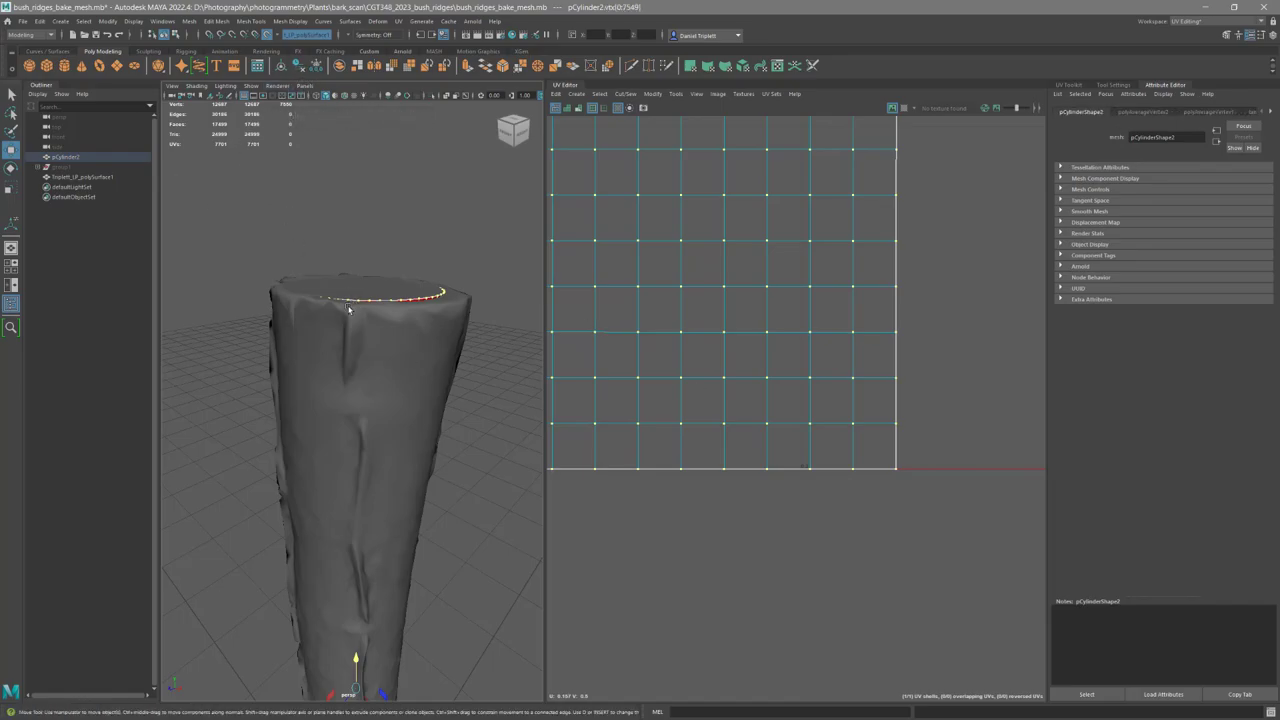
pyautogui.press('r')
pyautogui.moveTo(356, 689); pyautogui.dragTo(355, 690)
pyautogui.press('b')
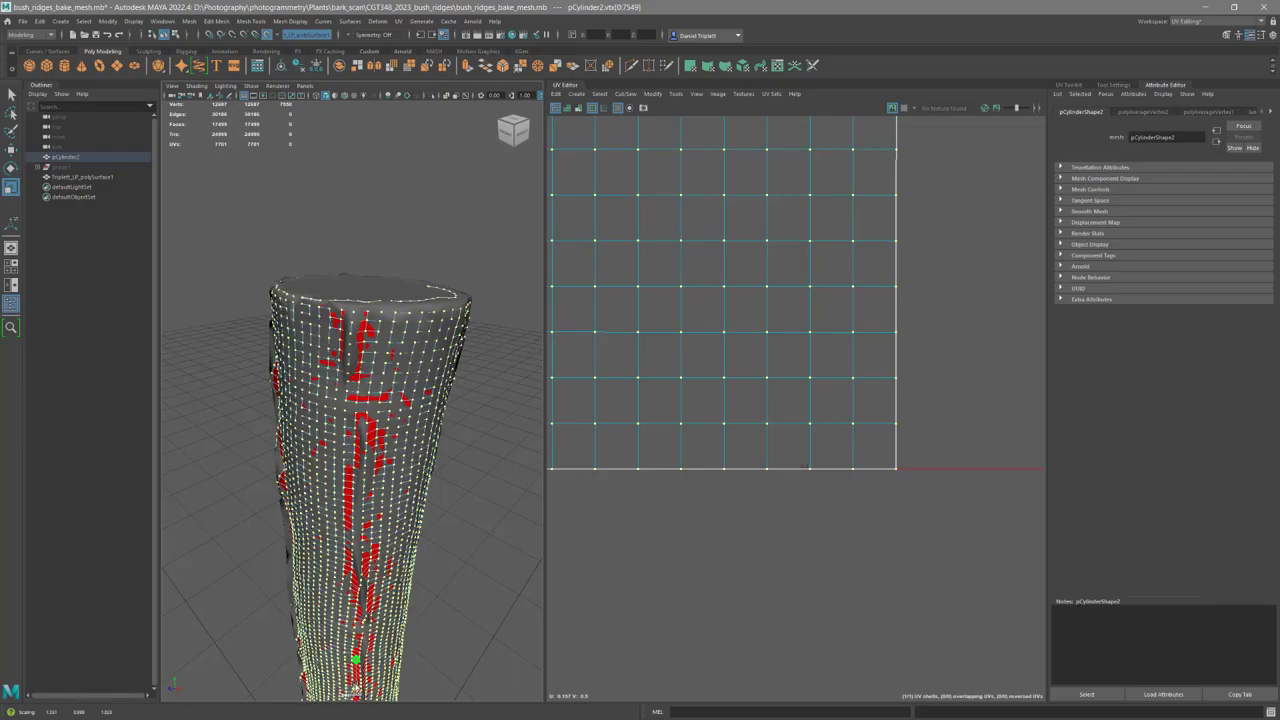
pyautogui.keyDown('alt'); pyautogui.moveTo(355, 688); pyautogui.dragTo(406, 460); pyautogui.keyUp('alt')
pyautogui.scroll(5, 414, 463)
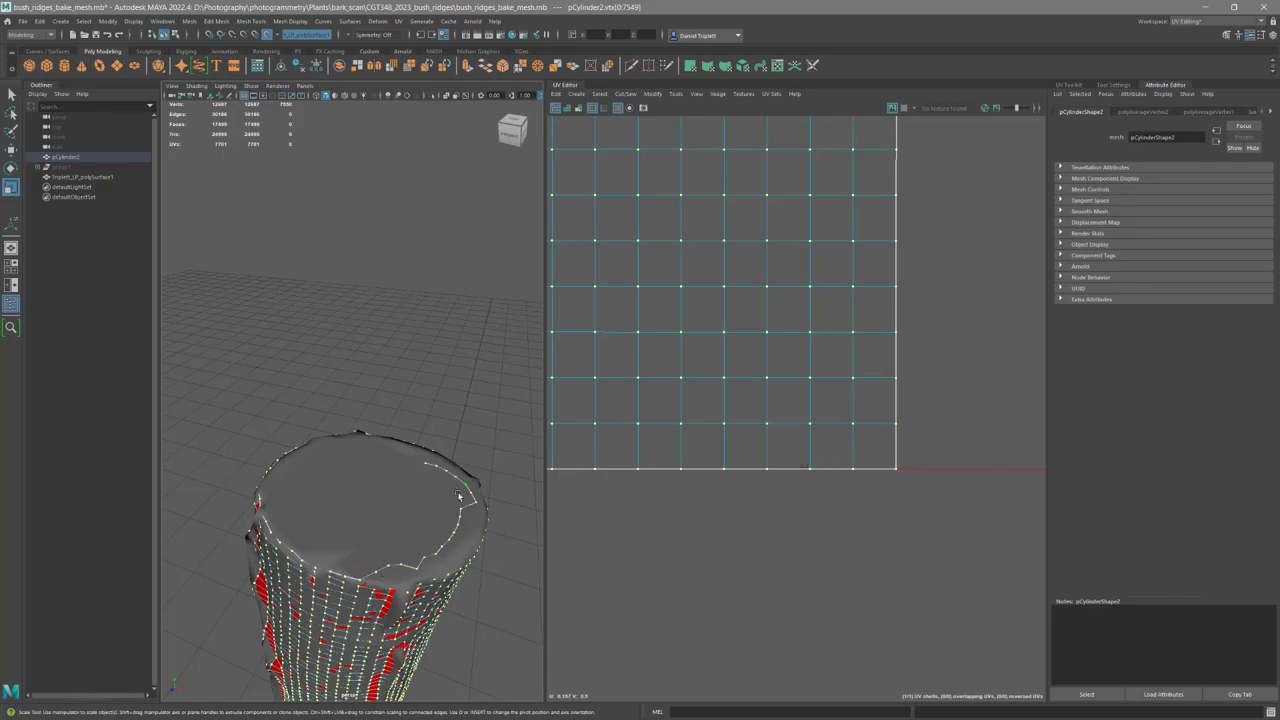
pyautogui.hotkey('ctrl', 'z')
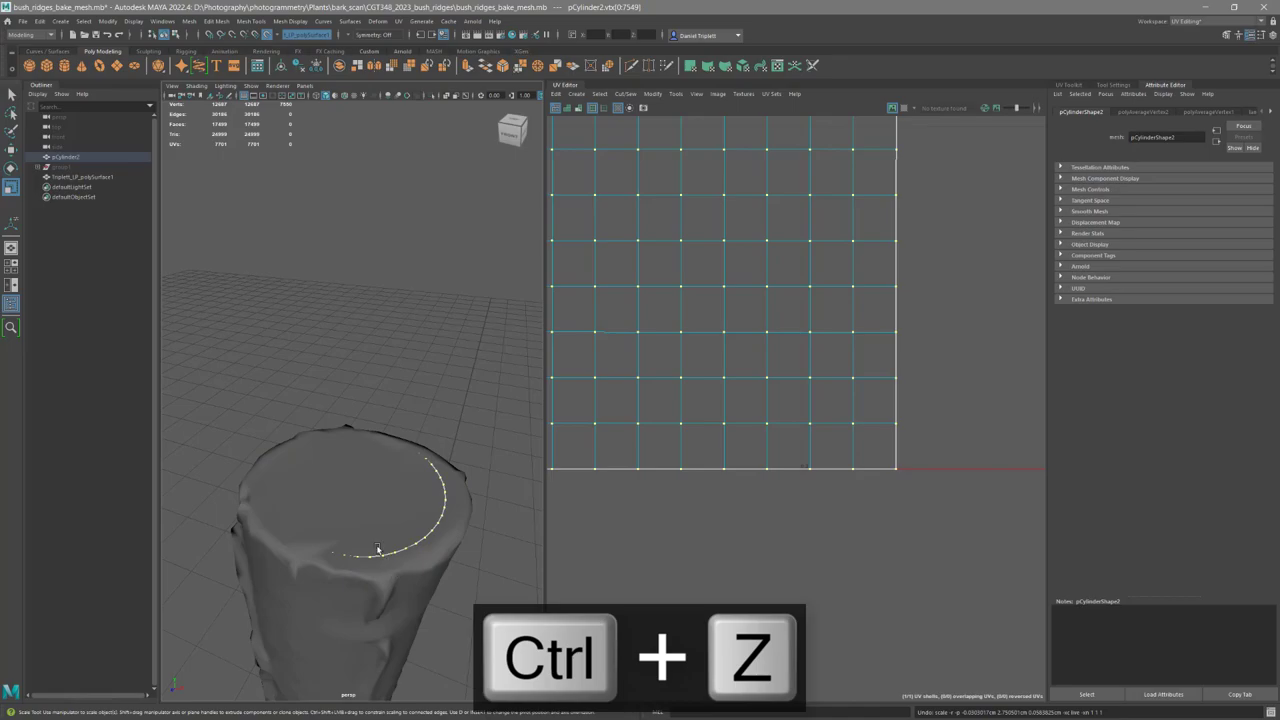
# Turn off the live surface, select the branch mesh as an object, and show its upper end in the side view.
pyautogui.click(266, 34)
pyautogui.moveTo(354, 497); pyautogui.dragTo(422, 425, button='right')
pyautogui.keyDown('alt'); pyautogui.moveTo(342, 496); pyautogui.dragTo(420, 466); pyautogui.keyUp('alt')
pyautogui.press('space')
pyautogui.keyDown('alt'); pyautogui.moveTo(366, 388); pyautogui.dragTo(406, 506, button='right'); pyautogui.keyUp('alt')
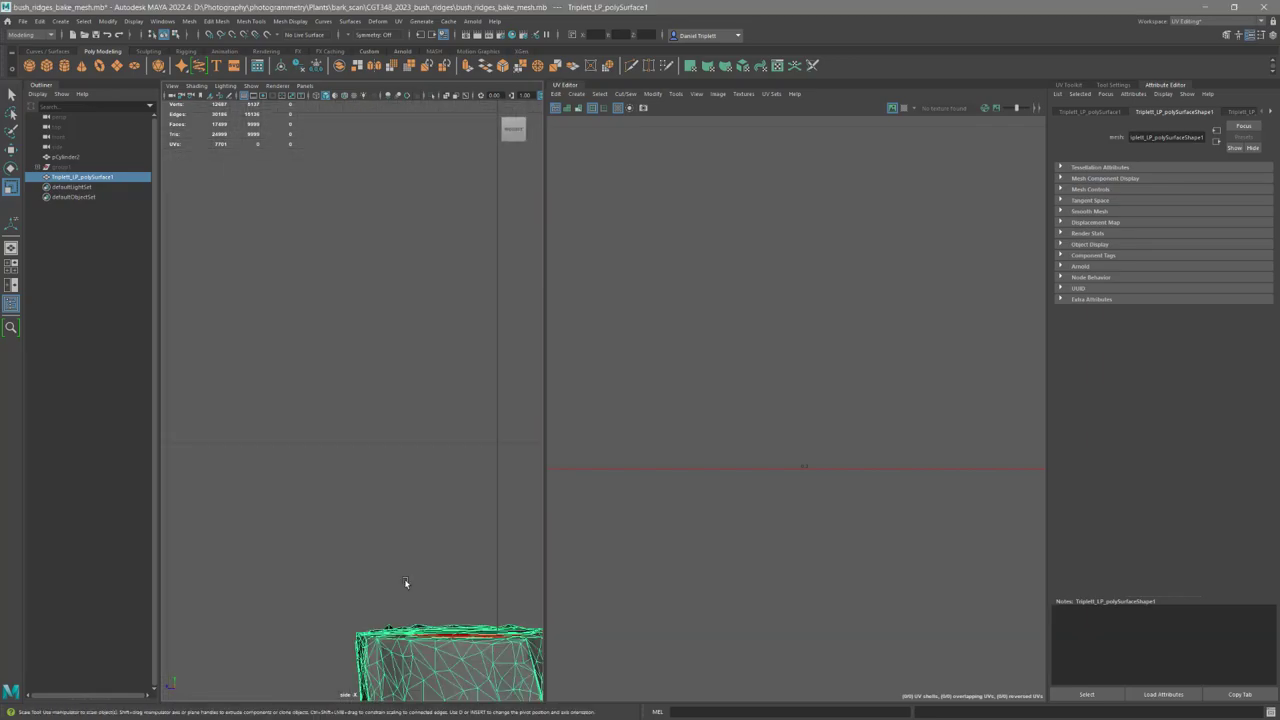
pyautogui.keyDown('alt'); pyautogui.moveTo(406, 506); pyautogui.dragTo(300, 450, button='middle'); pyautogui.keyUp('alt')
# Start Multi-Cut on the branch mesh and enable Extract Faces for its Slice Tool in the Modeling Toolkit.
pyautogui.click(608, 66)
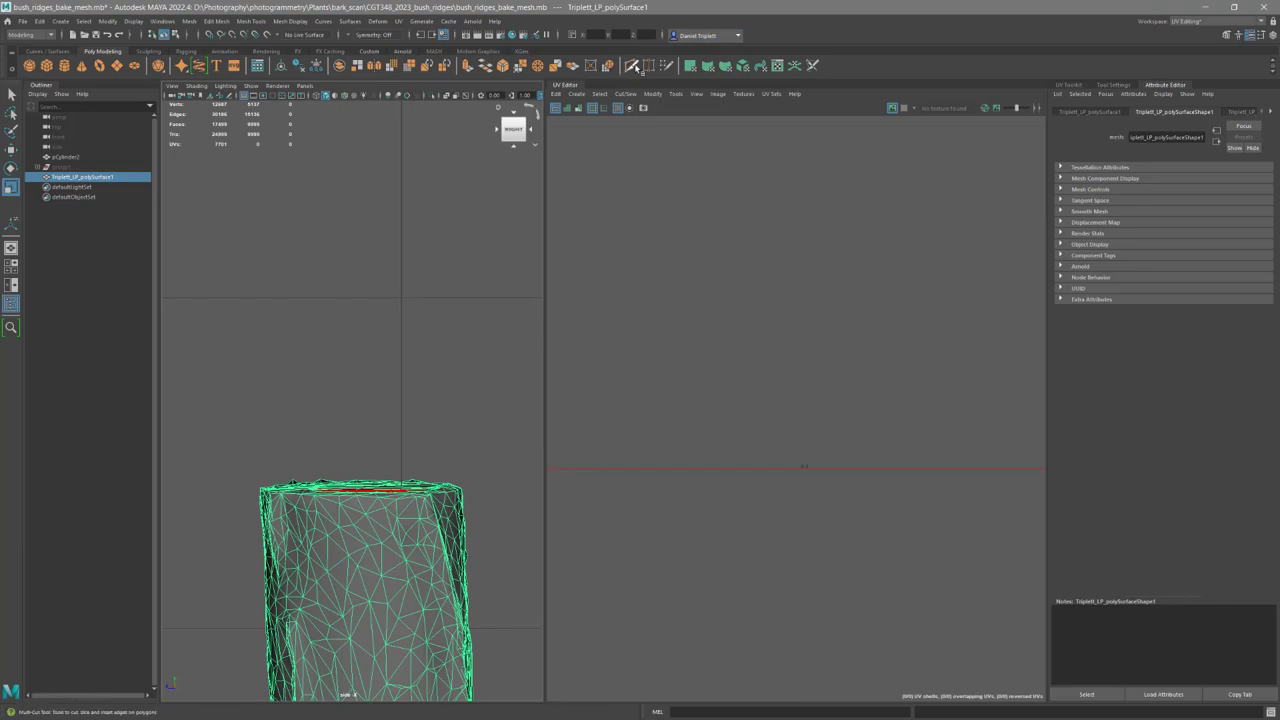
pyautogui.click(1177, 26)
pyautogui.click(1205, 29)
pyautogui.click(1226, 35)
pyautogui.moveTo(328, 122); pyautogui.dragTo(615, 119)
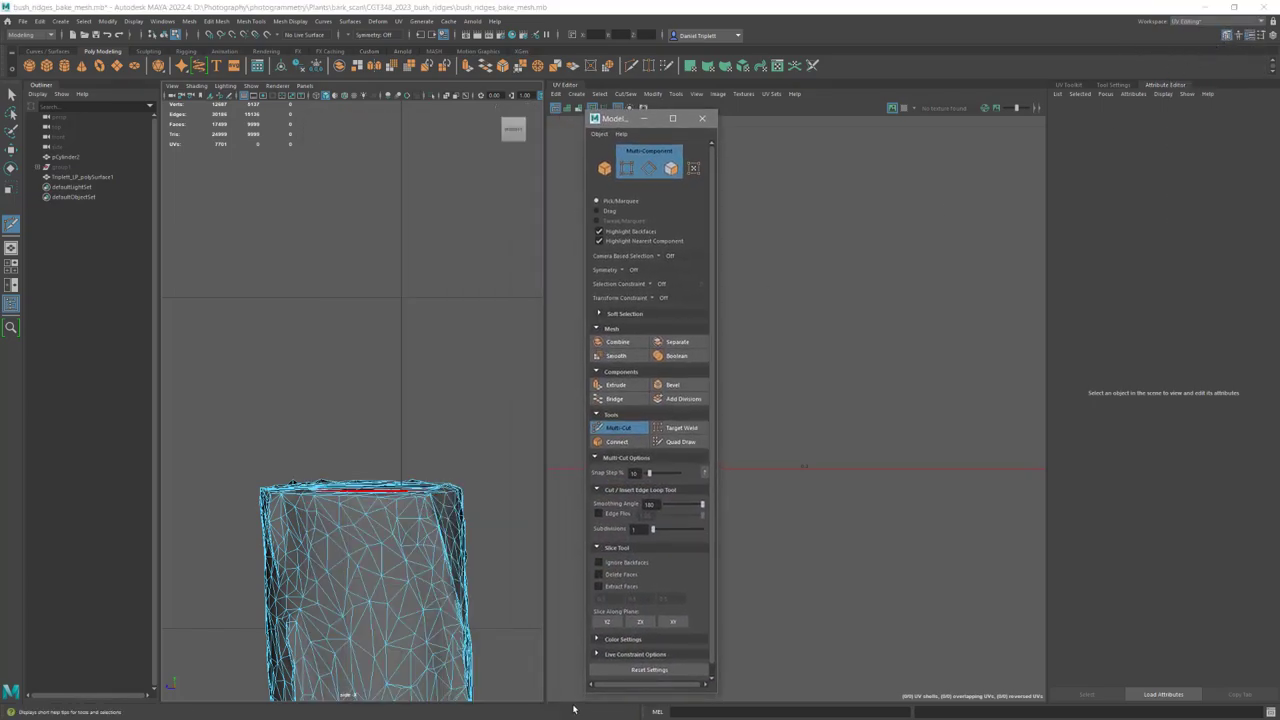
pyautogui.click(599, 586)
pyautogui.scroll(-1, 601, 588)
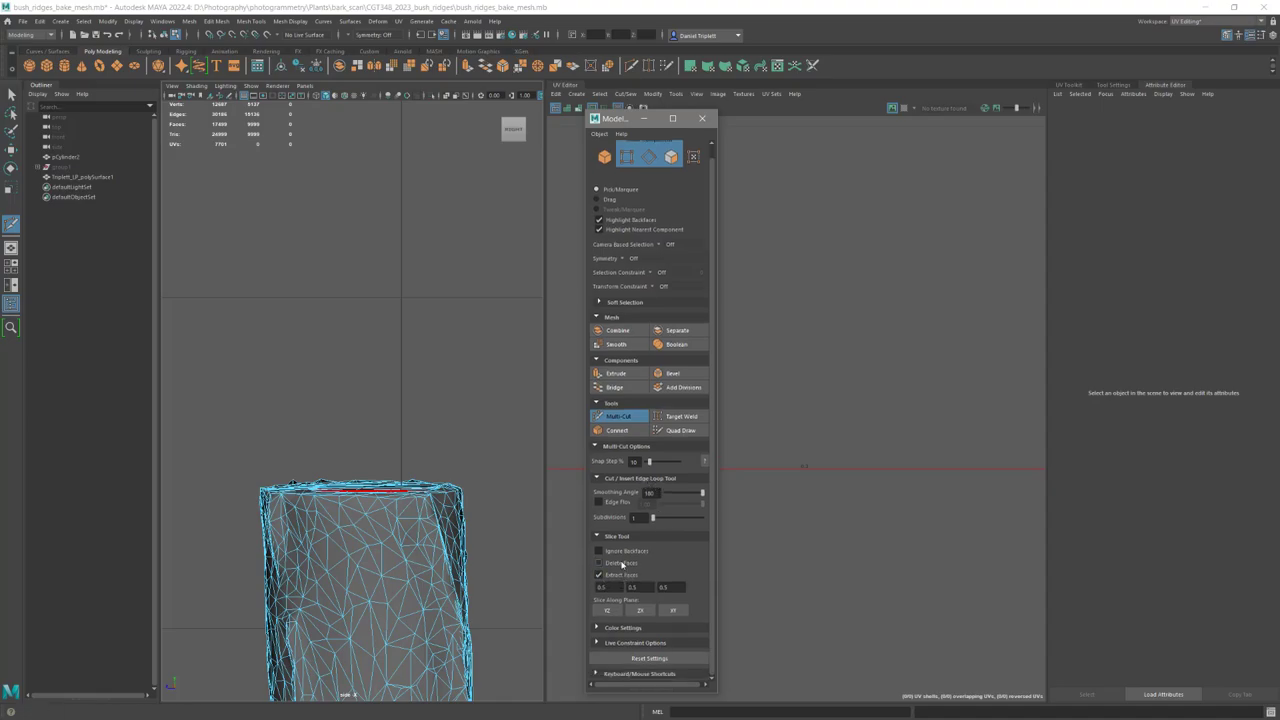
# In the back view, slice across the branch along its slightly tilted upper rim to separate the end cap.
pyautogui.keyDown('alt'); pyautogui.moveTo(218, 485); pyautogui.dragTo(207, 442, button='middle'); pyautogui.keyUp('alt')
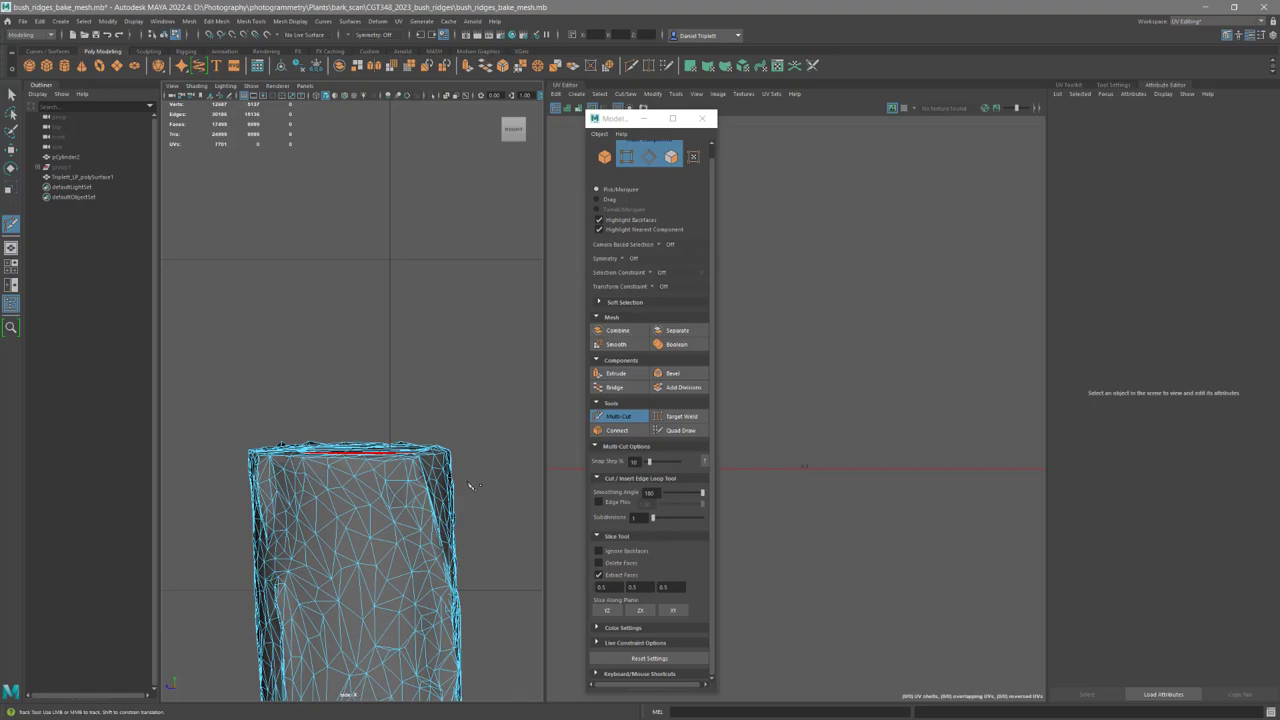
pyautogui.press('space')
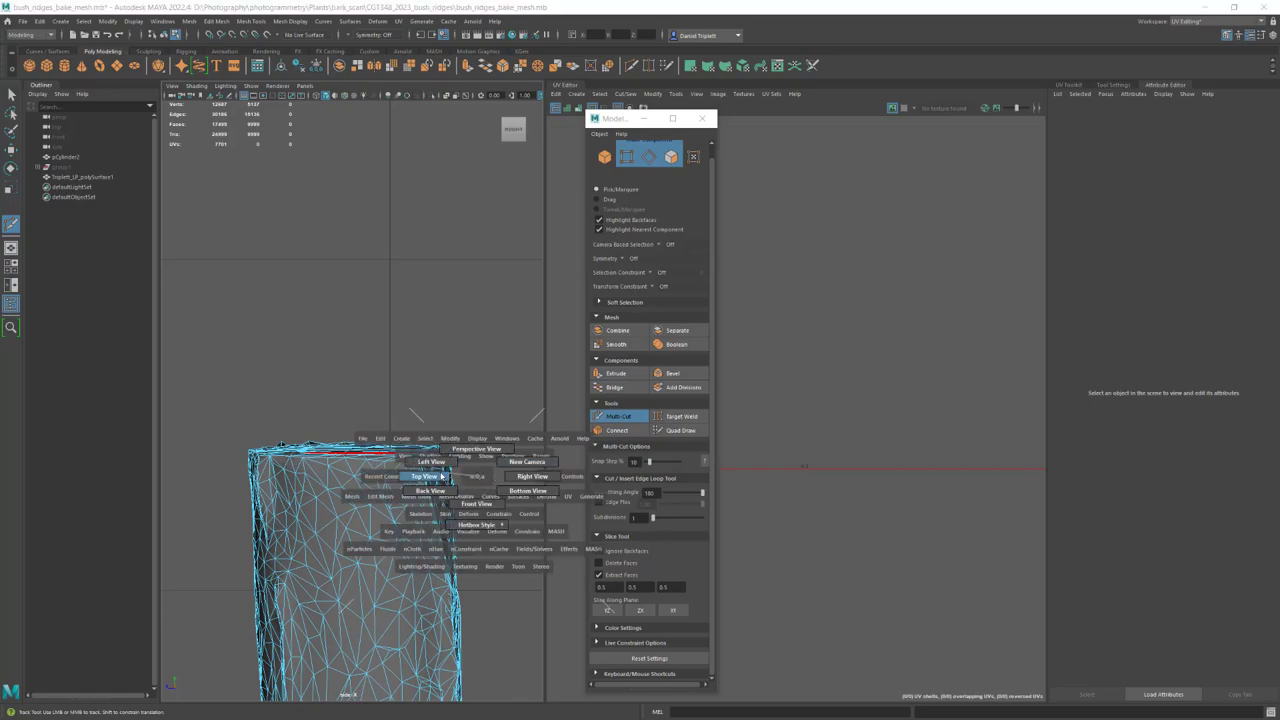
pyautogui.click(437, 477)
pyautogui.press('space')
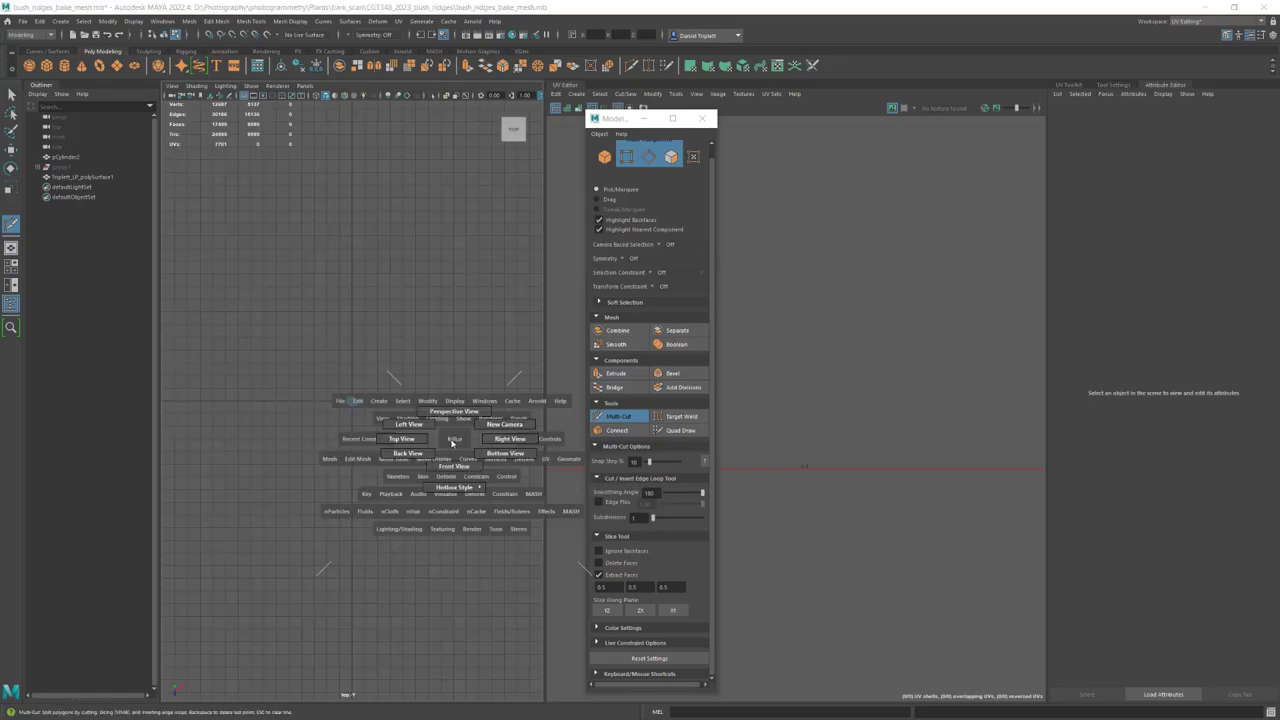
pyautogui.moveTo(400, 445); pyautogui.dragTo(355, 400)
pyautogui.scroll(6, 355, 400)
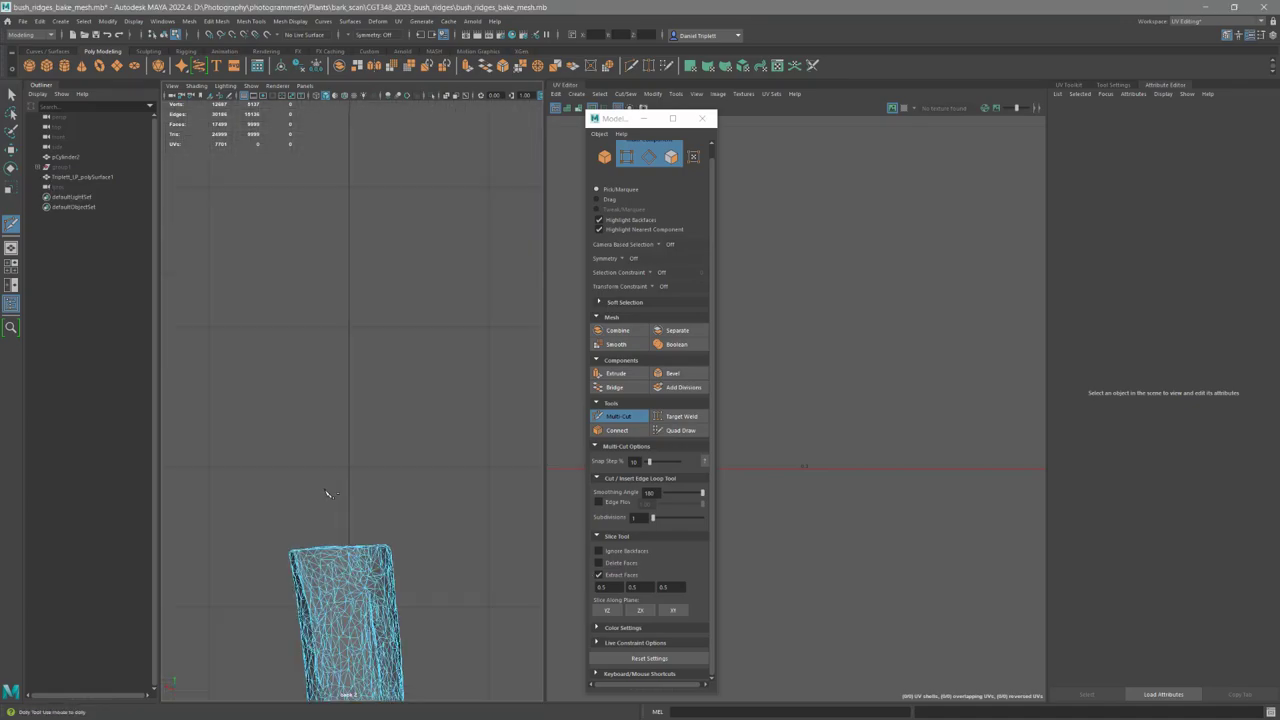
pyautogui.scroll(3, 326, 493)
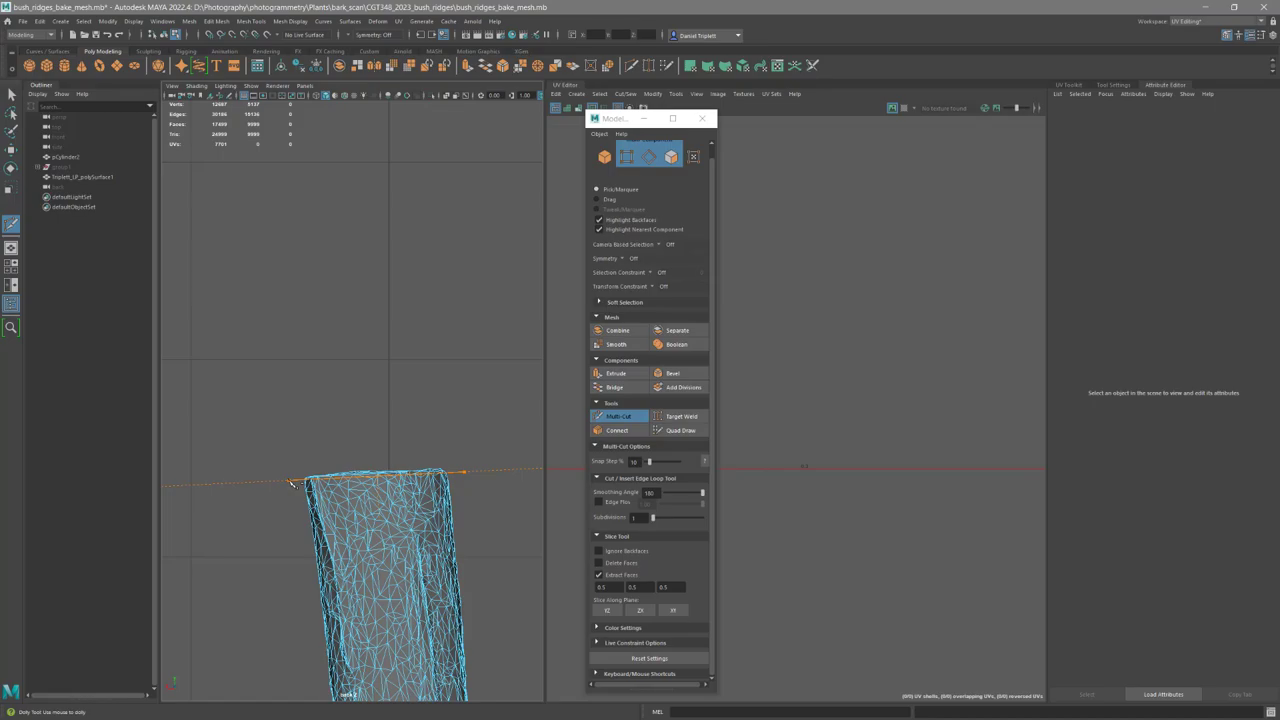
pyautogui.keyDown('ctrl'); pyautogui.moveTo(463, 471); pyautogui.dragTo(291, 483); pyautogui.keyUp('ctrl')
pyautogui.keyDown('alt'); pyautogui.moveTo(405, 580); pyautogui.dragTo(481, 563); pyautogui.keyUp('alt')
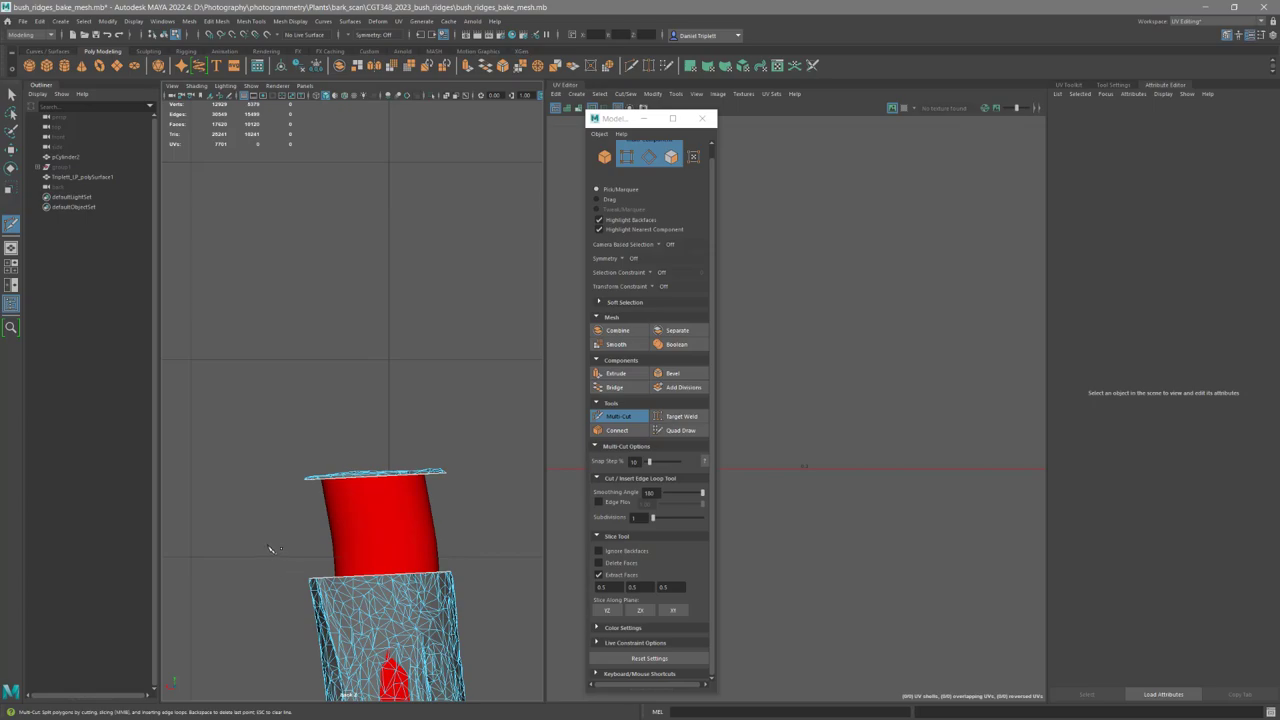
# Return to the perspective view and select all faces of the branch's main shell, excluding the separated cap.
pyautogui.press('q')
pyautogui.moveTo(363, 520)
pyautogui.keyDown('alt'); pyautogui.mouseDown()
pyautogui.moveTo(393, 575)
pyautogui.moveTo(311, 486)
pyautogui.moveTo(240, 486)
pyautogui.moveTo(286, 443)
pyautogui.moveTo(283, 423)
pyautogui.moveTo(280, 508)
pyautogui.moveTo(394, 569)
pyautogui.moveTo(327, 553)
pyautogui.moveTo(330, 590)
pyautogui.moveTo(349, 533)
pyautogui.mouseUp(); pyautogui.keyUp('alt')
pyautogui.press('space')
pyautogui.click(378, 493)
pyautogui.moveTo(347, 425); pyautogui.dragTo(346, 517, button='right')
pyautogui.doubleClick(345, 514)
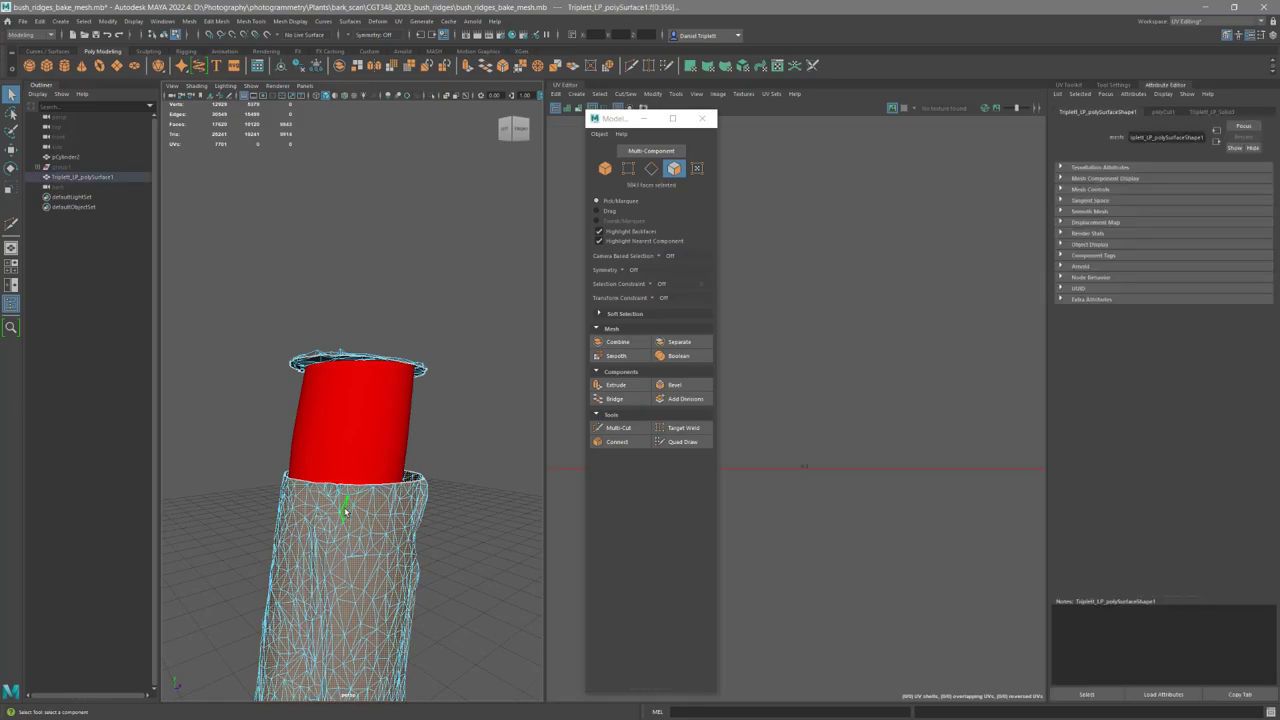
# Move the selected branch shell faces straight up until their open rim meets the separated cap.
pyautogui.press('w')
pyautogui.keyDown('alt'); pyautogui.moveTo(317, 615); pyautogui.dragTo(321, 675, button='right'); pyautogui.keyUp('alt')
pyautogui.moveTo(343, 697); pyautogui.dragTo(340, 560)
pyautogui.keyDown('alt'); pyautogui.moveTo(290, 530); pyautogui.dragTo(398, 535, button='right'); pyautogui.keyUp('alt')
pyautogui.keyDown('alt'); pyautogui.moveTo(398, 535); pyautogui.dragTo(343, 563); pyautogui.keyUp('alt')
pyautogui.scroll(6, 343, 620)
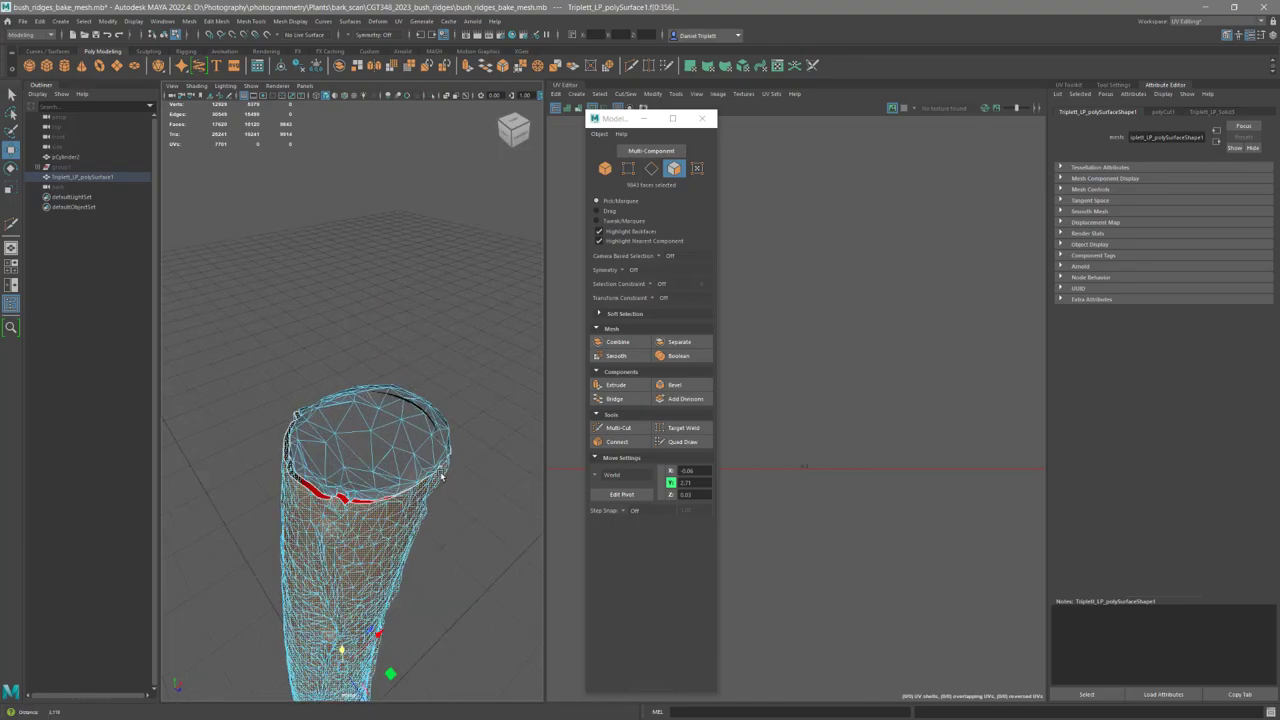
# Delete the separated end cap faces and inspect the branch's open end around the inner cylinder.
pyautogui.click(358, 490)
pyautogui.press('Delete')
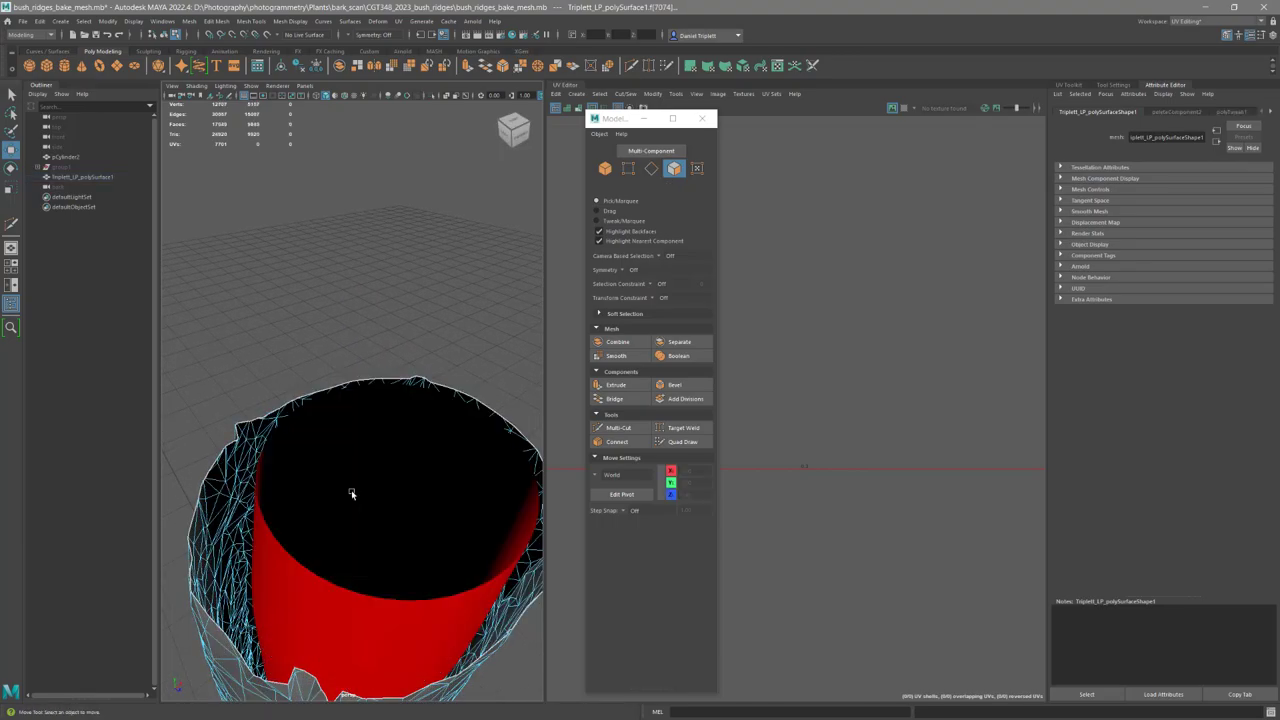
pyautogui.keyDown('alt'); pyautogui.moveTo(347, 477); pyautogui.dragTo(310, 500); pyautogui.keyUp('alt')
pyautogui.scroll(-5, 323, 551)
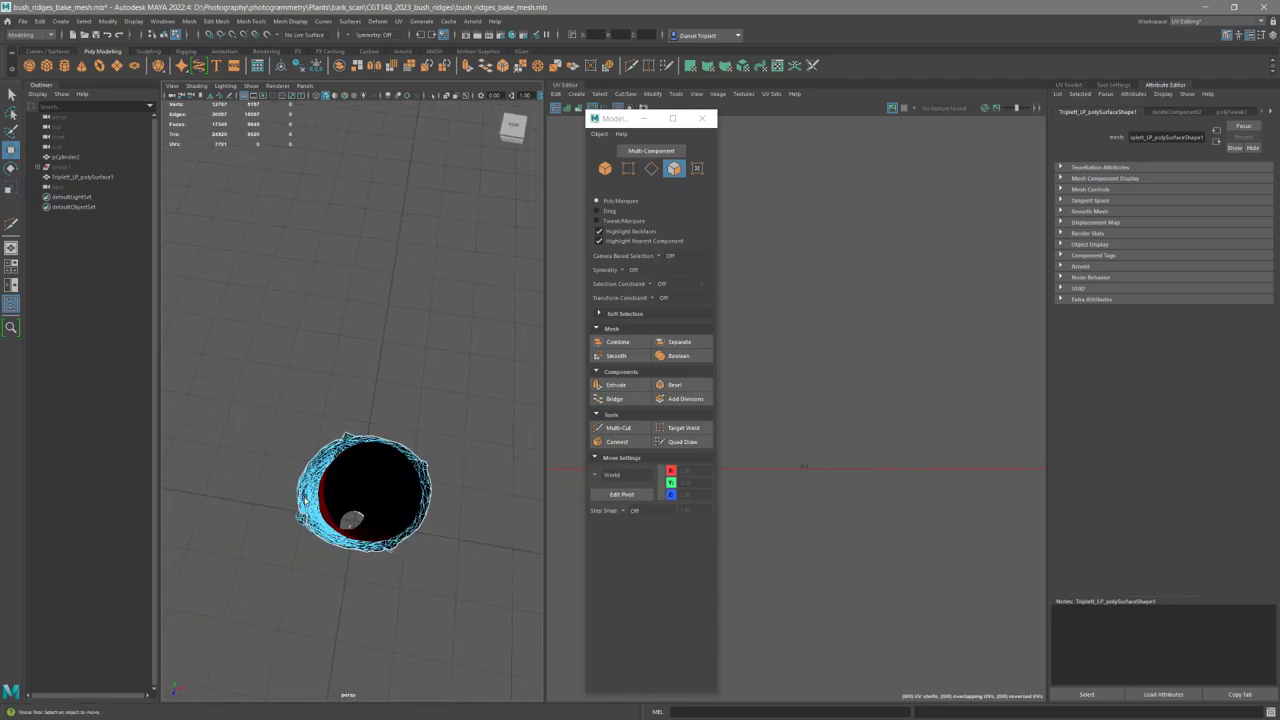
pyautogui.keyDown('alt'); pyautogui.moveTo(319, 502); pyautogui.dragTo(336, 412); pyautogui.keyUp('alt')
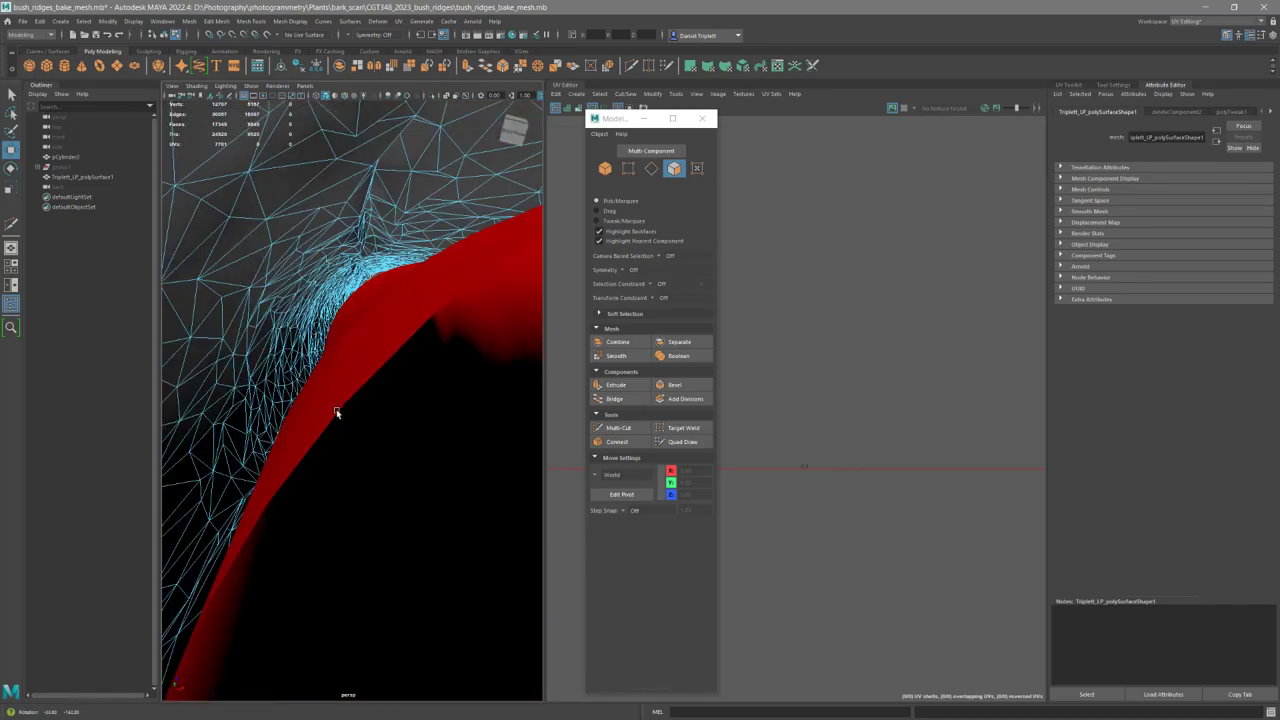
pyautogui.keyDown('alt'); pyautogui.moveTo(343, 409); pyautogui.dragTo(328, 482, button='right'); pyautogui.keyUp('alt')
pyautogui.keyDown('alt'); pyautogui.moveTo(328, 485); pyautogui.dragTo(299, 445); pyautogui.keyUp('alt')
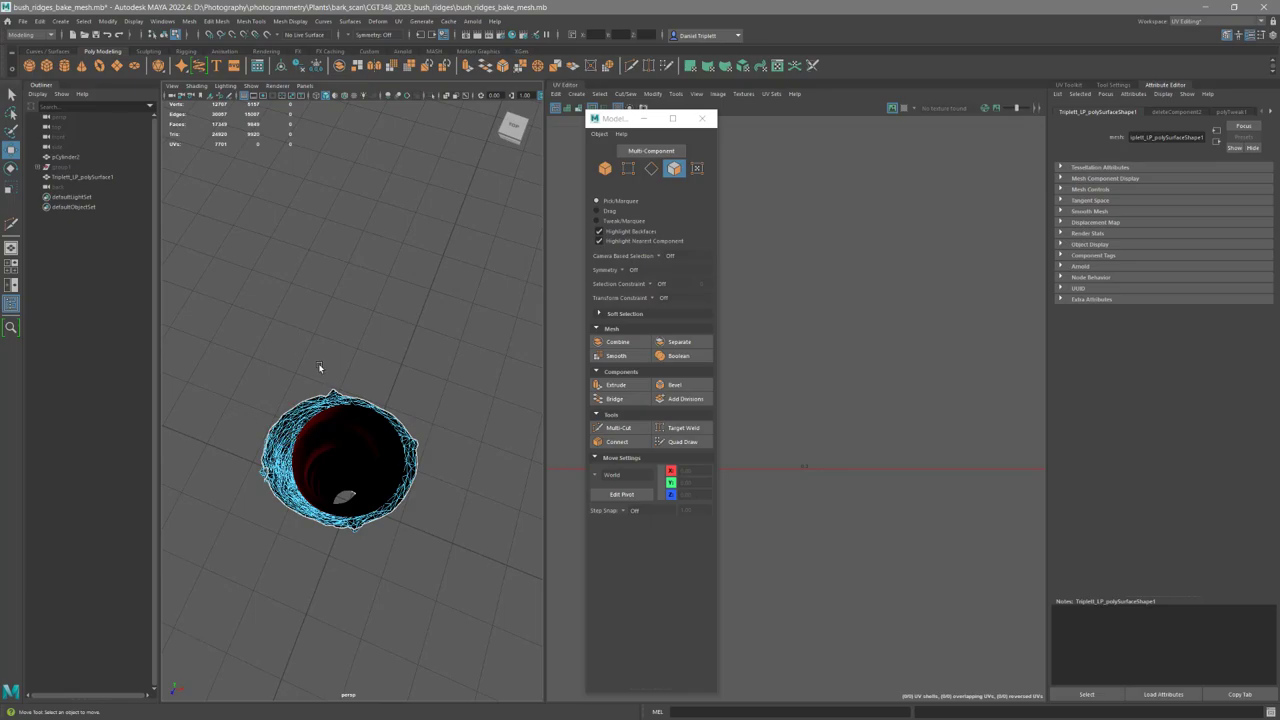
pyautogui.keyDown('alt'); pyautogui.moveTo(322, 526); pyautogui.dragTo(374, 450); pyautogui.keyUp('alt')
pyautogui.keyDown('alt'); pyautogui.moveTo(387, 421); pyautogui.dragTo(349, 483, button='right'); pyautogui.keyUp('alt')
pyautogui.keyDown('alt'); pyautogui.moveTo(349, 484); pyautogui.dragTo(274, 495); pyautogui.keyUp('alt')
# Make the opened branch live and try to conform the duplicated cylinder to it by scaling all its vertices.
pyautogui.moveTo(268, 433); pyautogui.dragTo(320, 421, button='right')
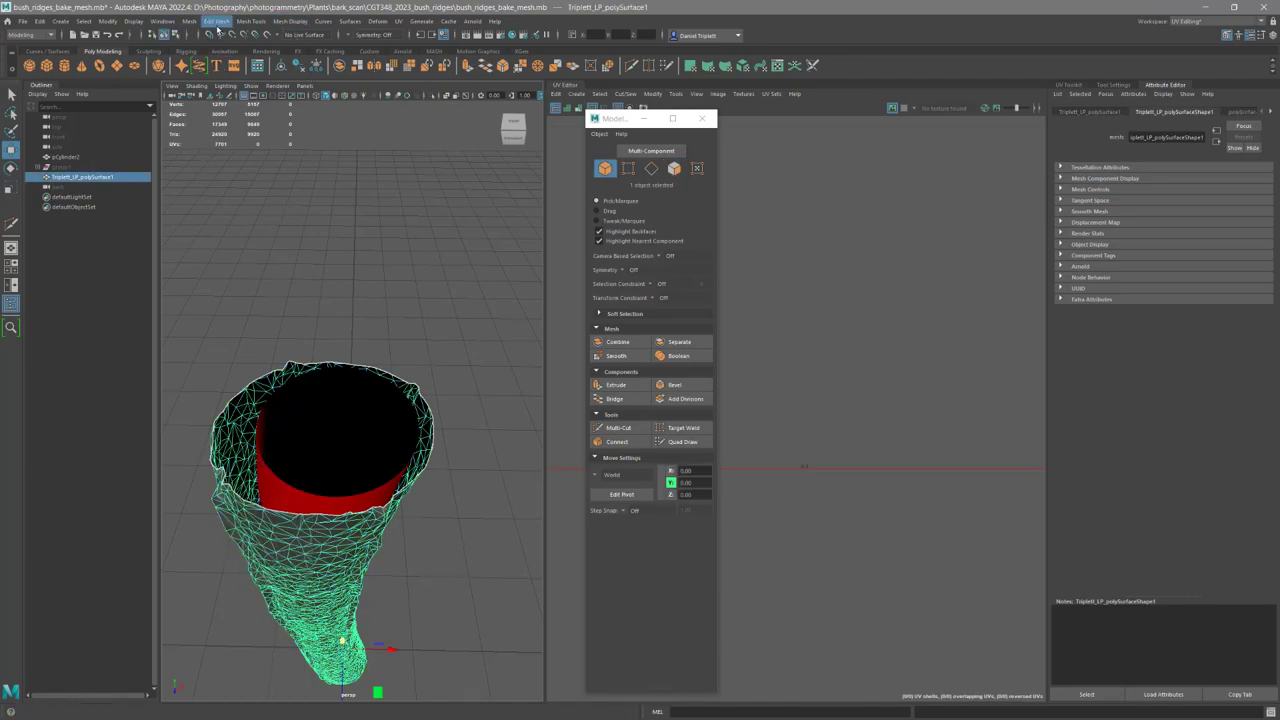
pyautogui.click(266, 35)
pyautogui.click(277, 474)
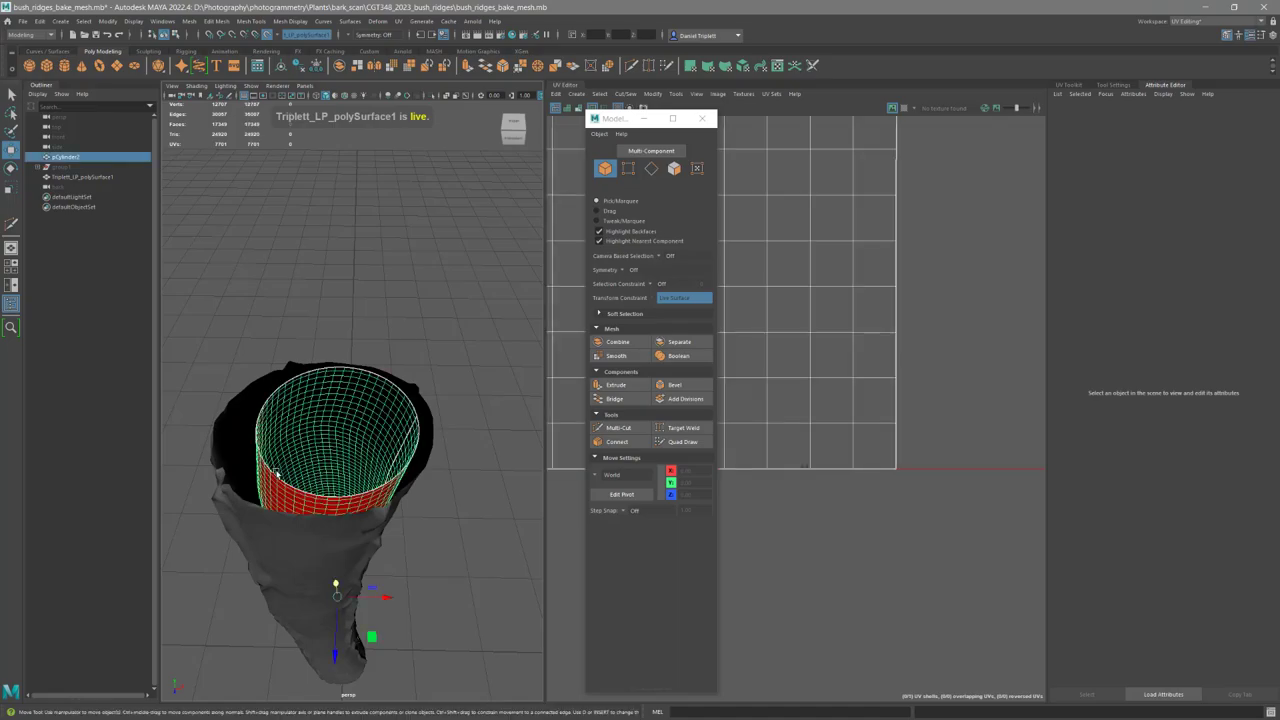
pyautogui.moveTo(266, 434); pyautogui.dragTo(218, 437, button='right')
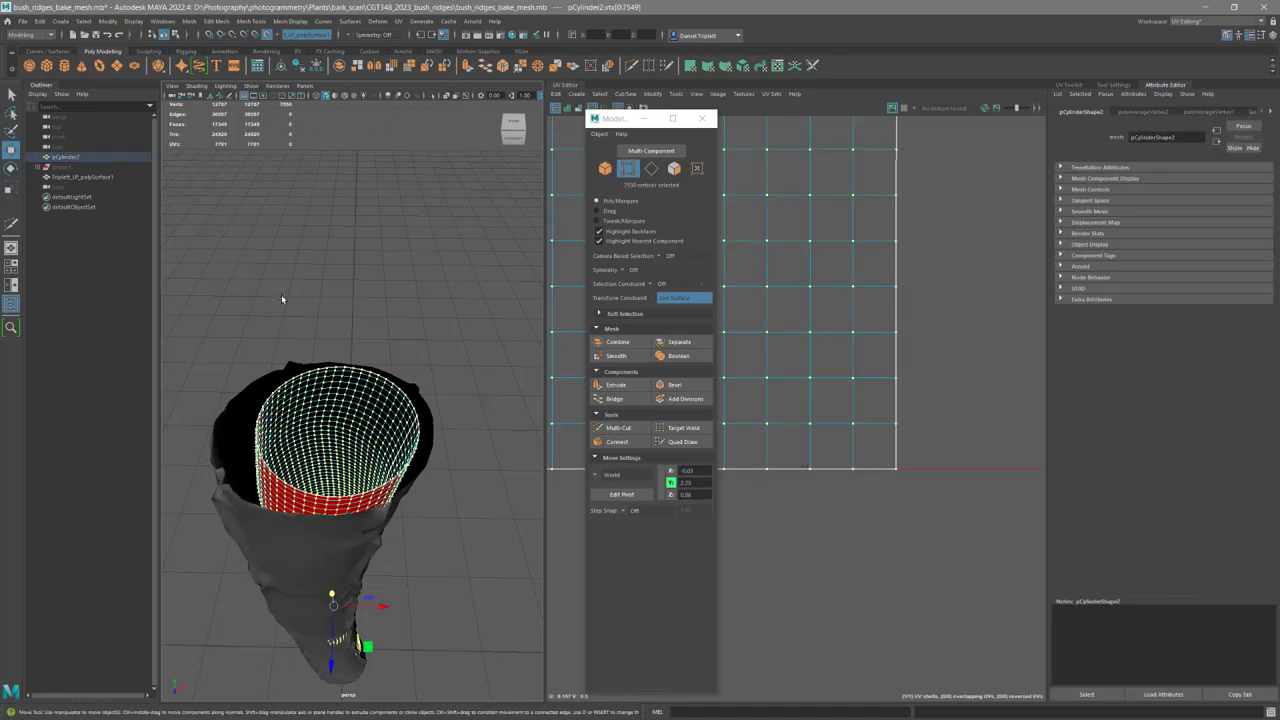
pyautogui.press('r')
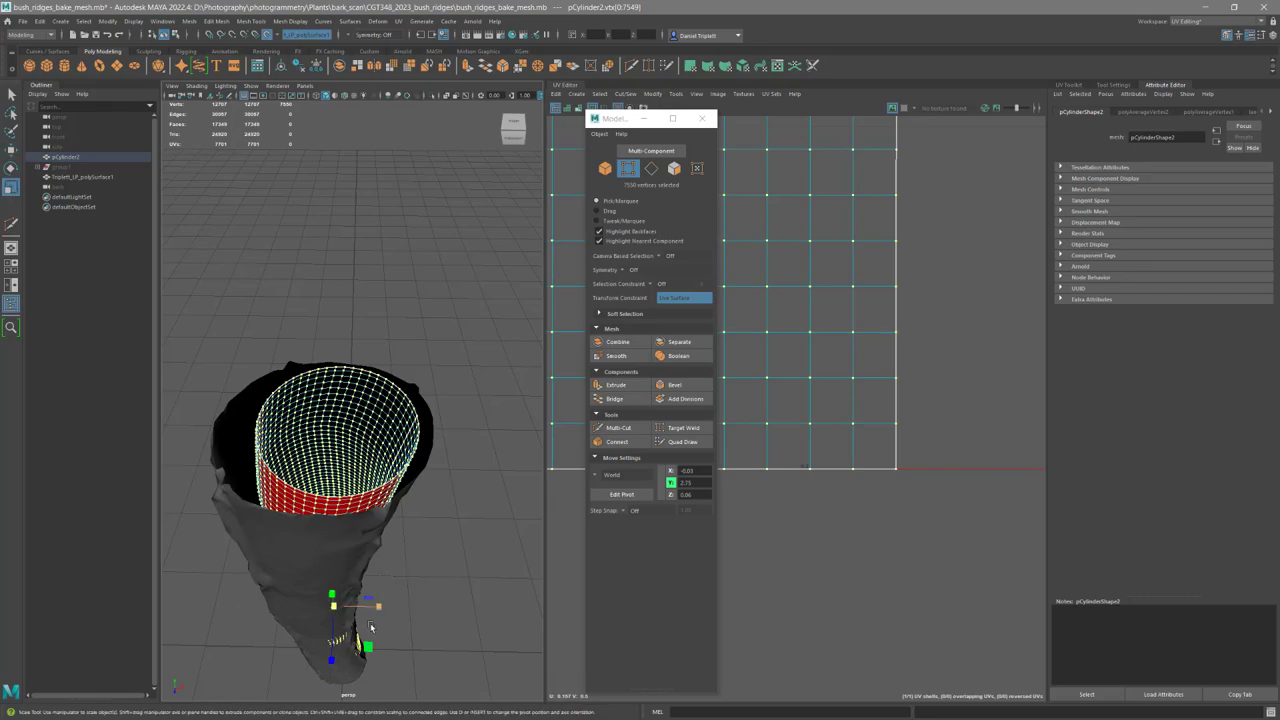
pyautogui.moveTo(335, 612); pyautogui.dragTo(337, 529)
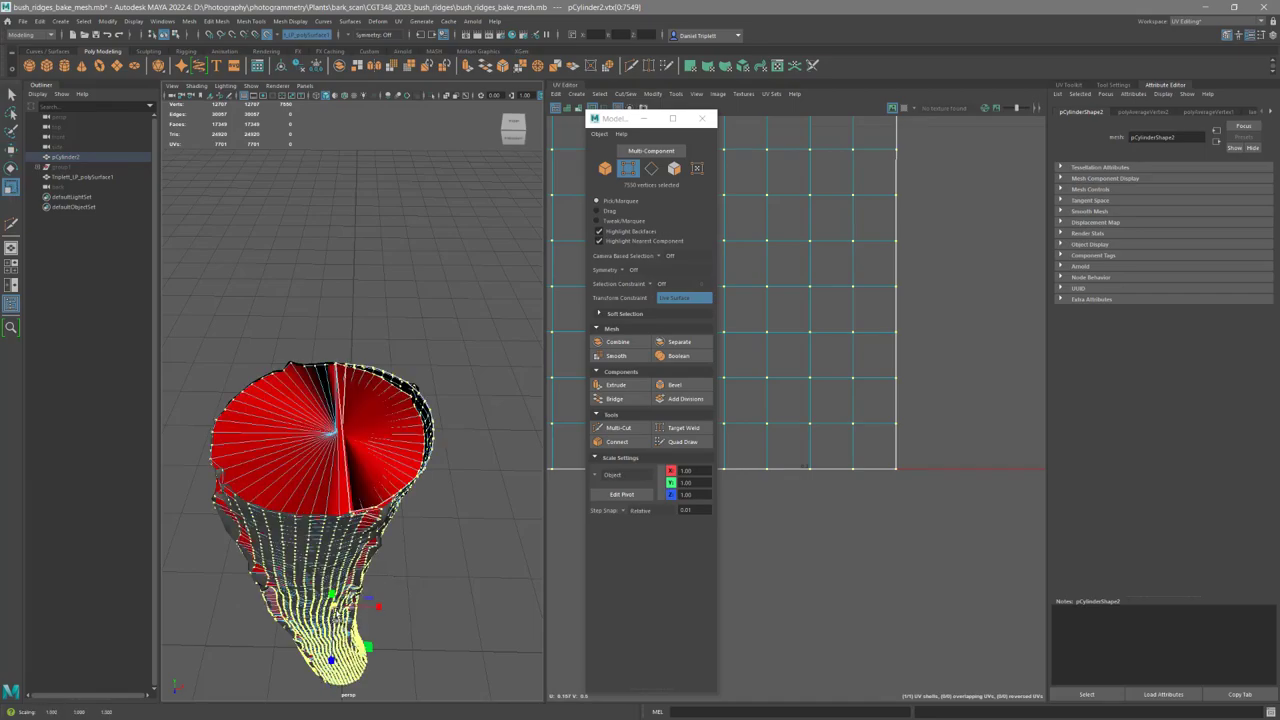
pyautogui.keyDown('alt'); pyautogui.moveTo(441, 557); pyautogui.dragTo(426, 451); pyautogui.keyUp('alt')
pyautogui.hotkey('ctrl', 'z')
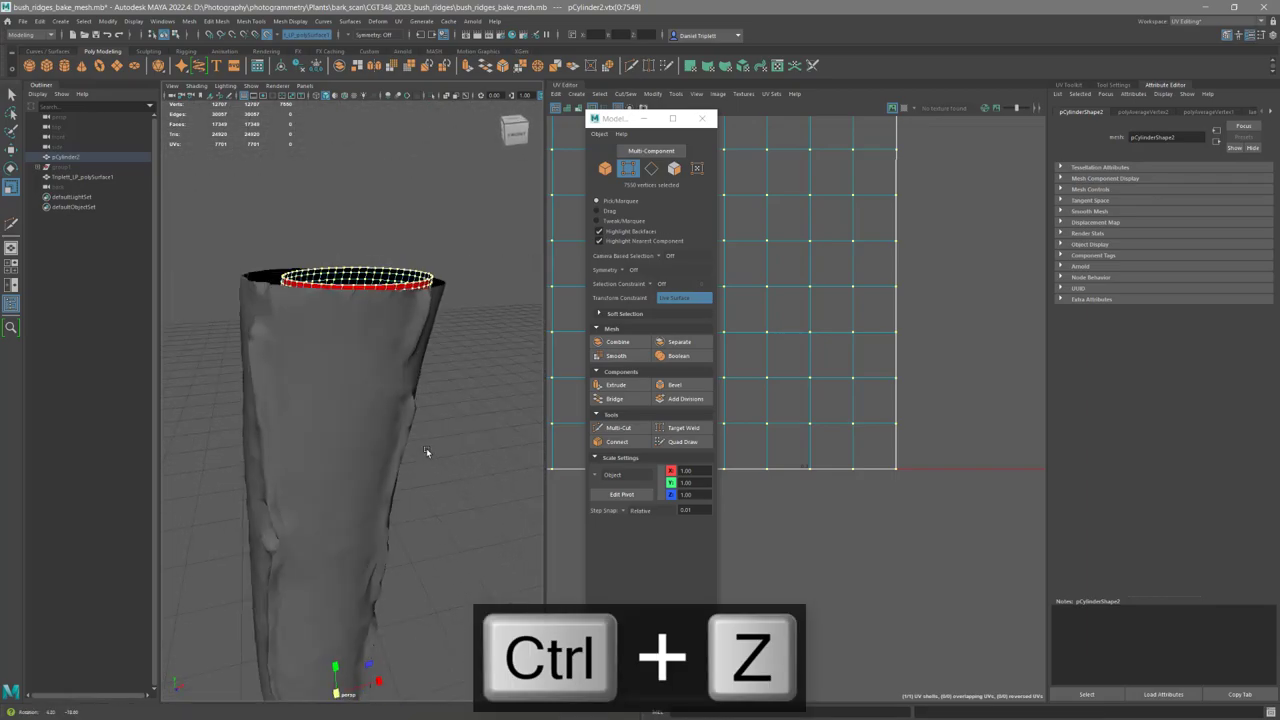
# Turn off the live surface and raise the whole branch mesh slightly in object mode, to 0.02 in Y.
pyautogui.press('w')
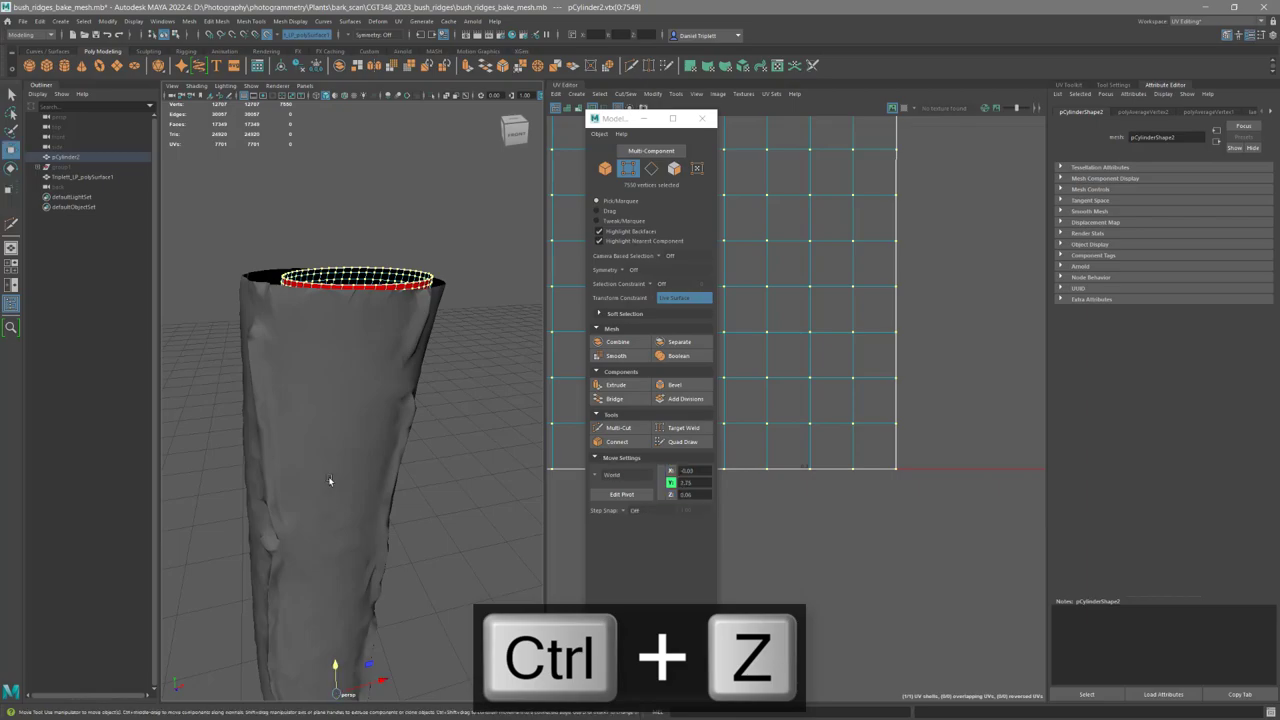
pyautogui.rightClick(342, 288)
pyautogui.click(382, 268)
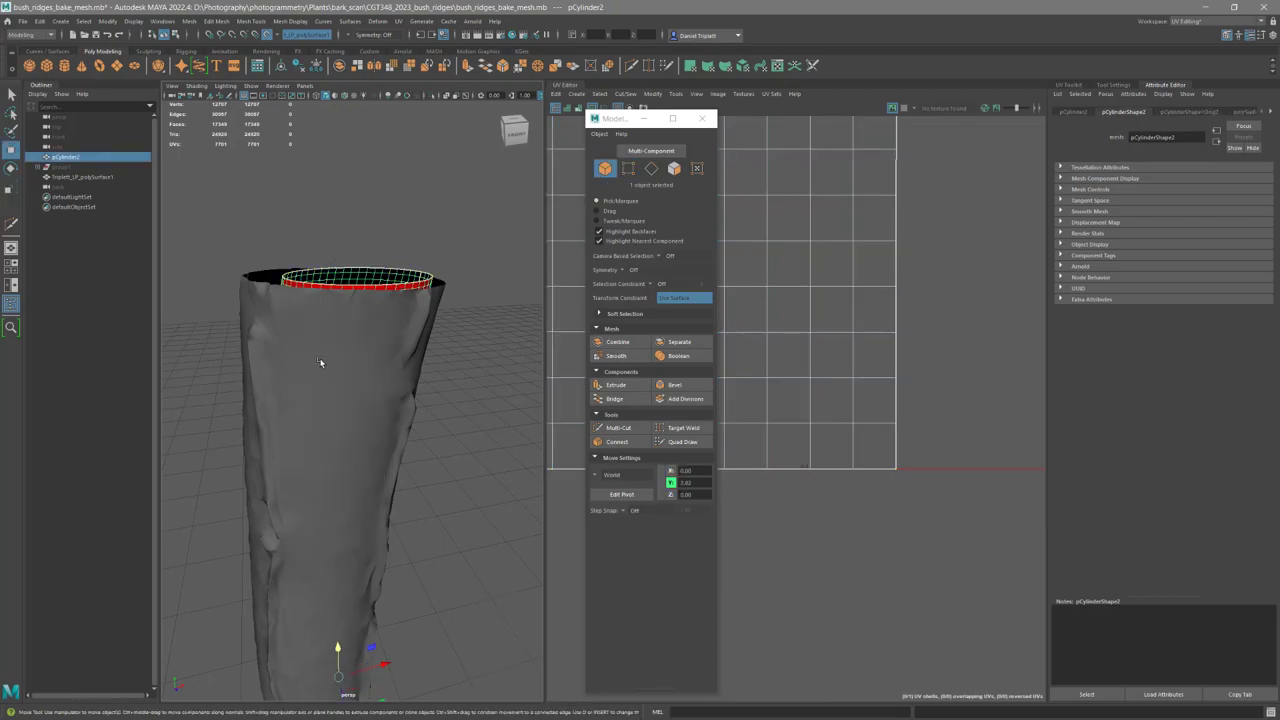
pyautogui.click(266, 34)
pyautogui.click(320, 420)
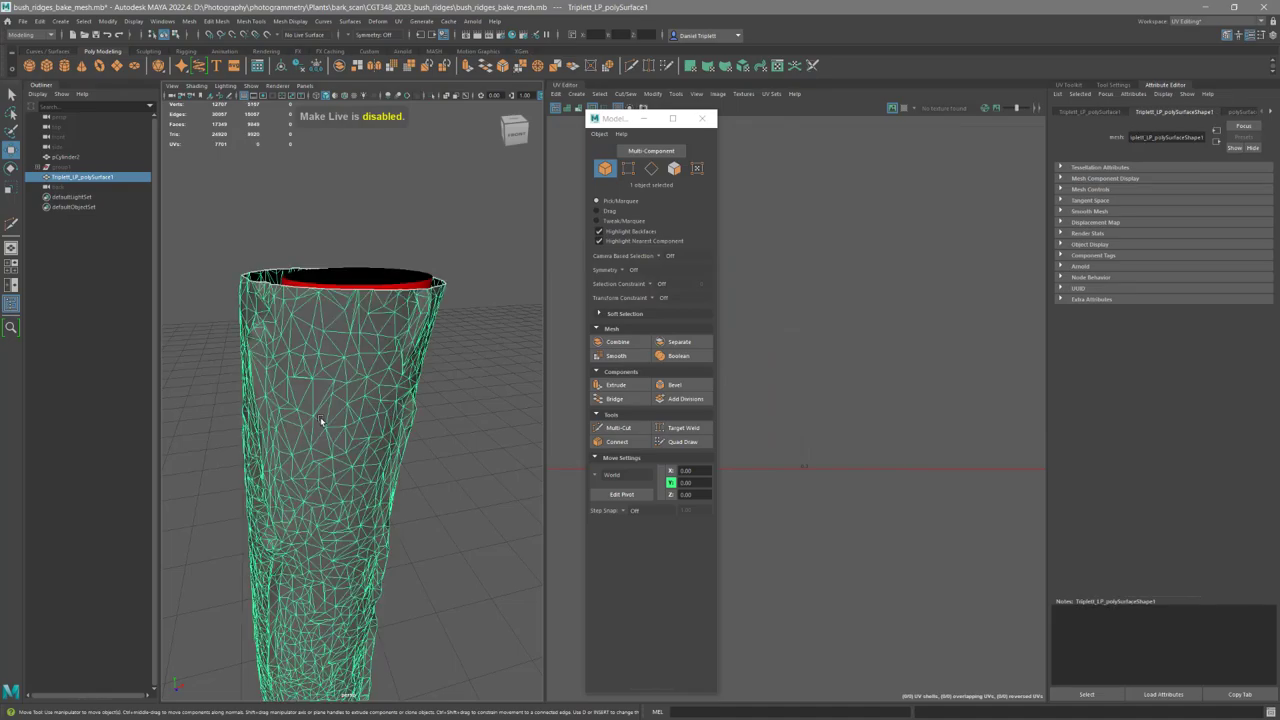
pyautogui.keyDown('alt'); pyautogui.moveTo(320, 578); pyautogui.dragTo(327, 487); pyautogui.keyUp('alt')
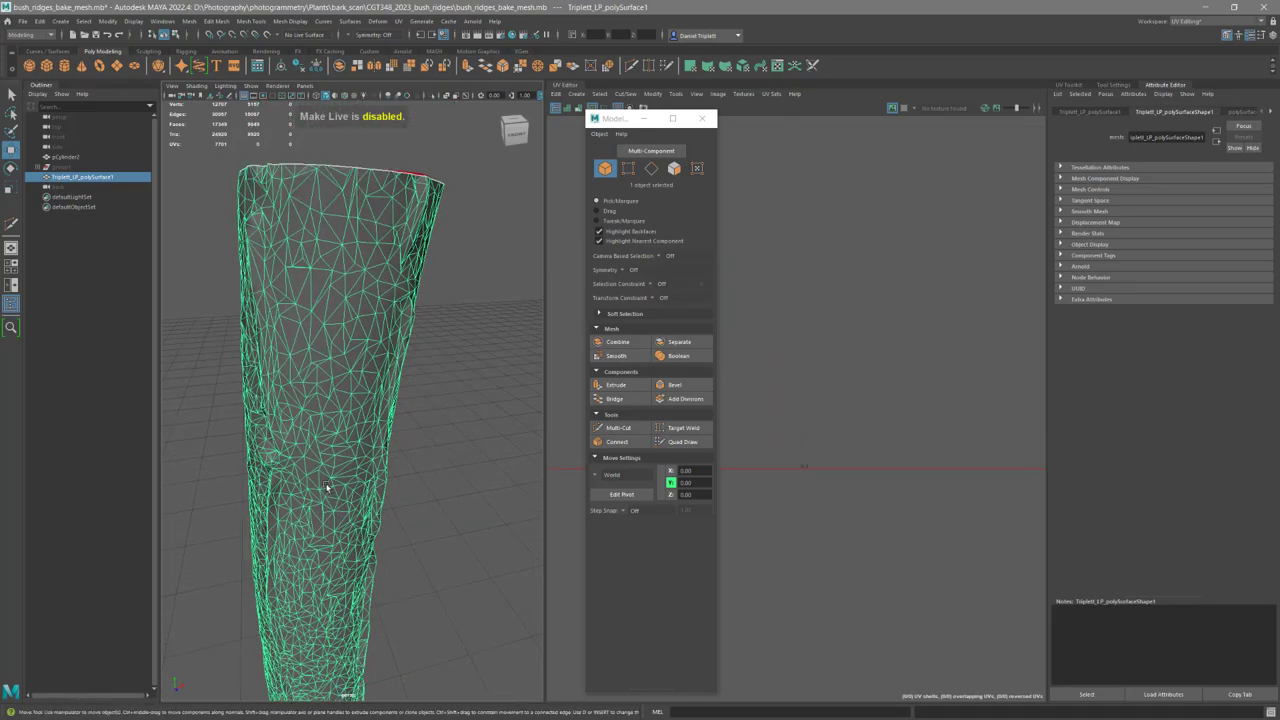
pyautogui.scroll(-5, 338, 488)
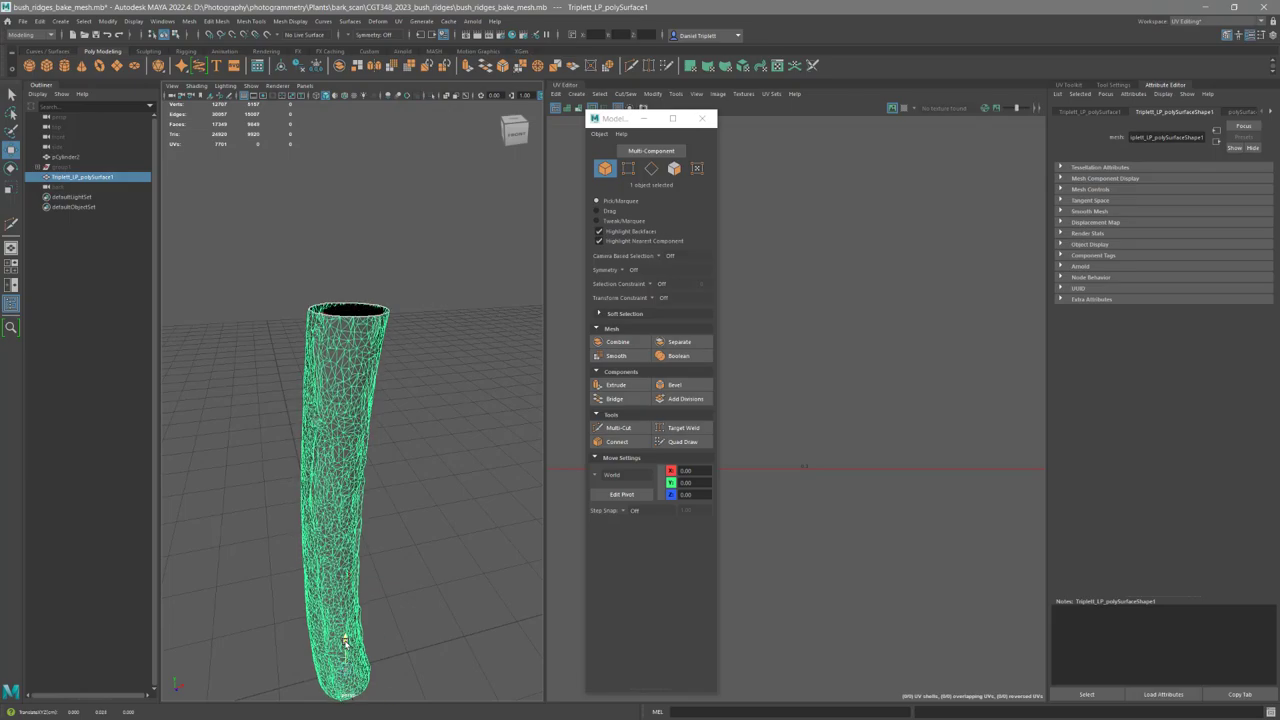
pyautogui.keyDown('alt'); pyautogui.moveTo(328, 638); pyautogui.dragTo(420, 480); pyautogui.keyUp('alt')
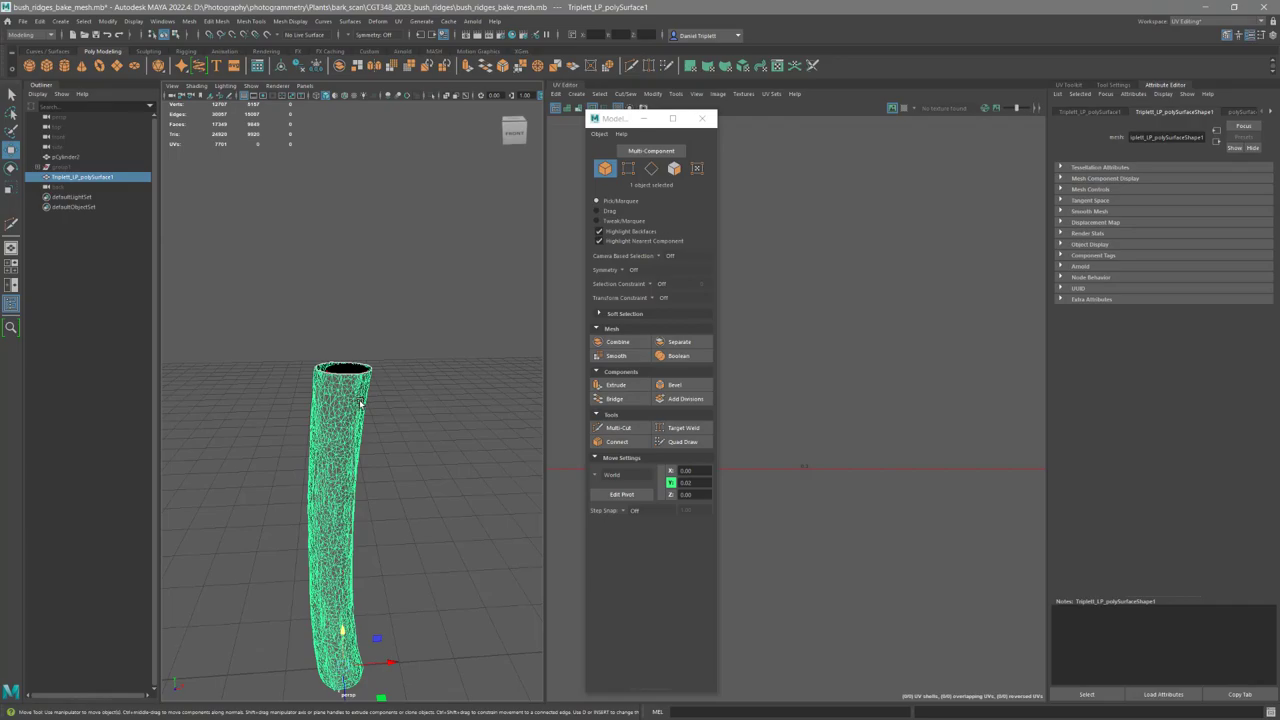
pyautogui.scroll(5, 482, 418)
pyautogui.keyDown('alt'); pyautogui.moveTo(482, 418); pyautogui.dragTo(358, 396); pyautogui.keyUp('alt')
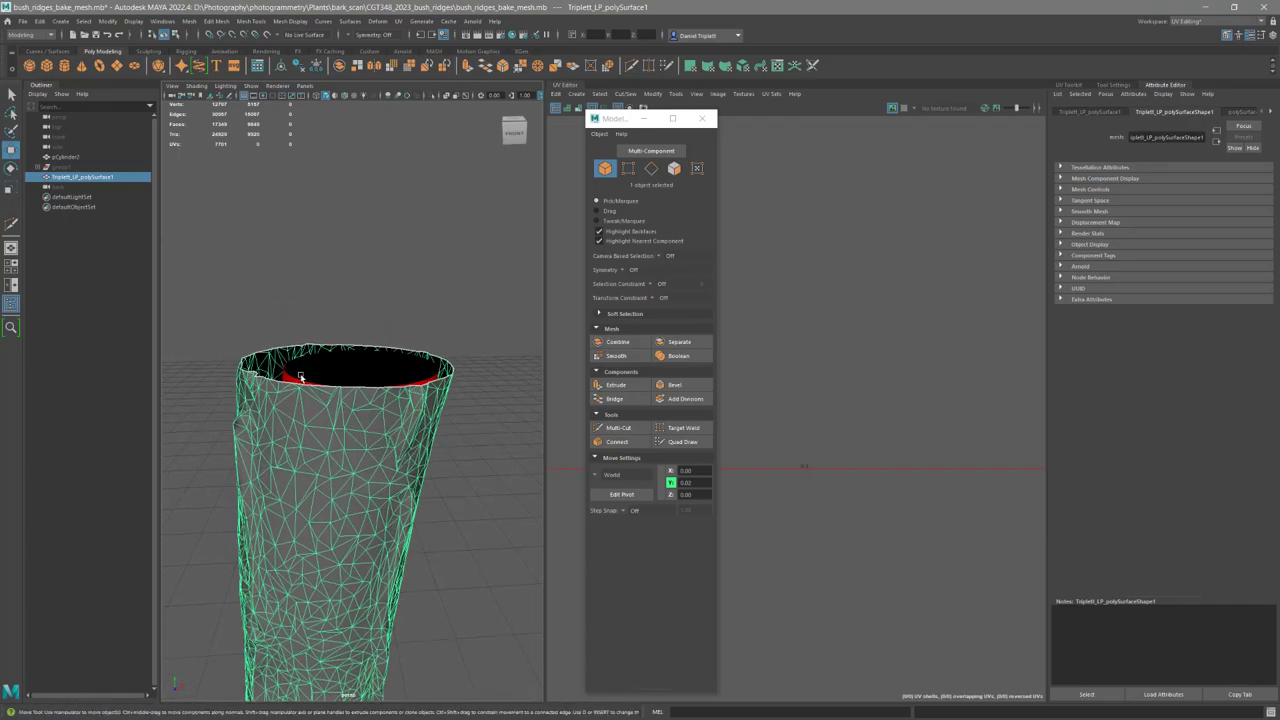
# Make the raised branch live and scale all of the inner cylinder's vertices to conform it to the branch surface.
pyautogui.click(300, 377)
pyautogui.click(282, 400)
pyautogui.click(266, 34)
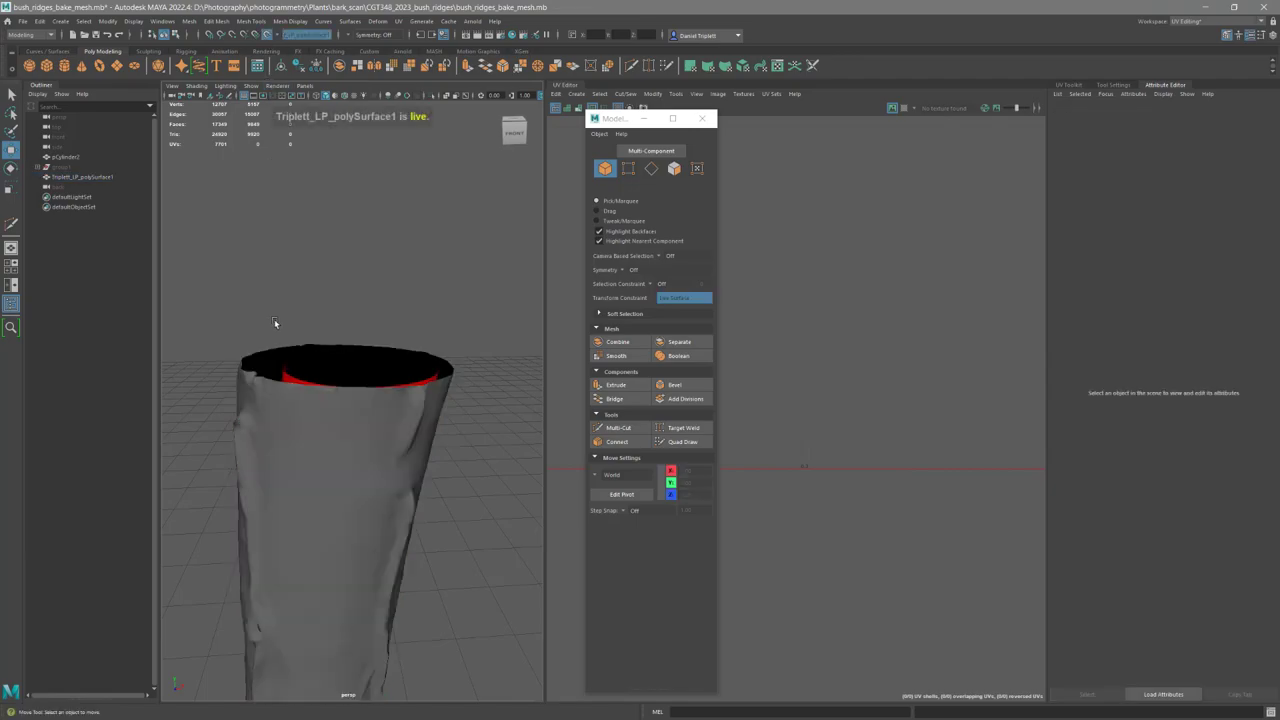
pyautogui.click(291, 378)
pyautogui.rightClick(290, 378)
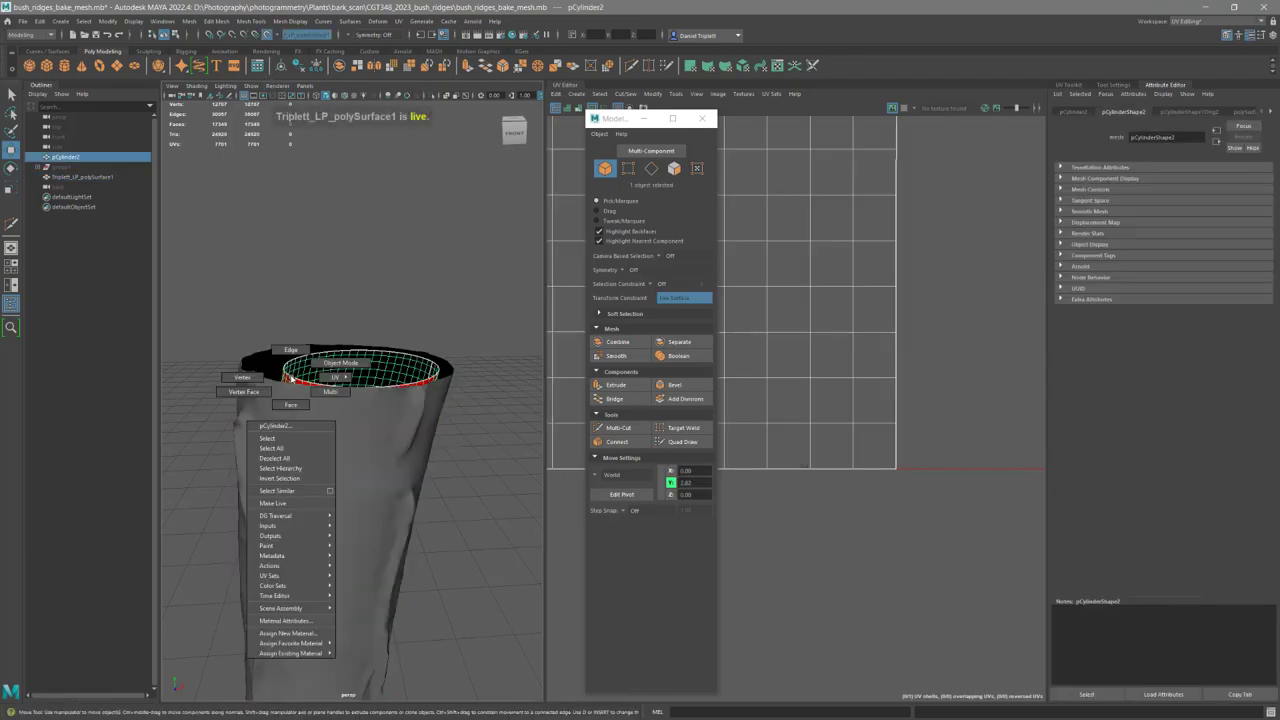
pyautogui.click(253, 378)
pyautogui.press('r')
pyautogui.keyDown('alt'); pyautogui.moveTo(355, 520); pyautogui.dragTo(396, 552); pyautogui.keyUp('alt')
# Turn off the live surface, return to object mode and hide the scanned branch mesh.
pyautogui.click(267, 34)
pyautogui.moveTo(334, 333); pyautogui.dragTo(306, 351, button='right')
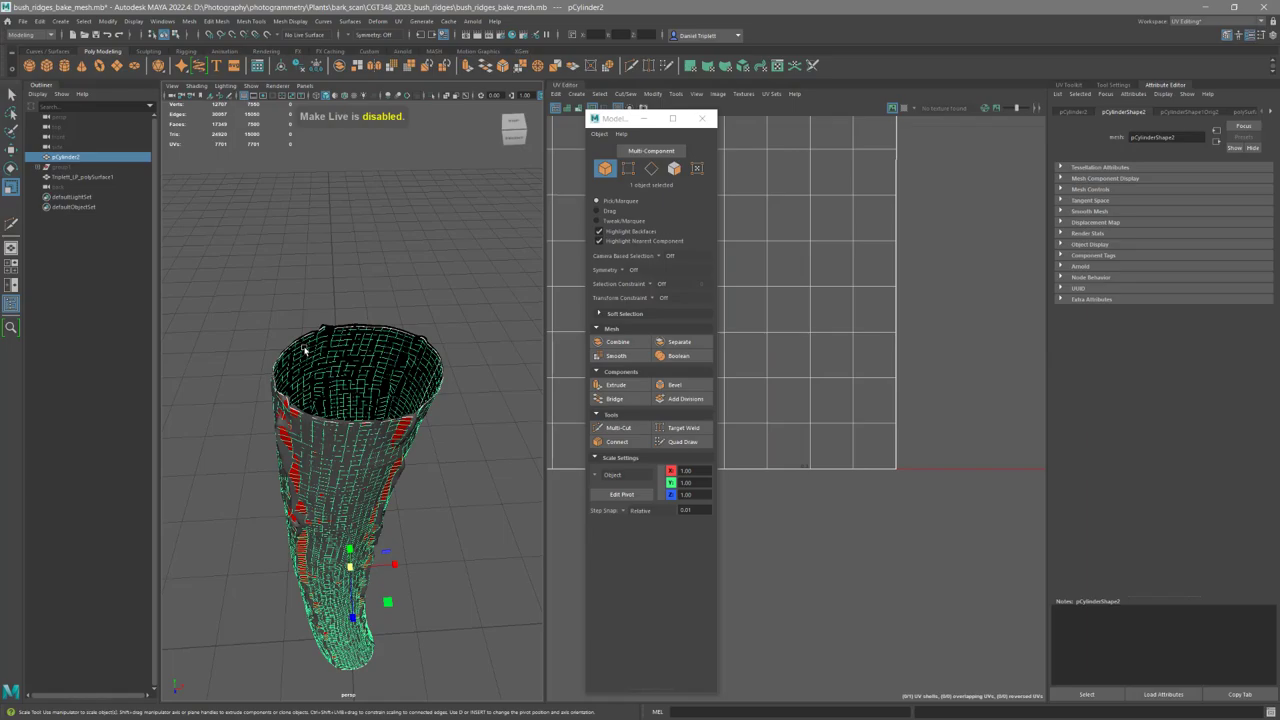
pyautogui.click(284, 457)
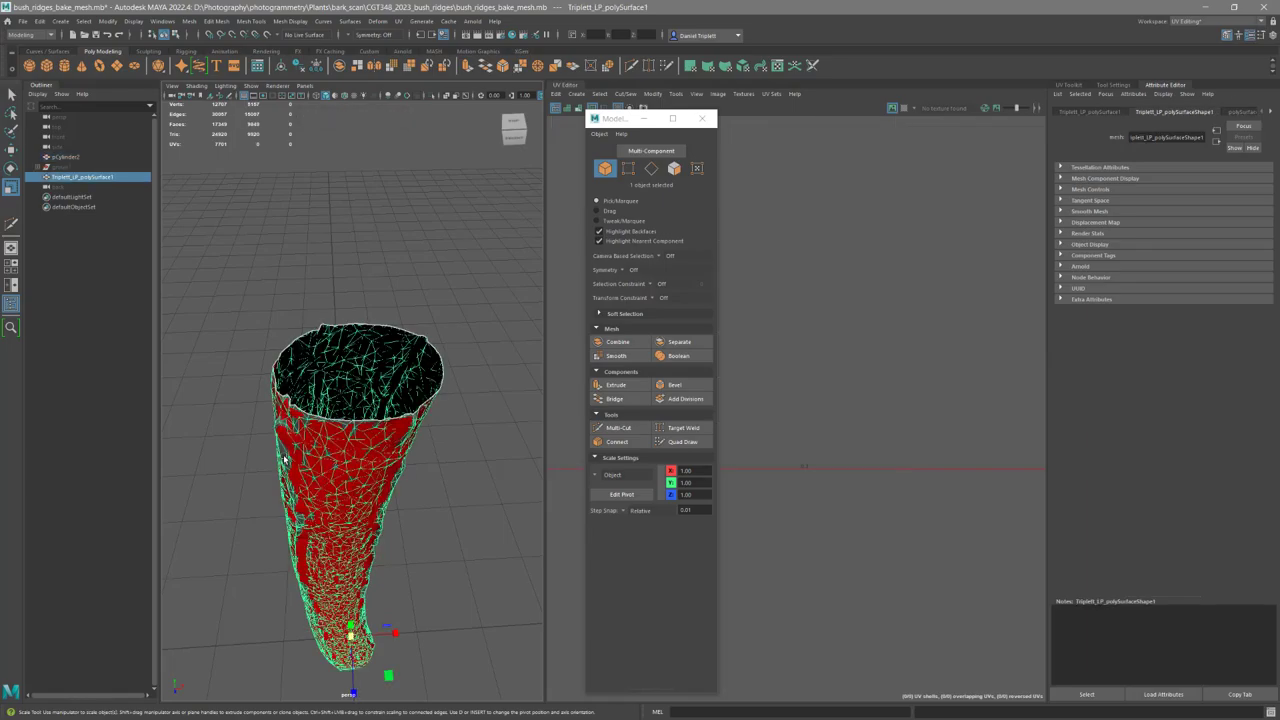
pyautogui.hotkey('ctrl', 'h')
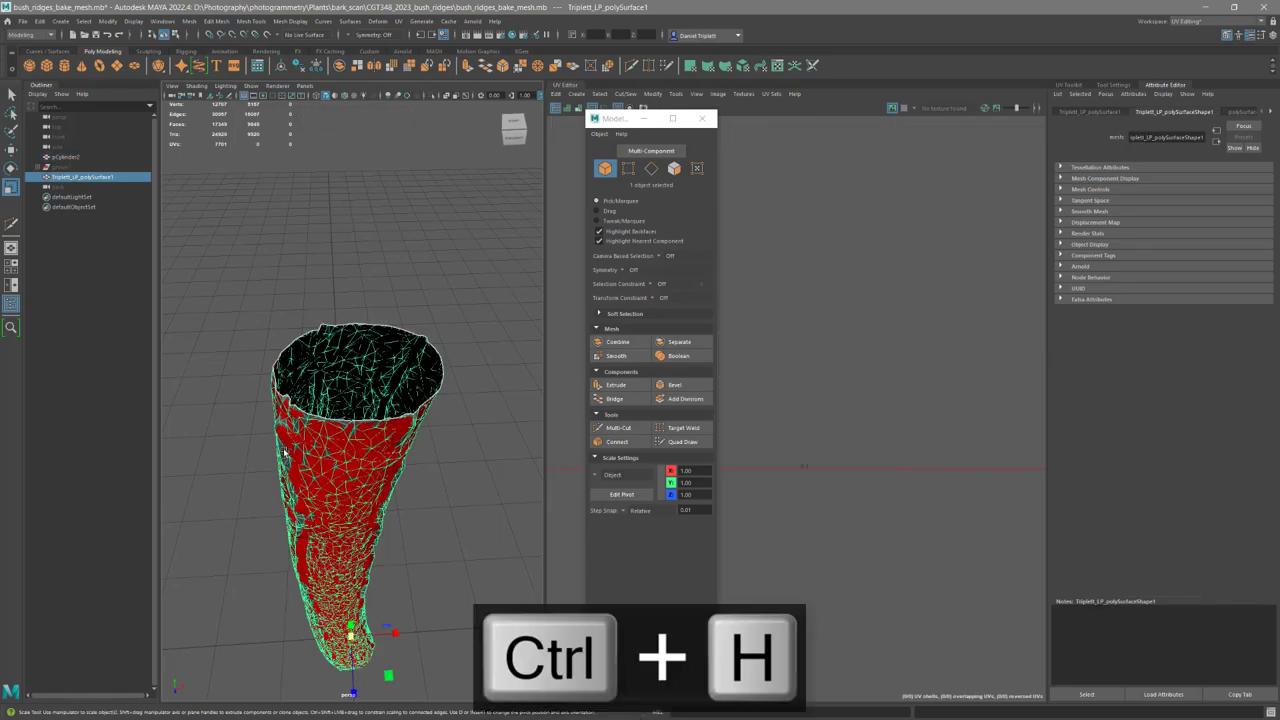
pyautogui.keyDown('alt'); pyautogui.moveTo(351, 445); pyautogui.dragTo(367, 423); pyautogui.keyUp('alt')
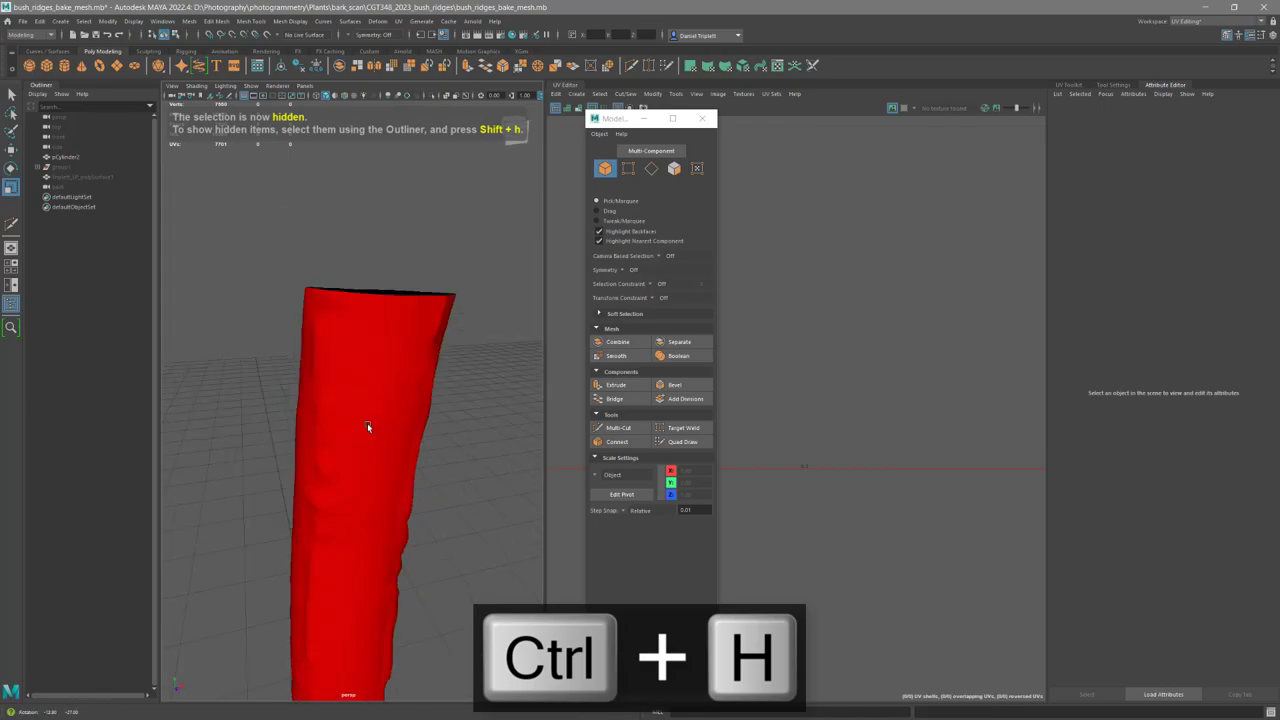
# Select all vertices of the conformed cylinder and inspect its sides and open rim.
pyautogui.click(368, 413)
pyautogui.keyDown('alt'); pyautogui.moveTo(346, 455); pyautogui.dragTo(357, 406); pyautogui.keyUp('alt')
pyautogui.scroll(2, 376, 382)
pyautogui.moveTo(264, 348); pyautogui.dragTo(226, 352, button='right')
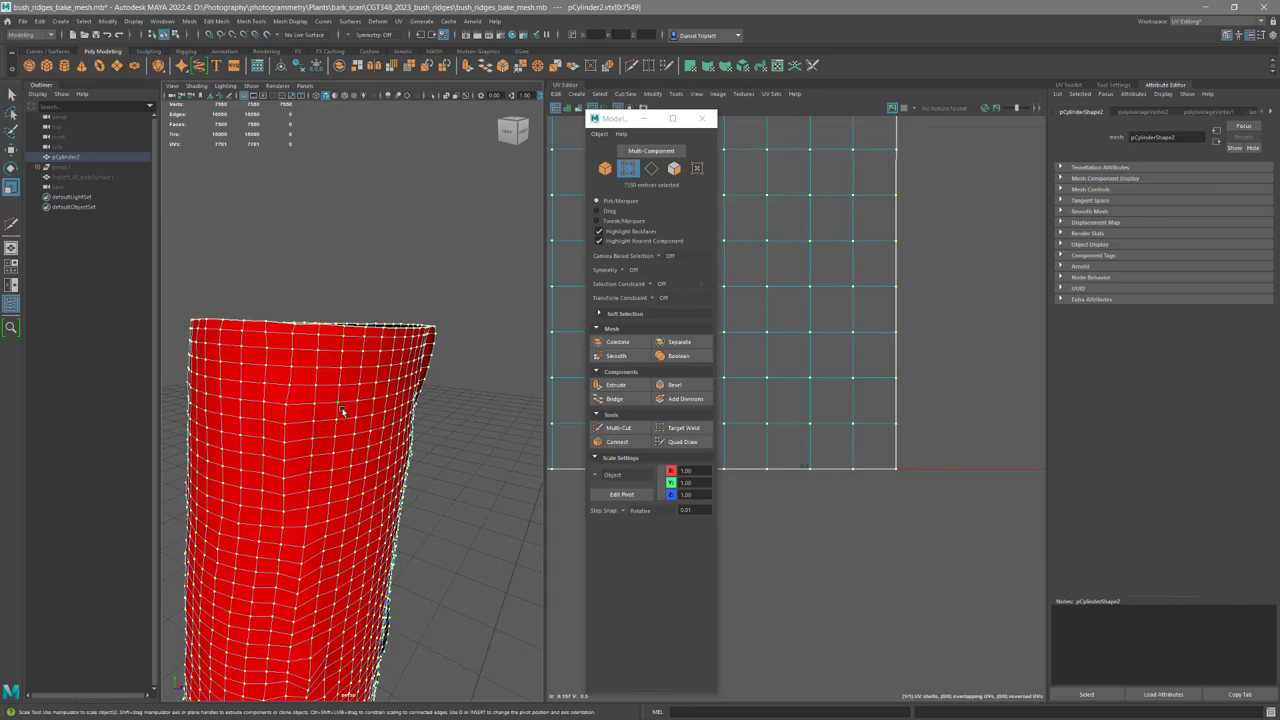
pyautogui.keyDown('alt'); pyautogui.moveTo(339, 399); pyautogui.dragTo(358, 304); pyautogui.keyUp('alt')
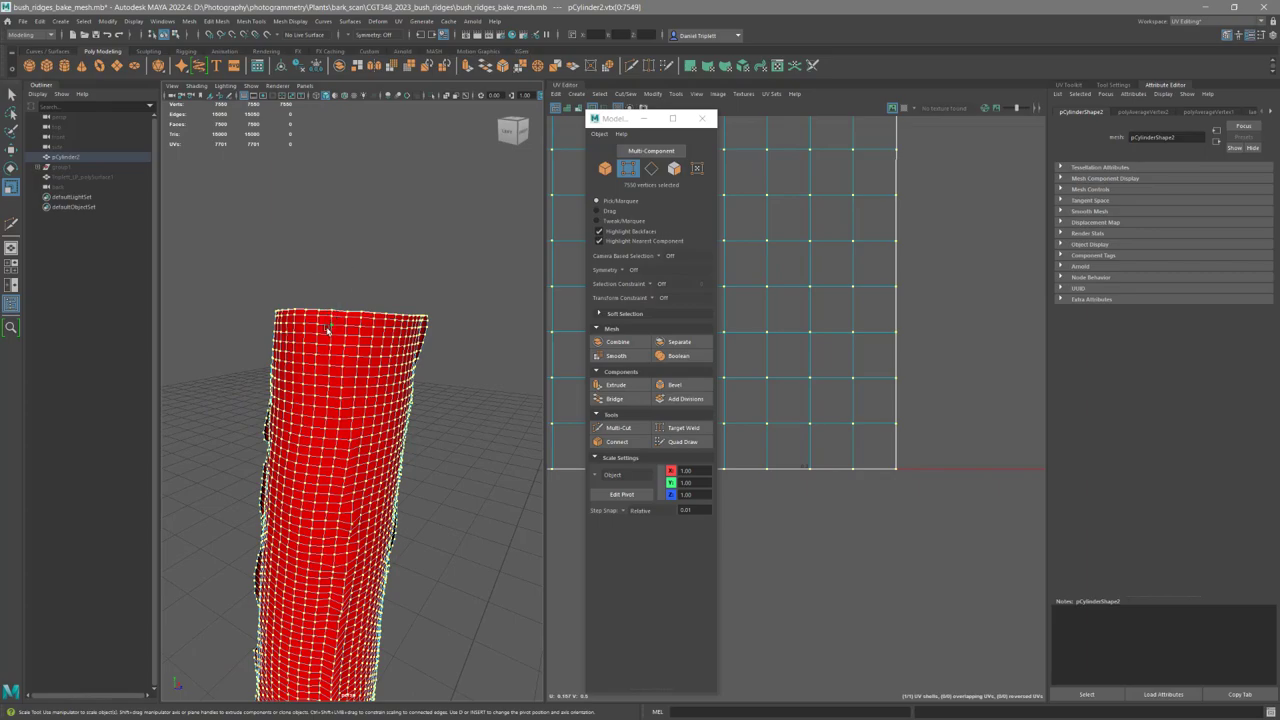
pyautogui.scroll(-2, 887, 452)
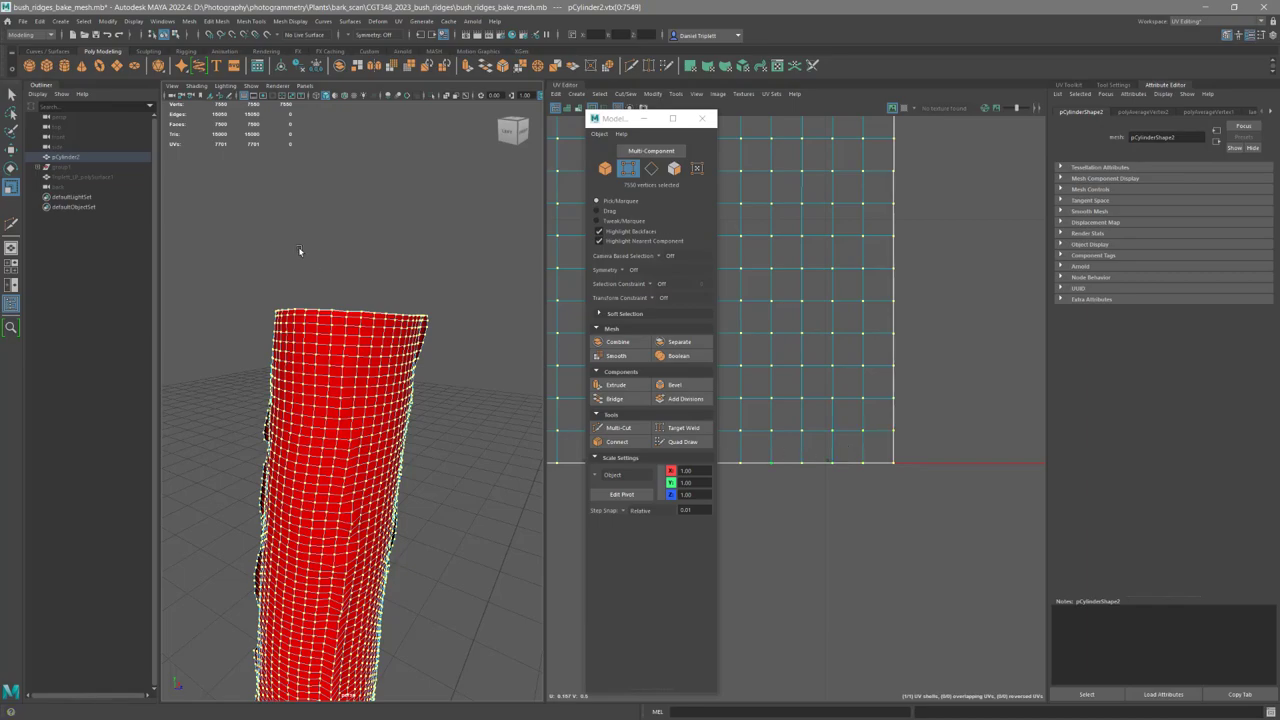
pyautogui.keyDown('alt'); pyautogui.moveTo(338, 246); pyautogui.dragTo(280, 245, button='right'); pyautogui.keyUp('alt')
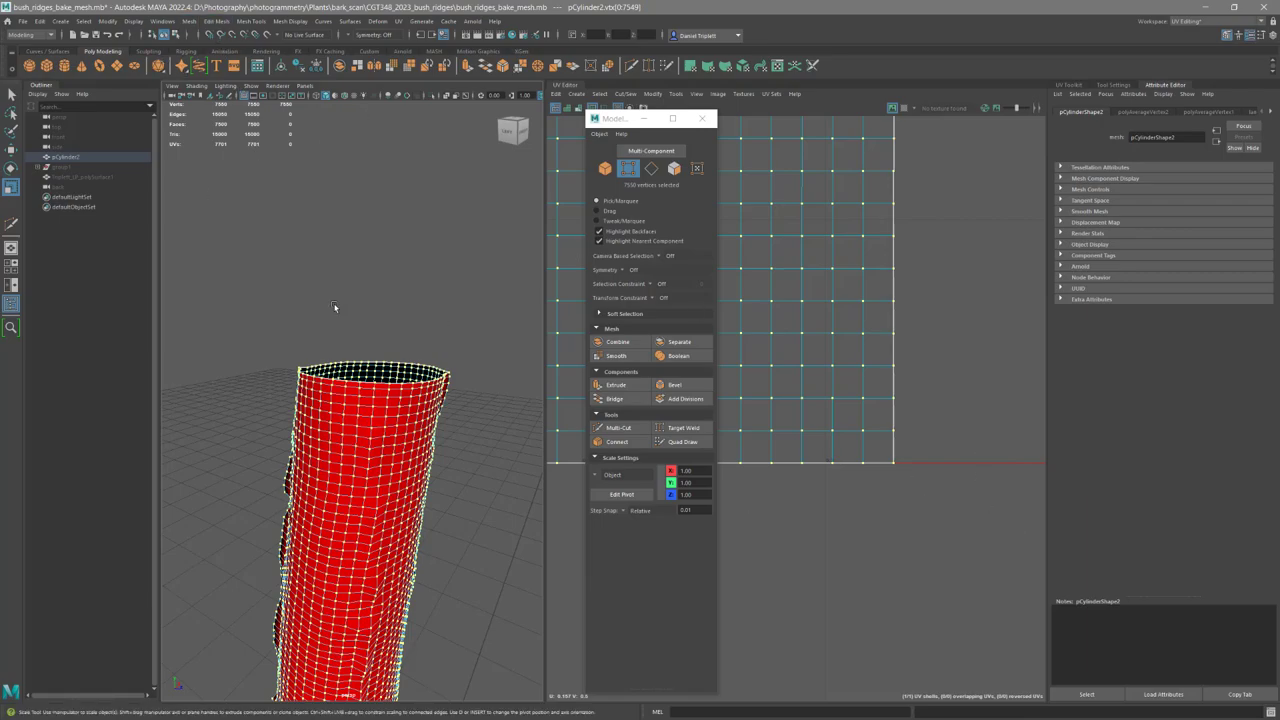
pyautogui.keyDown('alt'); pyautogui.moveTo(366, 356); pyautogui.dragTo(330, 255); pyautogui.keyUp('alt')
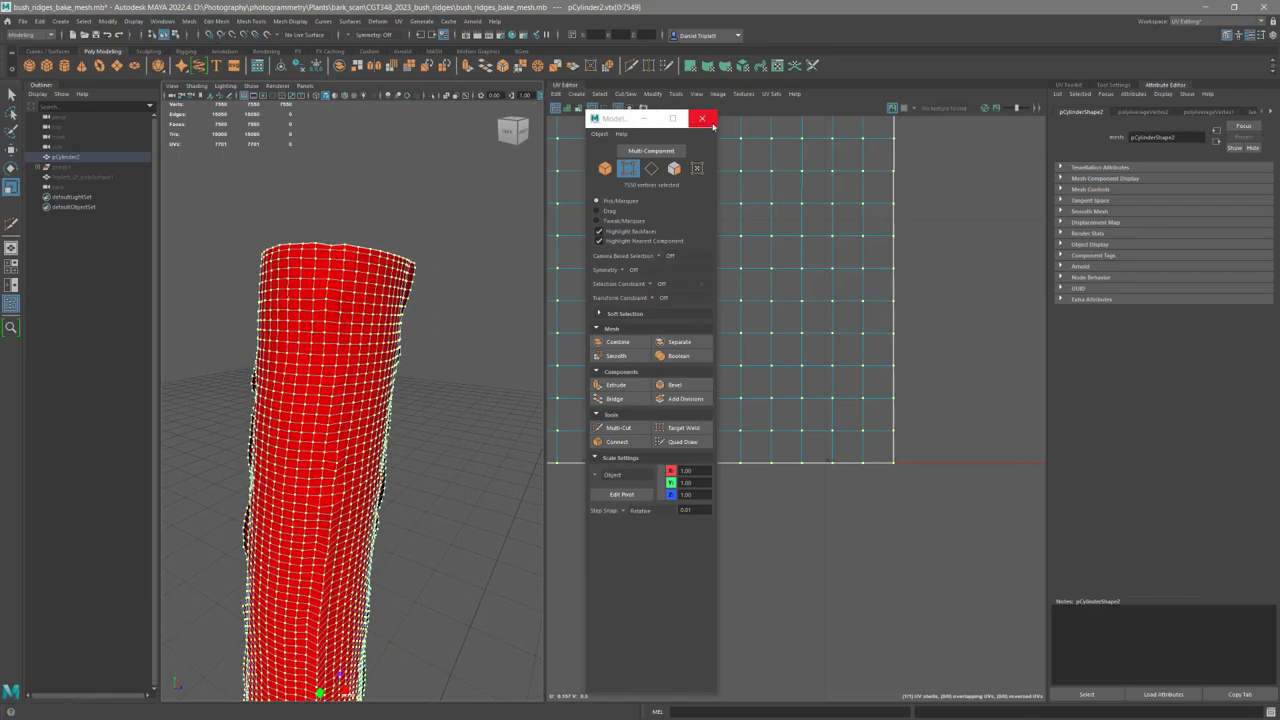
# Close the modeling toolkit window and select every cylinder vertex except the two end rows by inverting a UV border selection.
pyautogui.click(703, 119)
pyautogui.scroll(-5, 680, 516)
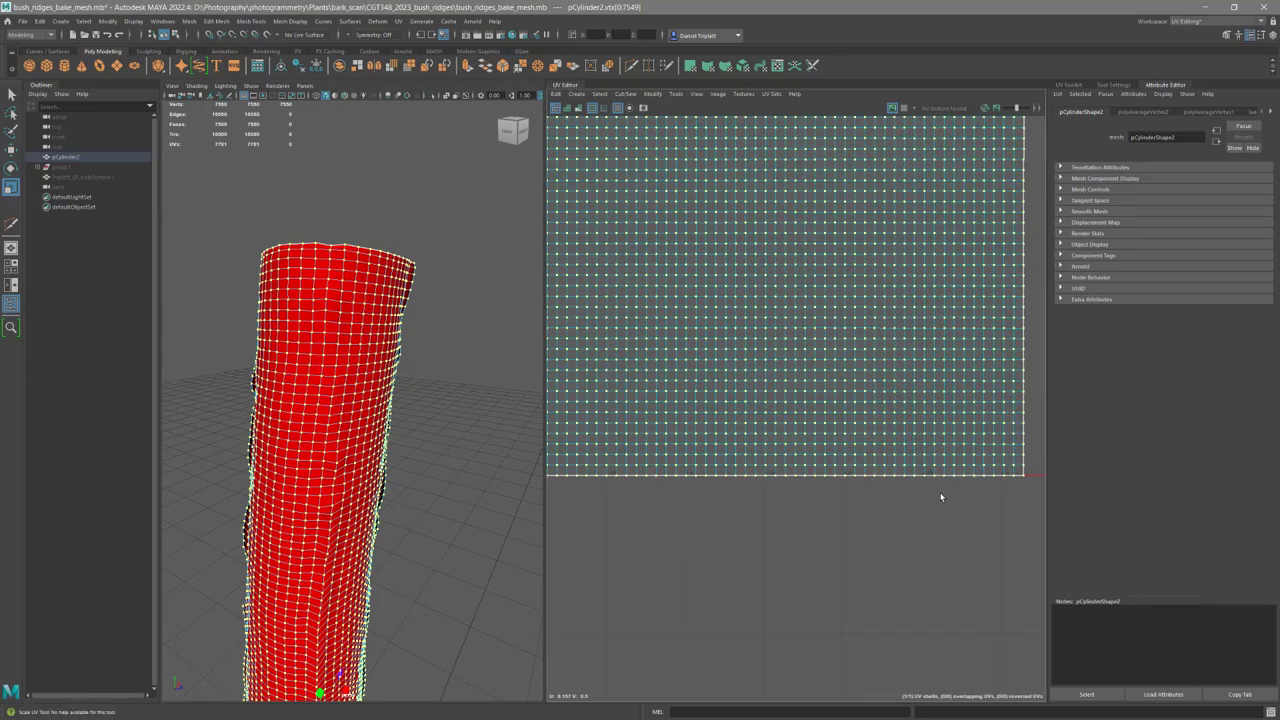
pyautogui.scroll(-2, 940, 497)
pyautogui.moveTo(1019, 559); pyautogui.dragTo(486, 480)
pyautogui.moveTo(603, 400); pyautogui.dragTo(695, 608, button='middle')
pyautogui.keyDown('alt'); pyautogui.moveTo(743, 323); pyautogui.dragTo(766, 497, button='middle'); pyautogui.keyUp('alt')
pyautogui.moveTo(570, 262); pyautogui.dragTo(988, 332)
pyautogui.keyDown('alt'); pyautogui.moveTo(830, 653); pyautogui.dragTo(786, 330, button='middle'); pyautogui.keyUp('alt')
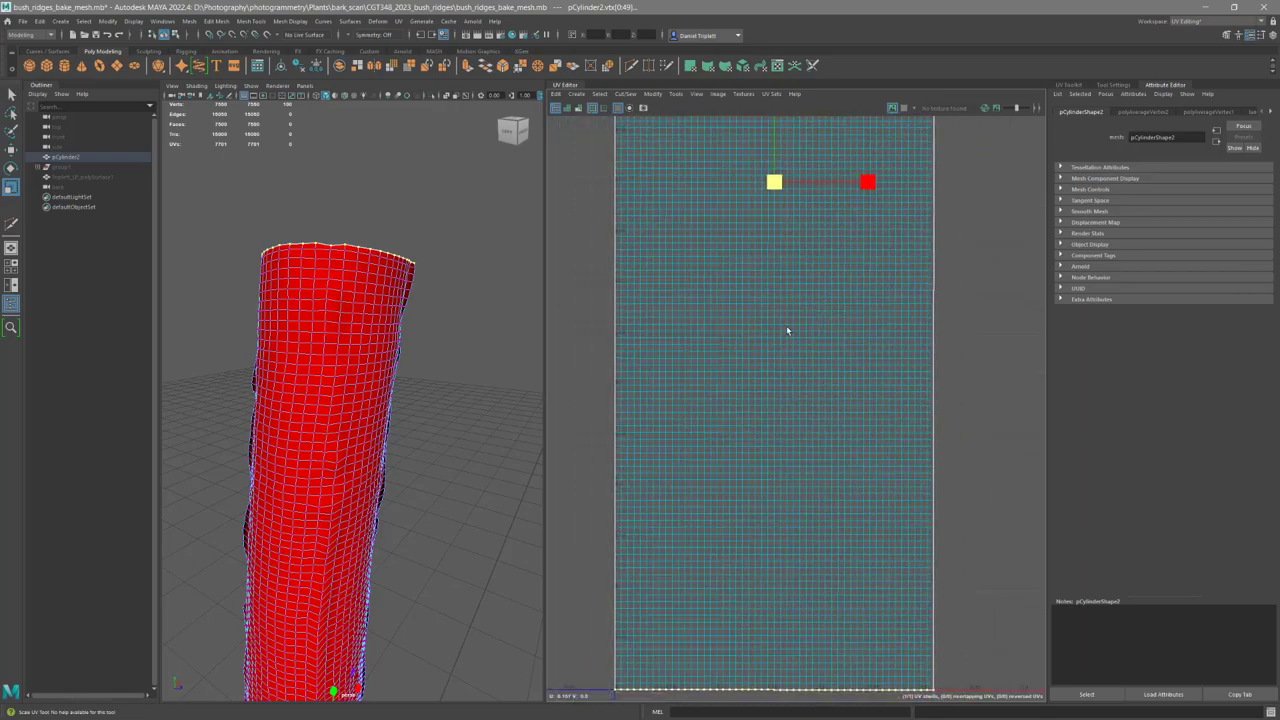
pyautogui.hotkey('ctrl', 'shift', 'i')
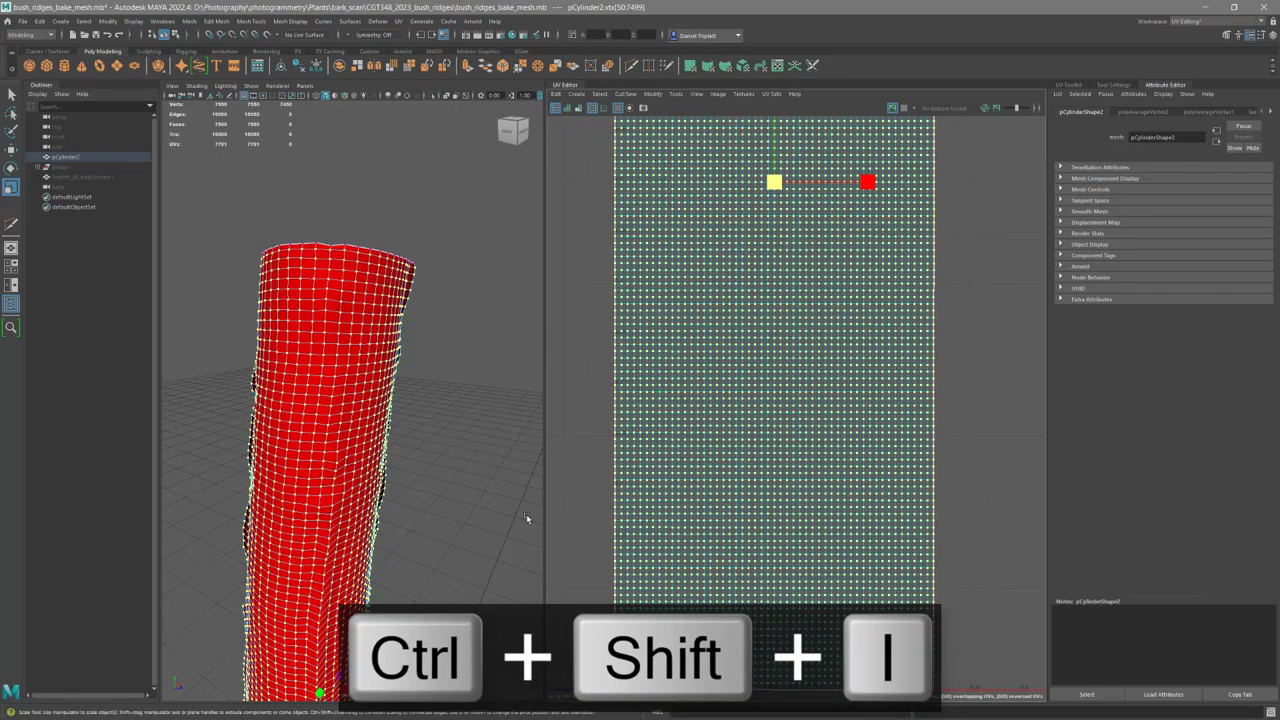
# Smooth the selected interior vertices of the cylinder with three passes of Average Vertices, keeping both end rows fixed.
pyautogui.keyDown('alt'); pyautogui.moveTo(381, 314); pyautogui.dragTo(381, 248); pyautogui.keyUp('alt')
pyautogui.keyDown('alt'); pyautogui.moveTo(376, 524); pyautogui.dragTo(250, 330); pyautogui.keyUp('alt')
pyautogui.click(216, 21)
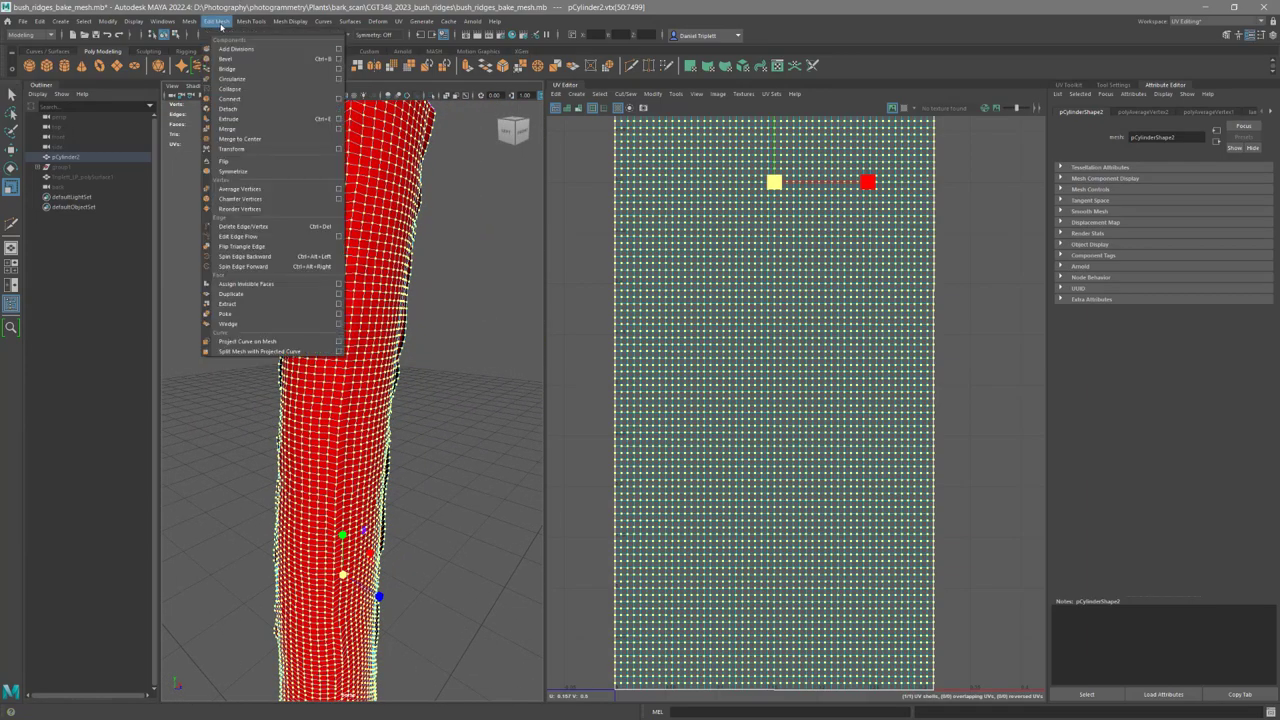
pyautogui.click(240, 188)
pyautogui.keyDown('alt'); pyautogui.moveTo(405, 383); pyautogui.dragTo(418, 421); pyautogui.keyUp('alt')
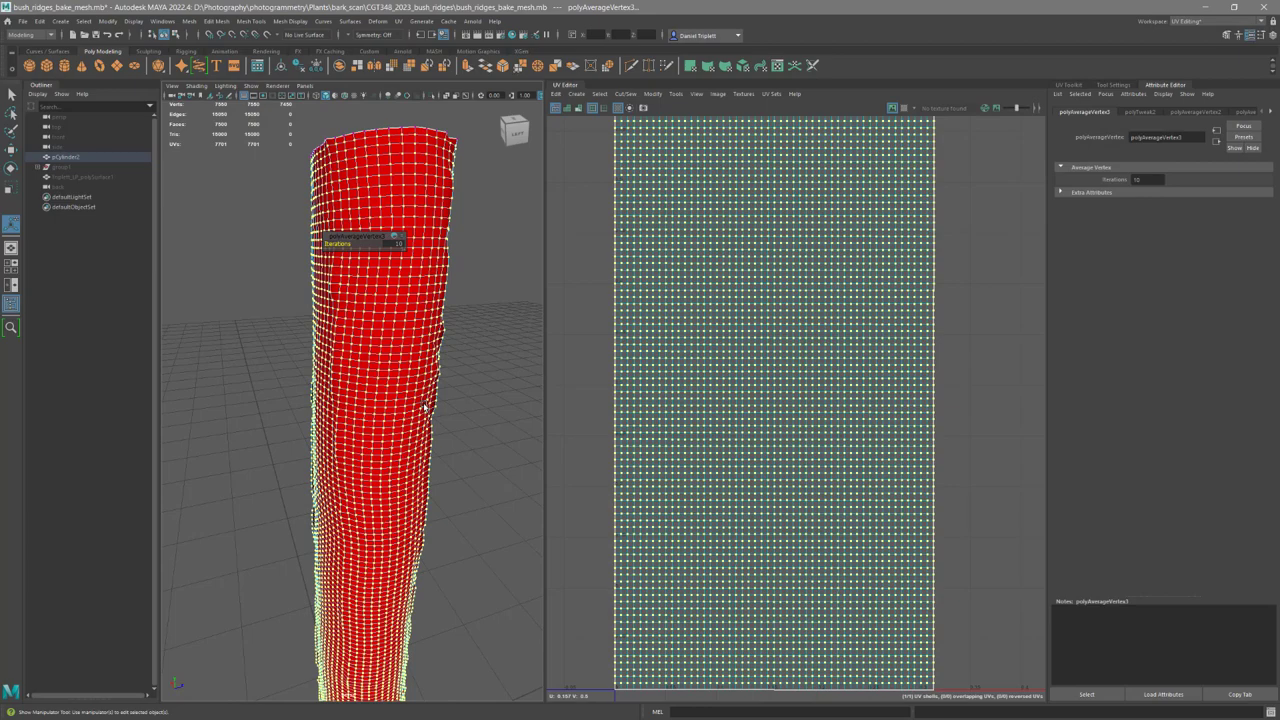
pyautogui.press('g')
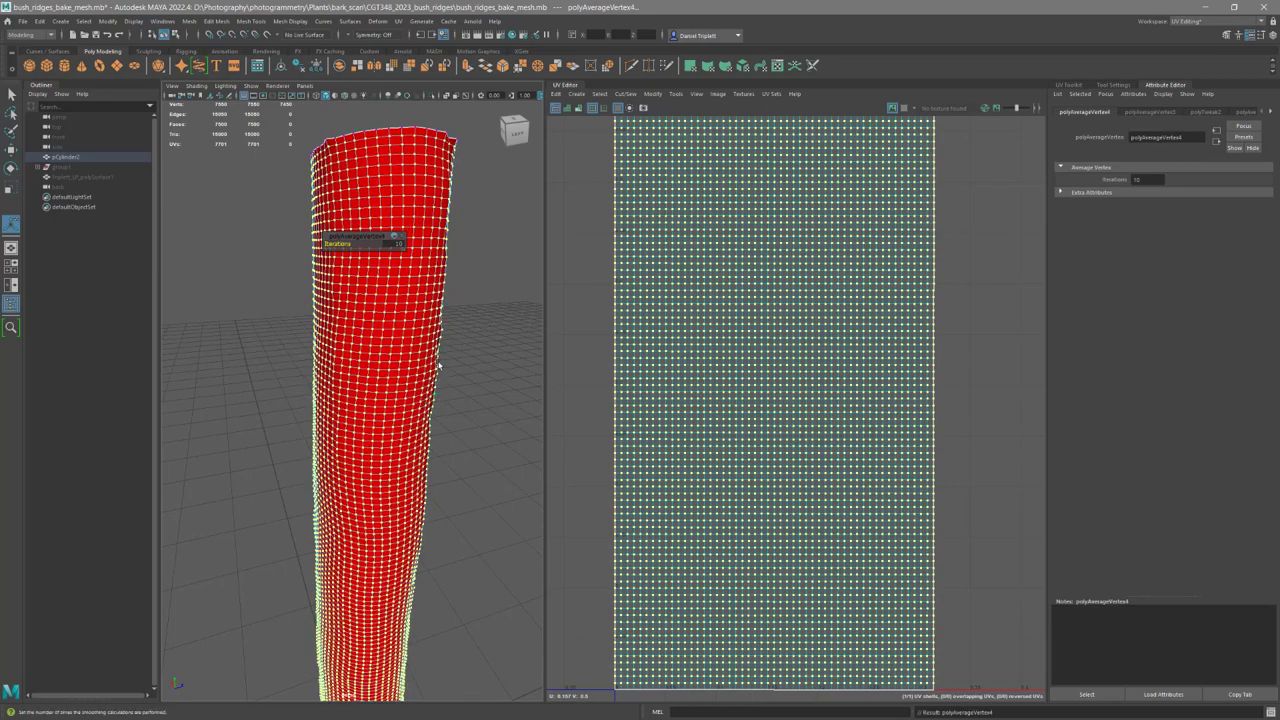
pyautogui.keyDown('alt'); pyautogui.moveTo(409, 412); pyautogui.dragTo(281, 404); pyautogui.keyUp('alt')
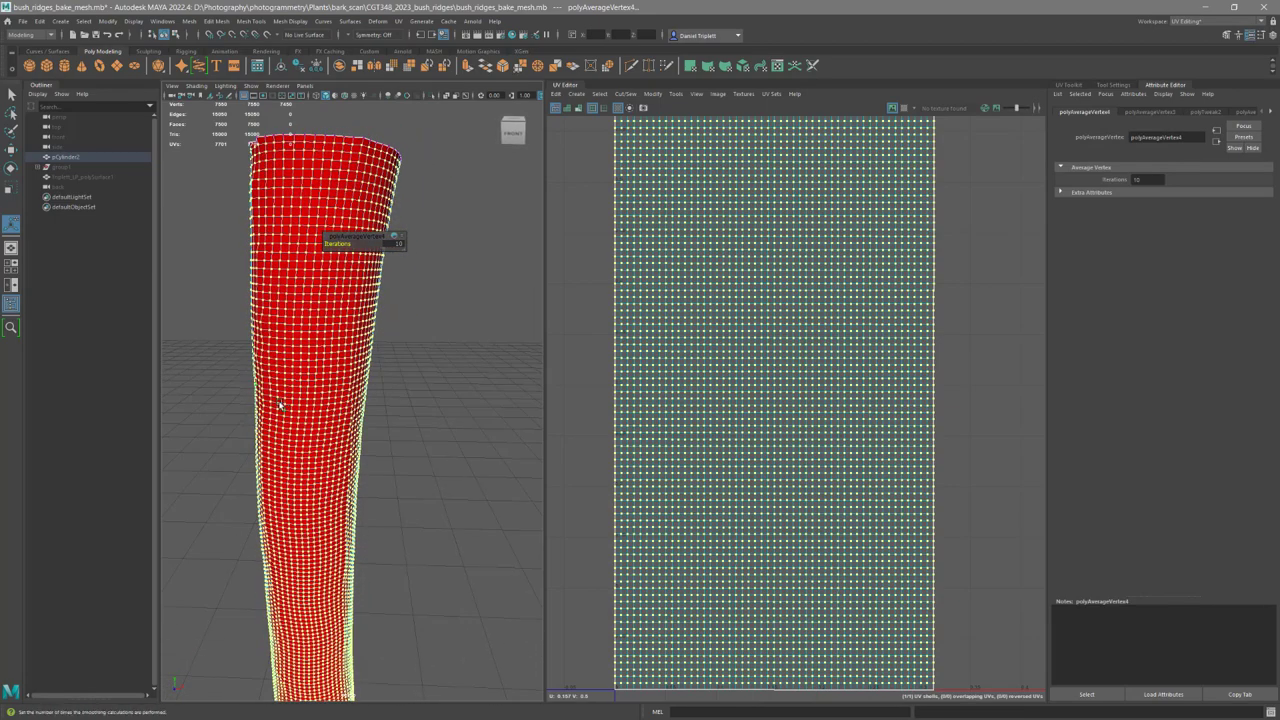
pyautogui.press('g')
pyautogui.keyDown('alt'); pyautogui.moveTo(313, 347); pyautogui.dragTo(320, 460); pyautogui.keyUp('alt')
pyautogui.keyDown('alt'); pyautogui.moveTo(320, 460); pyautogui.dragTo(388, 397, button='right'); pyautogui.keyUp('alt')
pyautogui.keyDown('alt'); pyautogui.moveTo(388, 397); pyautogui.dragTo(388, 322); pyautogui.keyUp('alt')
# Return the cylinder to object mode, turn on UV distortion shading and examine the stretching along the shell and its ends.
pyautogui.moveTo(388, 322); pyautogui.dragTo(445, 300, button='right')
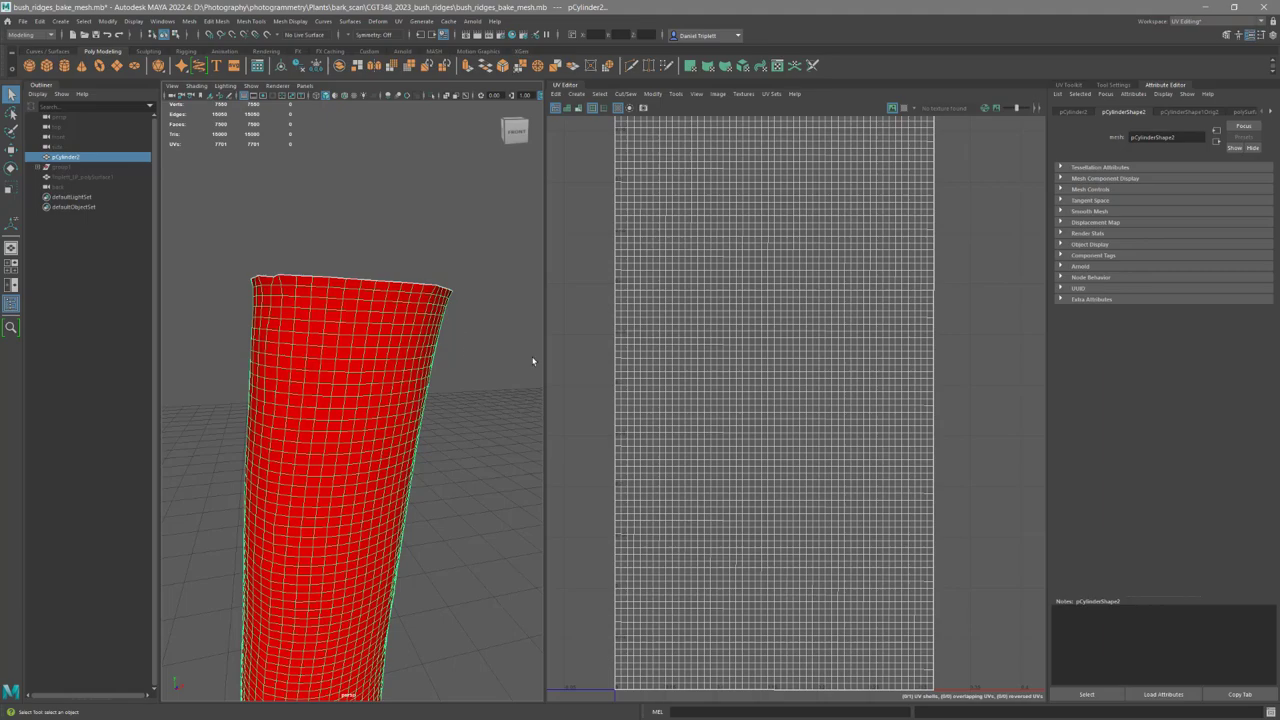
pyautogui.click(579, 109)
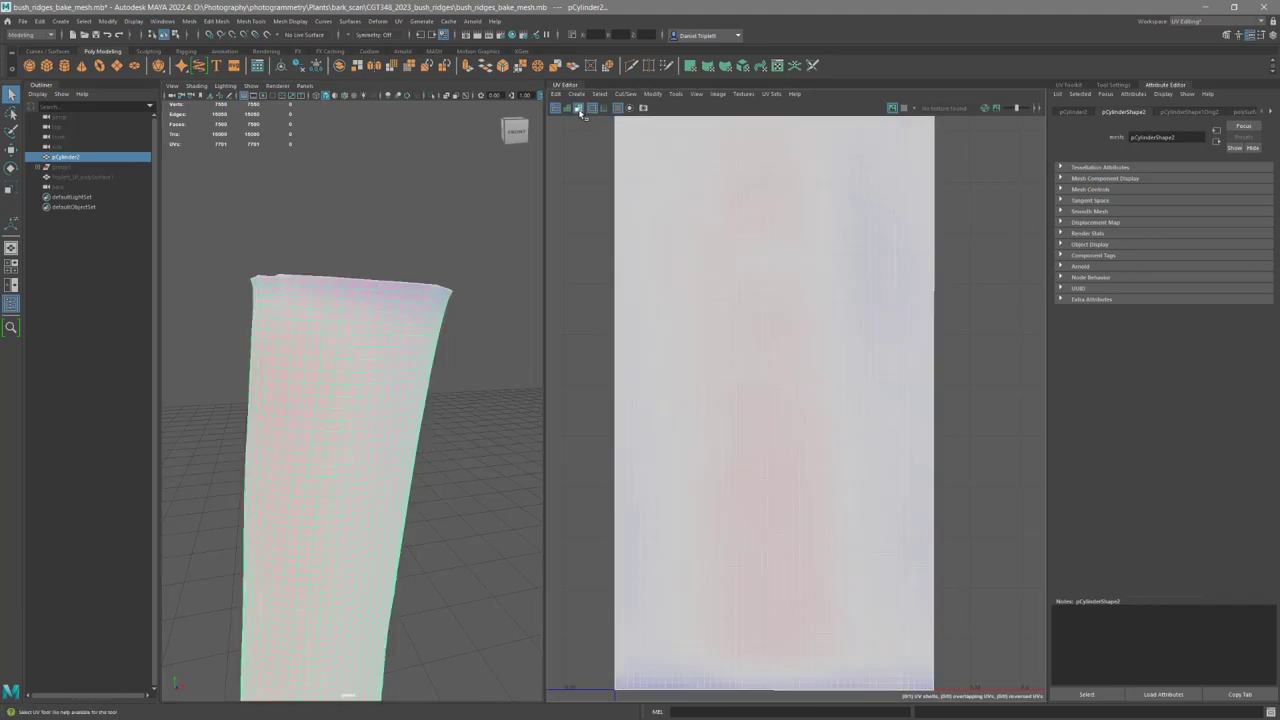
pyautogui.scroll(2, 794, 357)
pyautogui.scroll(-3, 796, 351)
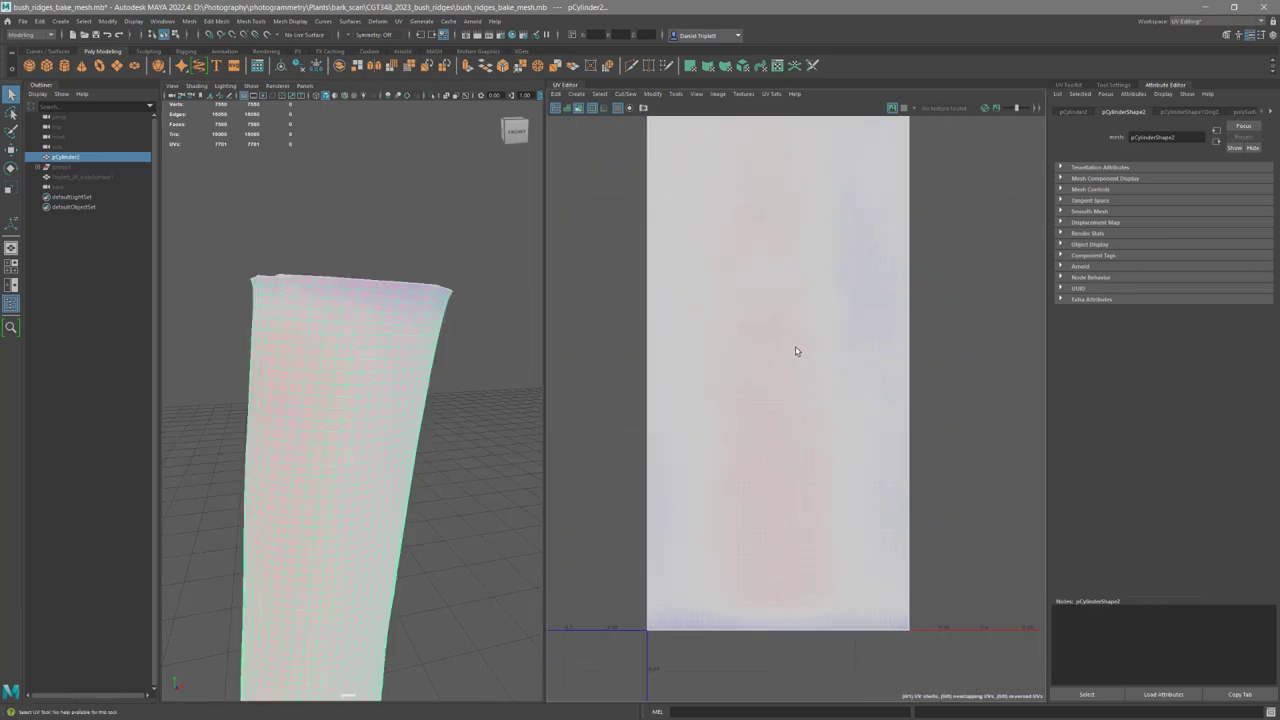
pyautogui.keyDown('alt'); pyautogui.moveTo(773, 261); pyautogui.dragTo(611, 312, button='middle'); pyautogui.keyUp('alt')
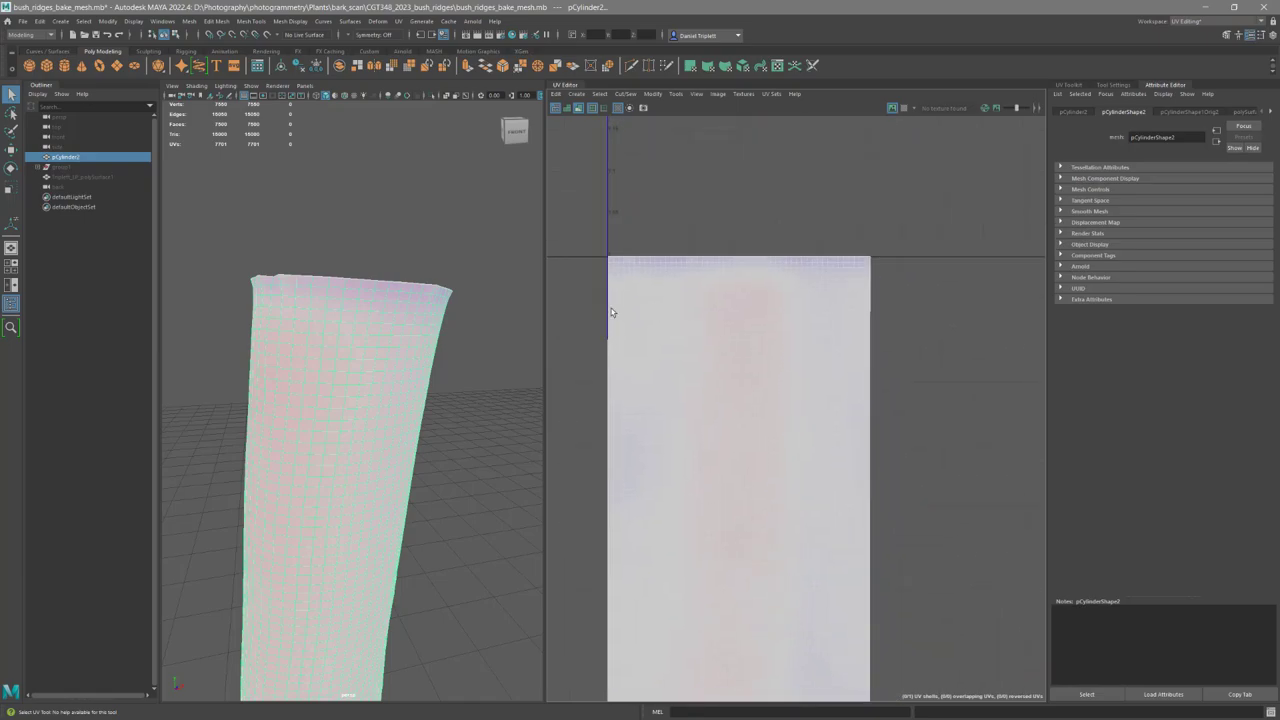
pyautogui.keyDown('alt'); pyautogui.moveTo(310, 333); pyautogui.dragTo(337, 334); pyautogui.keyUp('alt')
pyautogui.keyDown('alt'); pyautogui.moveTo(640, 543); pyautogui.dragTo(793, 450, button='middle'); pyautogui.keyUp('alt')
pyautogui.keyDown('alt'); pyautogui.moveTo(772, 230); pyautogui.dragTo(798, 447, button='middle'); pyautogui.keyUp('alt')
pyautogui.scroll(2, 710, 350)
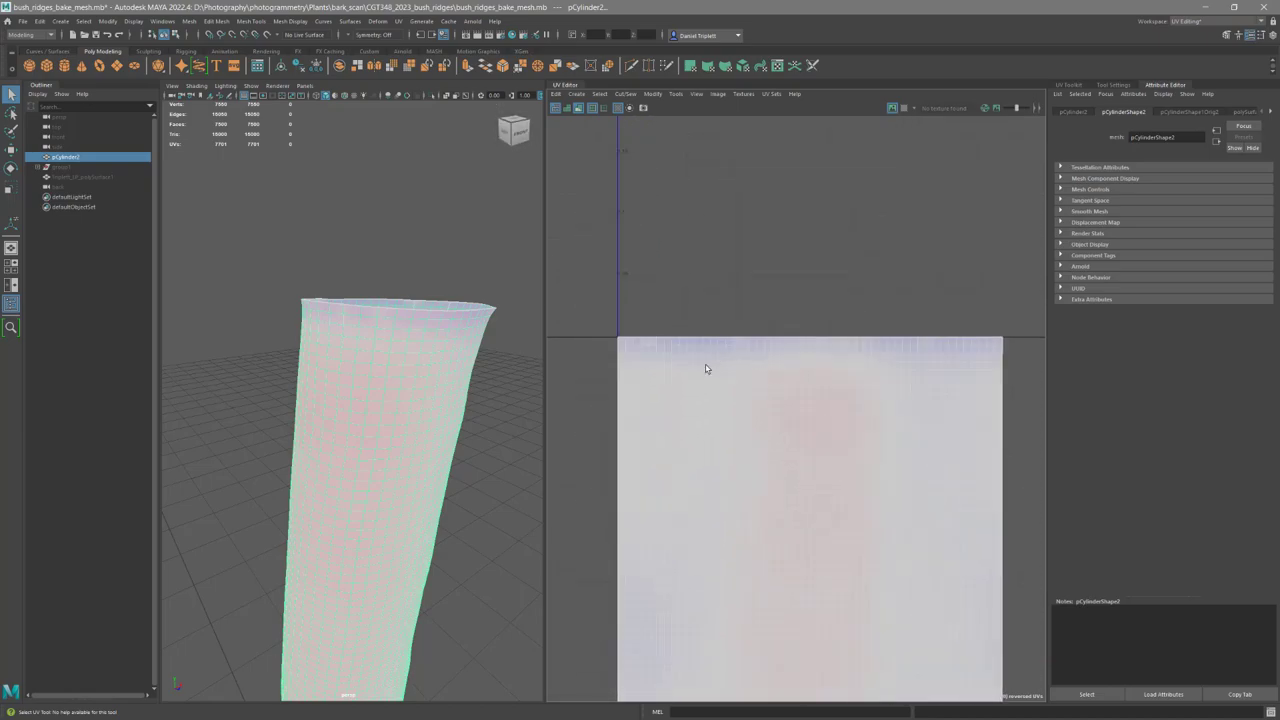
# Try pulling a single rim vertex and a patch of rim vertices straight up, and undo both moves.
pyautogui.rightClick(350, 307)
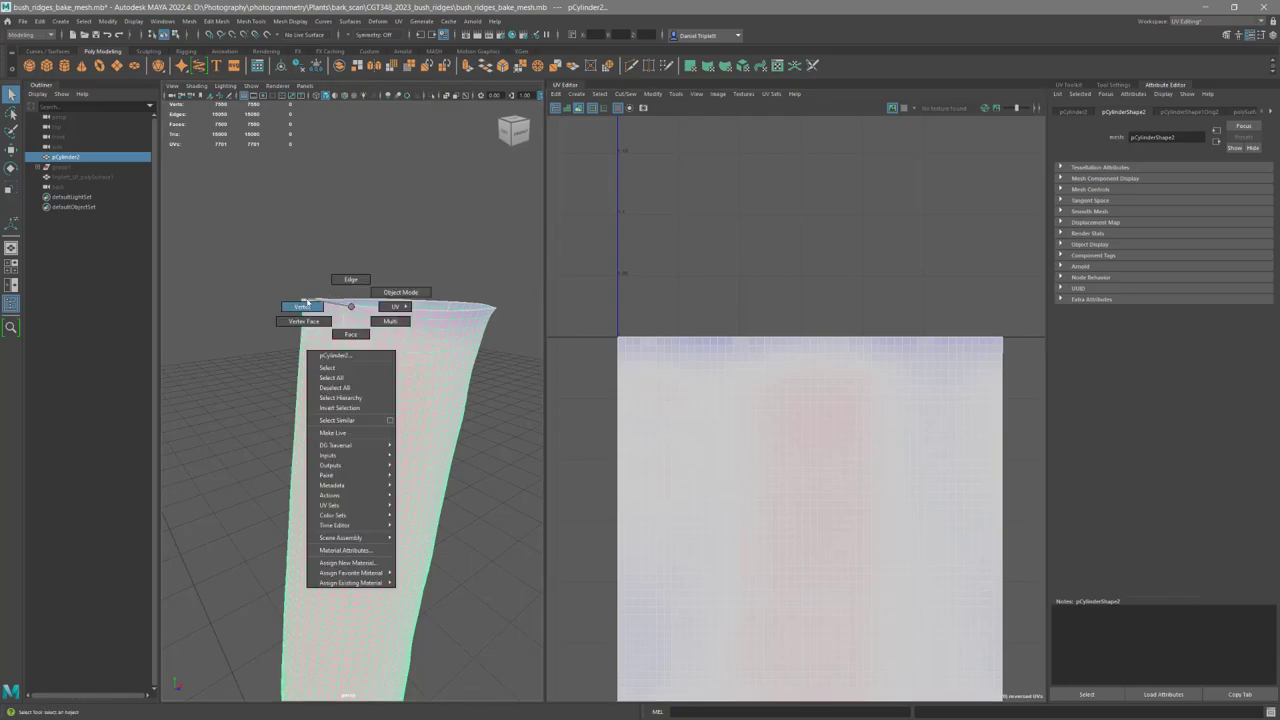
pyautogui.click(307, 302)
pyautogui.click(338, 307)
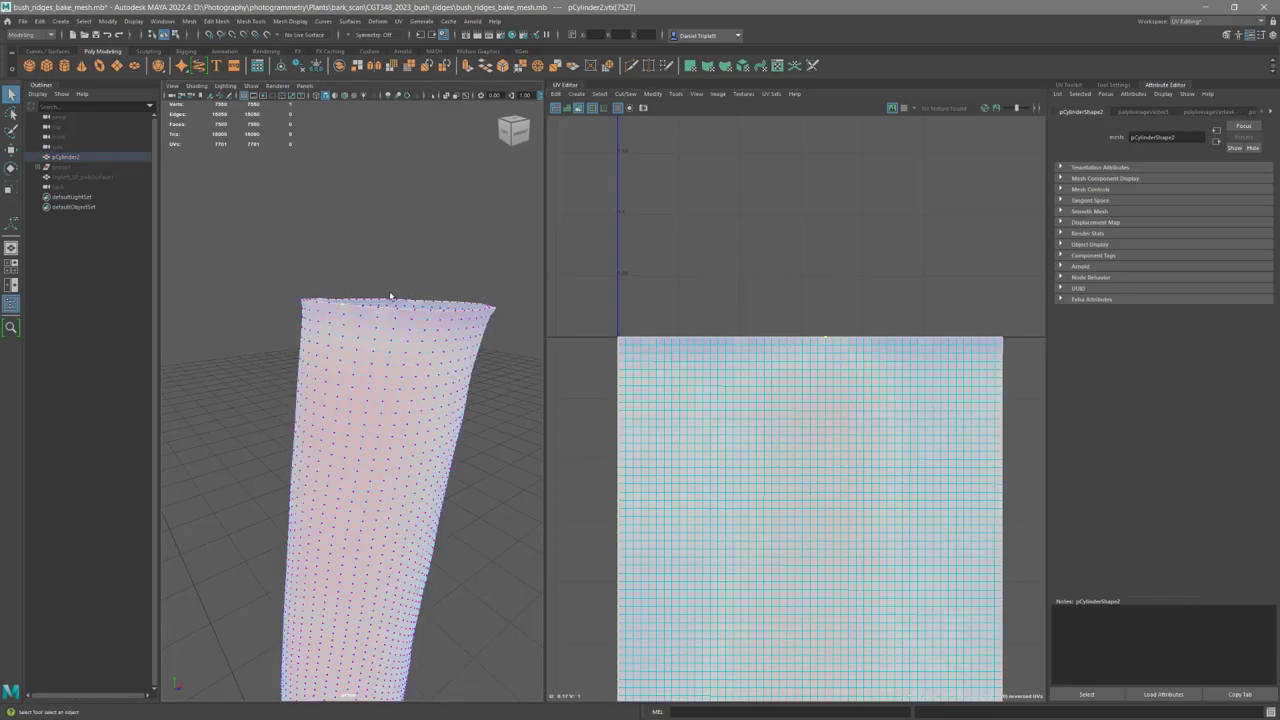
pyautogui.press('w')
pyautogui.moveTo(343, 256); pyautogui.dragTo(352, 40)
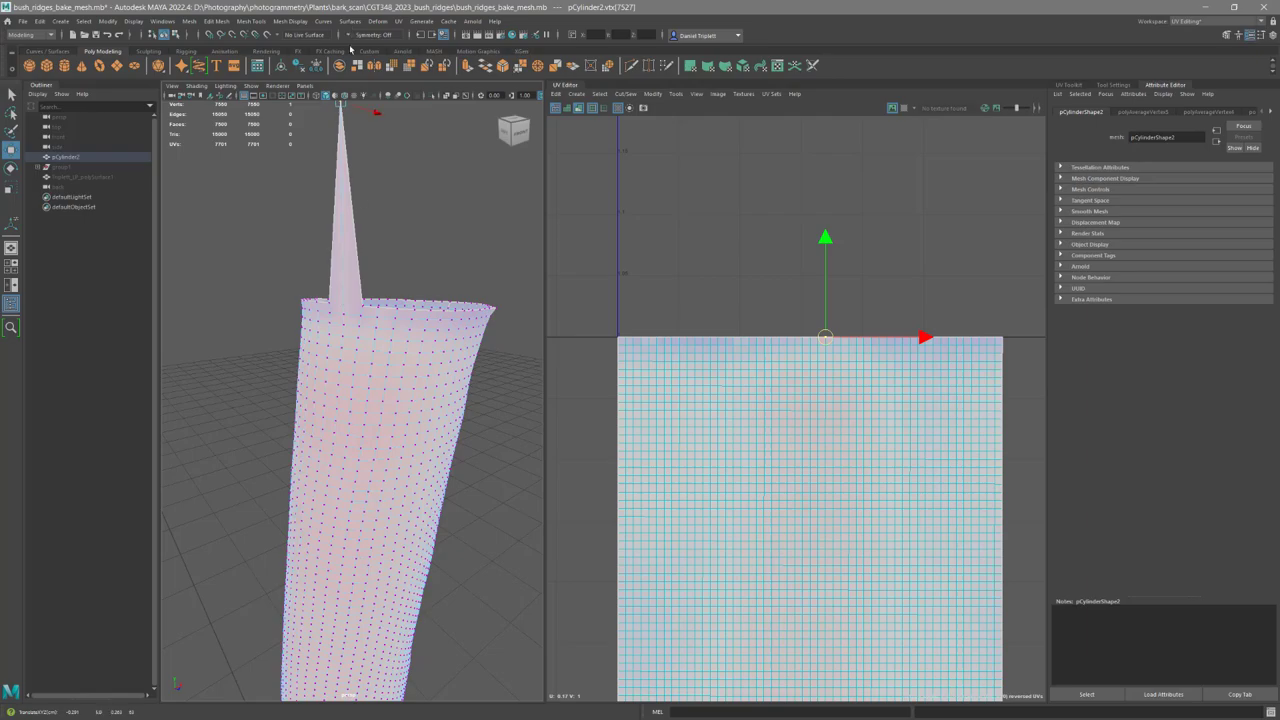
pyautogui.hotkey('ctrl', 'z')
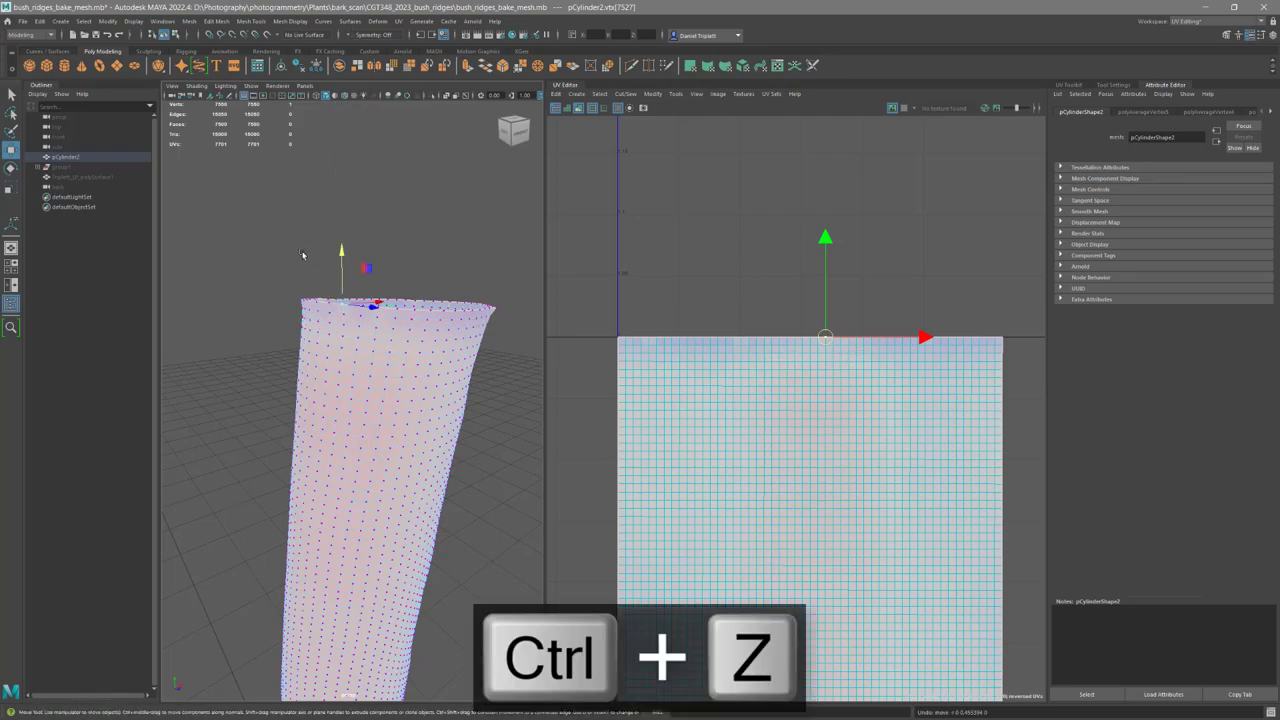
pyautogui.hotkey('ctrl', 'z')
pyautogui.moveTo(355, 281); pyautogui.dragTo(354, 122)
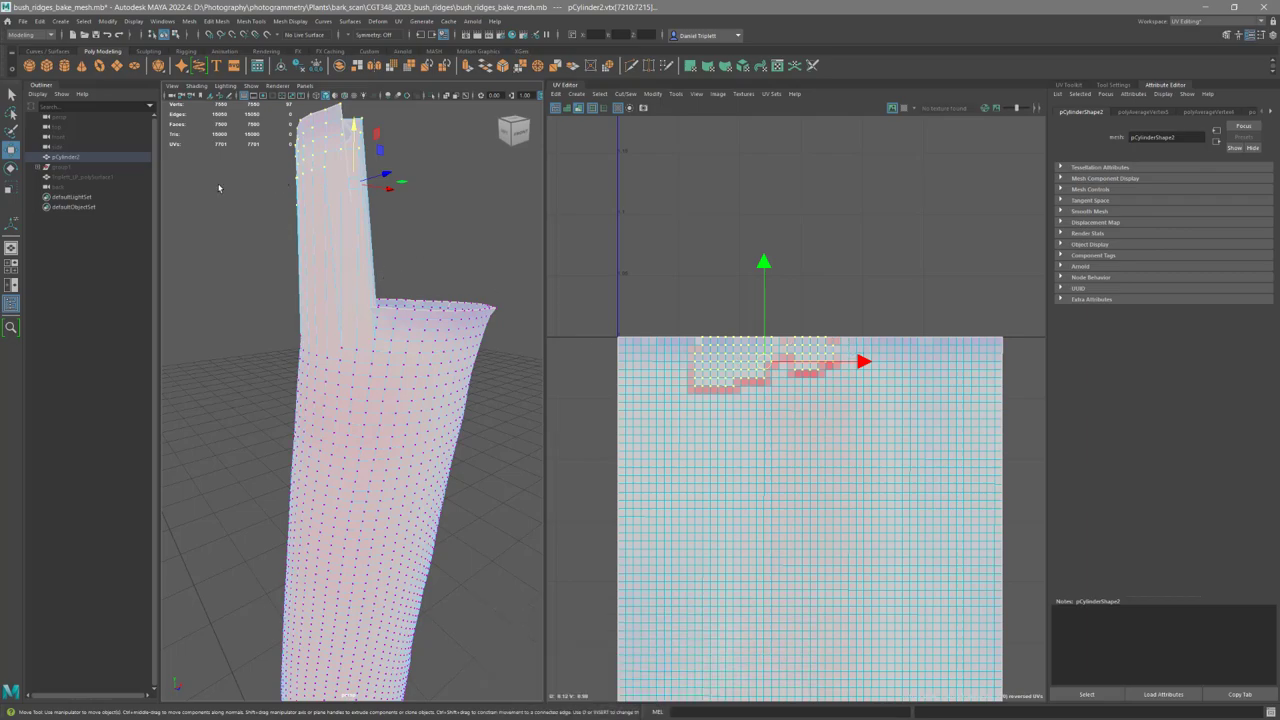
pyautogui.hotkey('ctrl', 'z')
pyautogui.keyDown('alt'); pyautogui.moveTo(313, 311); pyautogui.dragTo(309, 486); pyautogui.keyUp('alt')
pyautogui.keyDown('alt'); pyautogui.moveTo(309, 486); pyautogui.dragTo(446, 459, button='right'); pyautogui.keyUp('alt')
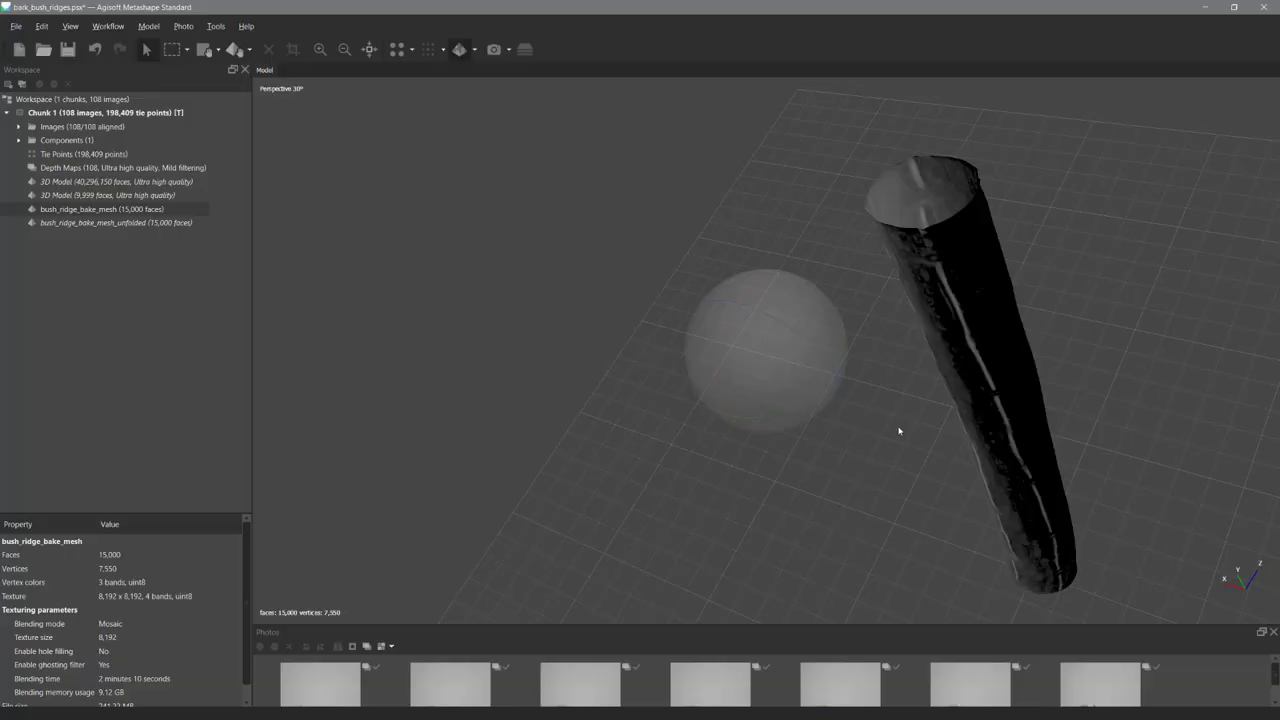
# Switch to Agisoft Metashape, inspect bush_ridge_bake_mesh from several sides, and display bush_ridge_bake_mesh_unfolded for comparison.
pyautogui.moveTo(899, 431); pyautogui.dragTo(717, 451)
pyautogui.moveTo(760, 371); pyautogui.dragTo(829, 354)
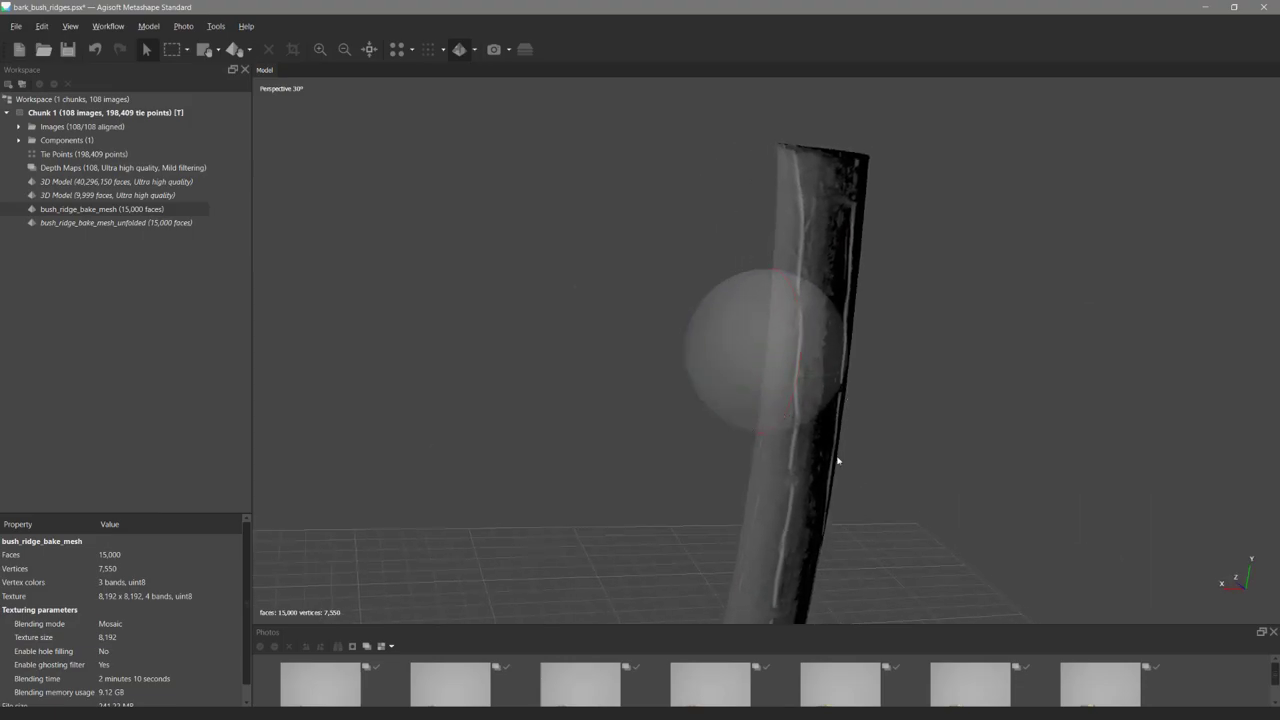
pyautogui.moveTo(856, 426); pyautogui.dragTo(689, 360)
pyautogui.moveTo(823, 343); pyautogui.dragTo(780, 400)
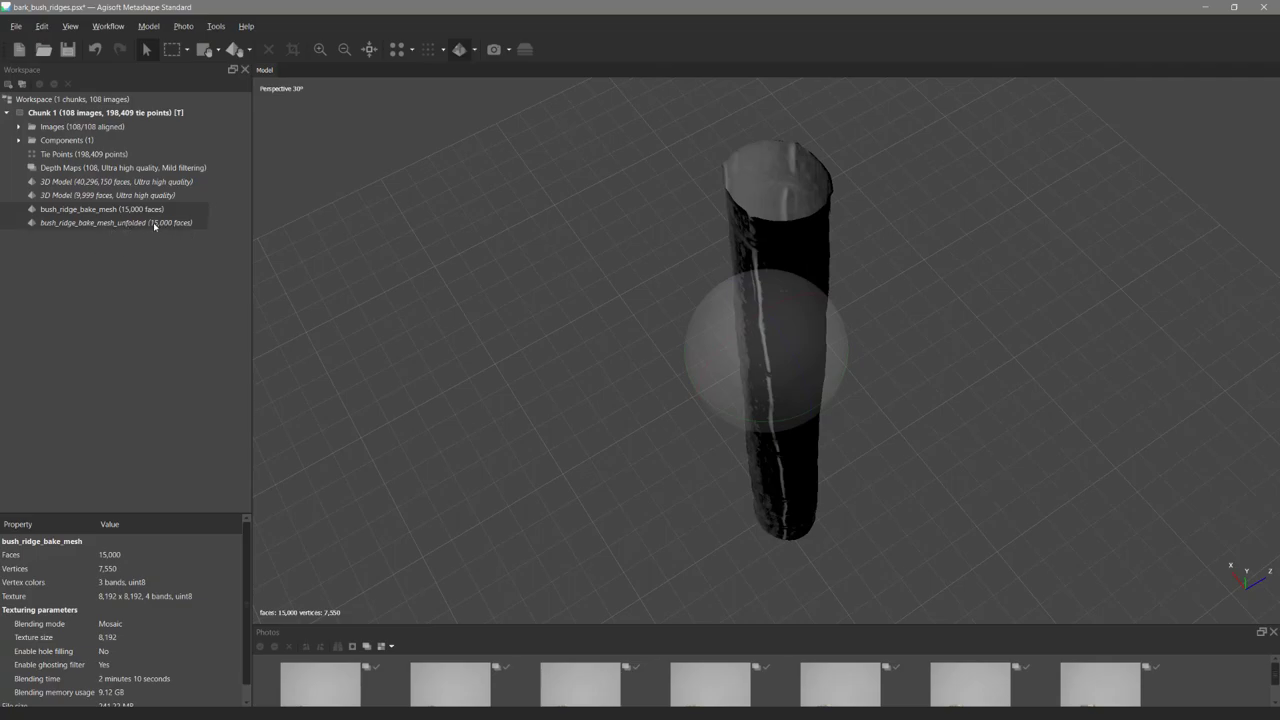
pyautogui.moveTo(789, 398); pyautogui.dragTo(757, 189)
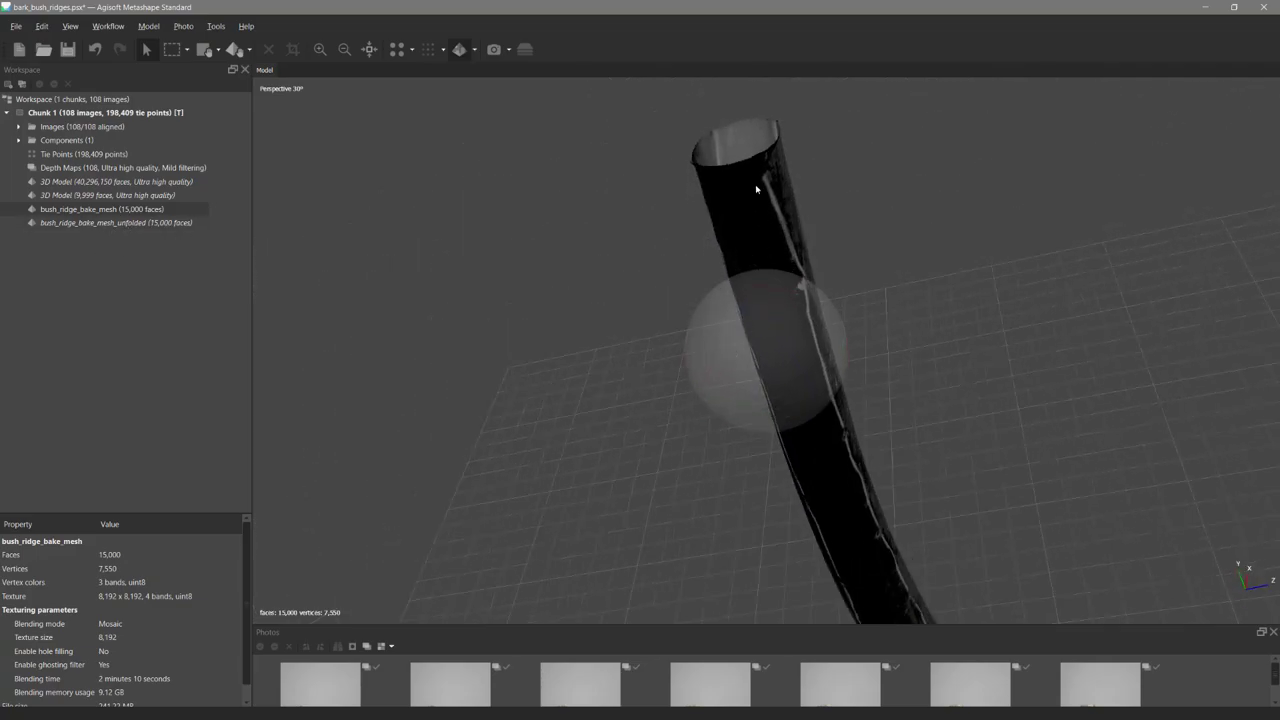
pyautogui.moveTo(680, 333); pyautogui.dragTo(772, 188)
pyautogui.moveTo(778, 331); pyautogui.dragTo(775, 405)
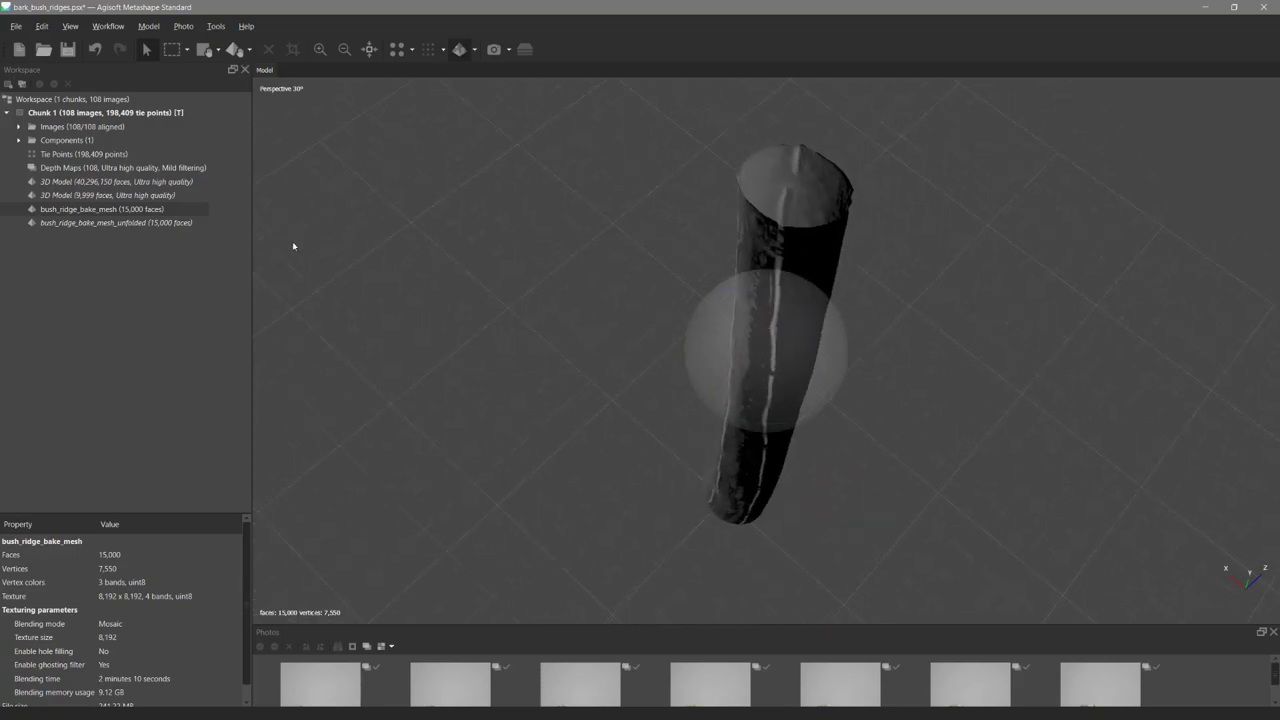
pyautogui.click(135, 223)
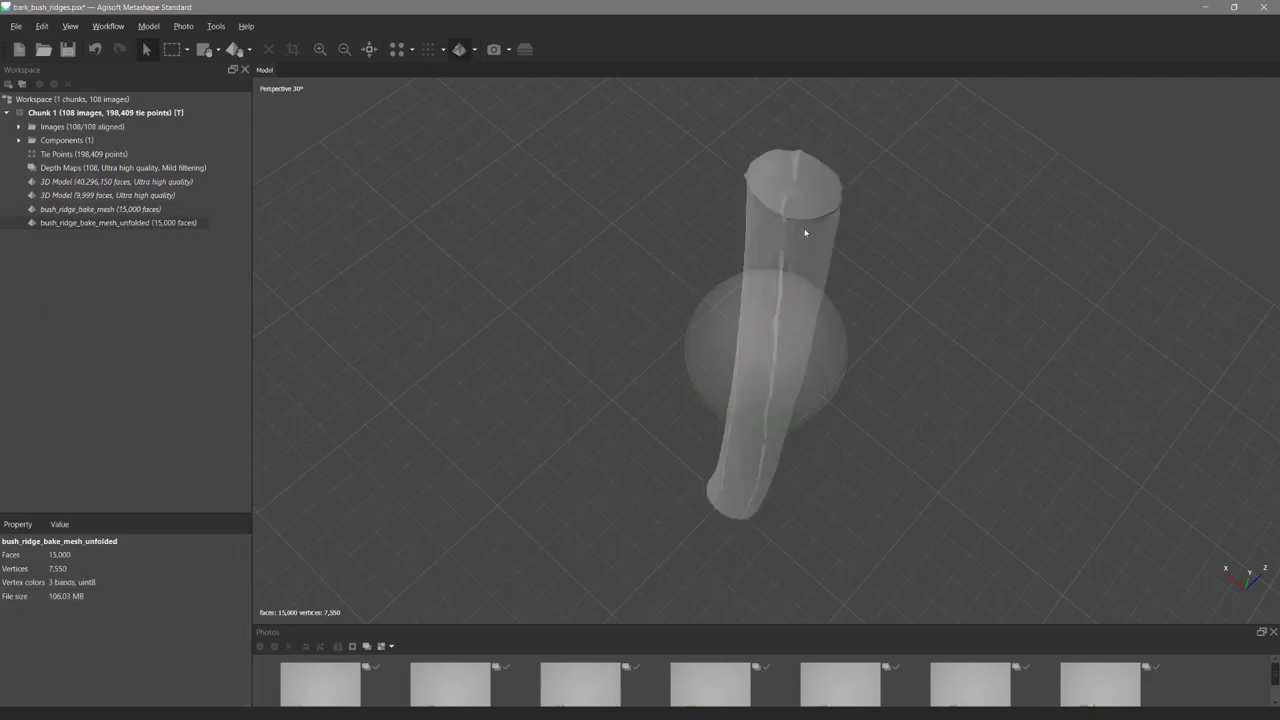
pyautogui.moveTo(776, 391); pyautogui.dragTo(799, 372)
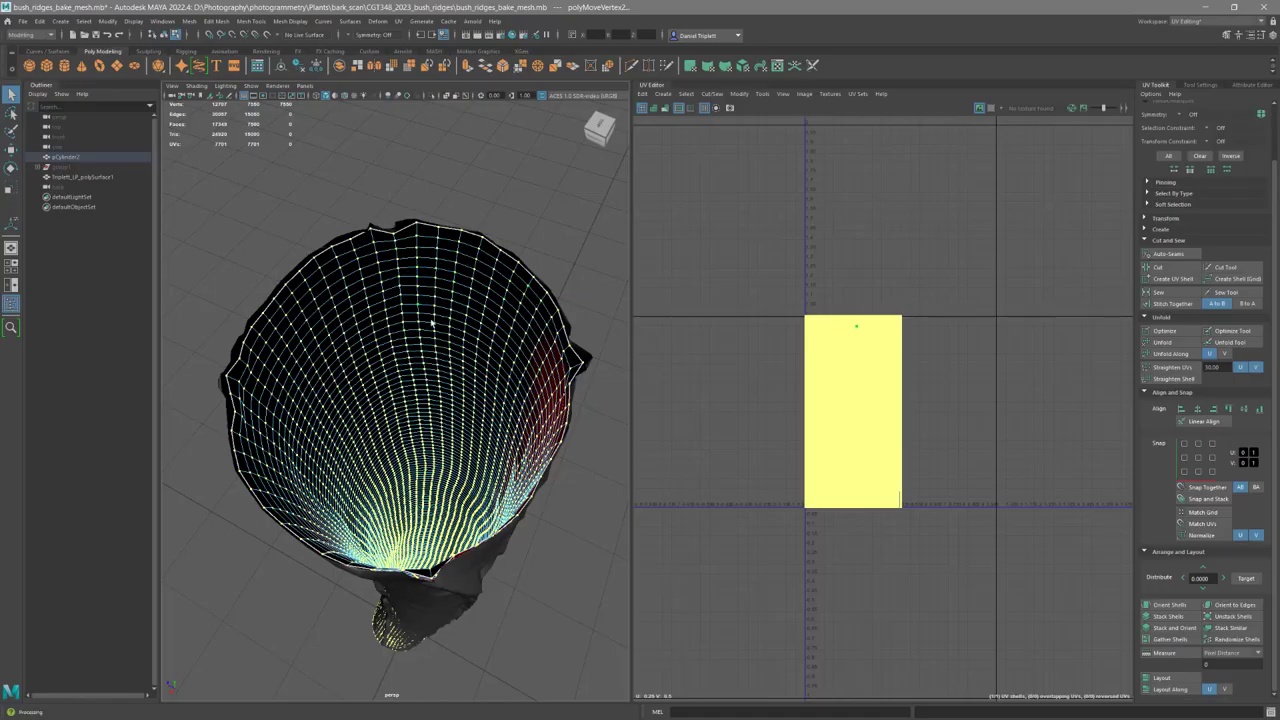
# Apply Transform to the selected cylinder vertices and move them along their normals, pulling the shell inward from the scanned bark.
pyautogui.keyDown('alt'); pyautogui.moveTo(430, 387); pyautogui.dragTo(423, 366); pyautogui.keyUp('alt')
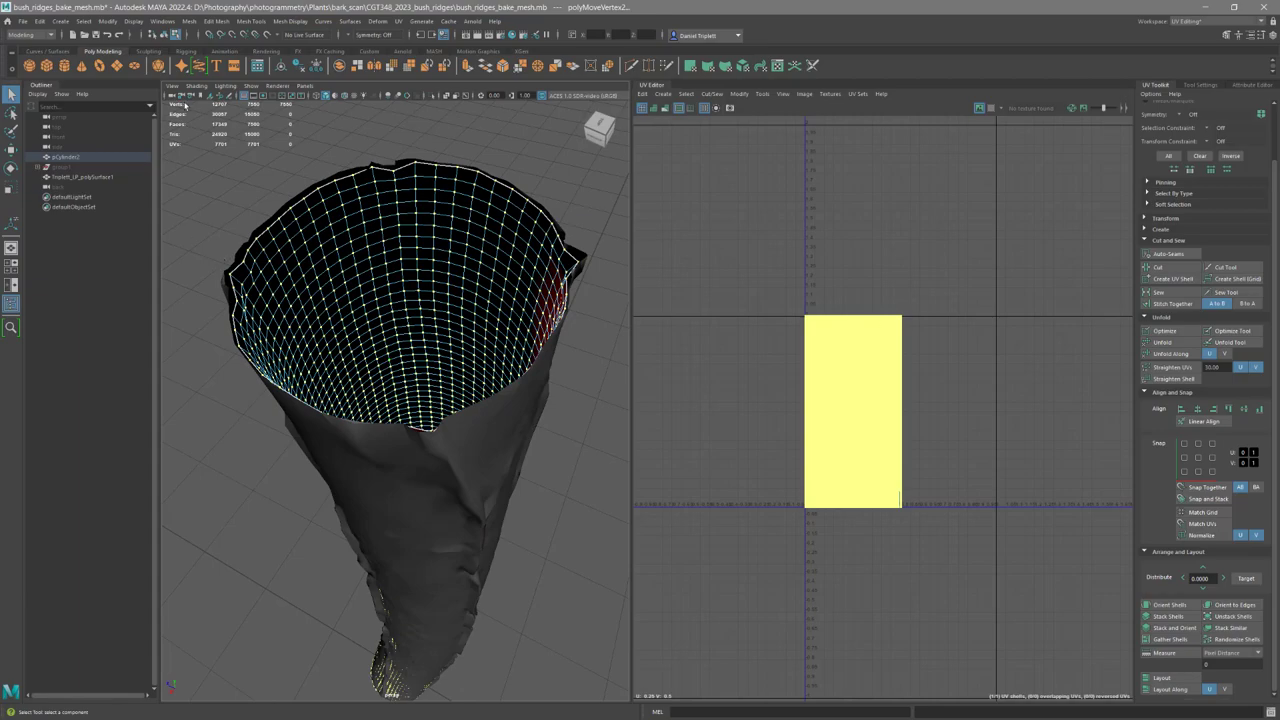
pyautogui.click(216, 21)
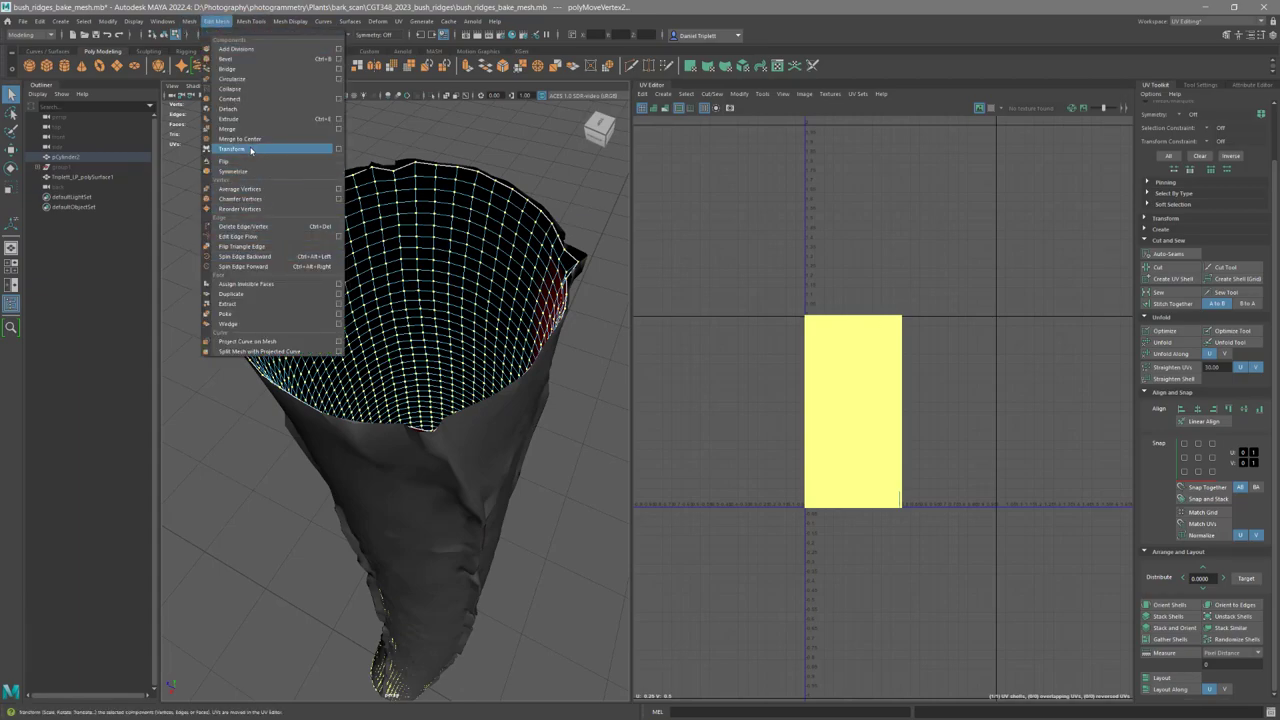
pyautogui.click(250, 149)
pyautogui.keyDown('alt'); pyautogui.moveTo(501, 650); pyautogui.dragTo(432, 522); pyautogui.keyUp('alt')
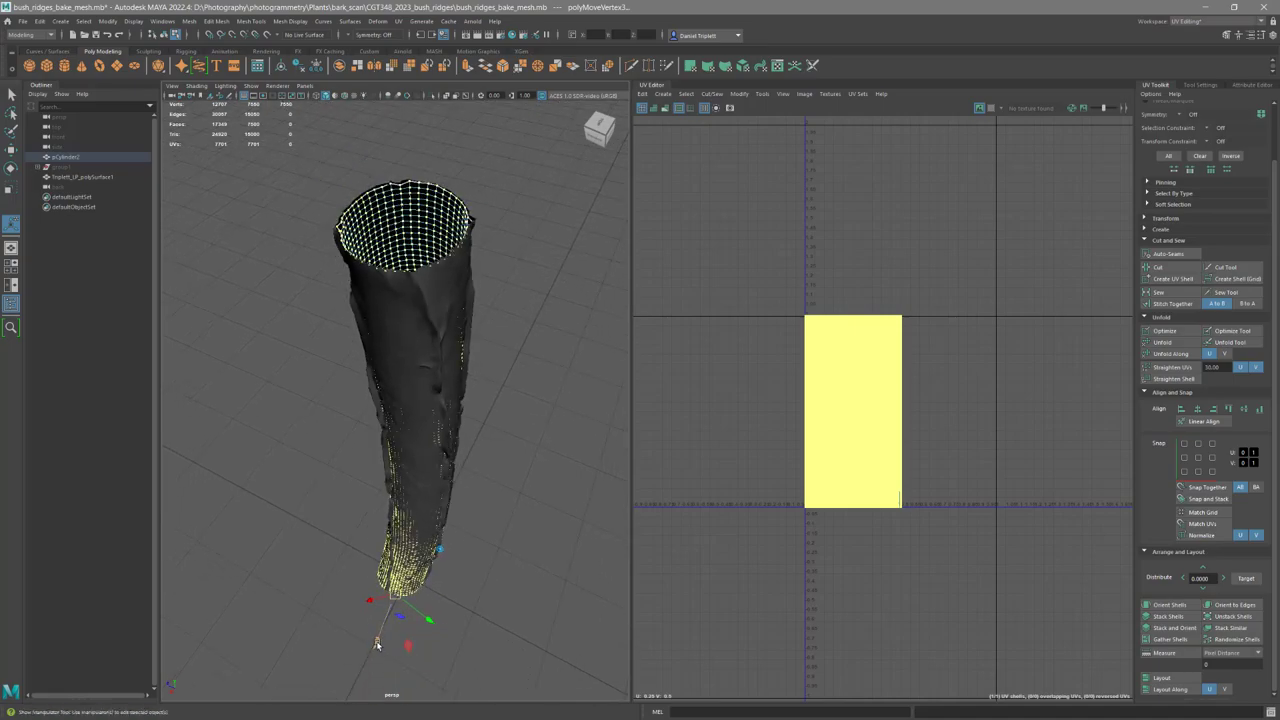
pyautogui.click(376, 643)
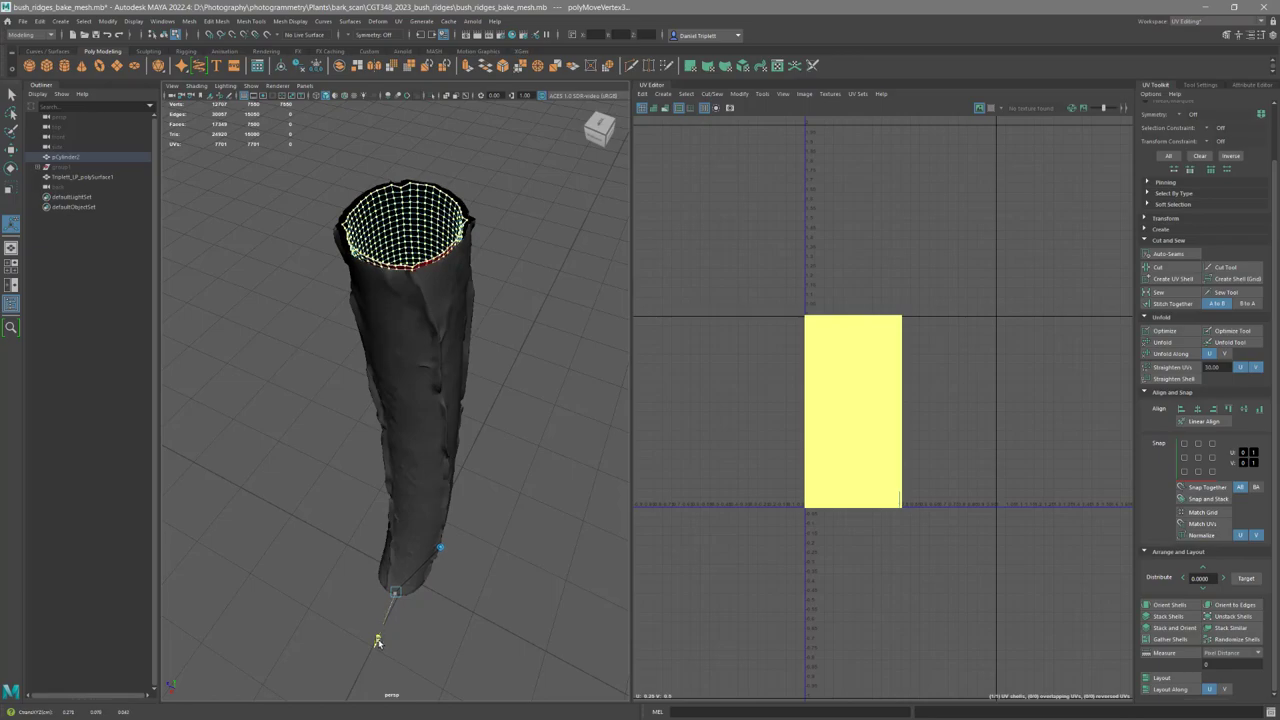
pyautogui.moveTo(377, 641); pyautogui.dragTo(378, 638)
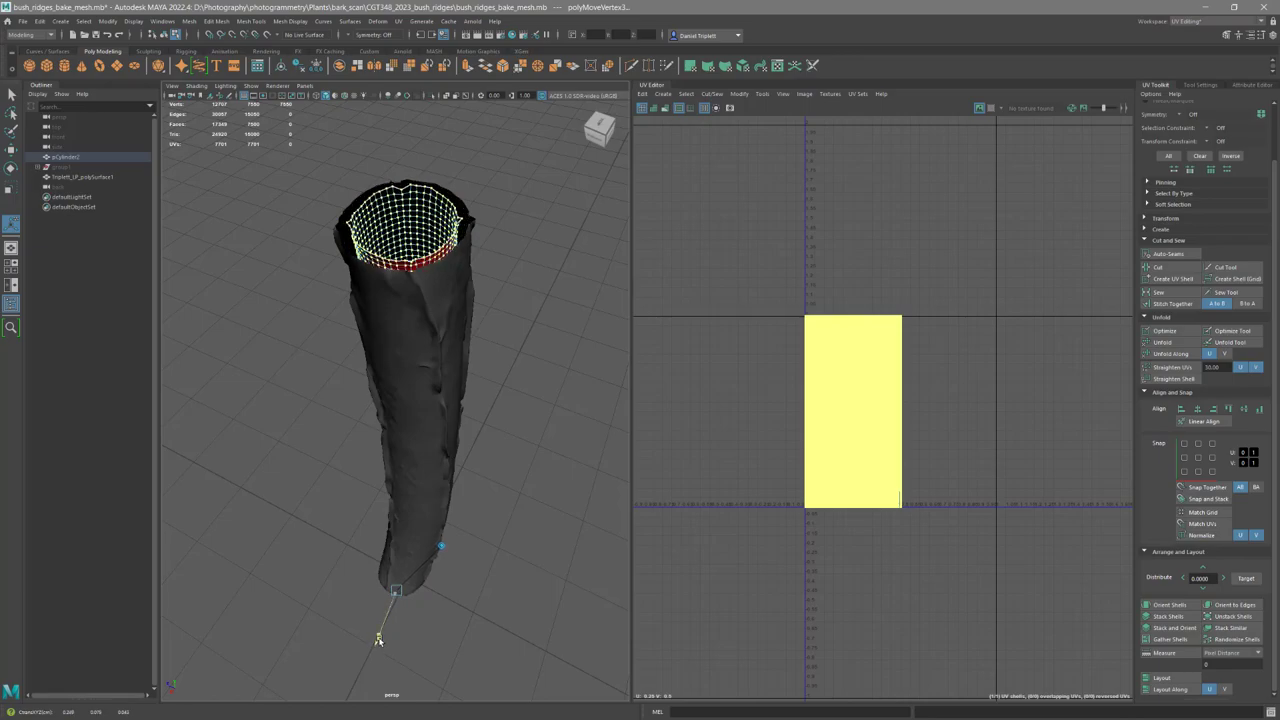
pyautogui.hotkey('ctrl', 'z')
pyautogui.hotkey('ctrl', 'z')
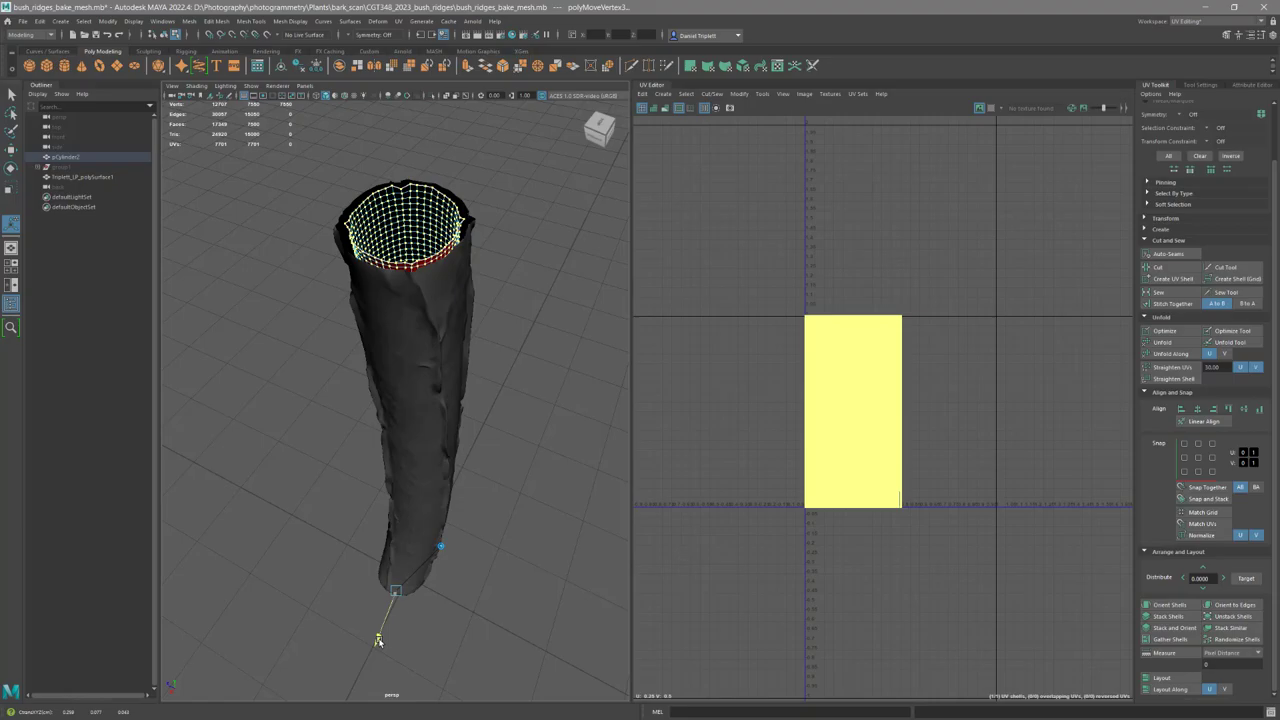
# Fine-tune the inward offset of the cylinder vertices while checking the gap to the bark around the open rim.
pyautogui.keyDown('alt'); pyautogui.moveTo(438, 350); pyautogui.dragTo(440, 366); pyautogui.keyUp('alt')
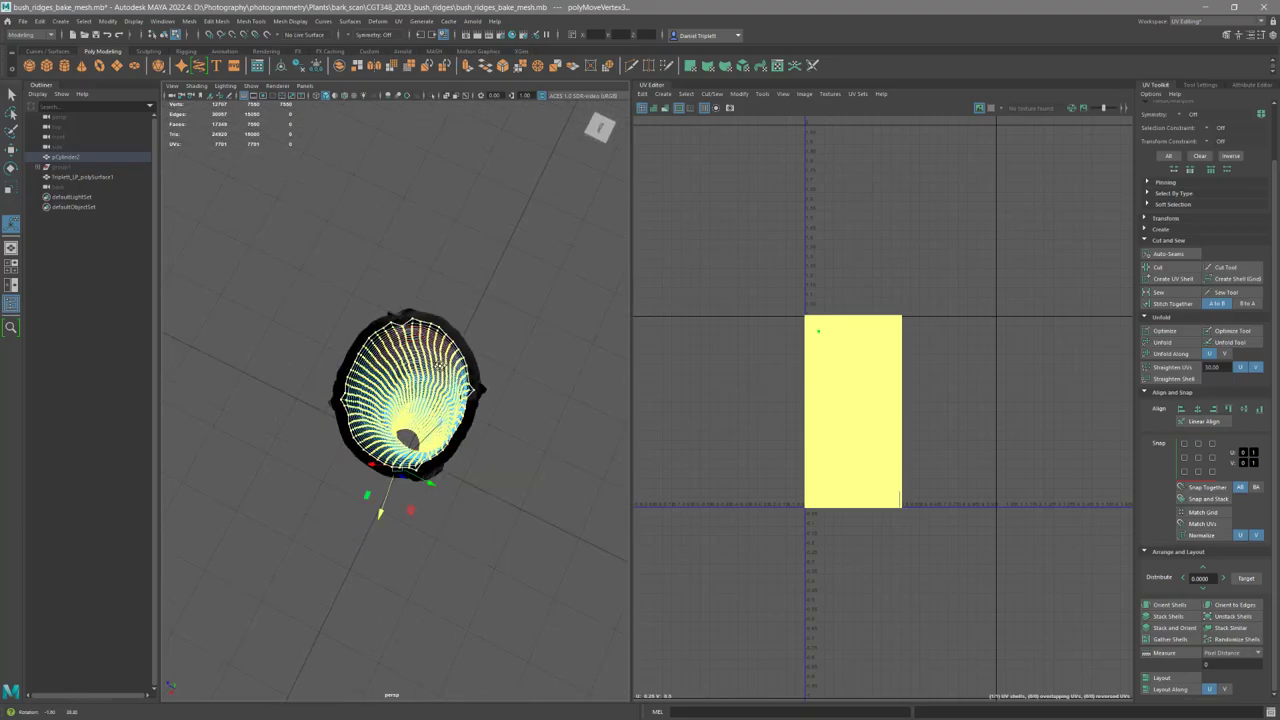
pyautogui.scroll(5, 440, 366)
pyautogui.scroll(-1, 465, 460)
pyautogui.scroll(2, 460, 464)
pyautogui.keyDown('alt'); pyautogui.moveTo(453, 467); pyautogui.dragTo(434, 523); pyautogui.keyUp('alt')
pyautogui.moveTo(380, 570); pyautogui.dragTo(380, 572)
# Check the offset shell inside the bark, return the cylinder to object mode and freeze its transformations.
pyautogui.keyDown('alt'); pyautogui.moveTo(393, 527); pyautogui.dragTo(420, 380); pyautogui.keyUp('alt')
pyautogui.keyDown('alt'); pyautogui.moveTo(420, 380); pyautogui.dragTo(400, 345, button='right'); pyautogui.keyUp('alt')
pyautogui.keyDown('alt'); pyautogui.moveTo(400, 345); pyautogui.dragTo(437, 503); pyautogui.keyUp('alt')
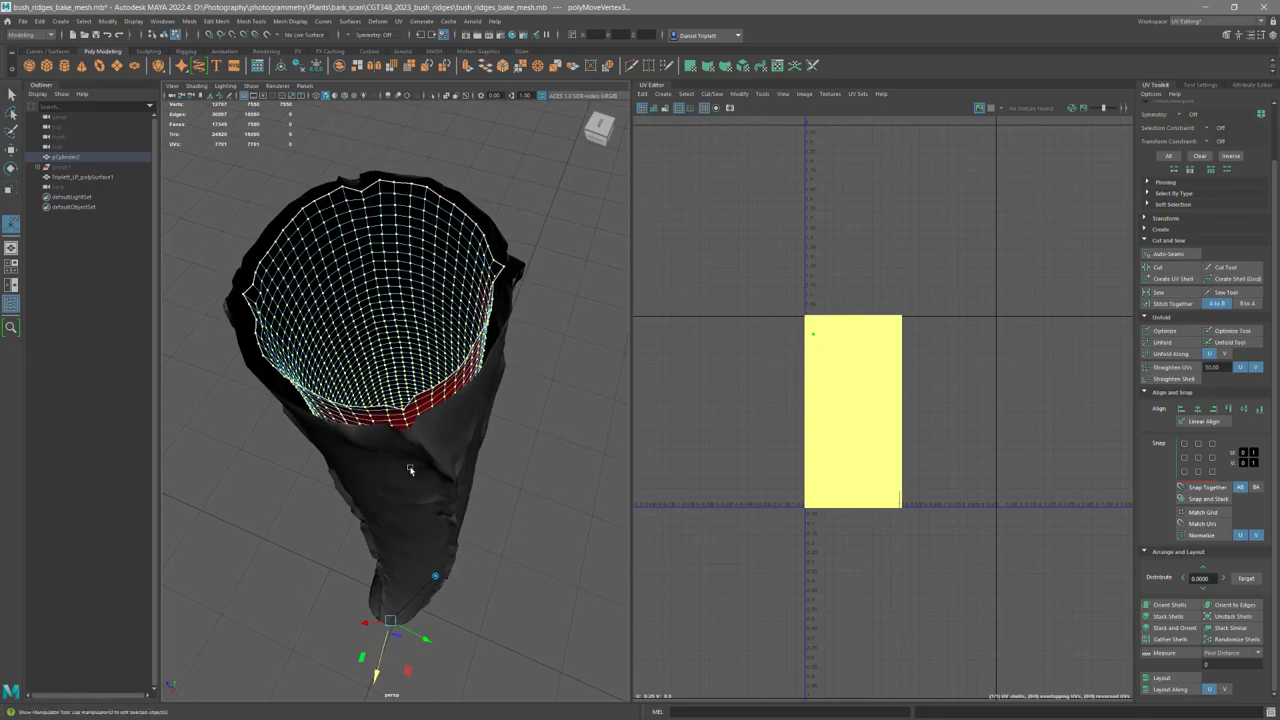
pyautogui.moveTo(422, 516)
pyautogui.keyDown('alt'); pyautogui.mouseDown()
pyautogui.moveTo(443, 486)
pyautogui.moveTo(469, 486)
pyautogui.moveTo(450, 520)
pyautogui.moveTo(435, 504)
pyautogui.mouseUp(); pyautogui.keyUp('alt')
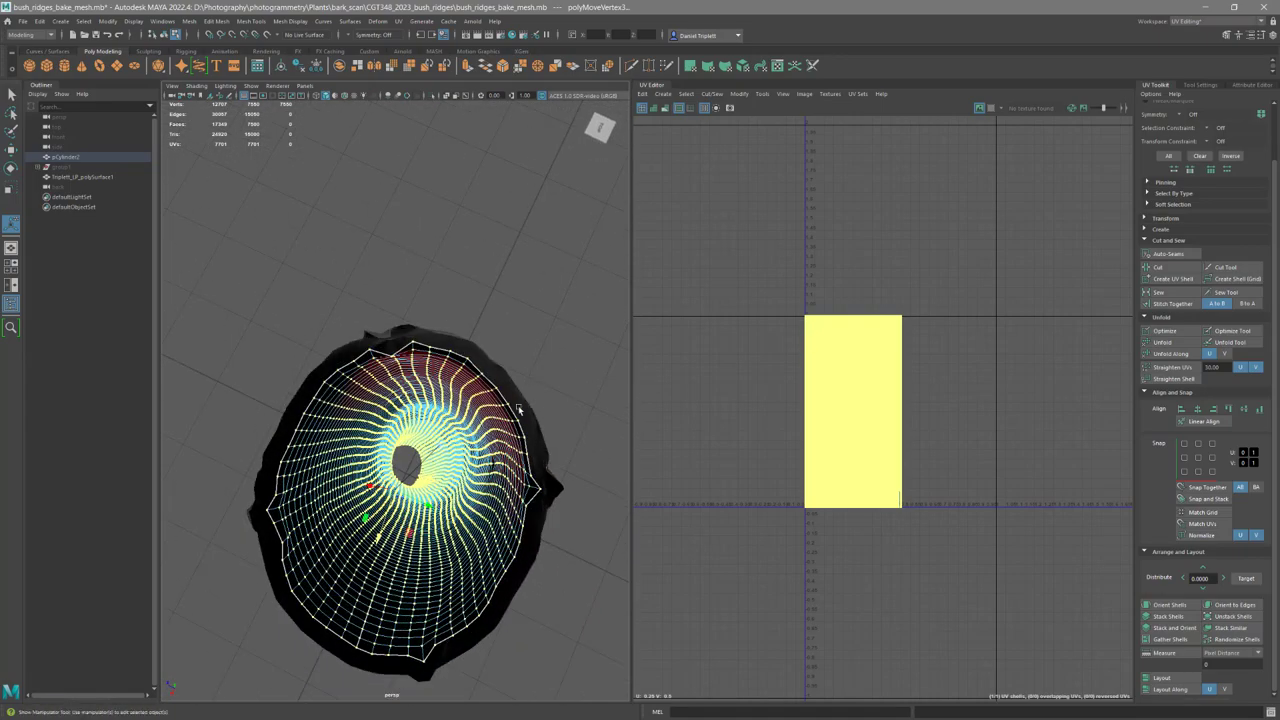
pyautogui.keyDown('alt'); pyautogui.moveTo(283, 597); pyautogui.dragTo(371, 360); pyautogui.keyUp('alt')
pyautogui.moveTo(371, 358); pyautogui.dragTo(416, 350, button='right')
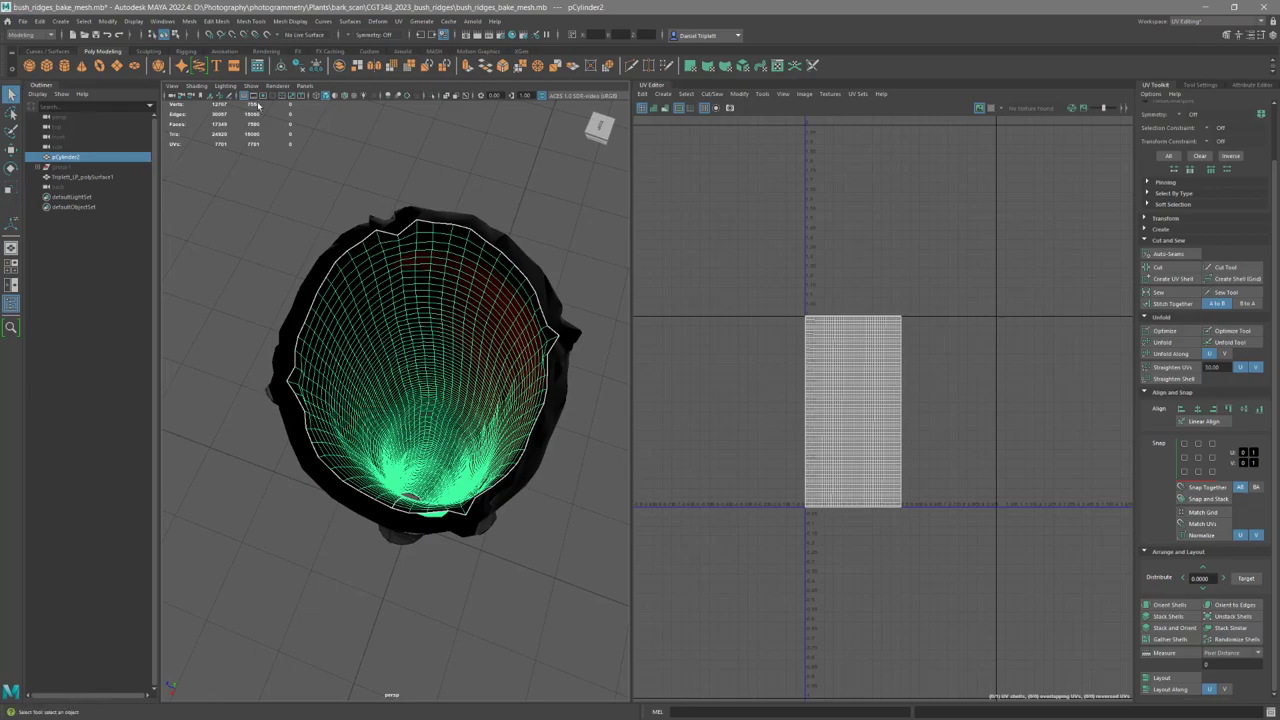
pyautogui.click(316, 66)
# Export the selected cylinder as an OBJ, overwriting the existing bush_ridge_bake_mesh.obj.
pyautogui.click(22, 21)
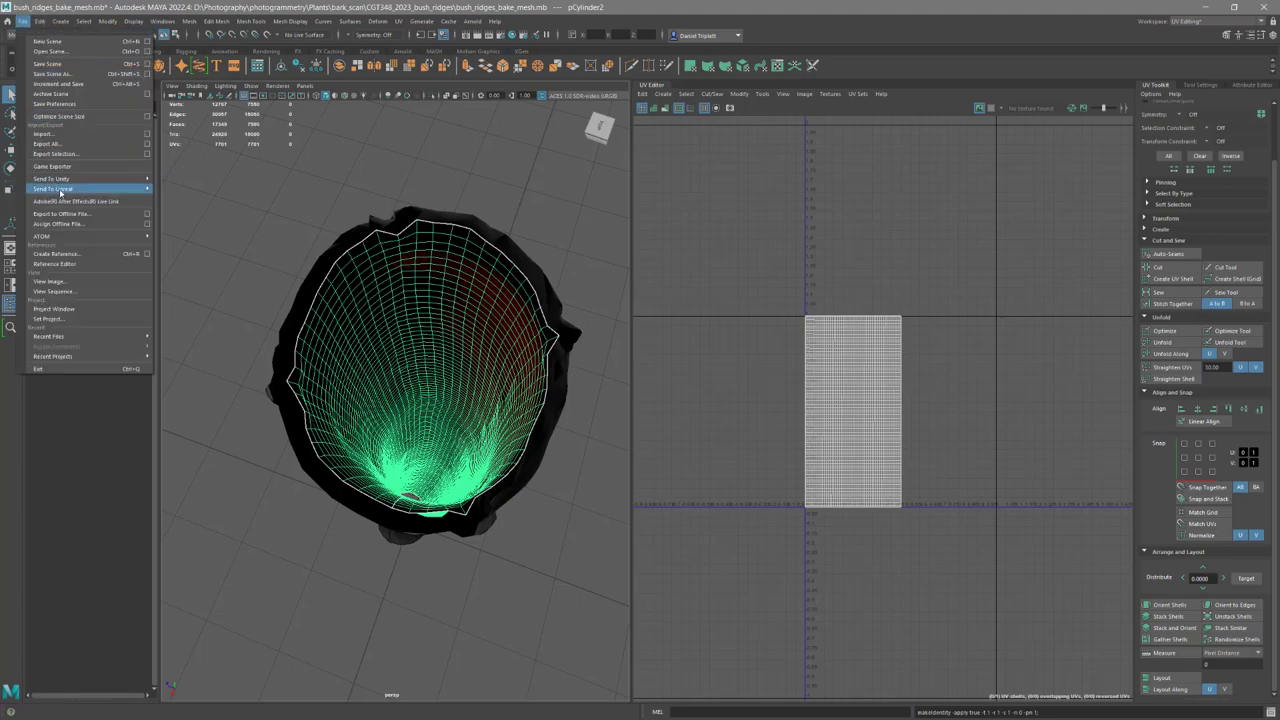
pyautogui.click(87, 146)
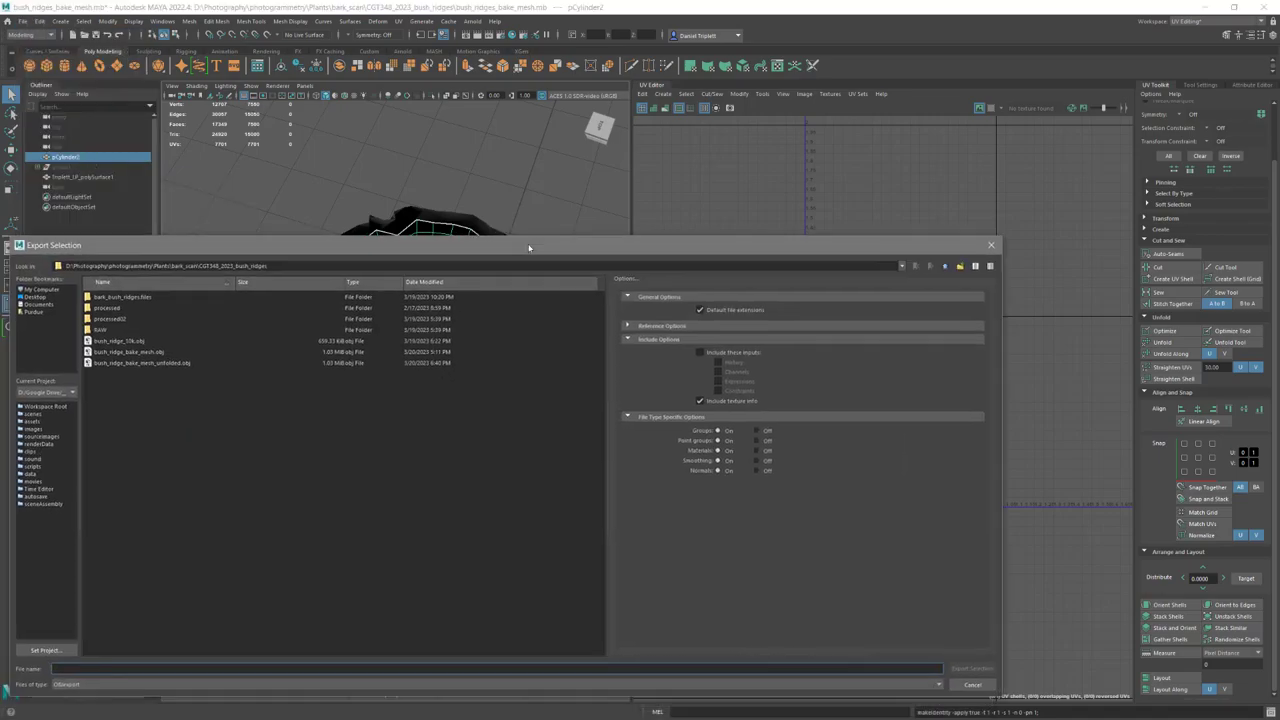
pyautogui.click(150, 362)
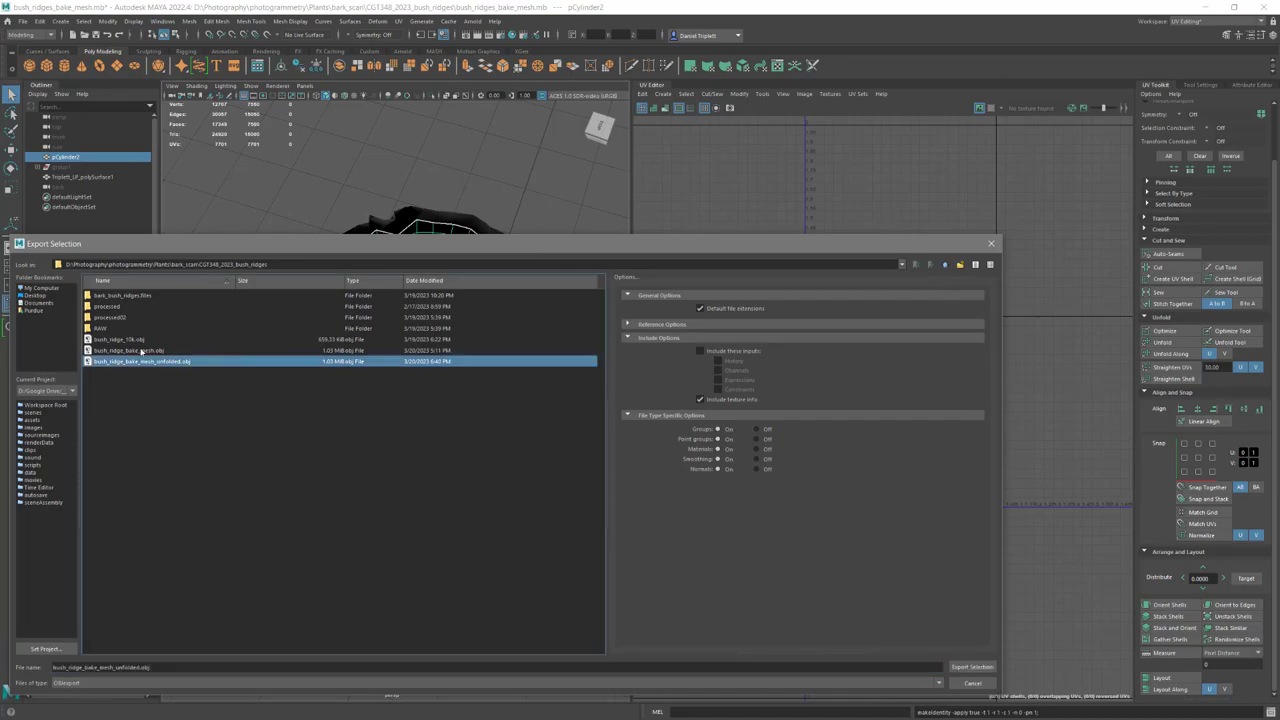
pyautogui.doubleClick(141, 352)
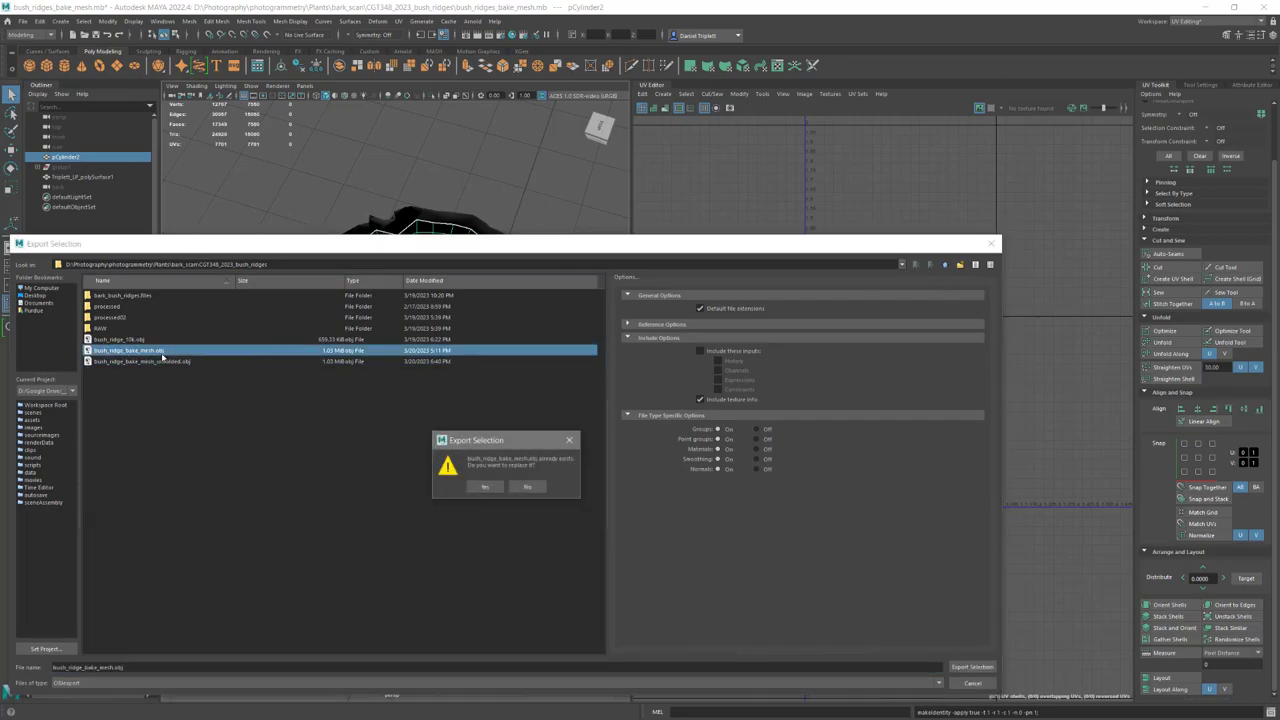
pyautogui.click(484, 487)
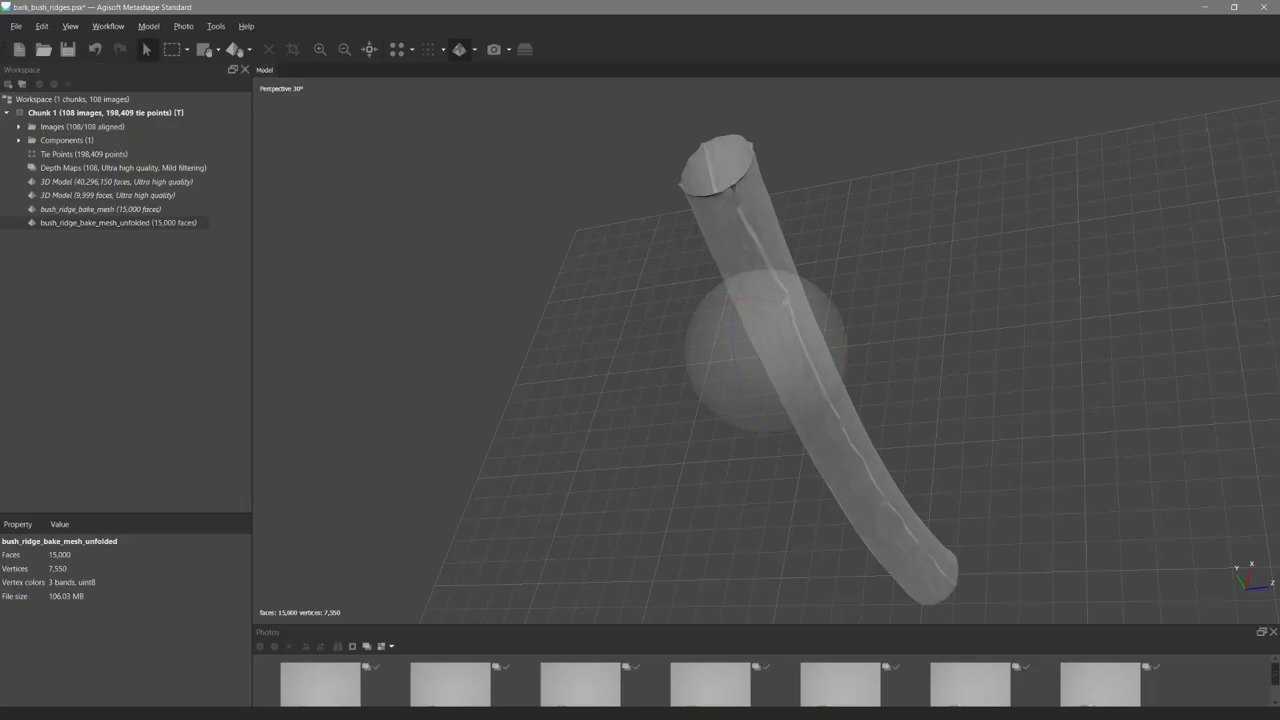
# Switch to Agisoft Metashape and bring up the import options for the bark_bush_ridges project.
pyautogui.moveTo(769, 356); pyautogui.dragTo(800, 345)
pyautogui.click(17, 28)
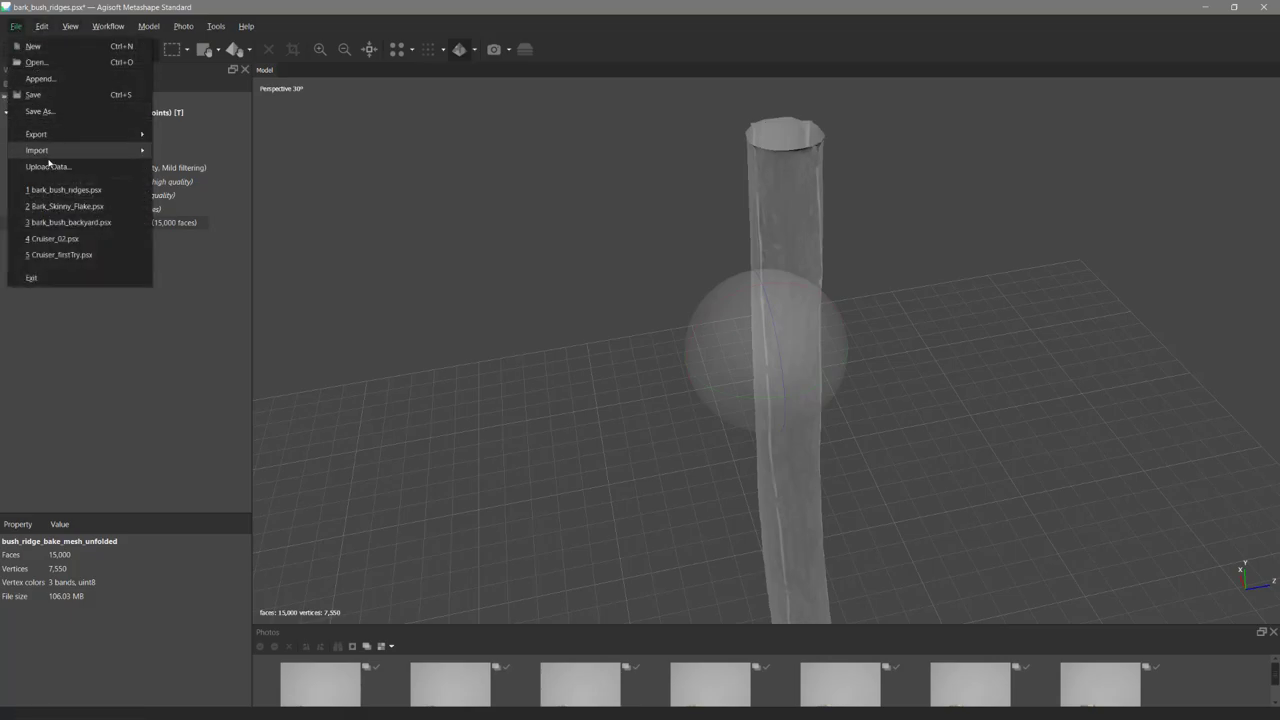
pyautogui.moveTo(138, 151)
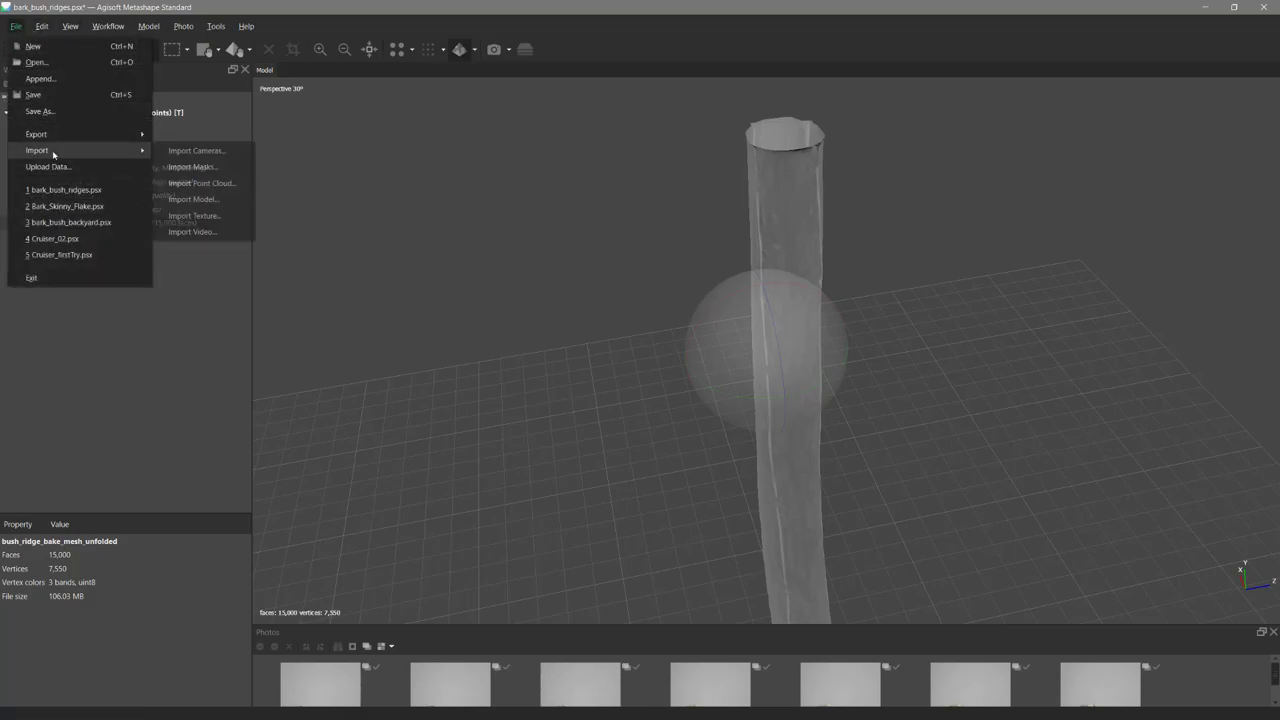
# Import bush_ridge_bake_mesh.obj with its UDIM texture layout as an additional model, without replacing the default model.
pyautogui.click(216, 200)
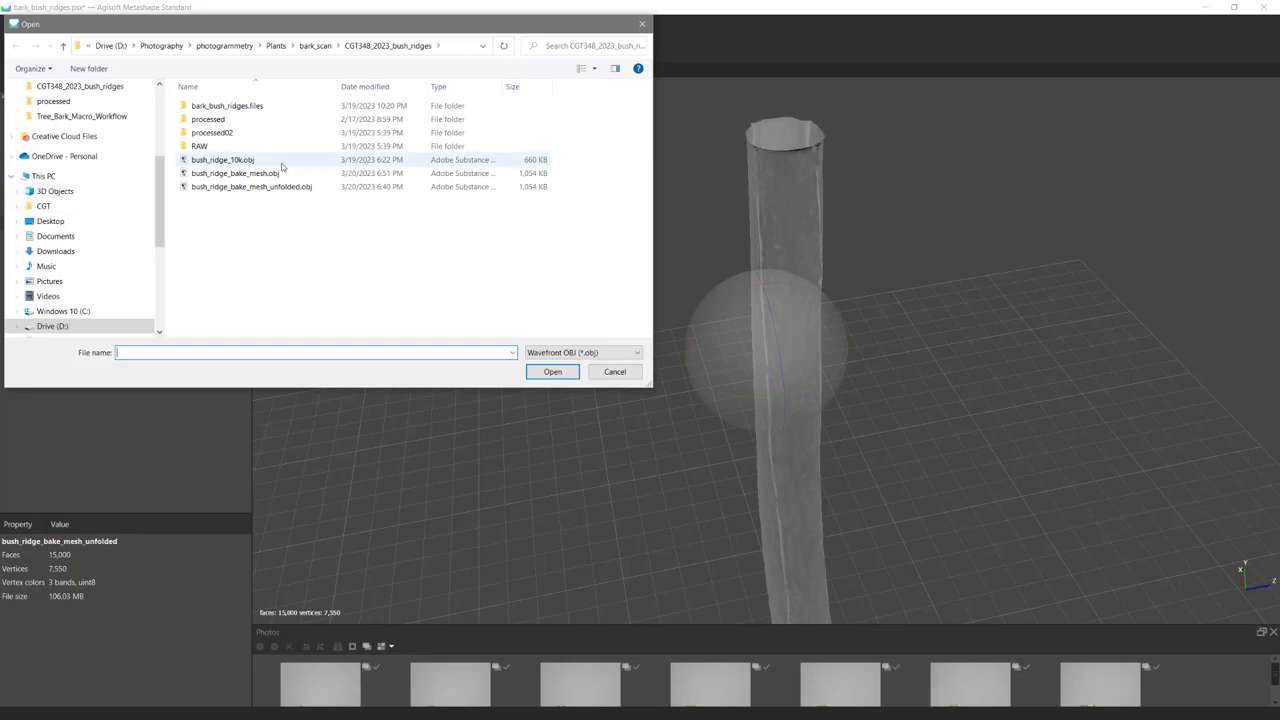
pyautogui.click(236, 187)
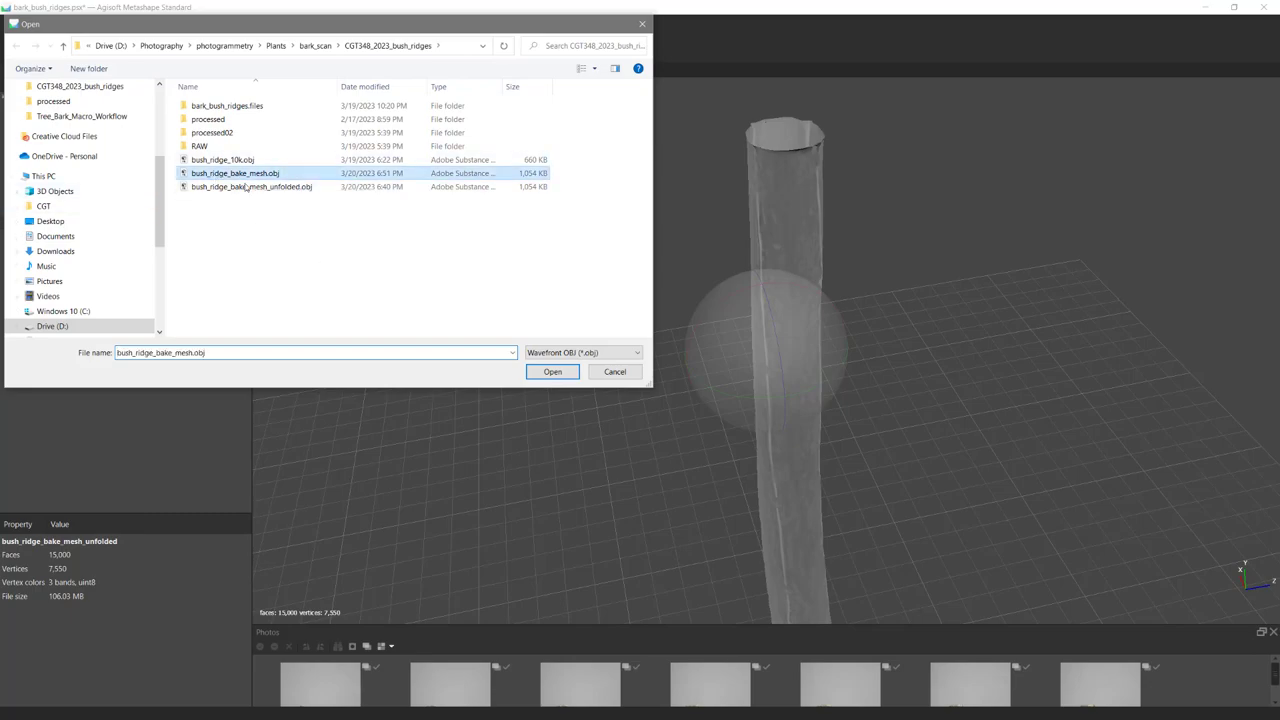
pyautogui.click(556, 373)
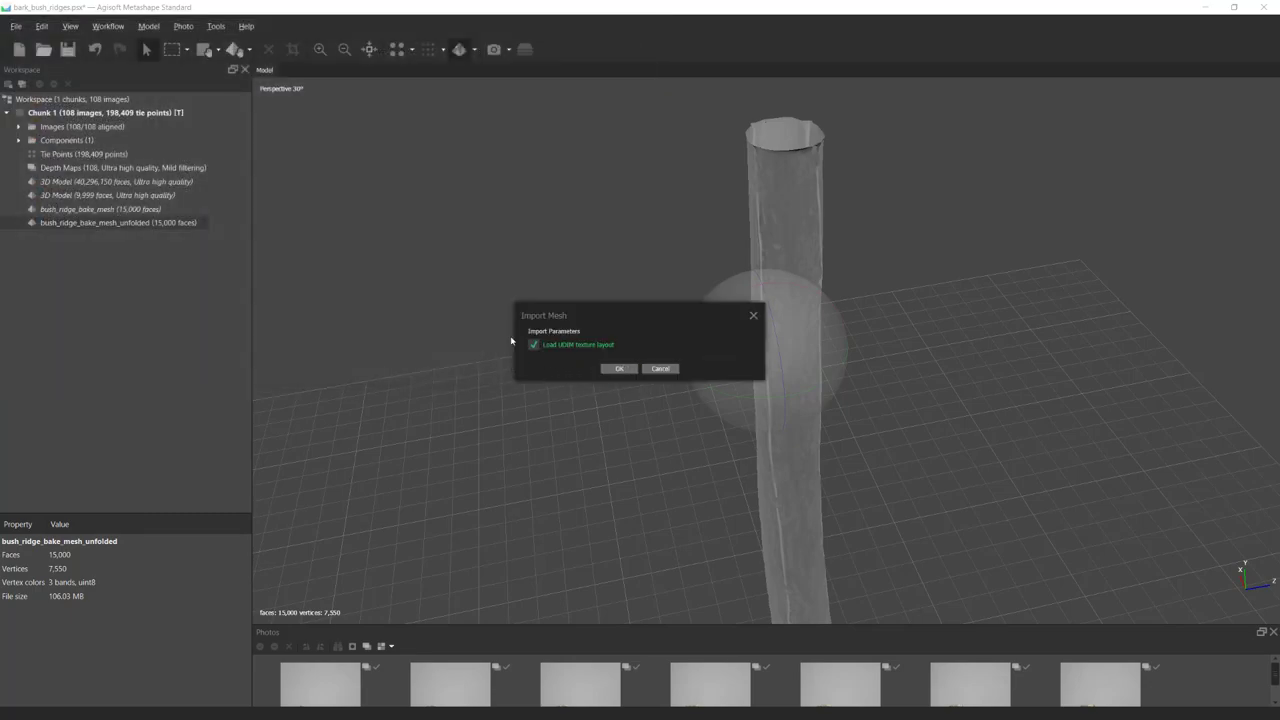
pyautogui.click(619, 368)
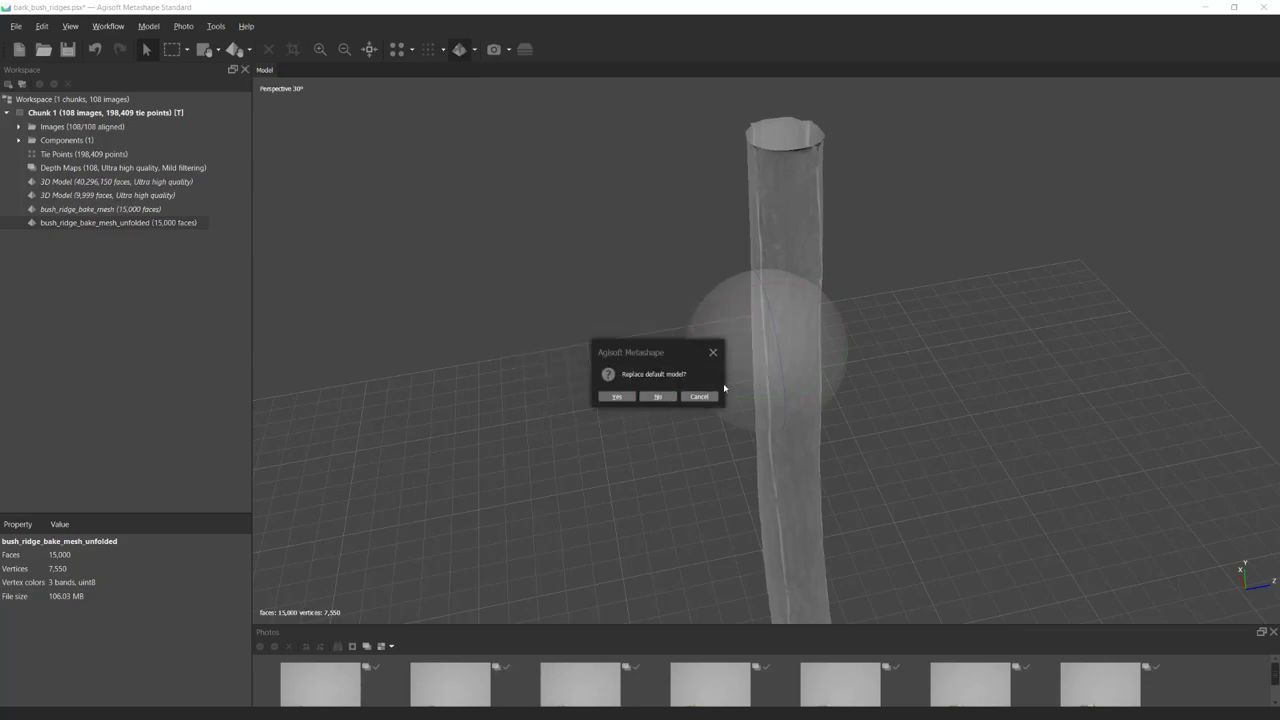
pyautogui.click(657, 397)
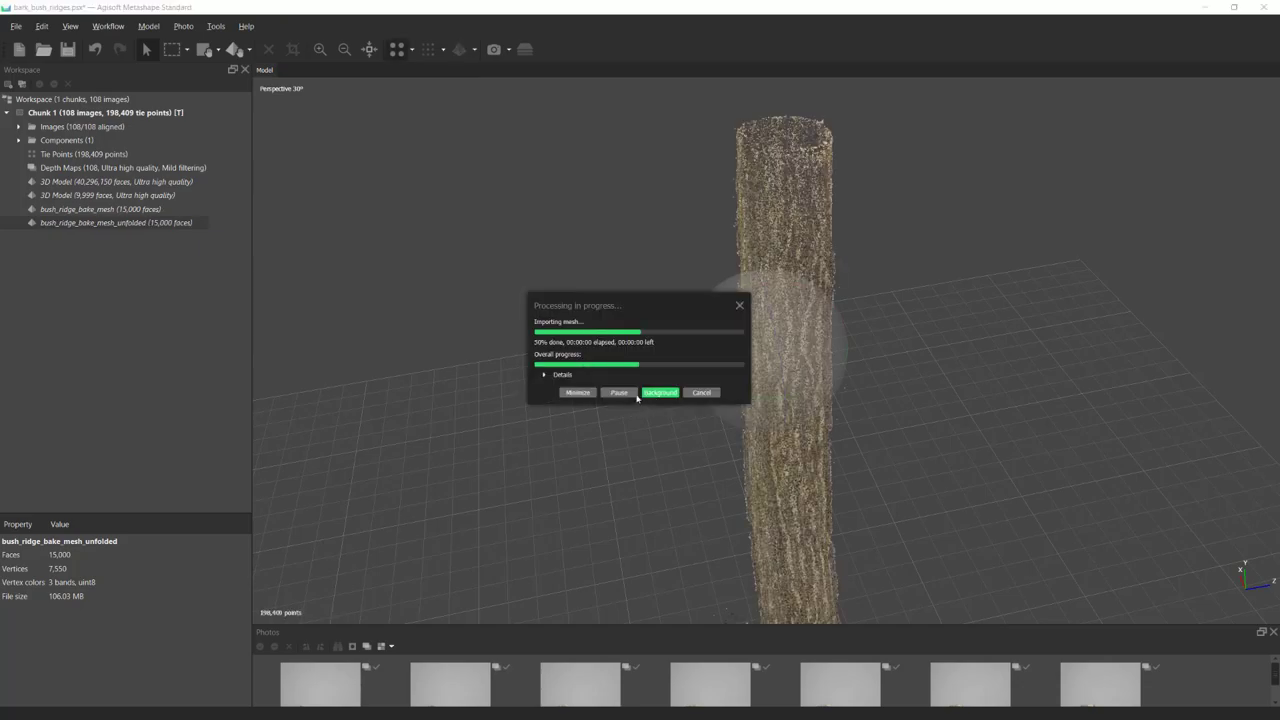
# Remove the bush_ridge_bake_mesh_unfolded model and the older bush_ridge_bake_mesh model from the chunk.
pyautogui.rightClick(138, 224)
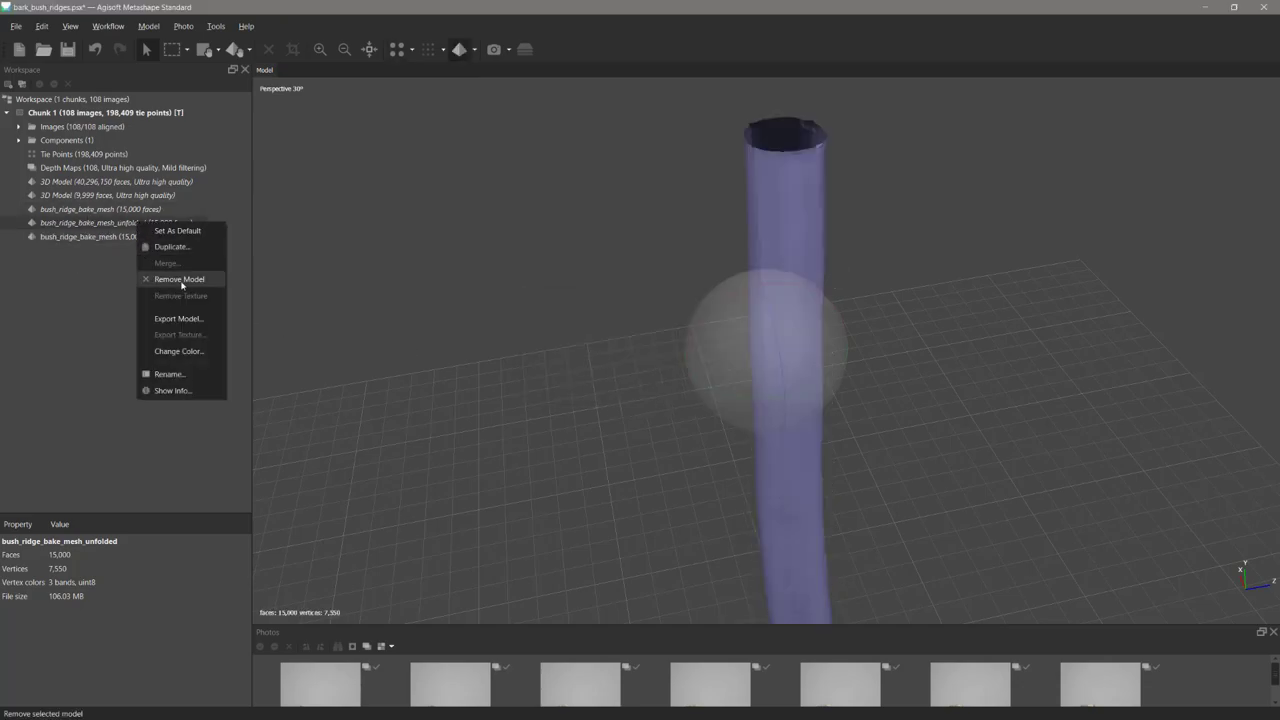
pyautogui.click(165, 281)
pyautogui.click(634, 400)
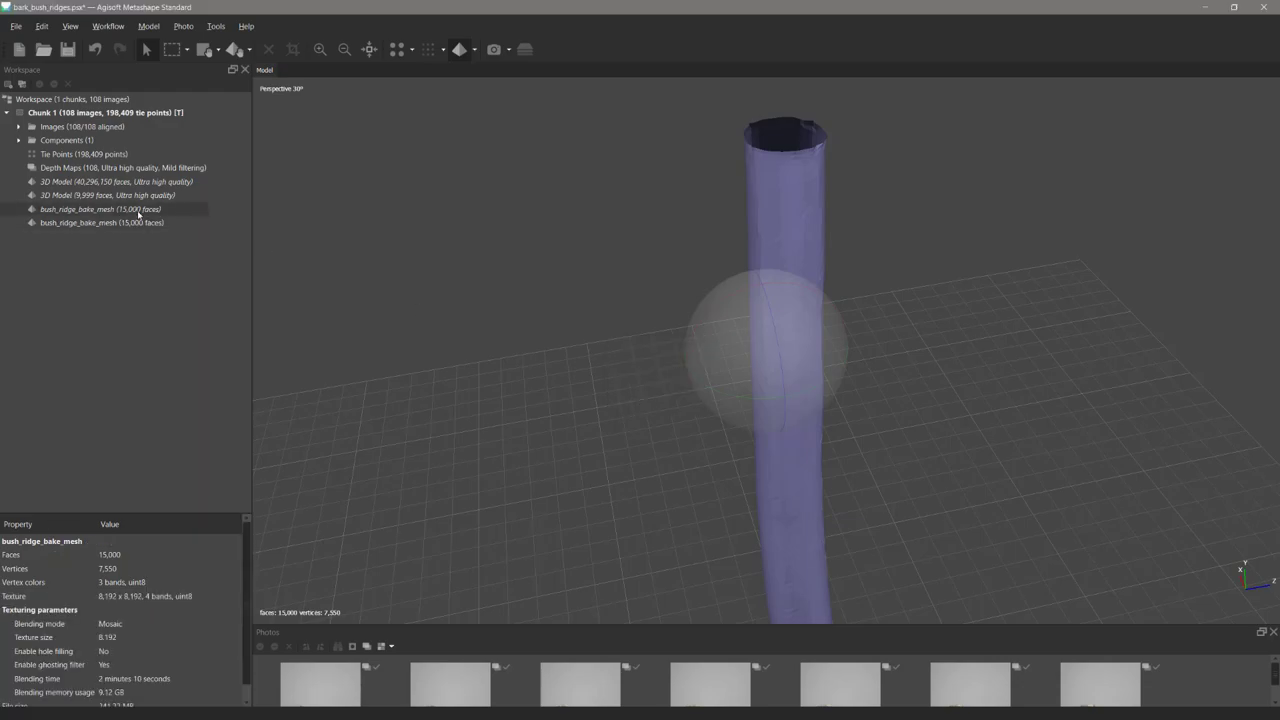
pyautogui.rightClick(138, 211)
pyautogui.click(184, 270)
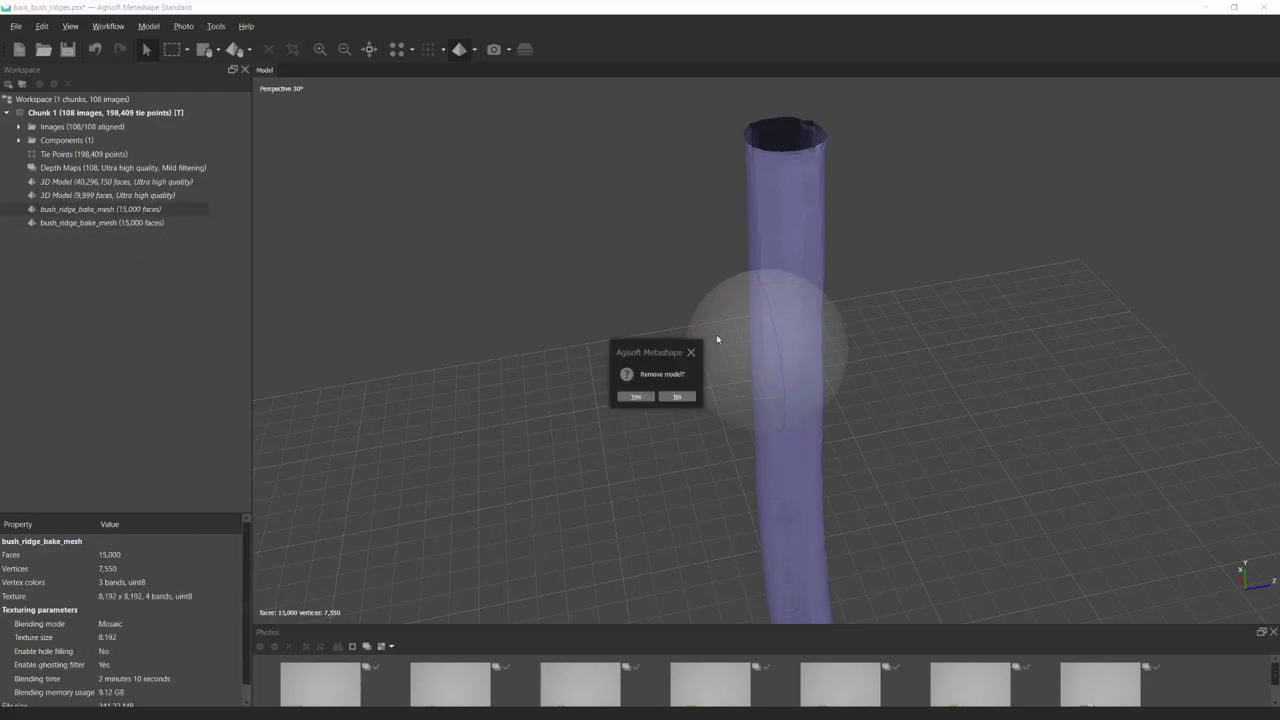
pyautogui.click(637, 398)
# Build an 8192 displacement map for the imported mesh from the 40,296,150-face 3D model, keeping the existing UVs.
pyautogui.moveTo(751, 357); pyautogui.dragTo(768, 392)
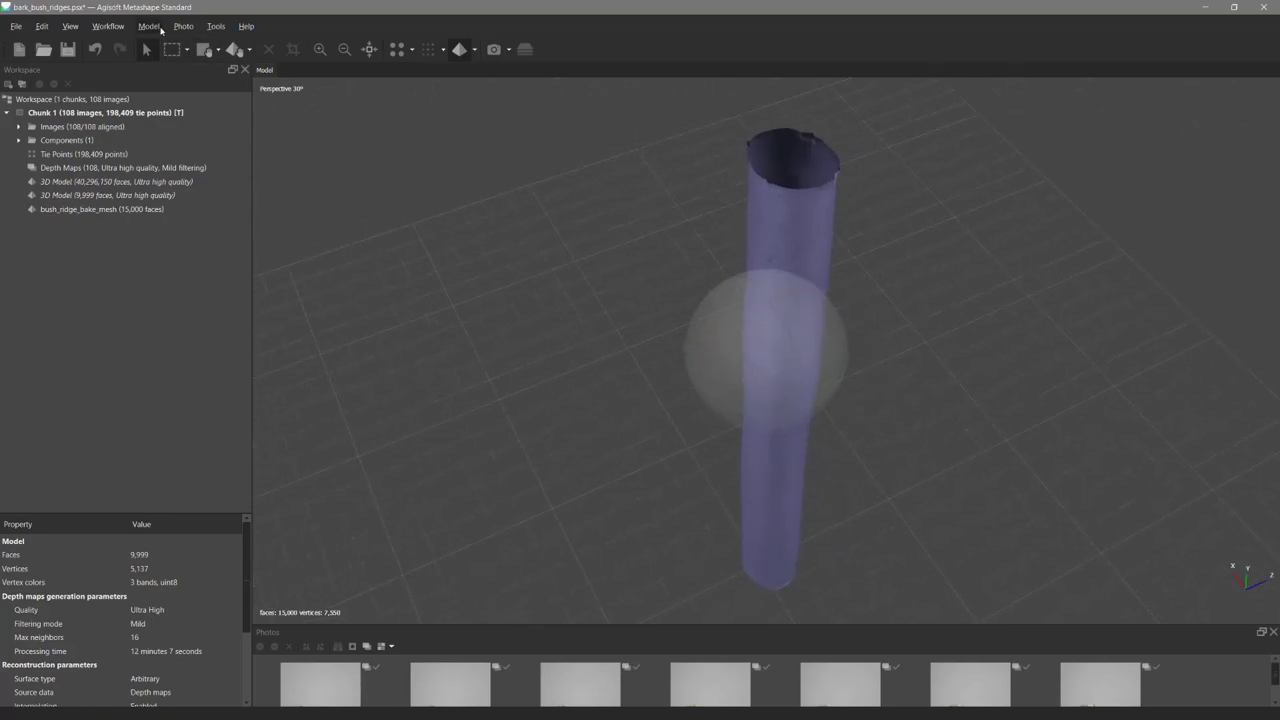
pyautogui.click(108, 27)
pyautogui.click(130, 118)
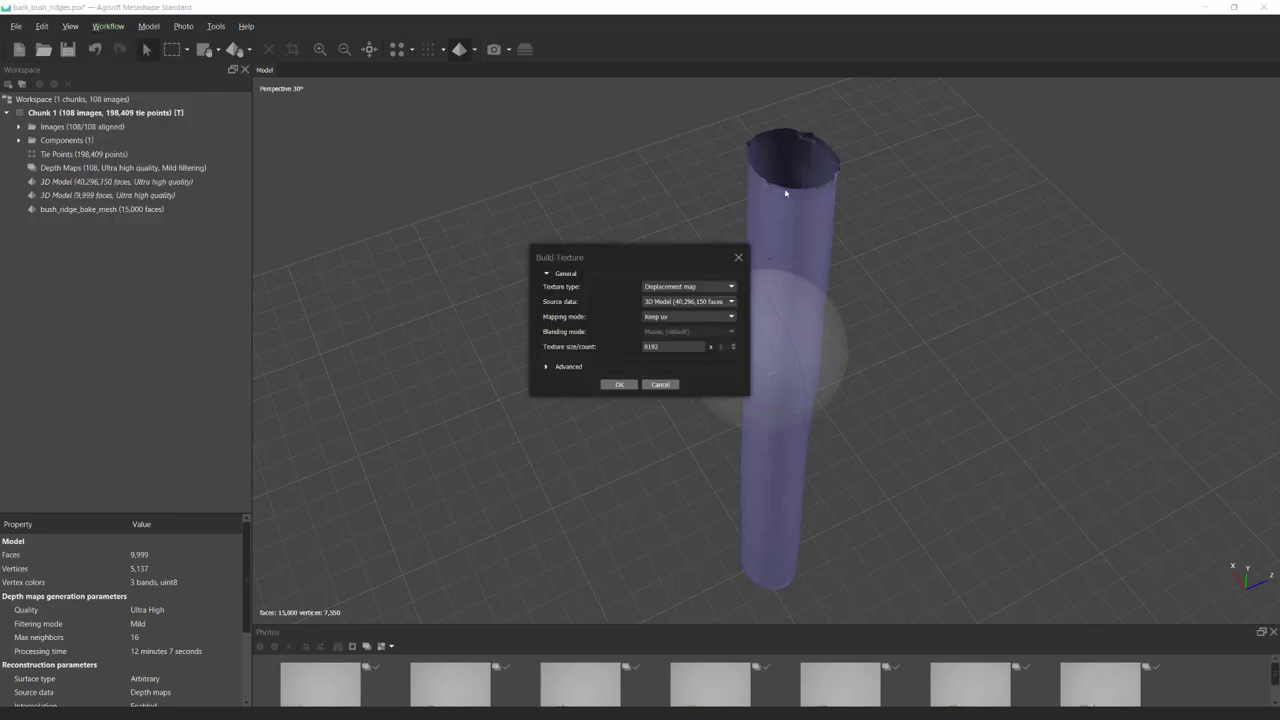
pyautogui.click(619, 385)
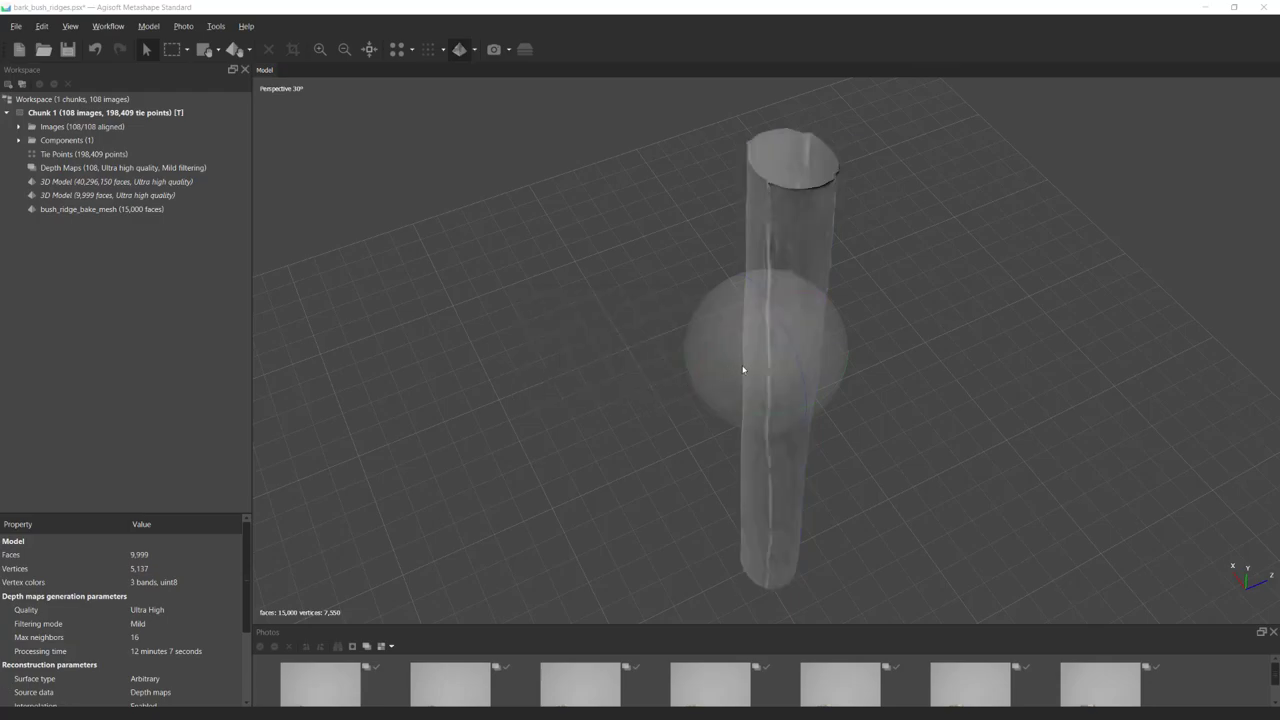
# Build an 8192 diffuse map for the mesh from the 40,296,150-face 3D model, keeping the existing UVs.
pyautogui.moveTo(742, 369); pyautogui.dragTo(785, 360)
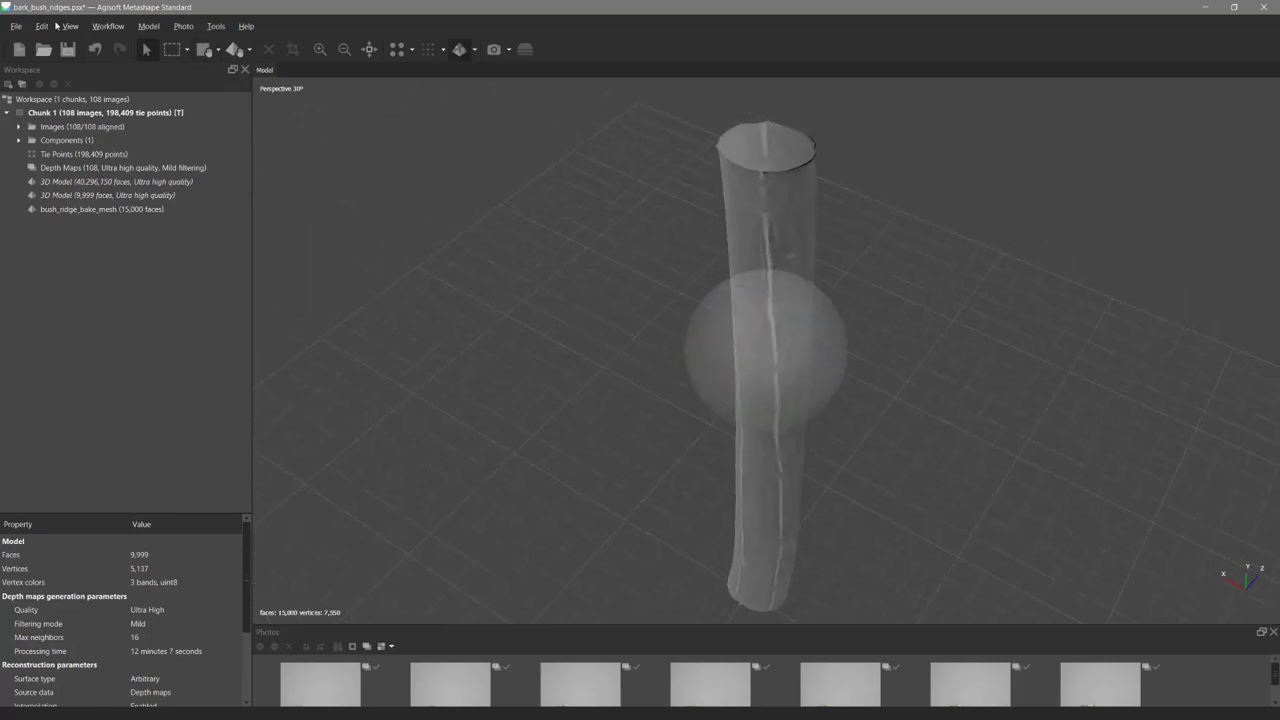
pyautogui.click(106, 27)
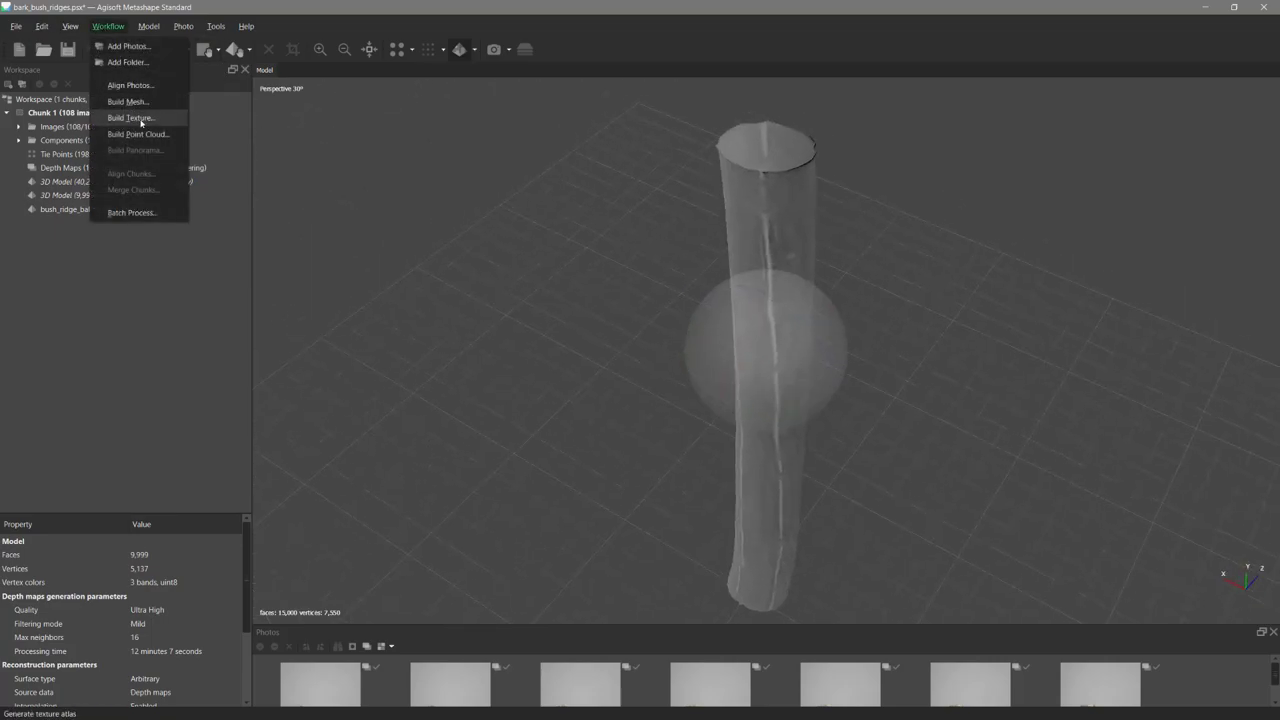
pyautogui.click(141, 119)
pyautogui.click(668, 288)
pyautogui.click(673, 301)
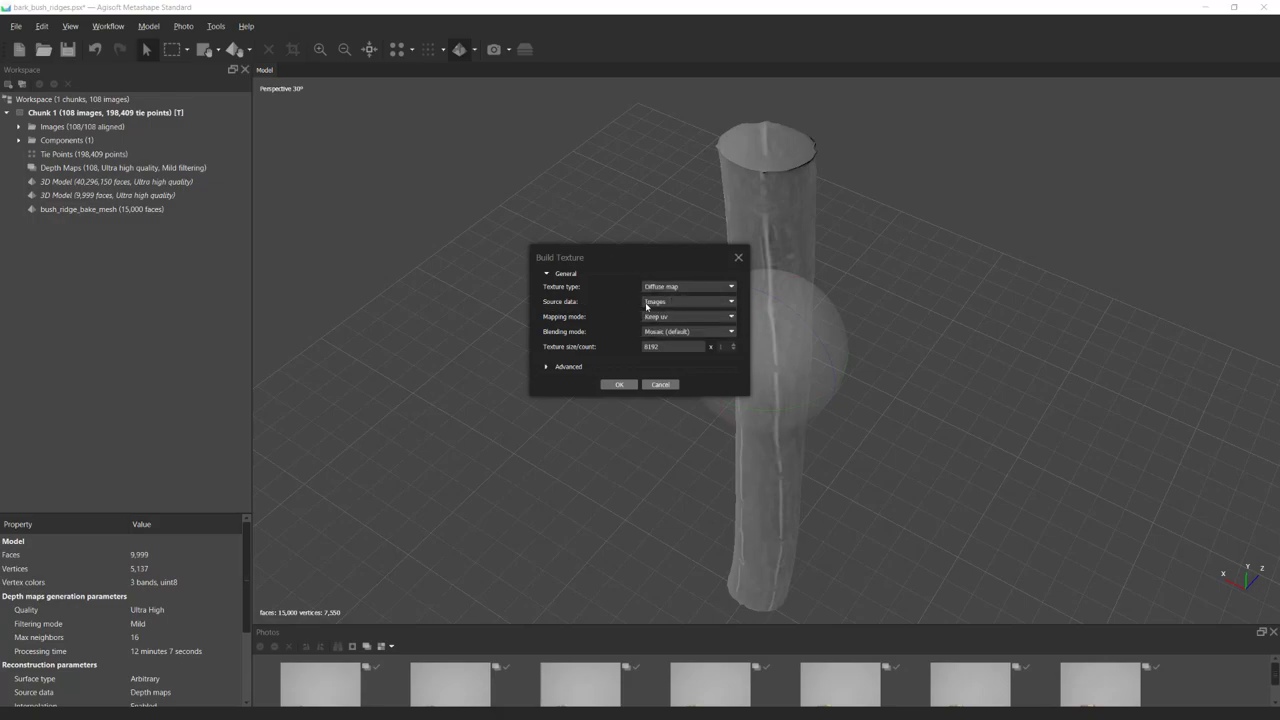
pyautogui.click(731, 302)
pyautogui.click(671, 324)
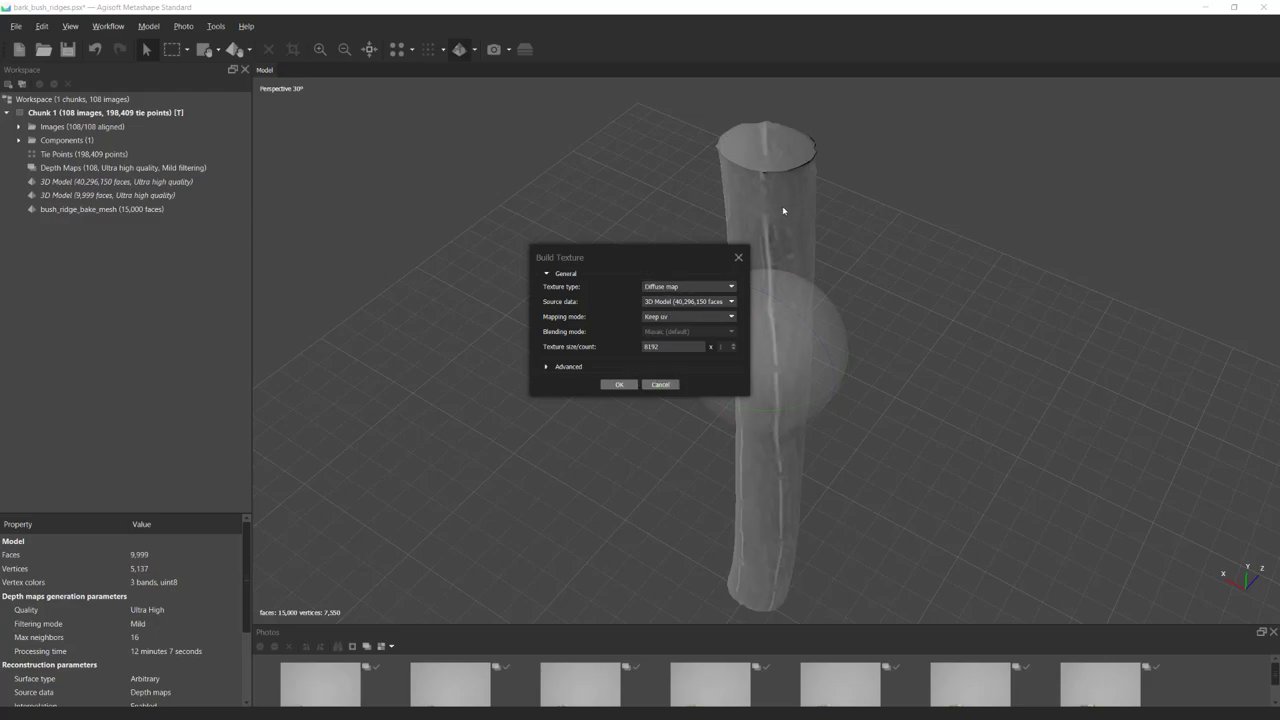
pyautogui.click(617, 385)
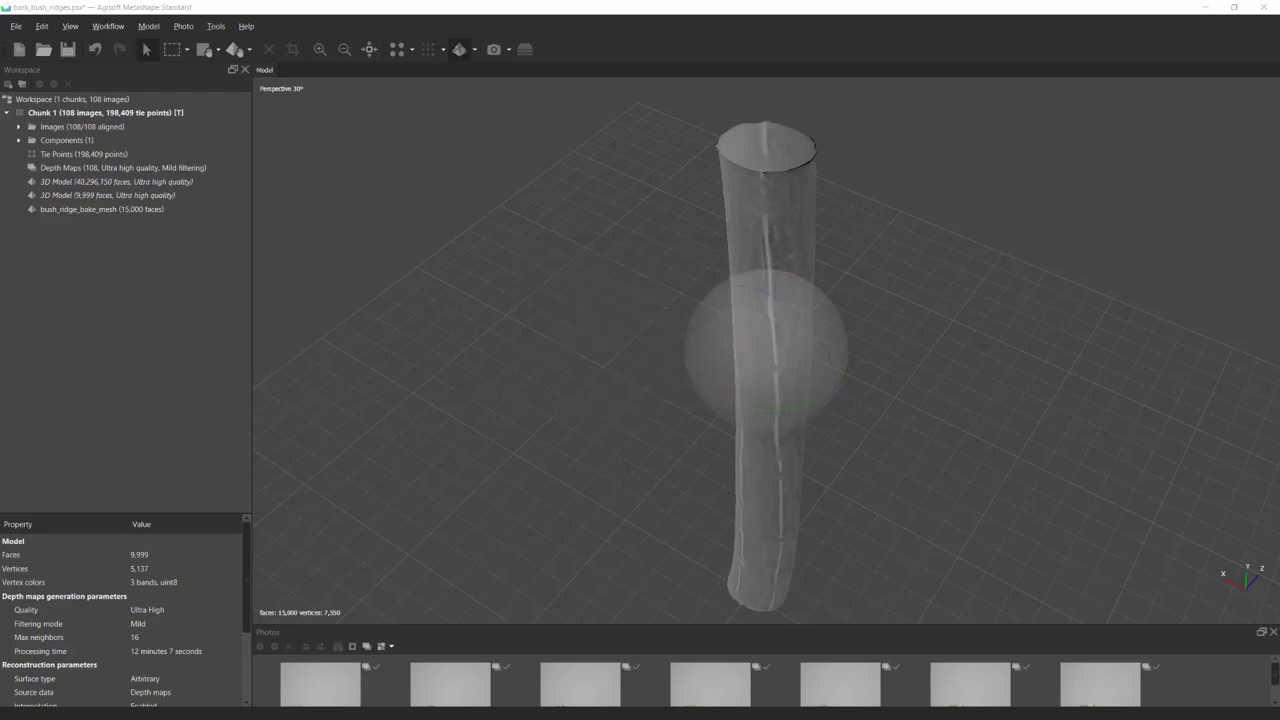
# Display the diffuse map on the trunk mesh and inspect the bark colour.
pyautogui.click(476, 50)
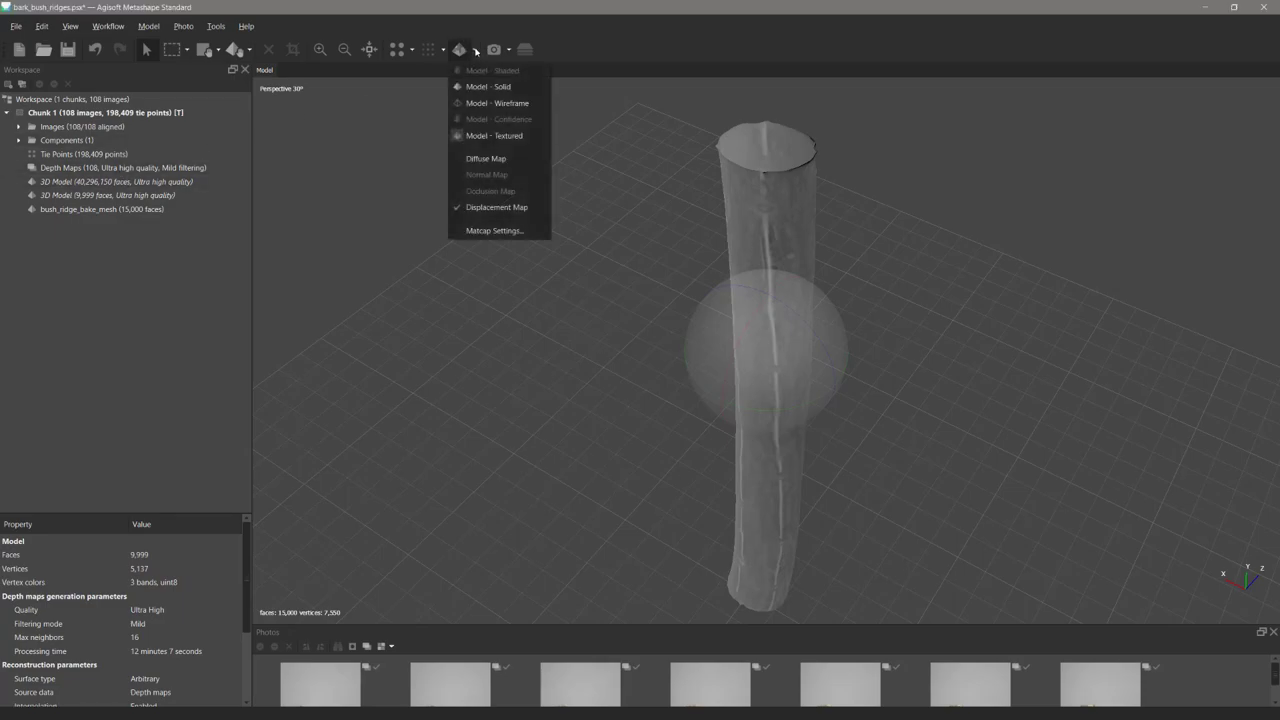
pyautogui.click(481, 159)
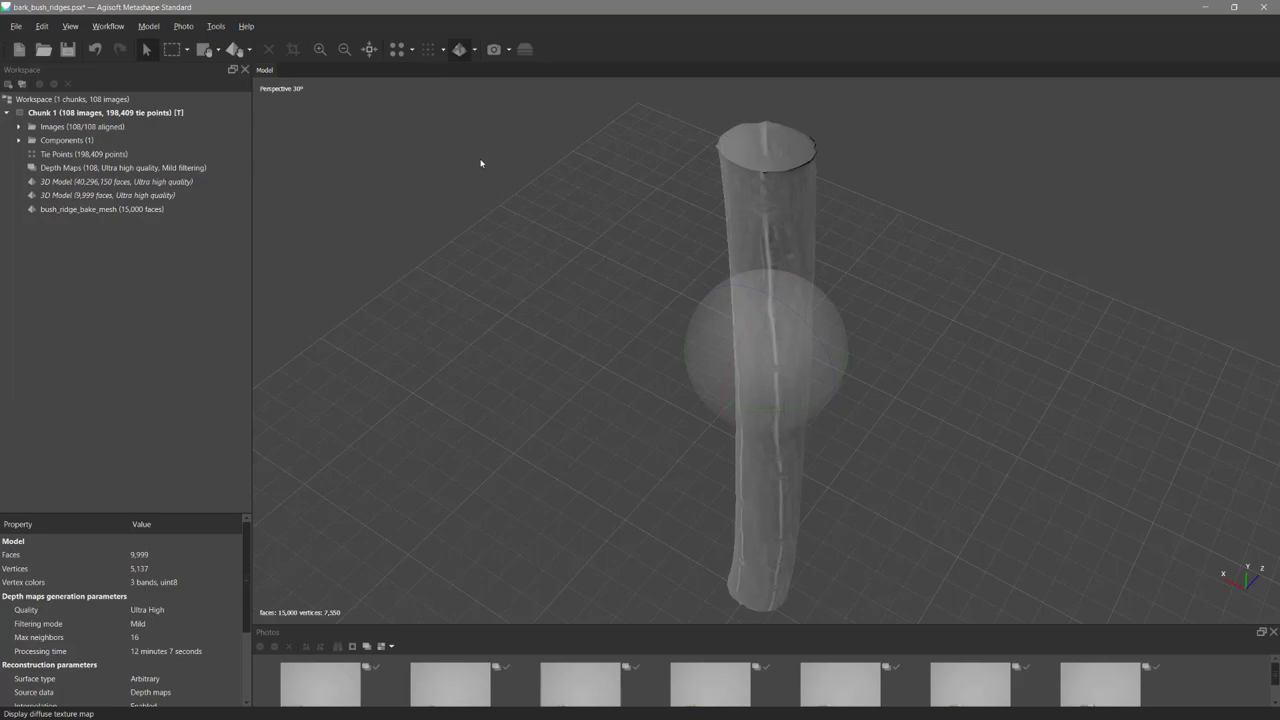
pyautogui.moveTo(721, 291)
pyautogui.mouseDown()
pyautogui.moveTo(726, 335)
pyautogui.moveTo(634, 334)
pyautogui.moveTo(746, 363)
pyautogui.moveTo(700, 356)
pyautogui.moveTo(765, 336)
pyautogui.moveTo(854, 351)
pyautogui.moveTo(694, 351)
pyautogui.moveTo(738, 360)
pyautogui.mouseUp()
# Display the displacement map on the mesh and examine the ridges and the trunk's upper edge from several angles.
pyautogui.click(474, 50)
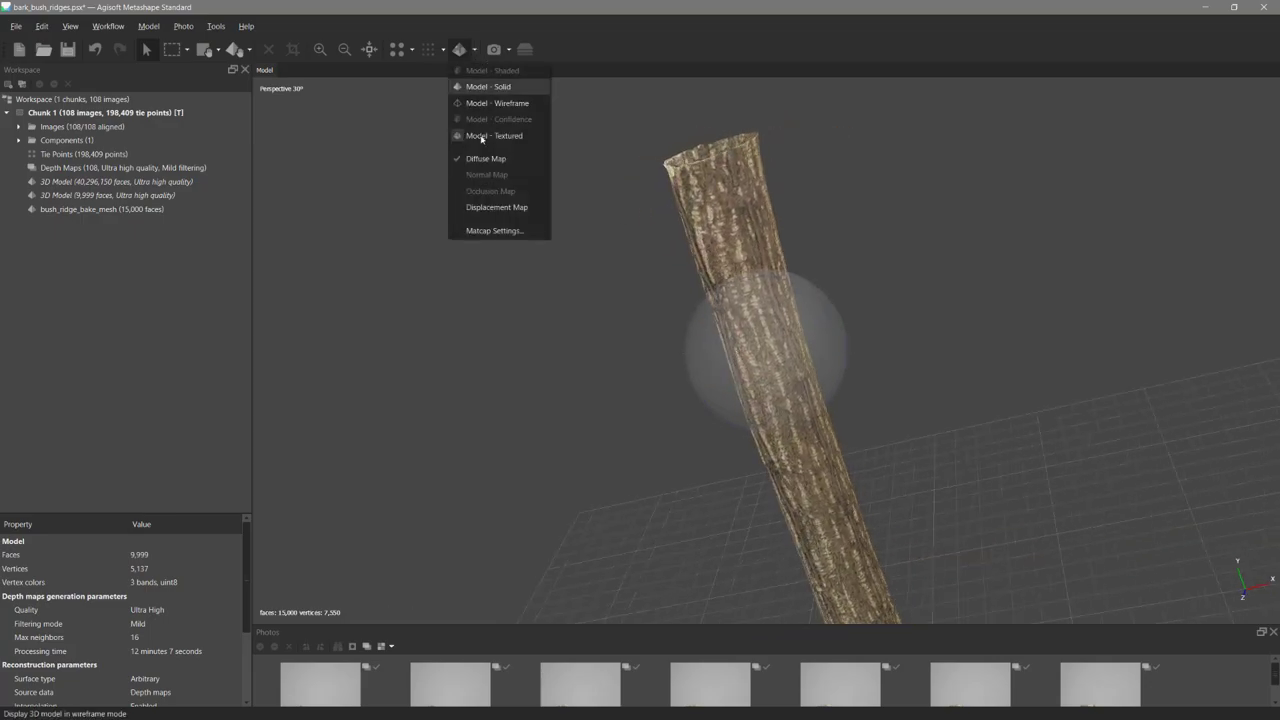
pyautogui.click(490, 208)
pyautogui.moveTo(689, 155); pyautogui.dragTo(720, 176)
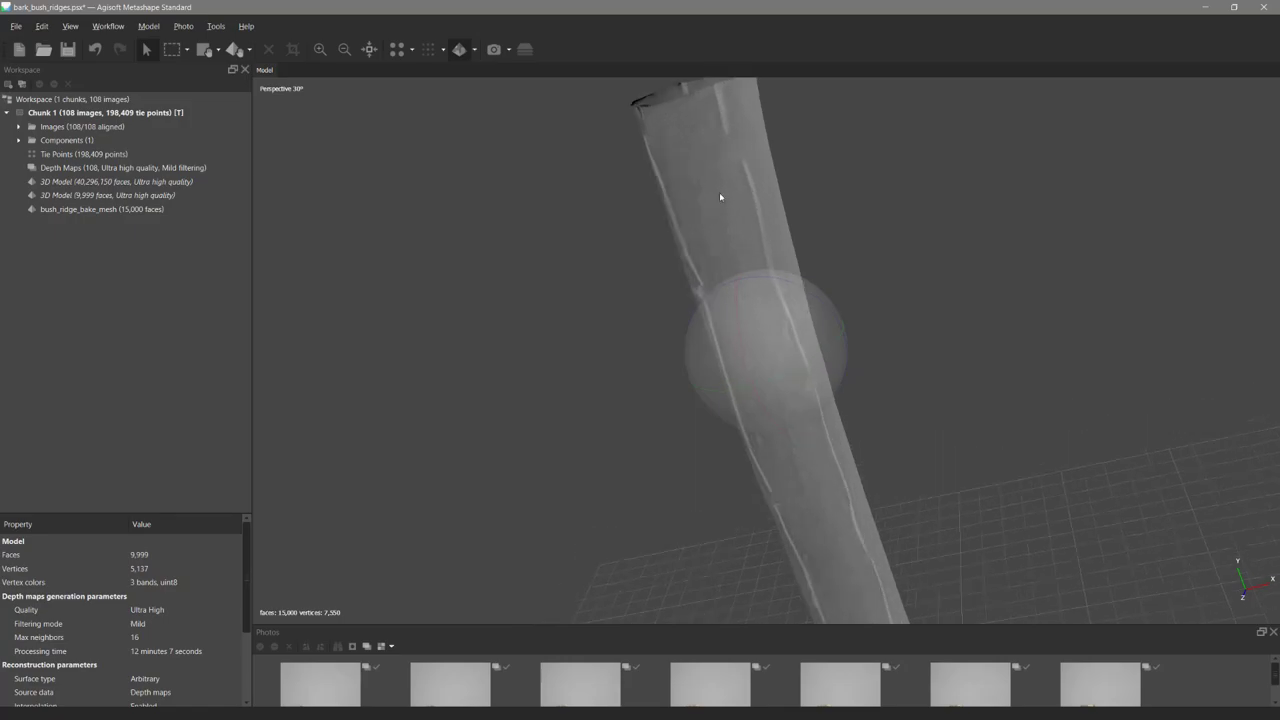
pyautogui.moveTo(766, 347); pyautogui.dragTo(807, 352)
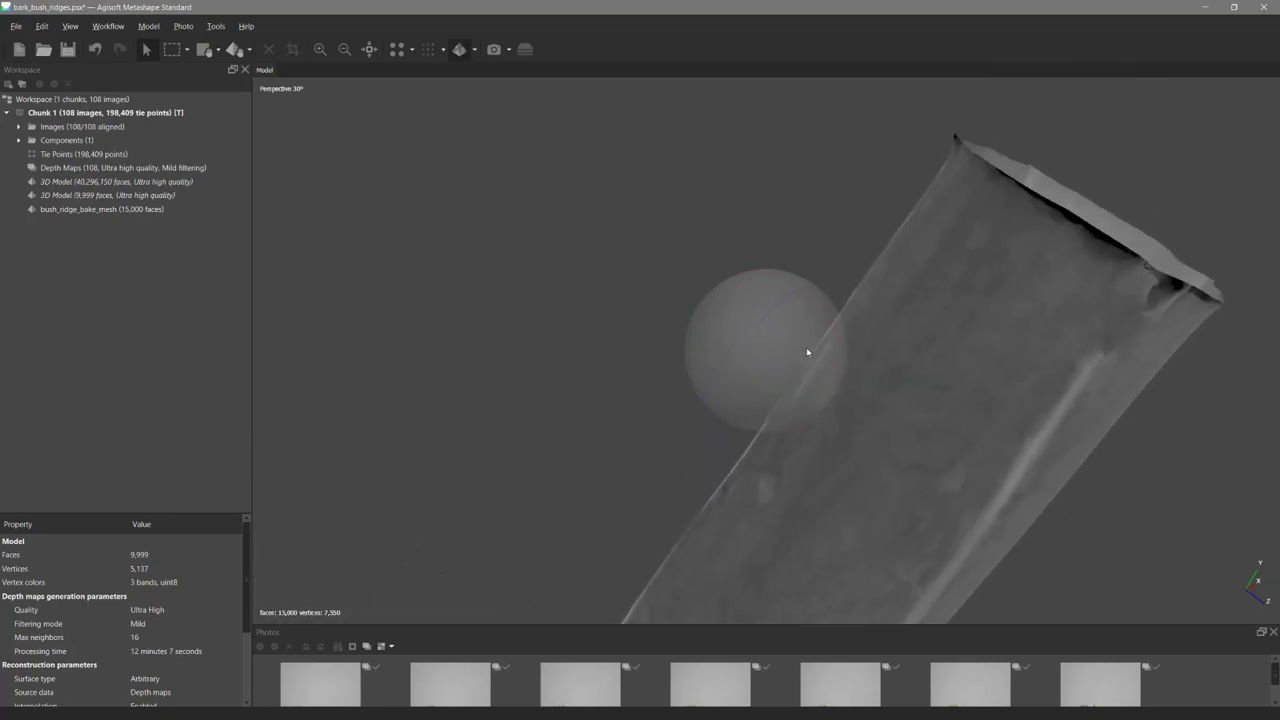
pyautogui.moveTo(791, 358); pyautogui.dragTo(675, 291)
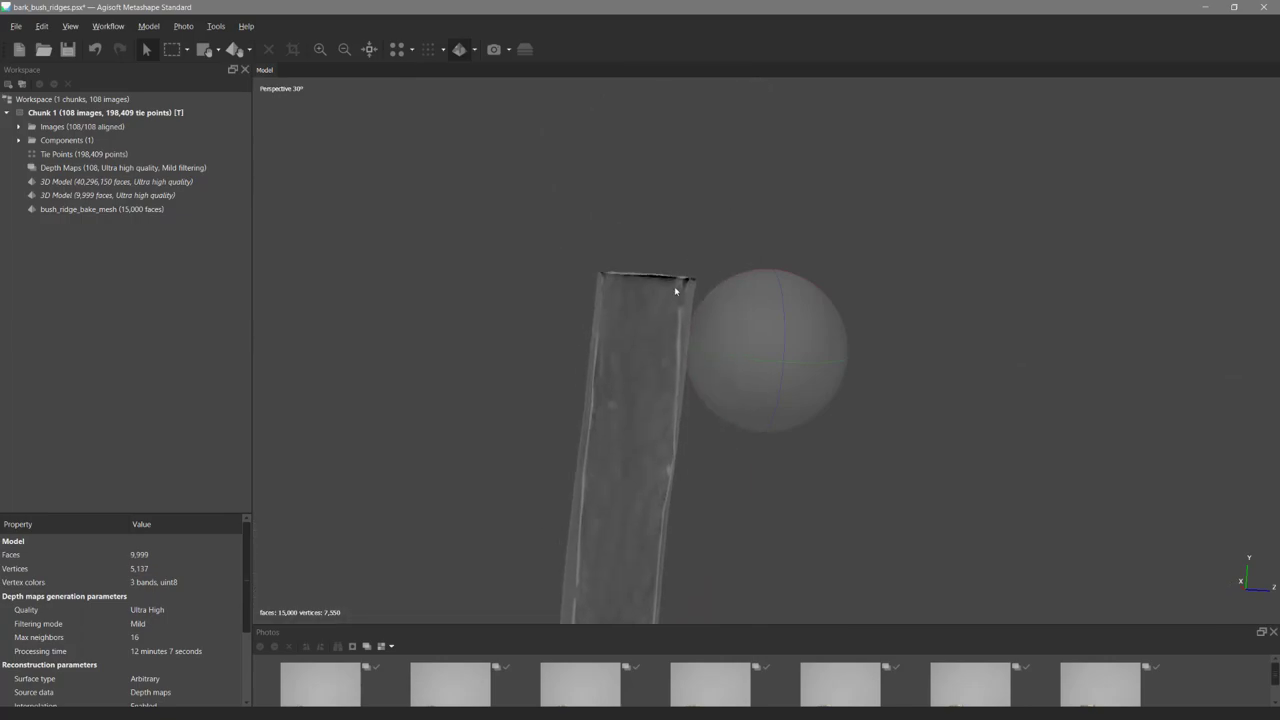
pyautogui.moveTo(734, 337); pyautogui.dragTo(649, 303)
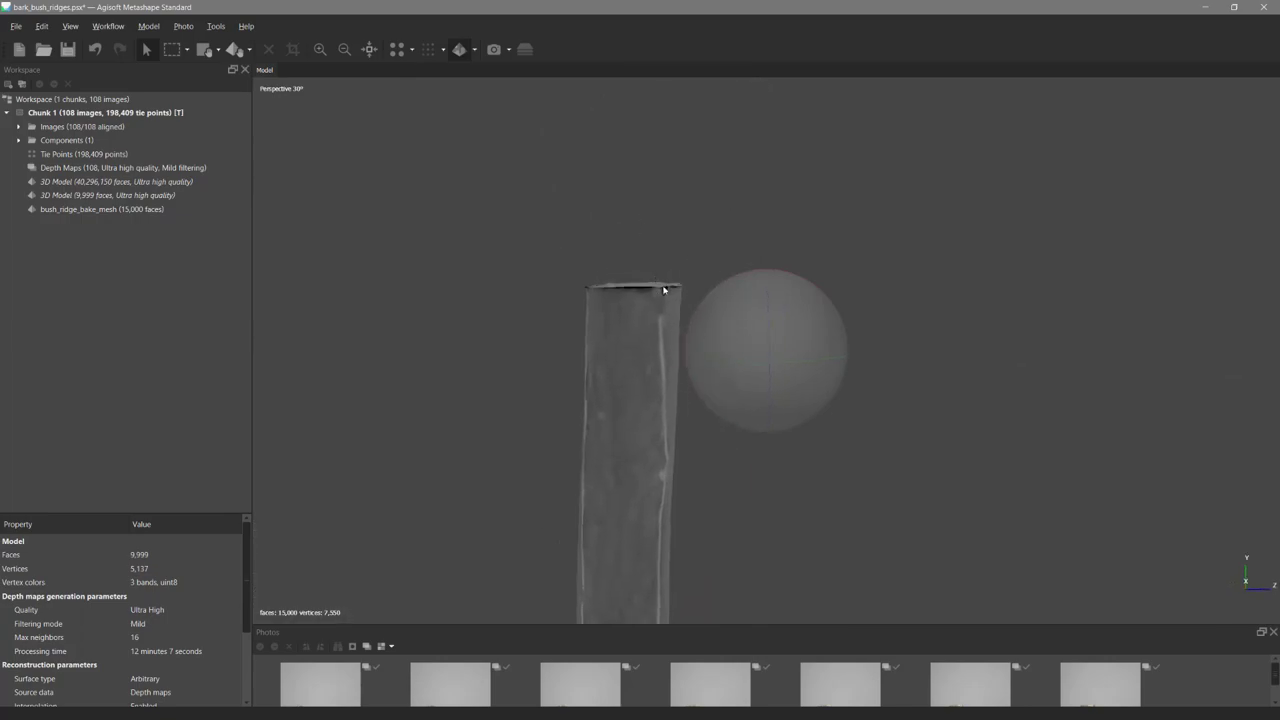
pyautogui.moveTo(751, 340)
pyautogui.mouseDown()
pyautogui.moveTo(774, 409)
pyautogui.moveTo(745, 338)
pyautogui.mouseUp()
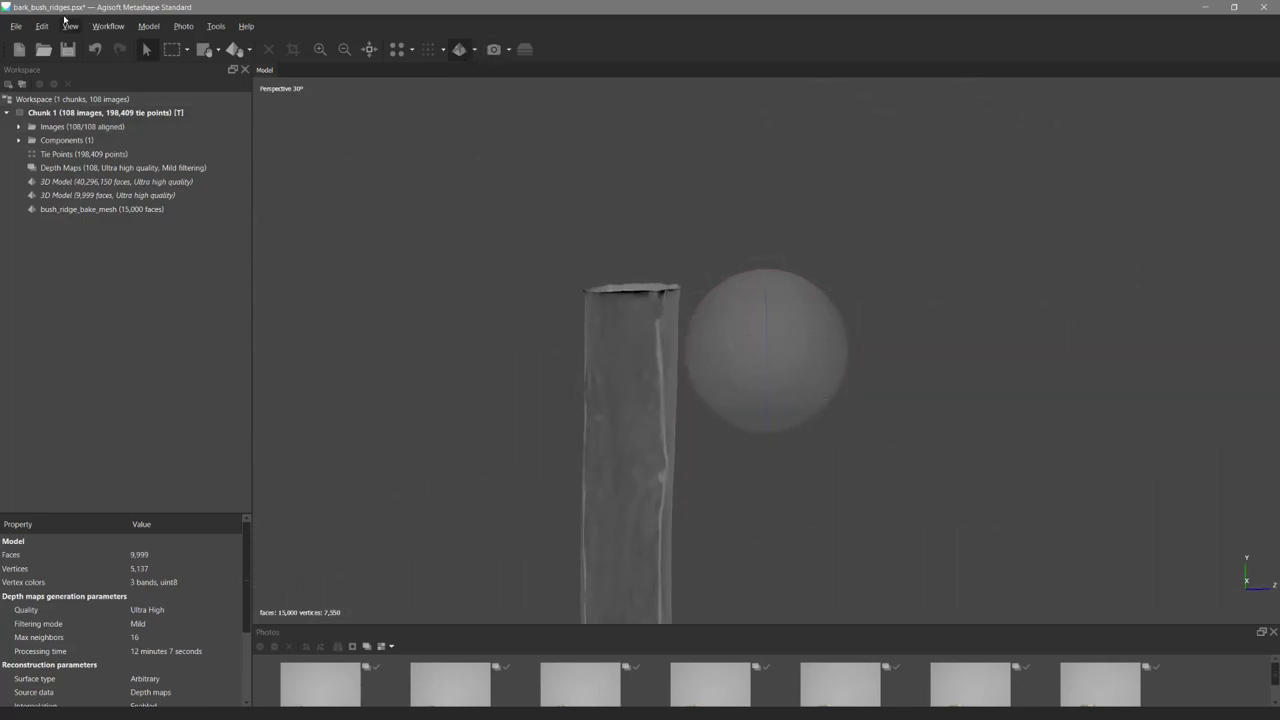
# Build an 8192 normal map for the mesh from the 40,296,150-face 3D model, keeping the existing UVs.
pyautogui.click(104, 27)
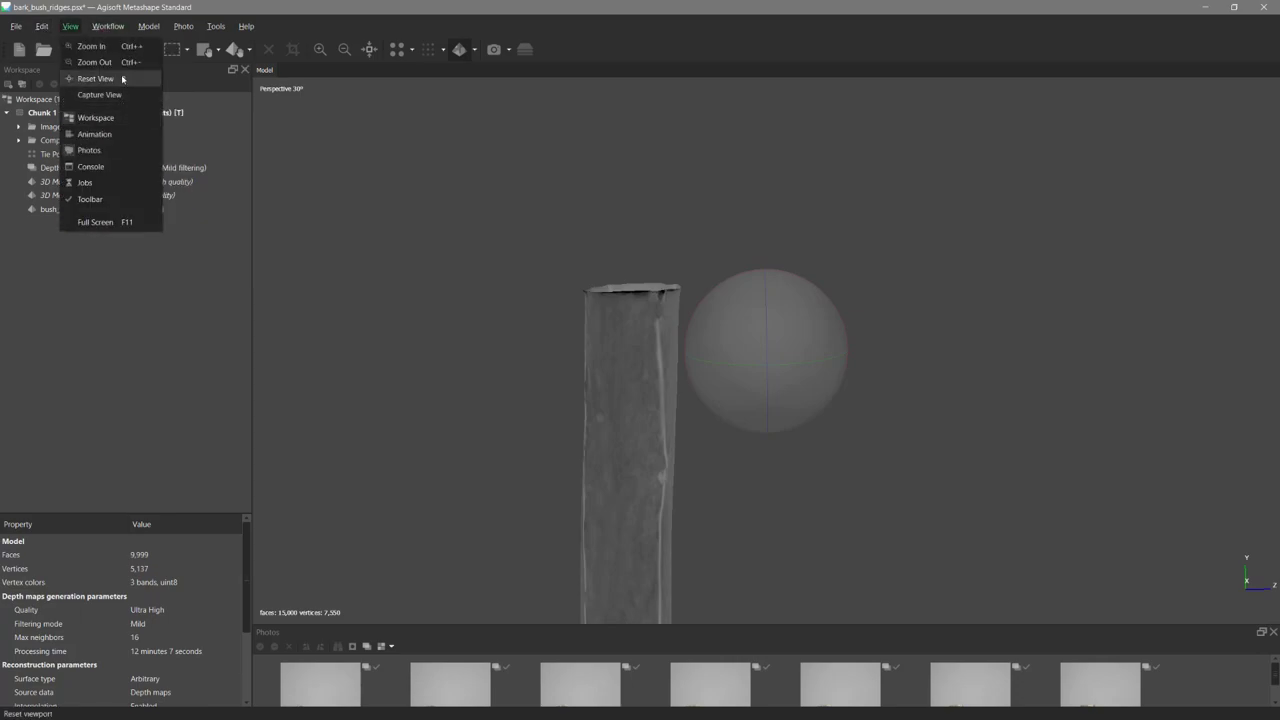
pyautogui.click(131, 118)
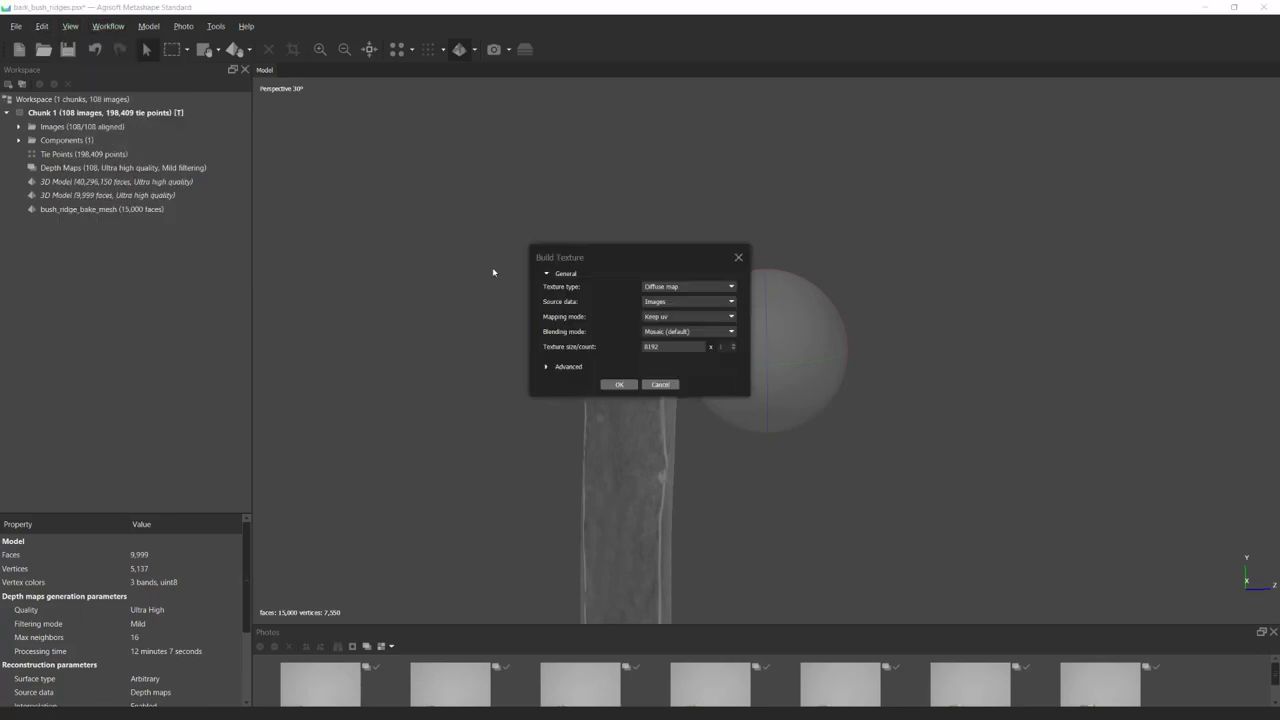
pyautogui.click(675, 287)
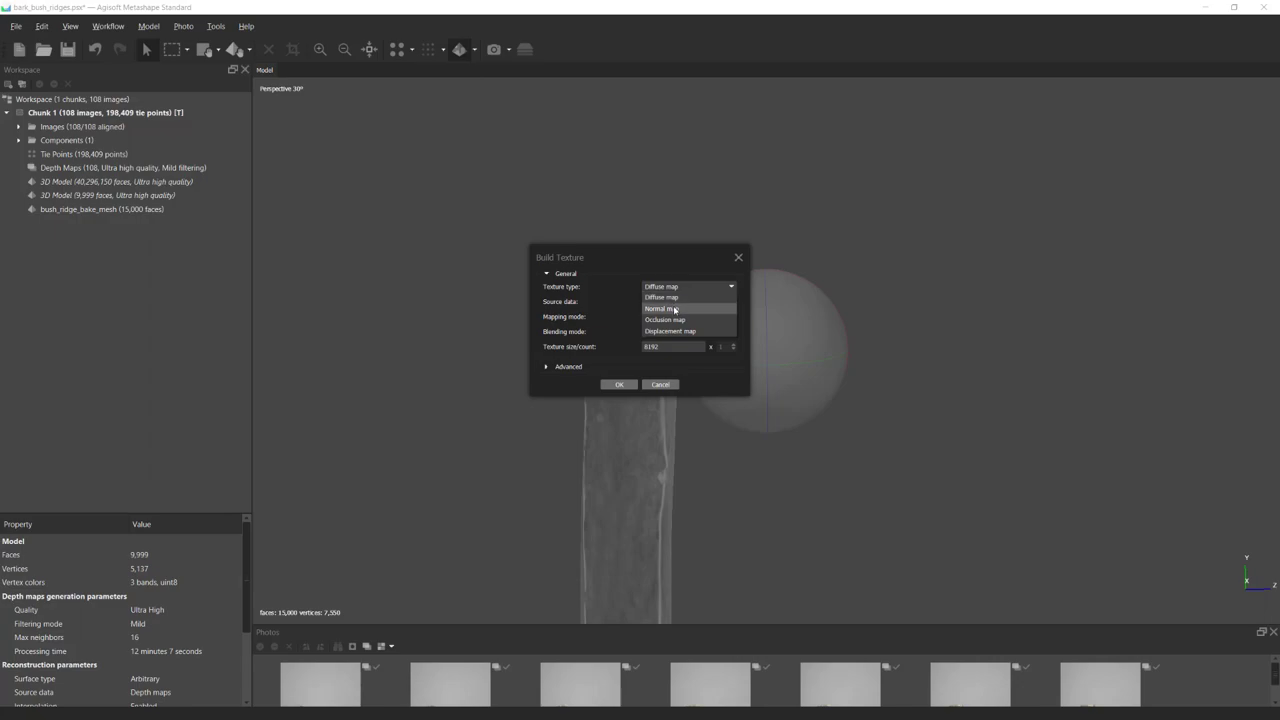
pyautogui.click(672, 304)
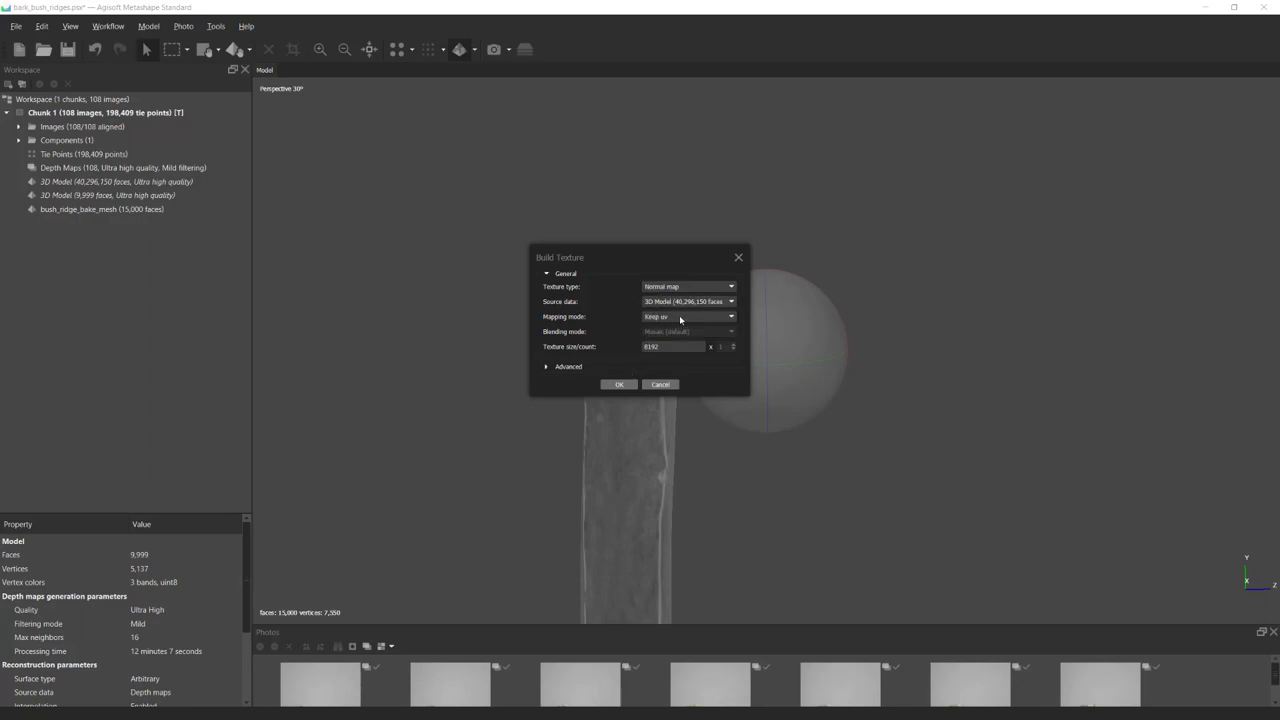
pyautogui.click(620, 385)
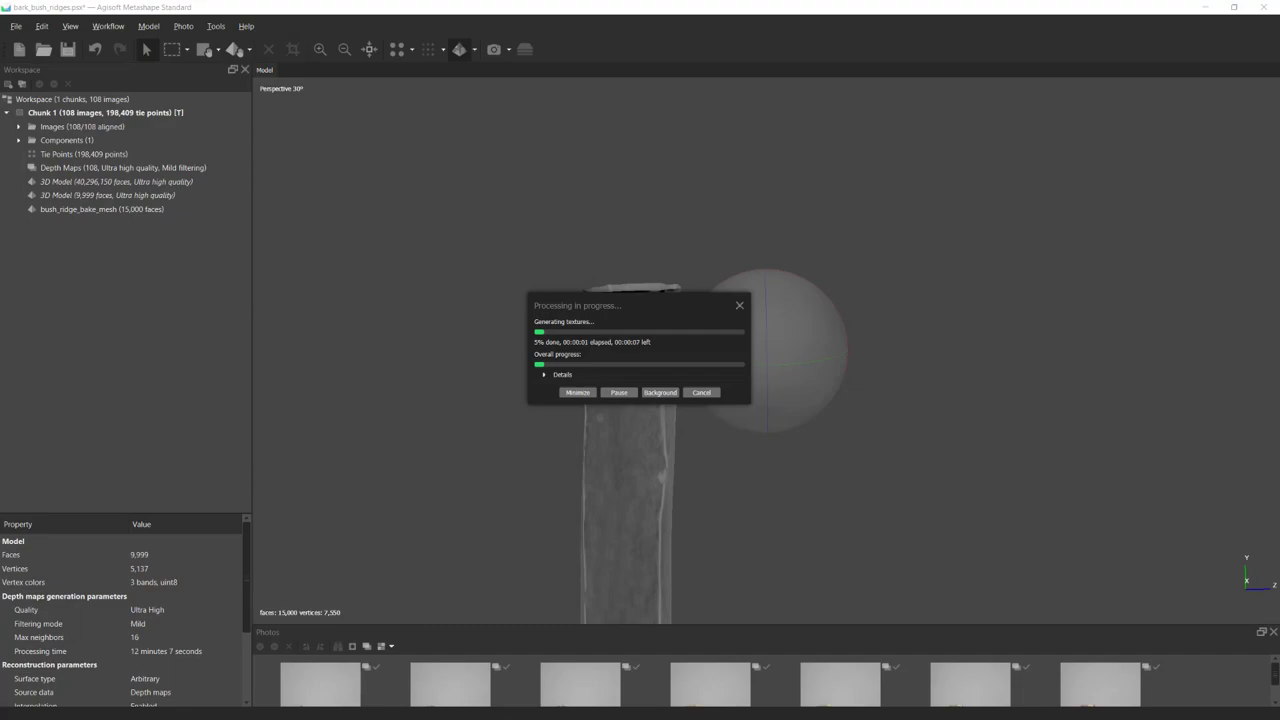
# Display the normal map on the trunk mesh and inspect the bark detail and ridges around it.
pyautogui.click(474, 50)
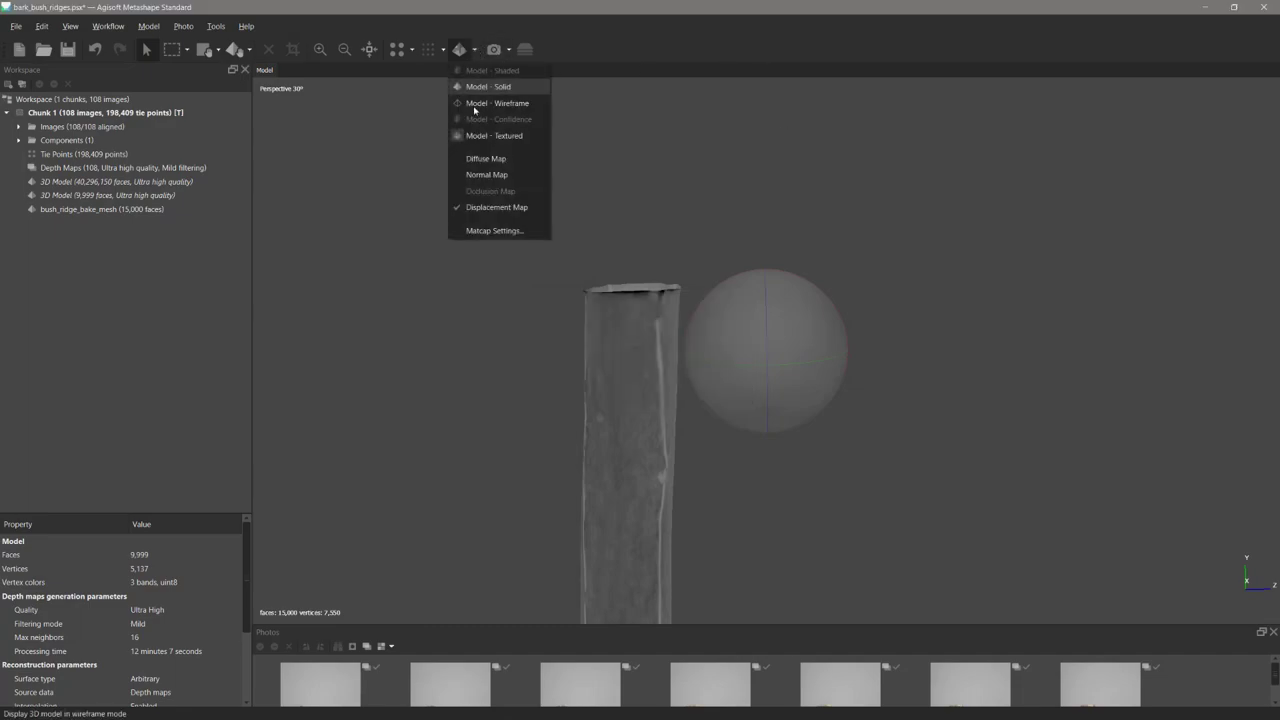
pyautogui.click(487, 174)
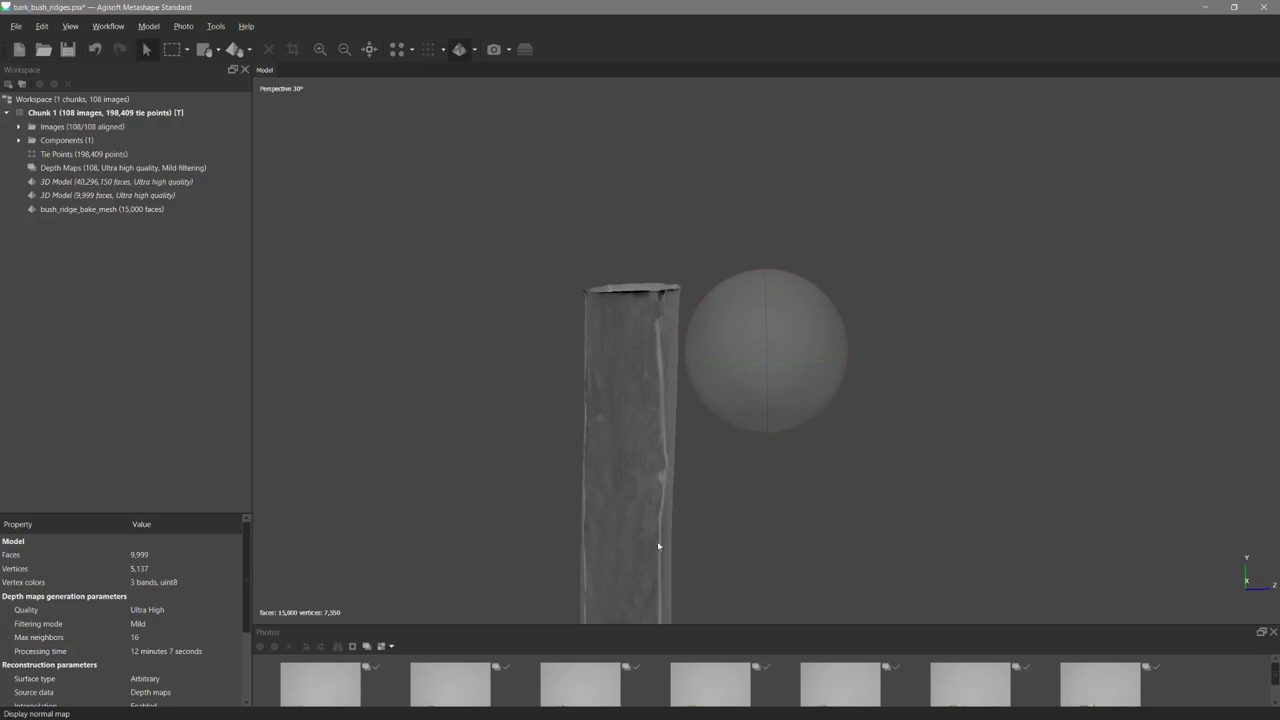
pyautogui.scroll(3, 597, 263)
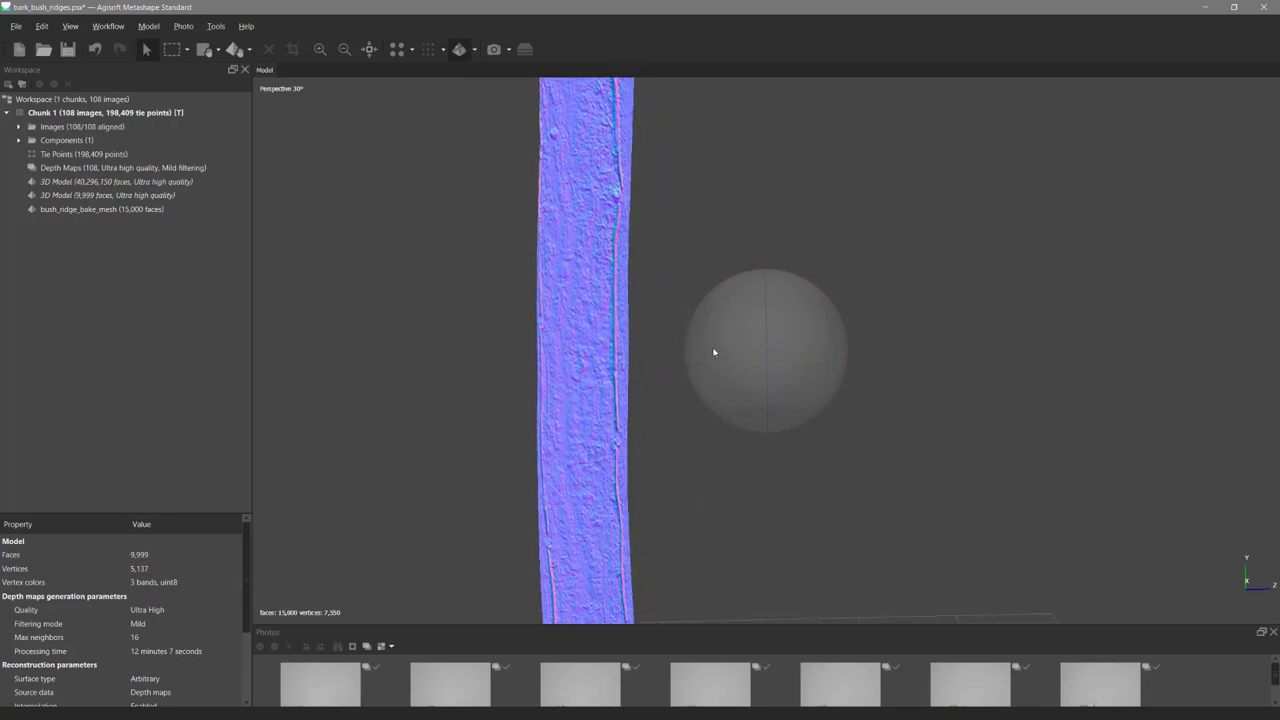
pyautogui.moveTo(714, 351); pyautogui.dragTo(847, 365)
pyautogui.moveTo(745, 320); pyautogui.dragTo(773, 320)
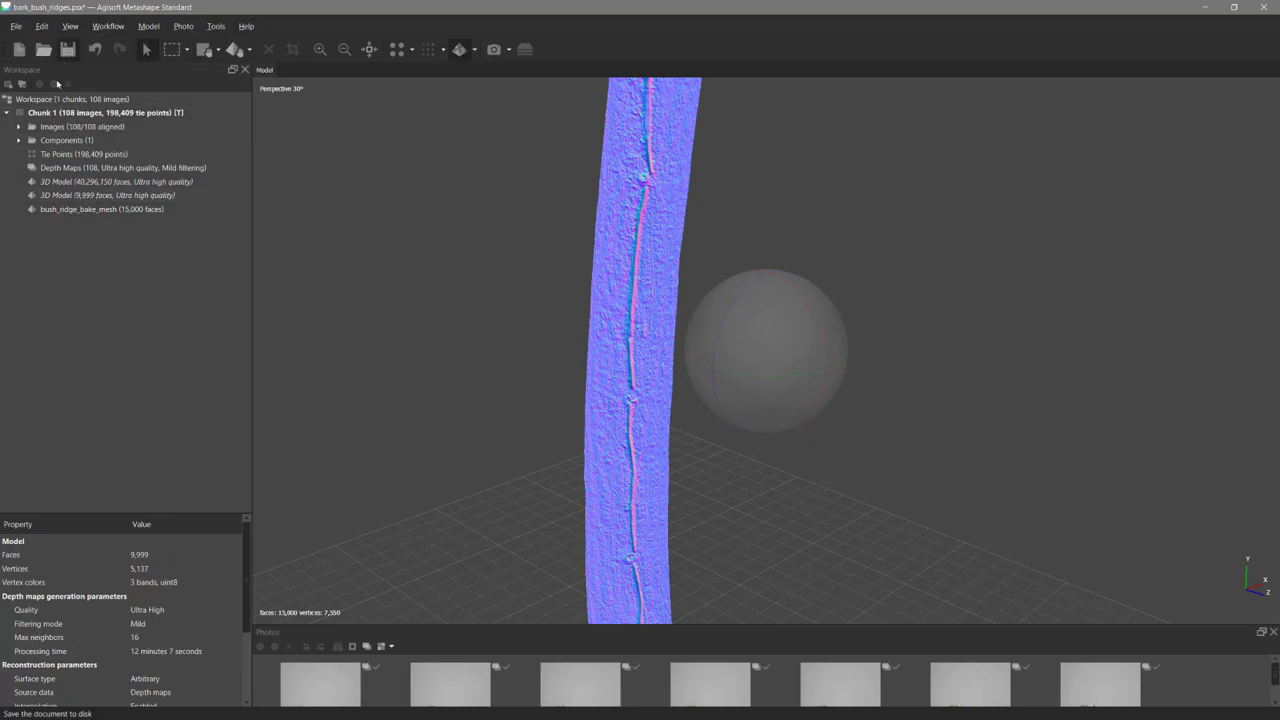
# Export the diffuse map texture as a PNG, replacing bark_bush_ridges_color.png in the CGT348_2023_bush_ridges folder.
pyautogui.click(16, 29)
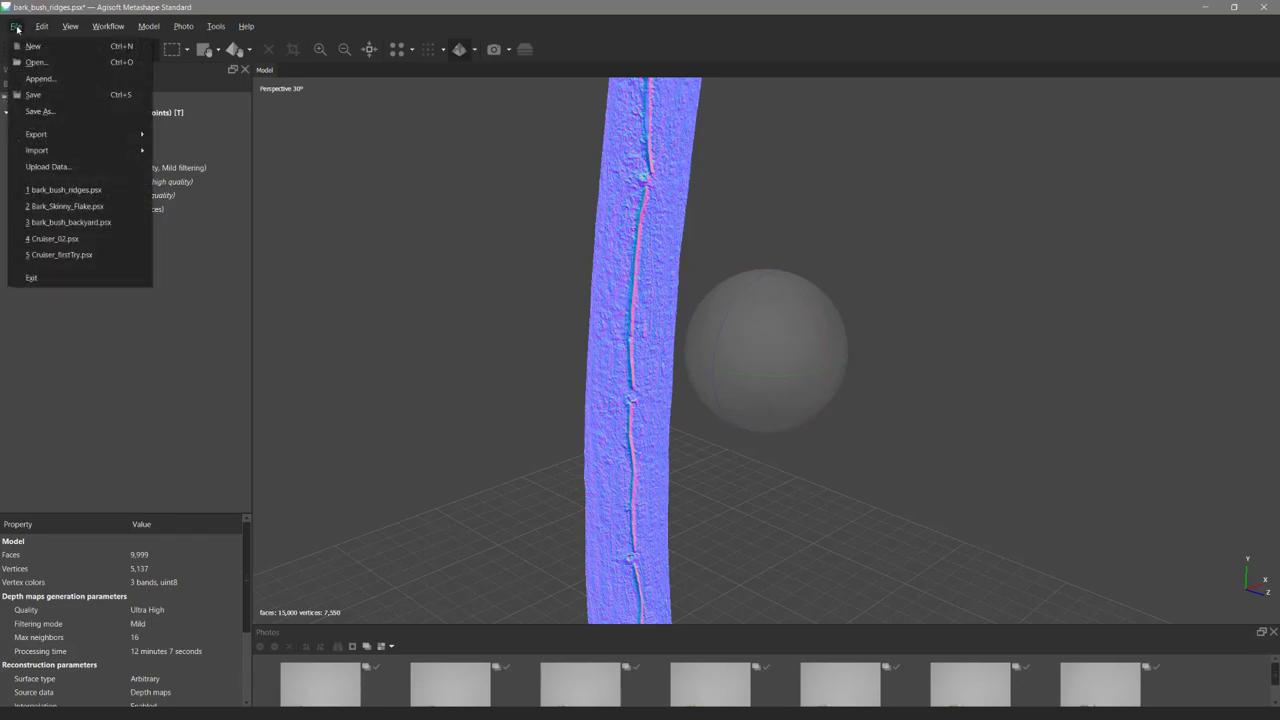
pyautogui.moveTo(63, 134)
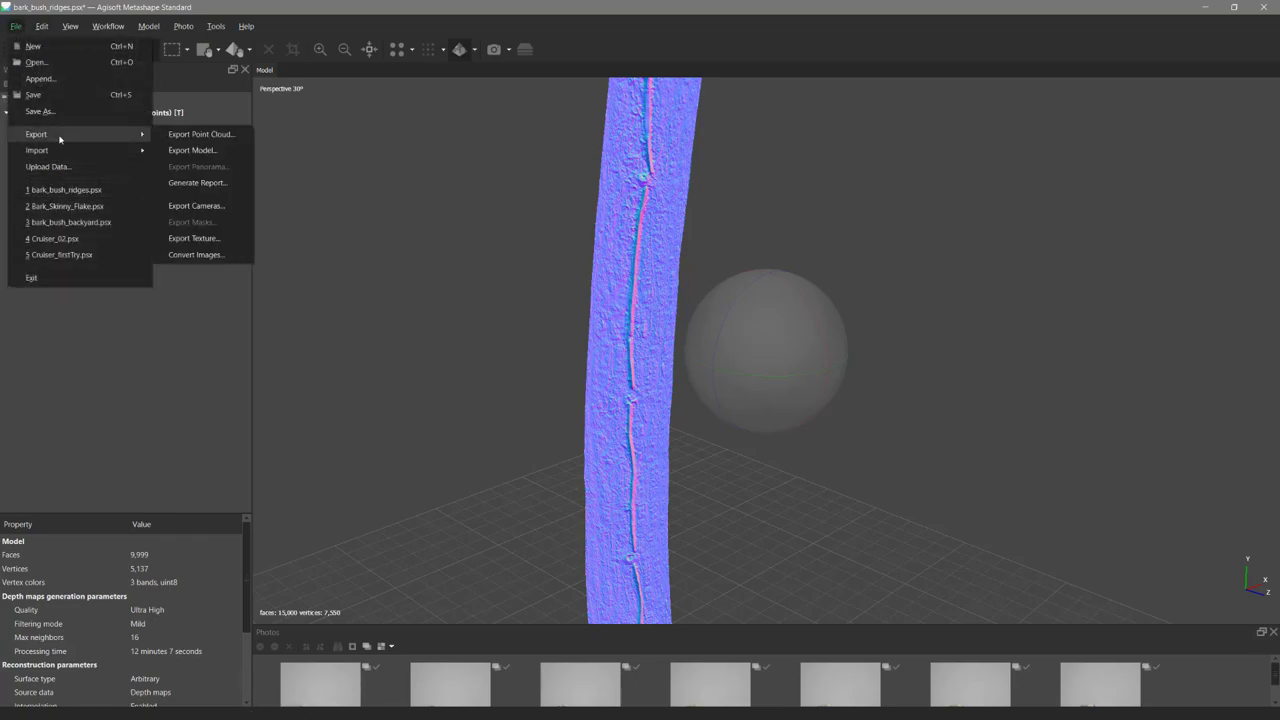
pyautogui.click(207, 237)
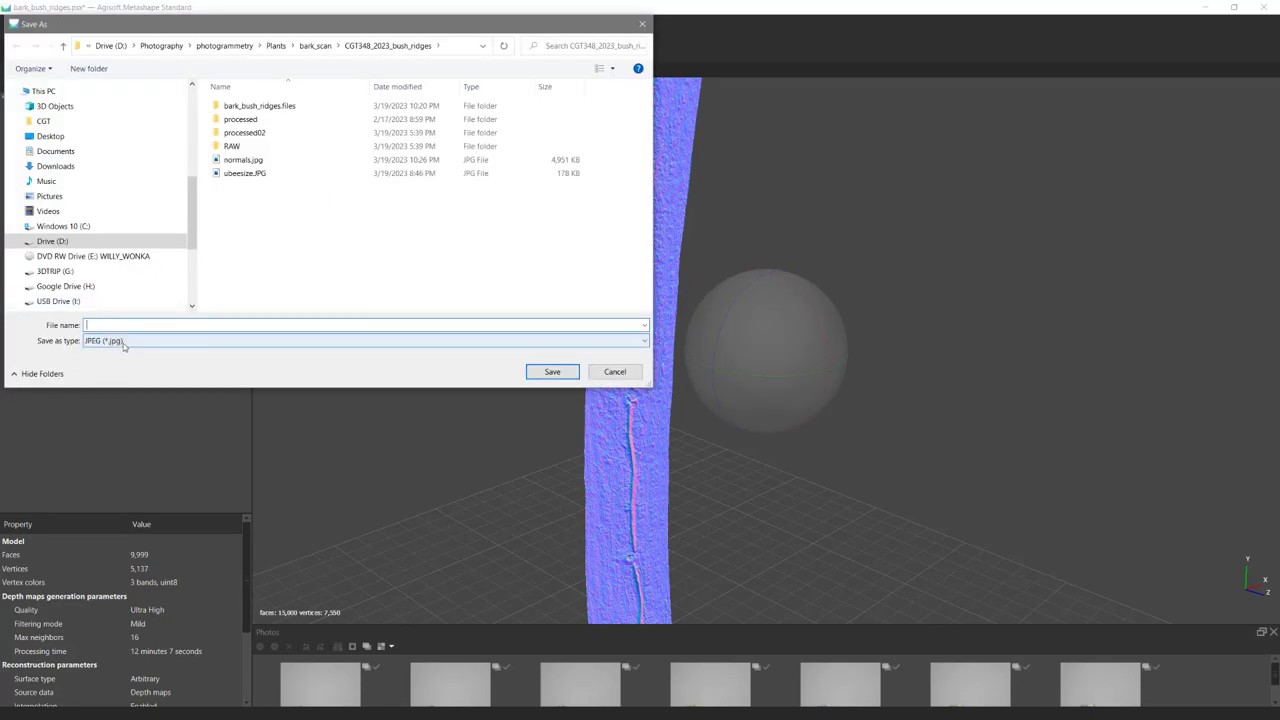
pyautogui.click(123, 343)
pyautogui.click(115, 375)
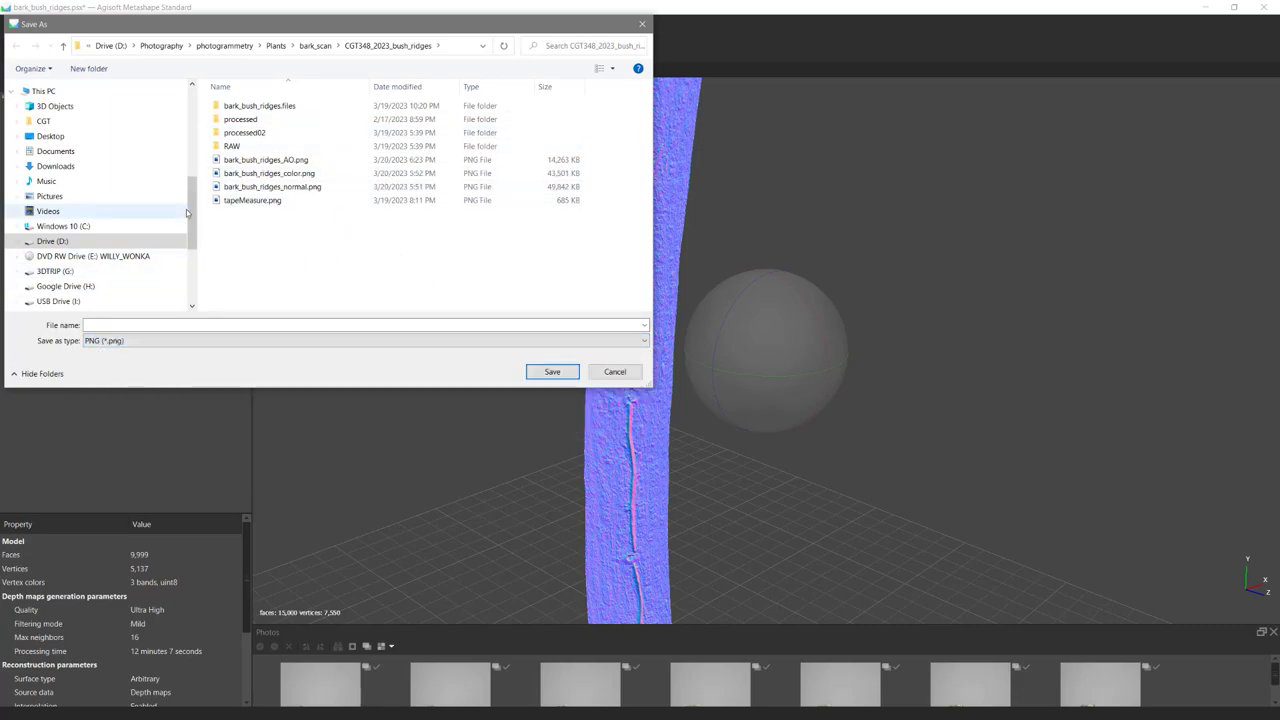
pyautogui.click(277, 176)
pyautogui.click(545, 373)
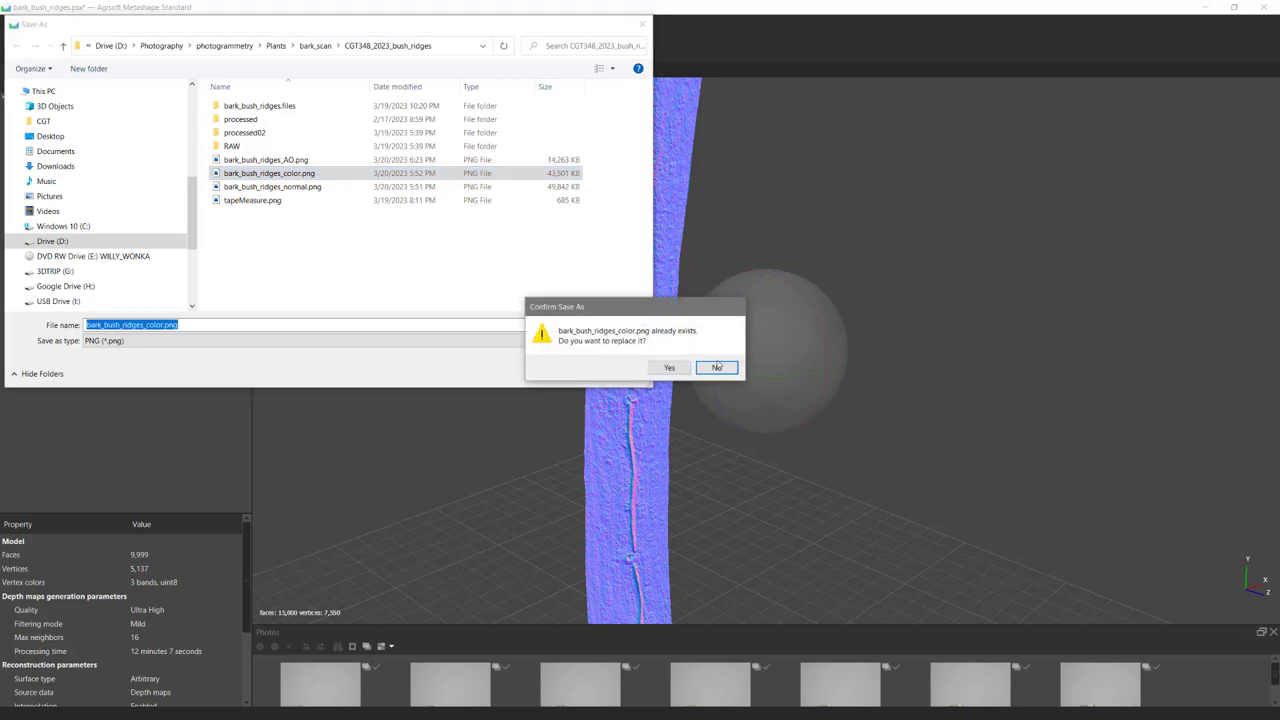
pyautogui.click(669, 368)
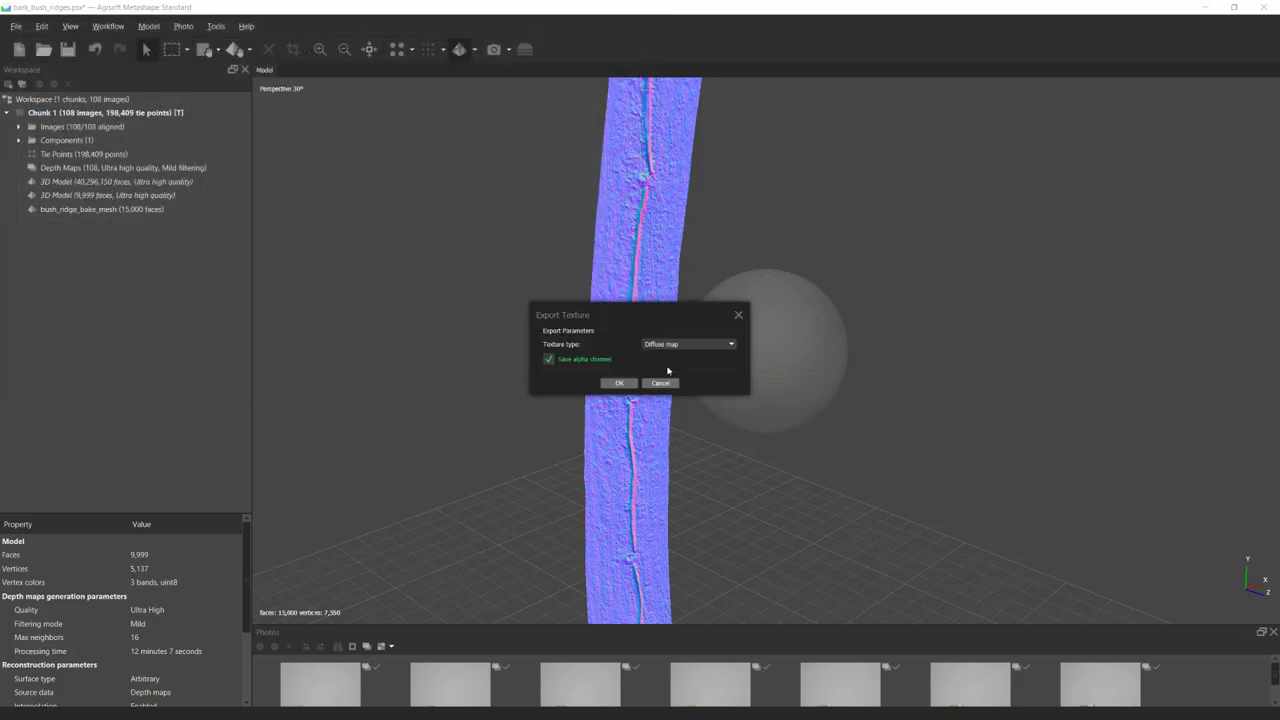
pyautogui.click(549, 359)
pyautogui.click(618, 384)
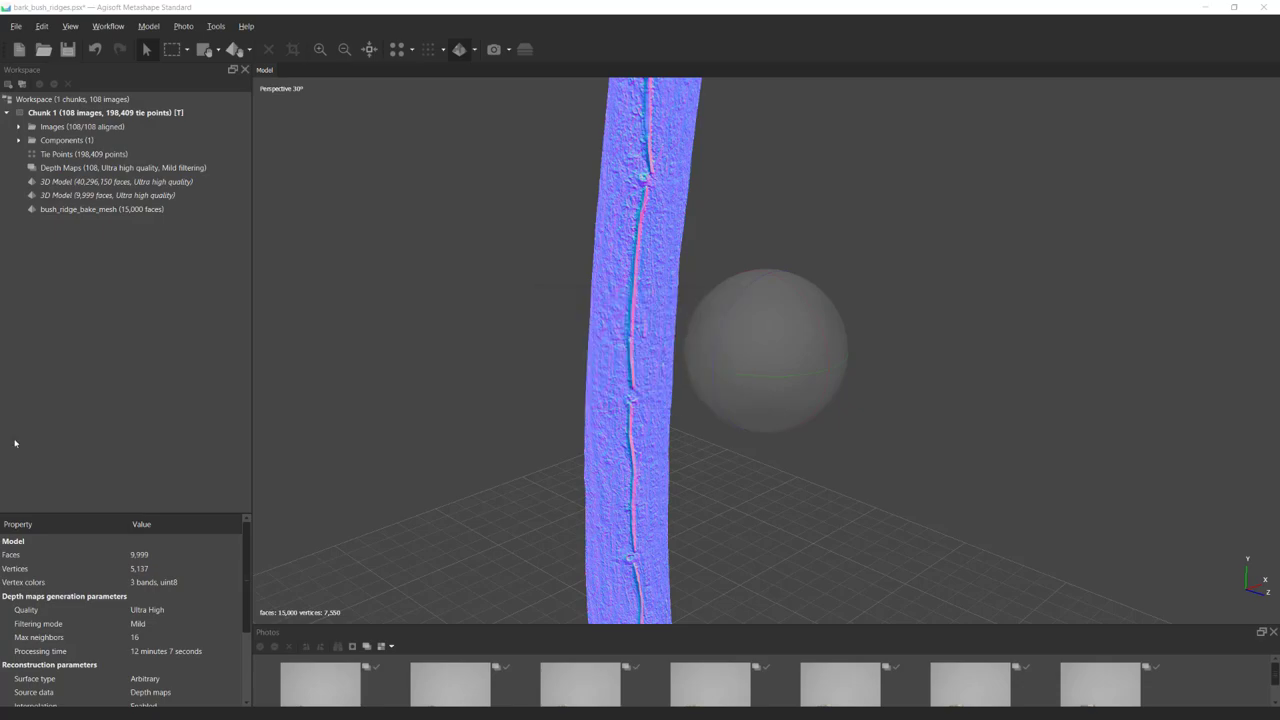
# Export the displacement map texture as a TIFF with alpha channel, replacing bark_bush_ridges_displacement.tif in the same folder.
pyautogui.click(16, 26)
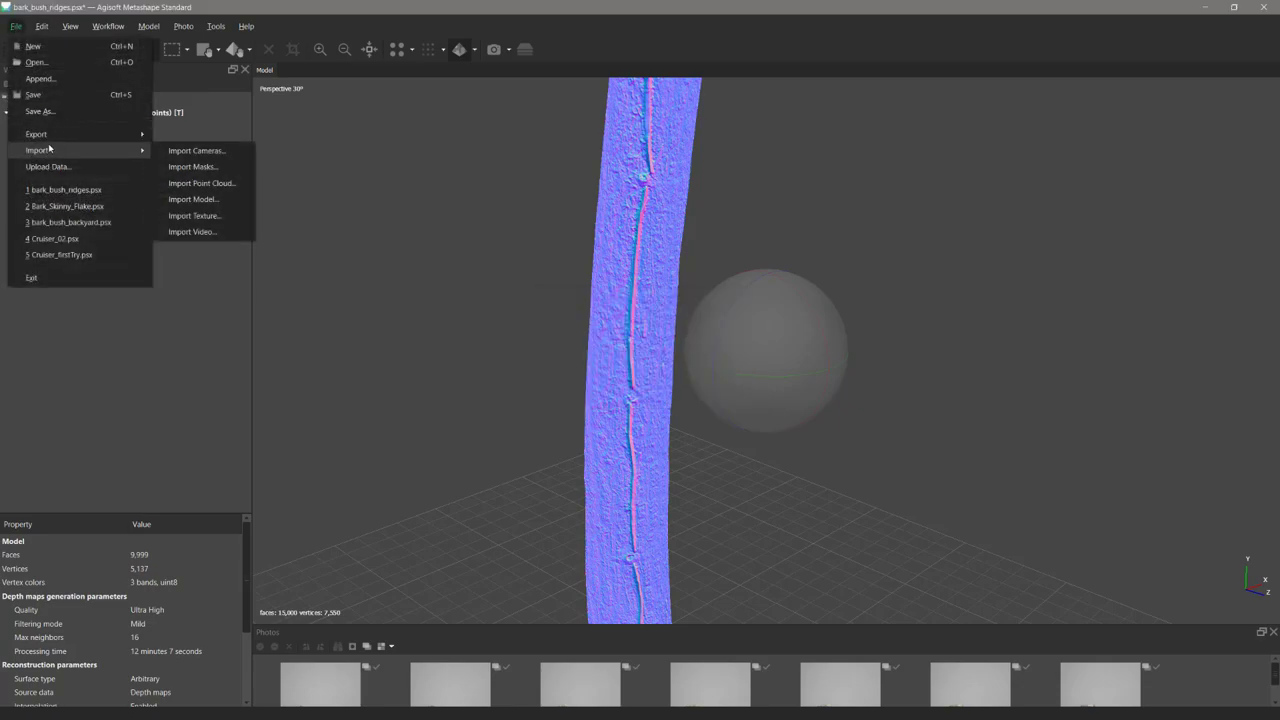
pyautogui.moveTo(121, 139)
pyautogui.click(210, 238)
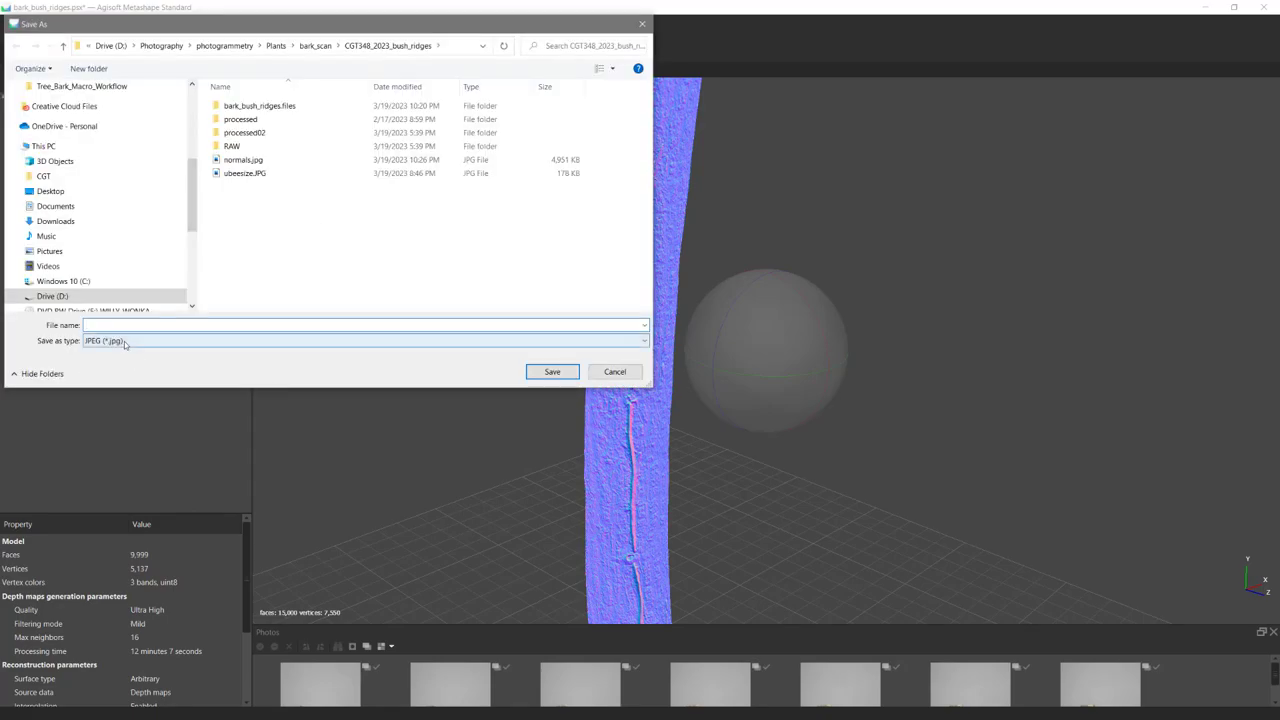
pyautogui.click(130, 341)
pyautogui.click(113, 398)
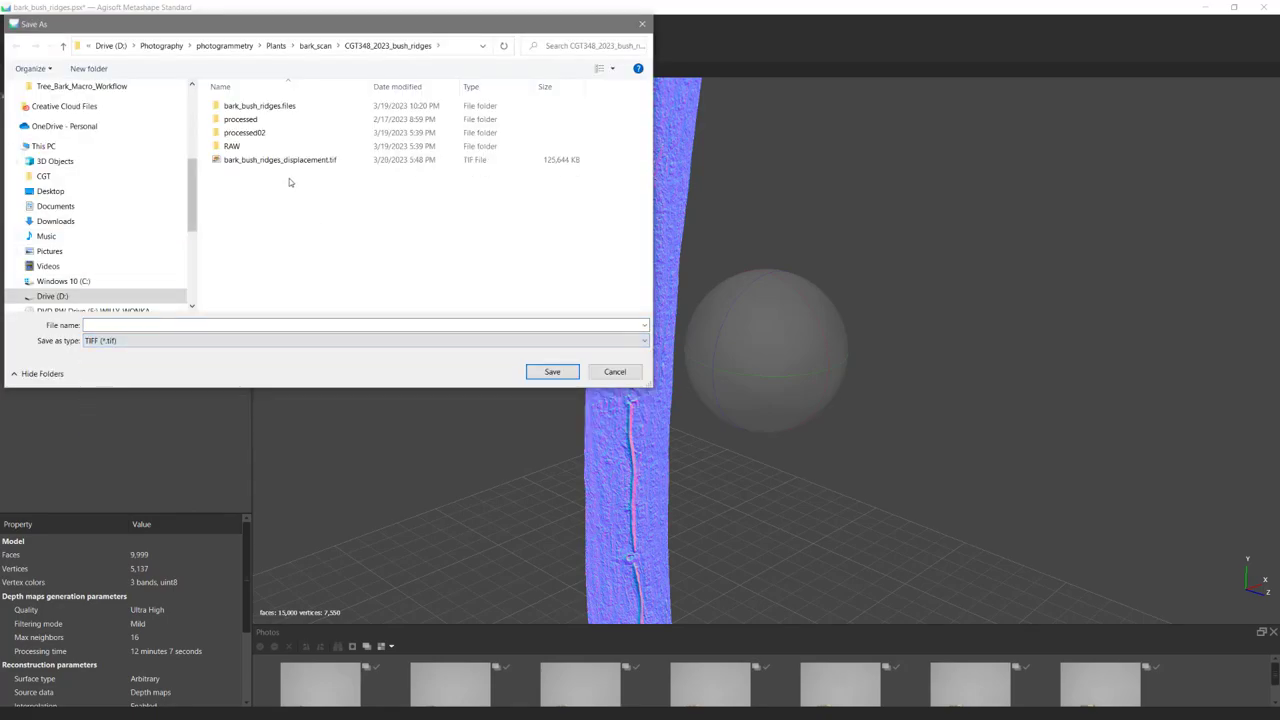
pyautogui.click(287, 162)
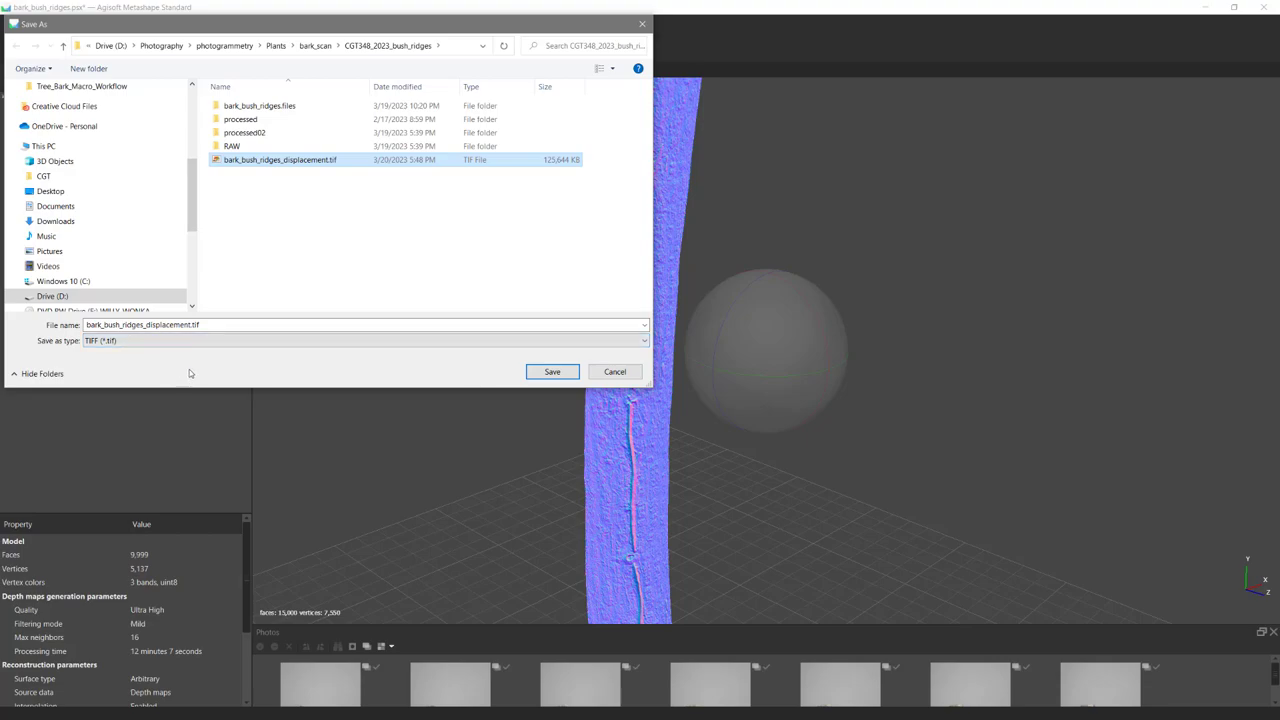
pyautogui.click(554, 375)
pyautogui.click(678, 370)
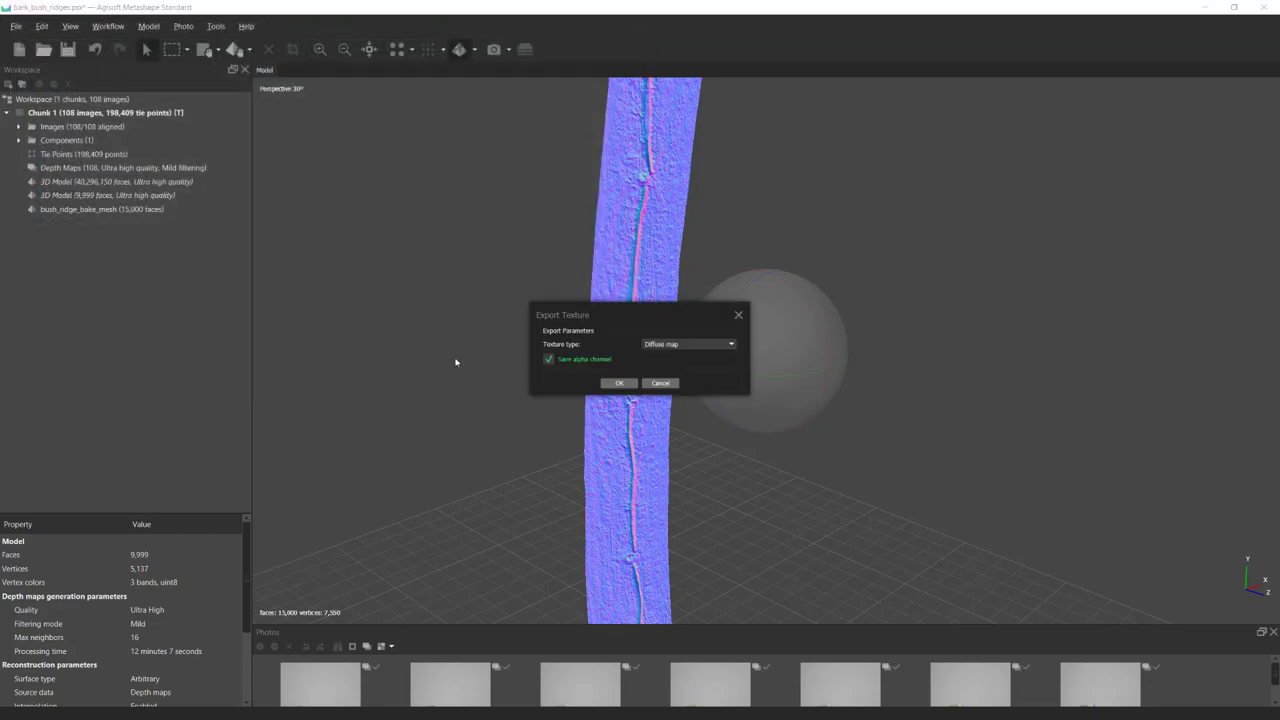
pyautogui.click(664, 345)
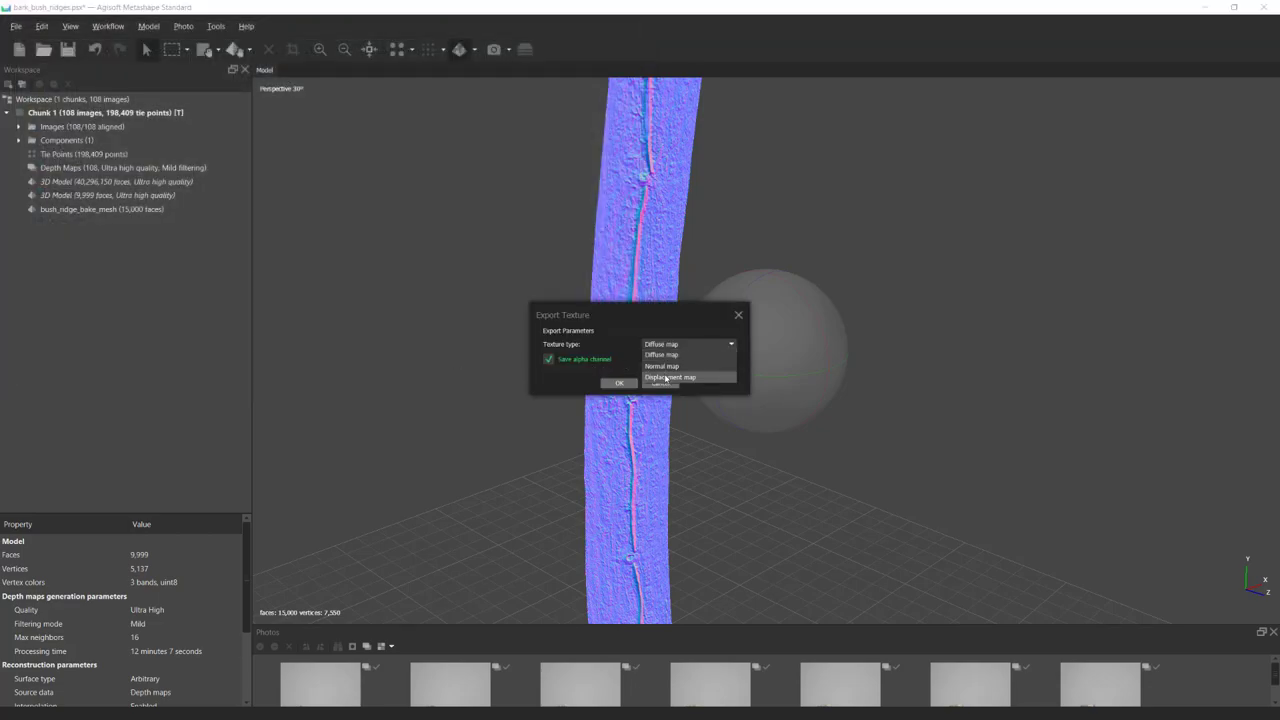
pyautogui.click(665, 377)
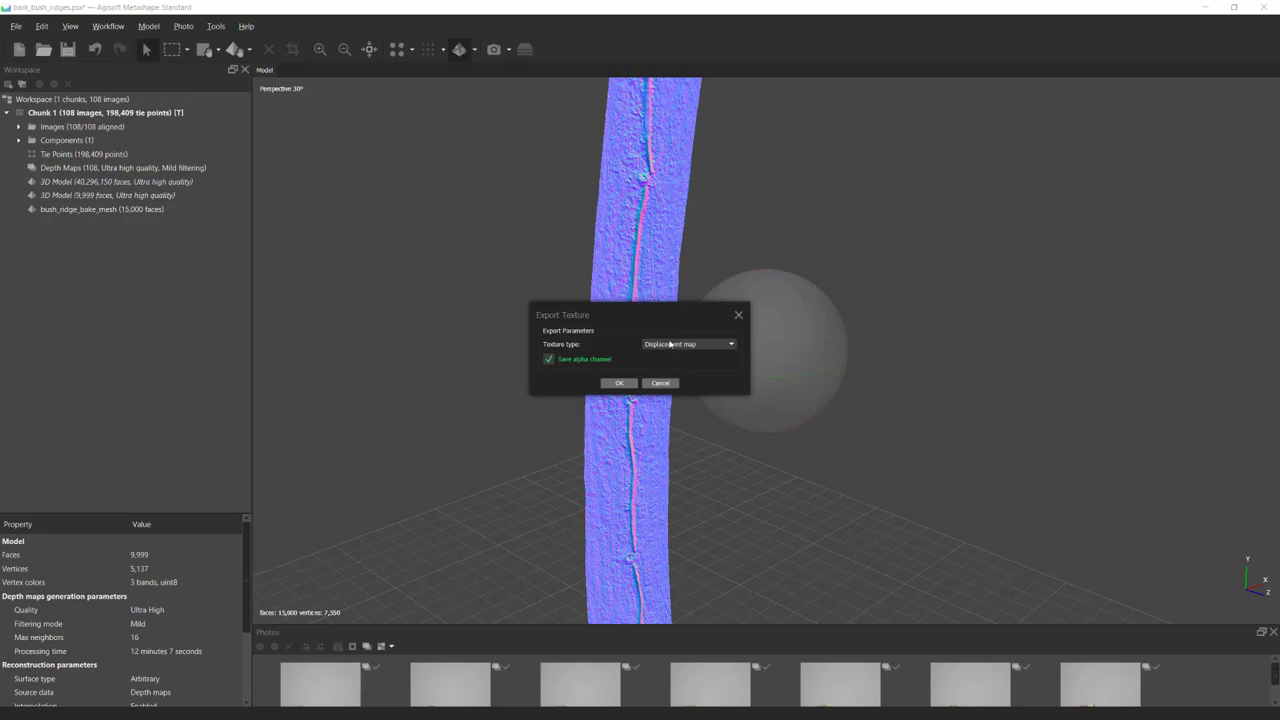
pyautogui.click(614, 384)
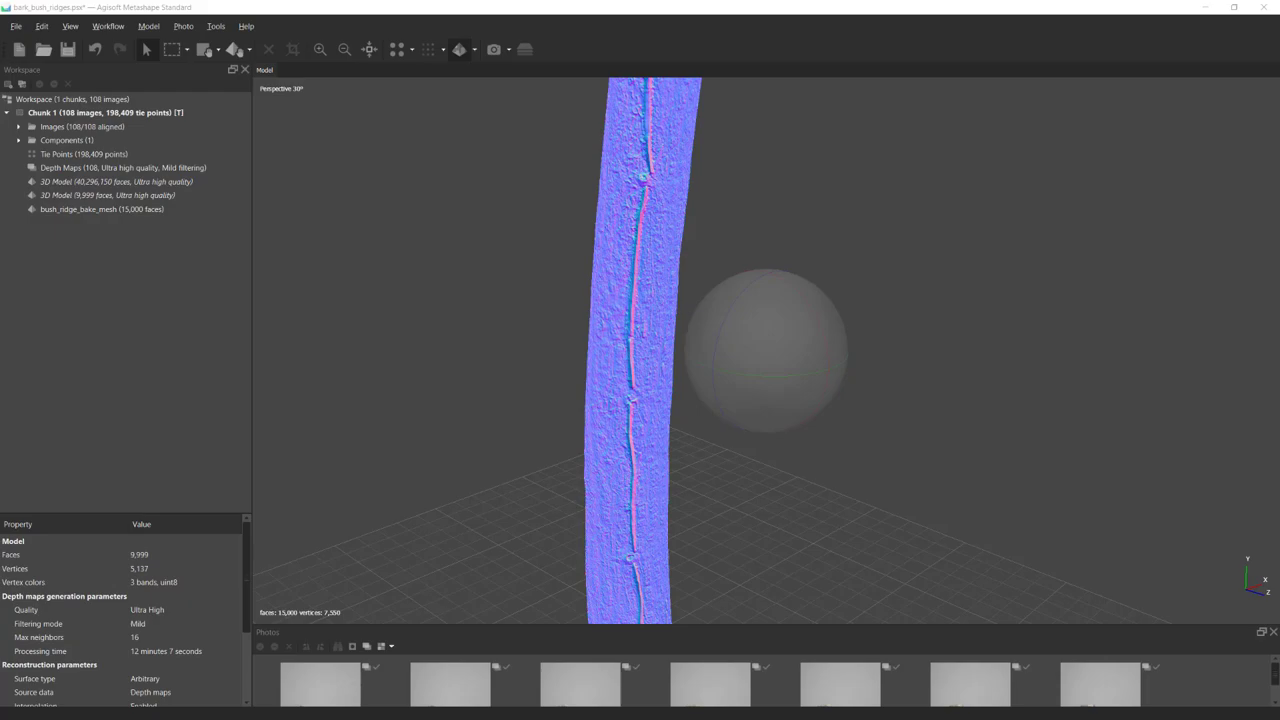
# Export the normal map texture as a PNG with alpha channel, replacing bark_bush_ridges_normal.png.
pyautogui.click(16, 26)
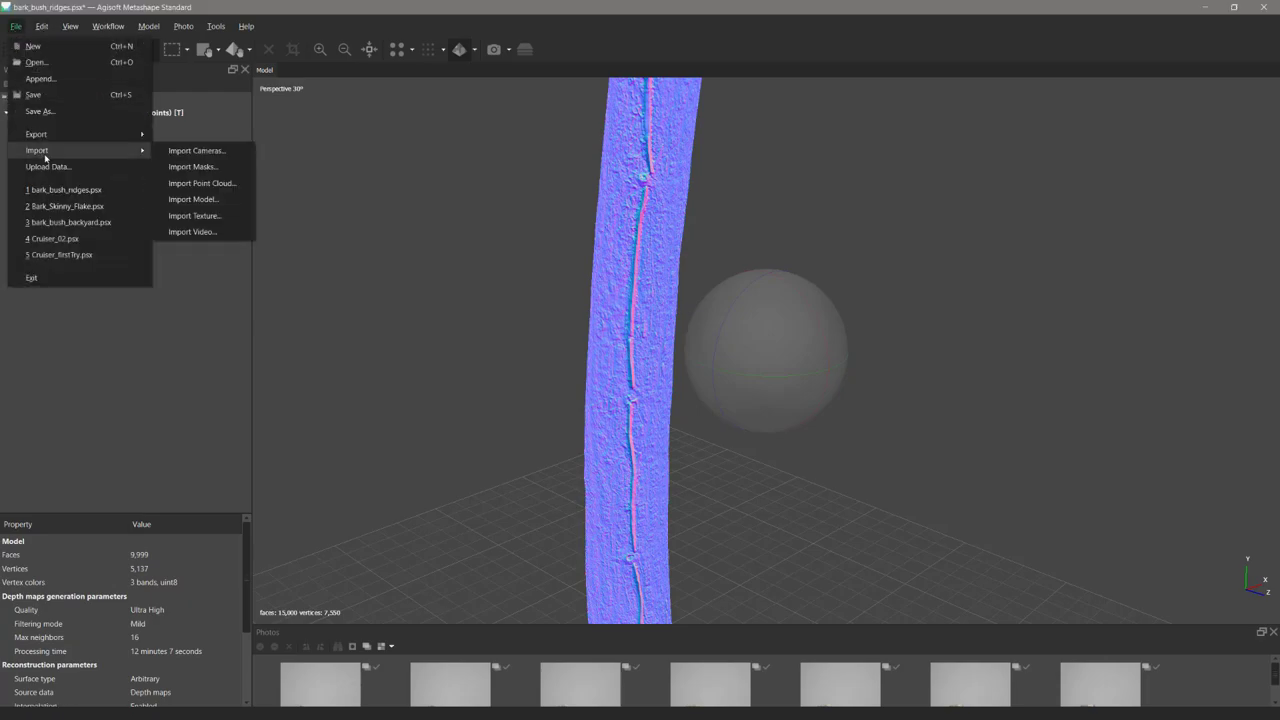
pyautogui.click(200, 237)
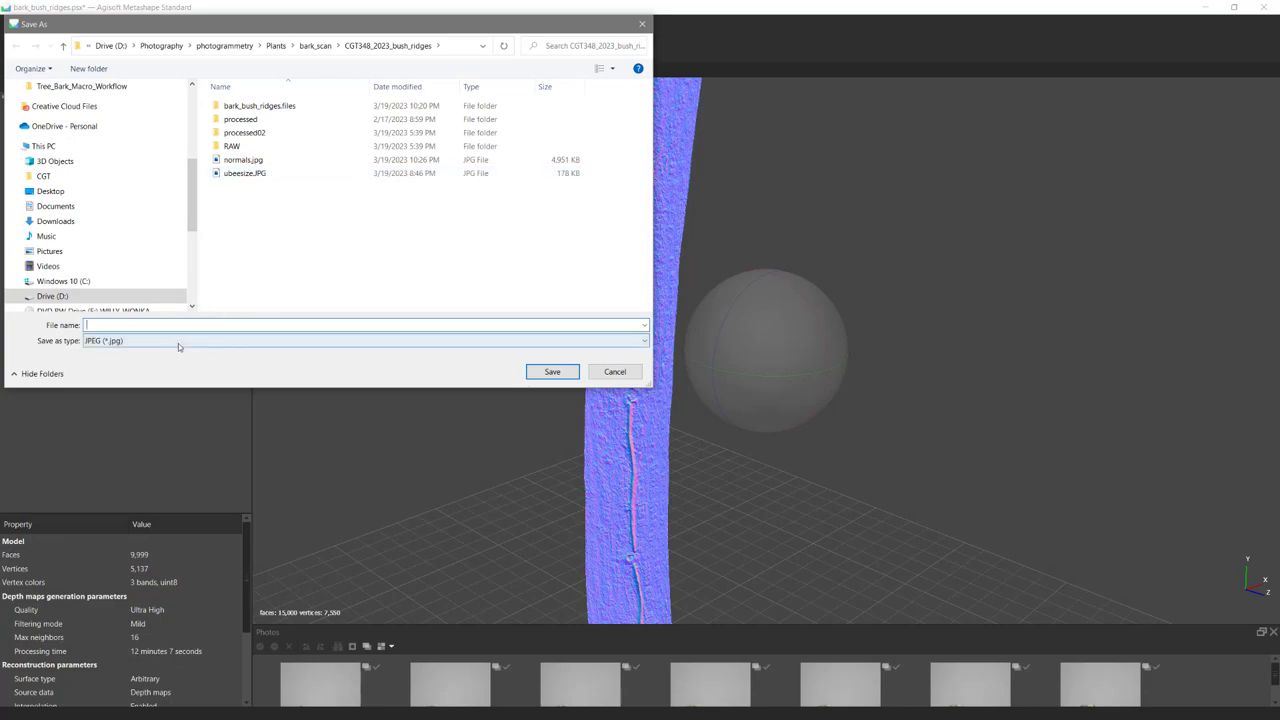
pyautogui.click(150, 341)
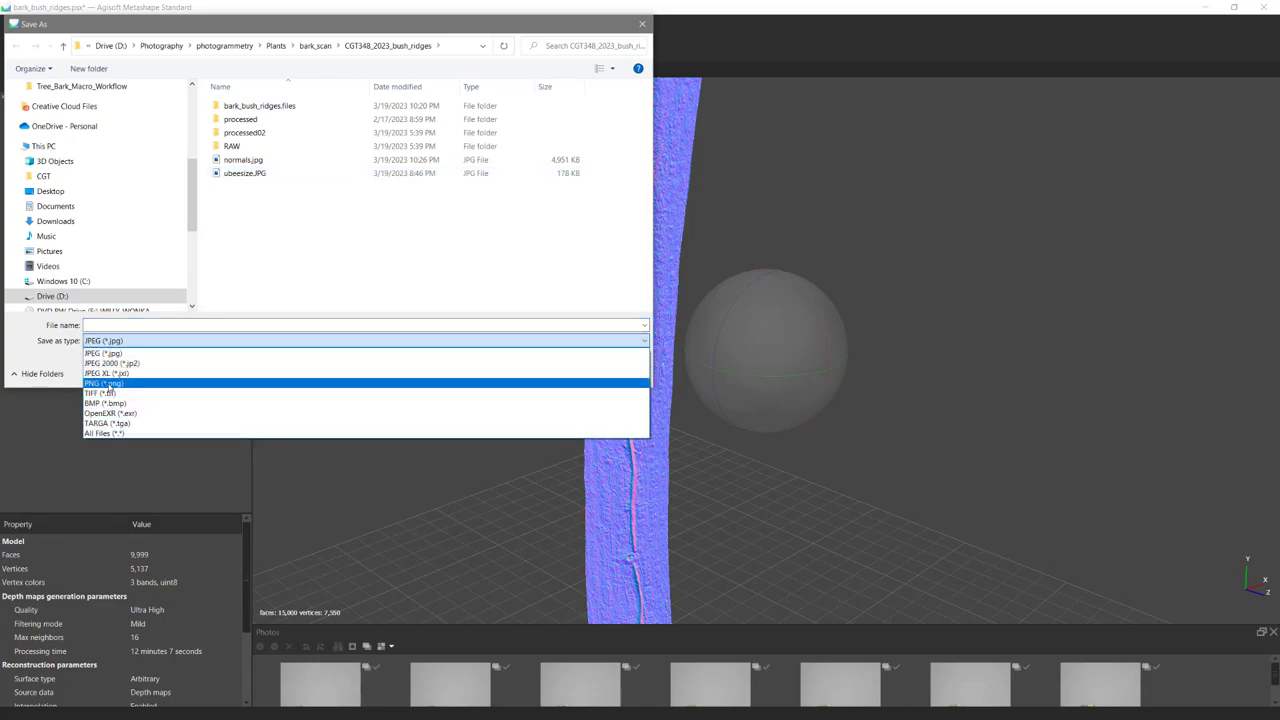
pyautogui.click(120, 370)
pyautogui.click(268, 187)
pyautogui.click(552, 371)
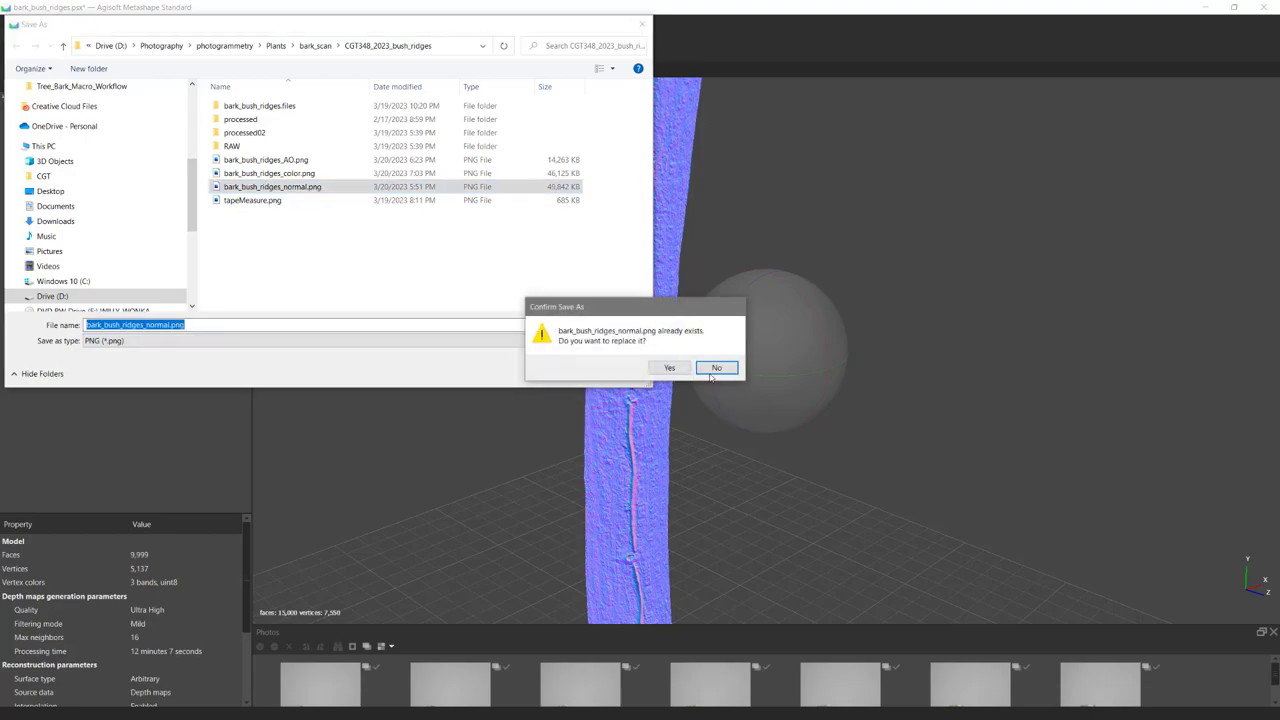
pyautogui.click(672, 374)
pyautogui.click(672, 344)
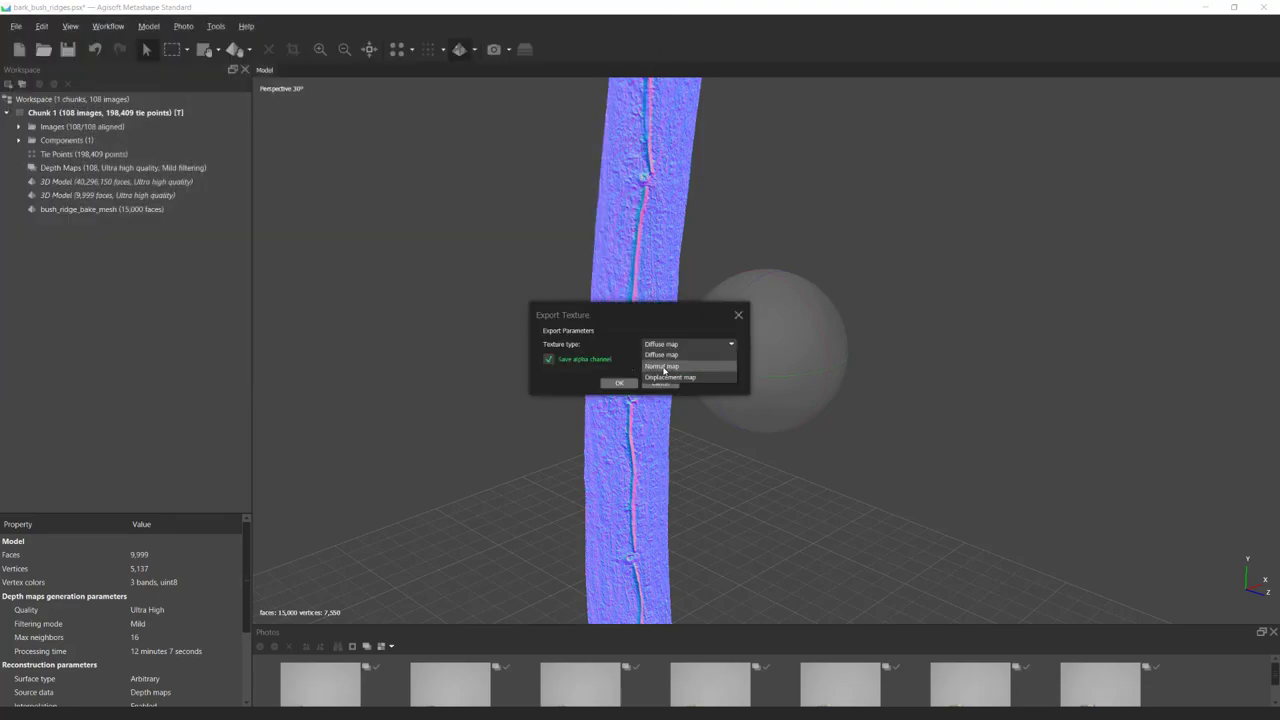
pyautogui.click(664, 366)
pyautogui.click(614, 386)
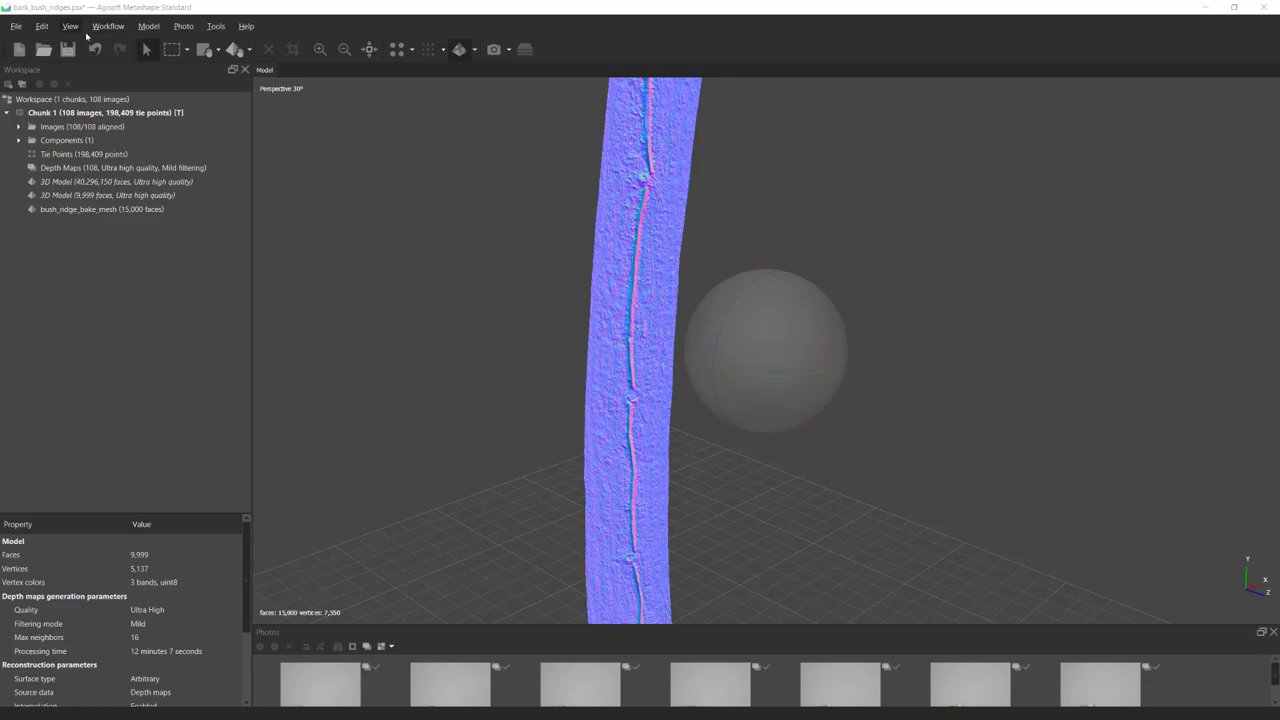
# Build an 8192 occlusion map from the 40,296,150-face 3D model with Keep uv mapping, and minimize the processing window.
pyautogui.click(108, 26)
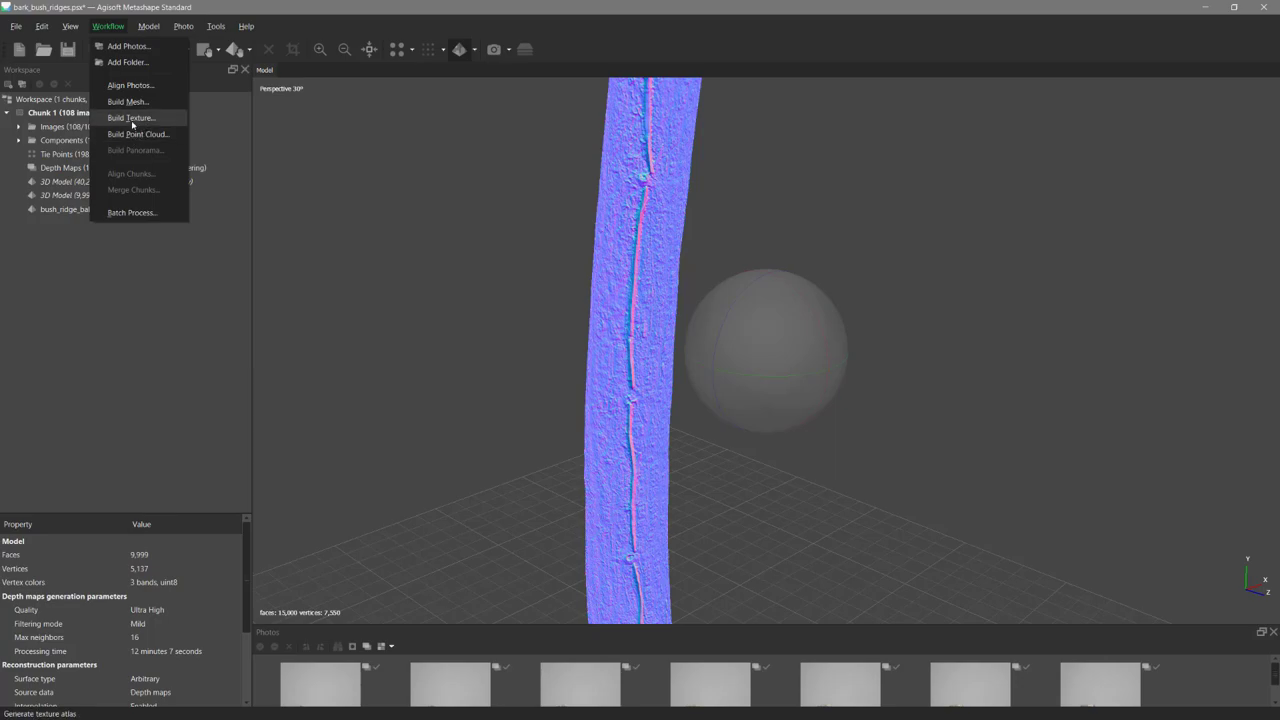
pyautogui.click(133, 121)
pyautogui.click(669, 289)
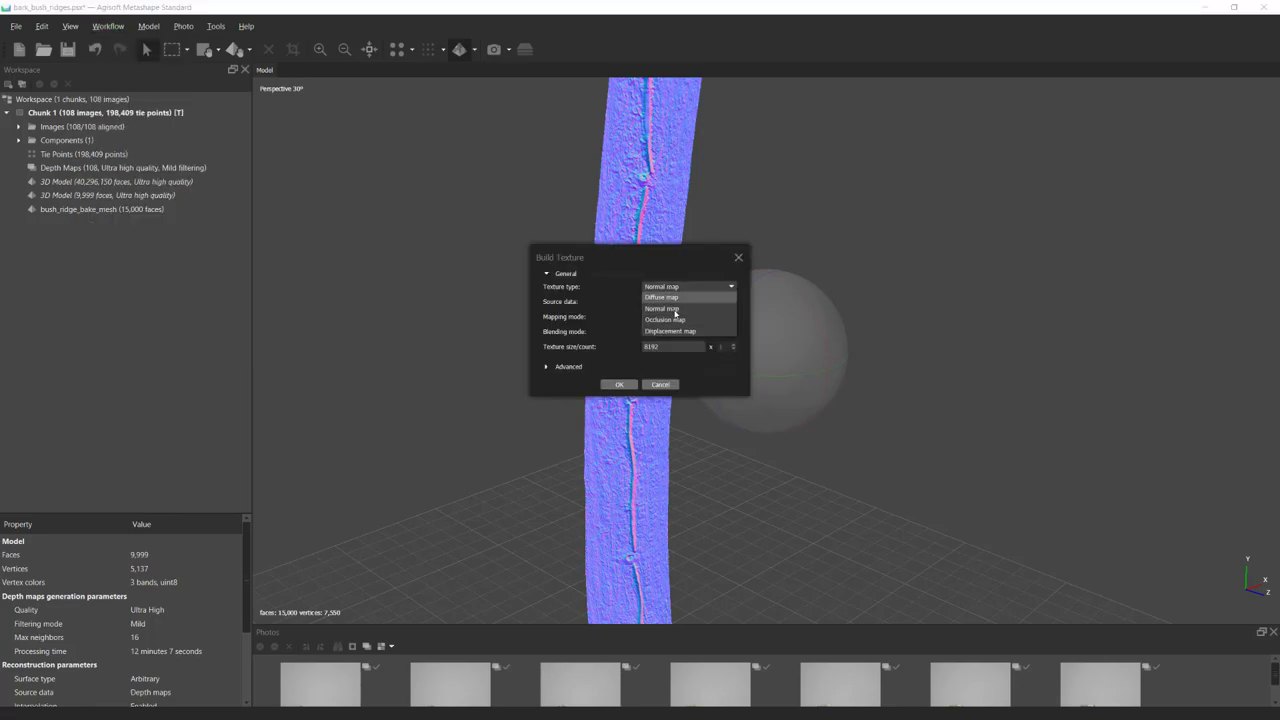
pyautogui.click(670, 321)
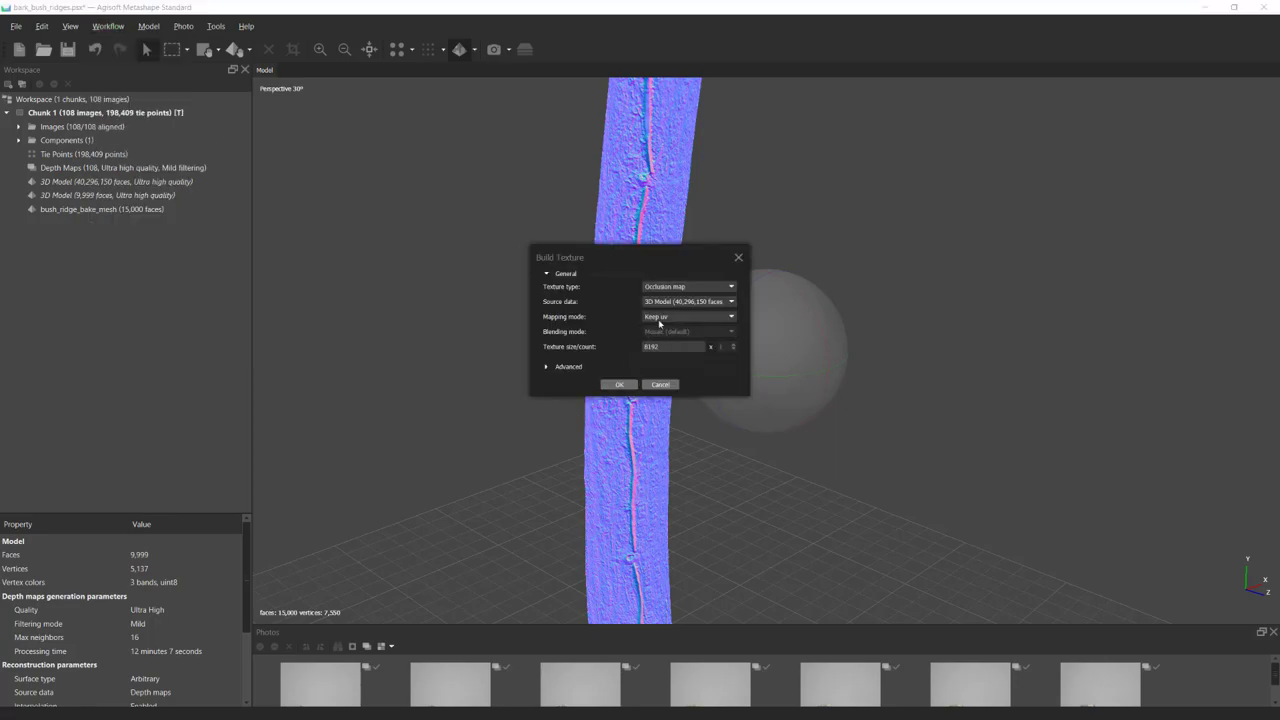
pyautogui.click(618, 385)
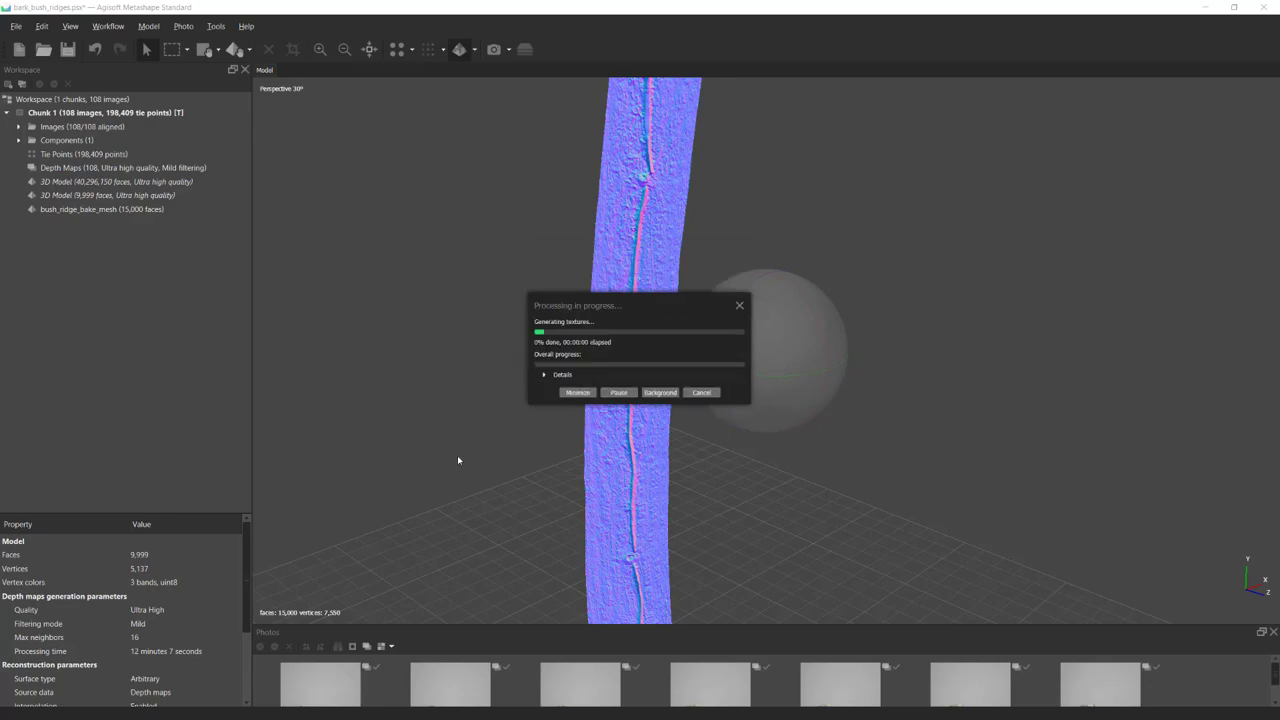
pyautogui.click(578, 392)
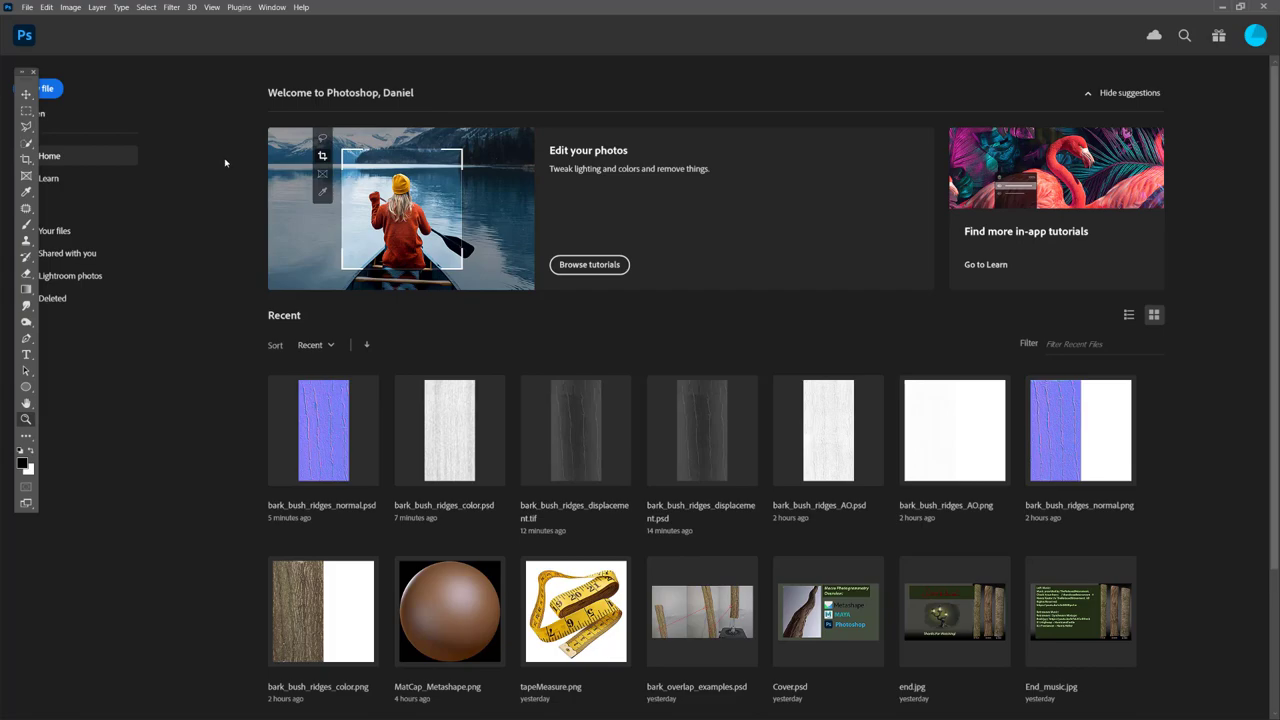
# In Photoshop, open the AO, color, displacement and normal bark textures together from the original_tex_export folder.
pyautogui.hotkey('ctrl', 'o')
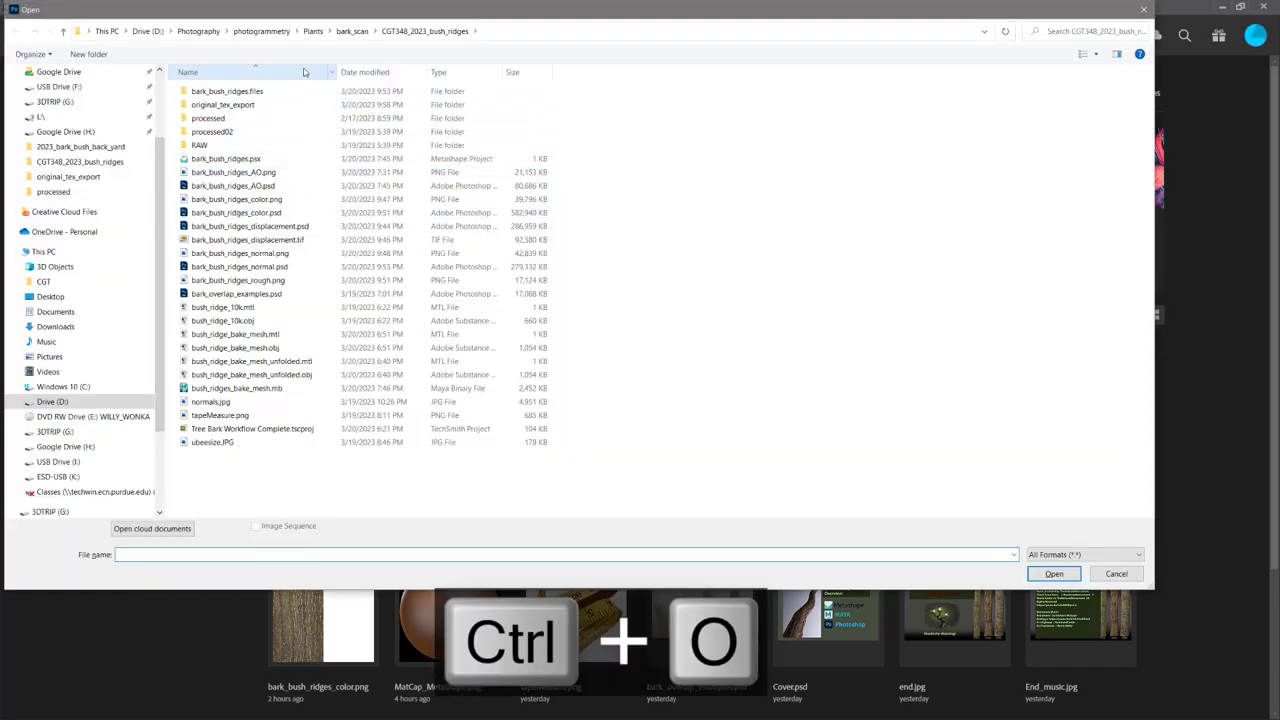
pyautogui.doubleClick(224, 104)
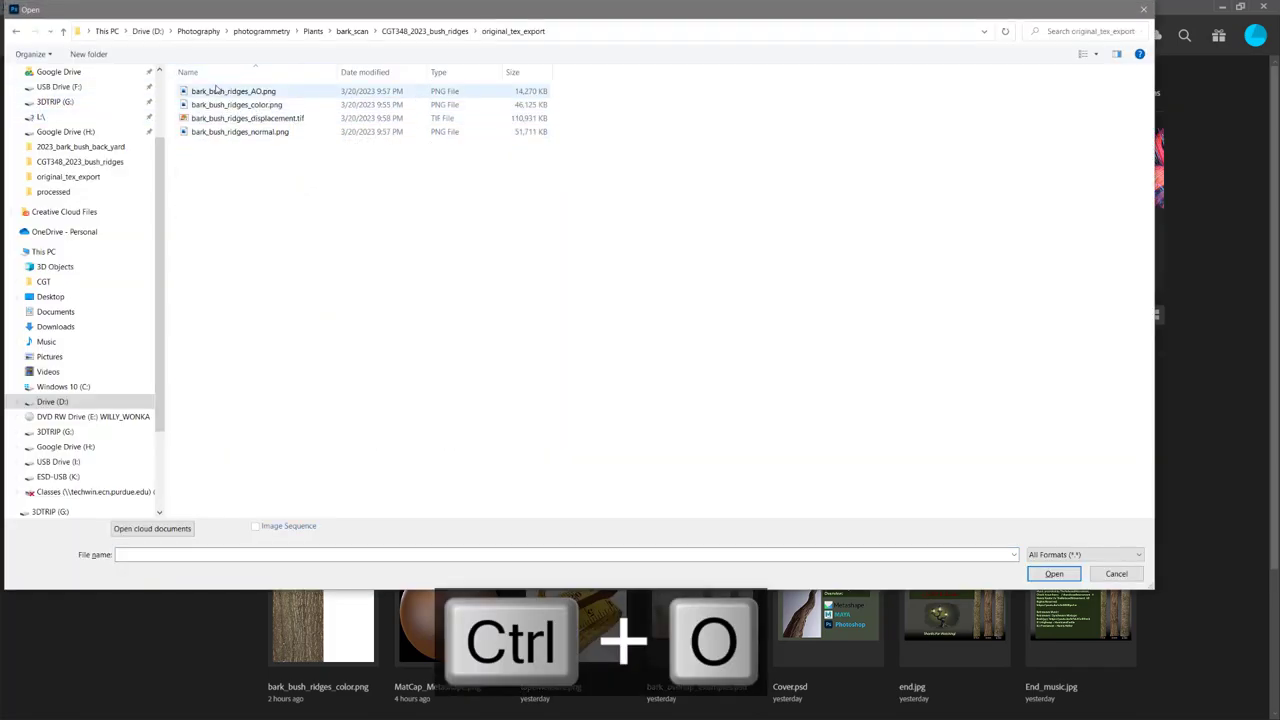
pyautogui.click(258, 92)
pyautogui.keyDown('shift'); pyautogui.click(260, 134); pyautogui.keyUp('shift')
pyautogui.click(1051, 574)
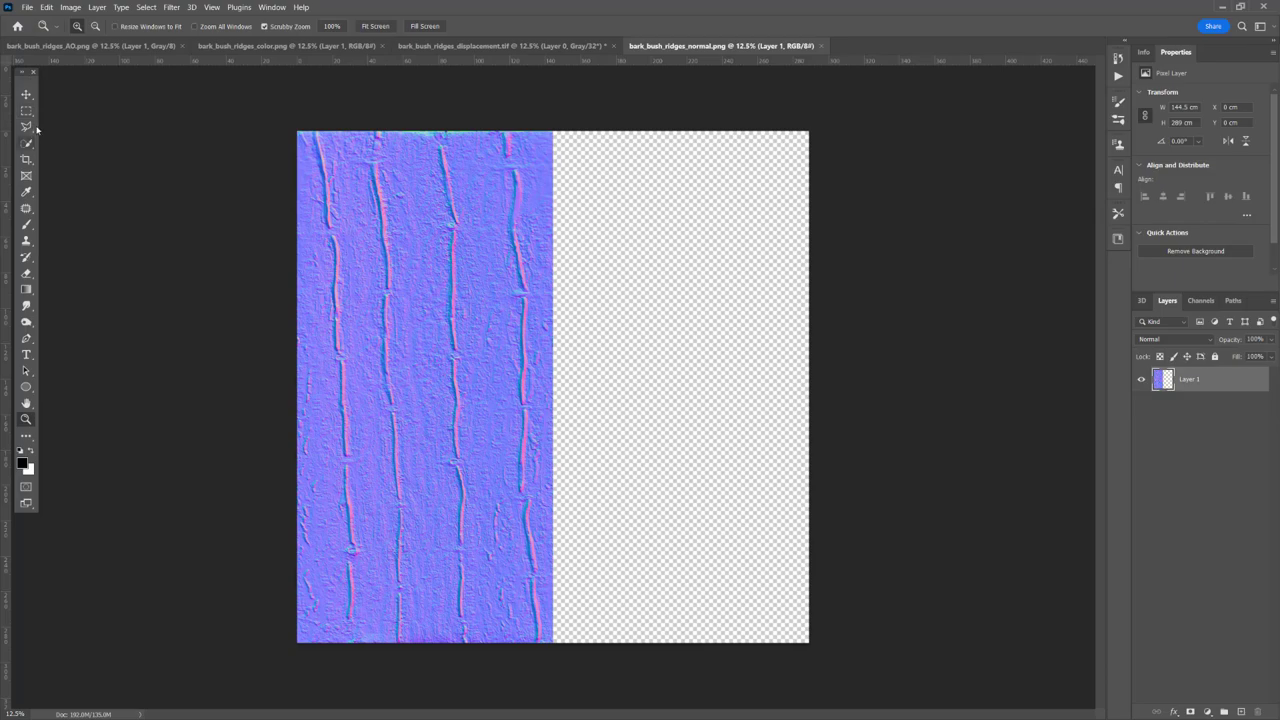
# Crop the normal map to its textured left half, removing the transparent area with snapping on, and check the image's pixel dimensions.
pyautogui.click(27, 161)
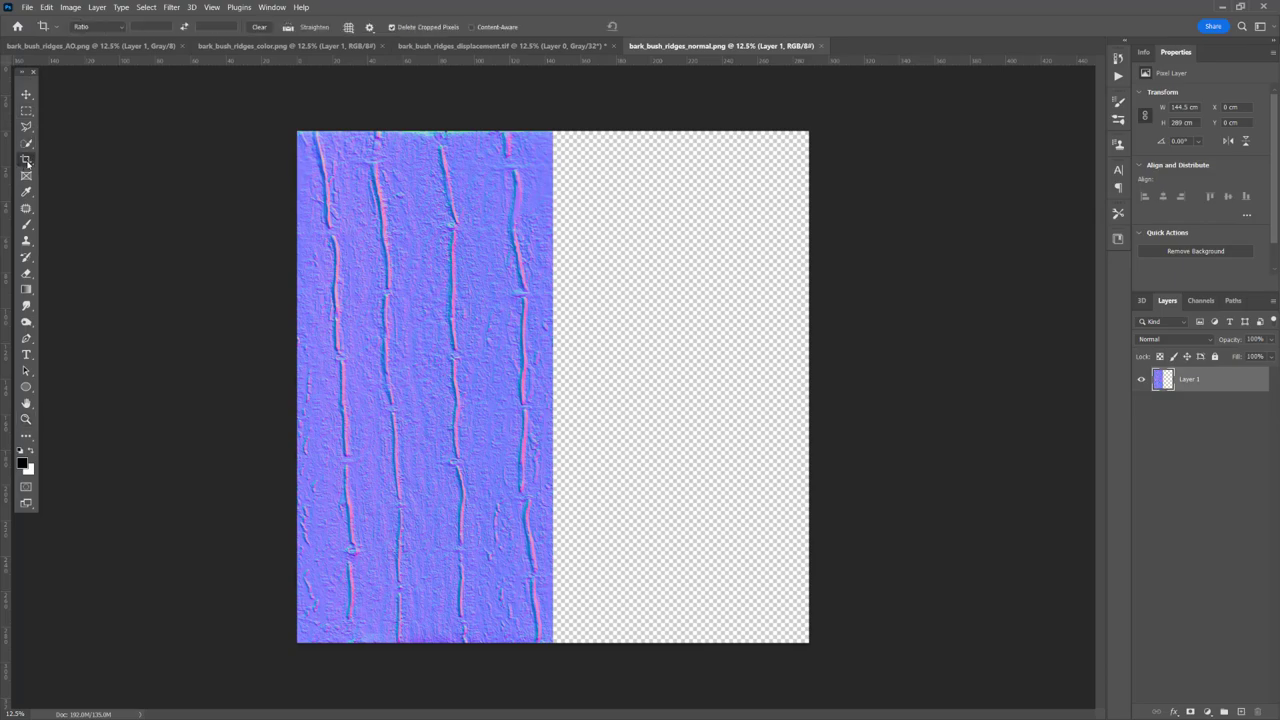
pyautogui.moveTo(287, 121)
pyautogui.mouseDown()
pyautogui.moveTo(428, 386)
pyautogui.moveTo(530, 668)
pyautogui.moveTo(568, 682)
pyautogui.moveTo(563, 713)
pyautogui.mouseUp()
pyautogui.moveTo(562, 386); pyautogui.dragTo(552, 385)
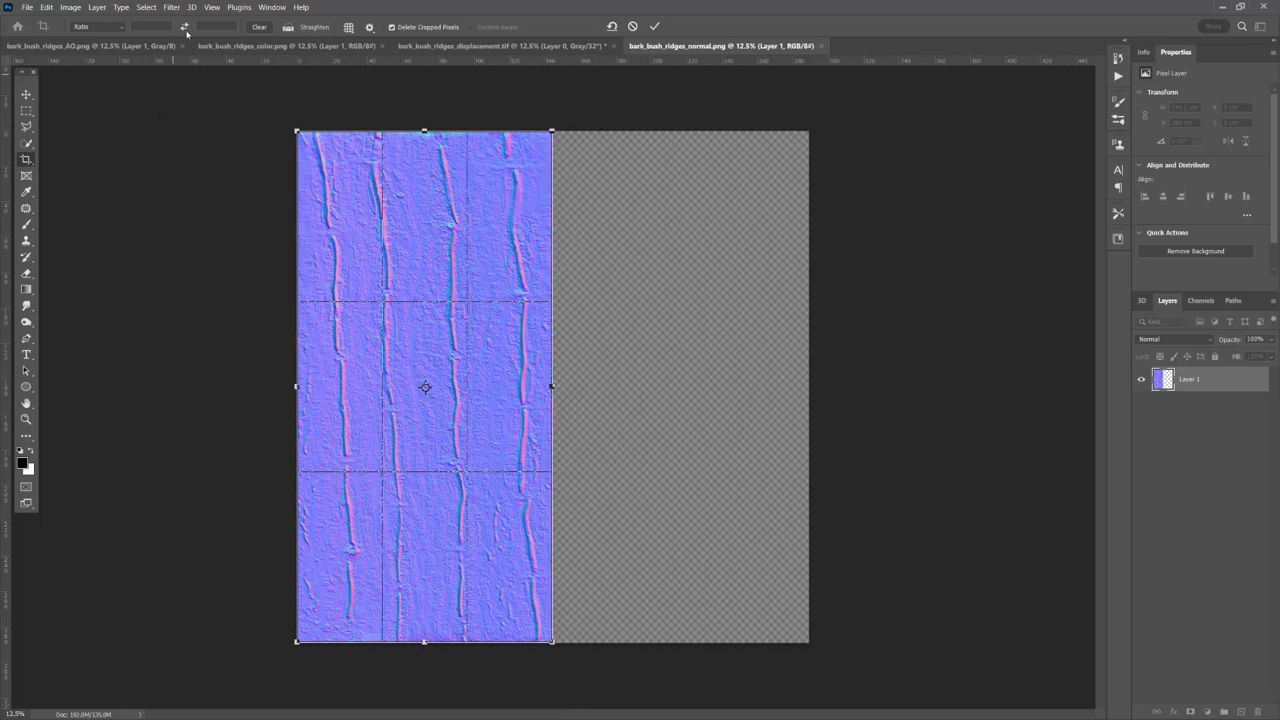
pyautogui.click(212, 7)
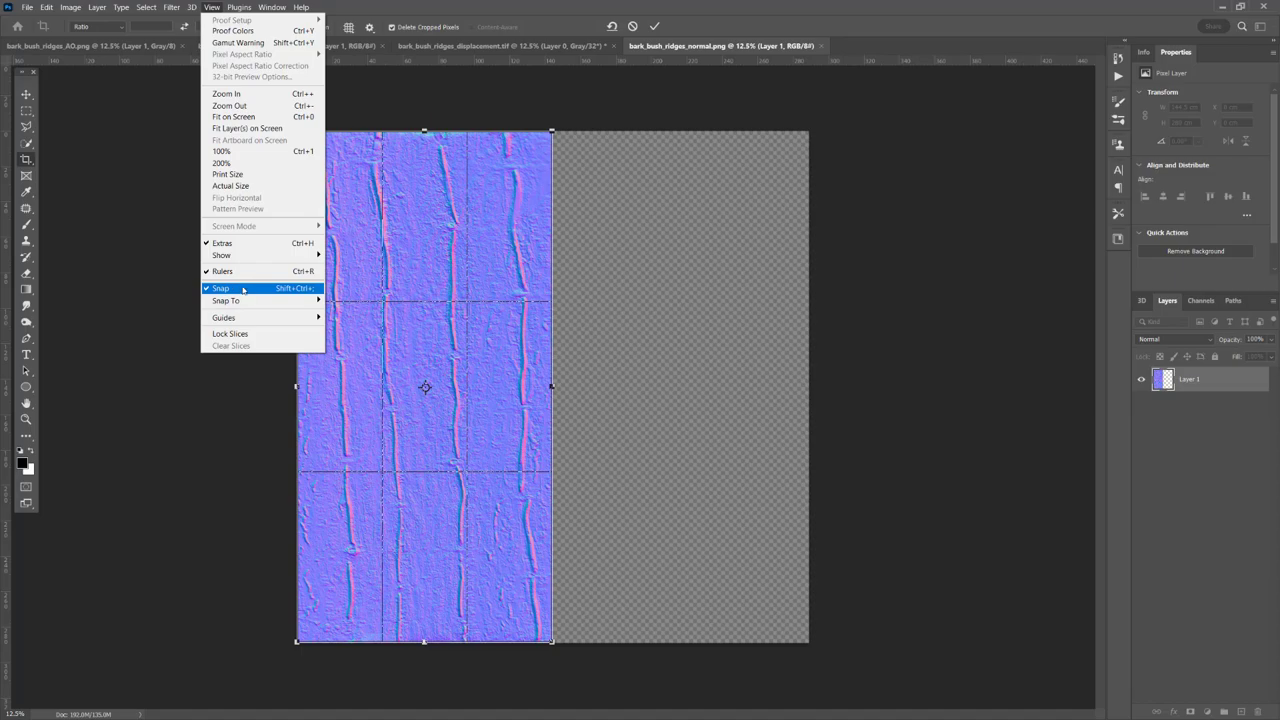
pyautogui.click(655, 27)
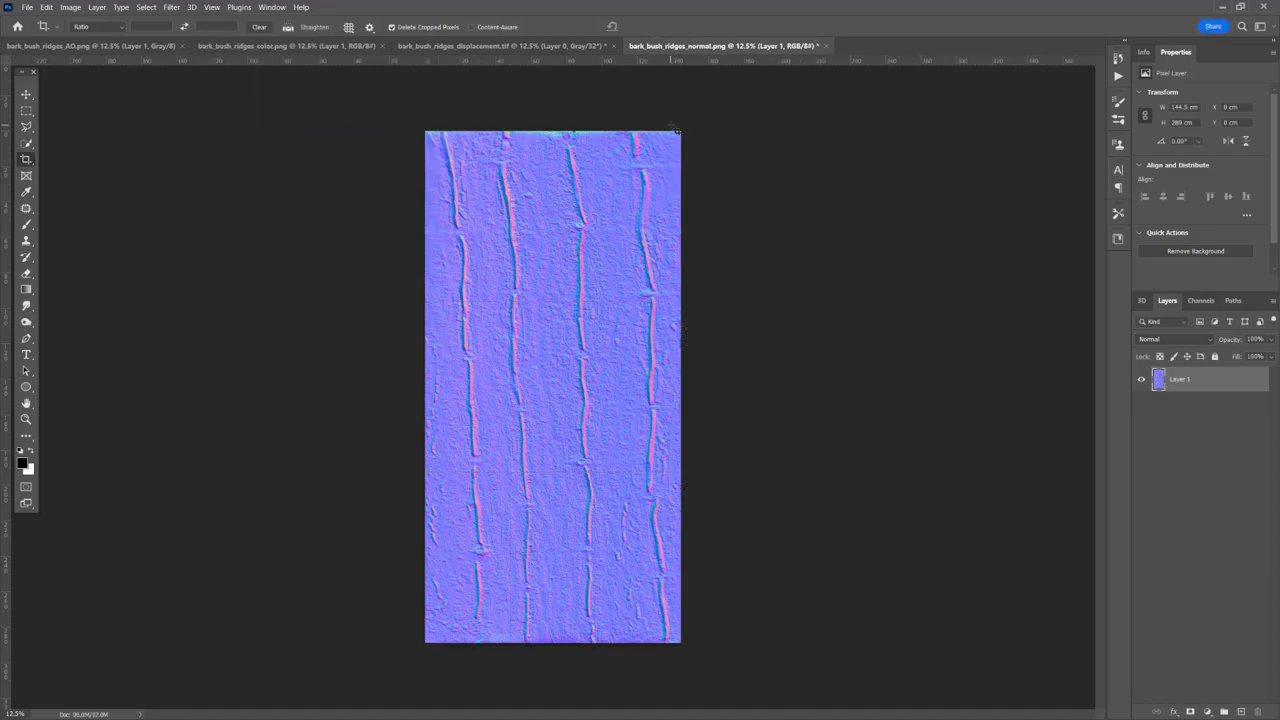
pyautogui.hotkey('ctrl', 'alt', 'i')
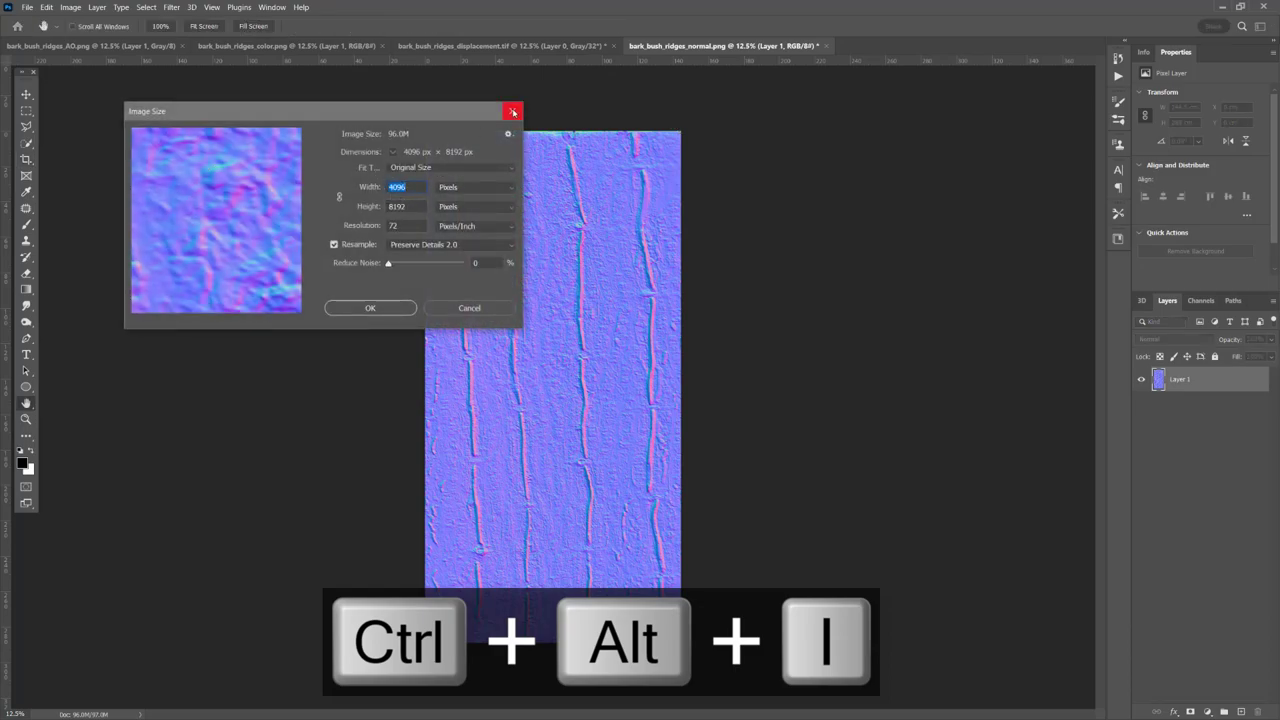
pyautogui.click(512, 112)
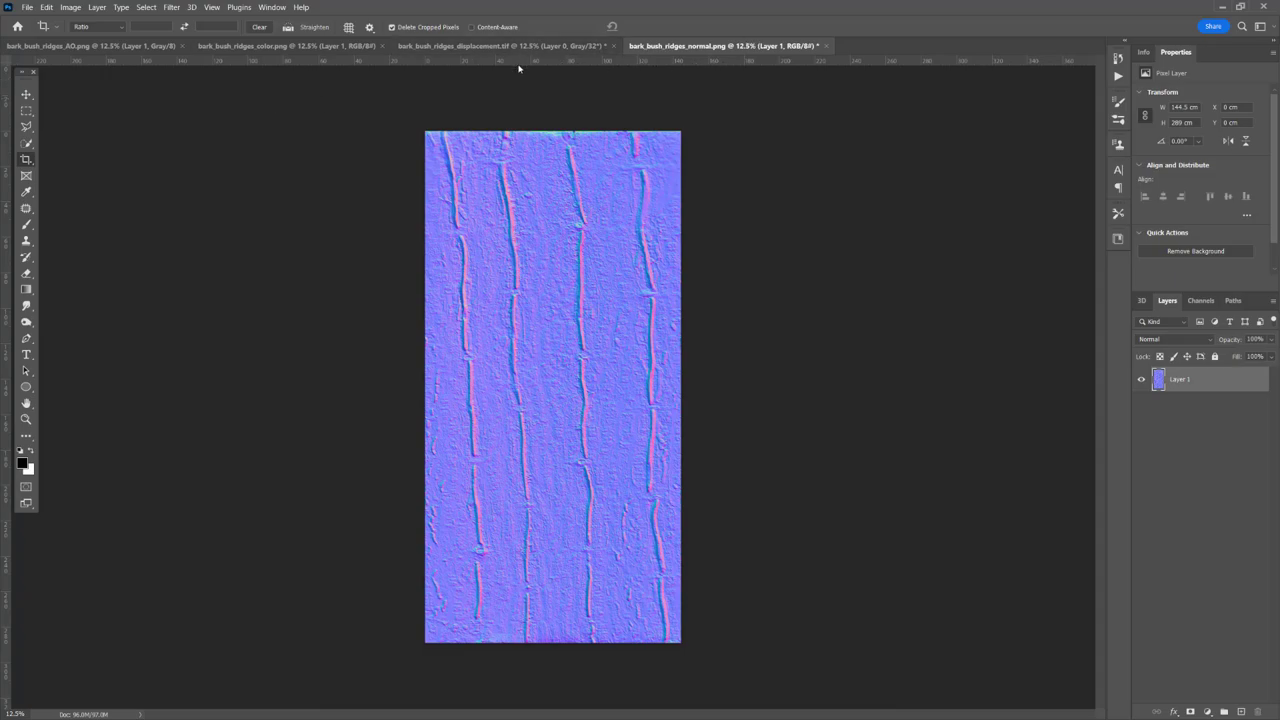
# Crop the displacement map to its textured left half, removing the transparent area, and check its pixel dimensions.
pyautogui.click(565, 45)
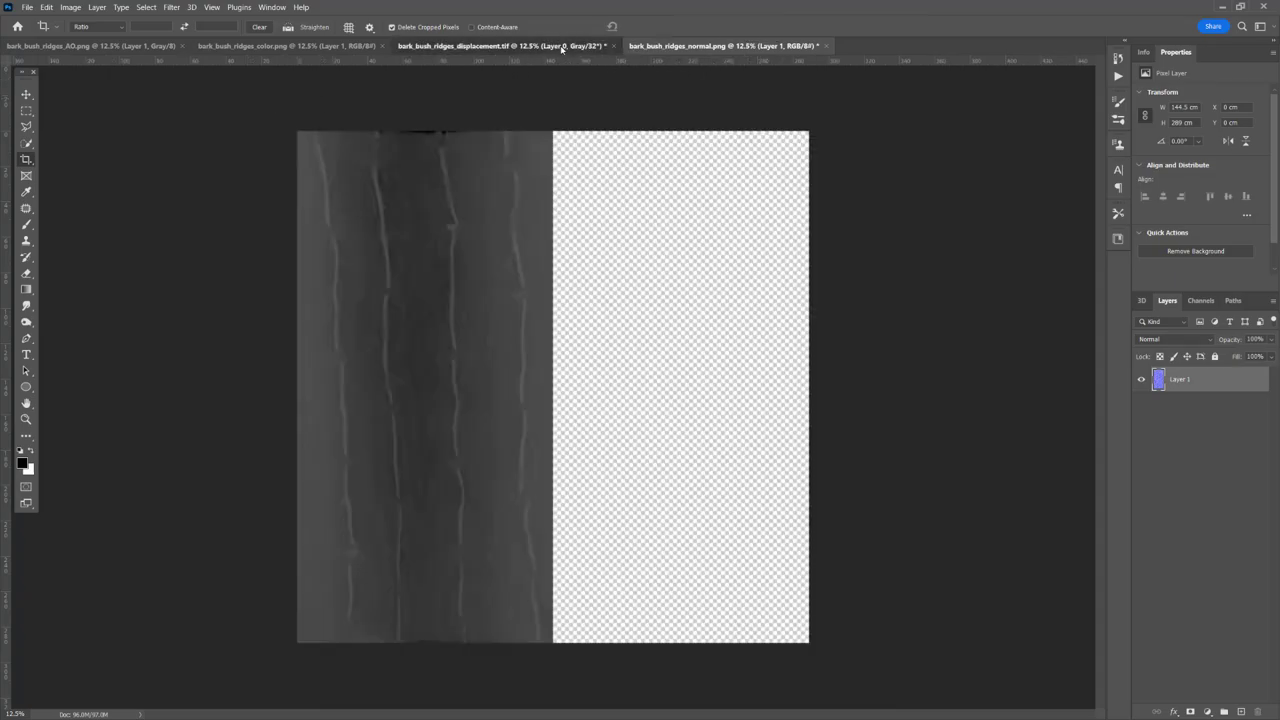
pyautogui.moveTo(367, 397); pyautogui.dragTo(571, 648)
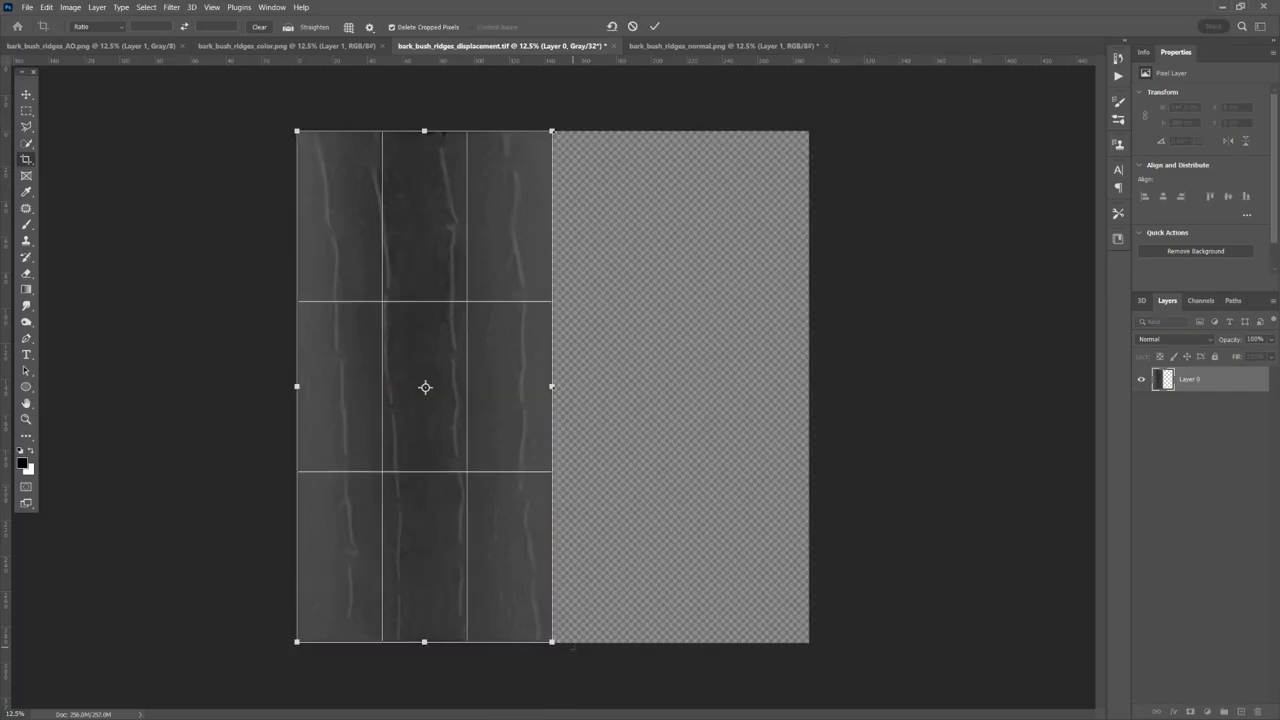
pyautogui.press('Return')
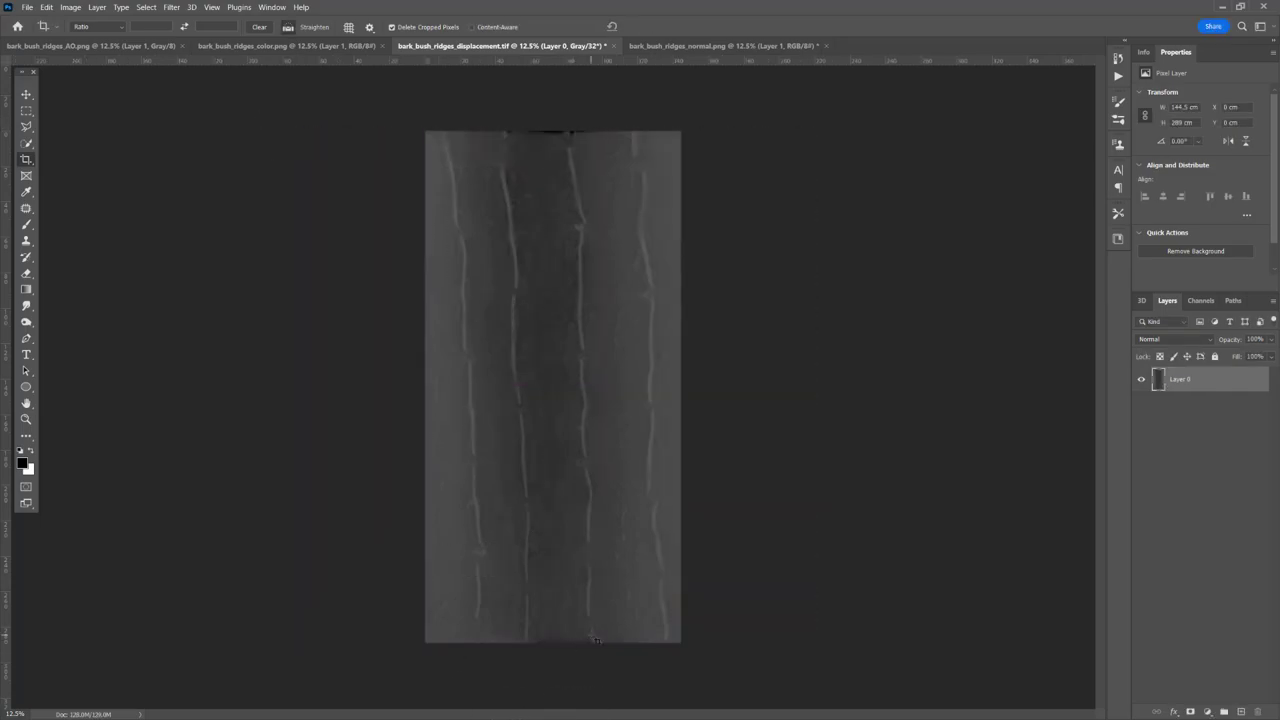
pyautogui.hotkey('ctrl', 'alt', 'i')
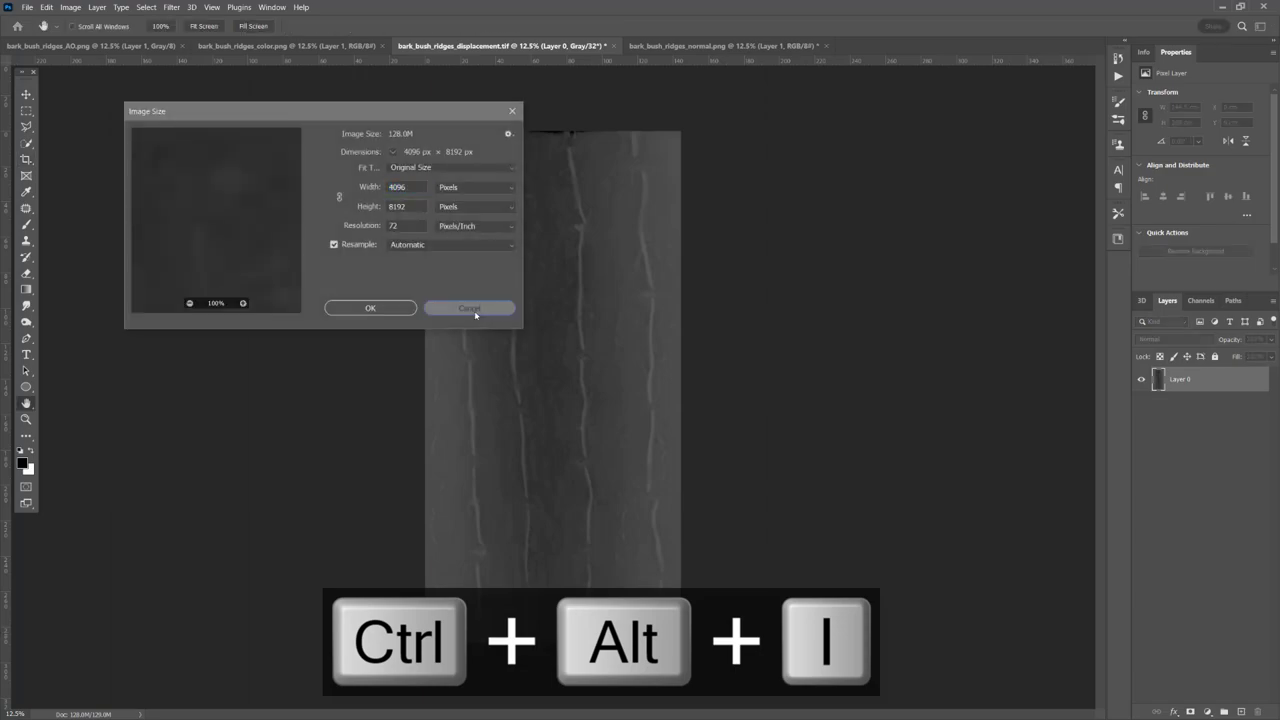
pyautogui.click(470, 308)
# Crop the color map to its textured left half and check the image's pixel dimensions.
pyautogui.click(287, 46)
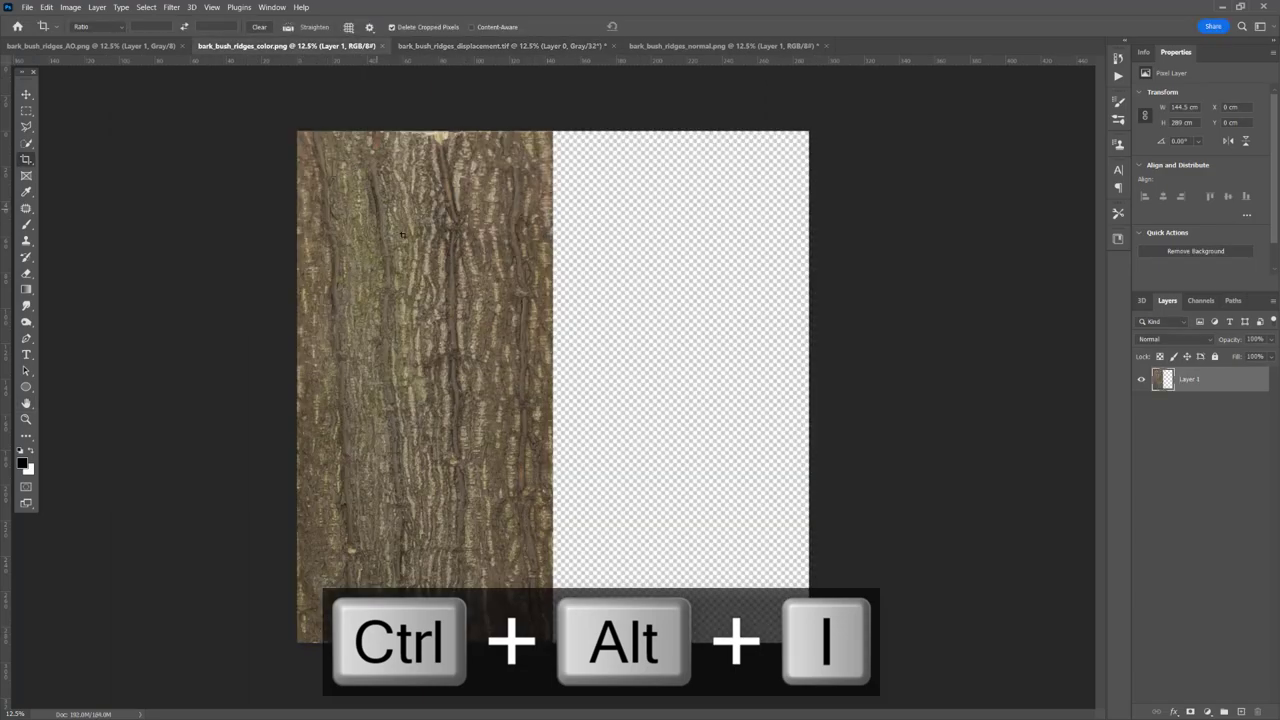
pyautogui.moveTo(231, 114); pyautogui.dragTo(553, 680)
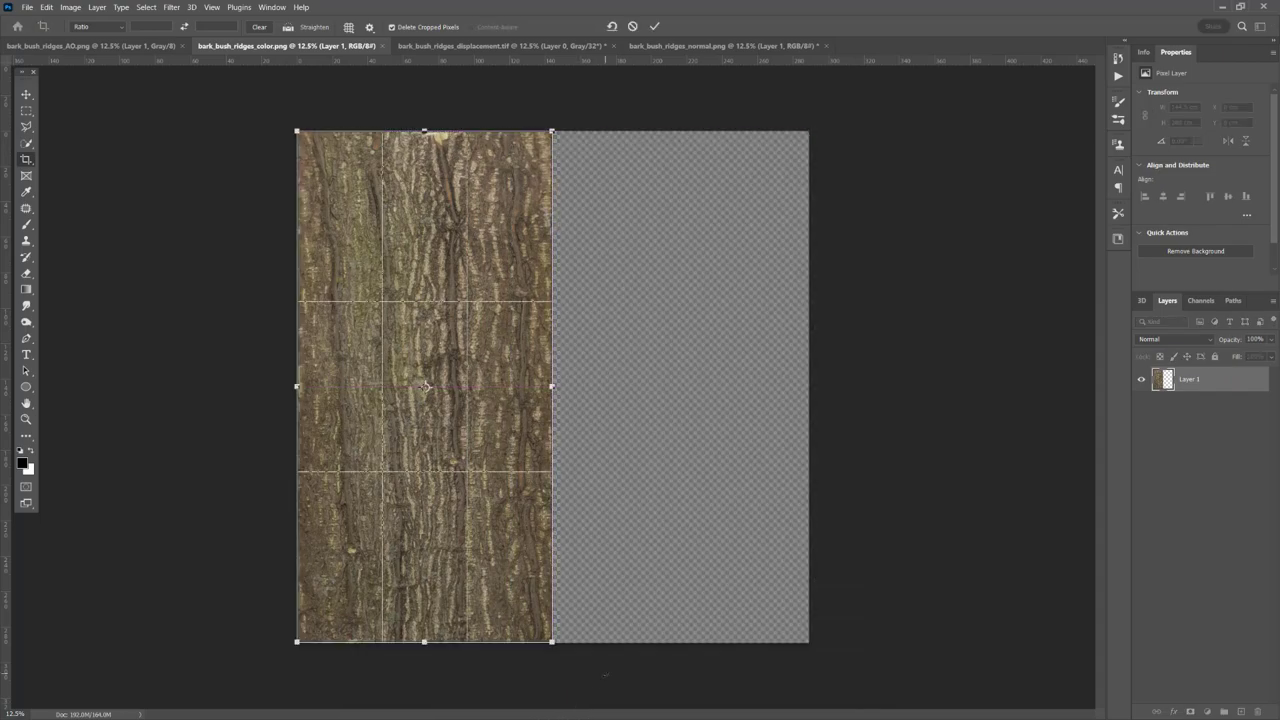
pyautogui.press('Return')
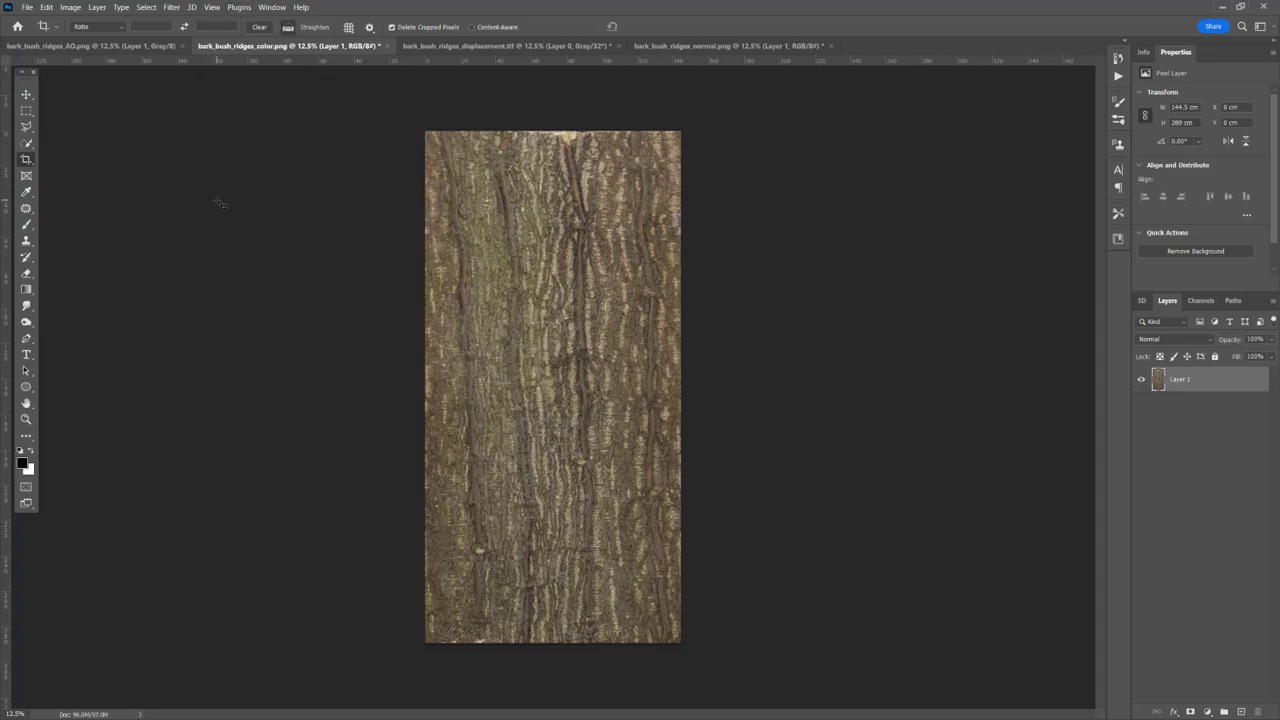
pyautogui.hotkey('ctrl', 'alt', 'i')
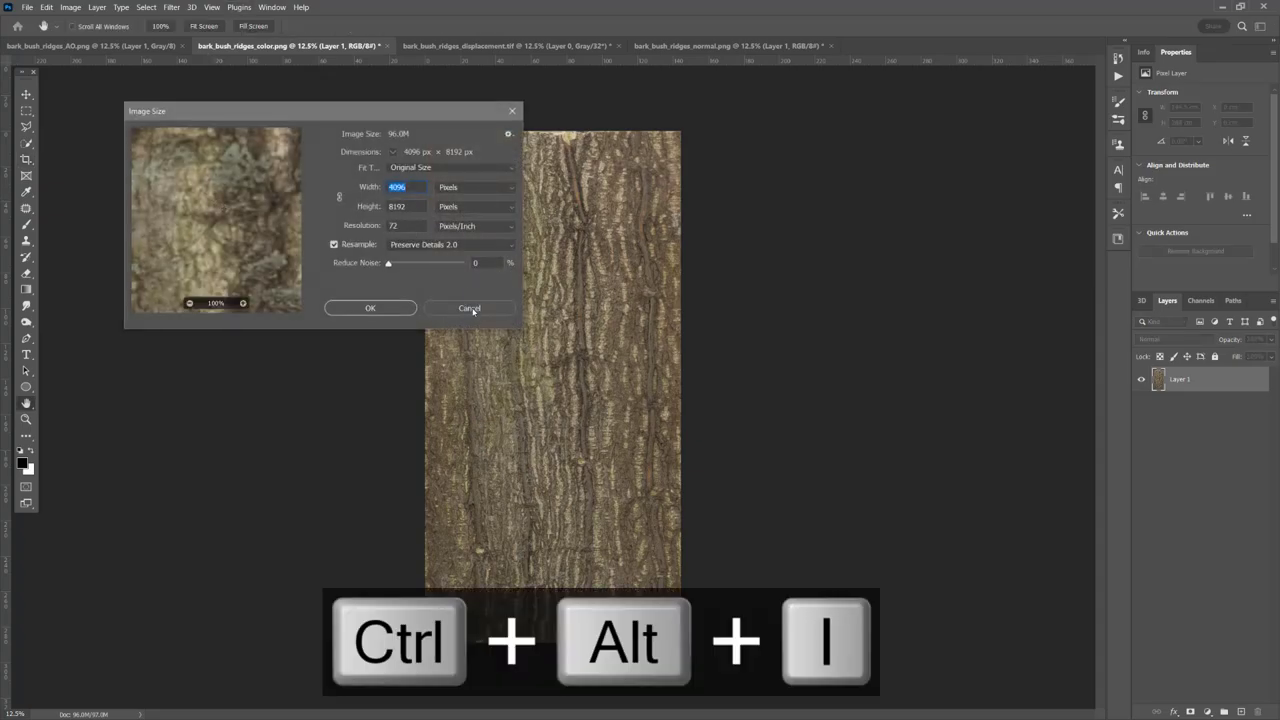
pyautogui.click(470, 308)
# Crop the AO map to its textured left half and check the image's pixel dimensions.
pyautogui.click(90, 46)
pyautogui.moveTo(297, 131); pyautogui.dragTo(551, 642)
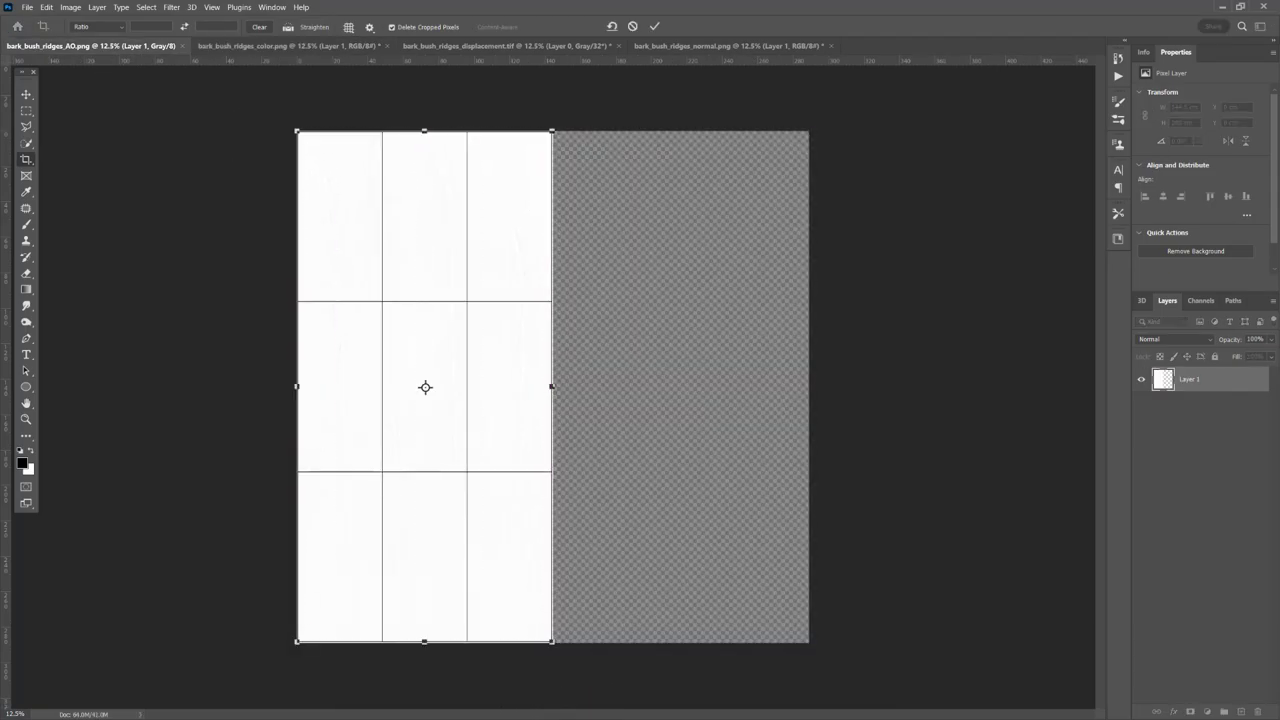
pyautogui.press('Return')
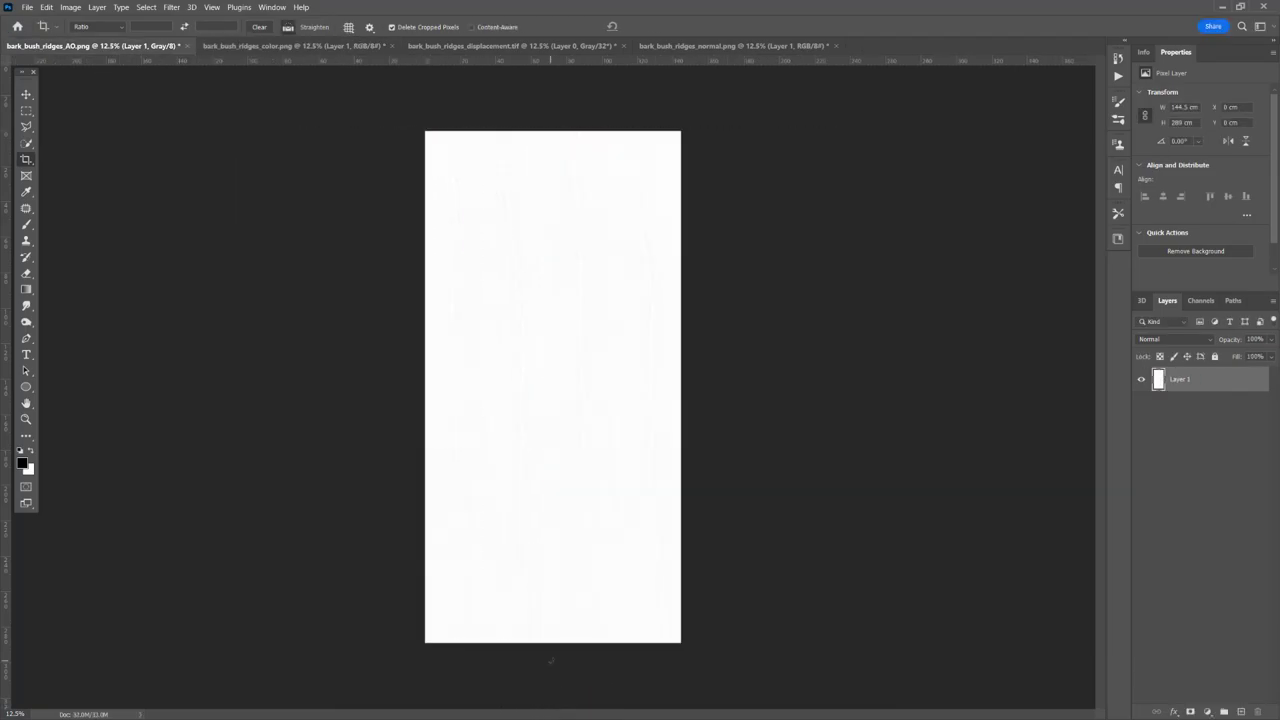
pyautogui.hotkey('ctrl', 'alt', 'i')
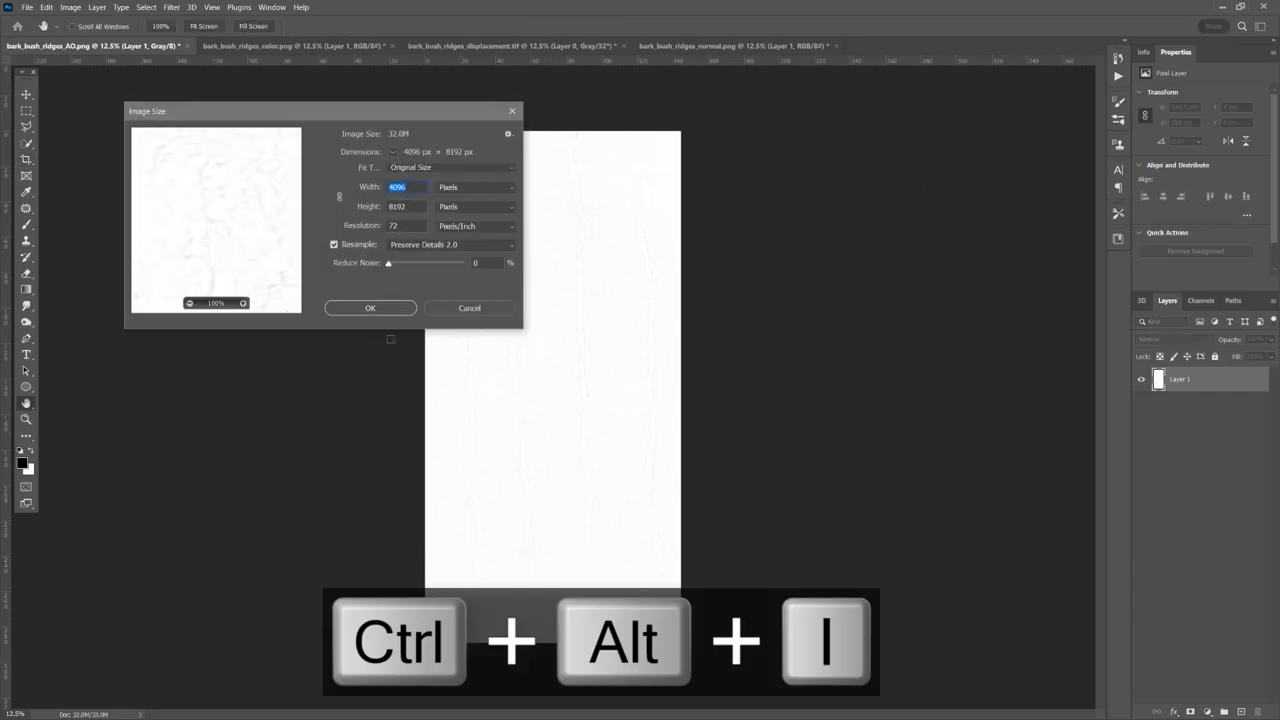
pyautogui.click(465, 309)
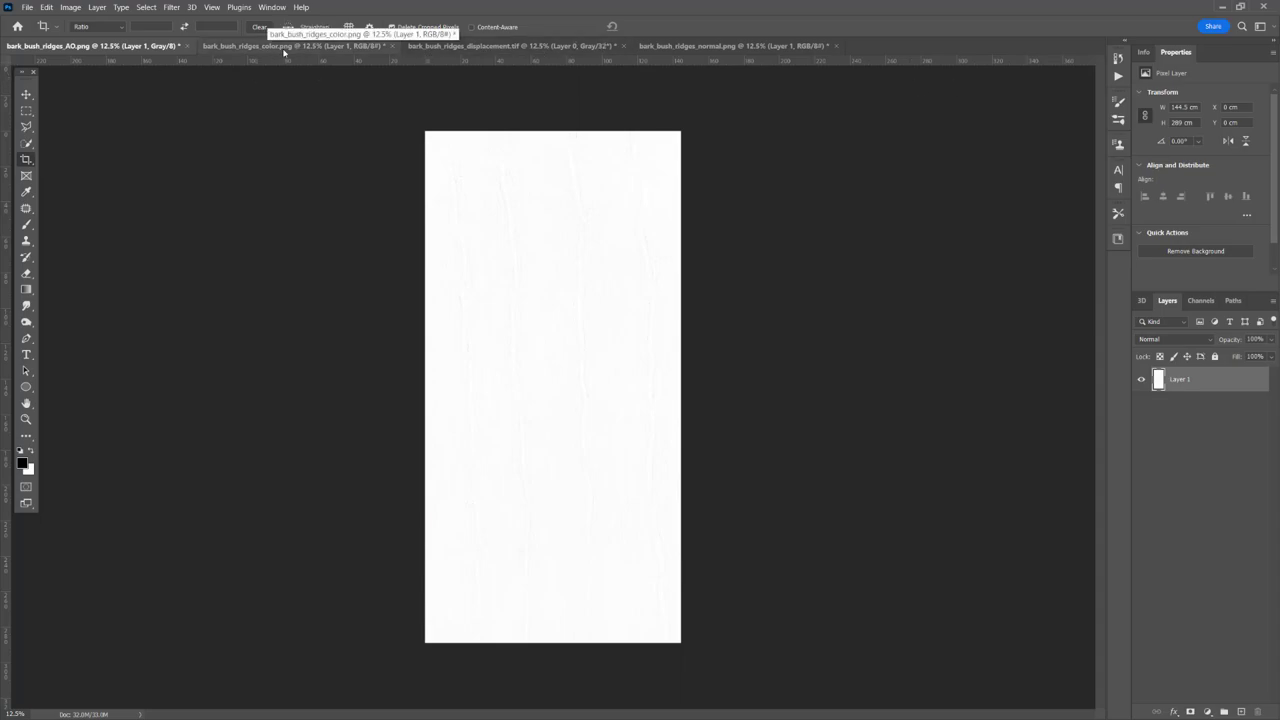
# Preview a wrap-around Offset filter on the normal map with 2048 pixels horizontal and 4096 pixels vertical.
pyautogui.click(733, 46)
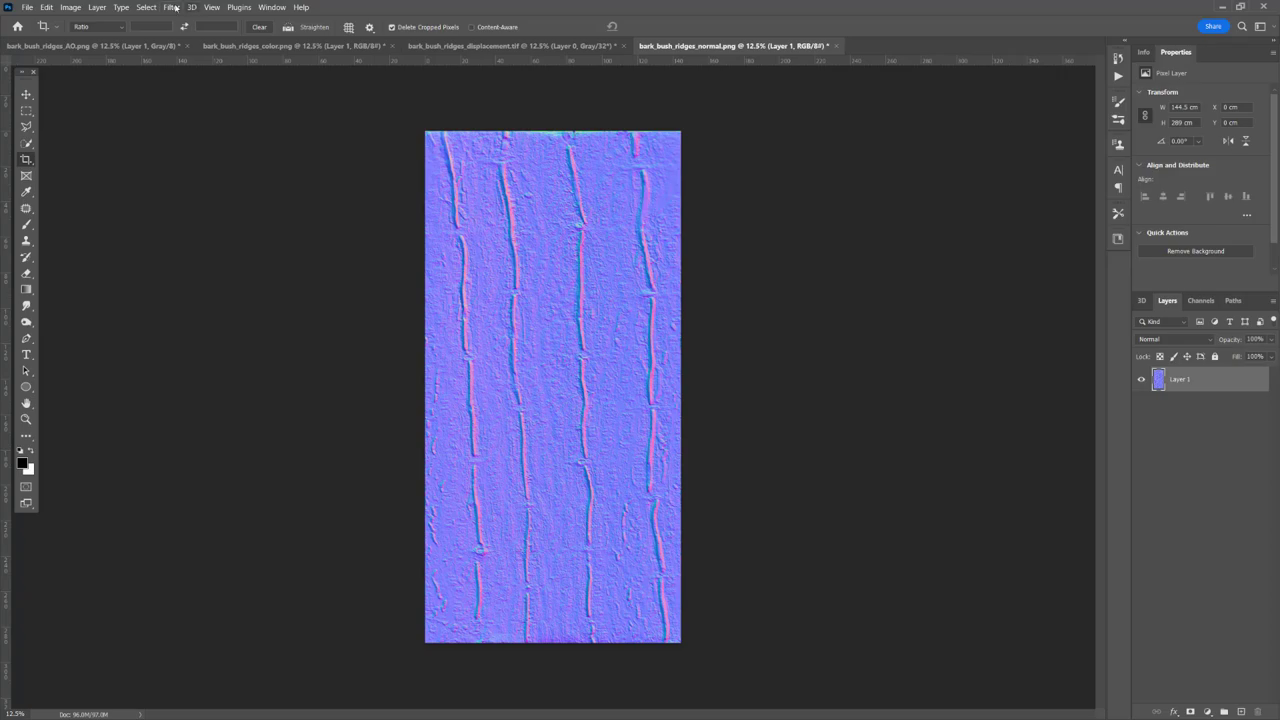
pyautogui.click(174, 9)
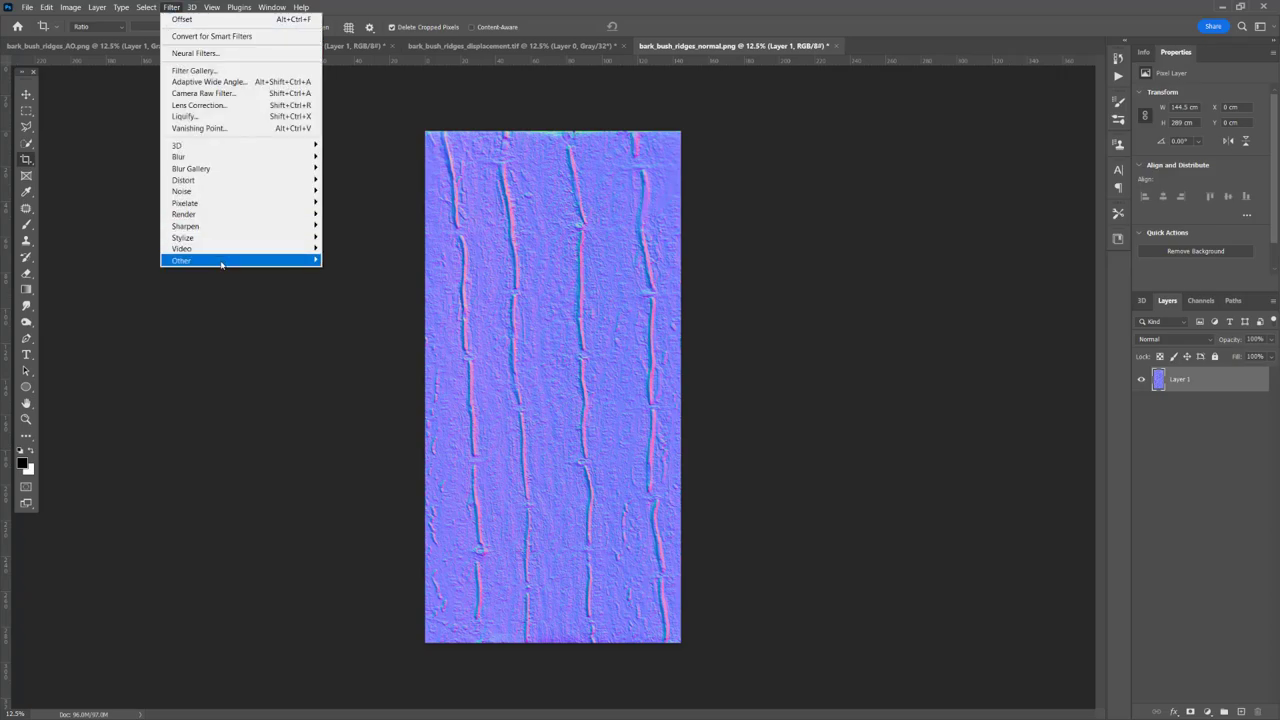
pyautogui.moveTo(224, 261)
pyautogui.click(345, 317)
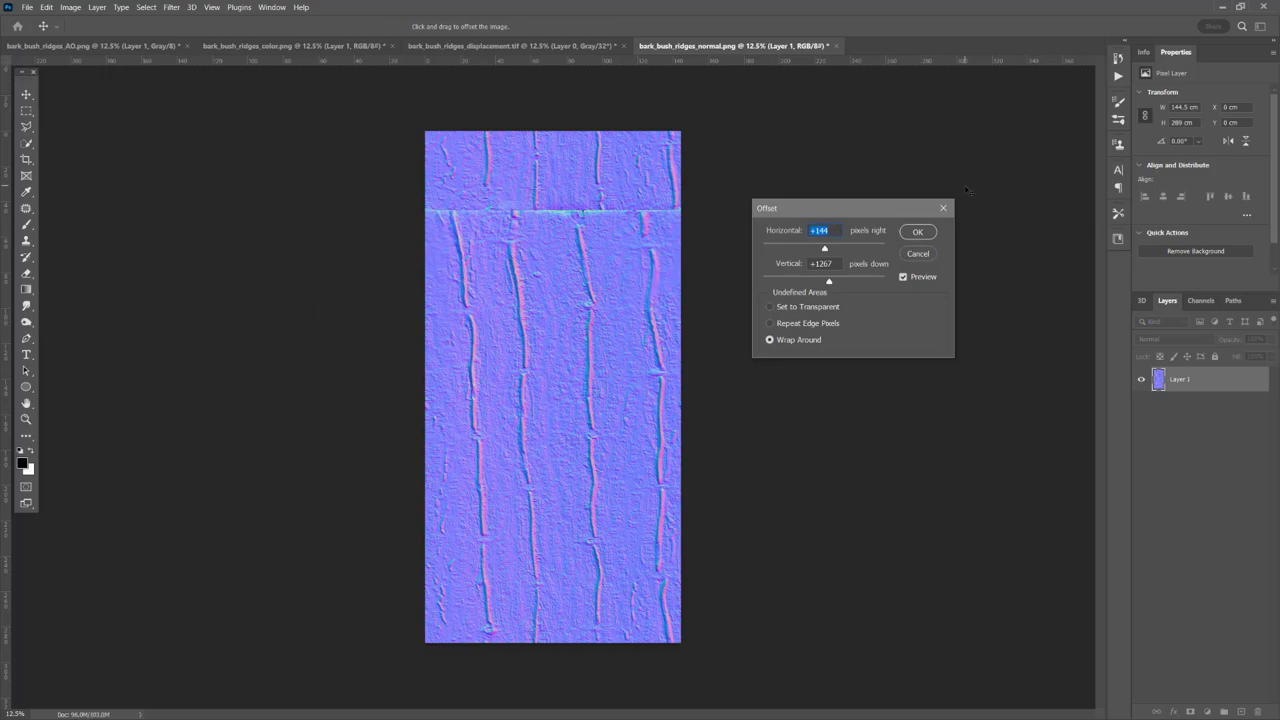
pyautogui.write('2048')
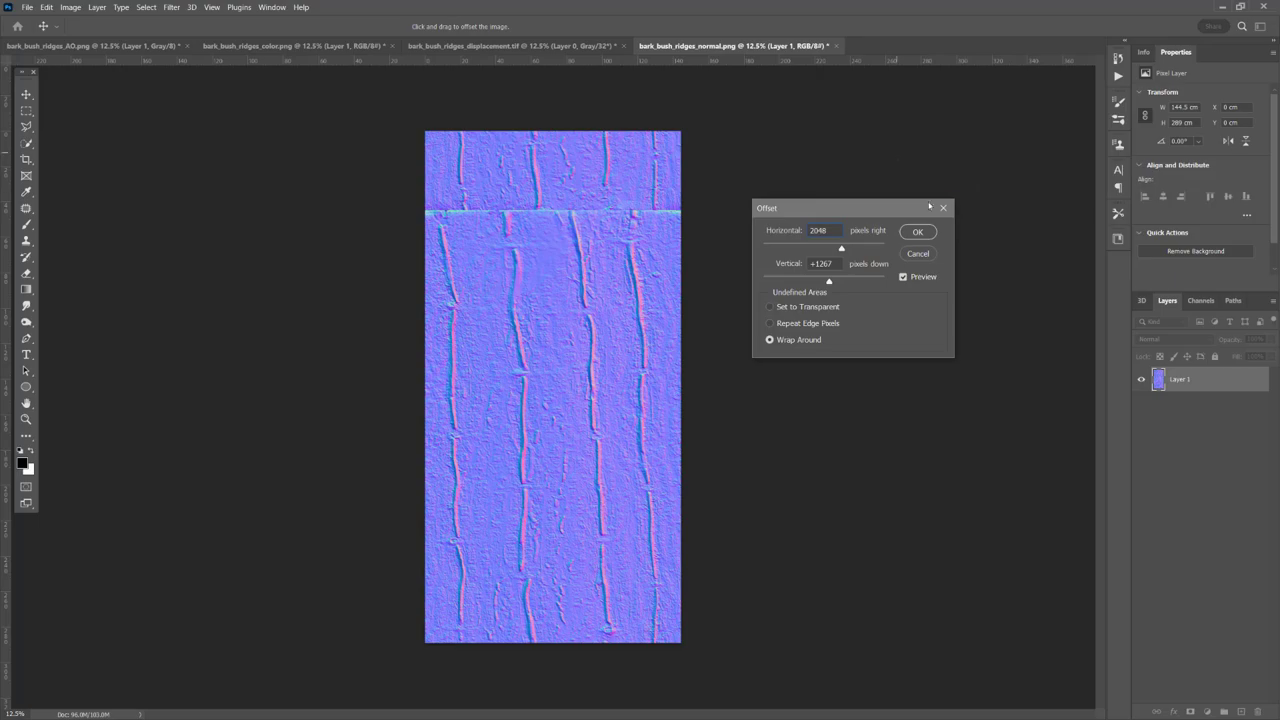
pyautogui.press('Tab')
pyautogui.write('4096')
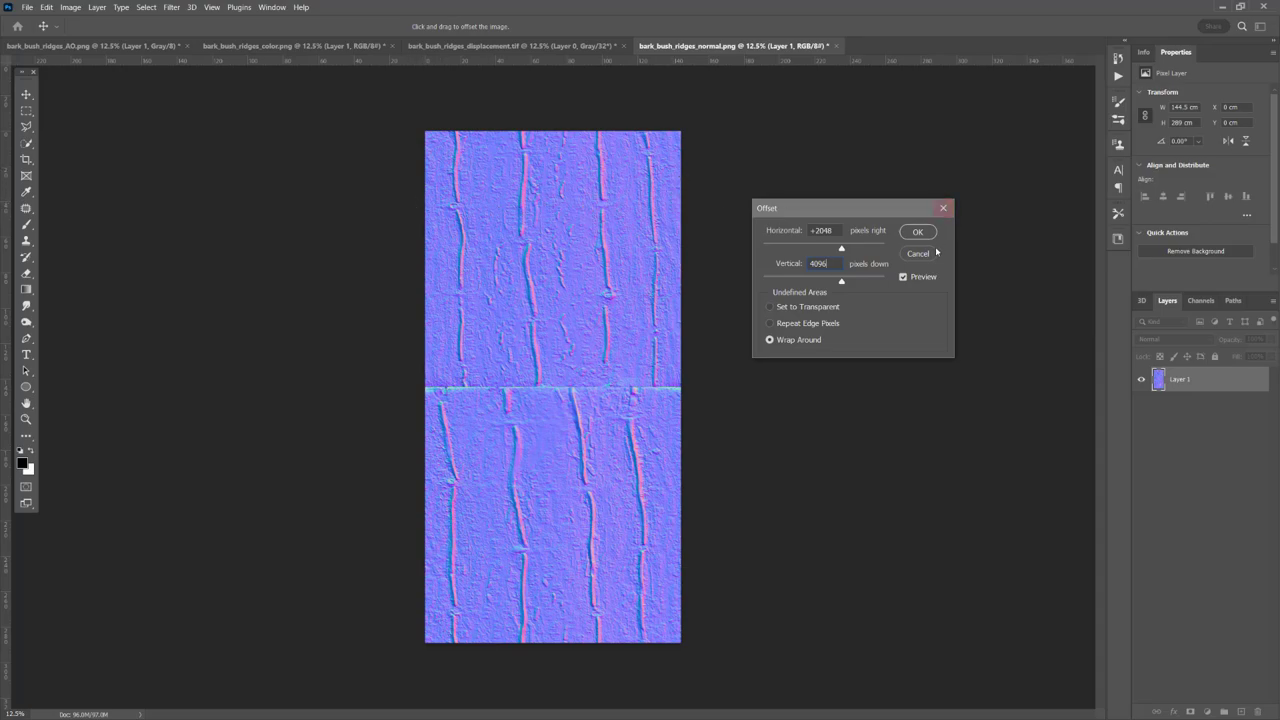
# Try the normal map's offset with horizontal at 0 and vertical at 4096 pixels, and undo the applied filter.
pyautogui.click(830, 229)
pyautogui.write('0')
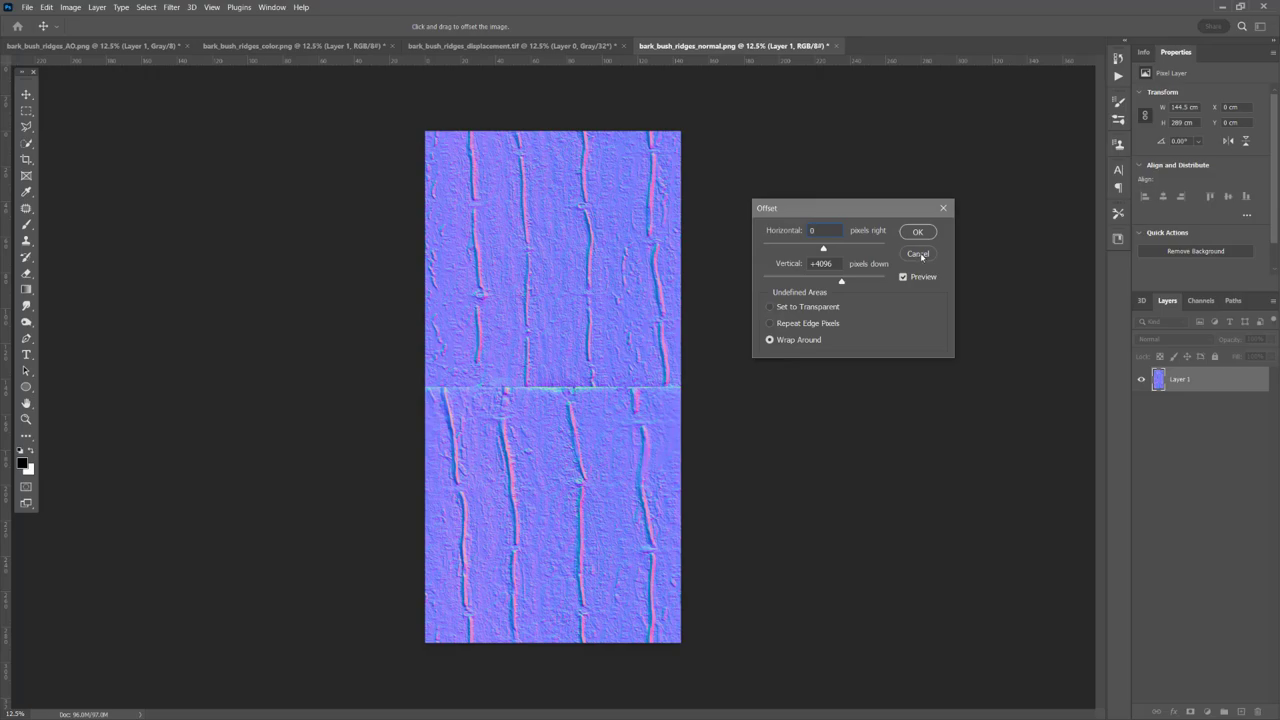
pyautogui.click(917, 233)
pyautogui.press('c')
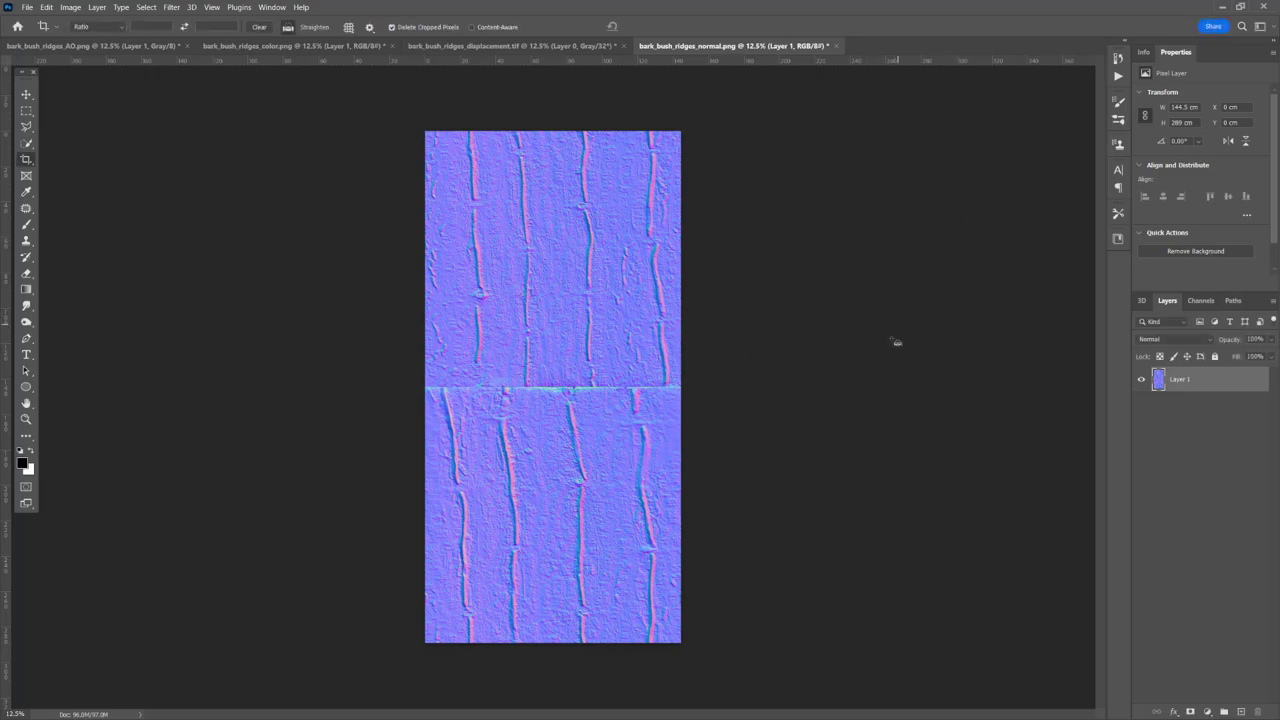
pyautogui.hotkey('ctrl', 'z')
# Duplicate the normal map layer and lower the copy's opacity to 51%.
pyautogui.moveTo(1229, 382); pyautogui.dragTo(1241, 712)
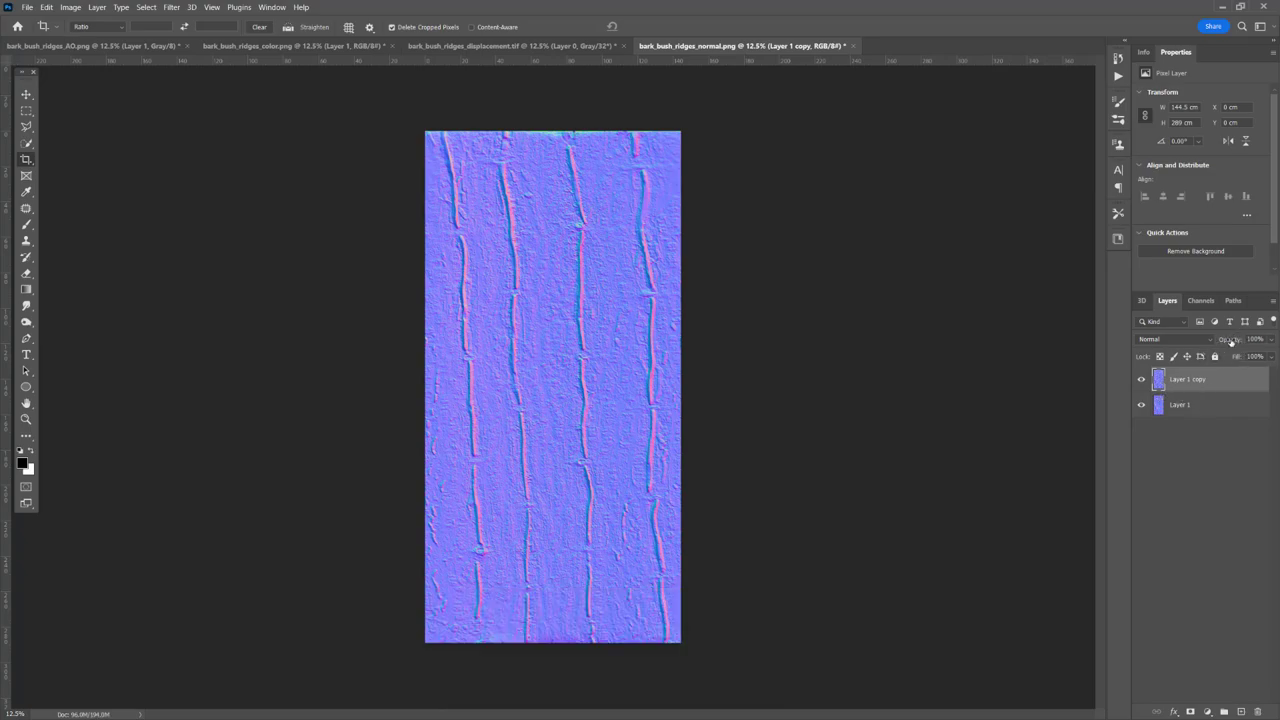
pyautogui.moveTo(1232, 341); pyautogui.dragTo(1201, 342)
# Start a wrap-around Offset on the layer copy and adjust its vertical shift to +985 pixels, comparing the ridge overlap with the original.
pyautogui.click(171, 7)
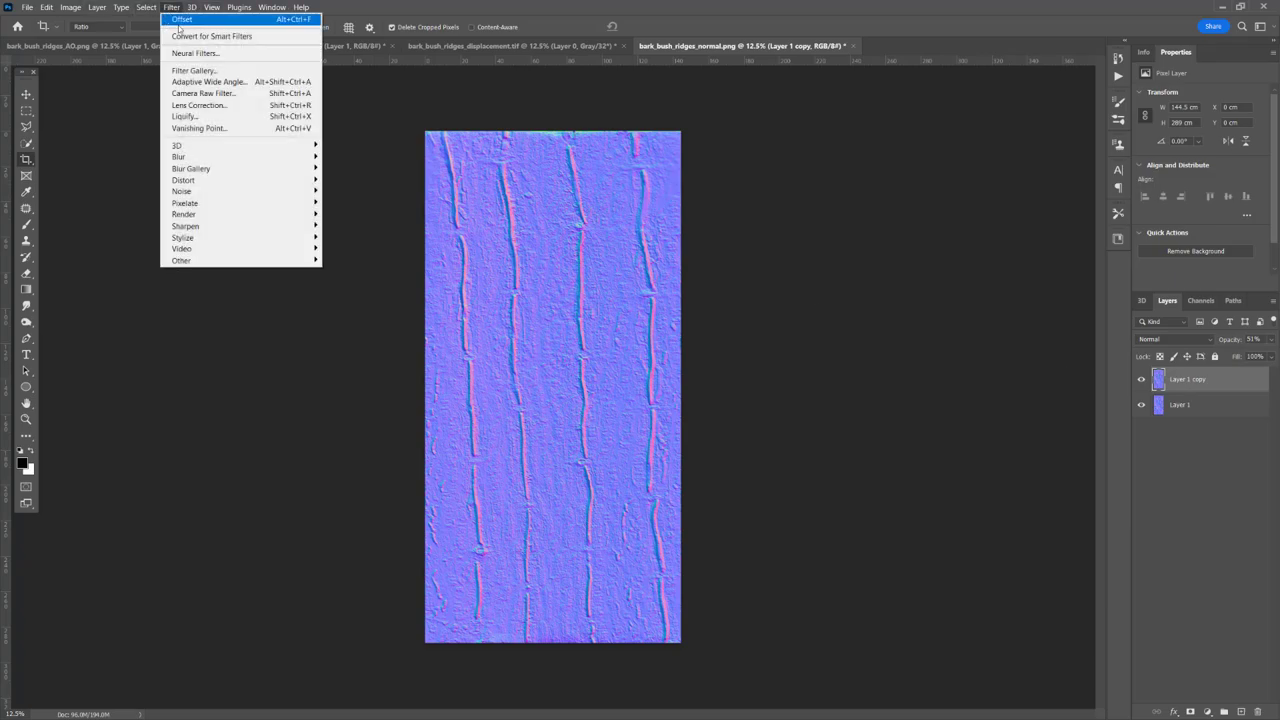
pyautogui.moveTo(305, 260)
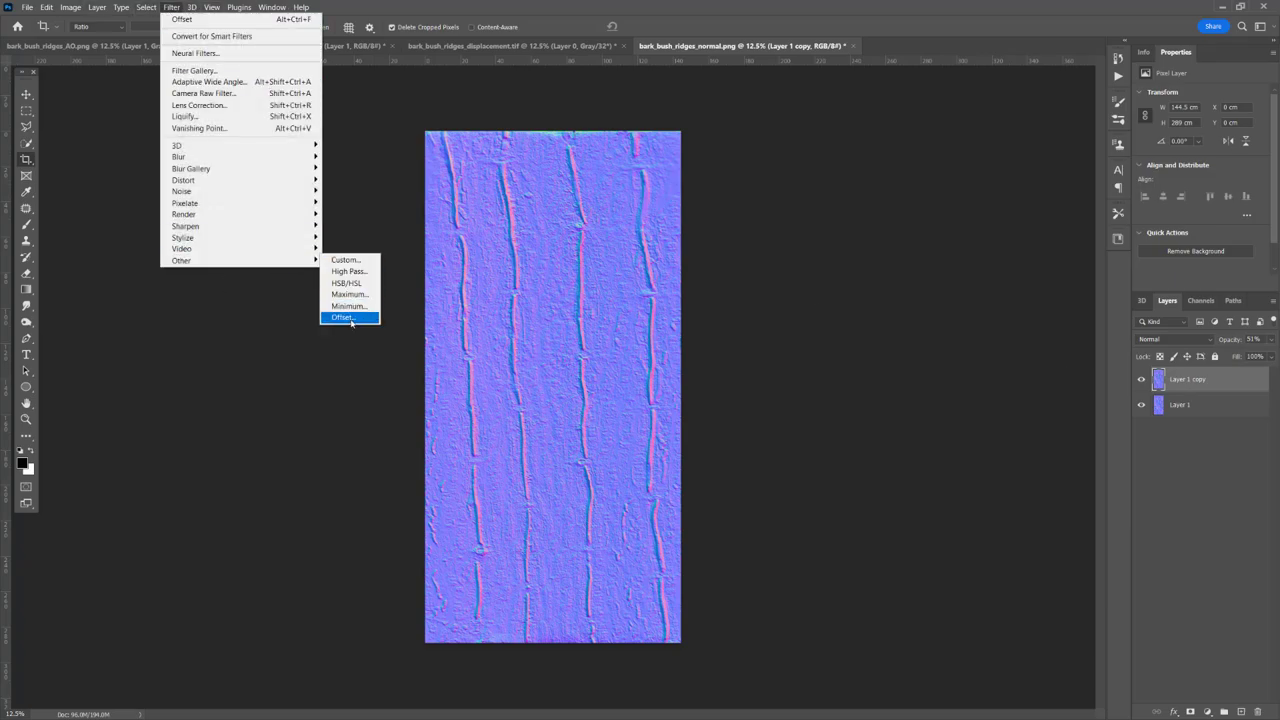
pyautogui.click(345, 317)
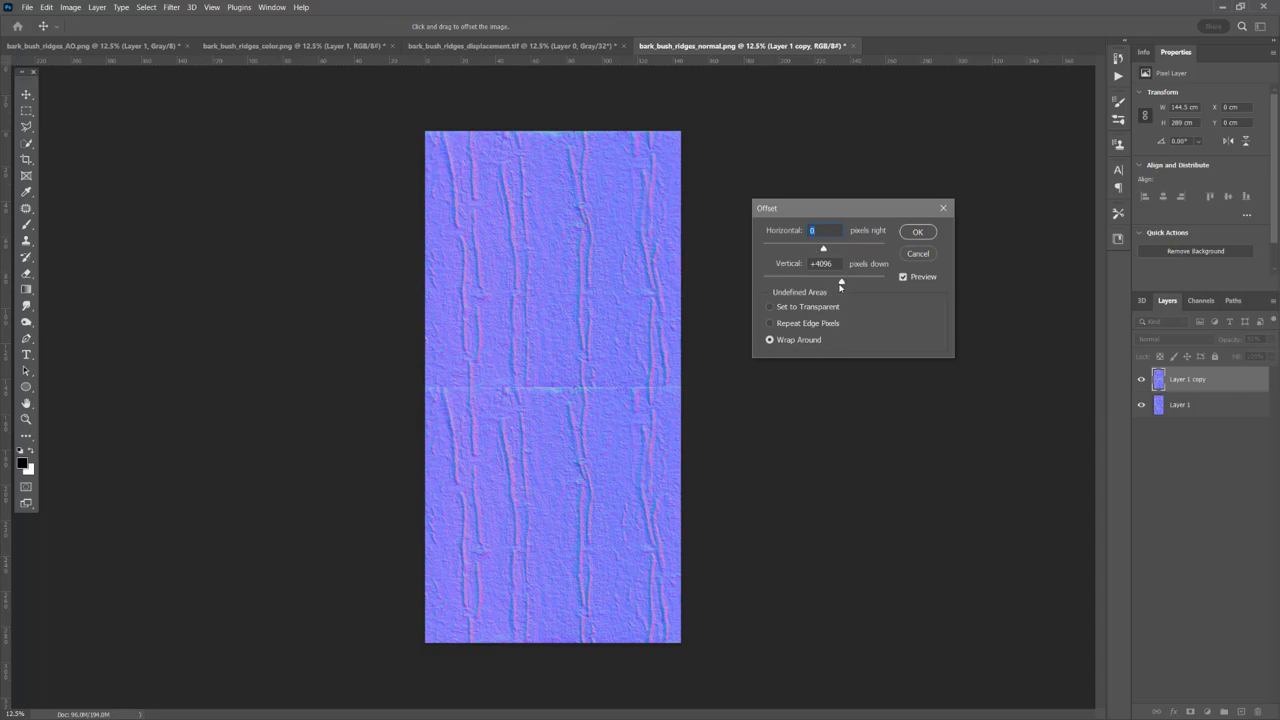
pyautogui.moveTo(841, 283)
pyautogui.mouseDown()
pyautogui.moveTo(852, 284)
pyautogui.moveTo(832, 285)
pyautogui.mouseUp()
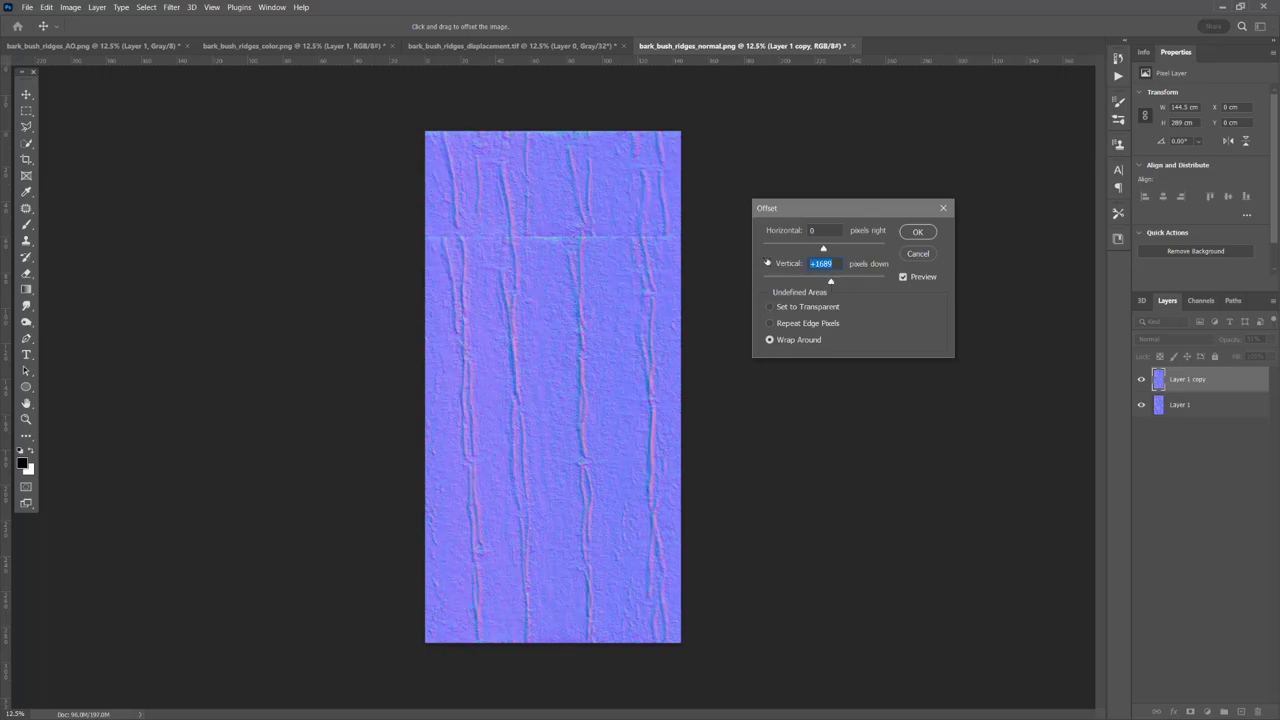
pyautogui.moveTo(830, 285); pyautogui.dragTo(827, 284)
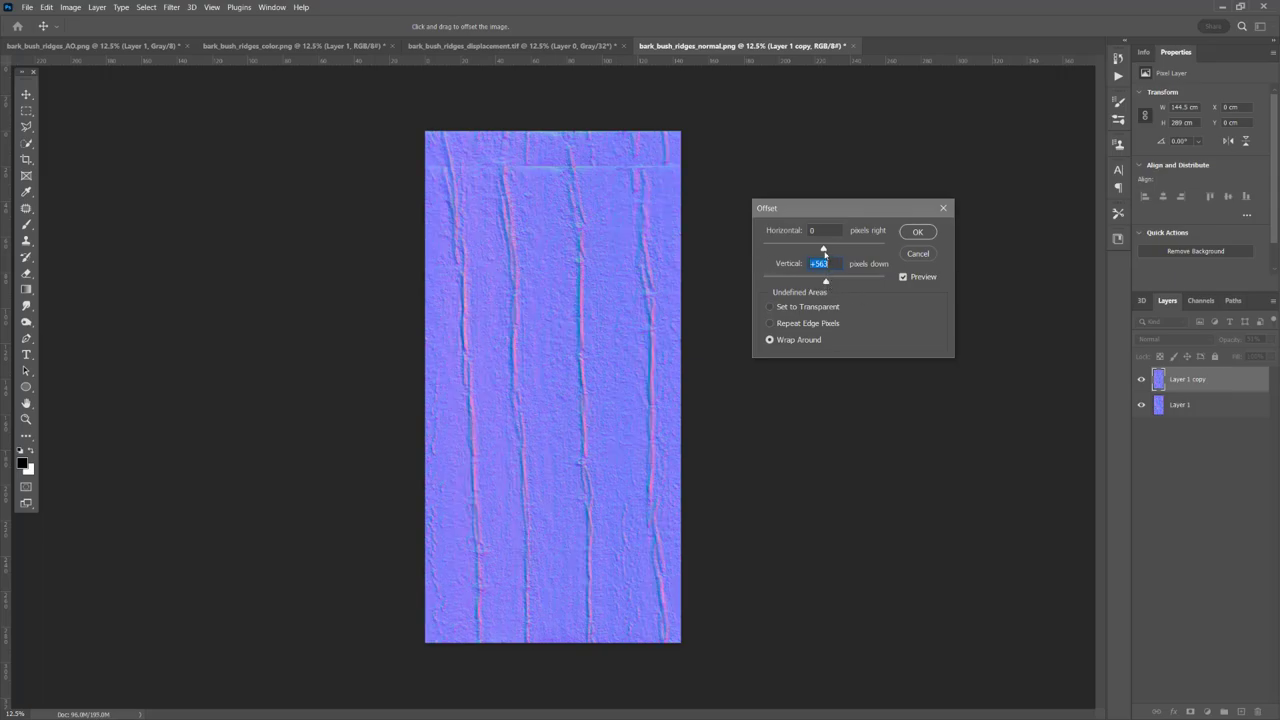
pyautogui.moveTo(825, 284); pyautogui.dragTo(829, 289)
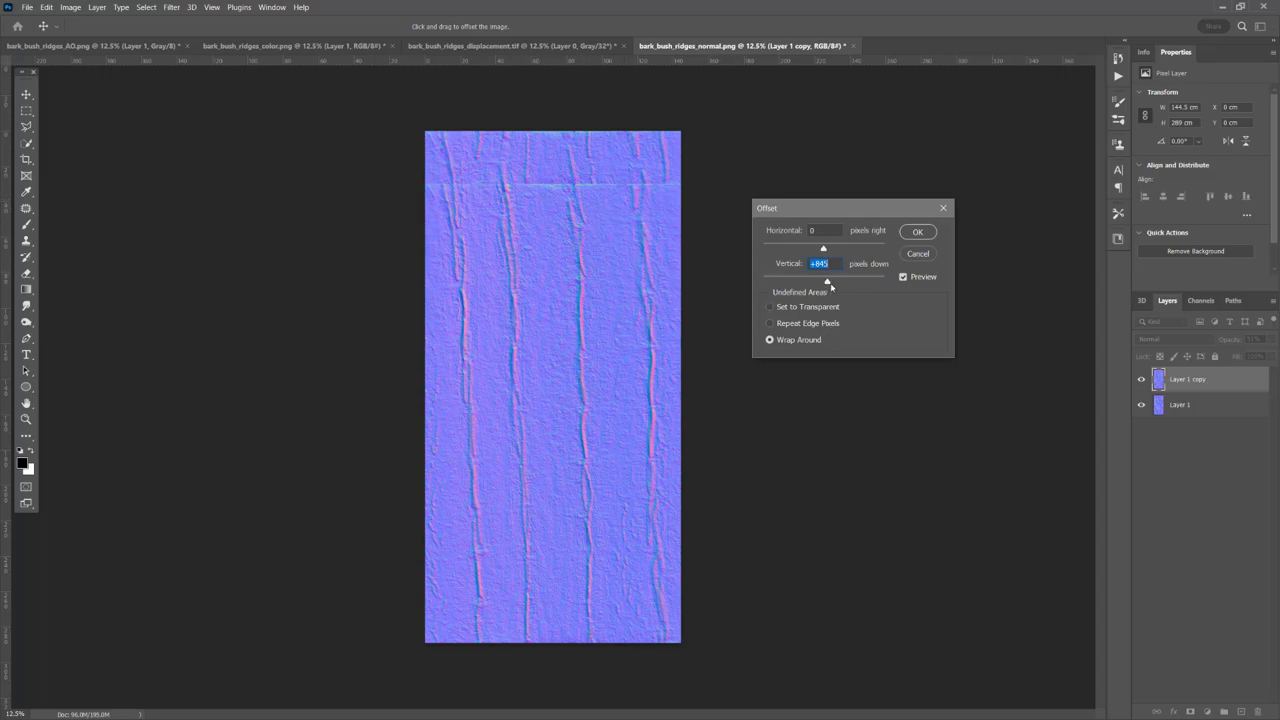
pyautogui.moveTo(826, 285); pyautogui.dragTo(824, 286)
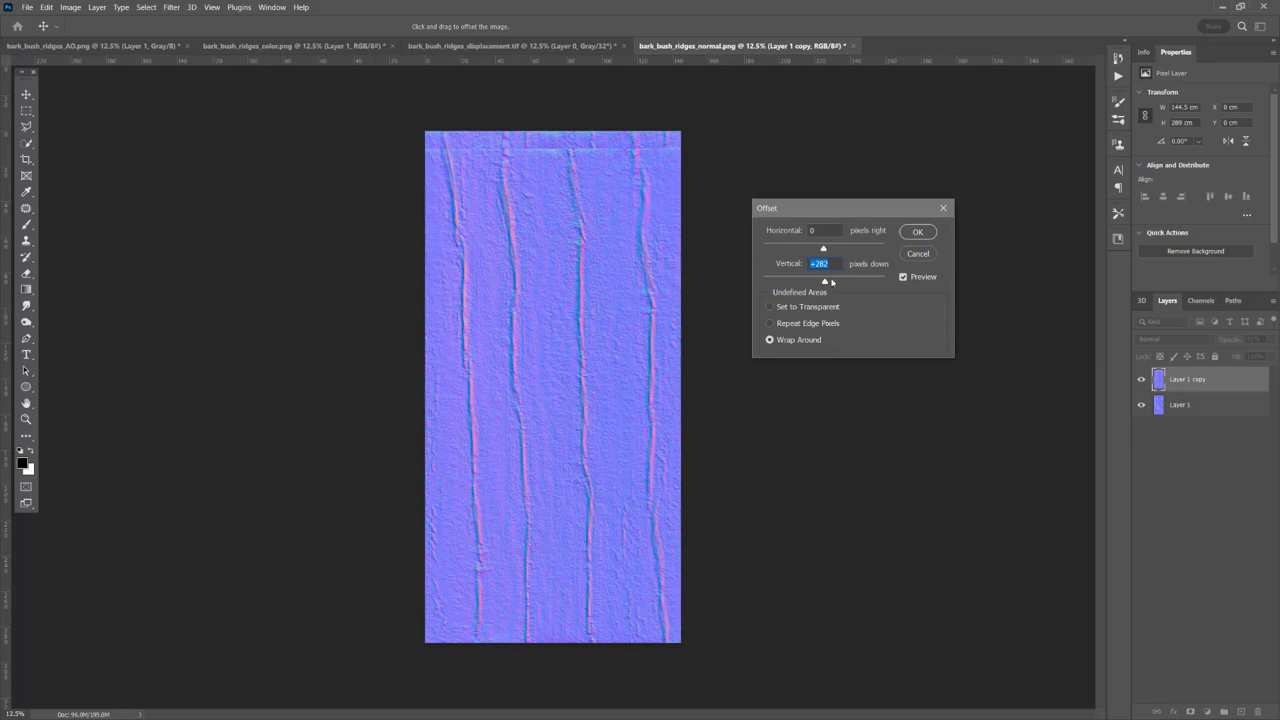
pyautogui.moveTo(825, 283); pyautogui.dragTo(827, 283)
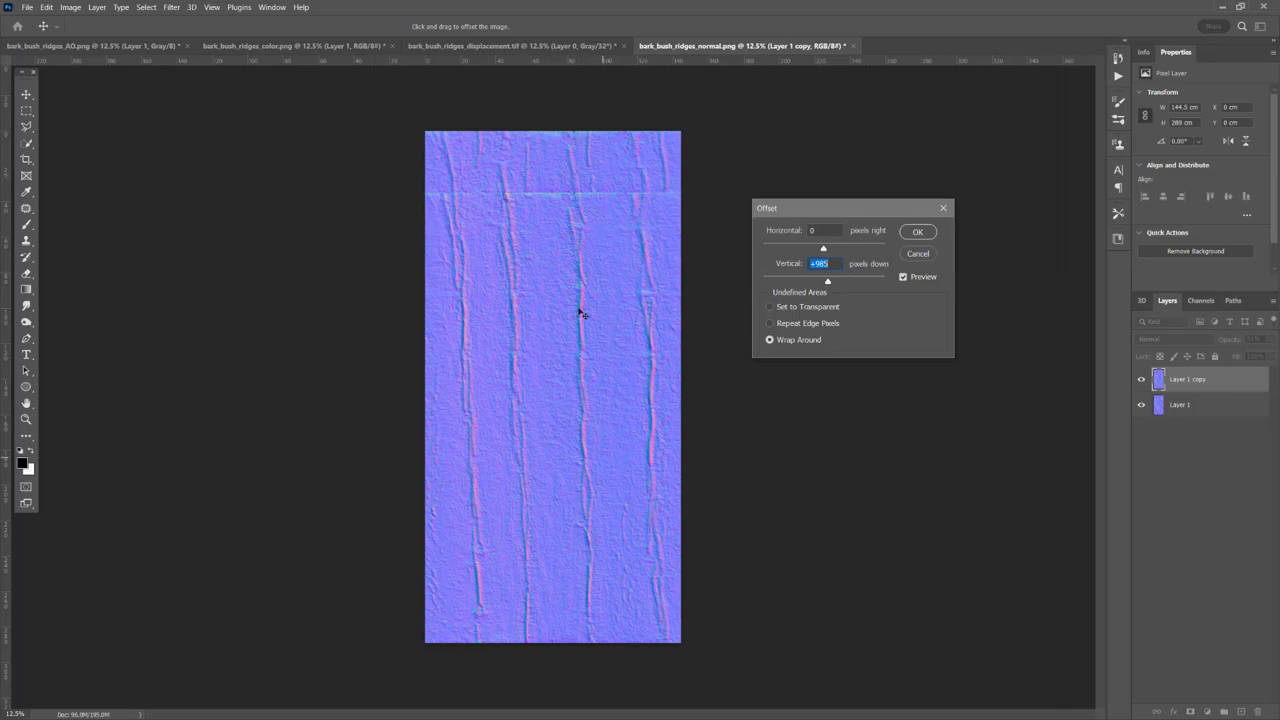
# Try vertical offsets of -563 and +1126 pixels on the layer copy to compare the ridge alignment.
pyautogui.hotkey('shift', 'Down')
pyautogui.hotkey('shift', 'Down')
pyautogui.hotkey('shift', 'Down')
pyautogui.hotkey('shift', 'Down')
pyautogui.hotkey('shift', 'Down')
pyautogui.hotkey('shift', 'Down')
pyautogui.hotkey('shift', 'Down')
pyautogui.hotkey('shift', 'Down')
pyautogui.hotkey('shift', 'Down')
pyautogui.hotkey('shift', 'Down')
pyautogui.hotkey('shift', 'Down')
pyautogui.hotkey('shift', 'Down')
pyautogui.hotkey('shift', 'Down')
pyautogui.hotkey('shift', 'Down')
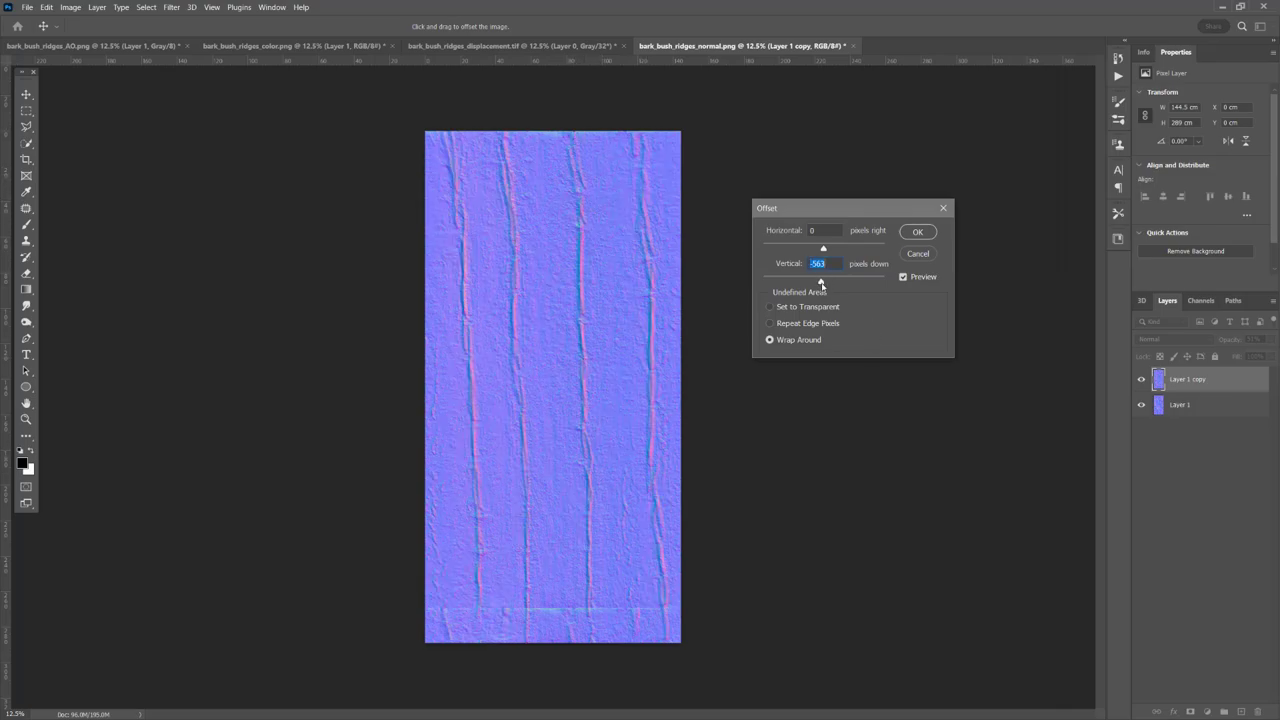
pyautogui.moveTo(826, 283); pyautogui.dragTo(829, 283)
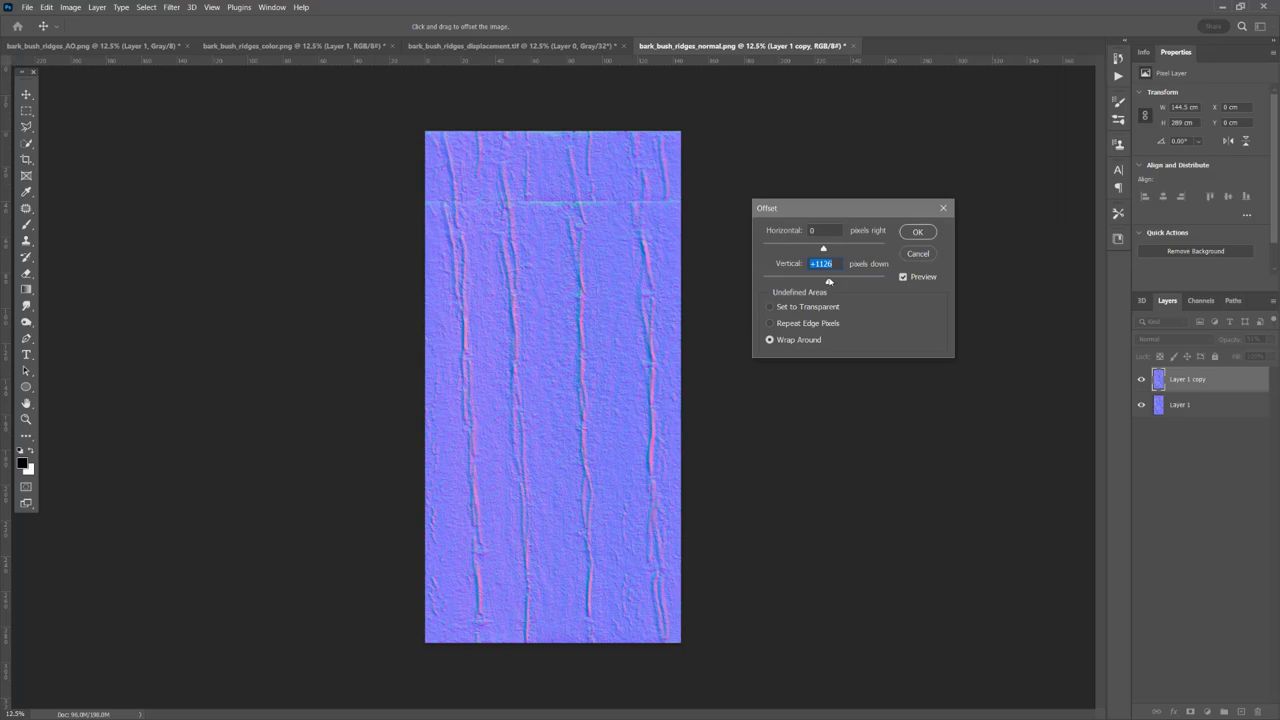
# Try vertical offsets of -2534, -4786, -5349, -5912, -6897 and -1408 pixels on the layer copy to compare the ridge alignment.
pyautogui.moveTo(827, 287); pyautogui.dragTo(812, 283)
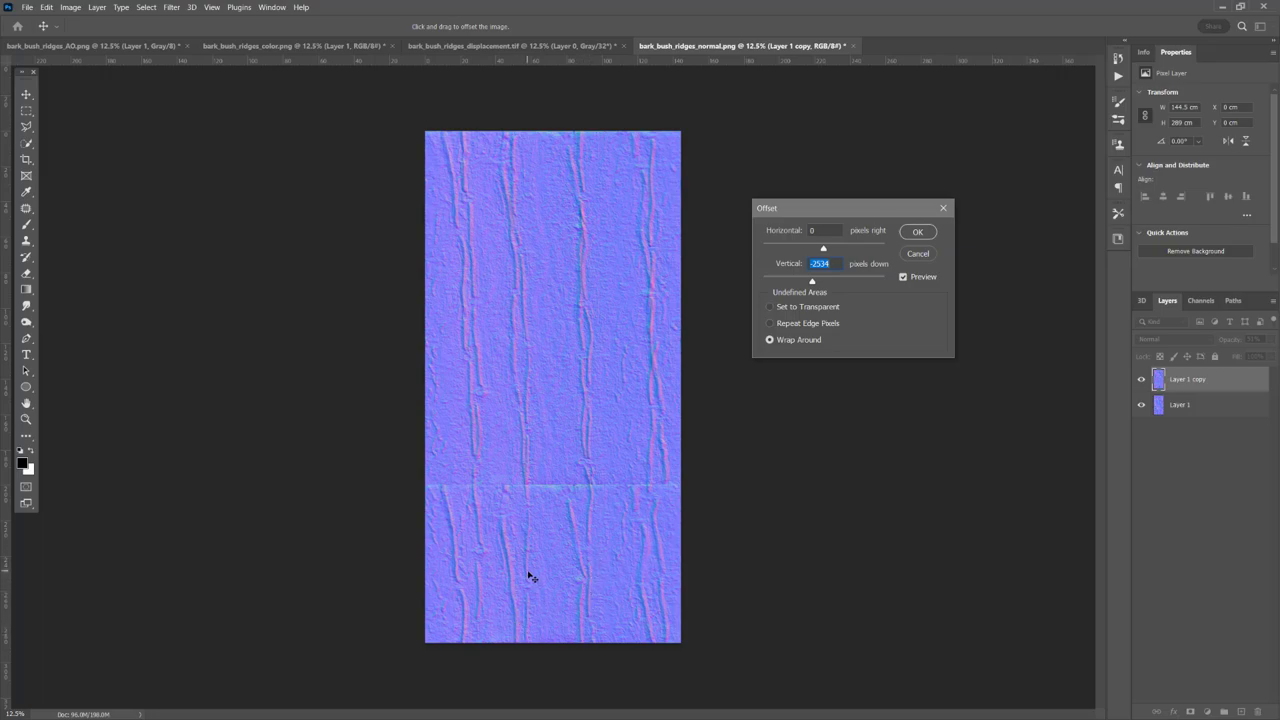
pyautogui.moveTo(809, 287); pyautogui.dragTo(802, 285)
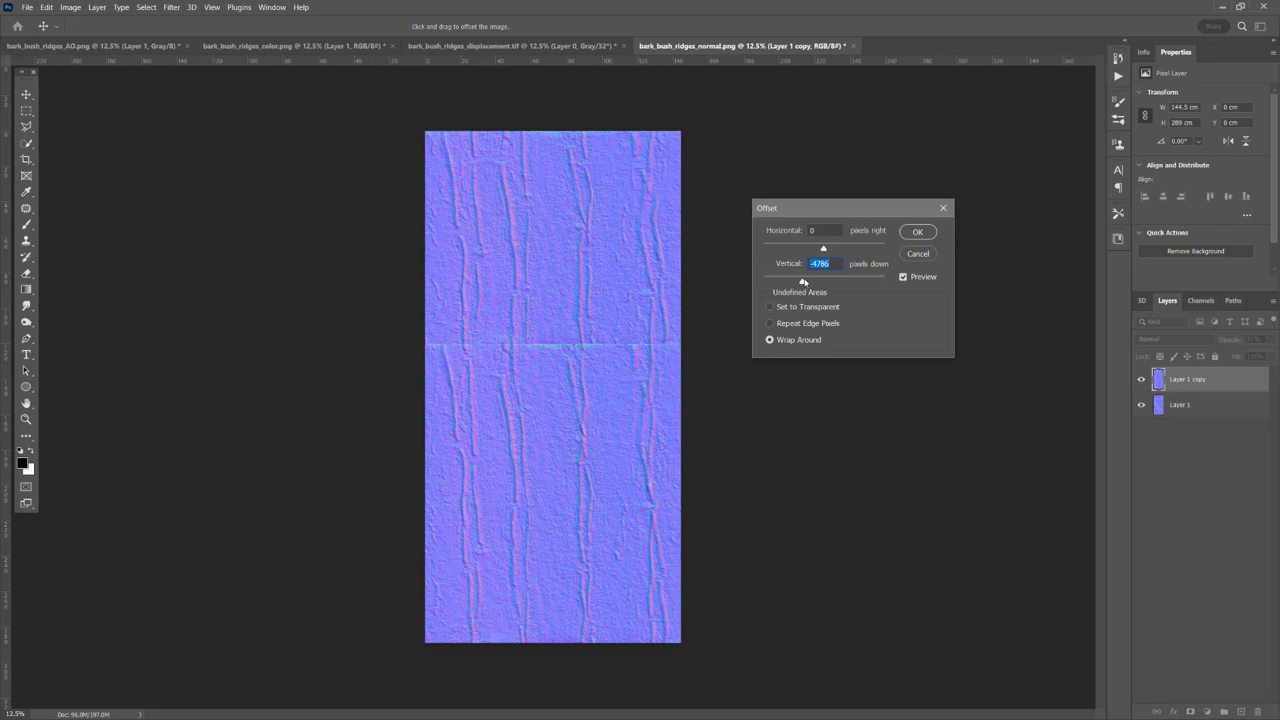
pyautogui.moveTo(801, 283); pyautogui.dragTo(799, 284)
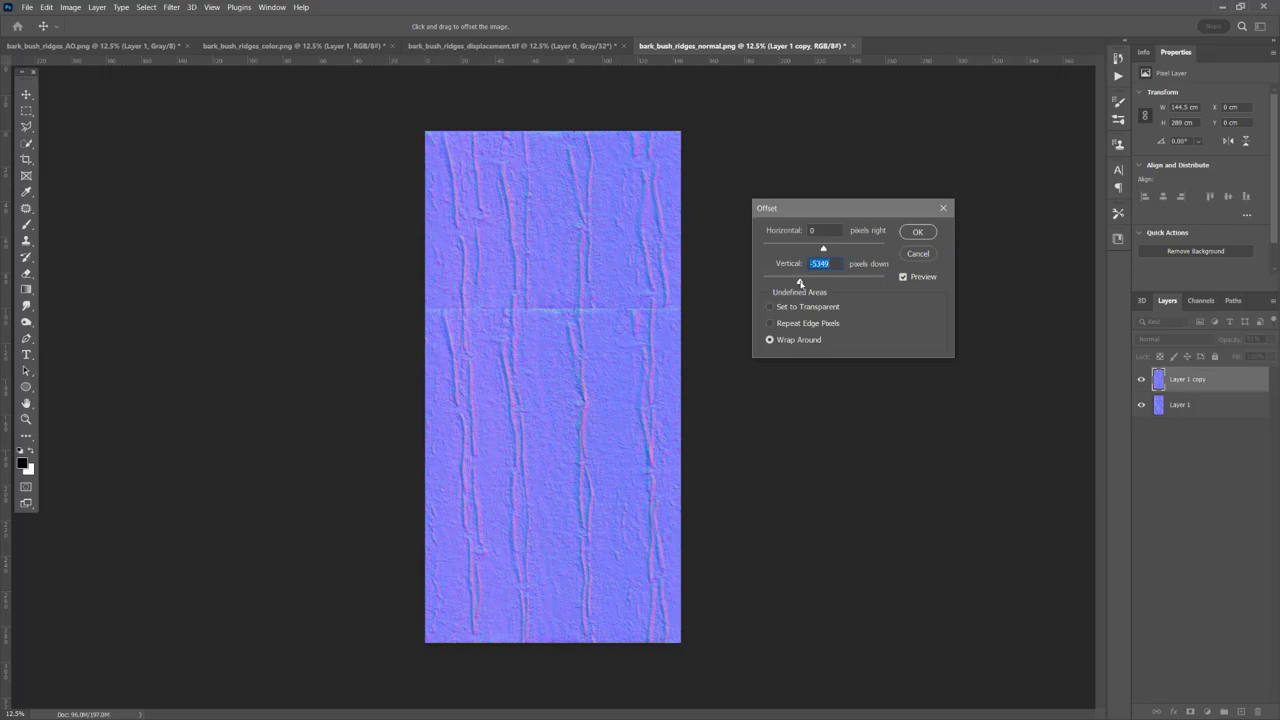
pyautogui.moveTo(800, 283); pyautogui.dragTo(797, 283)
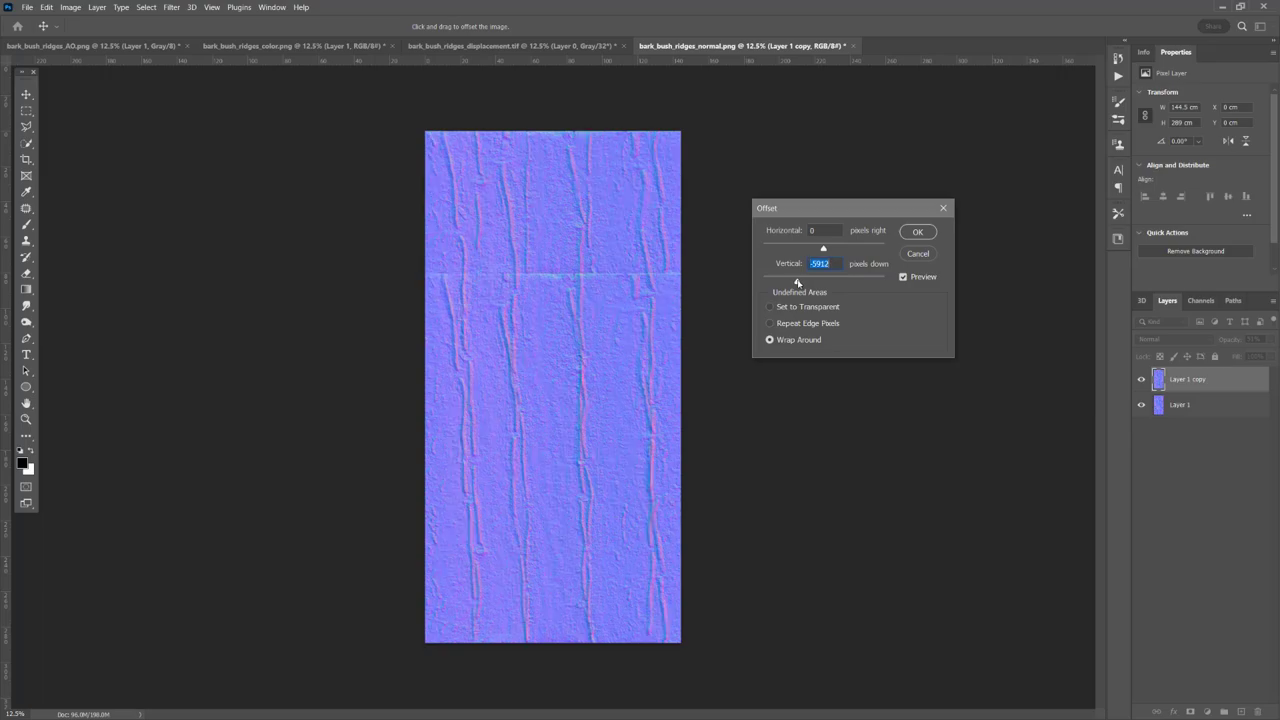
pyautogui.moveTo(797, 283); pyautogui.dragTo(794, 284)
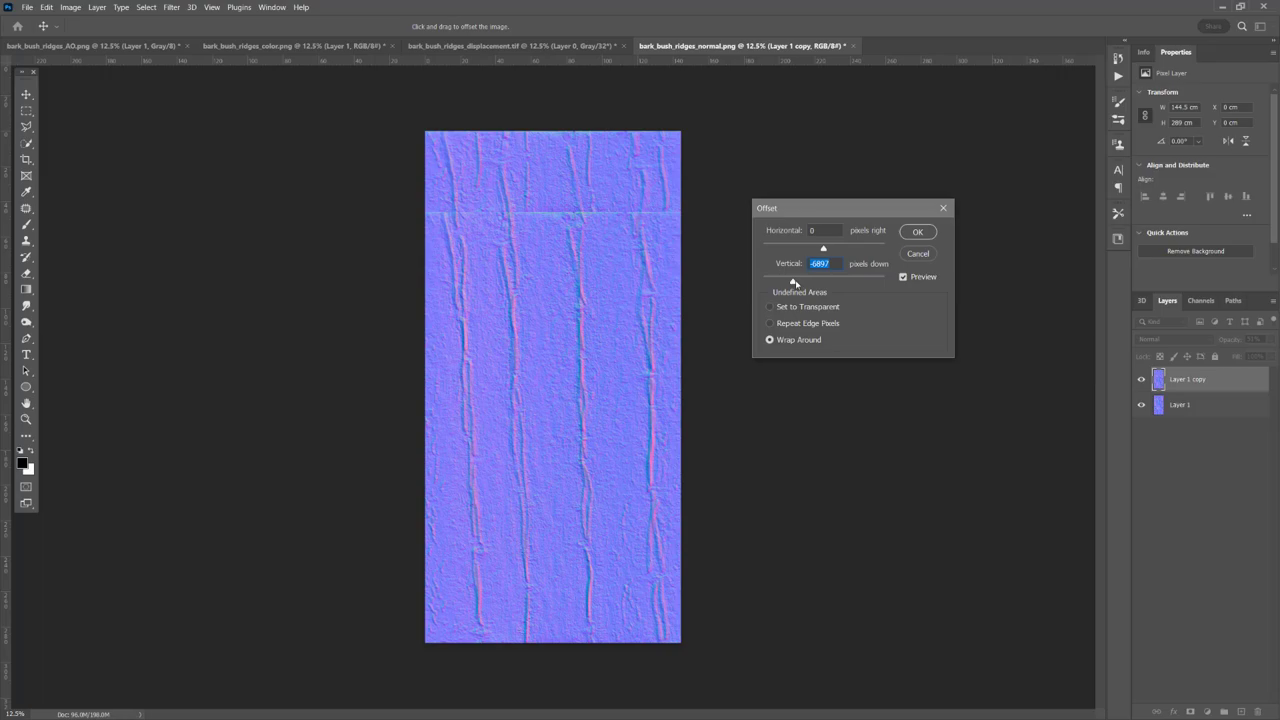
pyautogui.moveTo(795, 283); pyautogui.dragTo(818, 284)
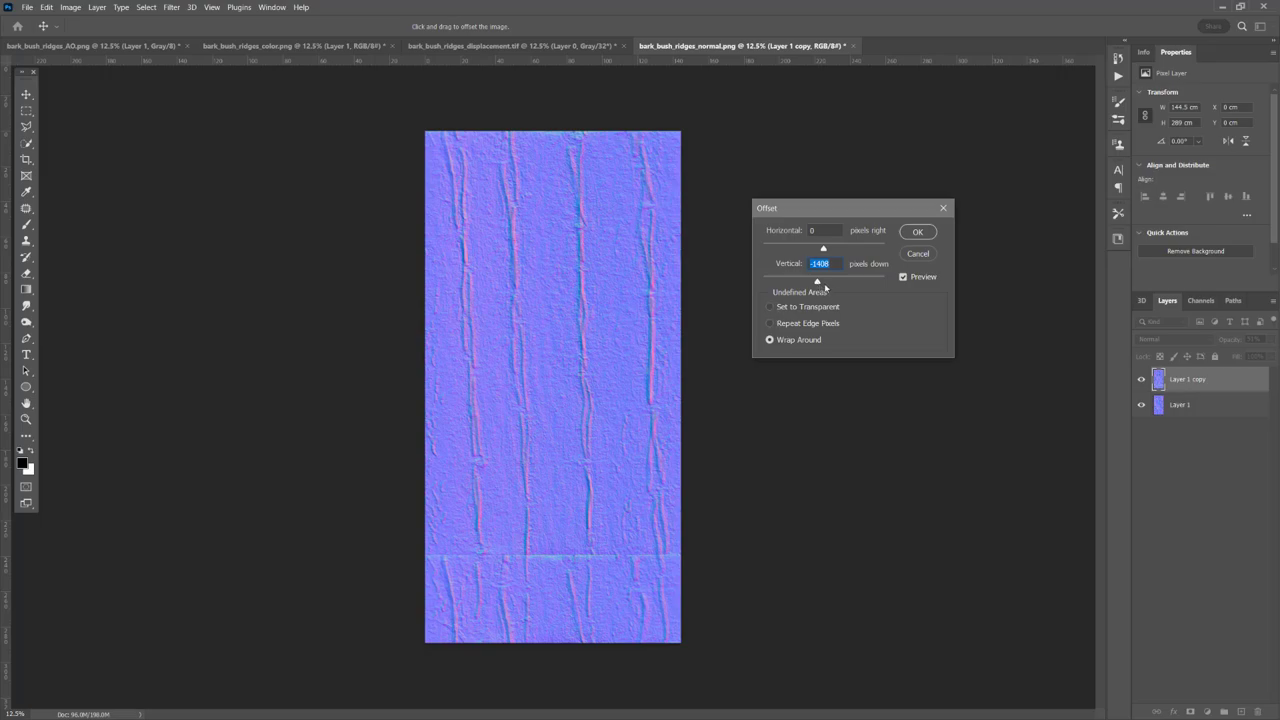
# Apply the wrap-around Offset to the layer copy with horizontal at 144 and vertical at +1267 pixels.
pyautogui.moveTo(822, 285); pyautogui.dragTo(829, 284)
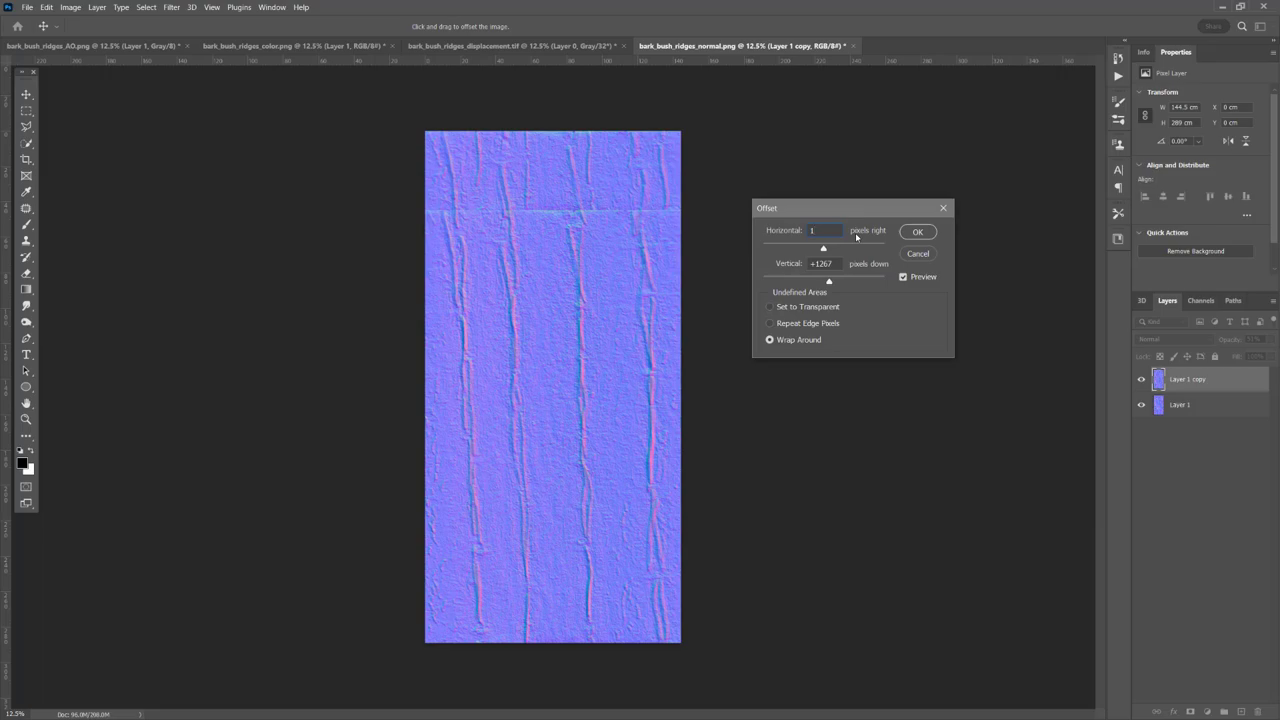
pyautogui.write('44')
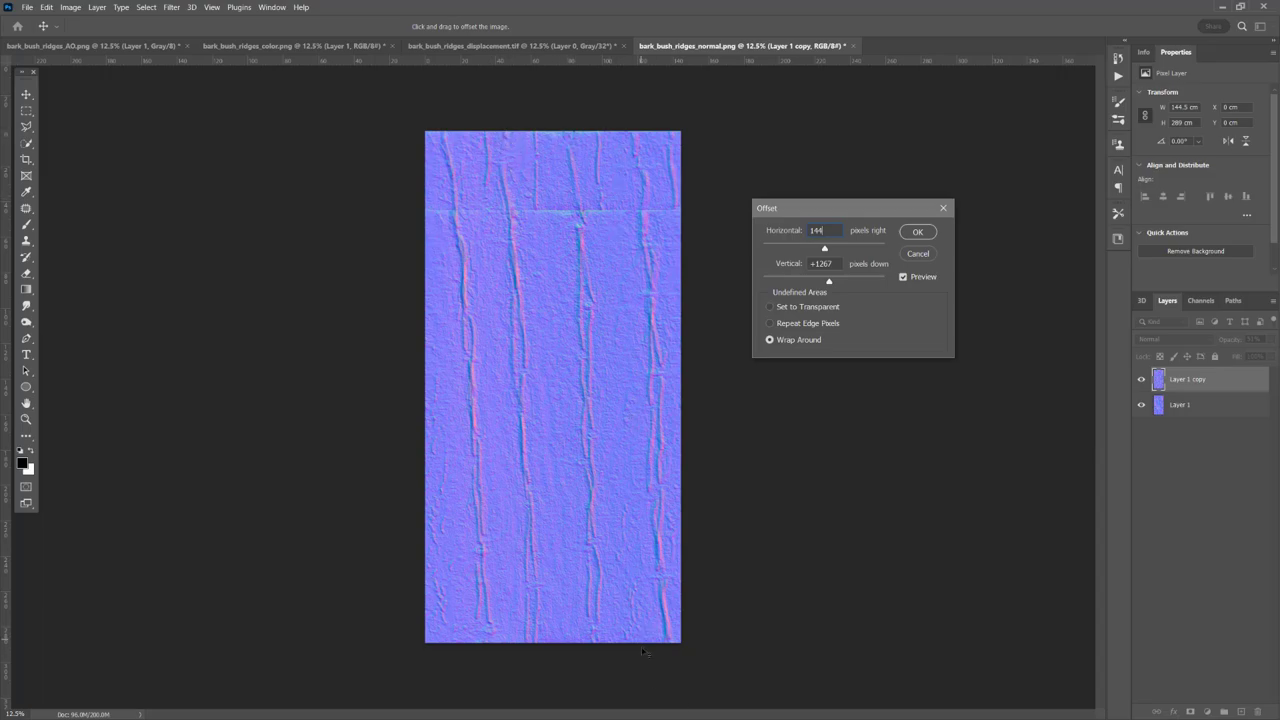
pyautogui.click(917, 232)
# Compare the offset copy with the original layer around the horizontal seam by switching the copy's visibility off and on.
pyautogui.press('c')
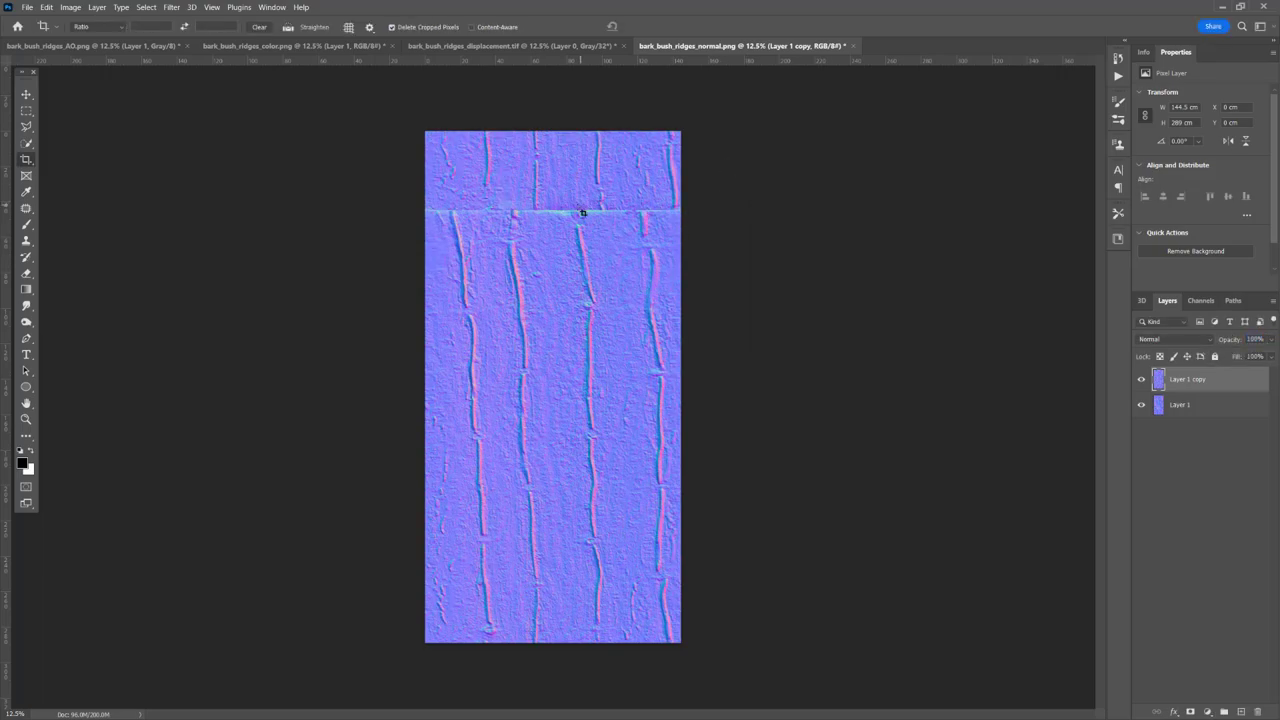
pyautogui.press('z')
pyautogui.moveTo(580, 214); pyautogui.dragTo(599, 380)
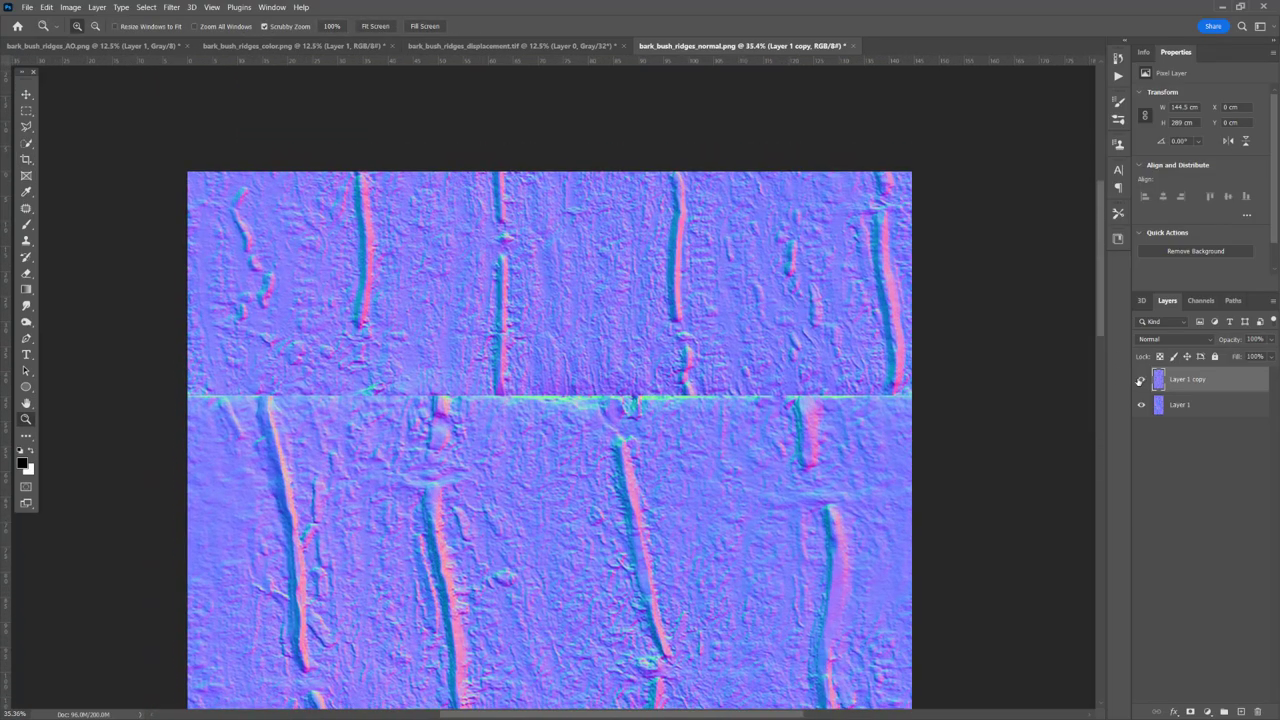
pyautogui.click(1141, 380)
pyautogui.click(1141, 380)
pyautogui.click(1141, 380)
pyautogui.click(1141, 380)
pyautogui.click(1141, 380)
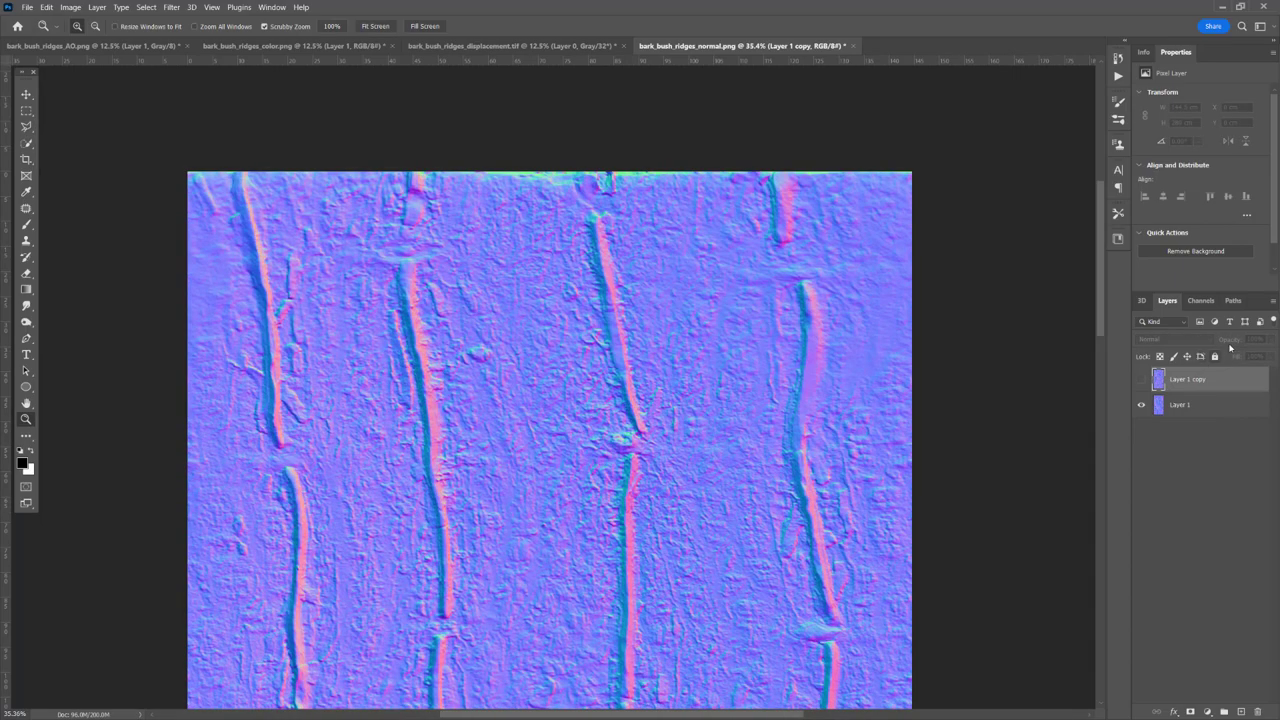
pyautogui.click(1142, 380)
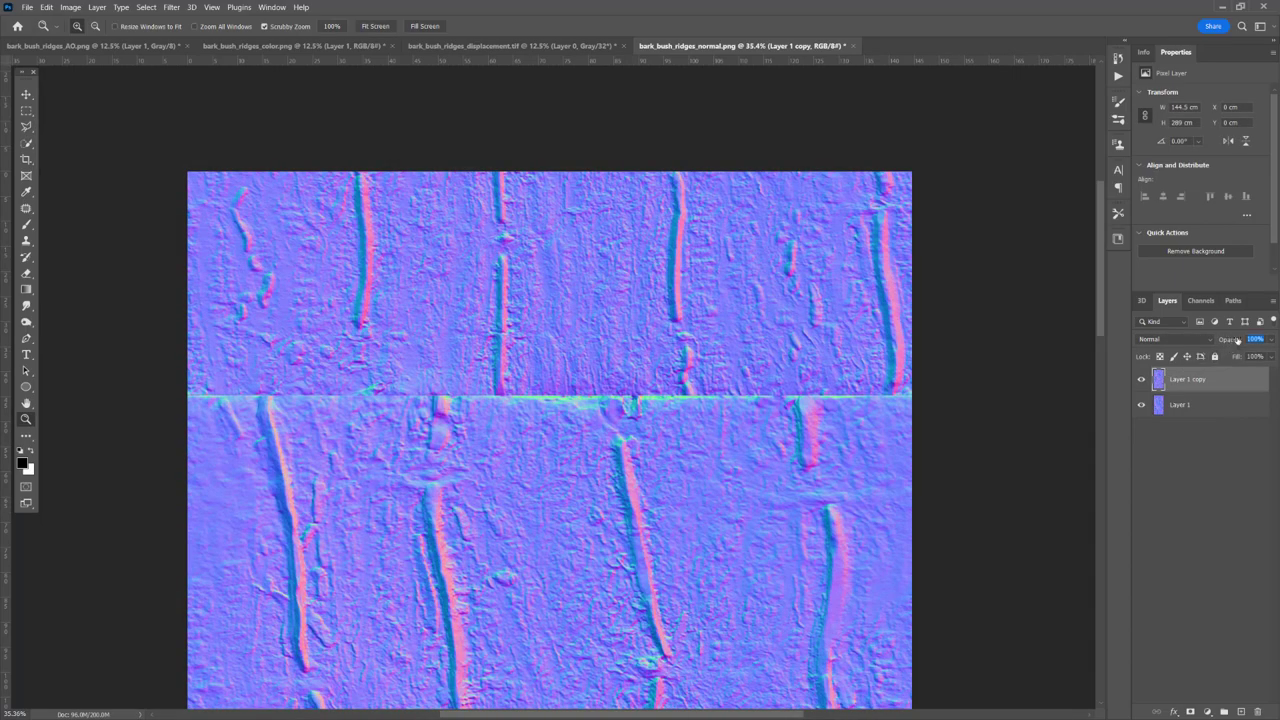
# Lower the opacity of the offset layer copy to 36% so both sets of ridges show through.
pyautogui.moveTo(1238, 340); pyautogui.dragTo(1234, 340)
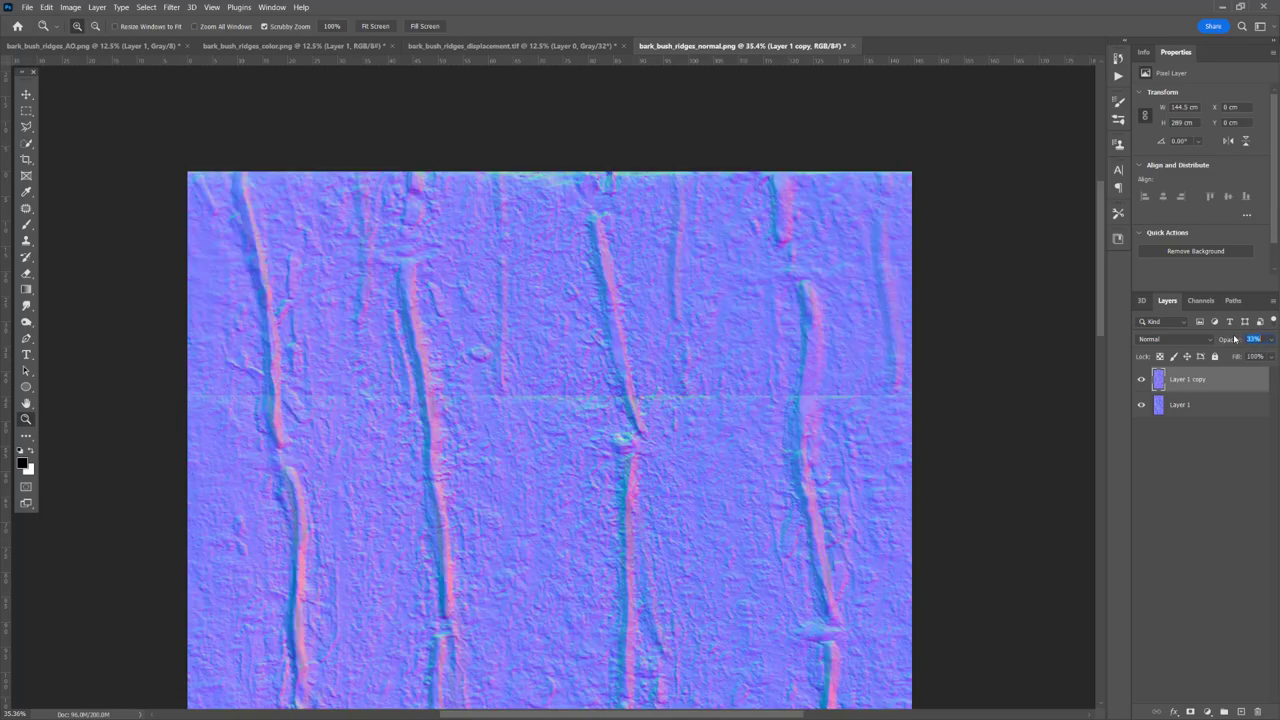
pyautogui.scroll(5, 1252, 340)
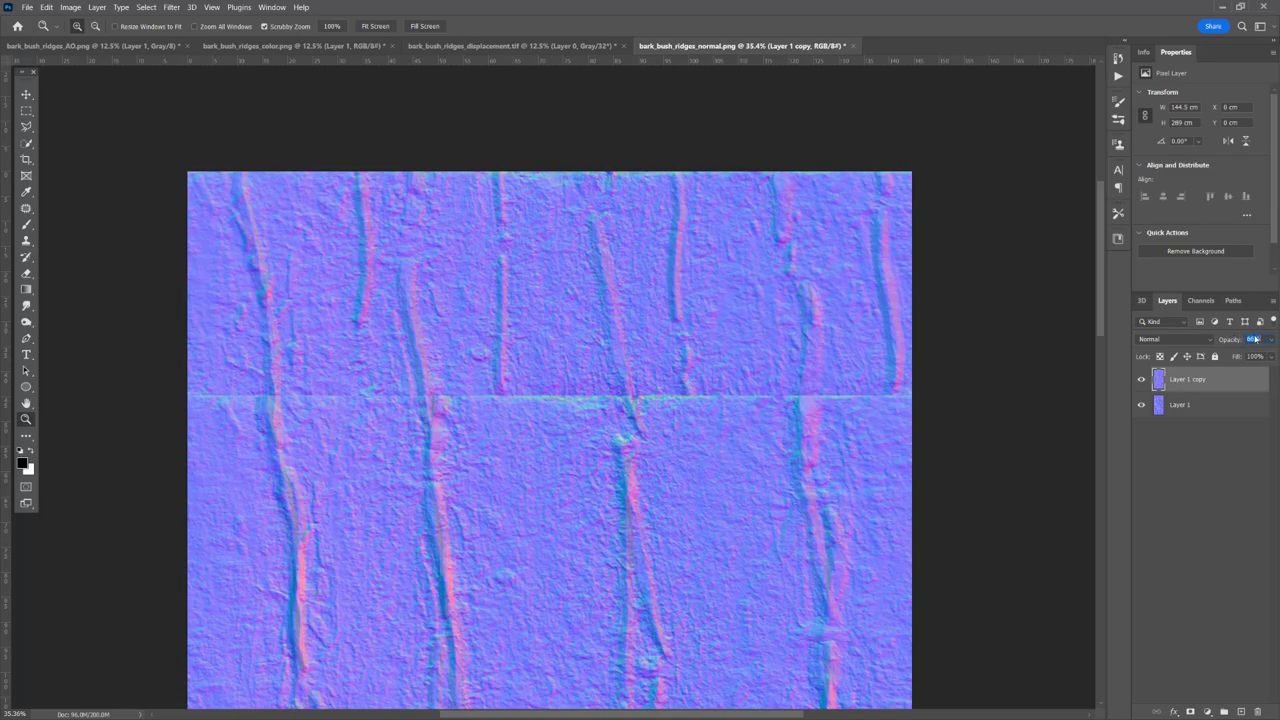
pyautogui.moveTo(1245, 340); pyautogui.dragTo(1228, 340)
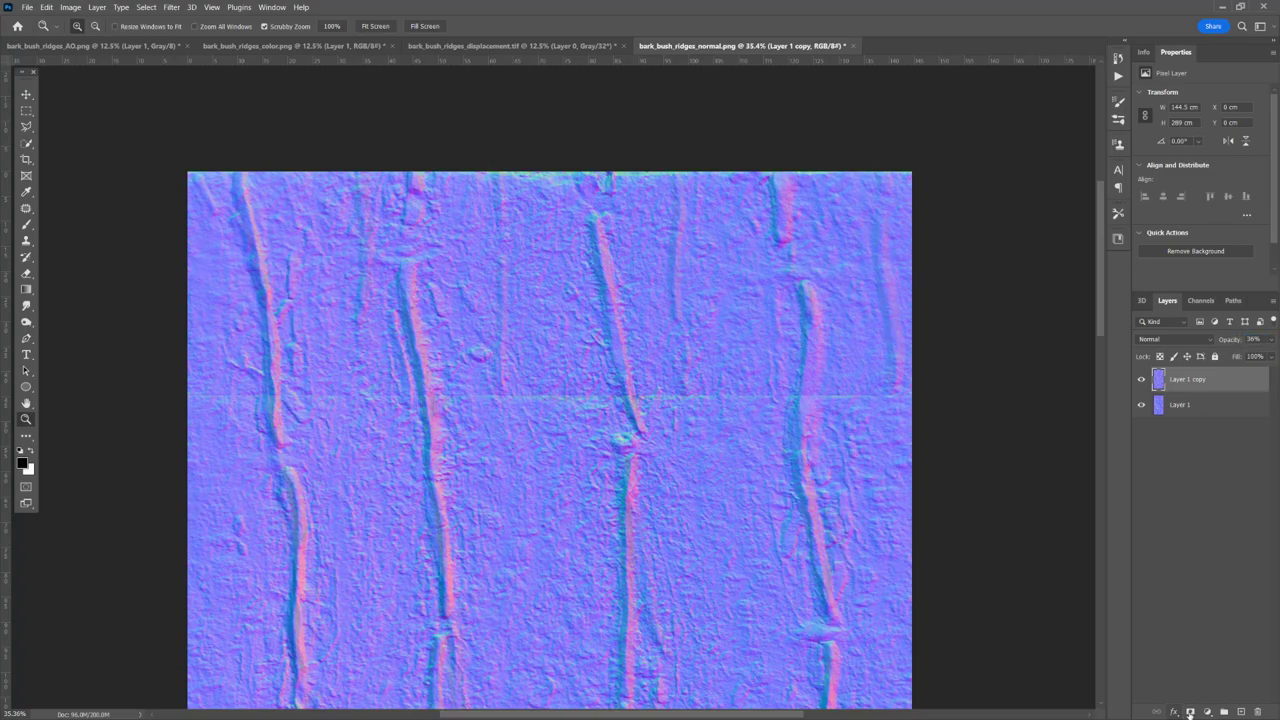
# Add a layer mask to the layer copy and set up a soft round brush with 0% hardness and a 200 px size.
pyautogui.click(1189, 712)
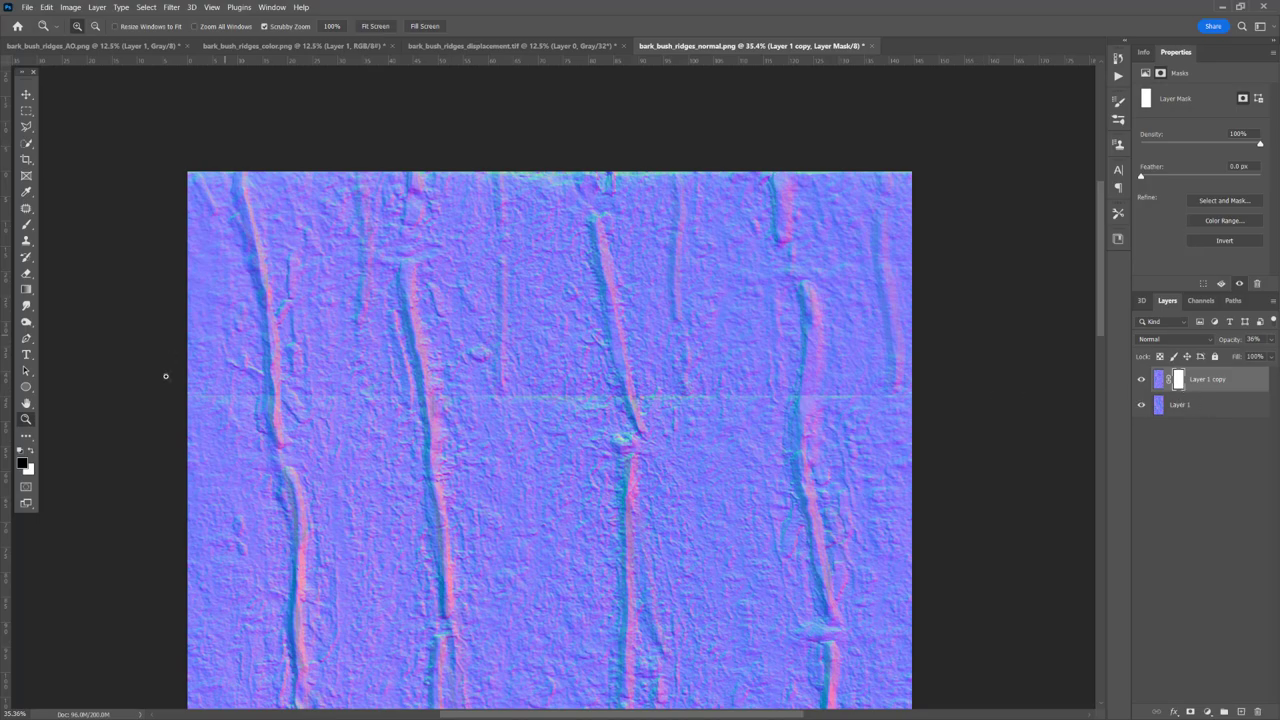
pyautogui.click(27, 225)
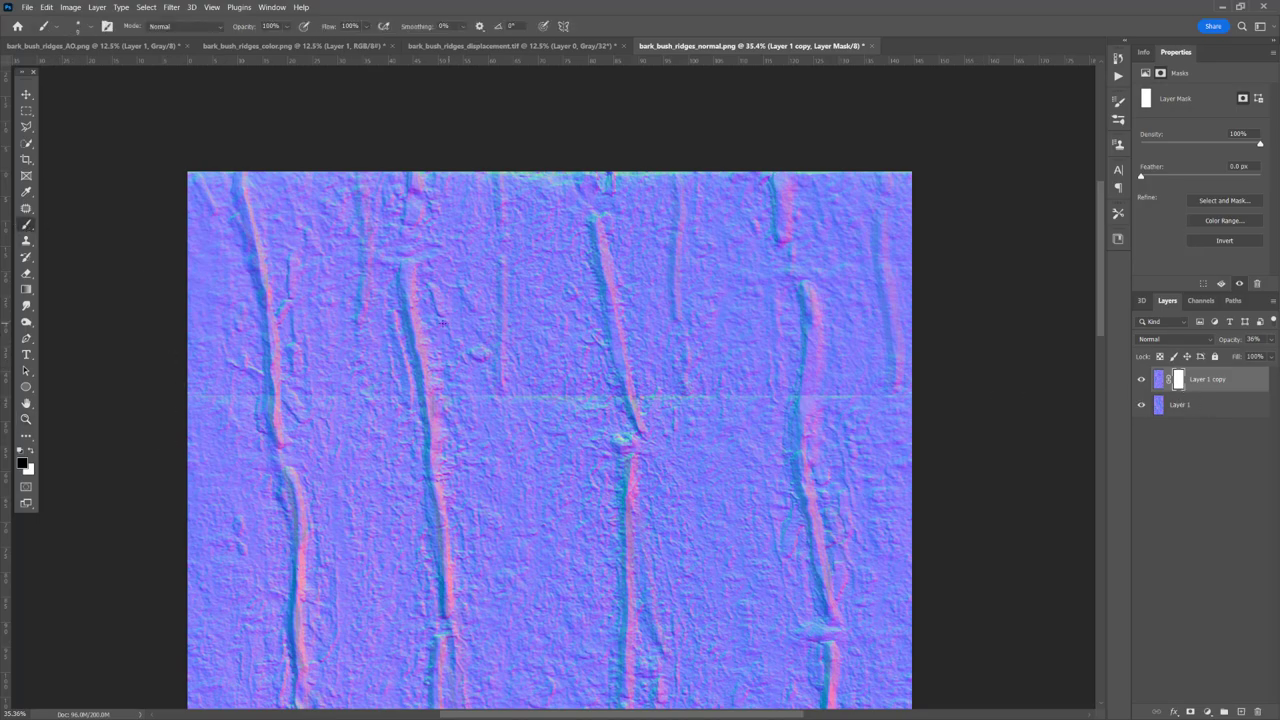
pyautogui.rightClick(474, 335)
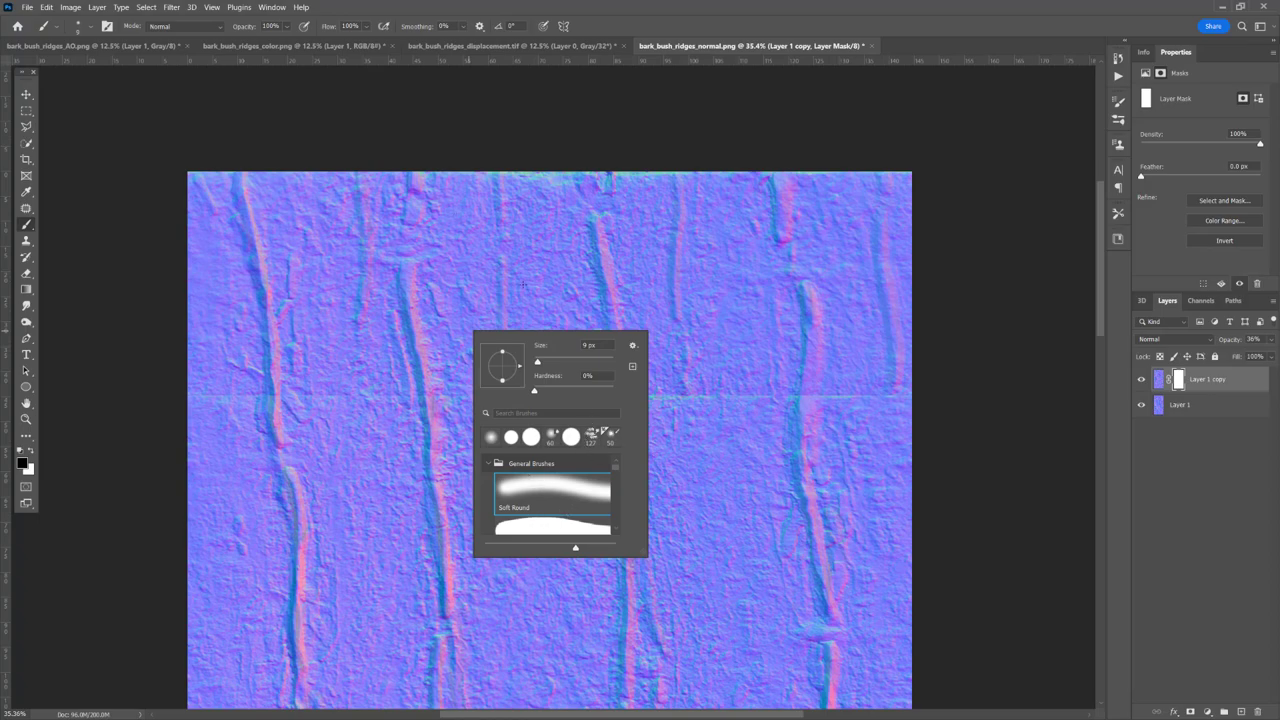
pyautogui.click(542, 101)
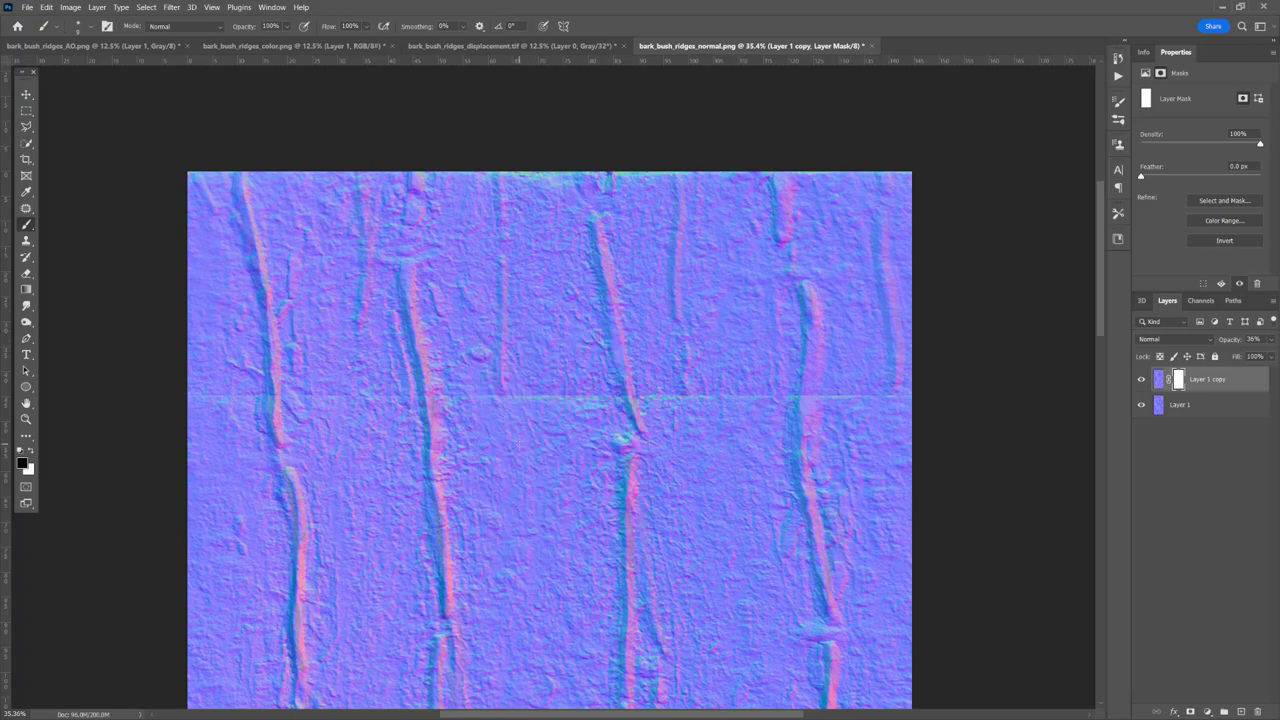
pyautogui.press(']')
pyautogui.press(']')
pyautogui.press(']')
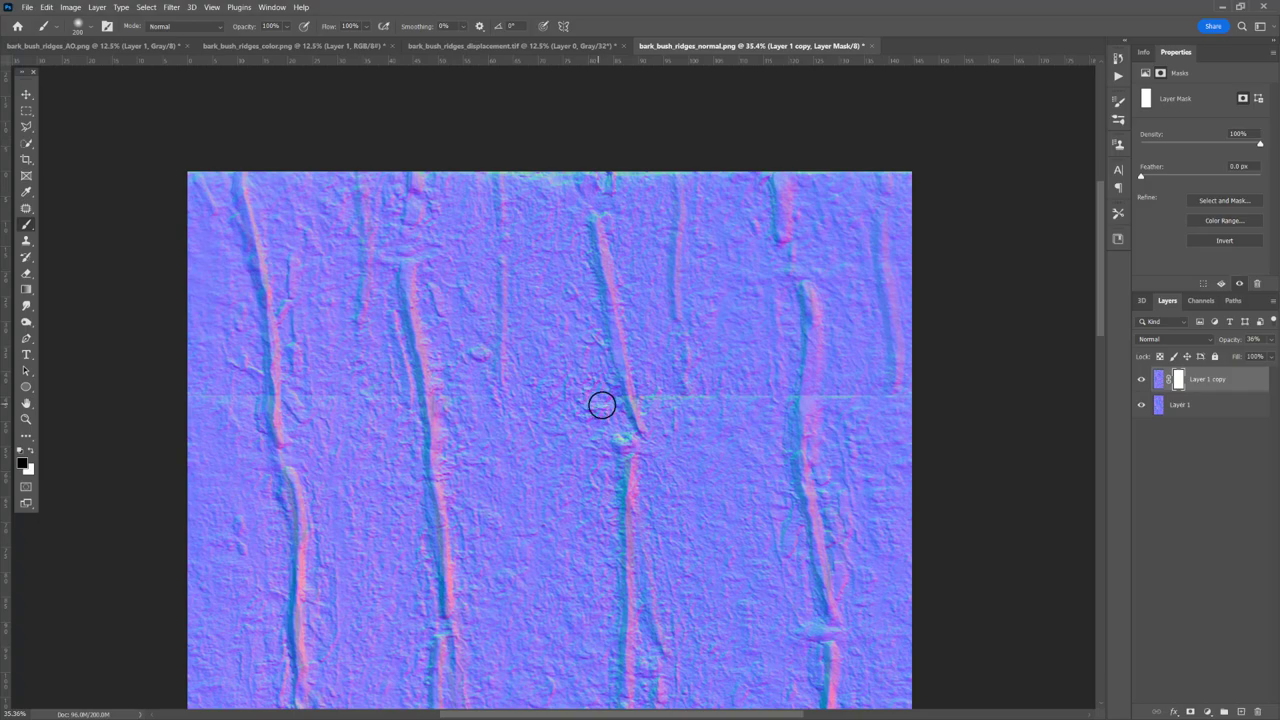
# Compare the copy with the original once more, and paint black on its mask along the seam around the third ridge.
pyautogui.click(1141, 380)
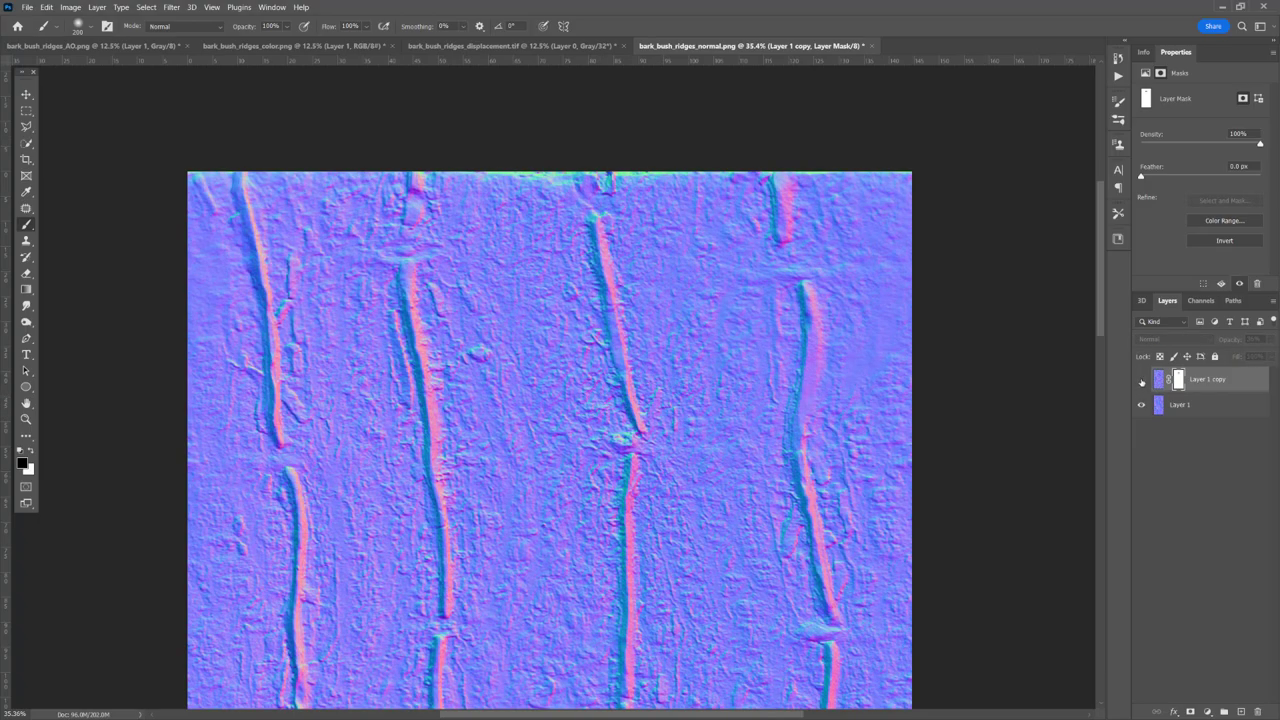
pyautogui.click(1141, 380)
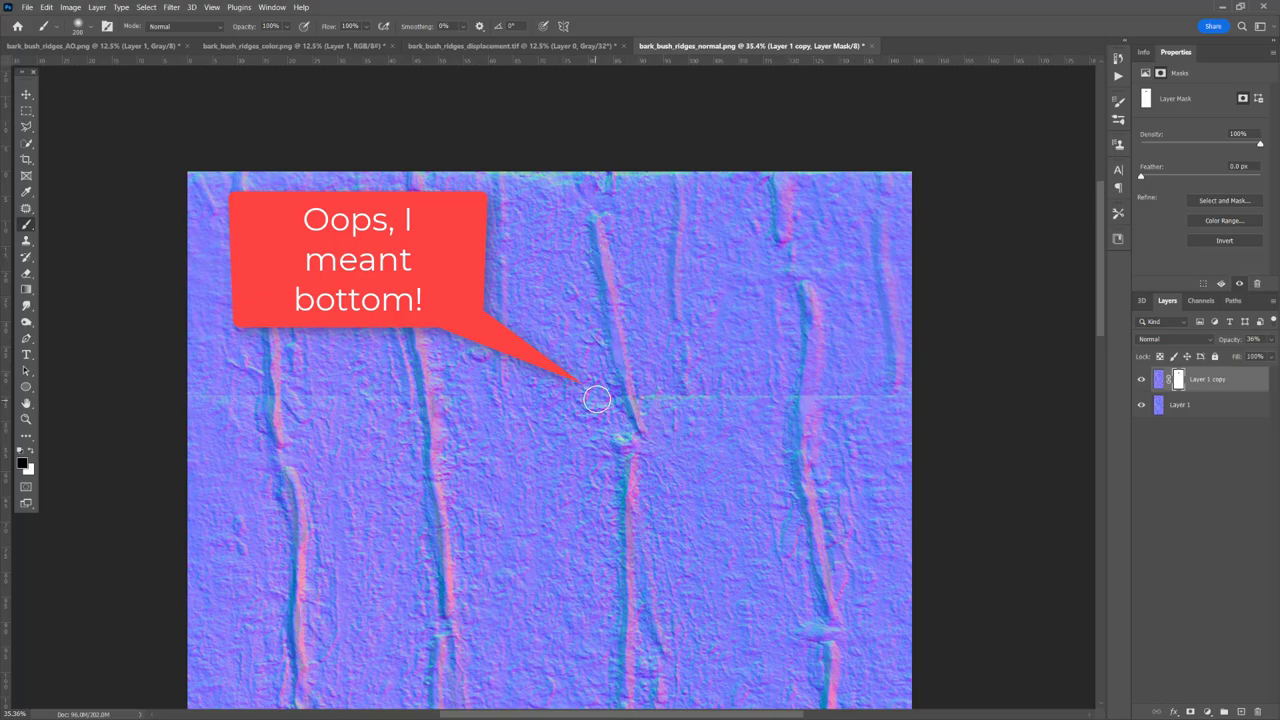
pyautogui.moveTo(655, 398); pyautogui.dragTo(747, 401)
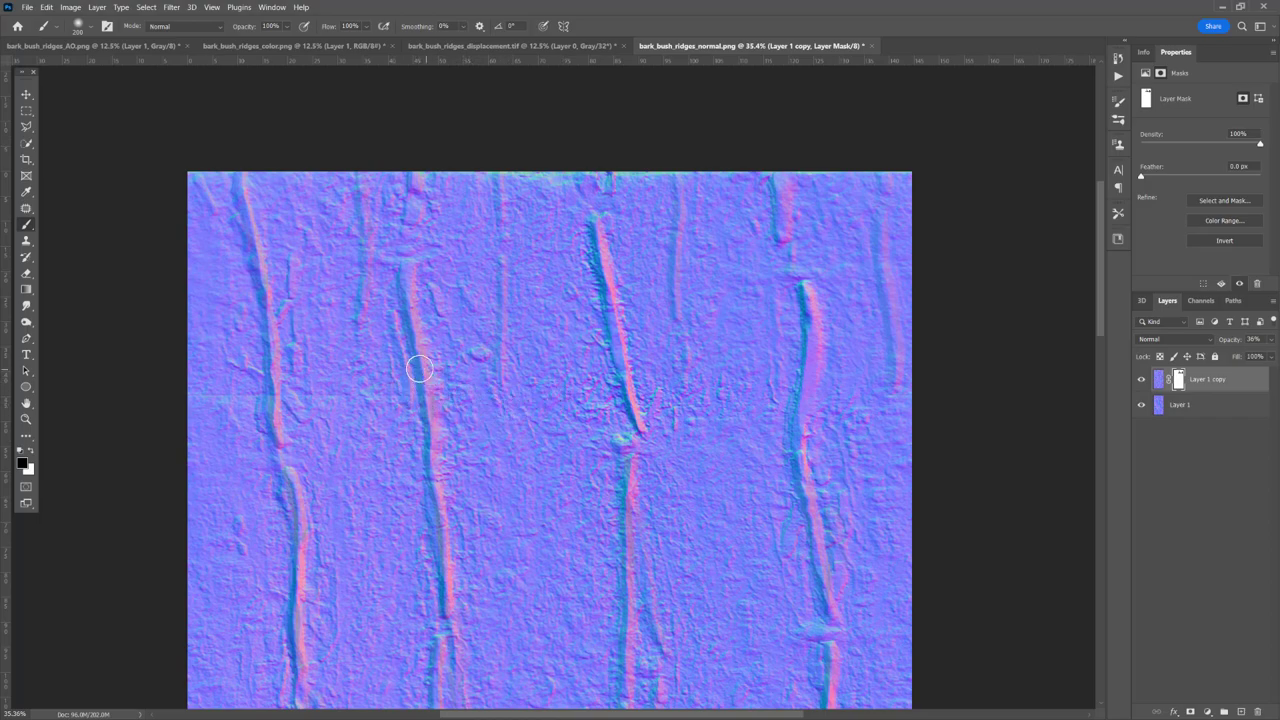
# Paint black on the copy's mask to hide the horizontal seam across the first and second ridges.
pyautogui.press('z')
pyautogui.moveTo(406, 363); pyautogui.dragTo(448, 371)
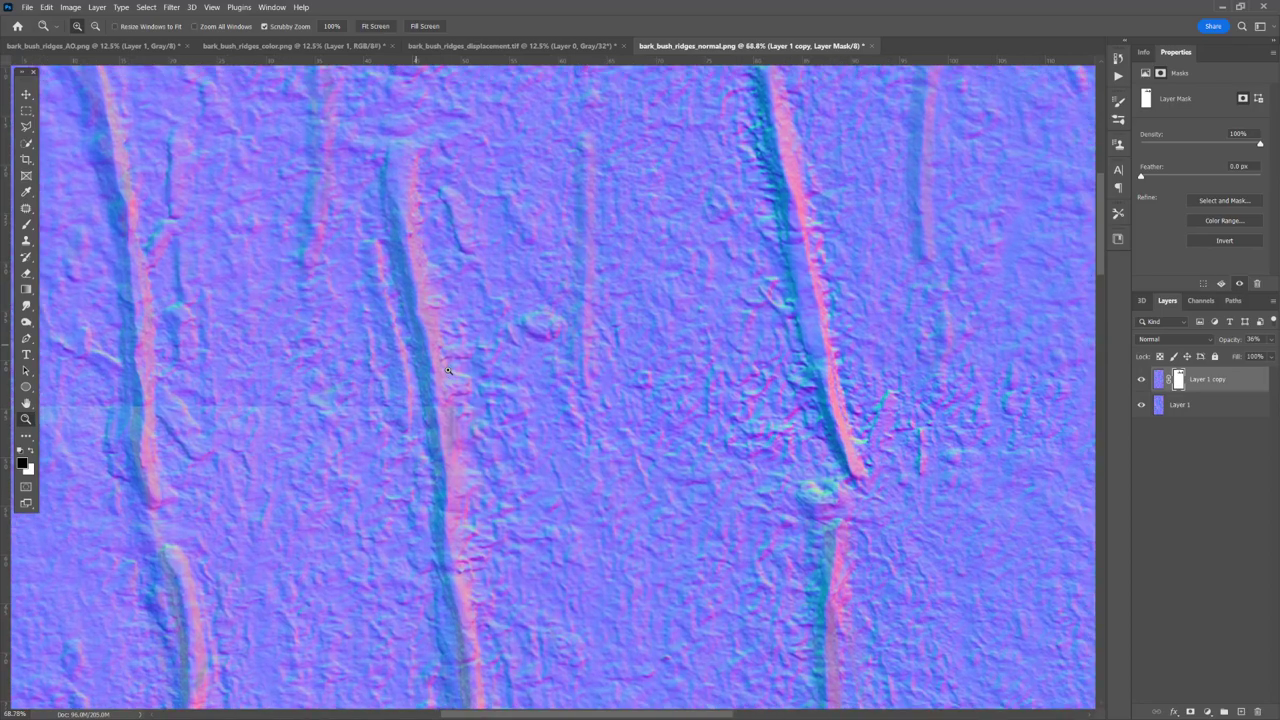
pyautogui.press('b')
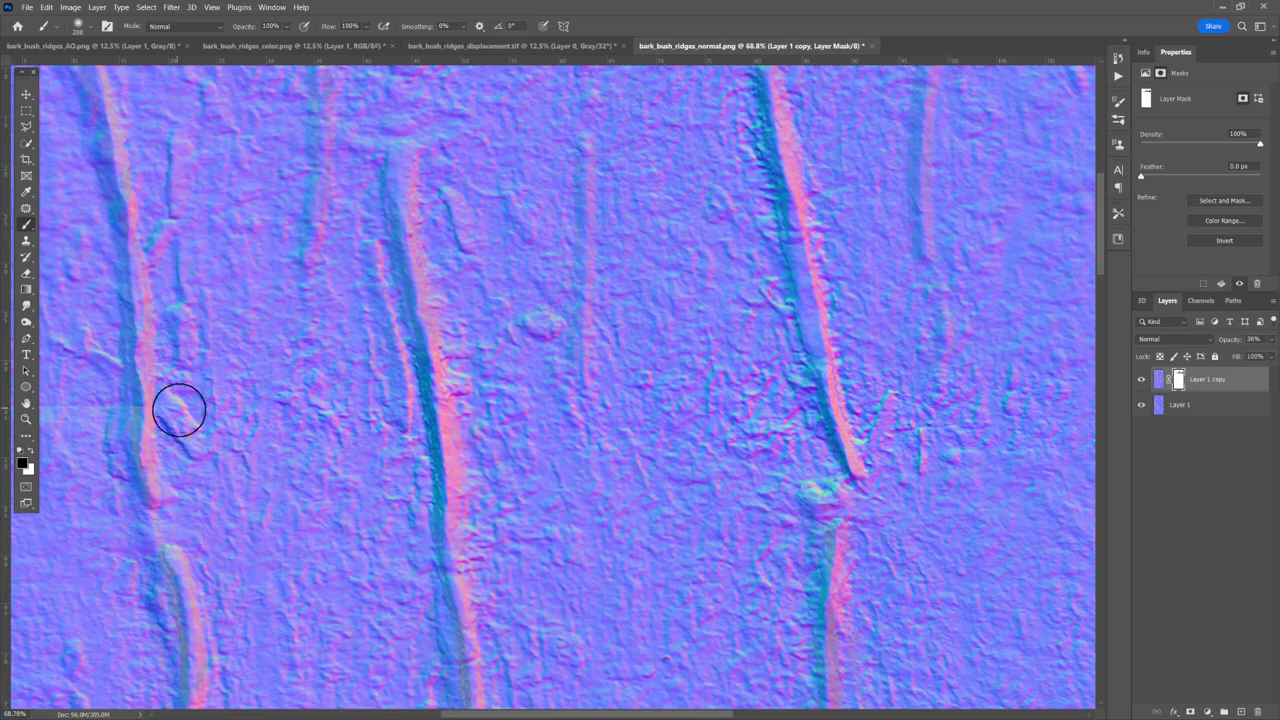
pyautogui.moveTo(300, 383)
pyautogui.mouseDown()
pyautogui.moveTo(396, 390)
pyautogui.moveTo(429, 334)
pyautogui.moveTo(434, 263)
pyautogui.moveTo(440, 383)
pyautogui.moveTo(450, 337)
pyautogui.moveTo(460, 429)
pyautogui.moveTo(443, 283)
pyautogui.moveTo(456, 372)
pyautogui.mouseUp()
pyautogui.moveTo(349, 383); pyautogui.dragTo(514, 348)
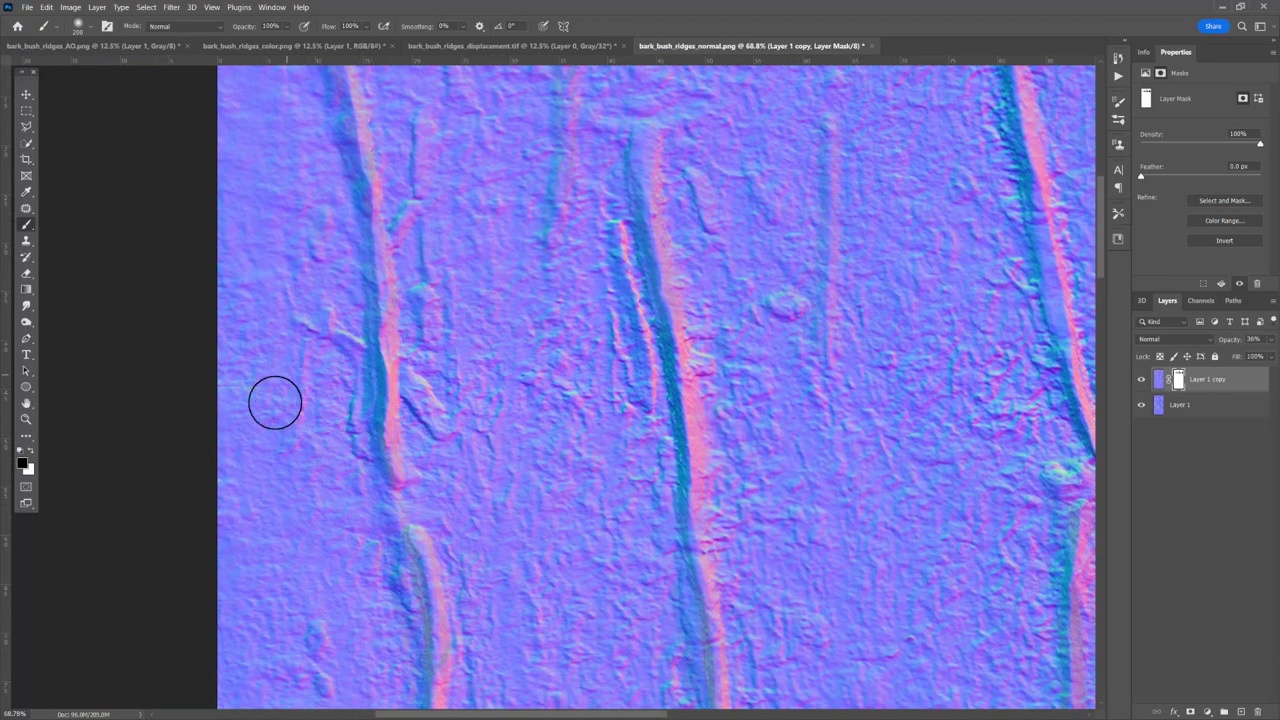
pyautogui.moveTo(489, 406); pyautogui.dragTo(553, 435)
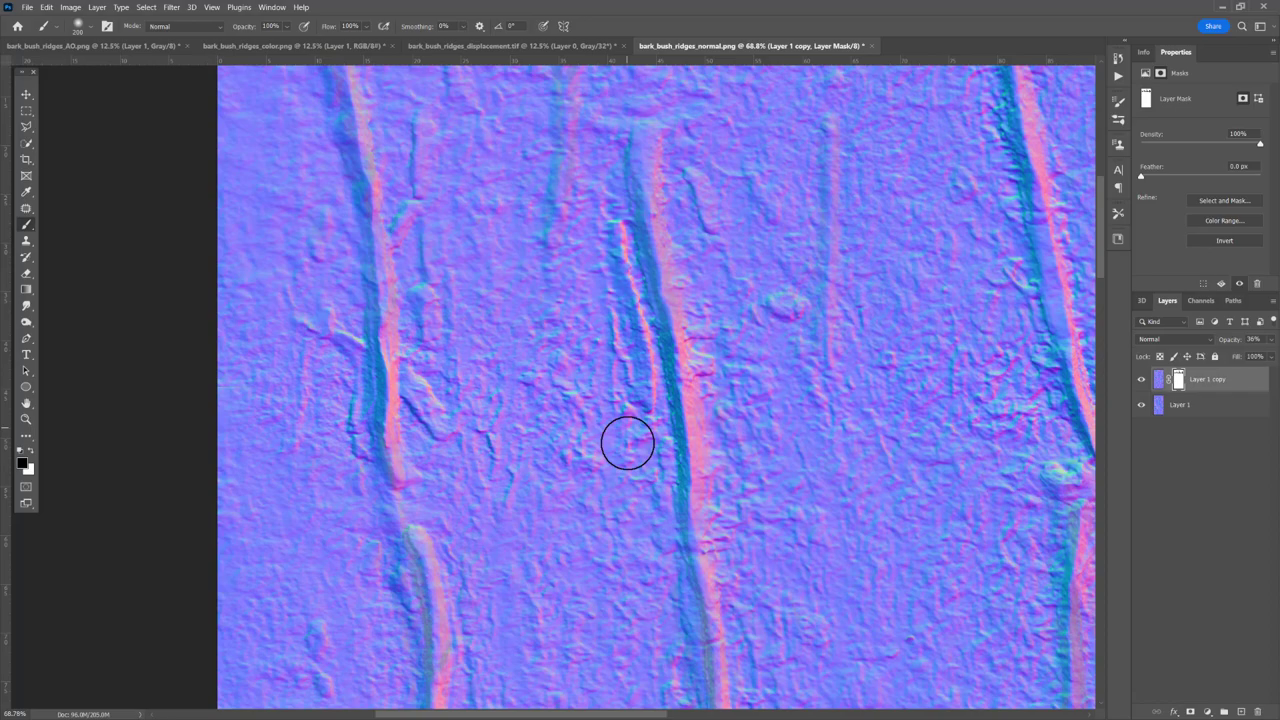
# Mask out the copy's faint ridge between the second and third ridges, and set the copy's opacity to 72%.
pyautogui.moveTo(585, 368); pyautogui.dragTo(418, 483)
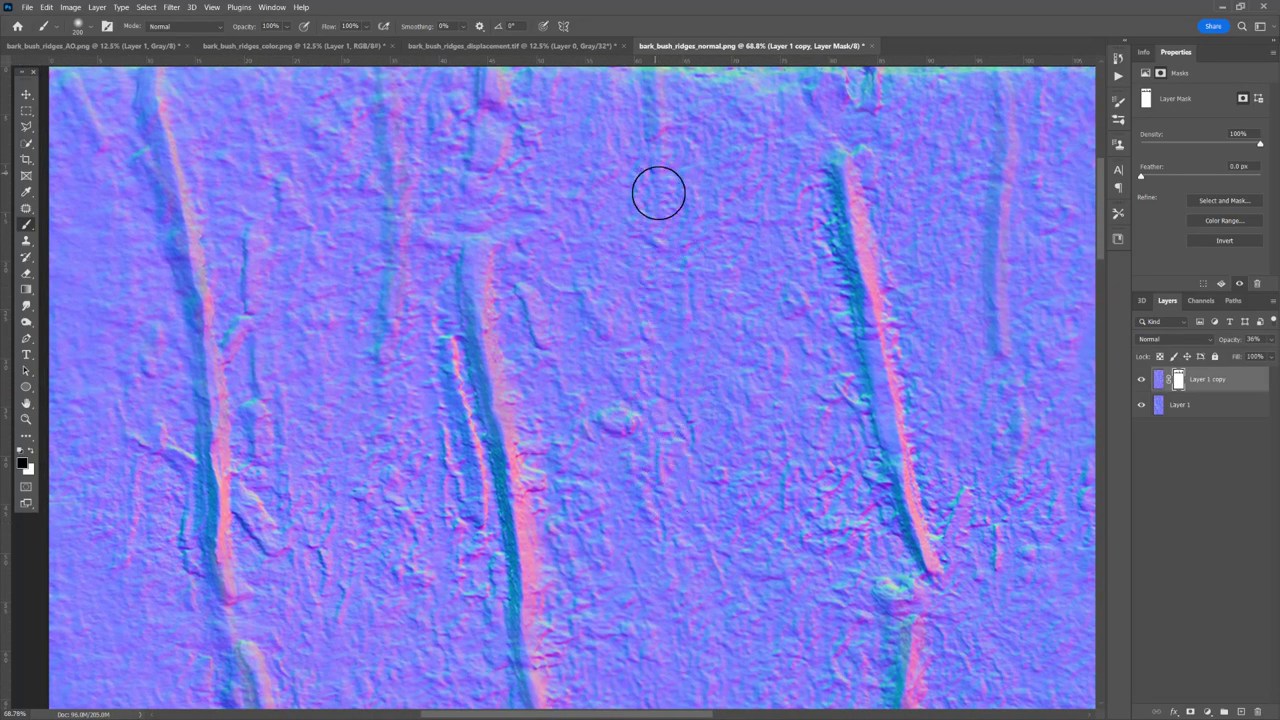
pyautogui.moveTo(664, 260); pyautogui.dragTo(657, 317)
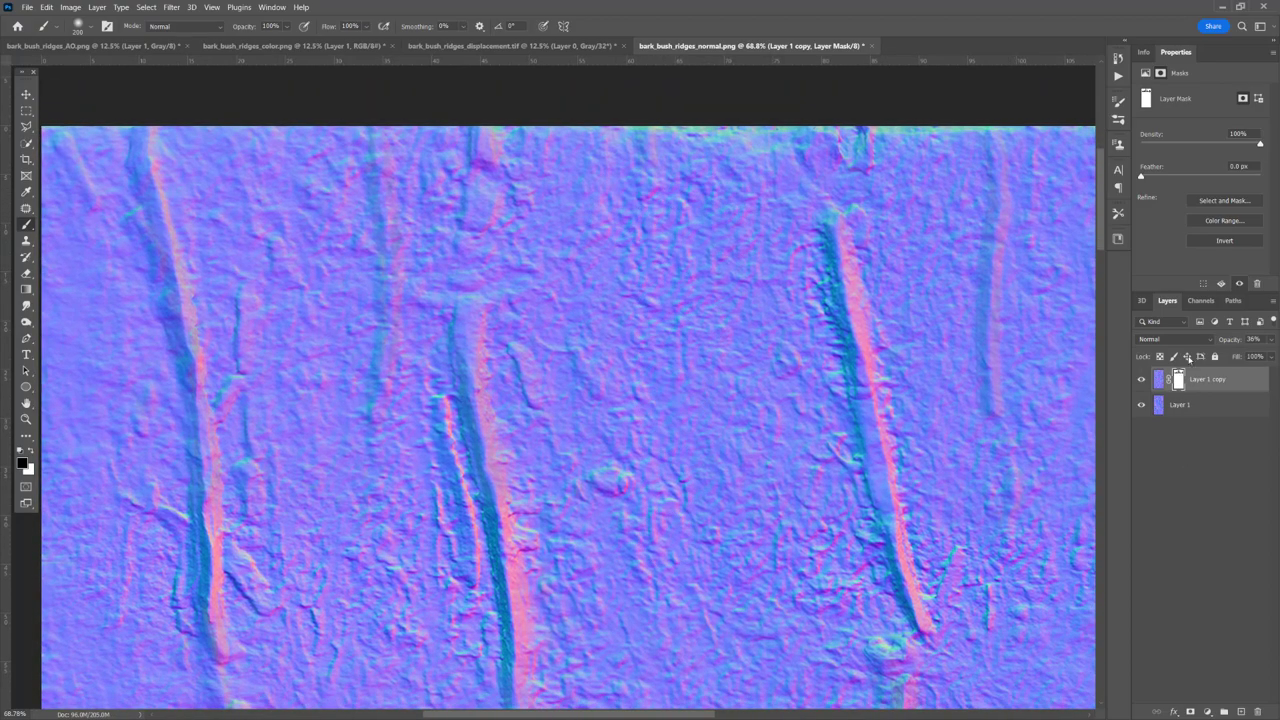
pyautogui.write('0')
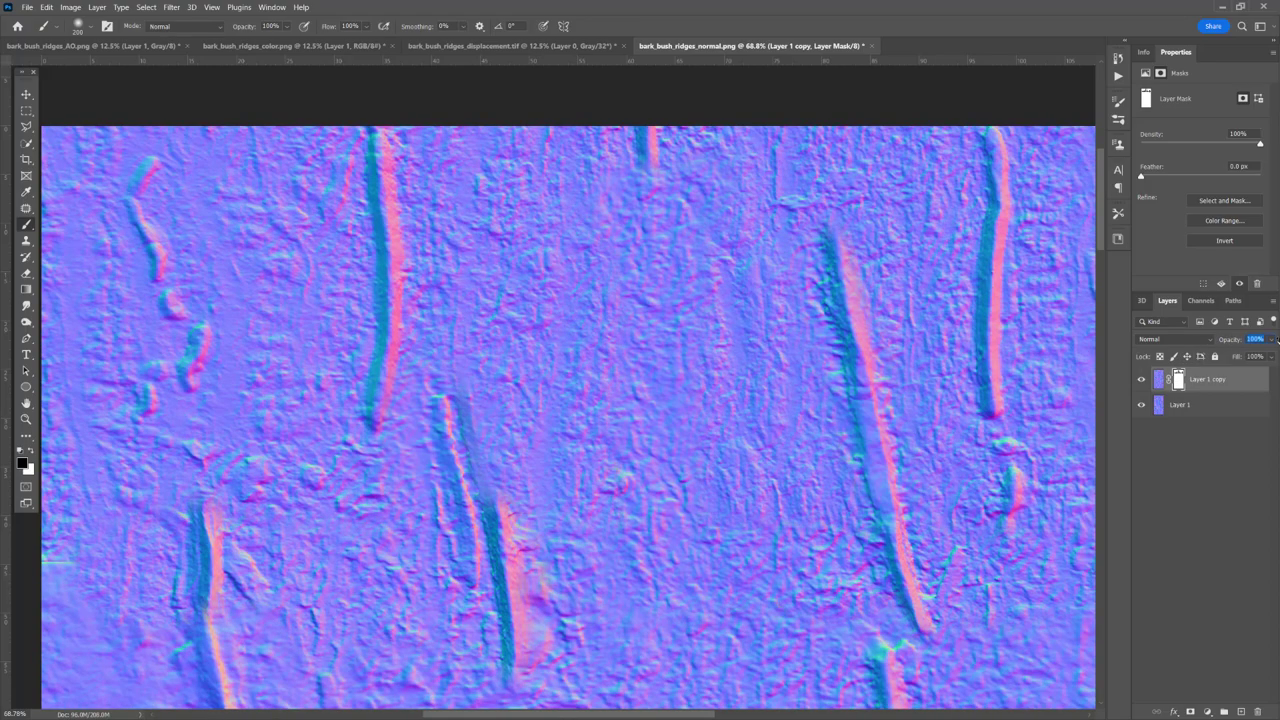
pyautogui.hotkey('ctrl', 'z')
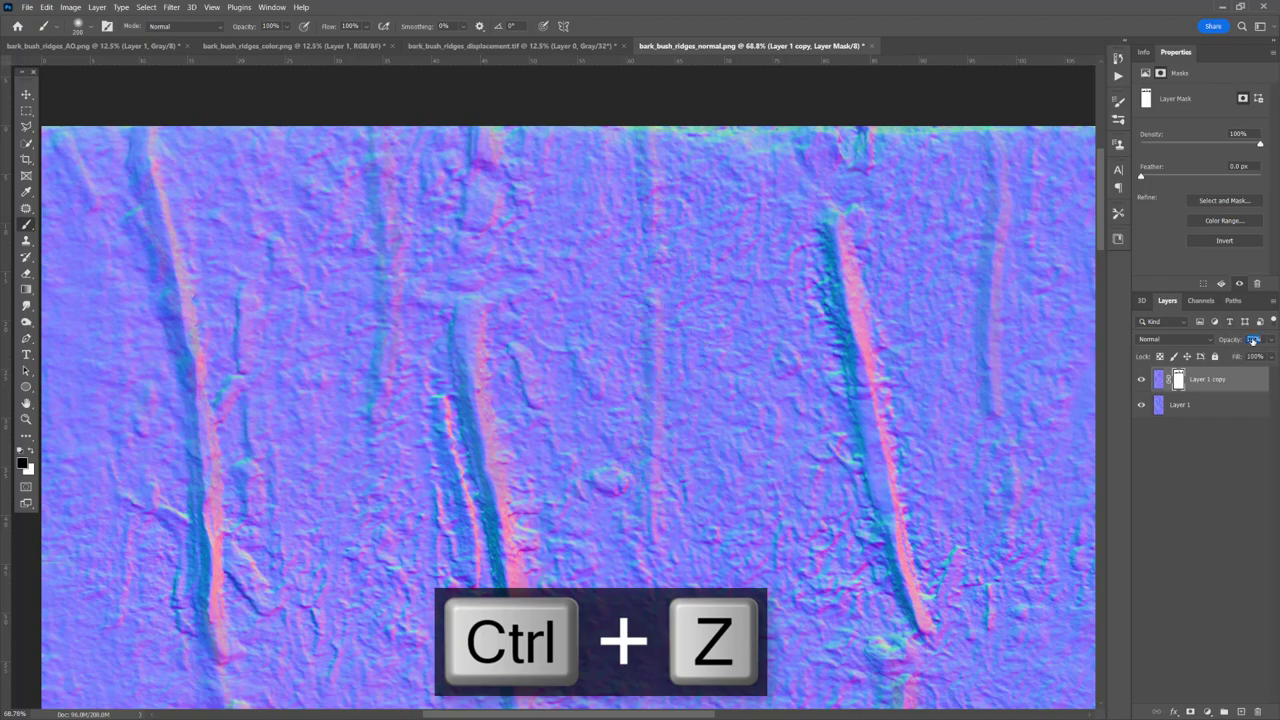
pyautogui.moveTo(645, 530); pyautogui.dragTo(662, 298)
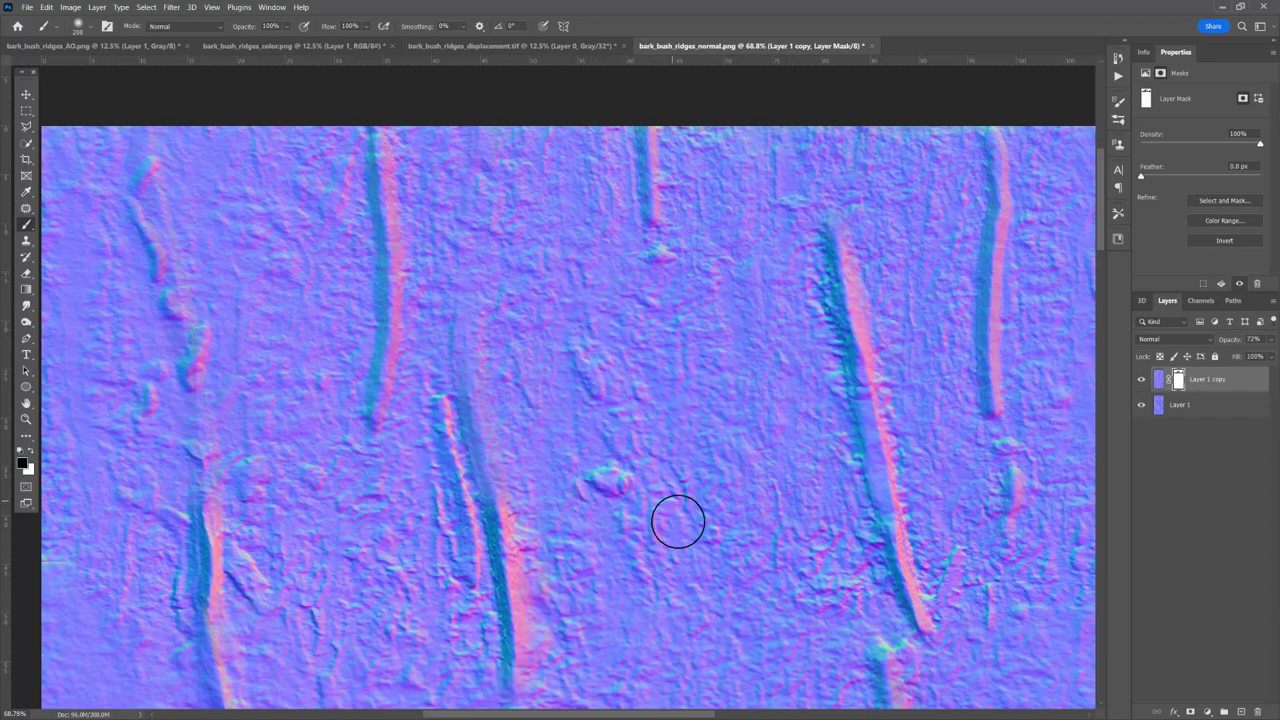
# Reduce the brush to 90 px and paint black on the mask along the second ridge to bring back its upper part.
pyautogui.scroll(-1, 588, 435)
pyautogui.press('[')
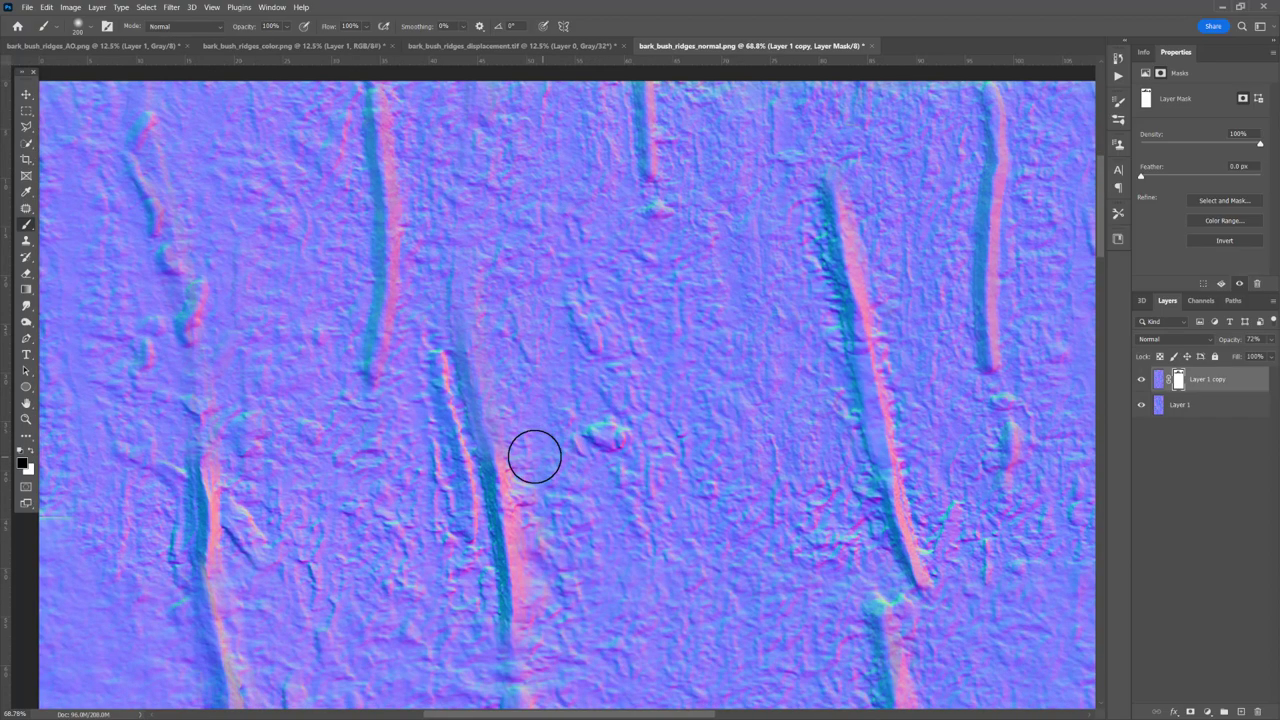
pyautogui.press('[')
pyautogui.press('[')
pyautogui.press('[')
pyautogui.press('[')
pyautogui.moveTo(491, 429)
pyautogui.mouseDown()
pyautogui.moveTo(489, 443)
pyautogui.moveTo(471, 304)
pyautogui.mouseUp()
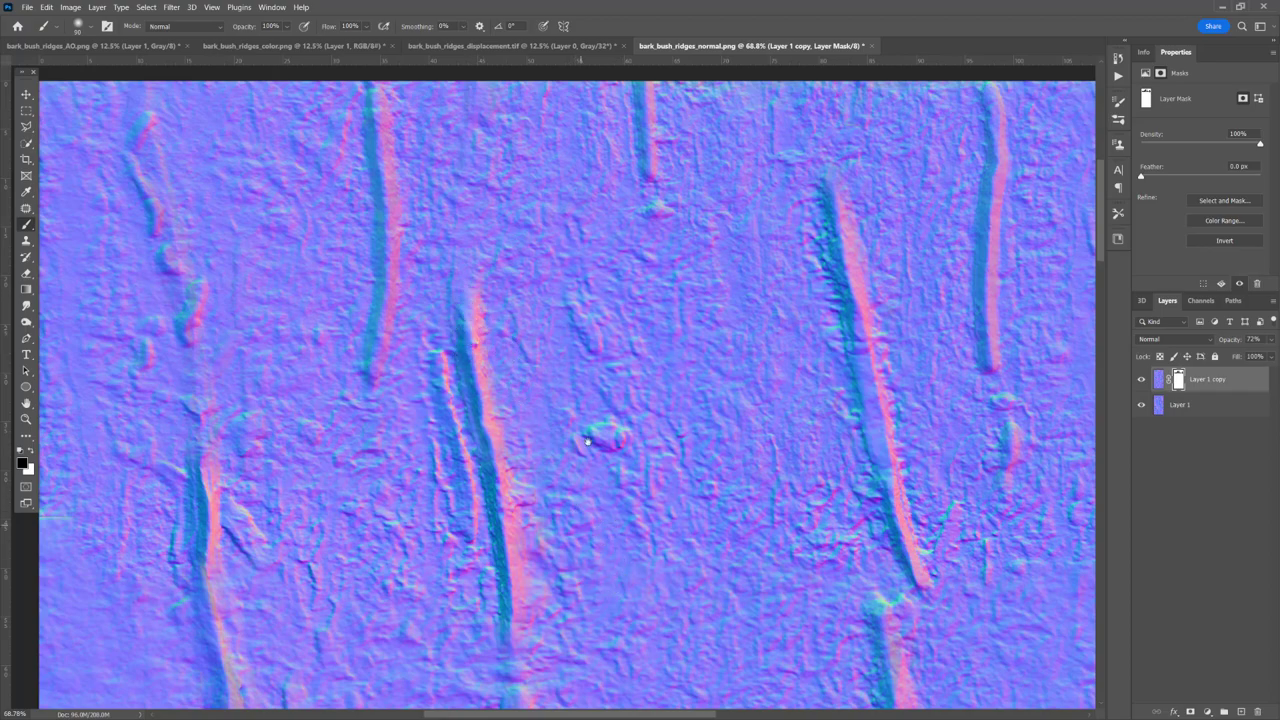
pyautogui.scroll(-3, 610, 585)
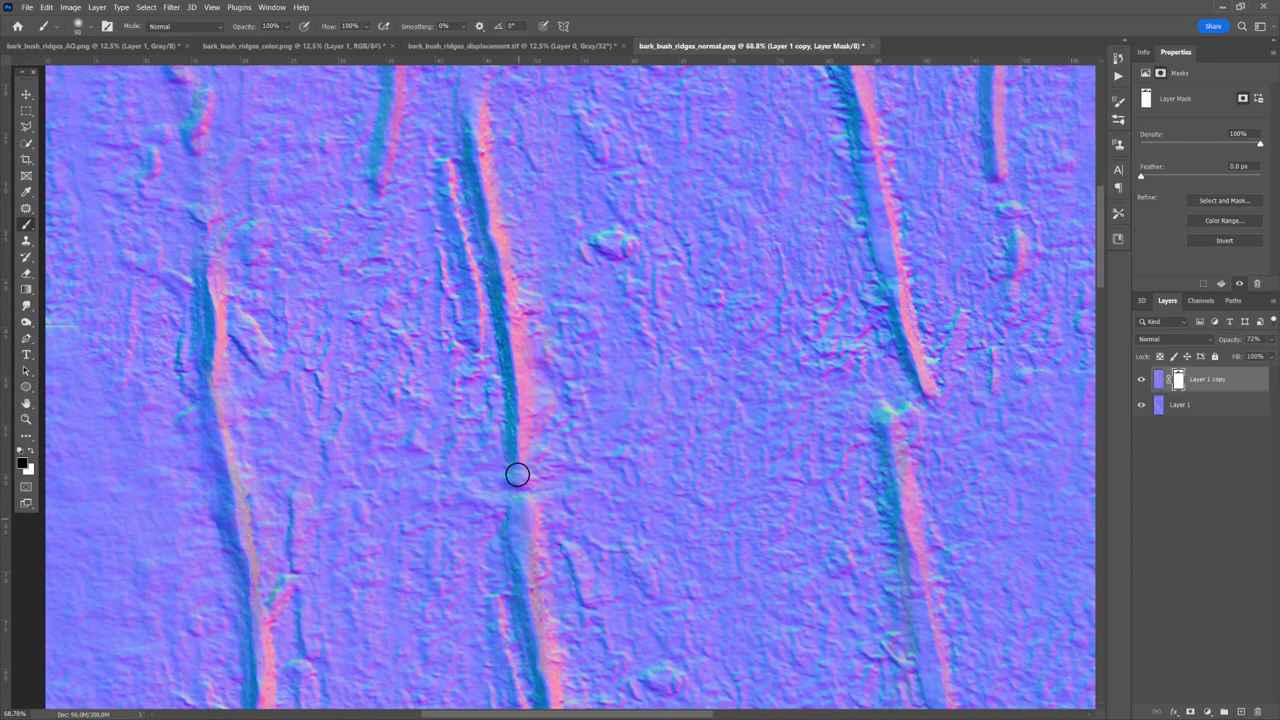
# Paint black on the copy's mask across the seam on the second ridge, and undo the last stroke at the rightmost ridge's lower end.
pyautogui.moveTo(517, 510)
pyautogui.mouseDown()
pyautogui.moveTo(520, 552)
pyautogui.moveTo(539, 527)
pyautogui.moveTo(529, 470)
pyautogui.moveTo(529, 576)
pyautogui.mouseUp()
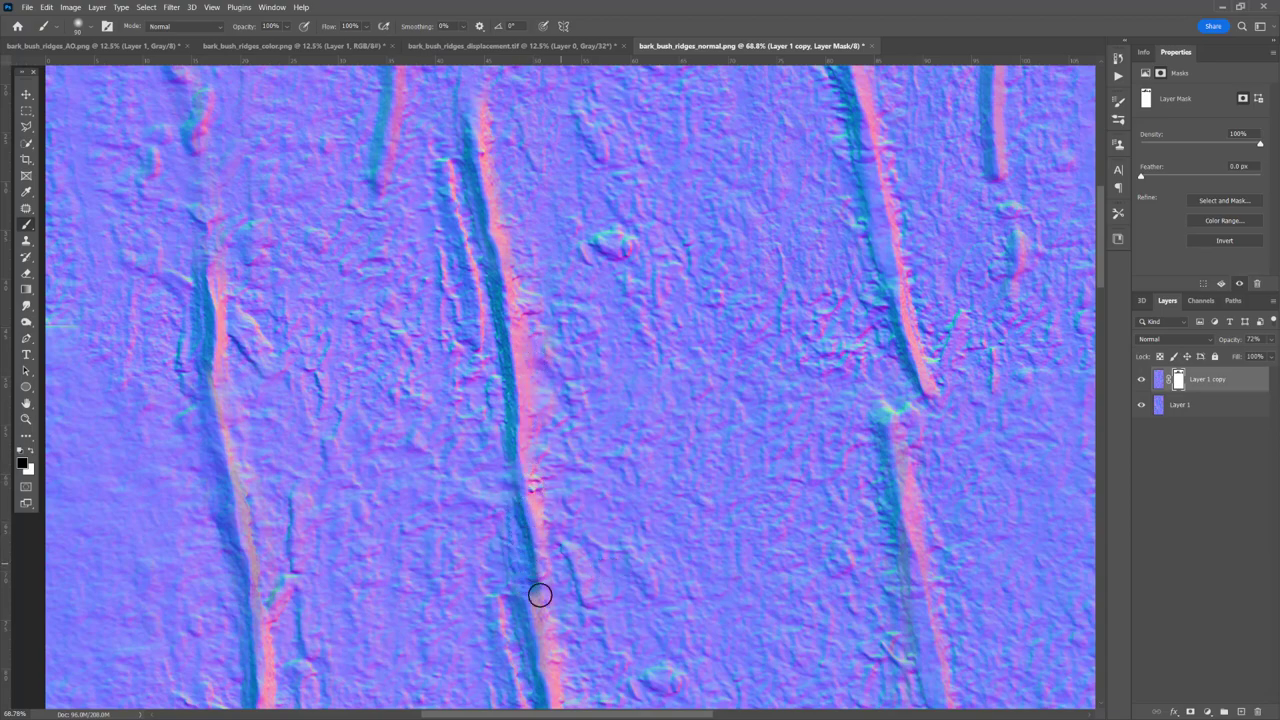
pyautogui.moveTo(786, 460)
pyautogui.mouseDown()
pyautogui.moveTo(454, 553)
pyautogui.moveTo(610, 537)
pyautogui.moveTo(435, 567)
pyautogui.mouseUp()
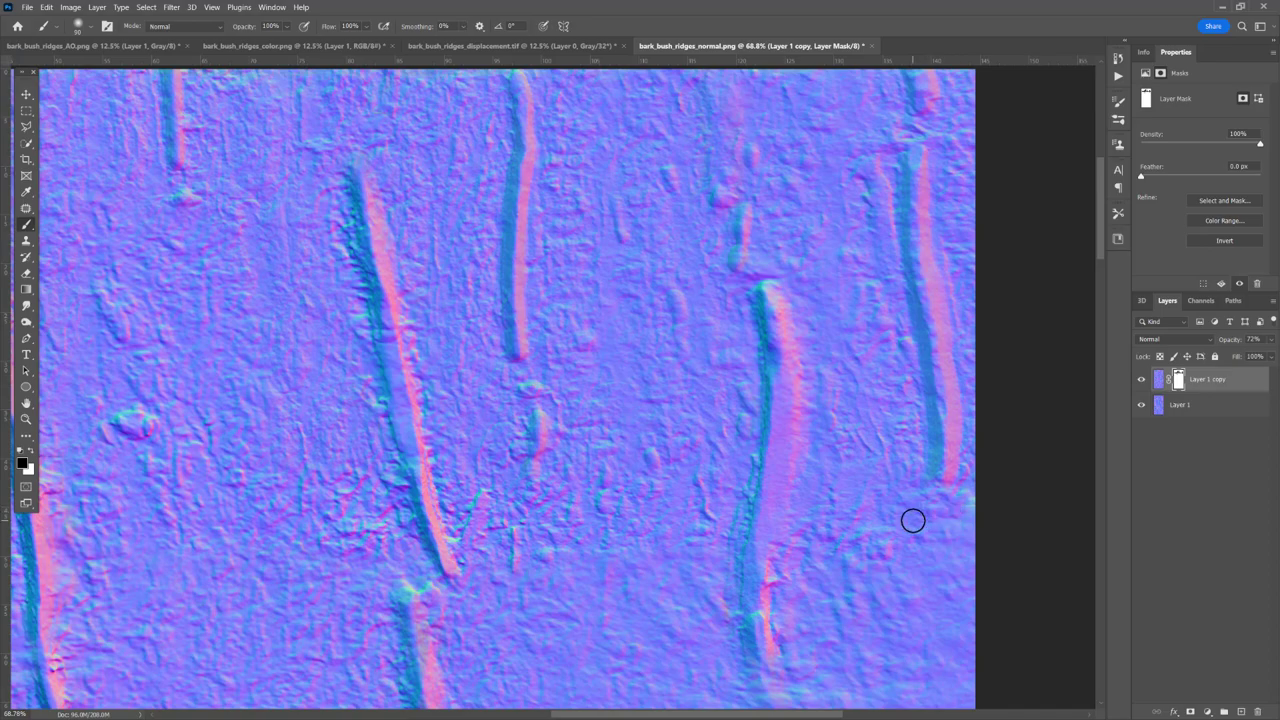
pyautogui.hotkey('ctrl', 'z')
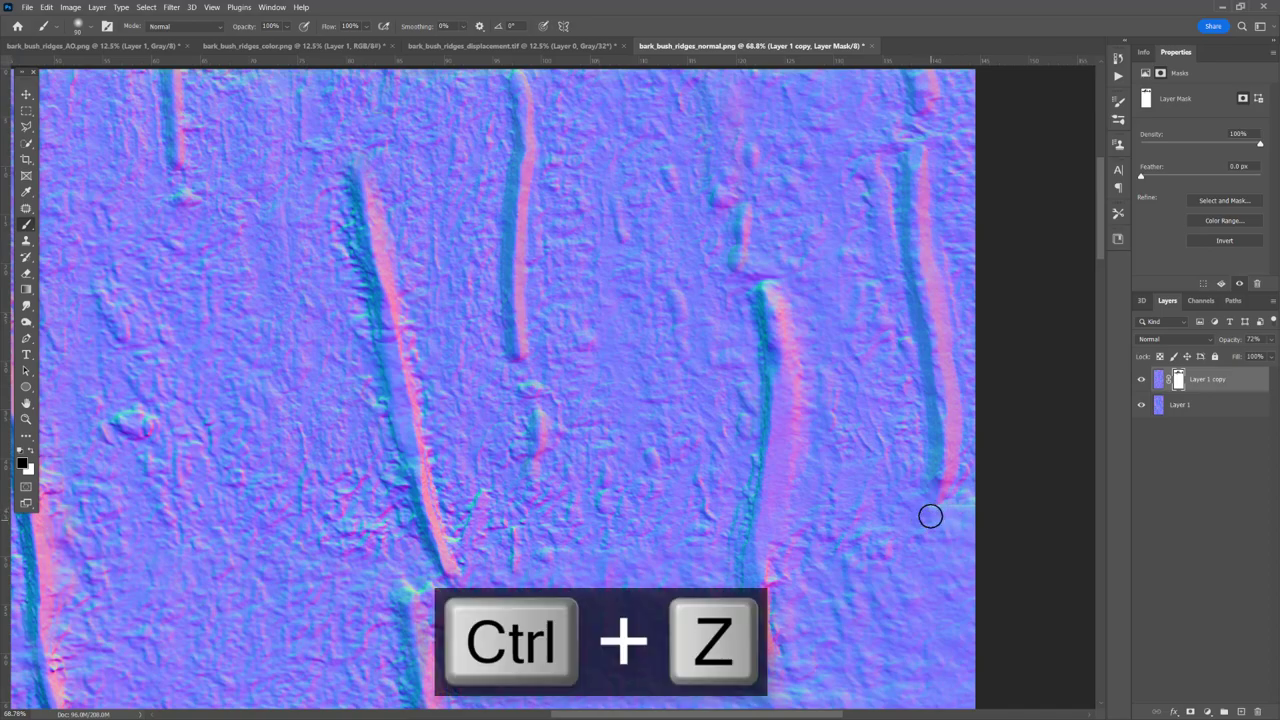
# Reduce the brush to 40 px and paint black on the mask along the seam just below the rightmost ridge.
pyautogui.press('z')
pyautogui.moveTo(948, 494); pyautogui.dragTo(952, 492)
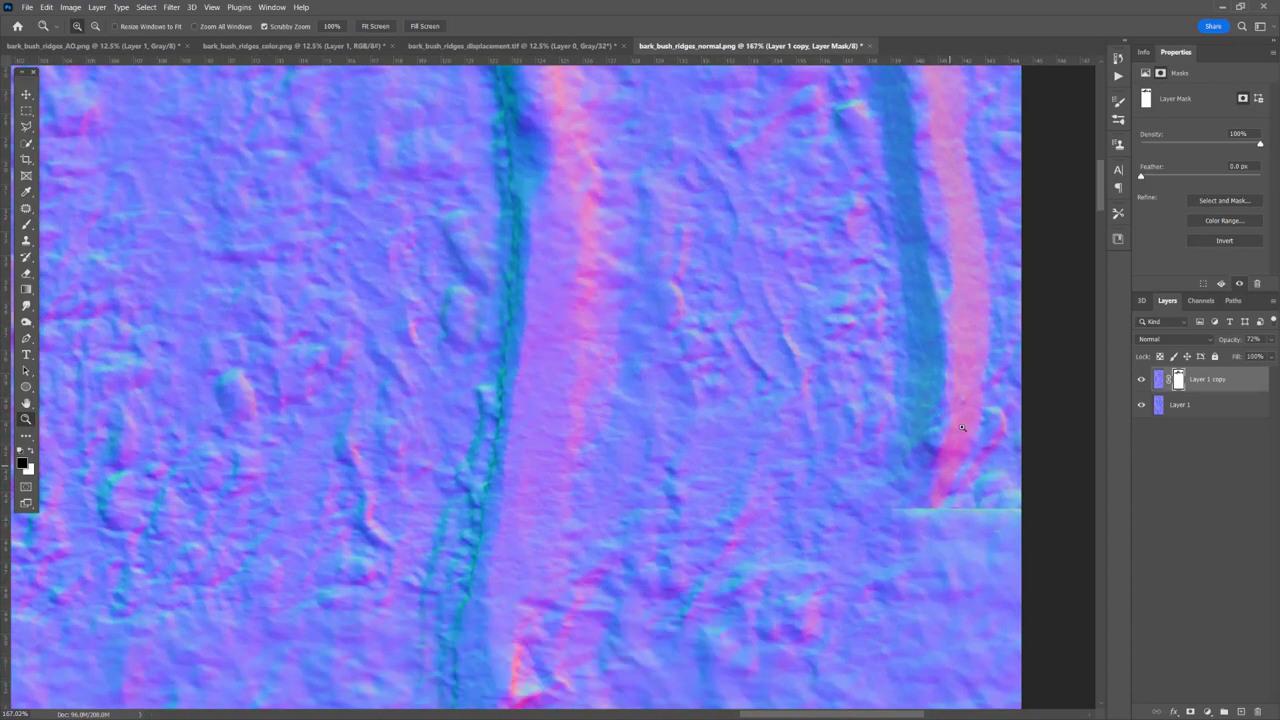
pyautogui.press('b')
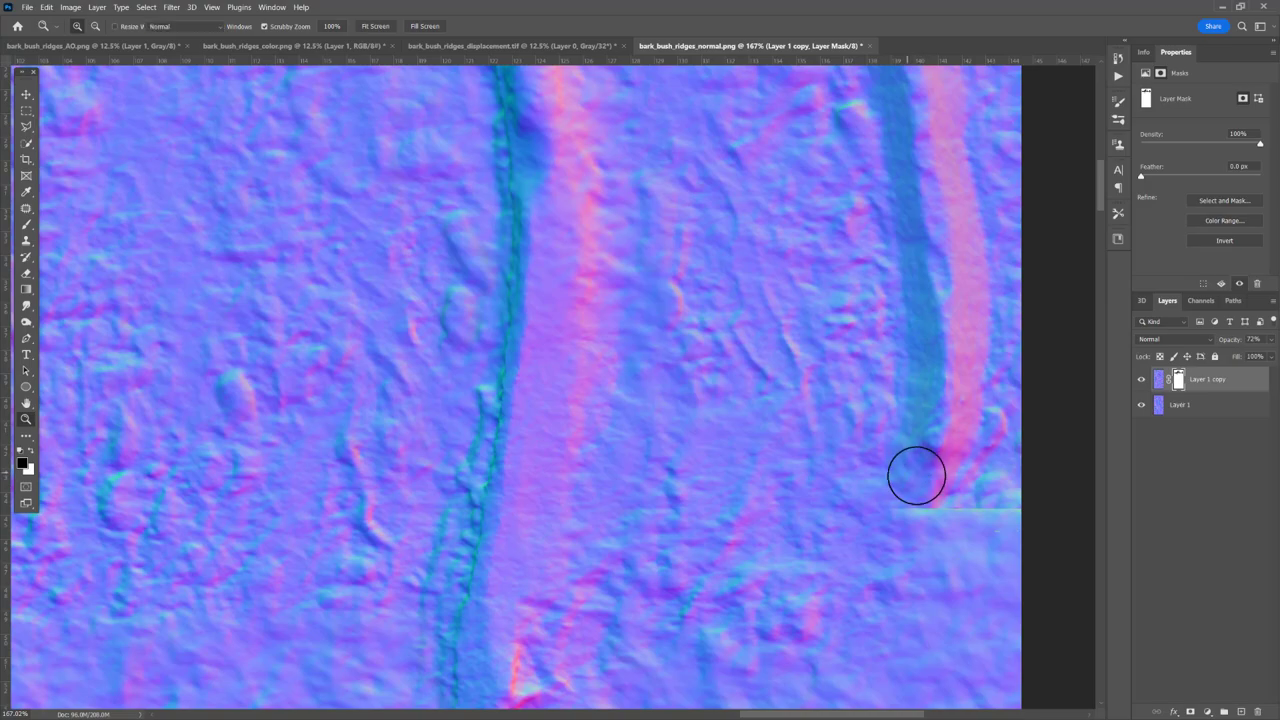
pyautogui.press('[')
pyautogui.press('[')
pyautogui.press('[')
pyautogui.press('[')
pyautogui.press('[')
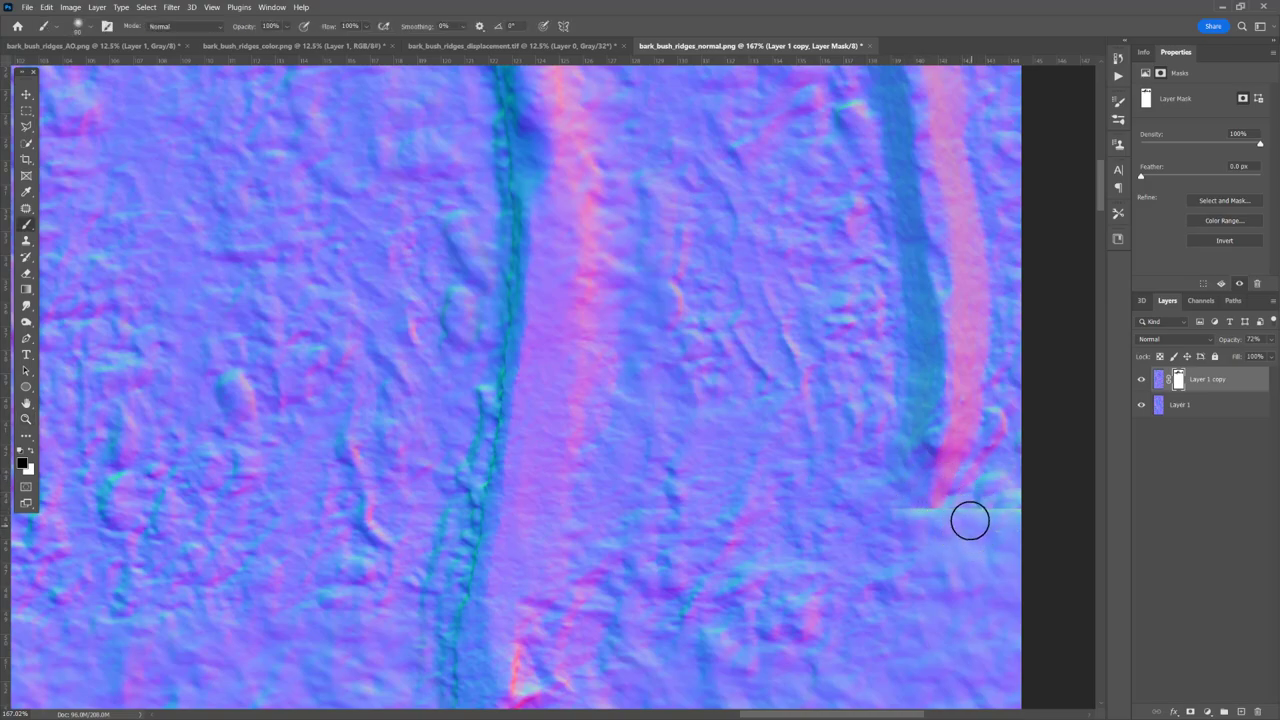
pyautogui.moveTo(951, 513)
pyautogui.mouseDown()
pyautogui.moveTo(904, 514)
pyautogui.moveTo(900, 495)
pyautogui.moveTo(919, 519)
pyautogui.moveTo(933, 514)
pyautogui.moveTo(897, 515)
pyautogui.moveTo(863, 495)
pyautogui.moveTo(999, 520)
pyautogui.mouseUp()
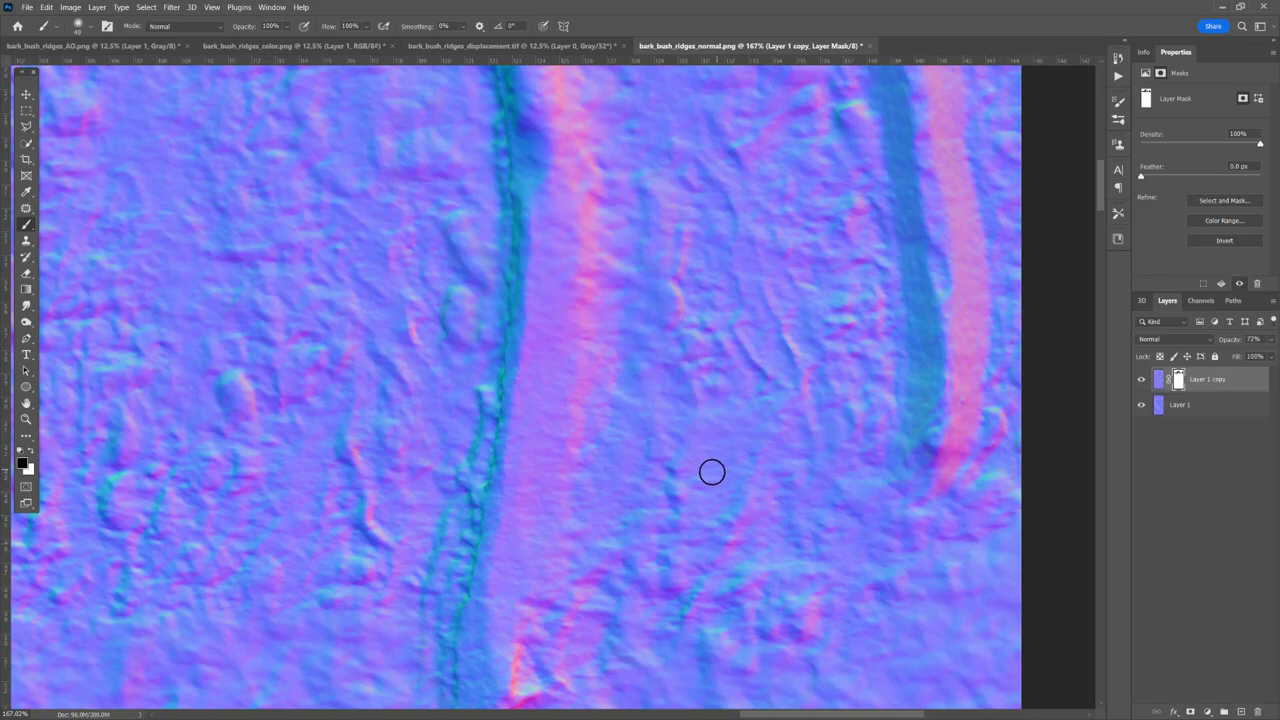
pyautogui.moveTo(654, 475); pyautogui.dragTo(745, 447)
pyautogui.scroll(1, 745, 447)
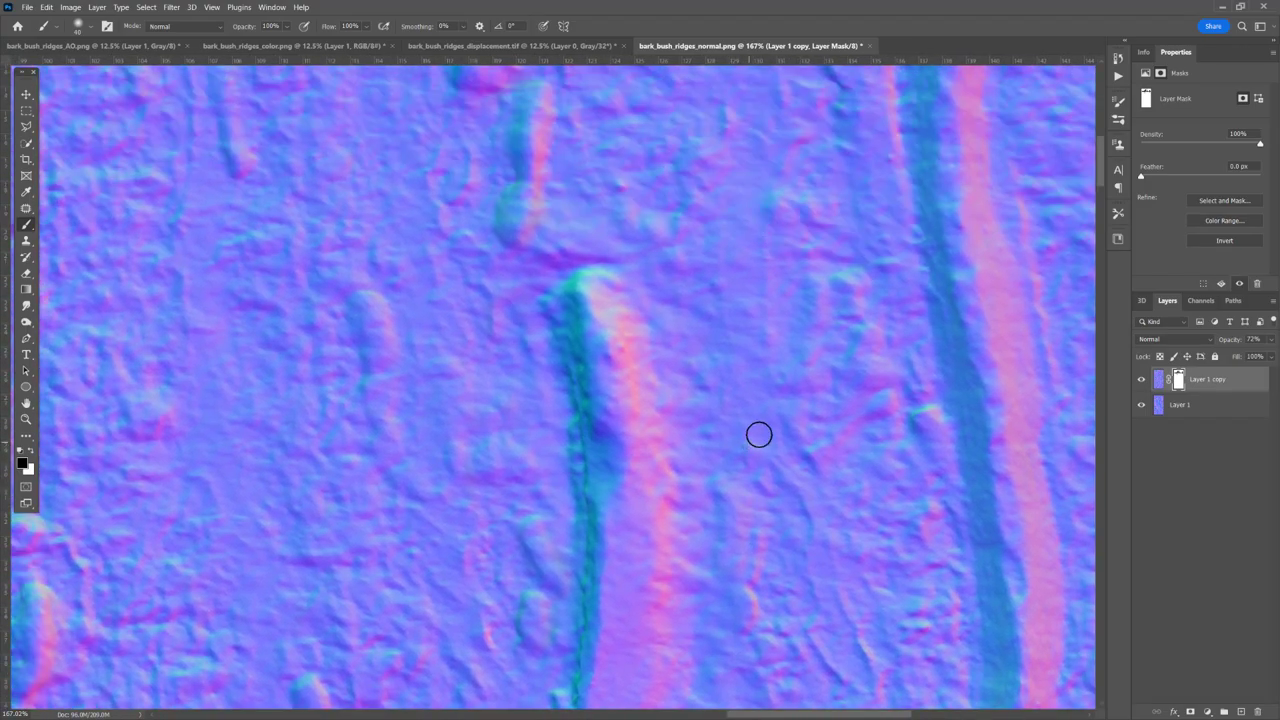
# Enlarge the brush to 250 px for working on the whole ridge area.
pyautogui.press('z')
pyautogui.moveTo(838, 337); pyautogui.dragTo(553, 354)
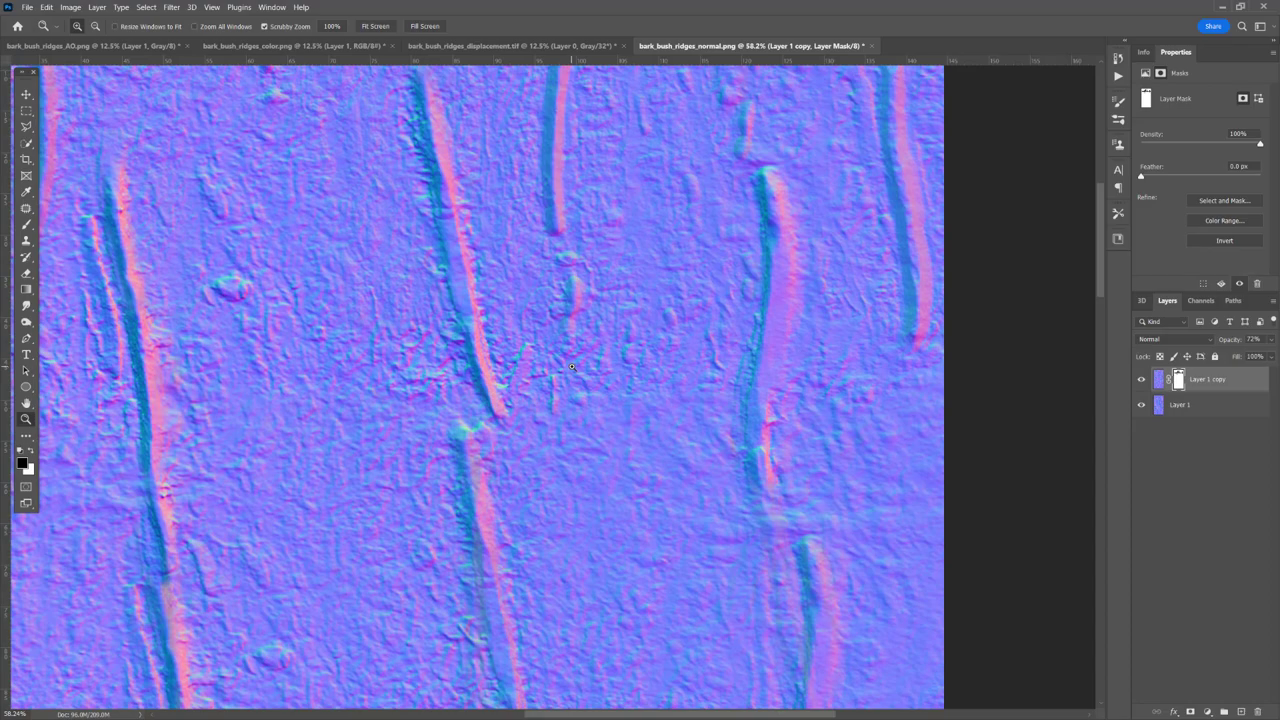
pyautogui.press('b')
pyautogui.press(']')
pyautogui.press(']')
pyautogui.press(']')
pyautogui.press(']')
pyautogui.press(']')
pyautogui.press(']')
pyautogui.press(']')
pyautogui.press(']')
pyautogui.press(']')
pyautogui.press(']')
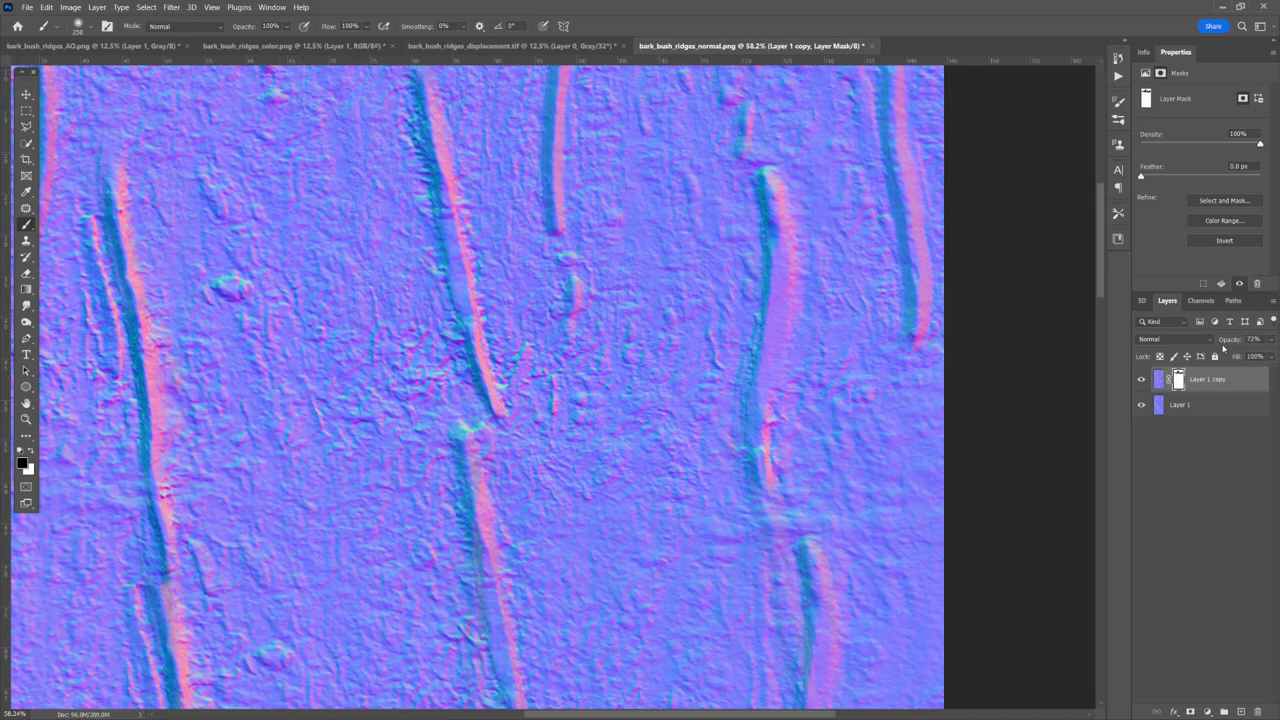
# Set the copy's opacity to 0% to check the original beneath it, and set it to 100%.
pyautogui.write('30')
pyautogui.press('Return')
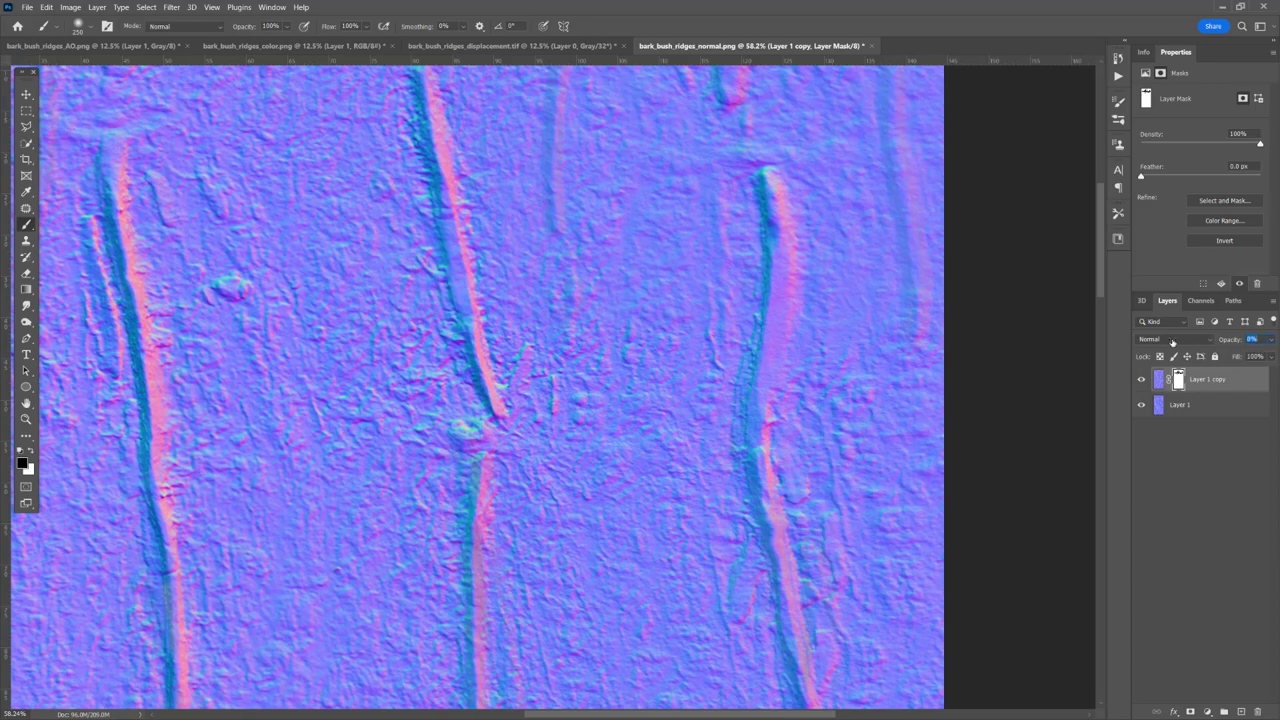
pyautogui.write('0')
pyautogui.press('Return')
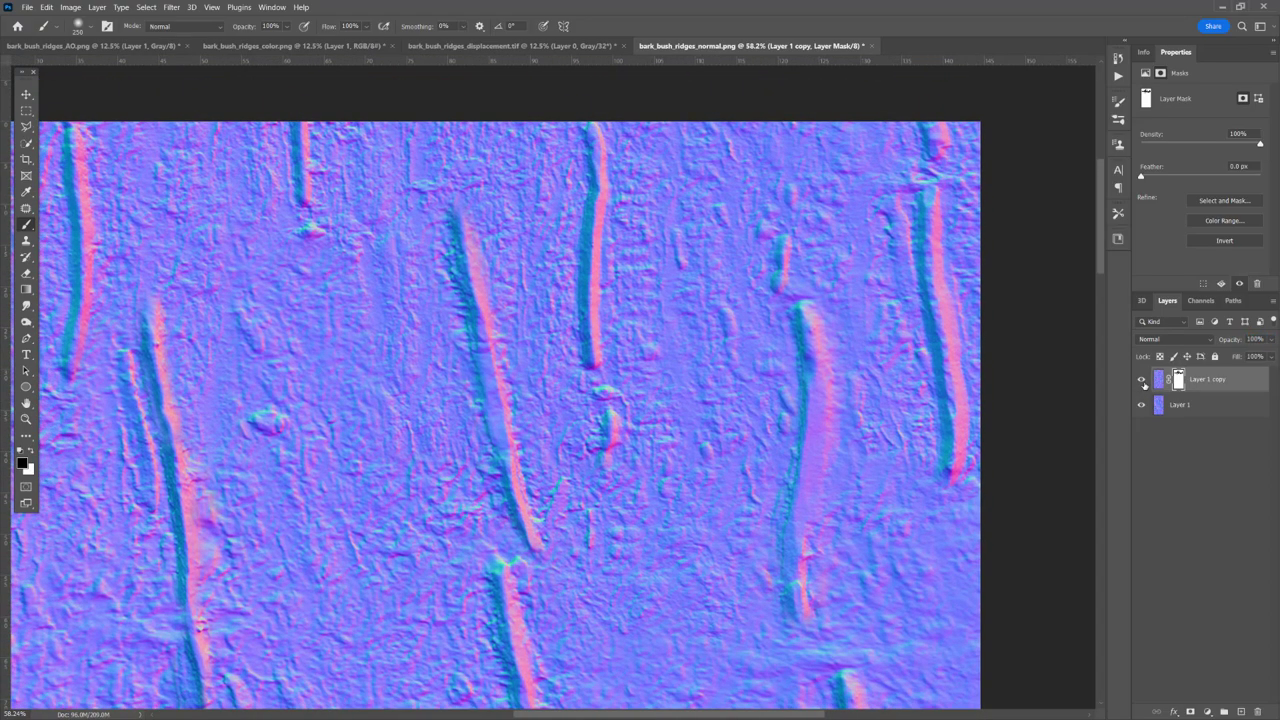
# Toggle the copy's visibility to compare it with the original, and examine the ridges and seams further down the texture.
pyautogui.click(1142, 381)
pyautogui.click(1142, 381)
pyautogui.scroll(-10, 637, 447)
pyautogui.hscroll(3, 637, 447)
pyautogui.scroll(10, 562, 411)
pyautogui.hscroll(-3, 562, 411)
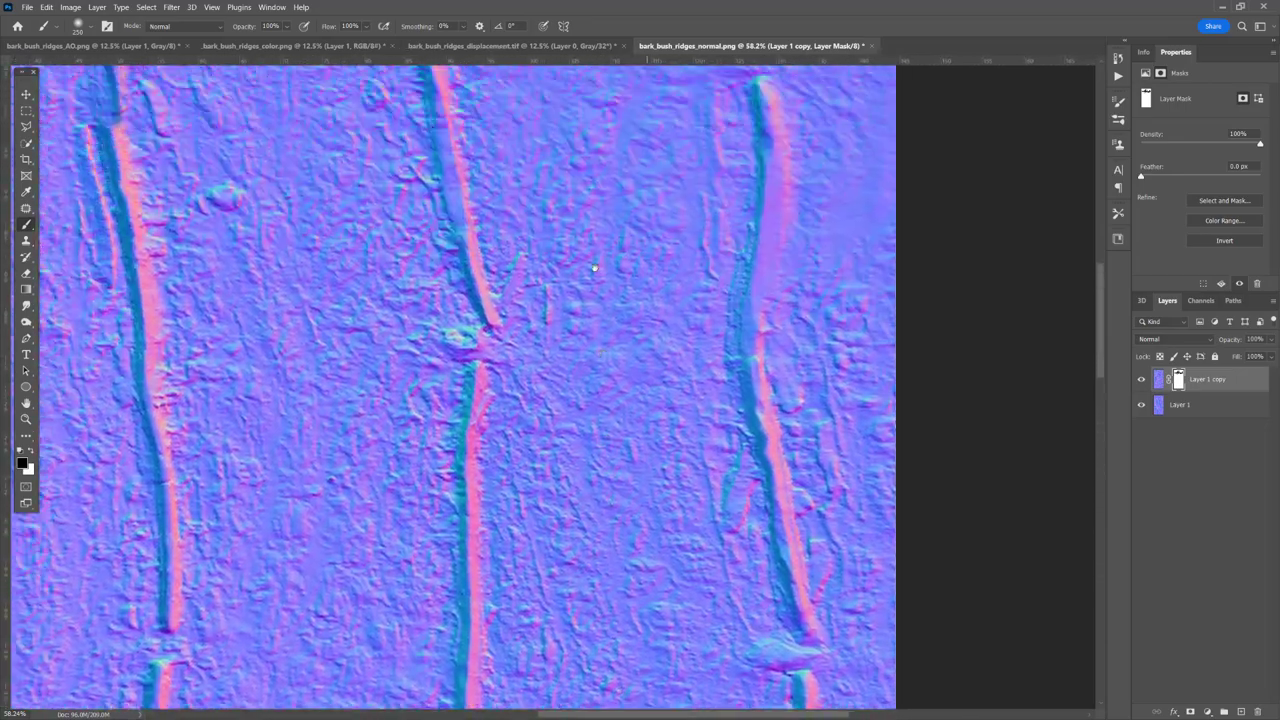
pyautogui.scroll(10, 610, 420)
pyautogui.hscroll(-3, 610, 420)
# Mask out the short ridge at the texture's upper edge between the third and fourth ridges, and reduce the brush to 100 px.
pyautogui.moveTo(599, 560)
pyautogui.mouseDown()
pyautogui.moveTo(597, 440)
pyautogui.moveTo(618, 603)
pyautogui.moveTo(596, 609)
pyautogui.moveTo(608, 485)
pyautogui.moveTo(592, 405)
pyautogui.moveTo(615, 419)
pyautogui.moveTo(593, 405)
pyautogui.moveTo(600, 330)
pyautogui.mouseUp()
pyautogui.press('[')
pyautogui.press('[')
pyautogui.press('[')
pyautogui.press('[')
pyautogui.press('[')
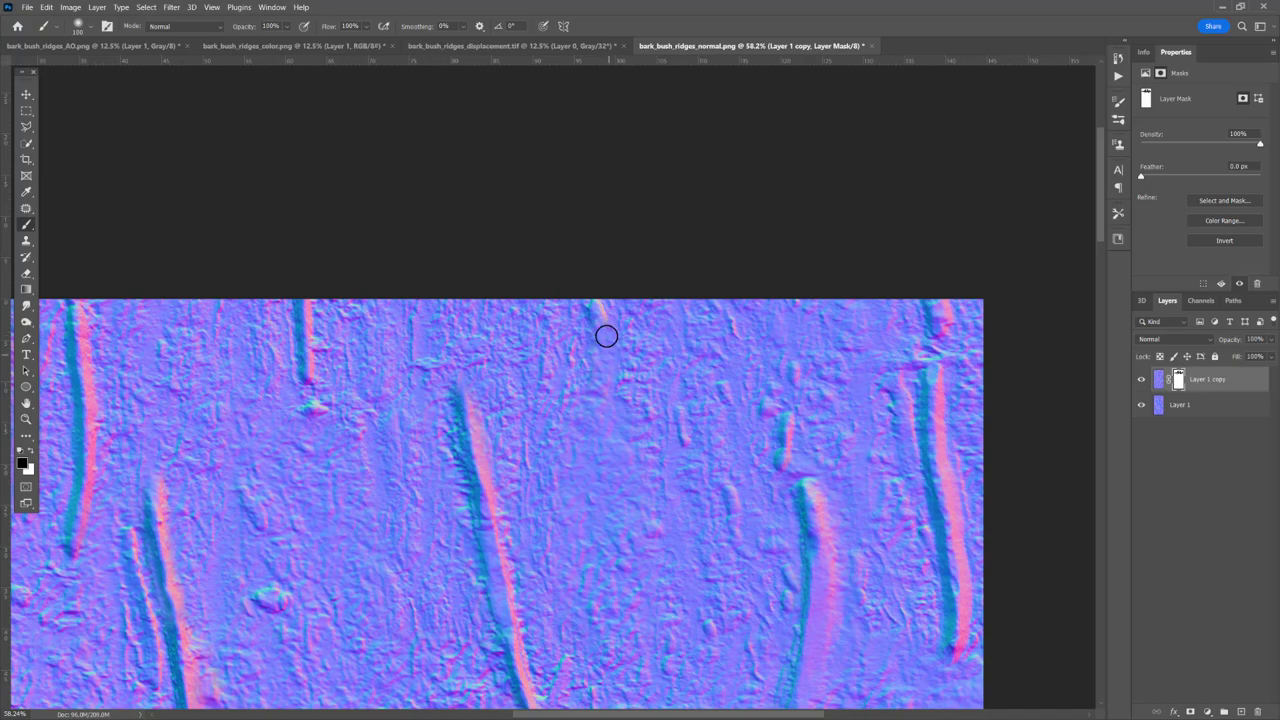
# Reduce the brush to 45 px and paint black on the mask over the short ridge's remaining end near the upper edge.
pyautogui.press('z')
pyautogui.moveTo(596, 312)
pyautogui.mouseDown()
pyautogui.moveTo(623, 286)
pyautogui.moveTo(602, 264)
pyautogui.moveTo(588, 300)
pyautogui.moveTo(606, 307)
pyautogui.mouseUp()
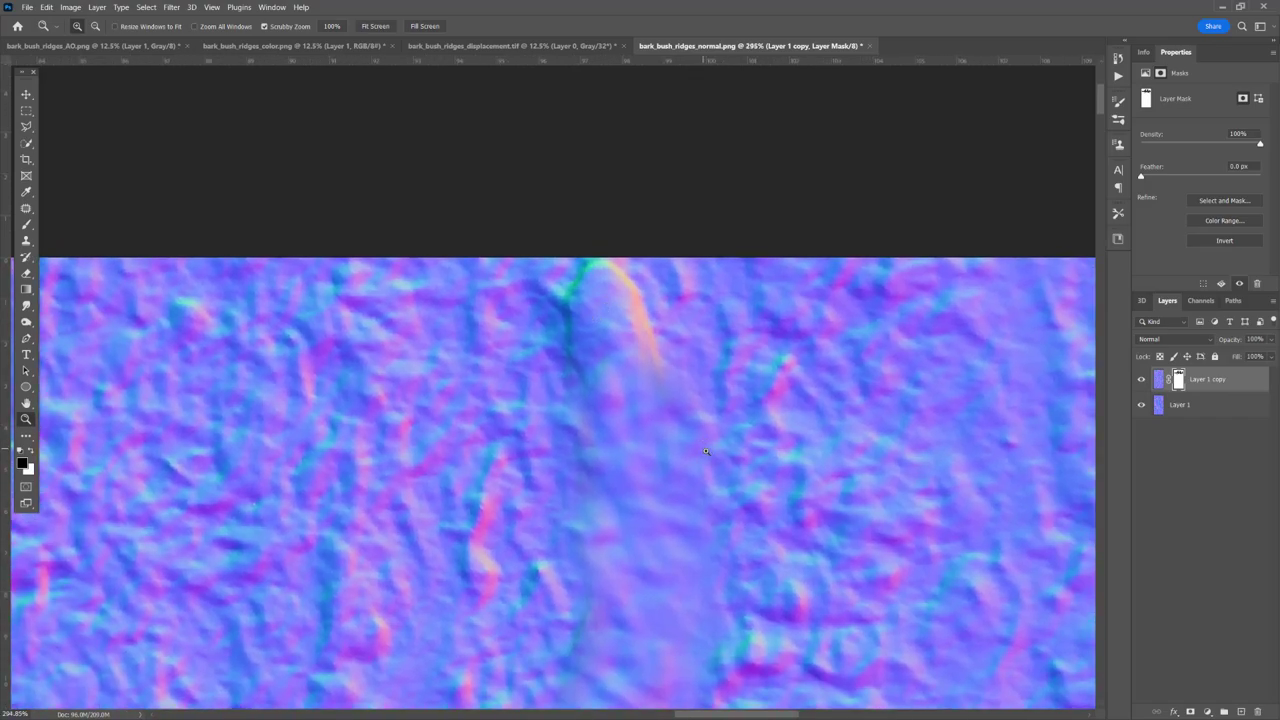
pyautogui.press('b')
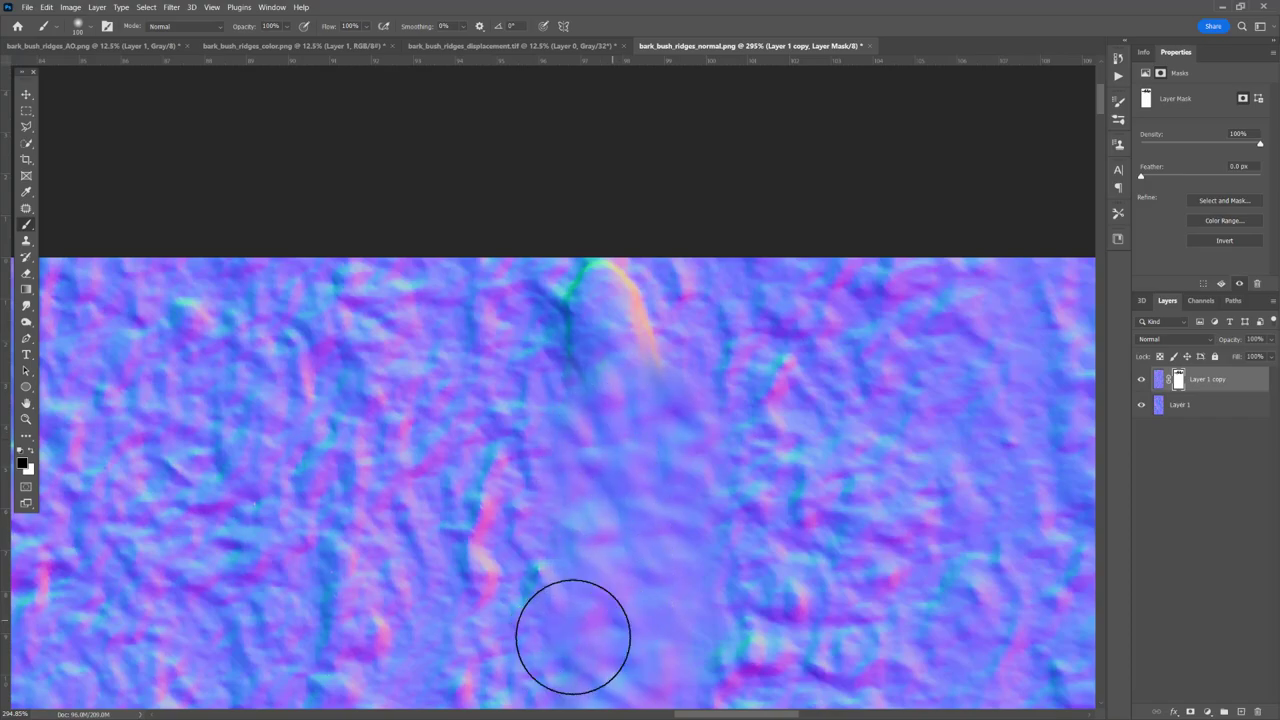
pyautogui.press('[')
pyautogui.press('[')
pyautogui.press('[')
pyautogui.press('[')
pyautogui.press('[')
pyautogui.moveTo(640, 343)
pyautogui.mouseDown()
pyautogui.moveTo(564, 366)
pyautogui.moveTo(622, 325)
pyautogui.moveTo(596, 303)
pyautogui.mouseUp()
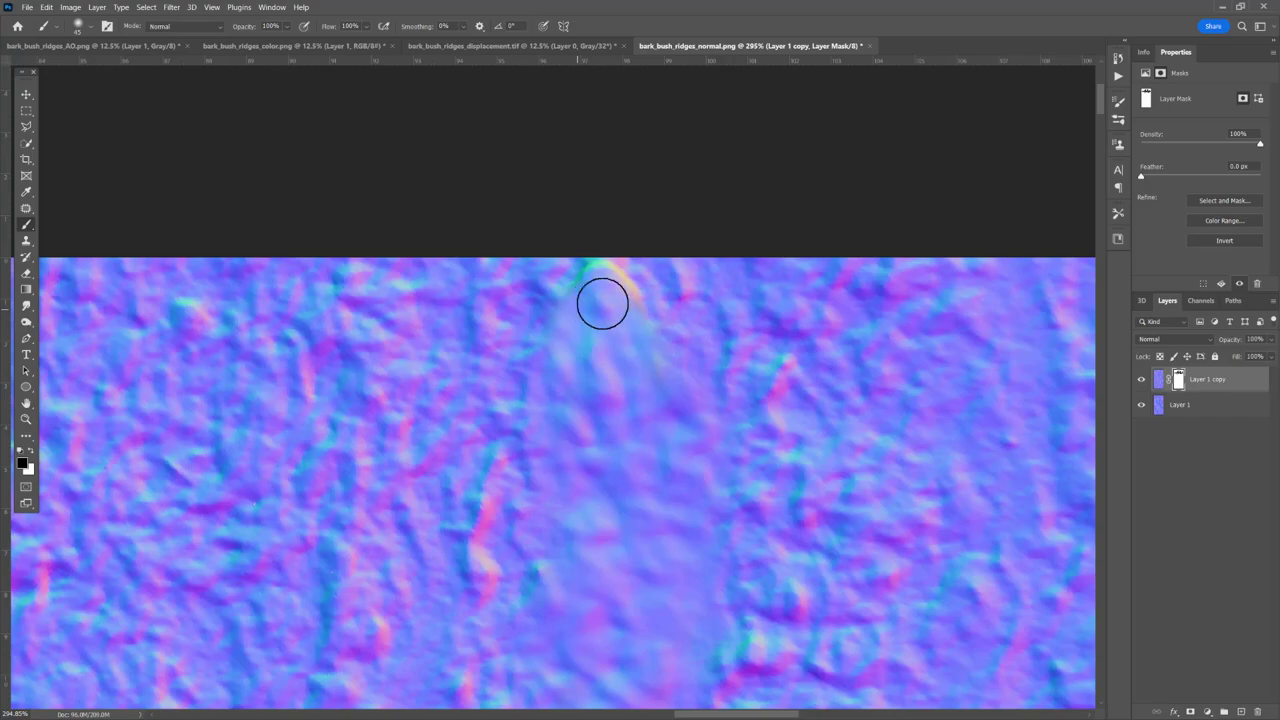
# Reduce the brush to 10 px for fine mask work at the texture's upper edge.
pyautogui.press('[')
pyautogui.press('[')
pyautogui.press('[')
pyautogui.press('[')
pyautogui.press('[')
pyautogui.press('[')
pyautogui.press('[')
# Try to mask out the ridge's tip with small strokes, check the original beneath the copy, and undo the strokes.
pyautogui.moveTo(589, 275)
pyautogui.mouseDown()
pyautogui.moveTo(623, 281)
pyautogui.moveTo(573, 288)
pyautogui.moveTo(639, 290)
pyautogui.moveTo(611, 268)
pyautogui.moveTo(570, 277)
pyautogui.moveTo(606, 274)
pyautogui.mouseUp()
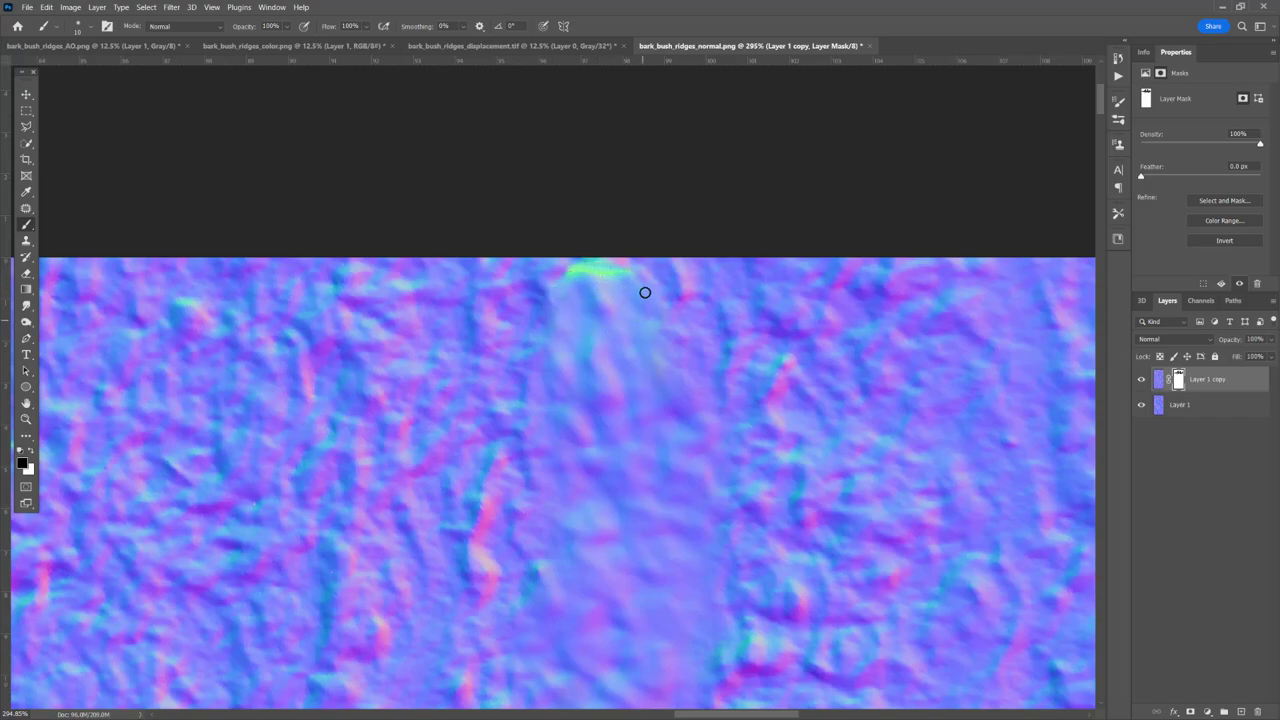
pyautogui.moveTo(643, 274)
pyautogui.mouseDown()
pyautogui.moveTo(677, 275)
pyautogui.moveTo(634, 283)
pyautogui.mouseUp()
pyautogui.moveTo(525, 287); pyautogui.dragTo(540, 282)
pyautogui.moveTo(1090, 290); pyautogui.dragTo(458, 295)
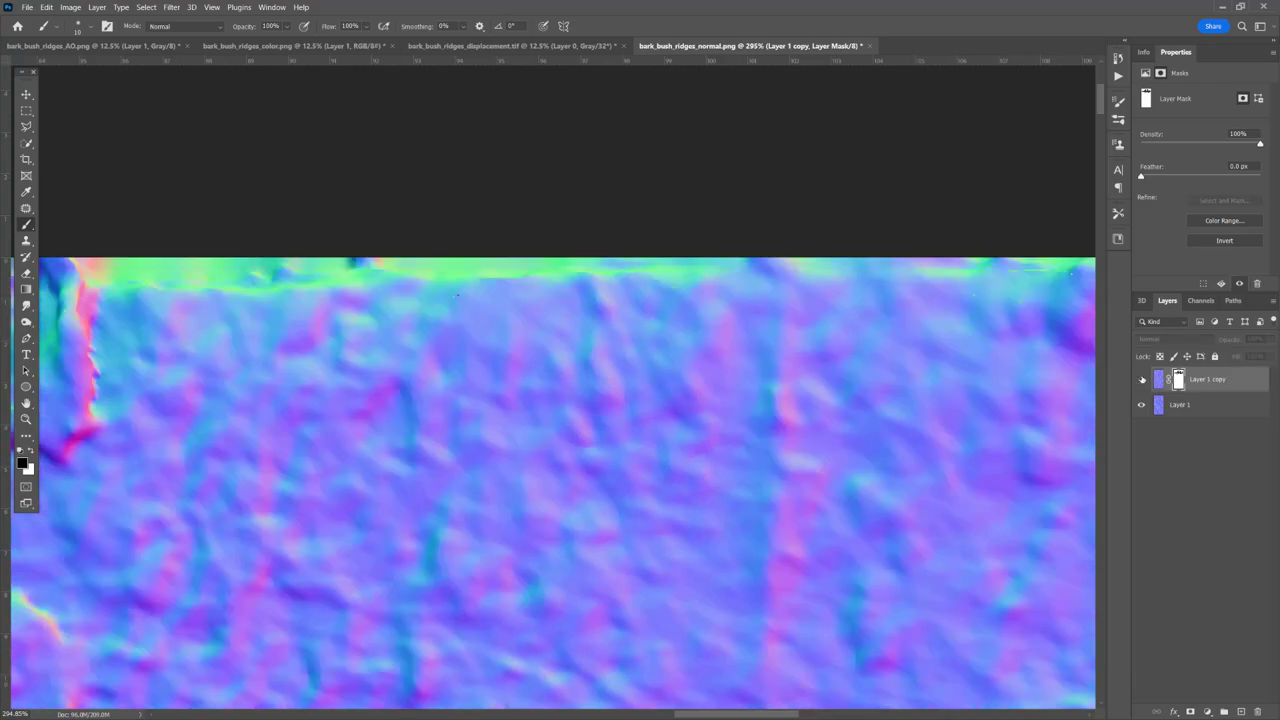
pyautogui.click(1142, 379)
pyautogui.hotkey('ctrl', 'z')
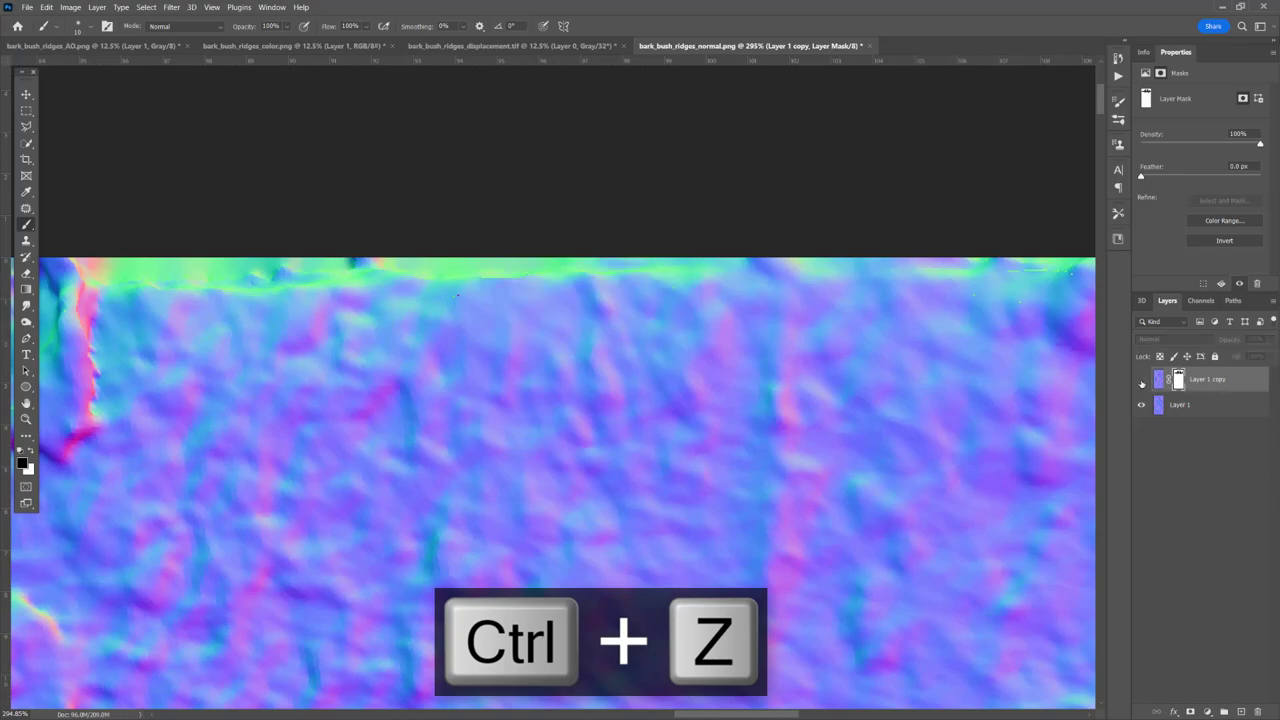
pyautogui.hotkey('ctrl', 'z')
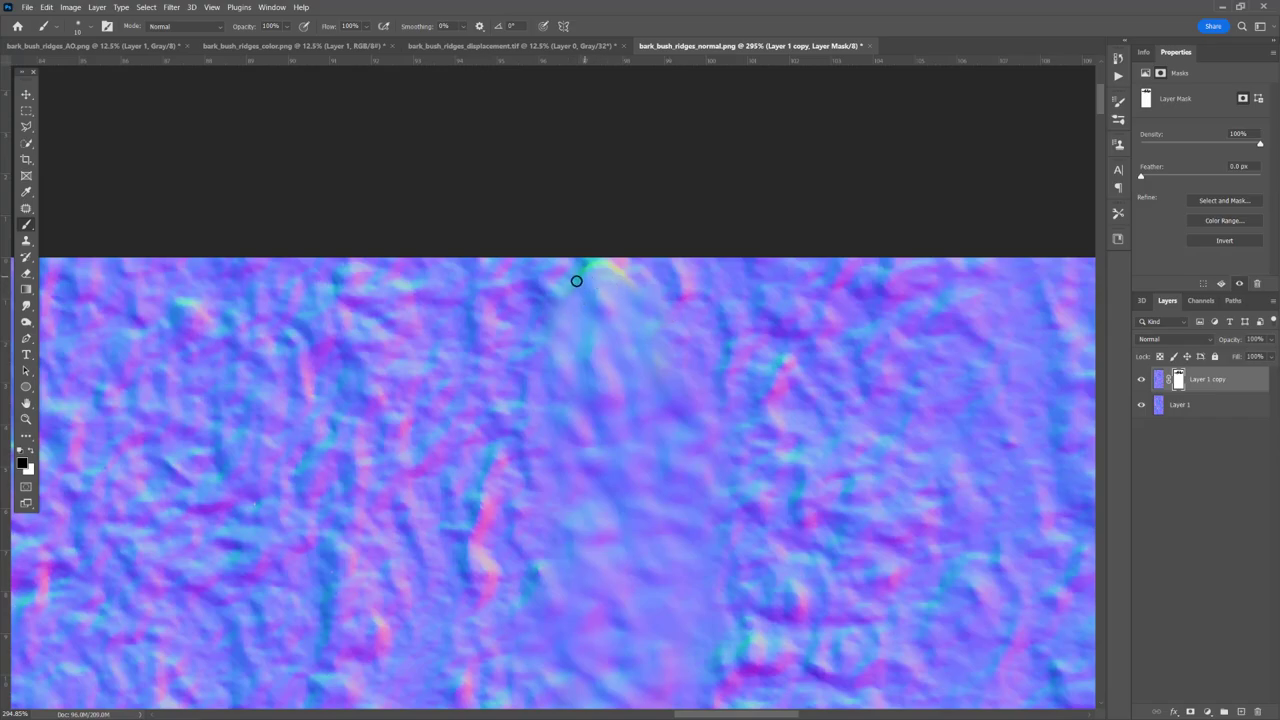
# Paint white on the copy's mask around the ridge's tip at the texture's upper edge.
pyautogui.press('x')
pyautogui.moveTo(596, 271)
pyautogui.mouseDown()
pyautogui.moveTo(665, 284)
pyautogui.moveTo(635, 290)
pyautogui.moveTo(672, 311)
pyautogui.mouseUp()
pyautogui.press('x')
pyautogui.scroll(-5, 576, 363)
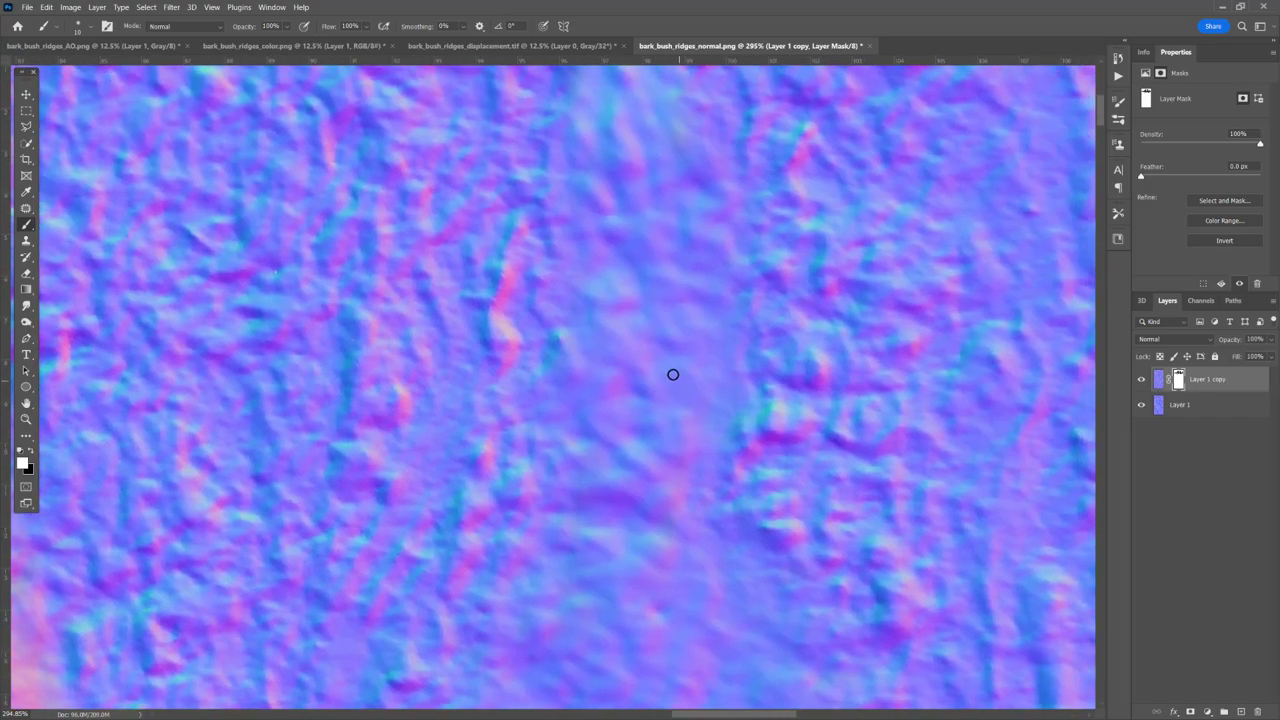
# Load the copy's layer mask as a selection to examine where the masked areas end, and deselect it.
pyautogui.press('z')
pyautogui.moveTo(673, 374)
pyautogui.mouseDown()
pyautogui.moveTo(386, 401)
pyautogui.moveTo(529, 261)
pyautogui.mouseUp()
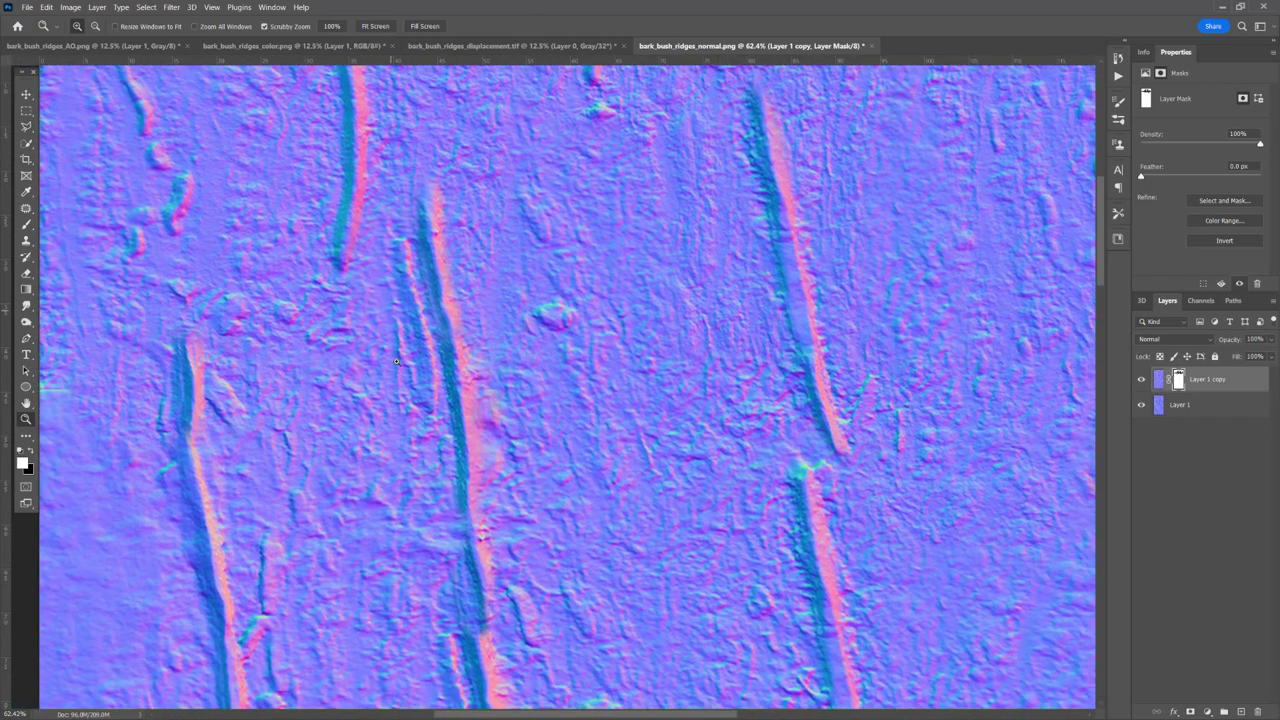
pyautogui.moveTo(308, 335); pyautogui.dragTo(368, 450)
pyautogui.scroll(-2, 876, 433)
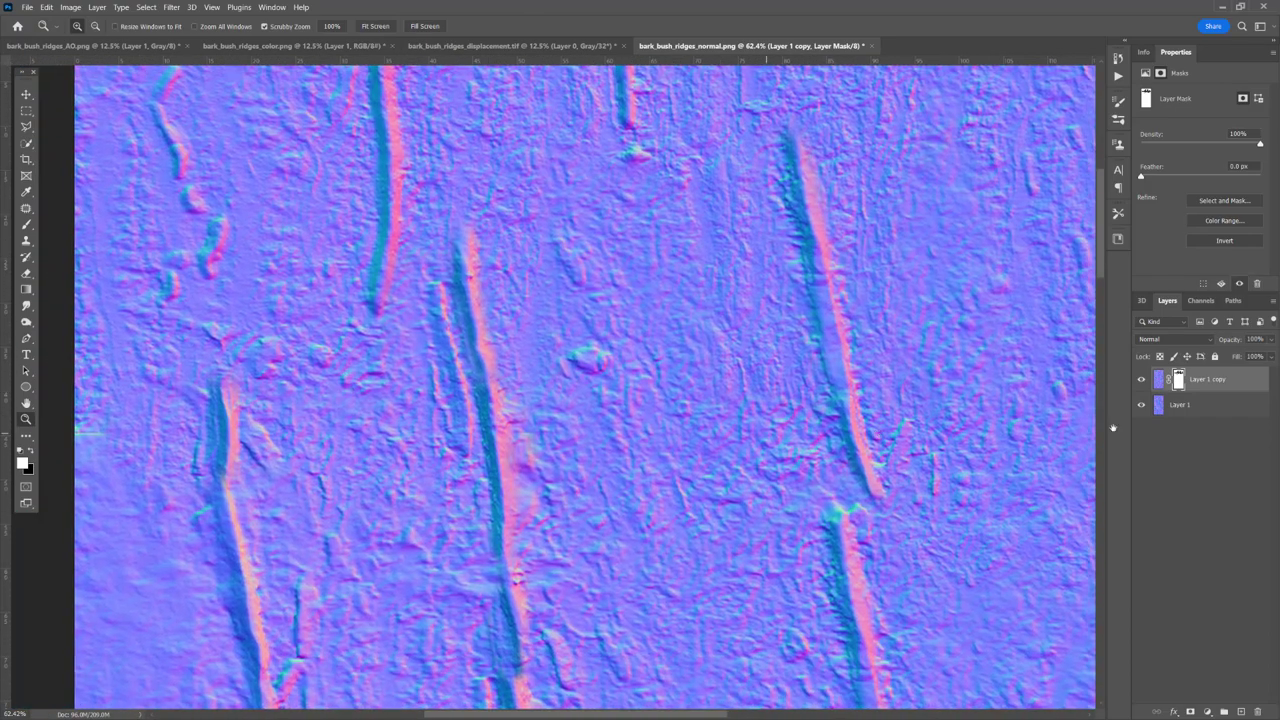
pyautogui.keyDown('ctrl'); pyautogui.click(1178, 380); pyautogui.keyUp('ctrl')
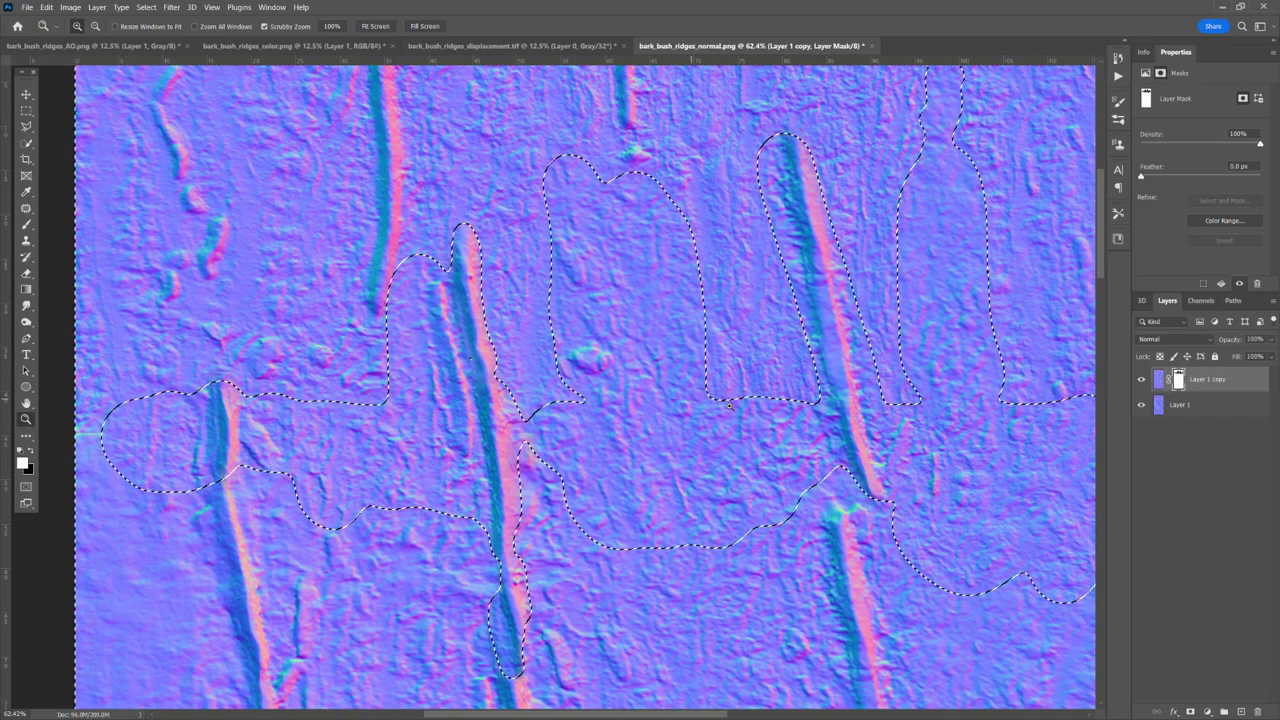
pyautogui.keyDown('shift'); pyautogui.hscroll(5, 867, 443); pyautogui.keyUp('shift')
pyautogui.keyDown('shift'); pyautogui.hscroll(-8, 646, 440); pyautogui.keyUp('shift')
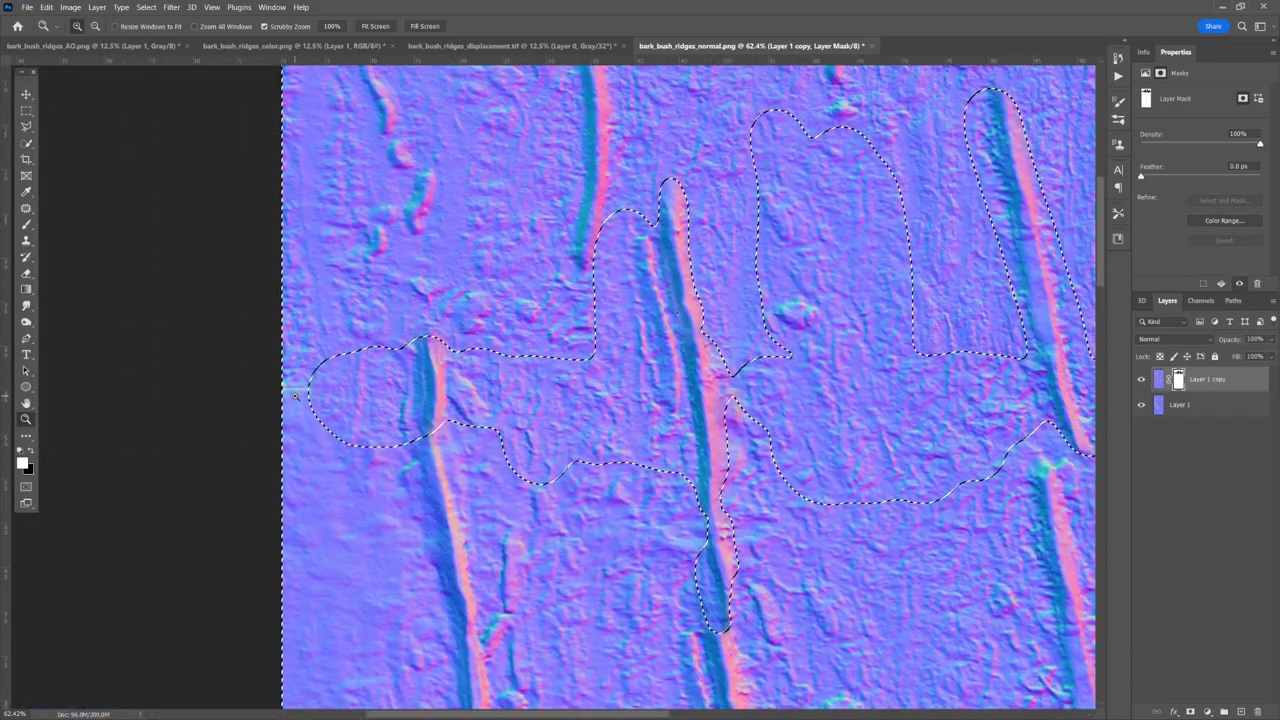
pyautogui.moveTo(295, 397); pyautogui.dragTo(315, 385)
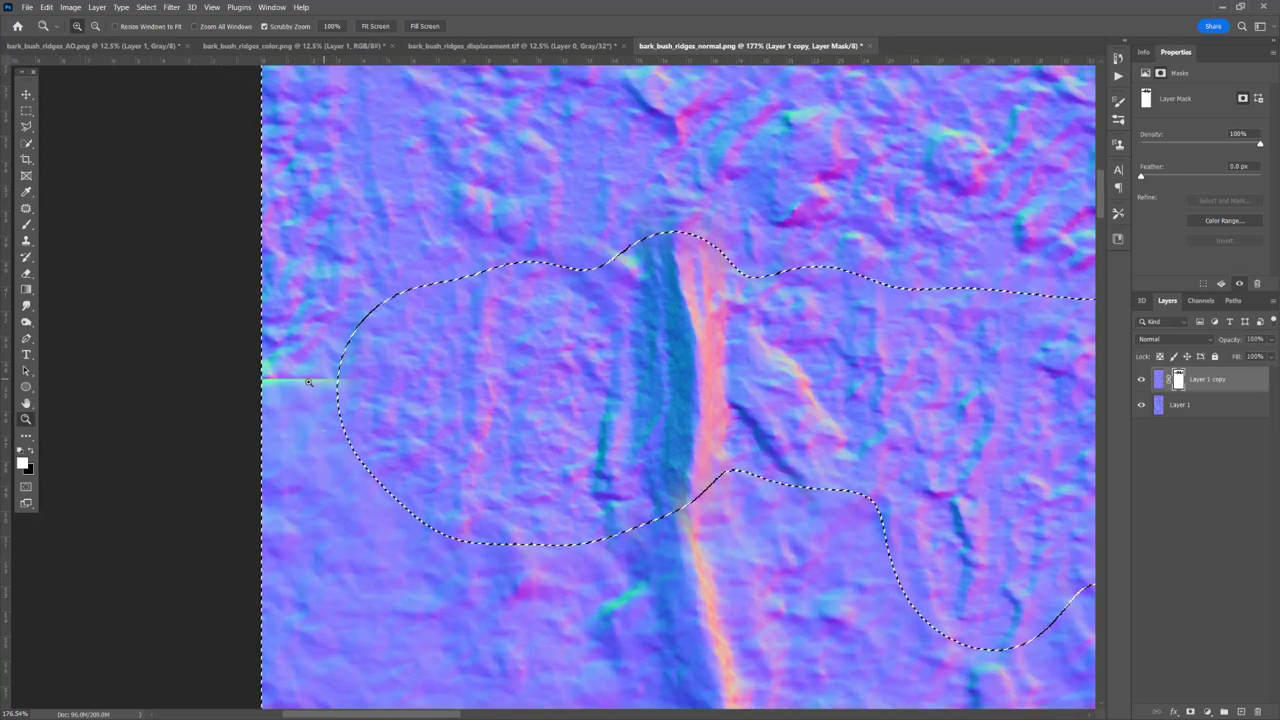
pyautogui.hotkey('ctrl', 'd')
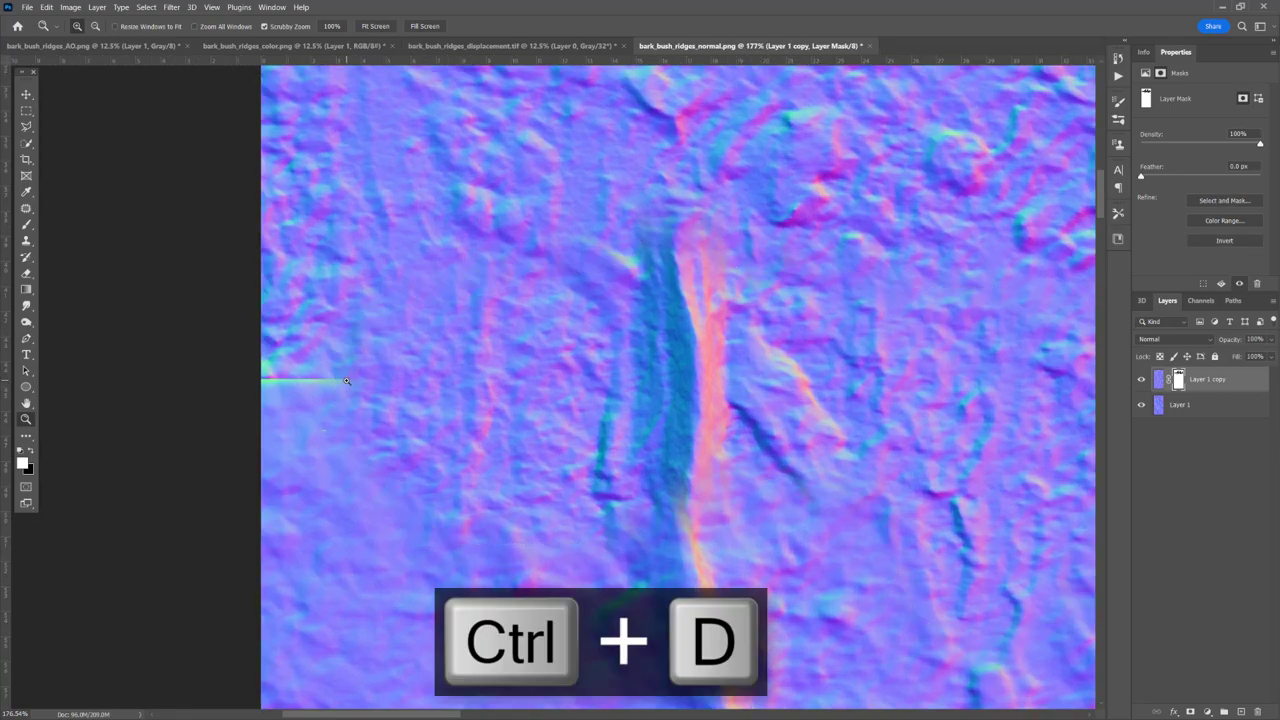
# Paint black on the mask over the start of the seam at the texture's left edge, and undo the last stroke.
pyautogui.press('b')
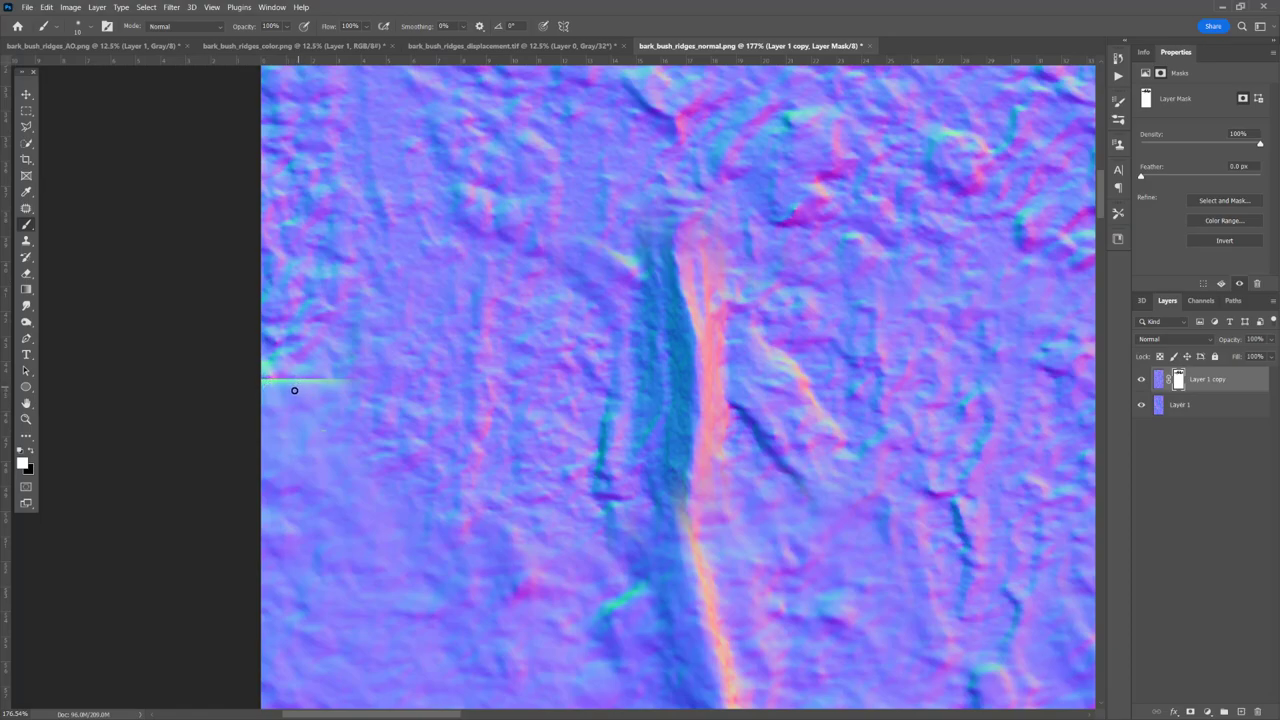
pyautogui.press('x')
pyautogui.press('x')
pyautogui.press('x')
pyautogui.press('x')
pyautogui.press('x')
pyautogui.press('x')
pyautogui.press('x')
pyautogui.press('x')
pyautogui.hotkey('ctrl', 'z')
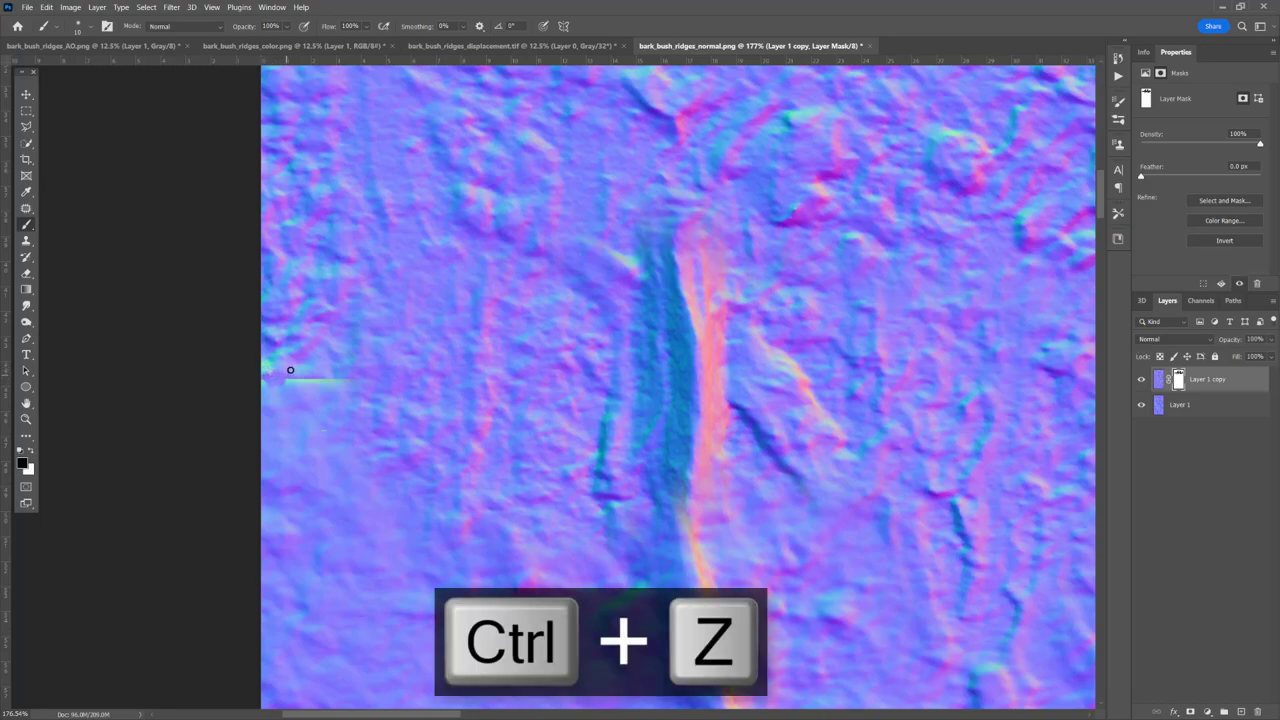
# Paint black along the rest of the seam between the left edge and the first ridge, enlarging the brush to 80 px.
pyautogui.press(']')
pyautogui.press(']')
pyautogui.press(']')
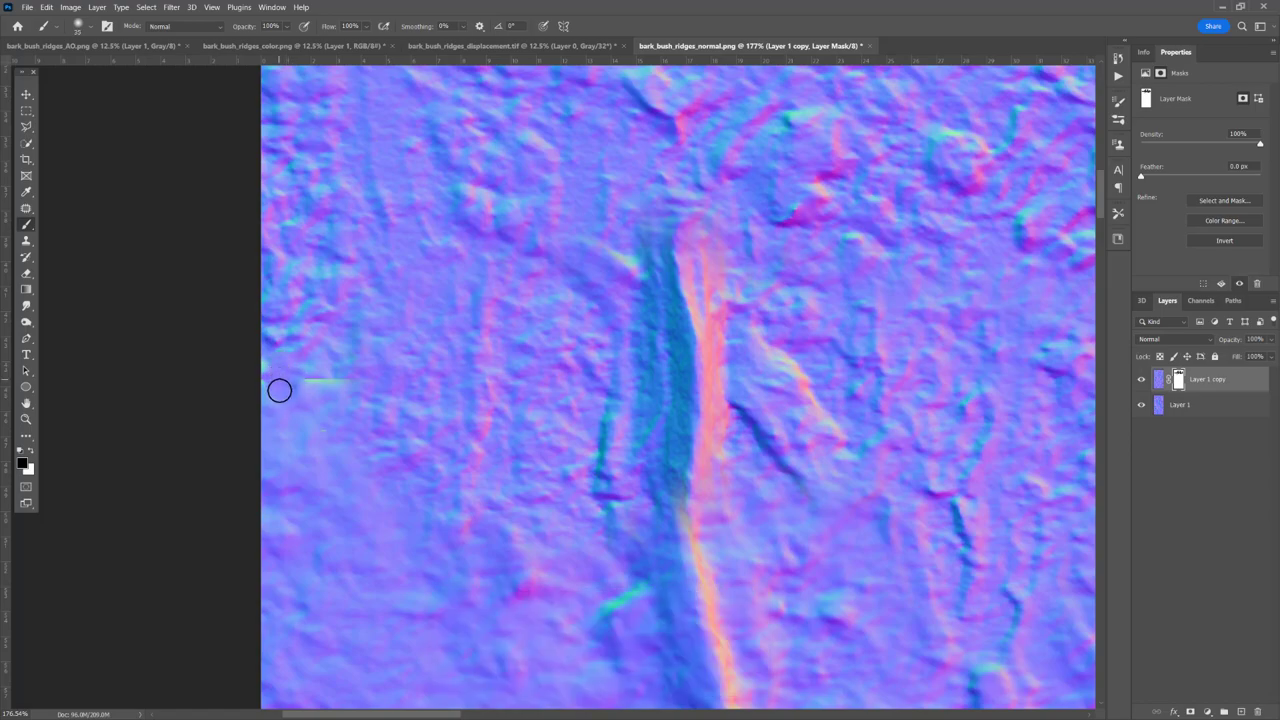
pyautogui.moveTo(278, 389)
pyautogui.mouseDown()
pyautogui.moveTo(314, 371)
pyautogui.moveTo(383, 409)
pyautogui.moveTo(320, 377)
pyautogui.moveTo(369, 426)
pyautogui.moveTo(363, 489)
pyautogui.moveTo(398, 433)
pyautogui.mouseUp()
pyautogui.press(']')
pyautogui.press(']')
pyautogui.press(']')
pyautogui.press(']')
pyautogui.press(']')
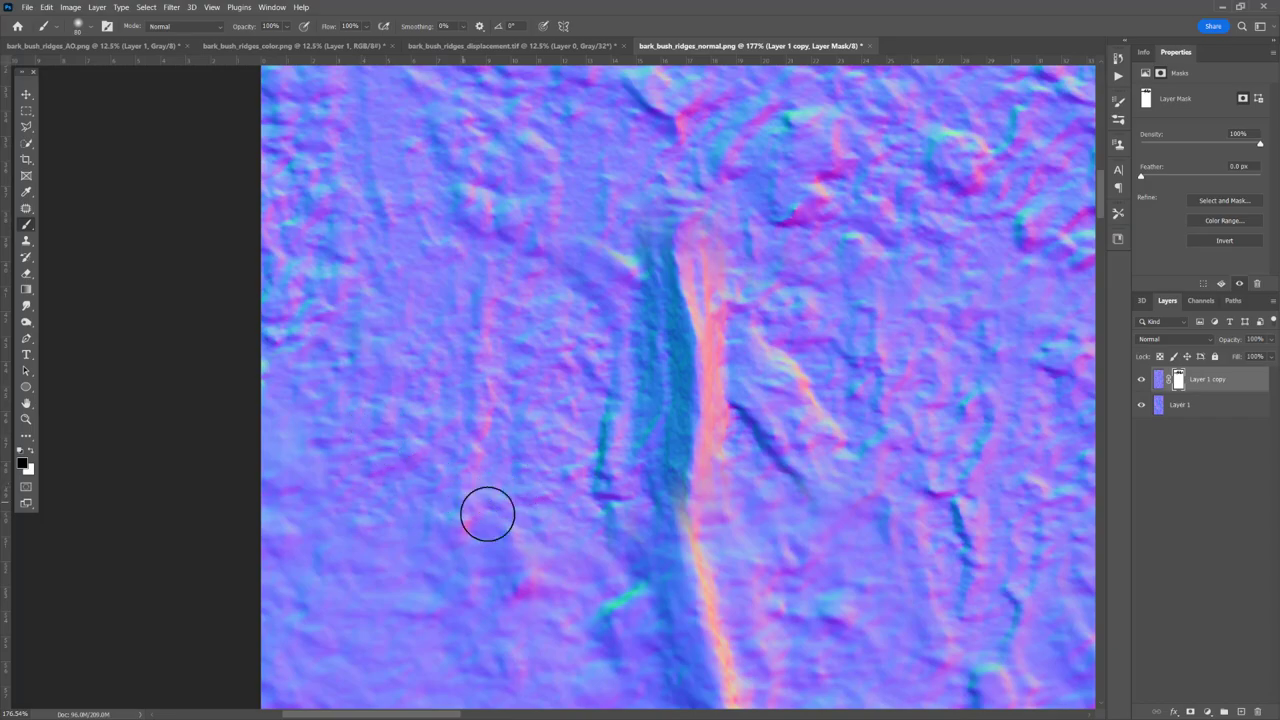
# Try a black mask stroke over the bark just above and right of the first ridge's upper end, and undo it.
pyautogui.moveTo(820, 255); pyautogui.dragTo(830, 150)
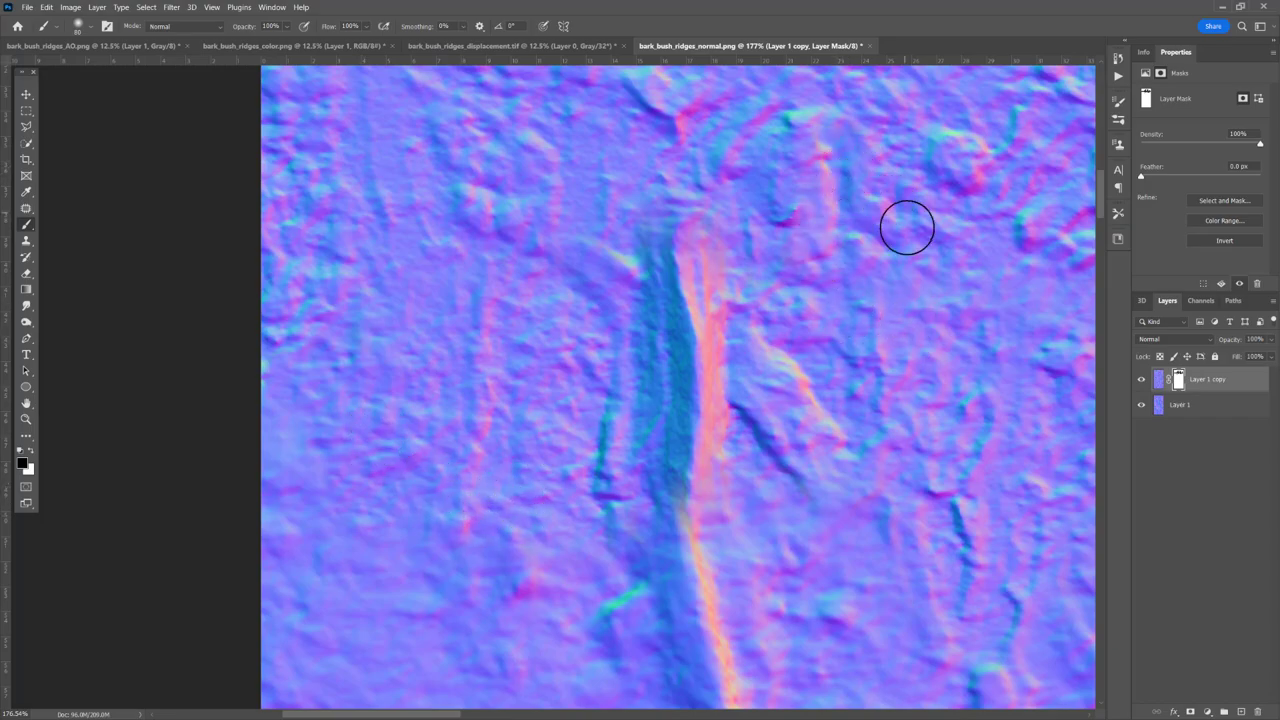
pyautogui.hotkey('ctrl', 'z')
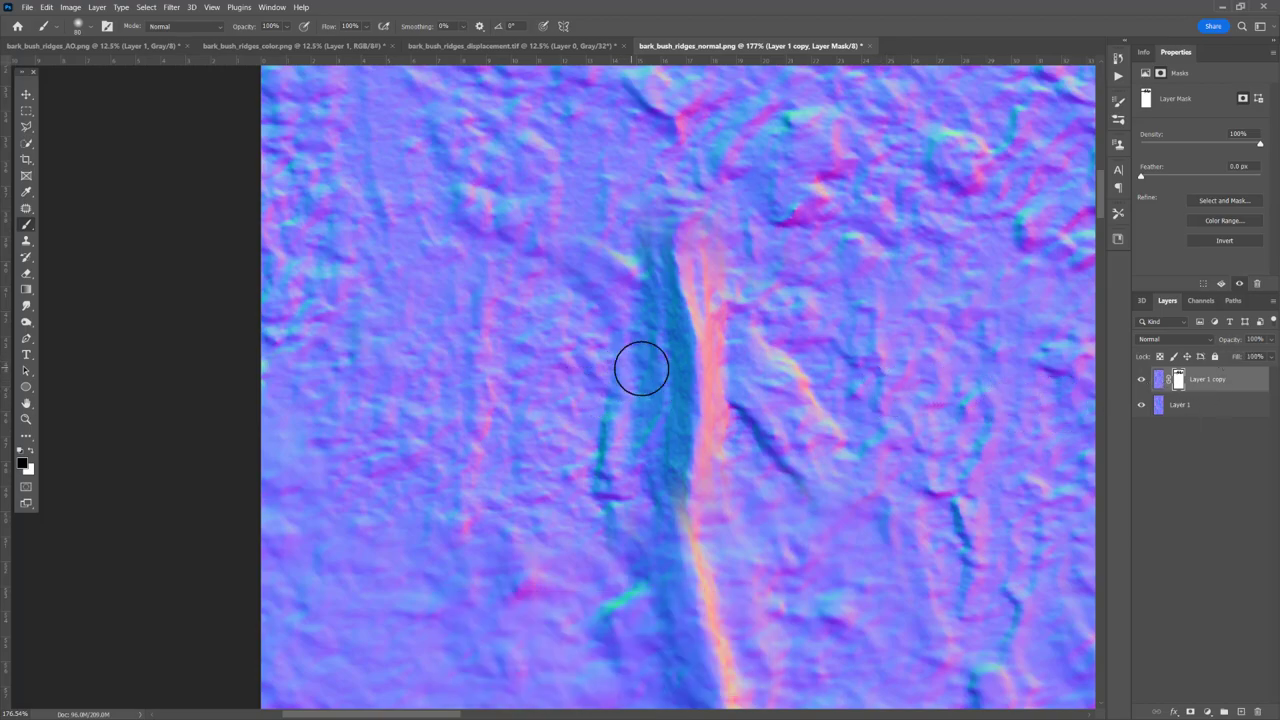
pyautogui.press('z')
pyautogui.moveTo(641, 369); pyautogui.dragTo(597, 345)
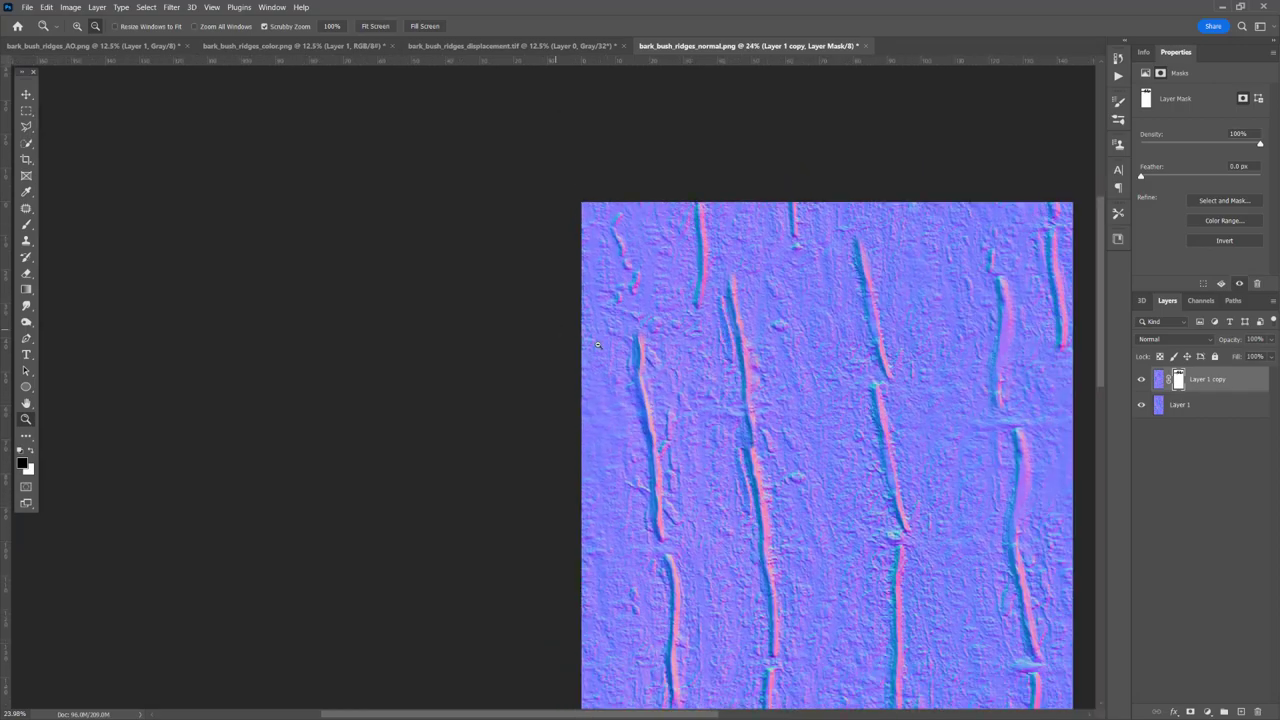
# Copy the merged image of the whole normal map canvas and paste it as a new layer.
pyautogui.scroll(-5, 489, 255)
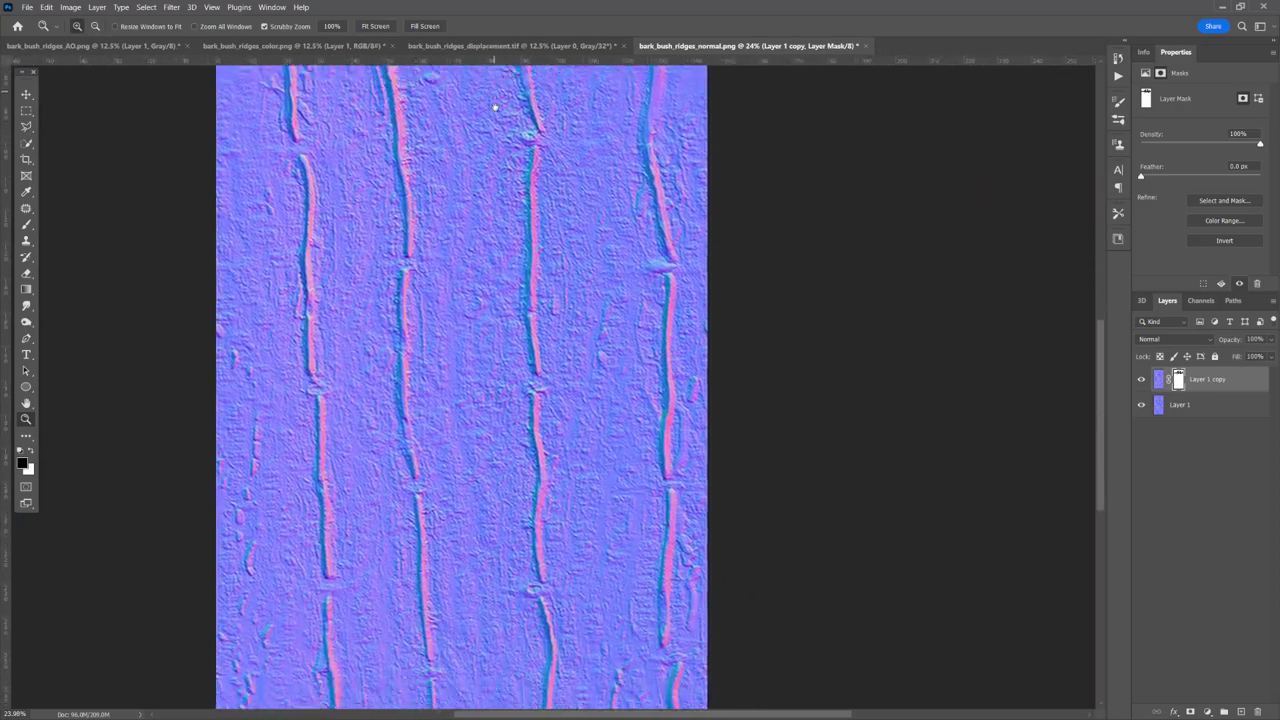
pyautogui.scroll(5, 457, 234)
pyautogui.scroll(3, 467, 452)
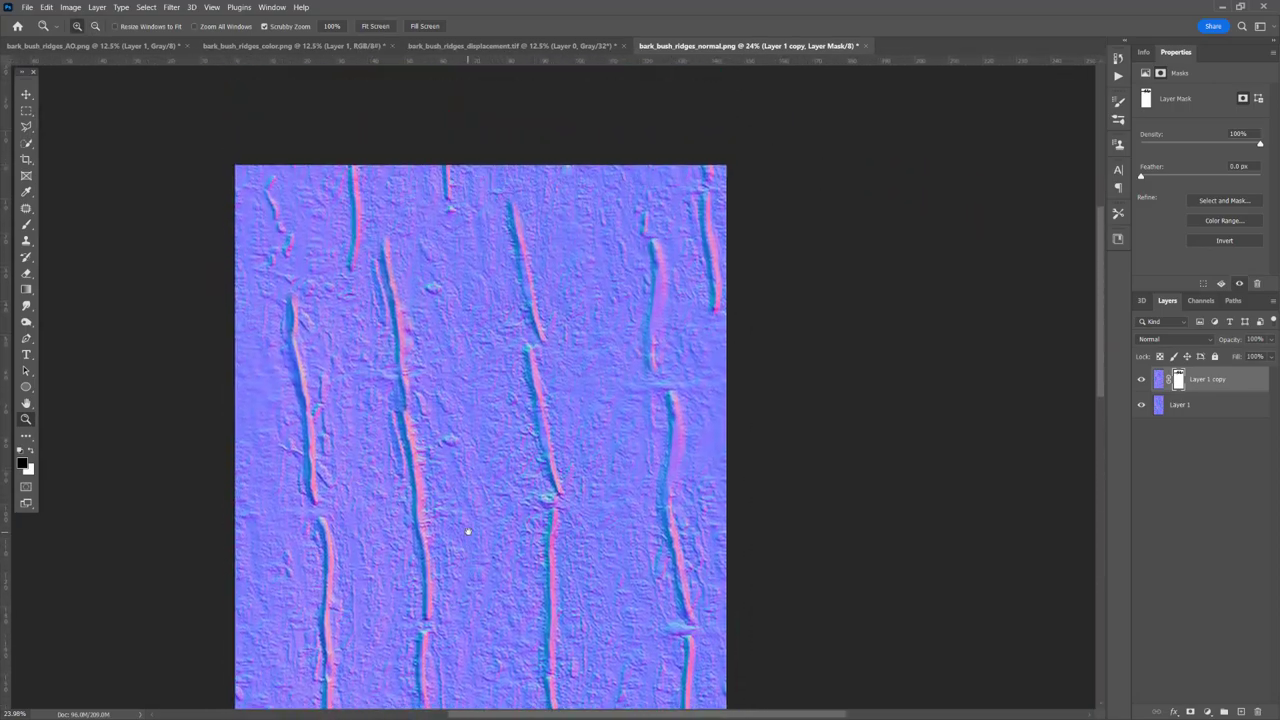
pyautogui.scroll(-1, 478, 455)
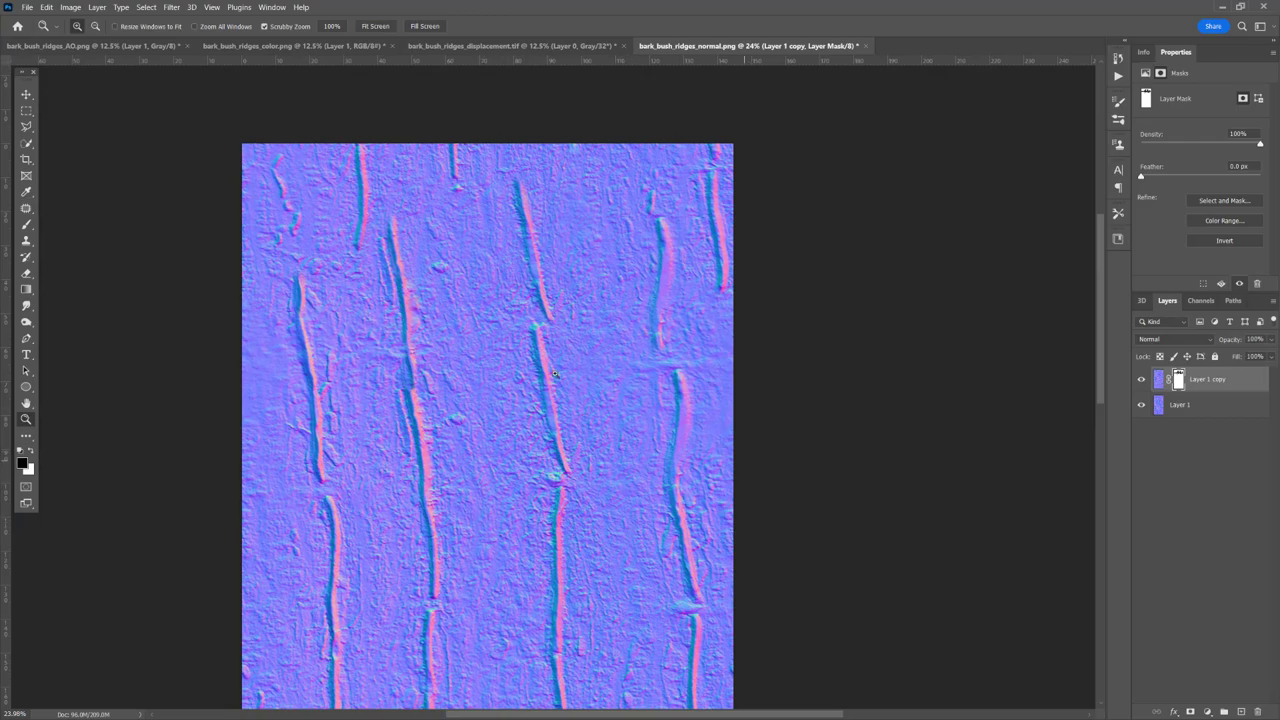
pyautogui.hotkey('ctrl', 'a')
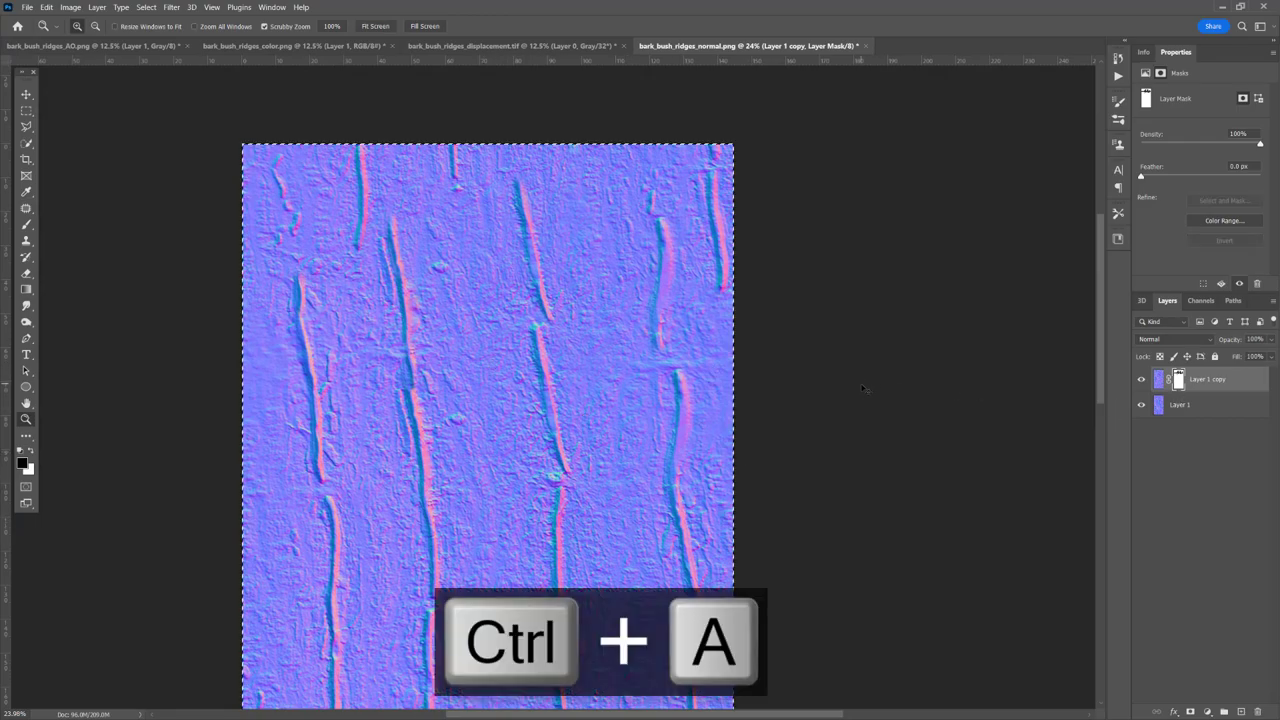
pyautogui.hotkey('ctrl', 'shift', 'c')
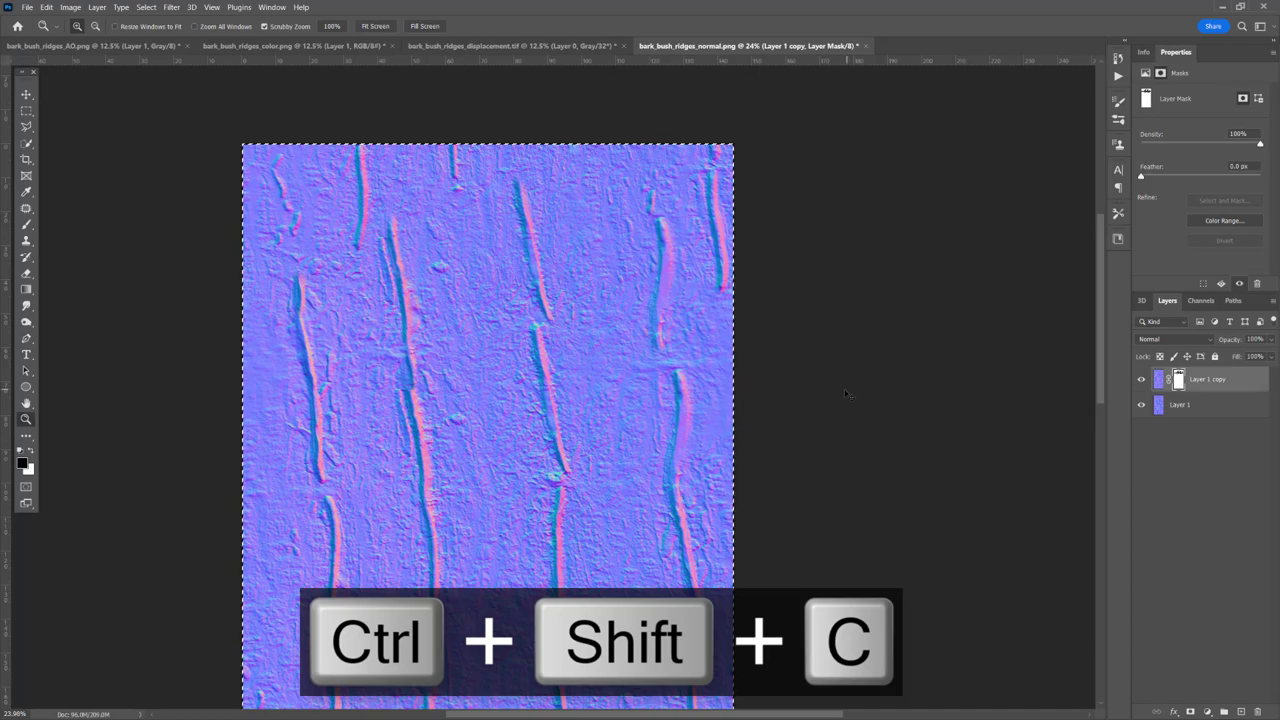
pyautogui.hotkey('ctrl', 'v')
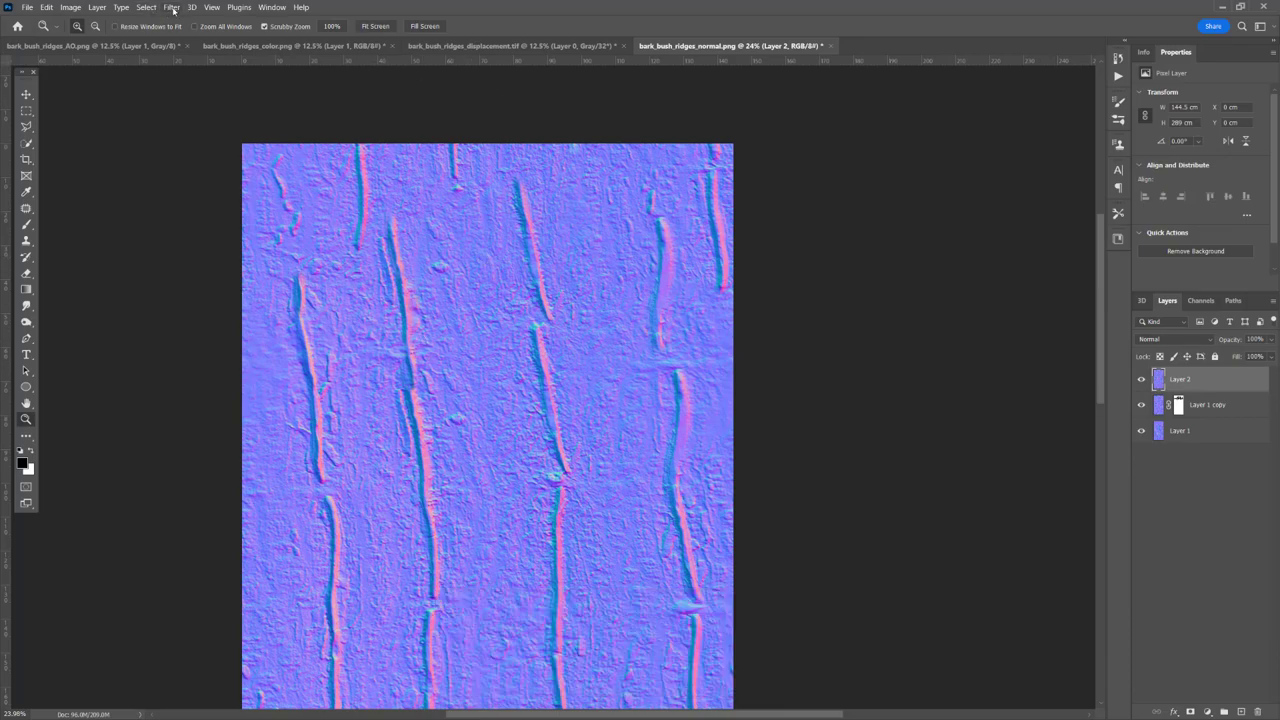
# Try a wrap-around offset of 0 pixels horizontally and -3519 pixels vertically on the merged layer to check tiling, and delete that layer.
pyautogui.click(172, 8)
pyautogui.moveTo(293, 264)
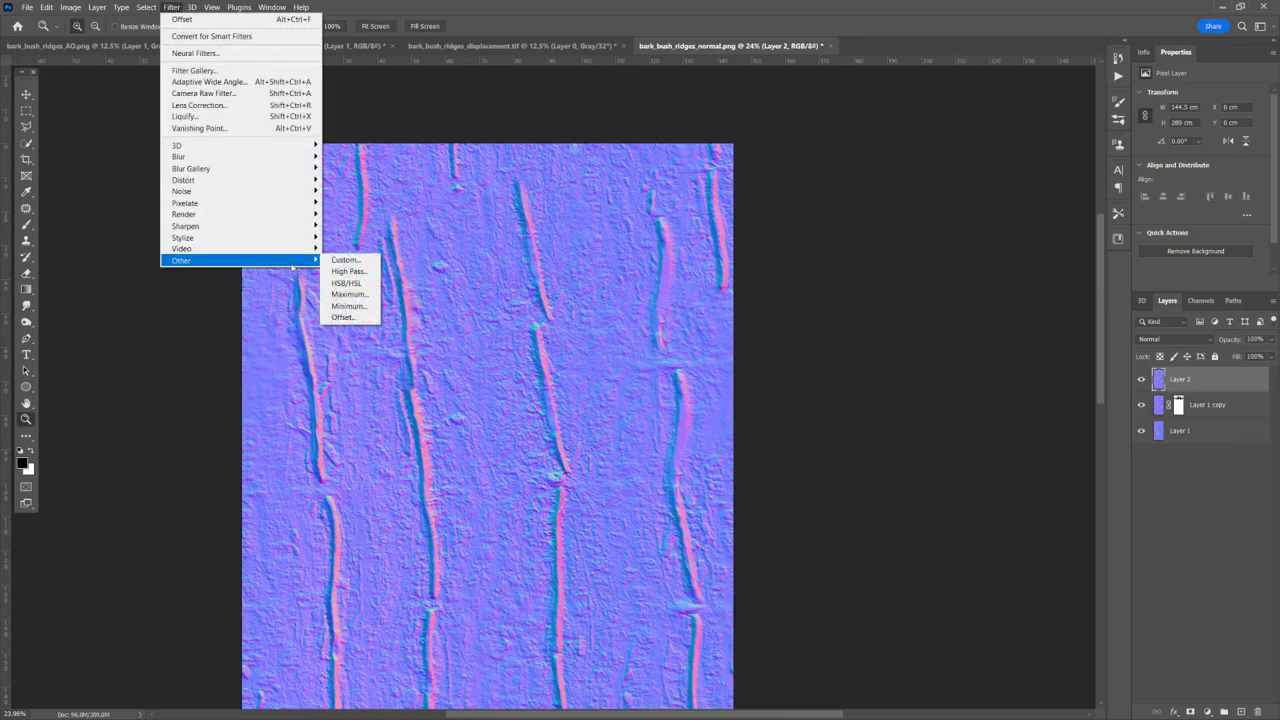
pyautogui.click(343, 317)
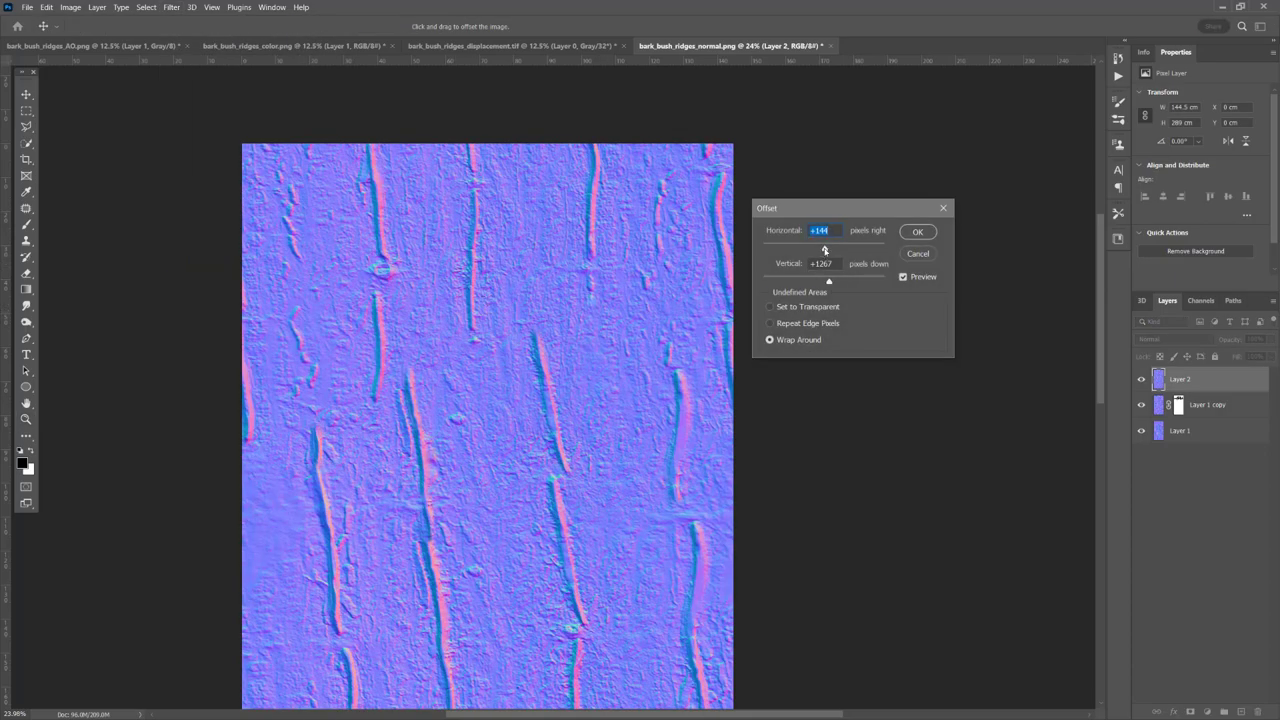
pyautogui.write('0')
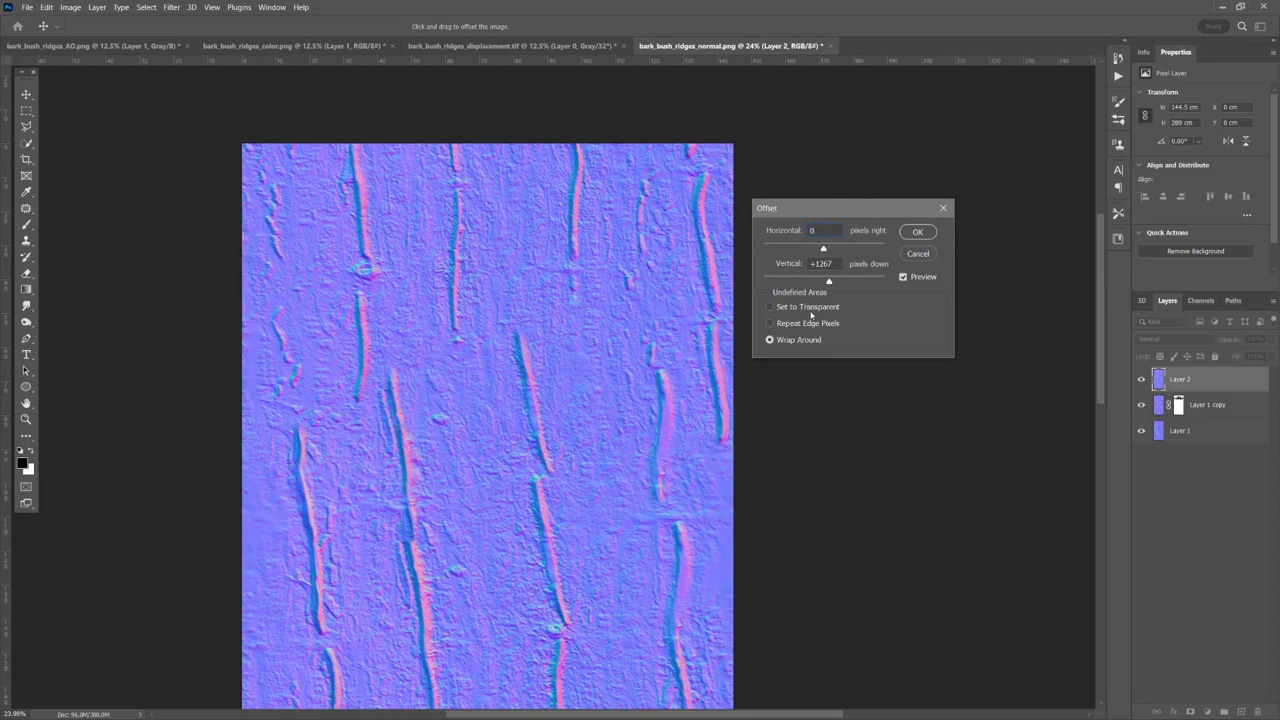
pyautogui.moveTo(829, 284)
pyautogui.mouseDown()
pyautogui.moveTo(877, 283)
pyautogui.moveTo(808, 283)
pyautogui.mouseUp()
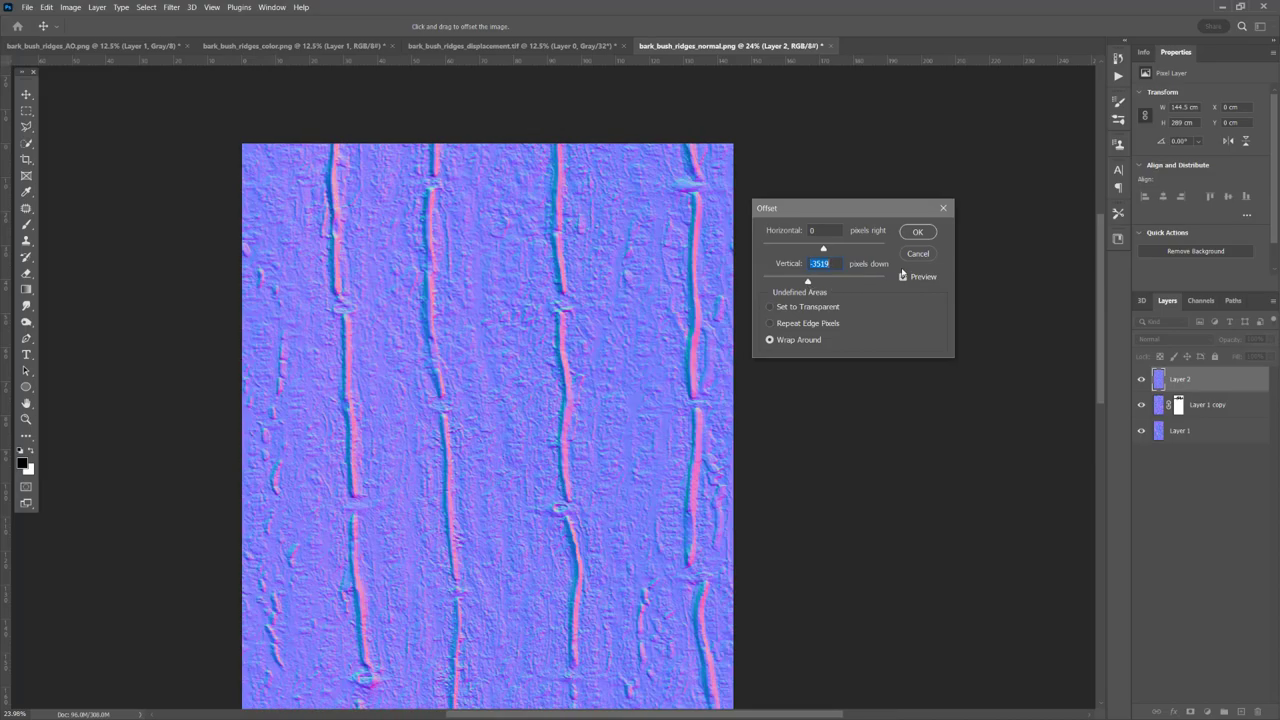
pyautogui.press('Return')
pyautogui.moveTo(1229, 378); pyautogui.dragTo(1257, 710)
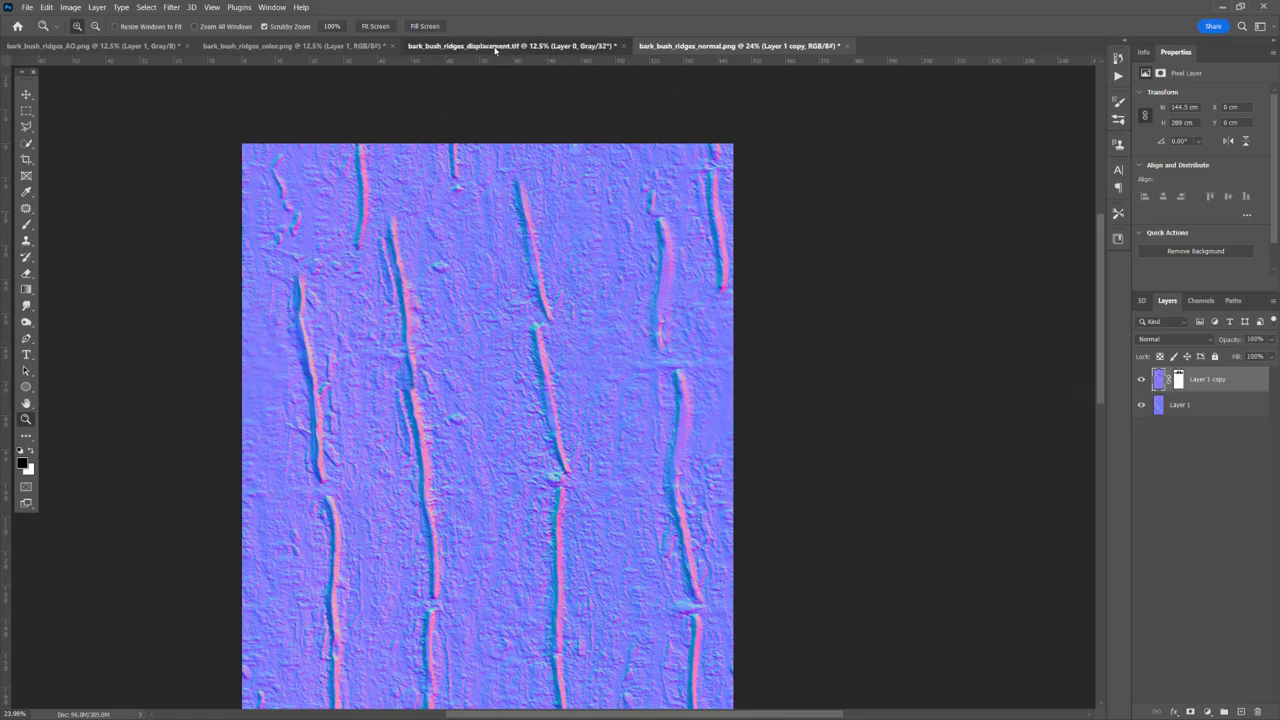
# In bark_bush_ridges_displacement.tif, duplicate Layer 0 and offset the copy +144 pixels horizontally and +1267 vertically with Wrap Around.
pyautogui.click(465, 46)
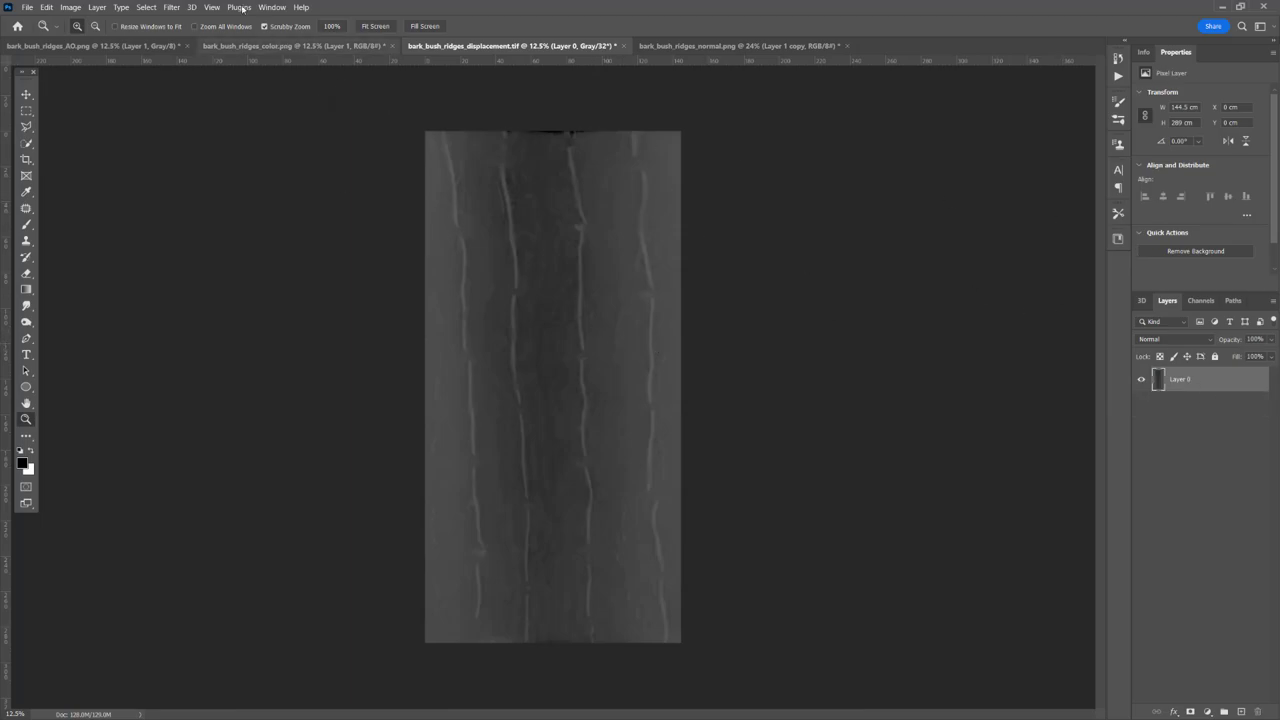
pyautogui.click(172, 8)
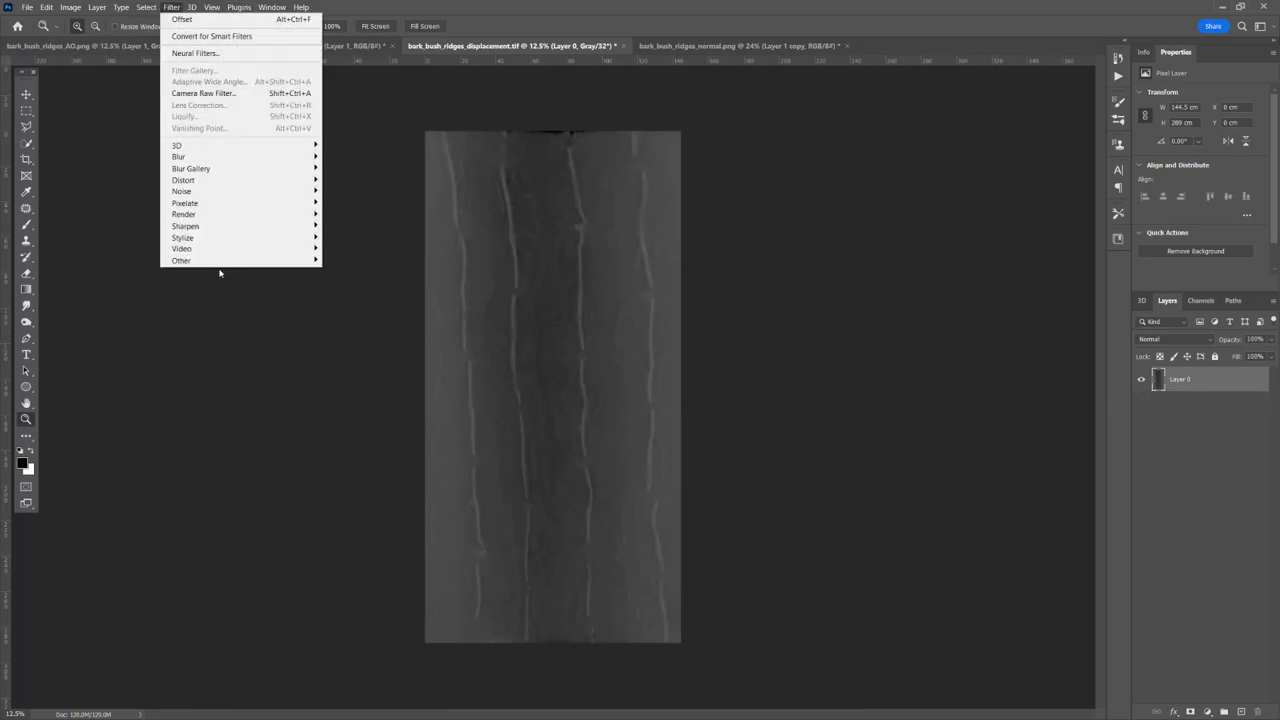
pyautogui.click(1013, 363)
pyautogui.moveTo(1256, 386); pyautogui.dragTo(1241, 712)
pyautogui.click(172, 8)
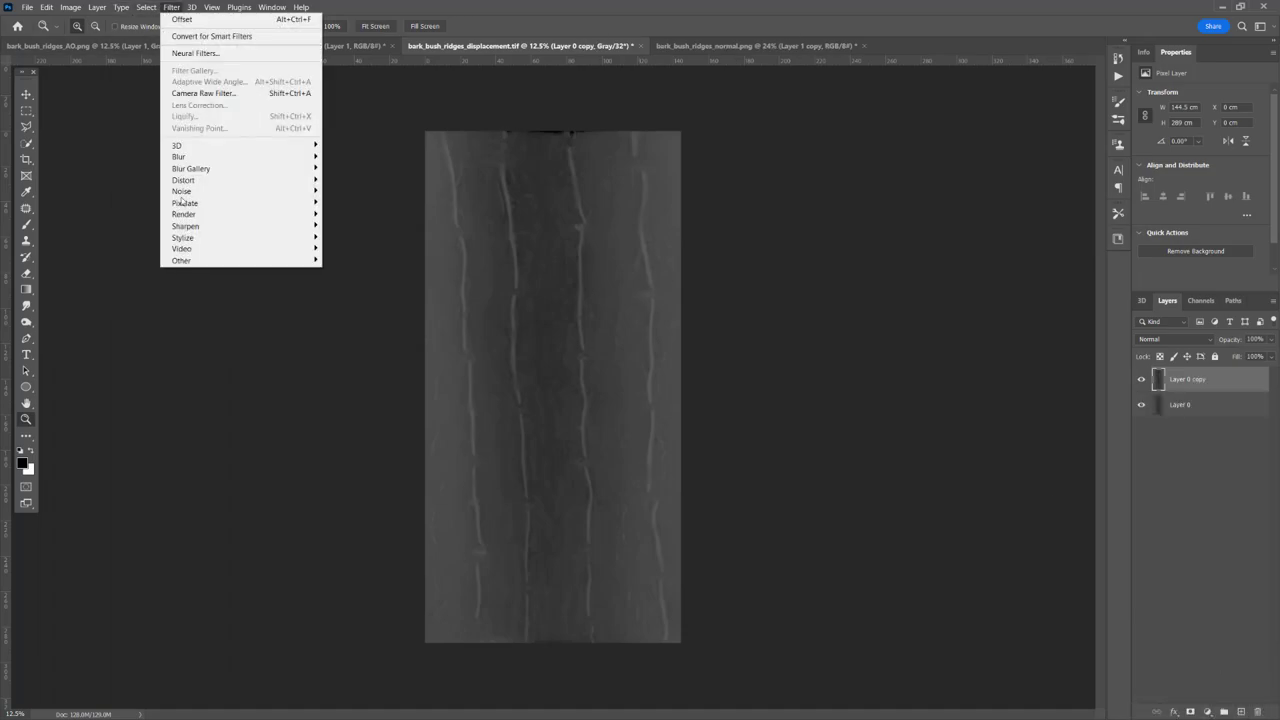
pyautogui.moveTo(250, 260)
pyautogui.click(345, 317)
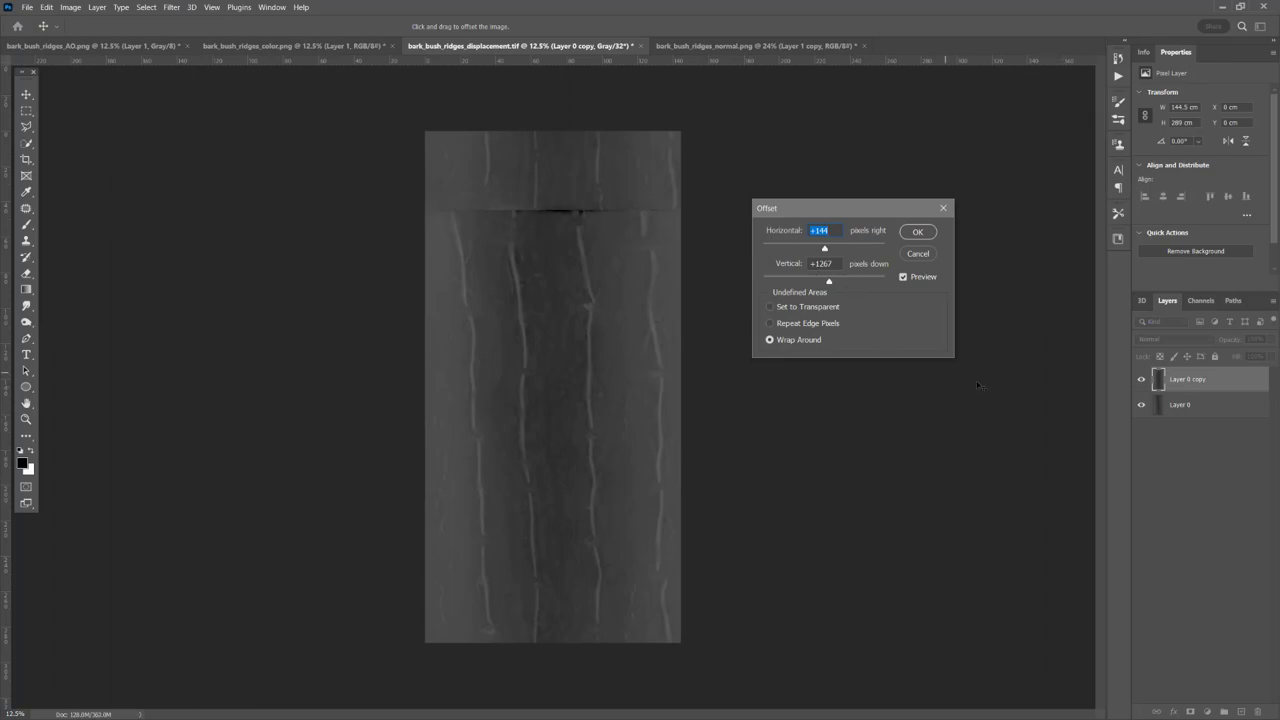
pyautogui.click(918, 233)
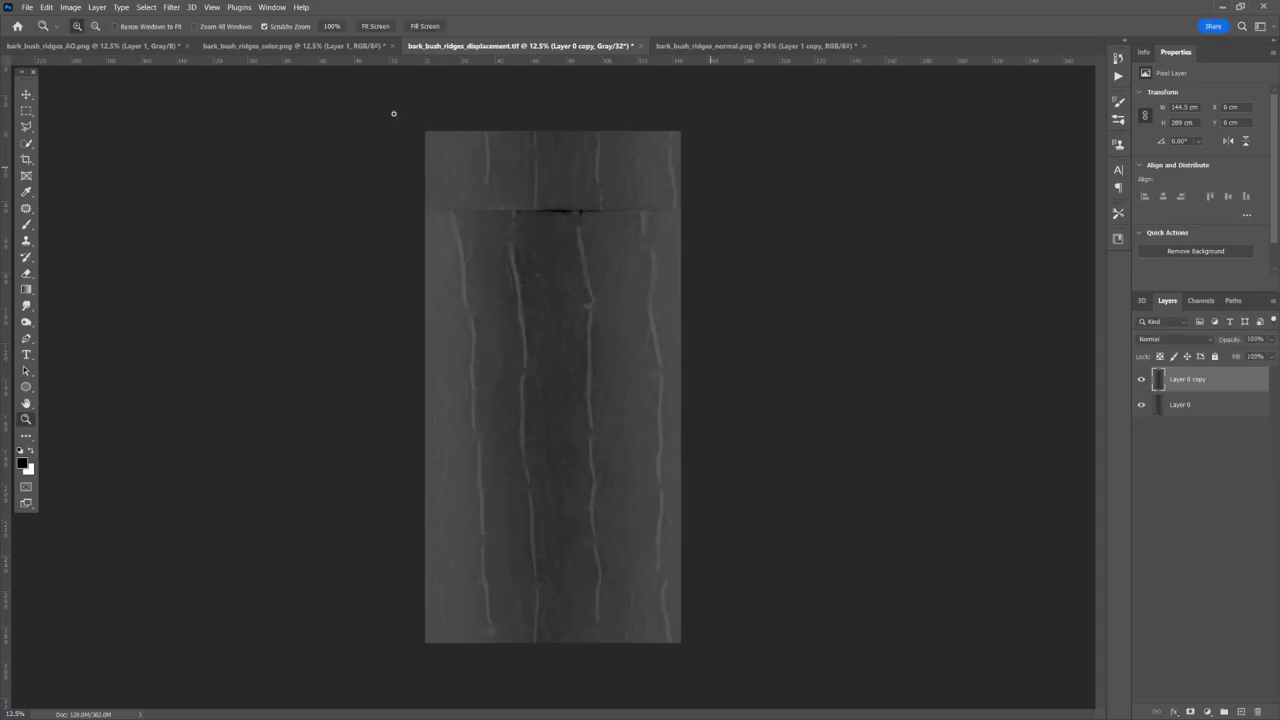
# In bark_bush_ridges_color.png, duplicate Layer 1 and apply the last-used Offset filter to the copy.
pyautogui.click(330, 47)
pyautogui.moveTo(1207, 389); pyautogui.dragTo(1241, 712)
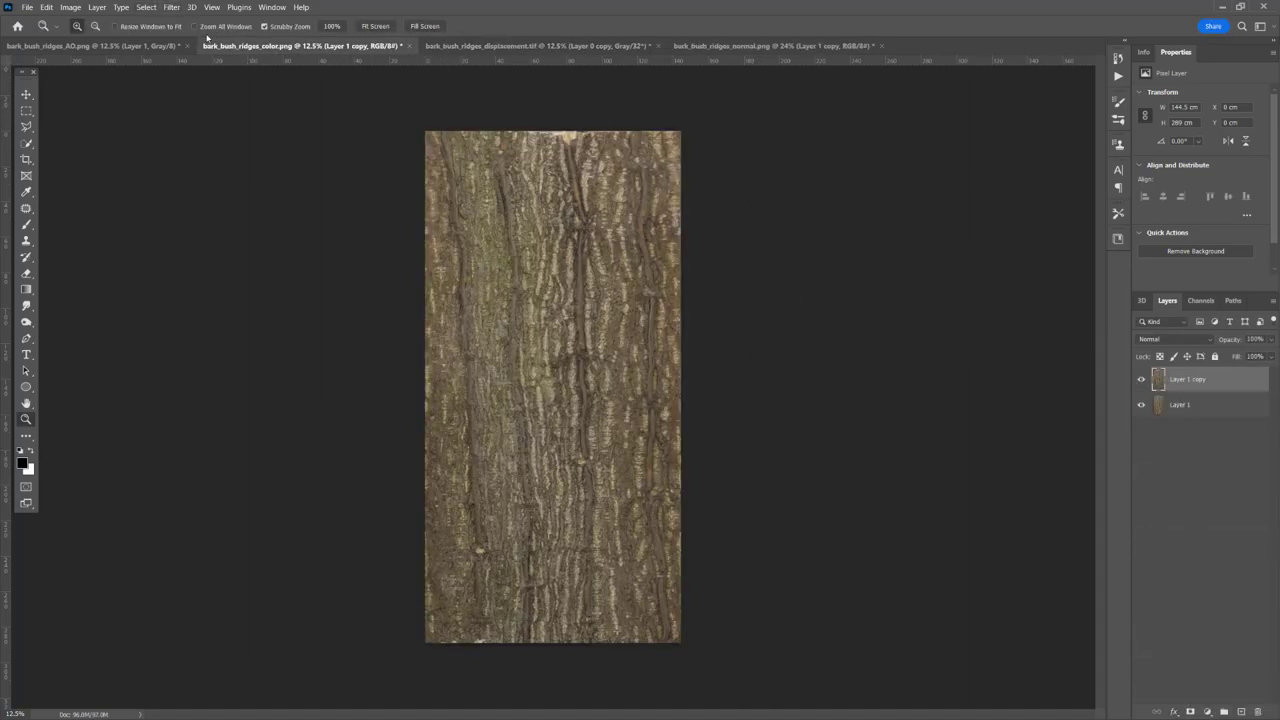
pyautogui.click(171, 7)
pyautogui.click(187, 21)
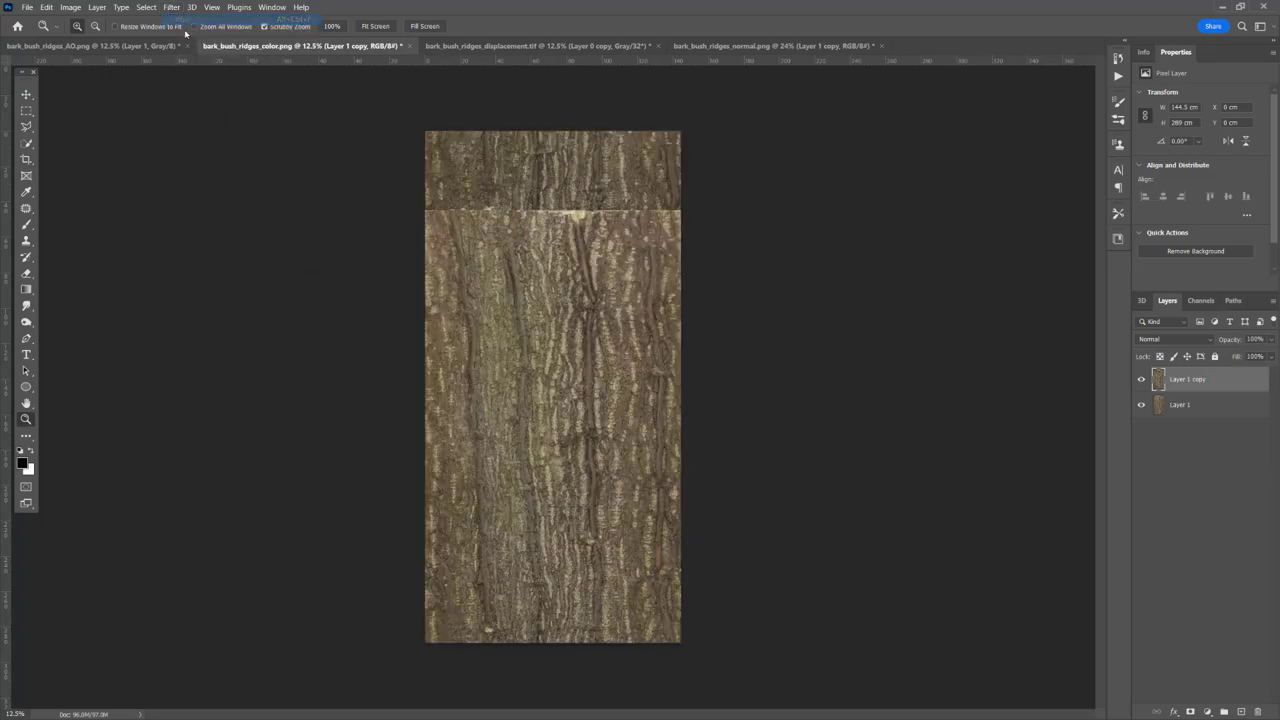
# In bark_bush_ridges_AO.png, duplicate Layer 1 and apply the last-used Offset filter to the copy.
pyautogui.click(90, 46)
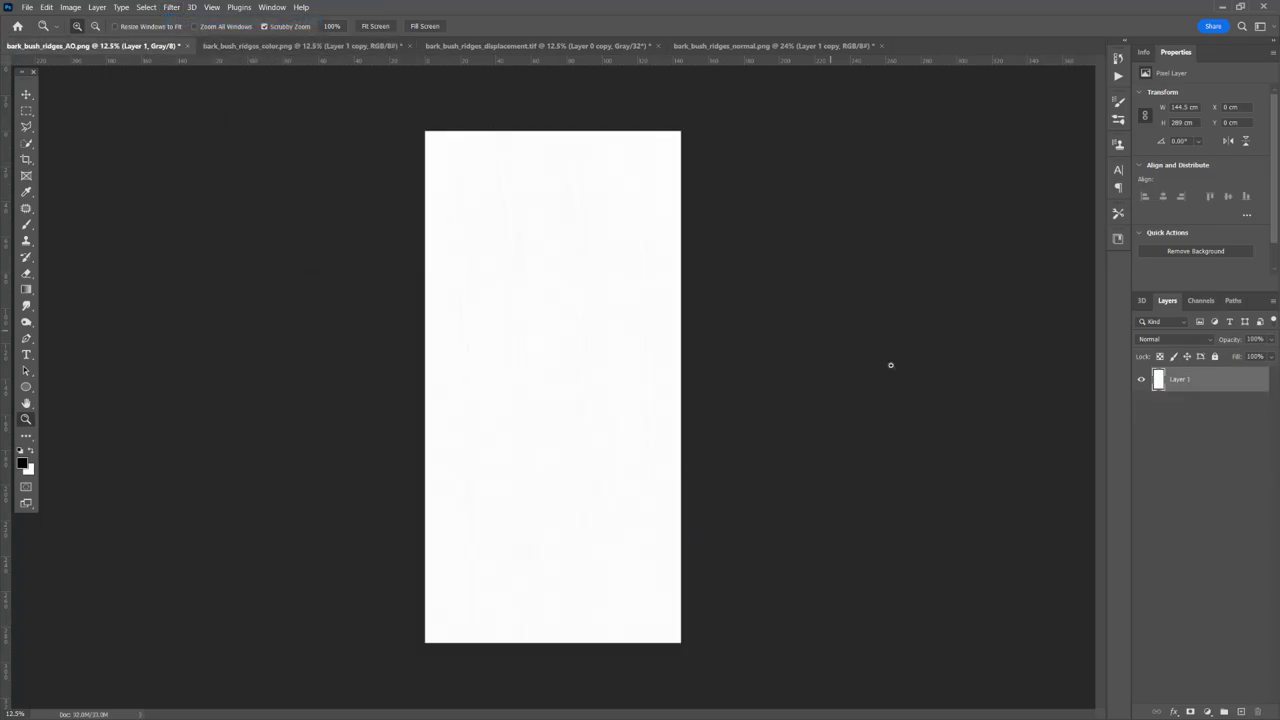
pyautogui.moveTo(1232, 390); pyautogui.dragTo(1241, 711)
pyautogui.click(171, 7)
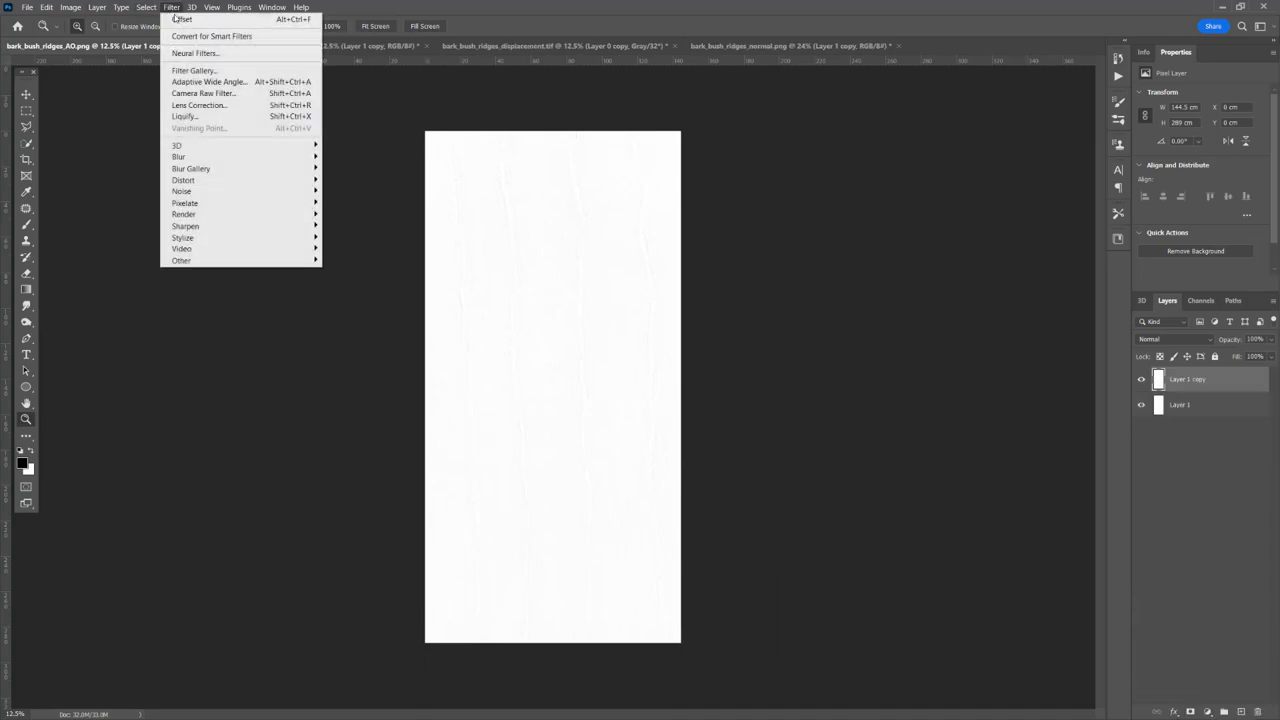
pyautogui.click(187, 21)
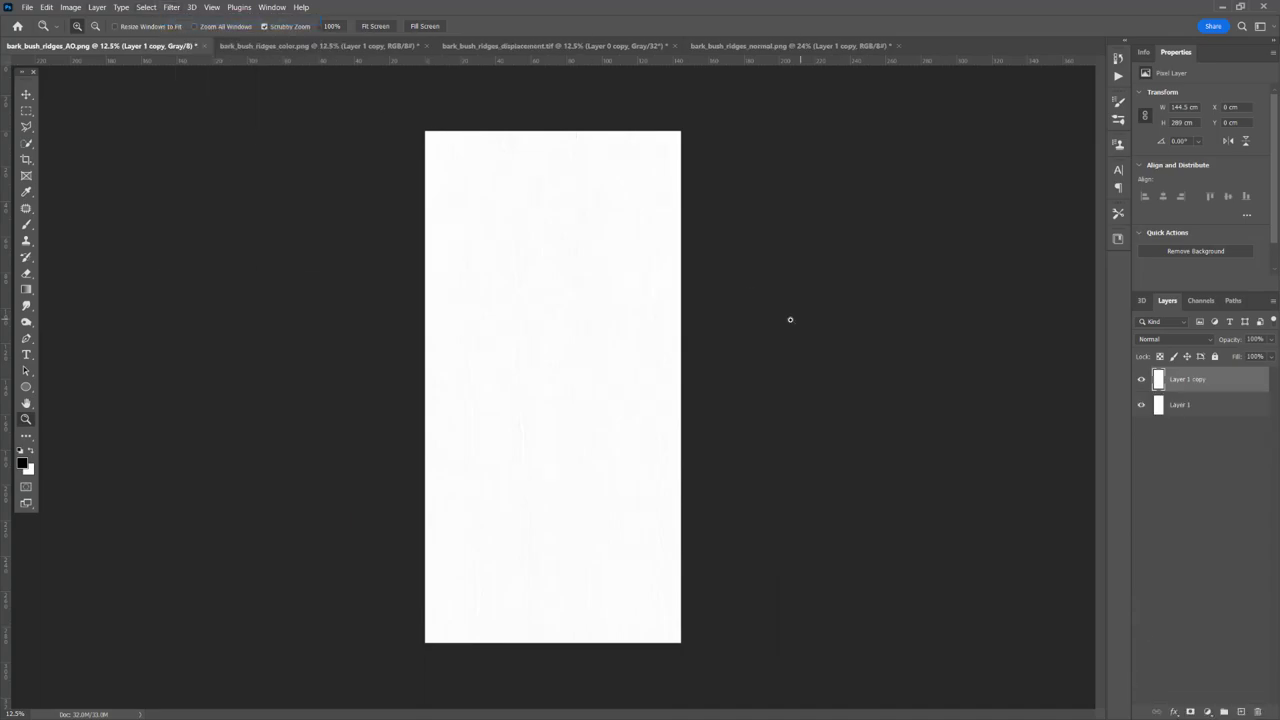
# Switch to bark_bush_ridges_normal.png, show and target the copy's layer mask channel, and undo back to before the merged layer was pasted.
pyautogui.click(800, 46)
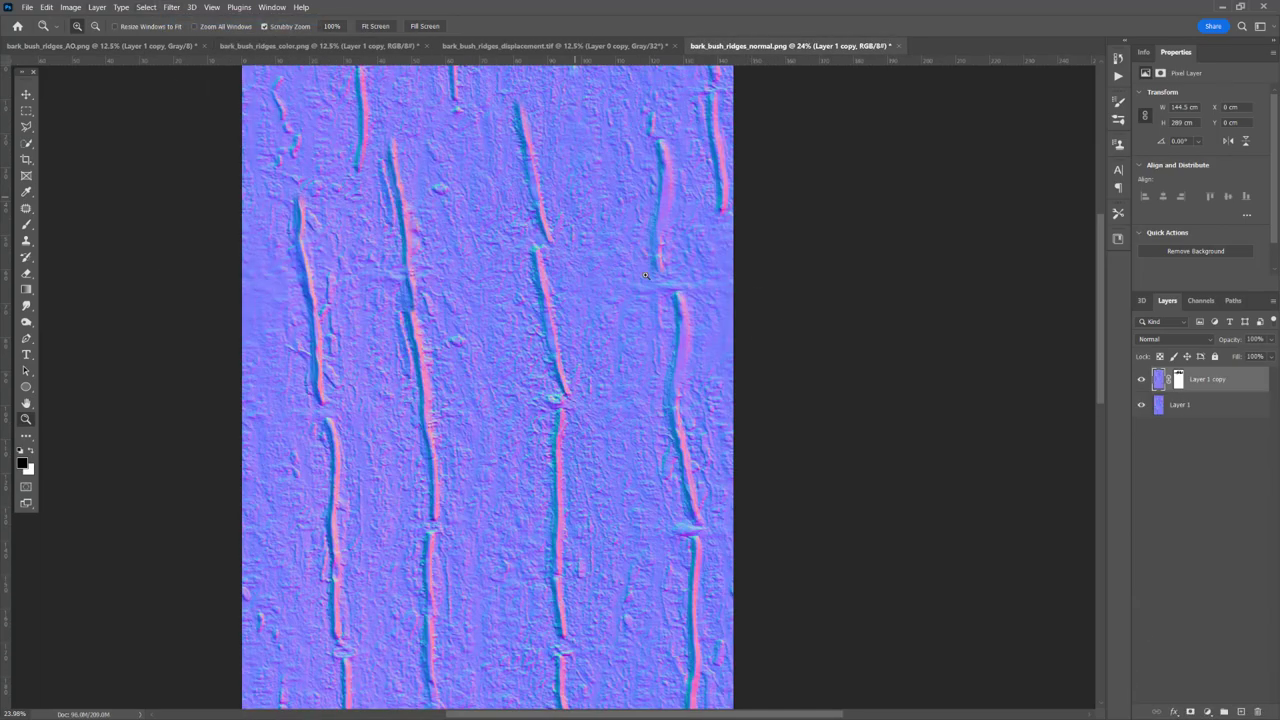
pyautogui.click(1201, 300)
pyautogui.click(1140, 419)
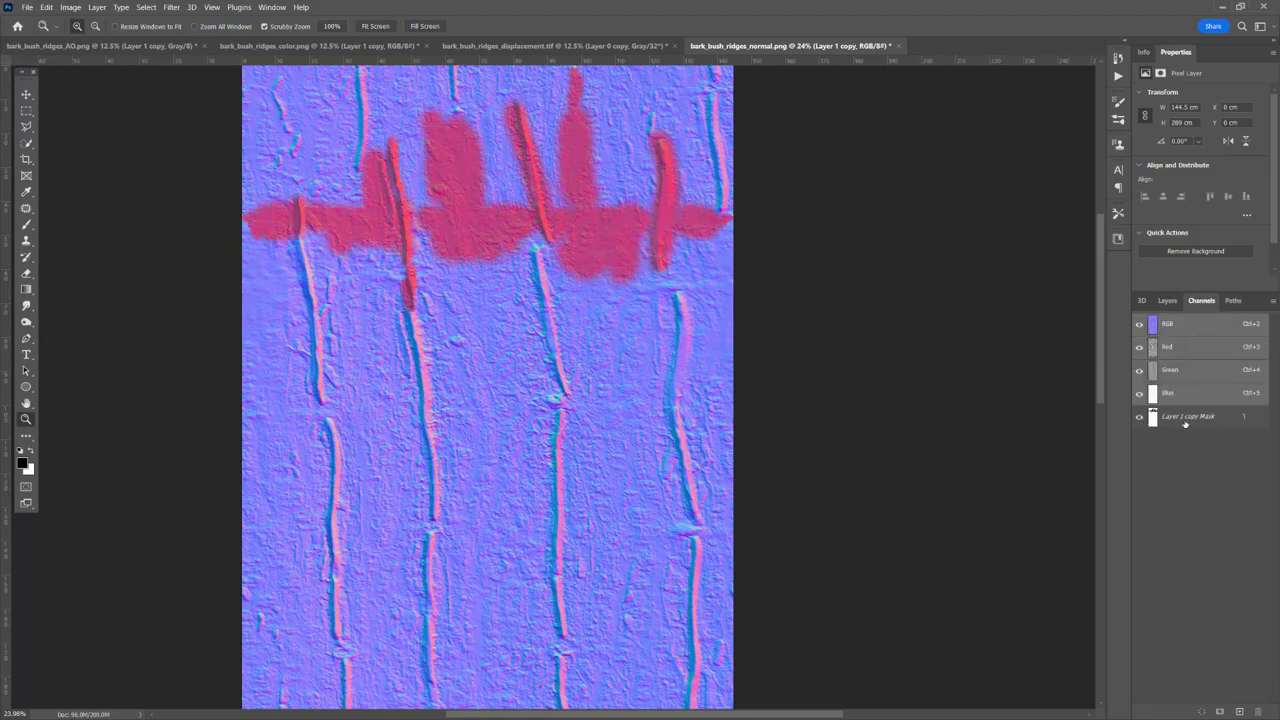
pyautogui.click(1175, 422)
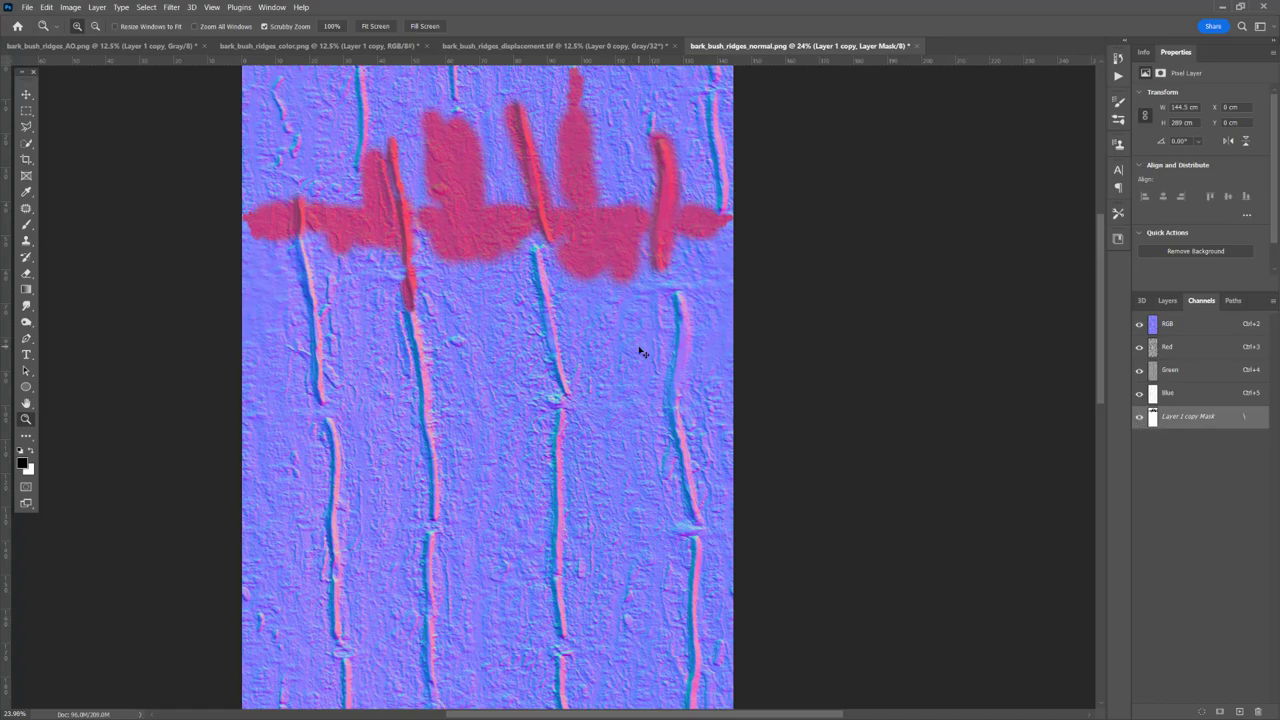
pyautogui.hotkey('ctrl', 'z')
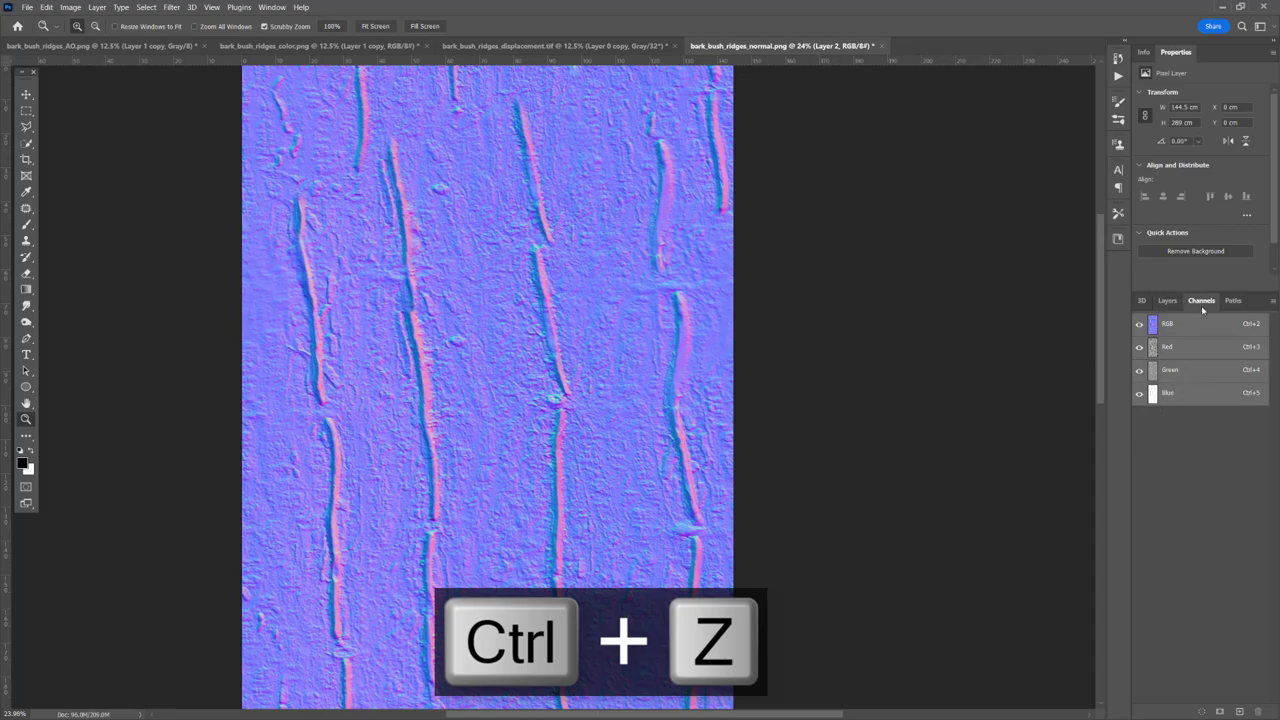
pyautogui.hotkey('ctrl', 'z')
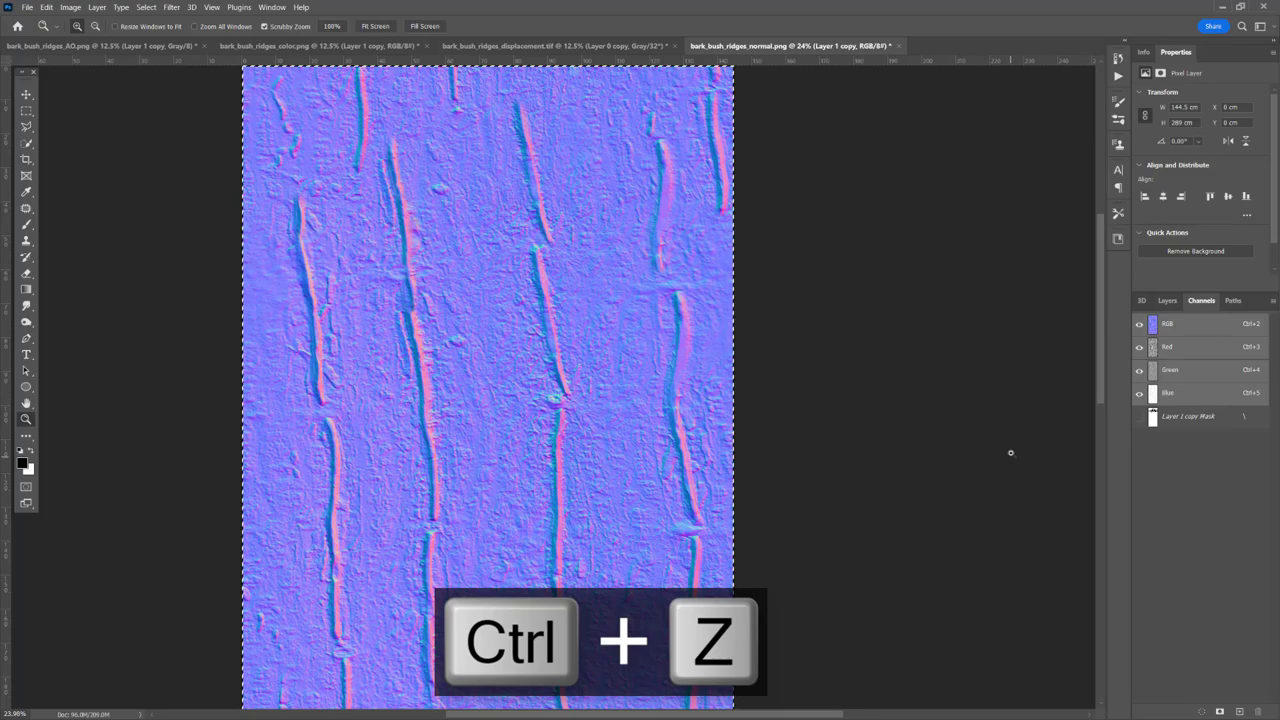
# Show and target the normal map's Layer 1 copy mask channel again, select all of it and copy it.
pyautogui.click(1139, 417)
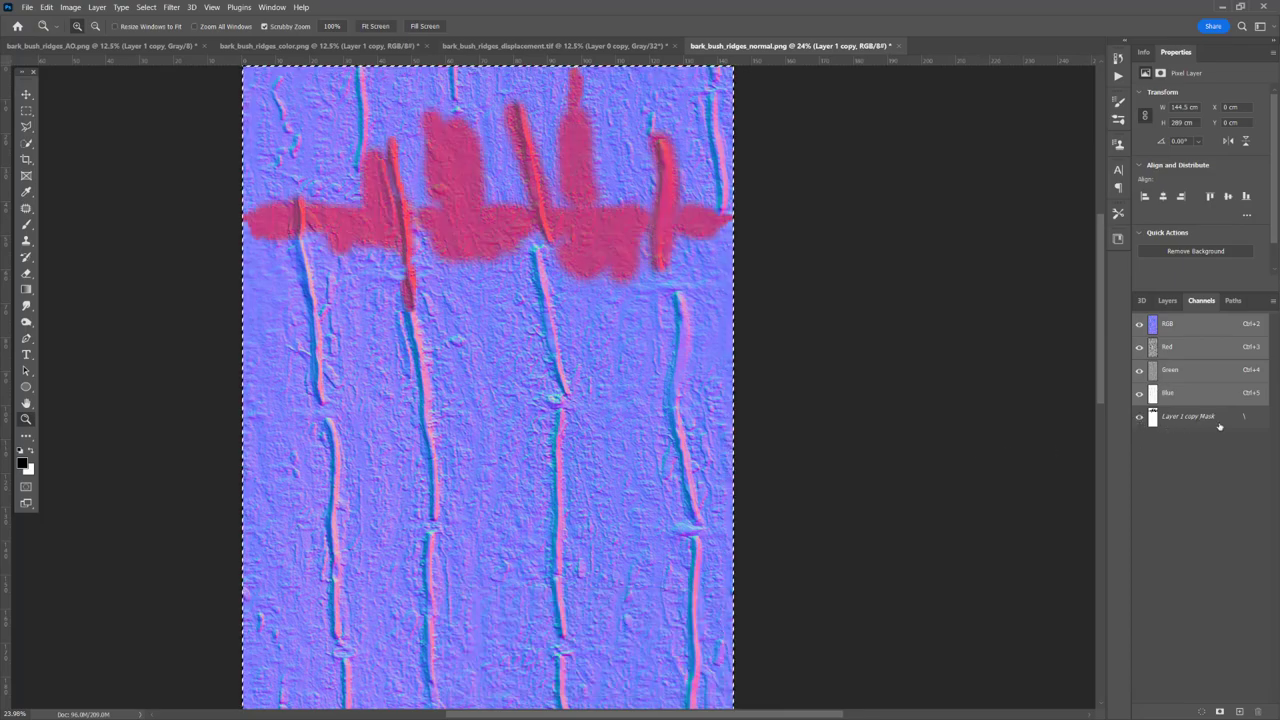
pyautogui.click(1219, 425)
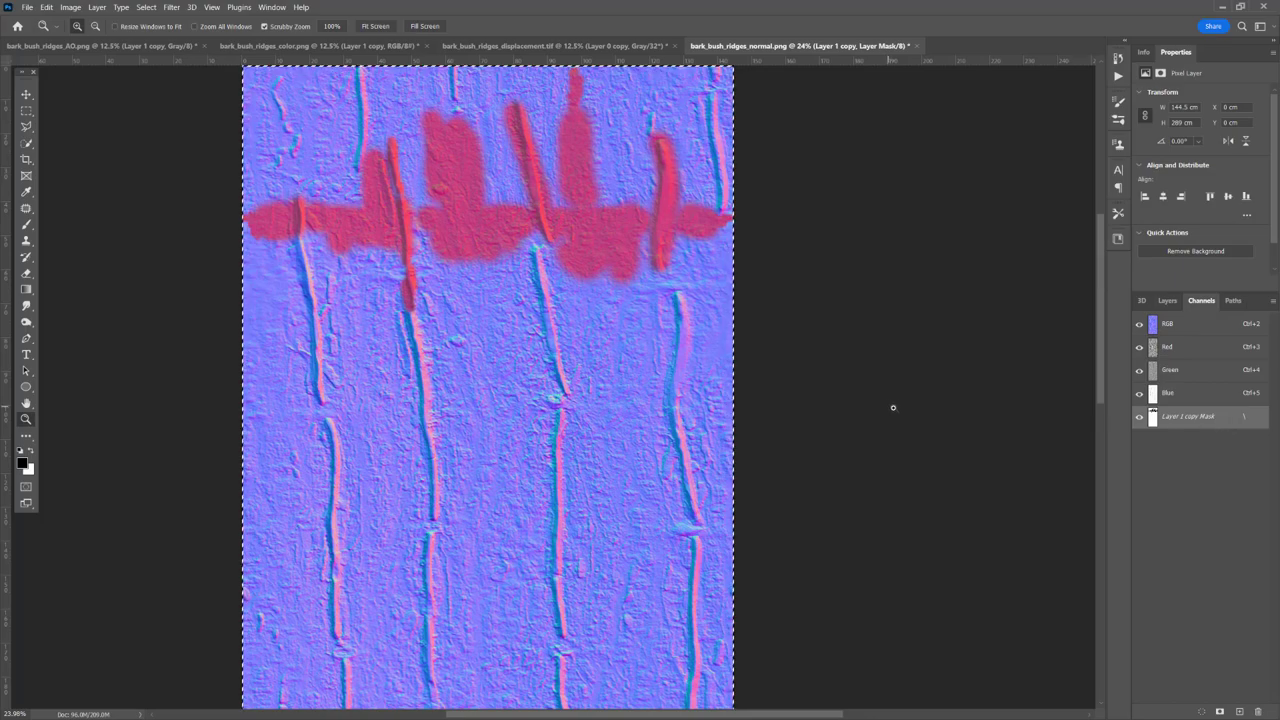
pyautogui.hotkey('ctrl', 'a')
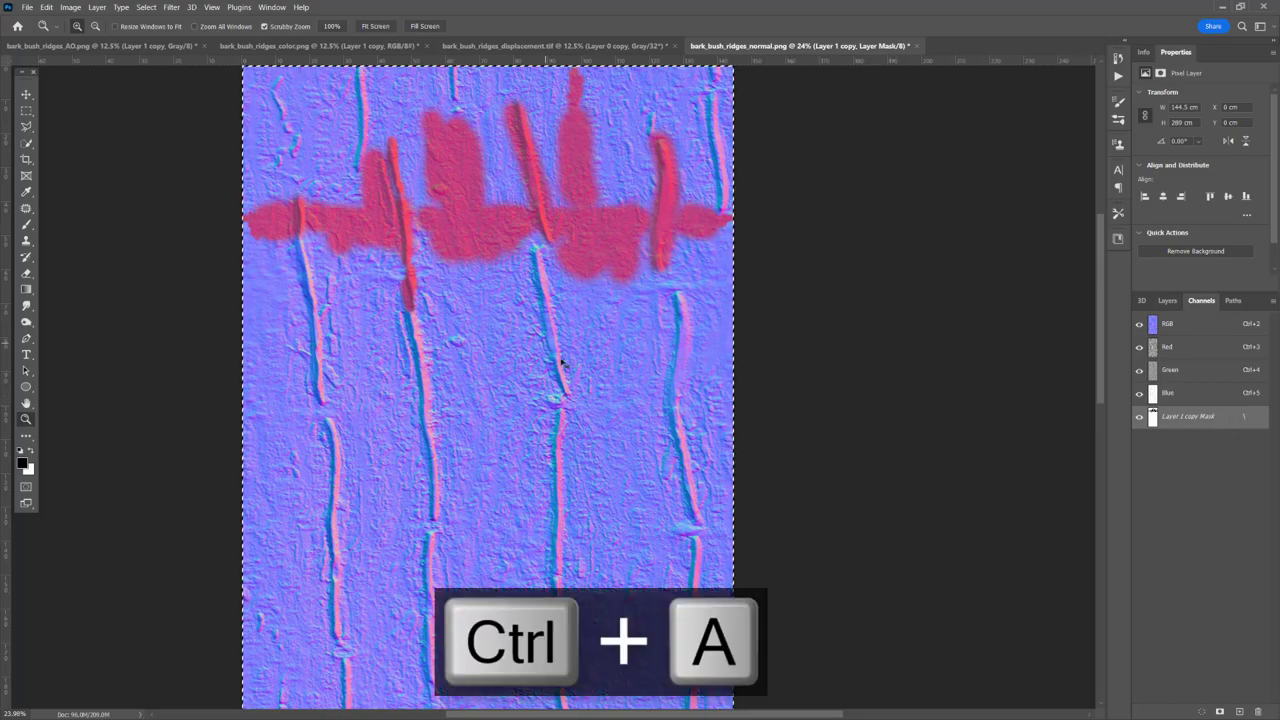
pyautogui.hotkey('ctrl', 'c')
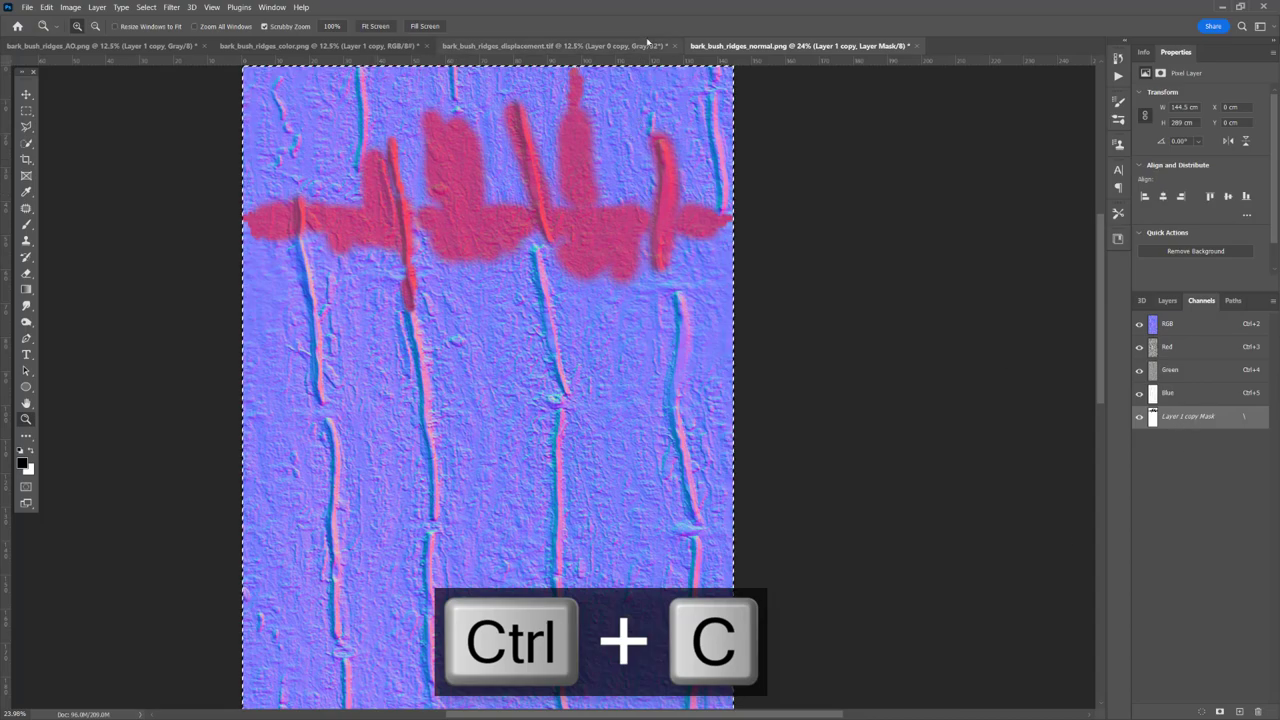
# Add a layer mask to the offset copy in bark_bush_ridges_displacement.tif, paste the copied mask into its mask channel, and return to the layers.
pyautogui.click(580, 46)
pyautogui.click(1167, 300)
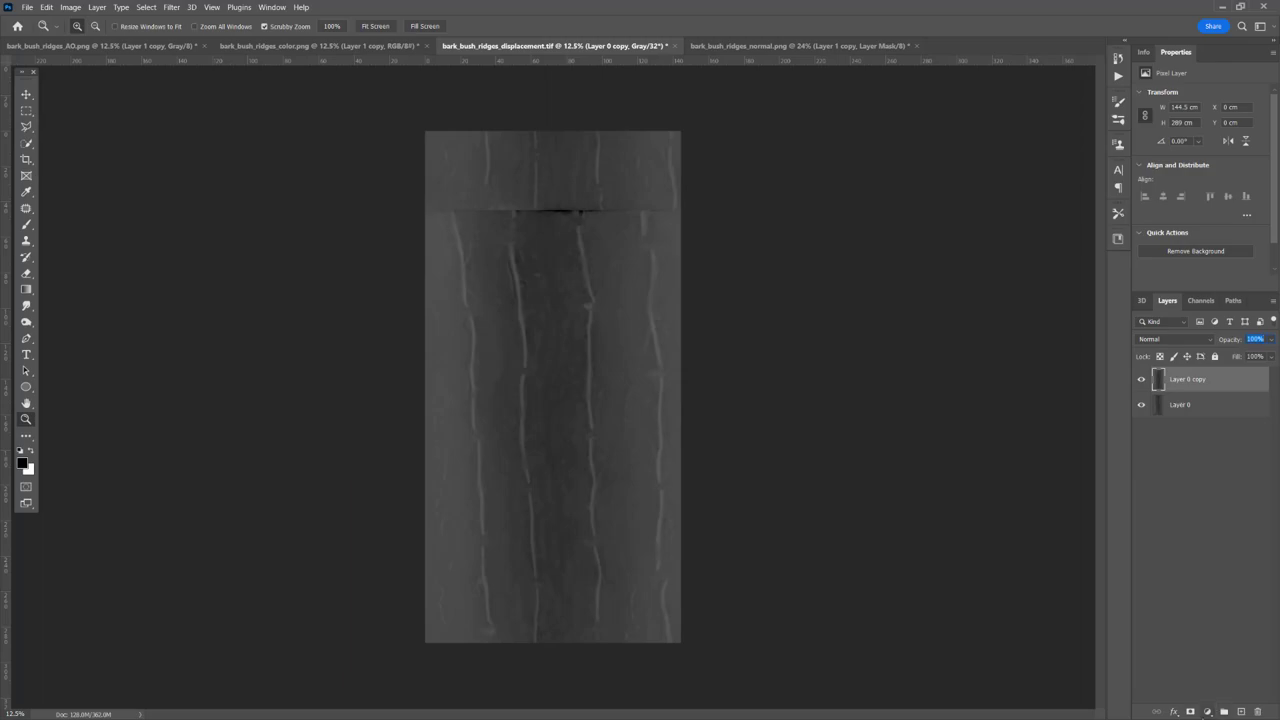
pyautogui.click(1190, 711)
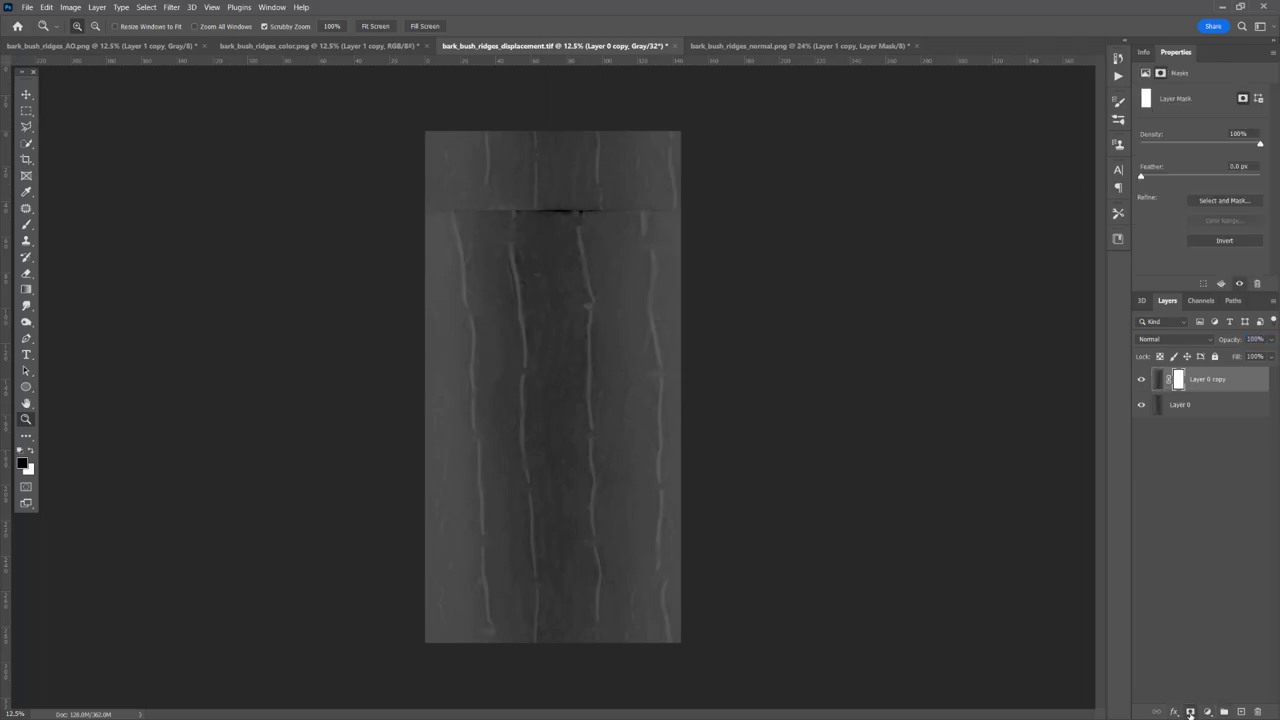
pyautogui.click(1201, 300)
pyautogui.click(1138, 348)
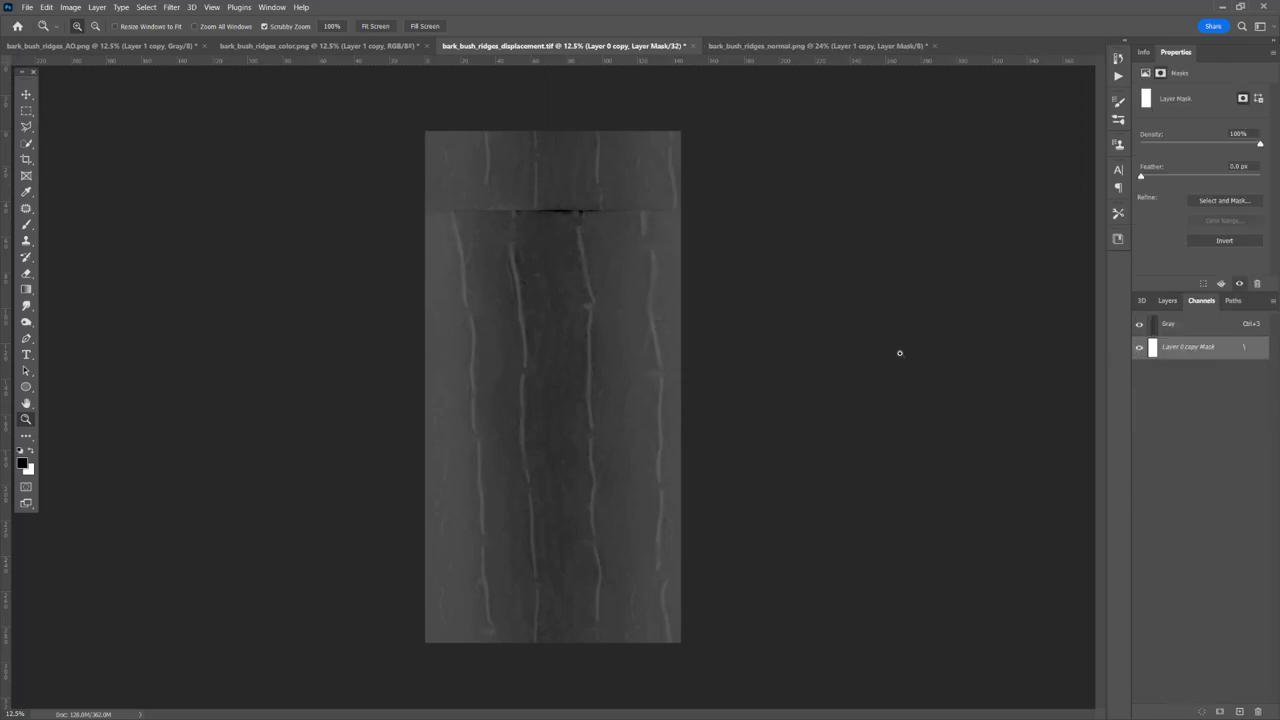
pyautogui.hotkey('ctrl', 'v')
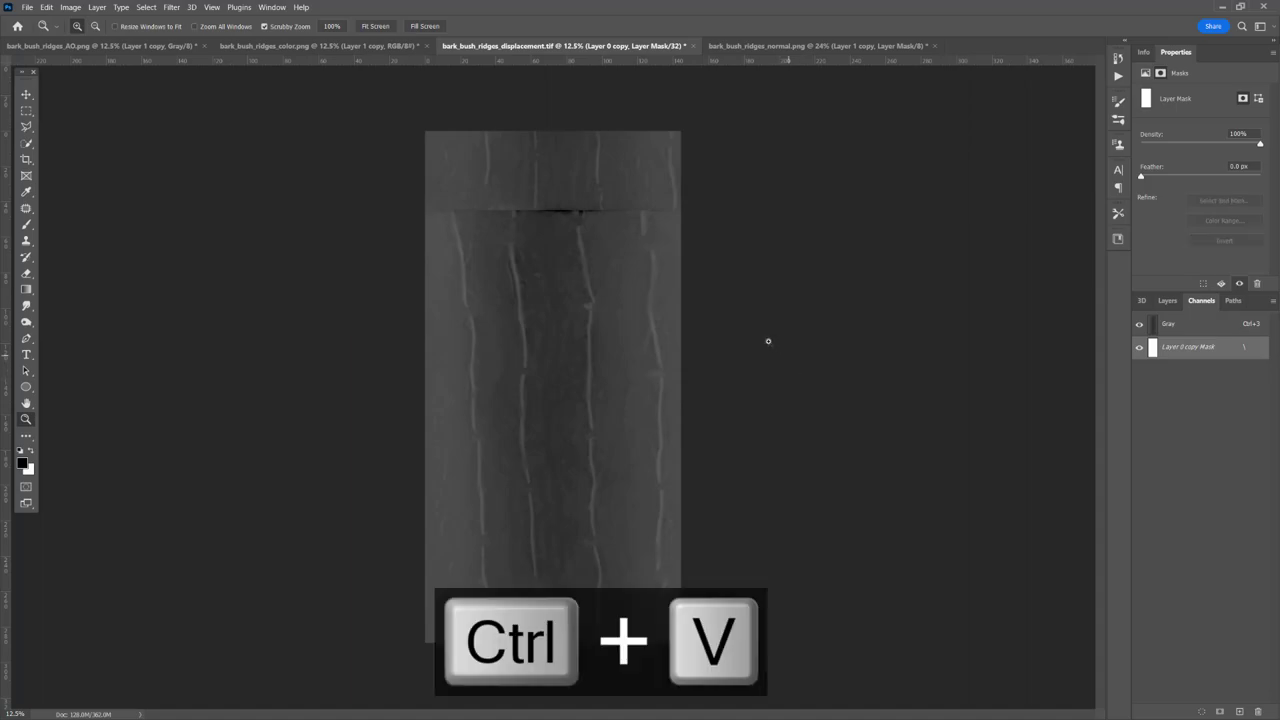
pyautogui.click(1138, 347)
pyautogui.click(1175, 323)
pyautogui.click(1167, 301)
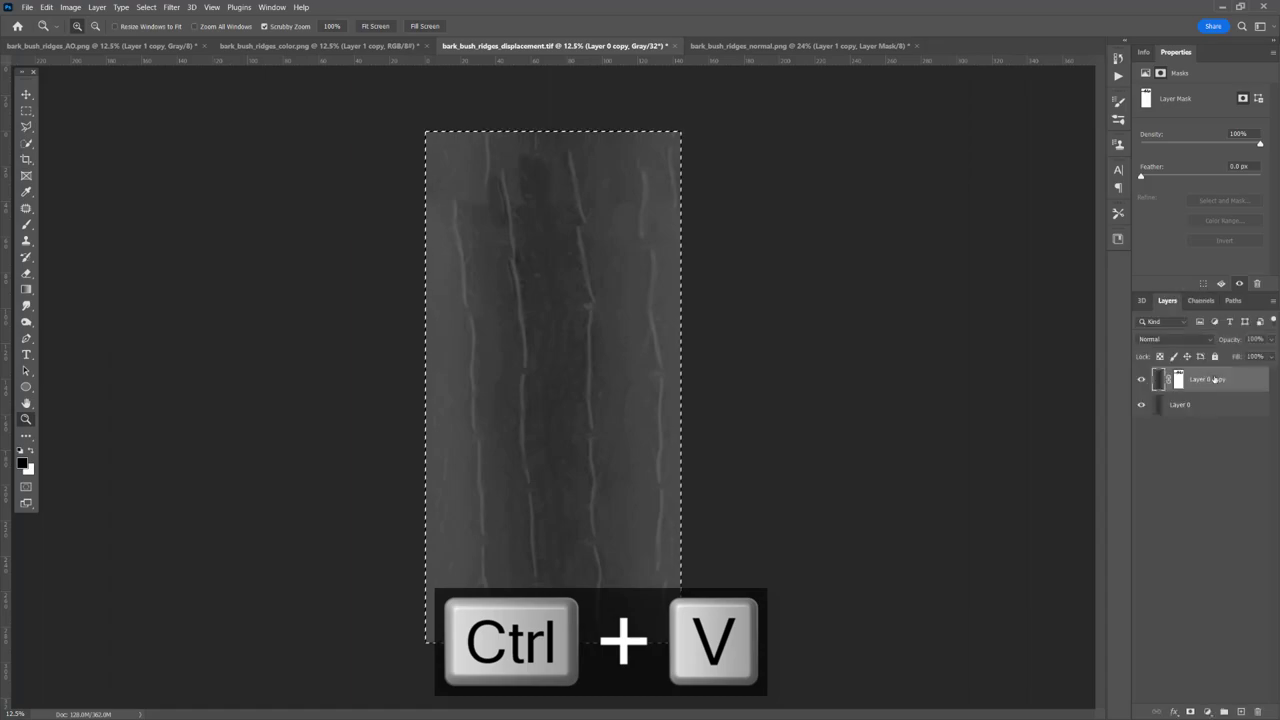
# Switch to bark_bush_ridges_color.png, add a layer mask to the offset Layer 1 copy, and show the document's channels.
pyautogui.moveTo(571, 171); pyautogui.dragTo(632, 155)
pyautogui.moveTo(643, 220); pyautogui.dragTo(638, 289)
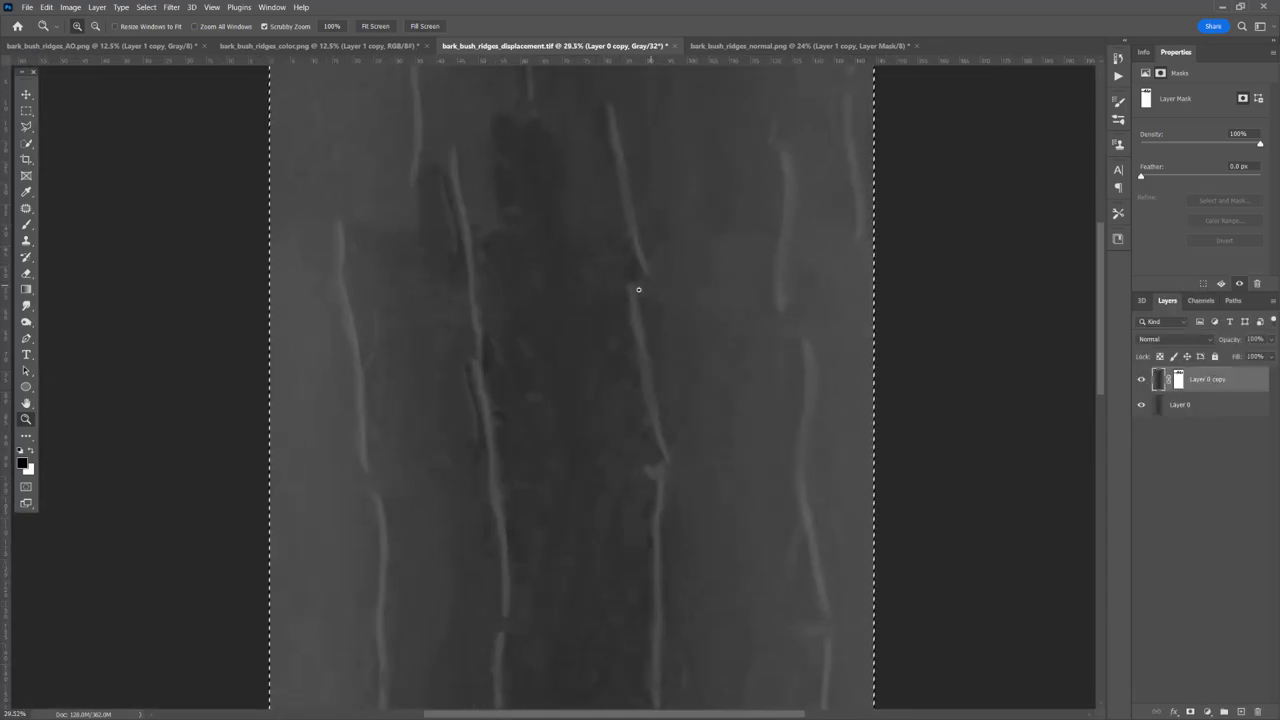
pyautogui.moveTo(662, 367); pyautogui.dragTo(530, 309)
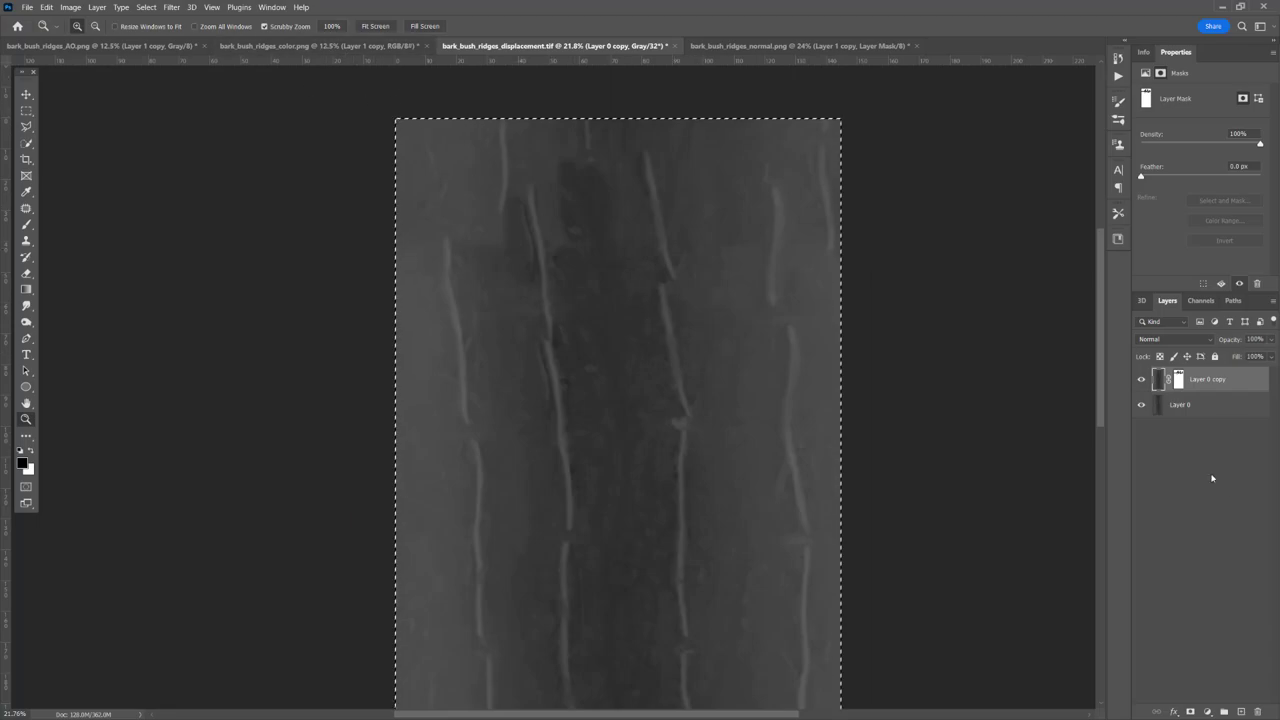
pyautogui.click(364, 49)
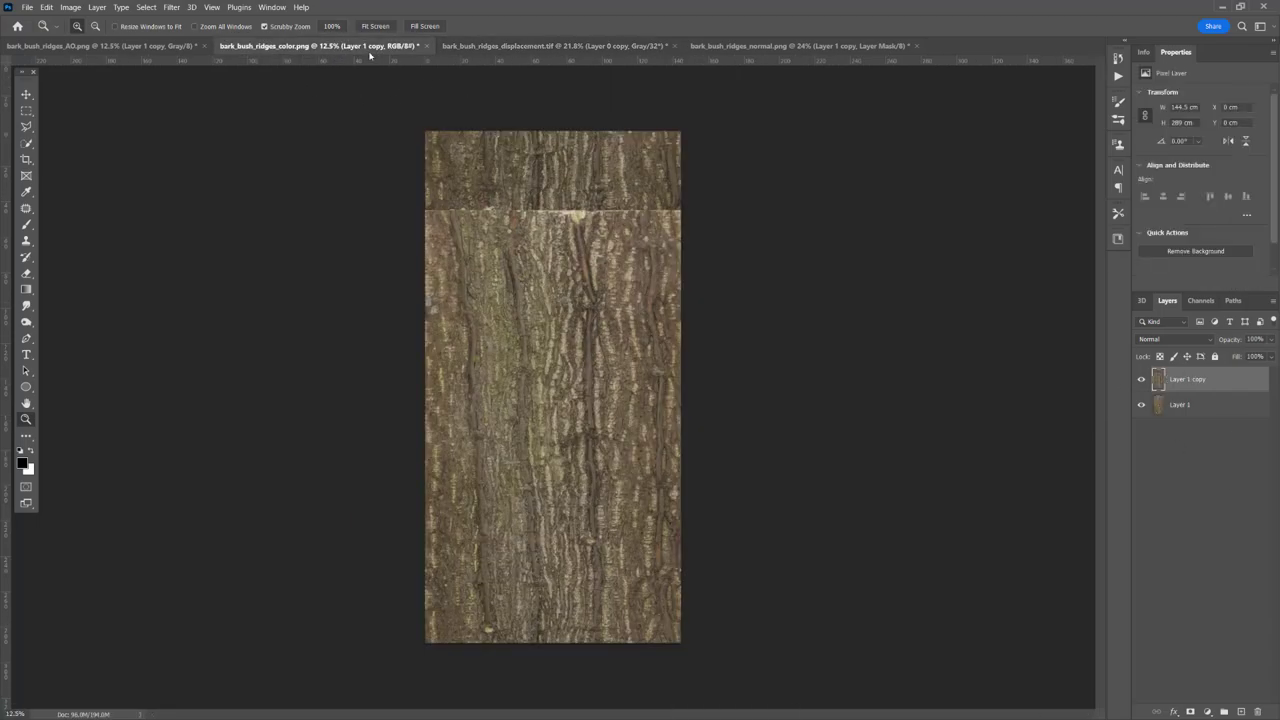
pyautogui.click(1191, 711)
pyautogui.click(1201, 301)
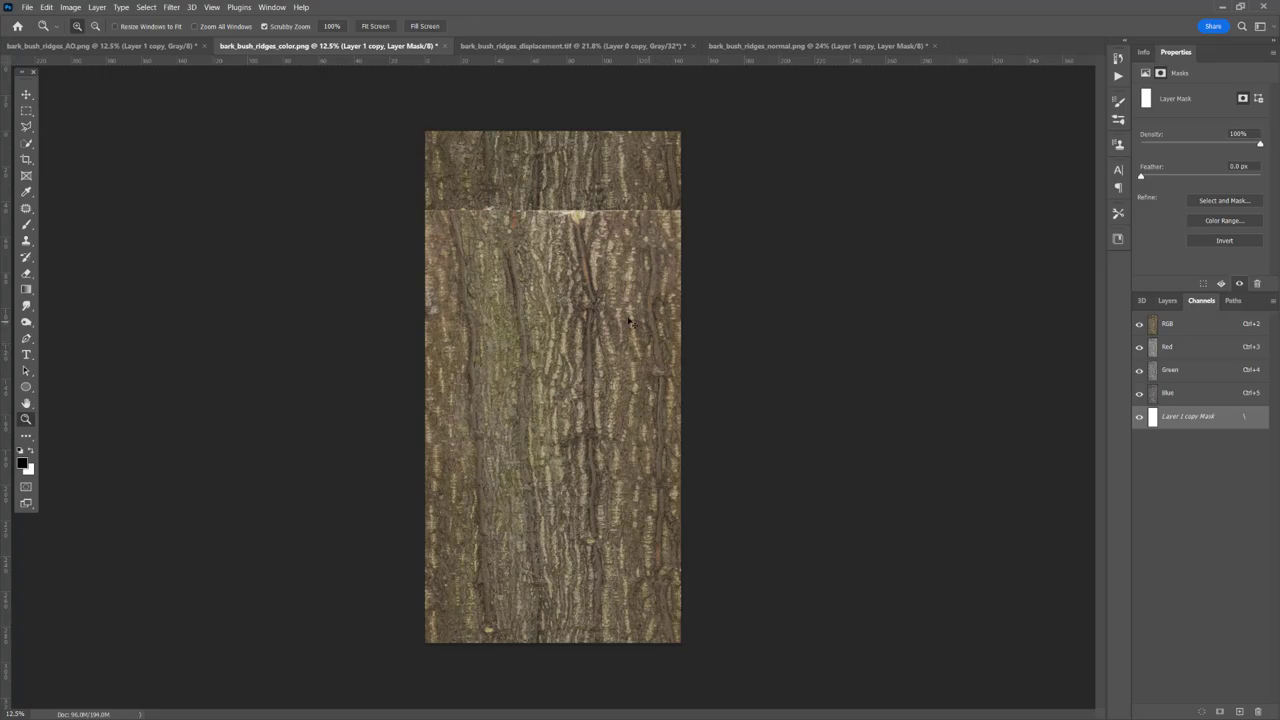
# Paste the copied mask into the color map's layer mask channel, hide the mask overlay, target the RGB channel and return to the layers.
pyautogui.hotkey('ctrl', 'v')
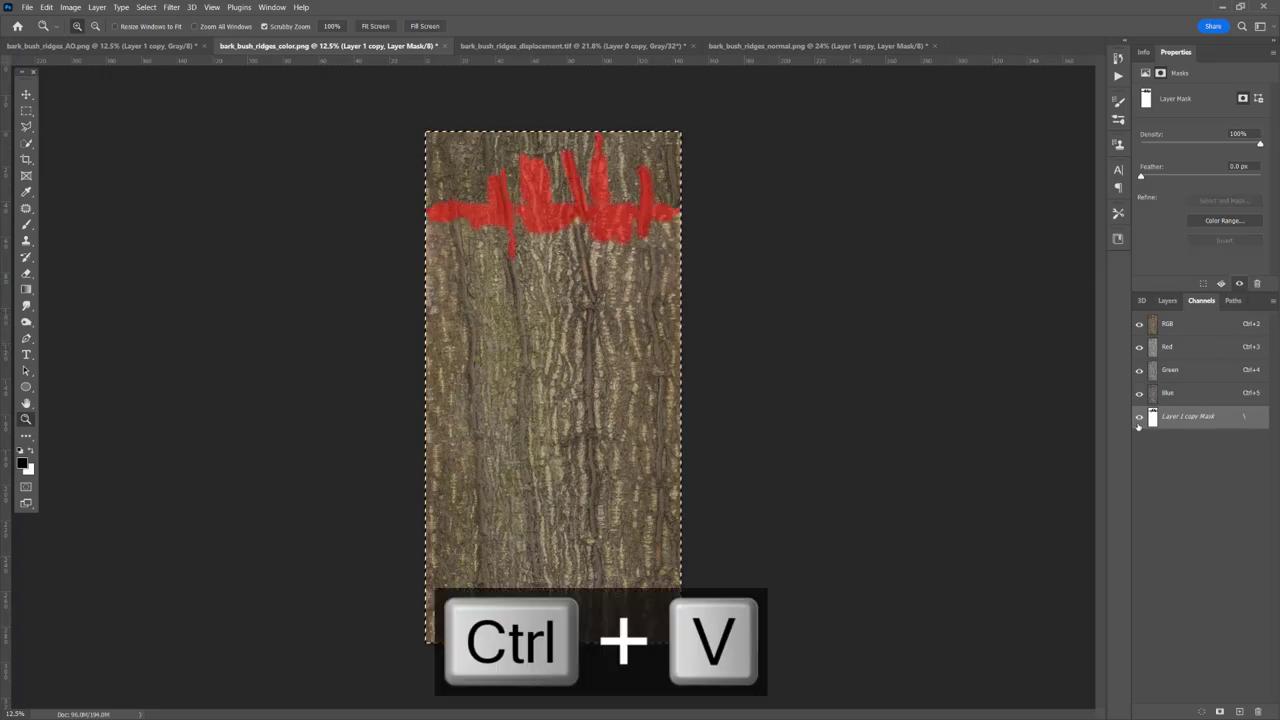
pyautogui.press('\\')
pyautogui.click(1192, 325)
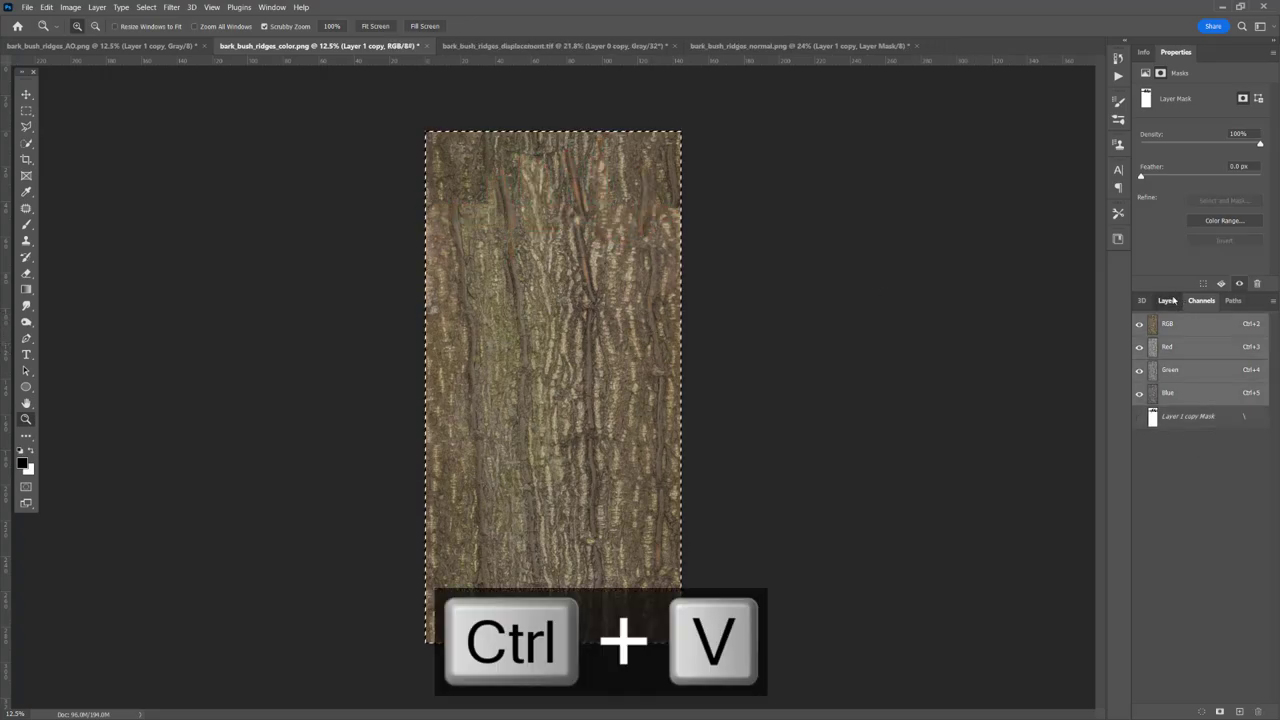
pyautogui.click(1168, 300)
pyautogui.moveTo(565, 189); pyautogui.dragTo(783, 250)
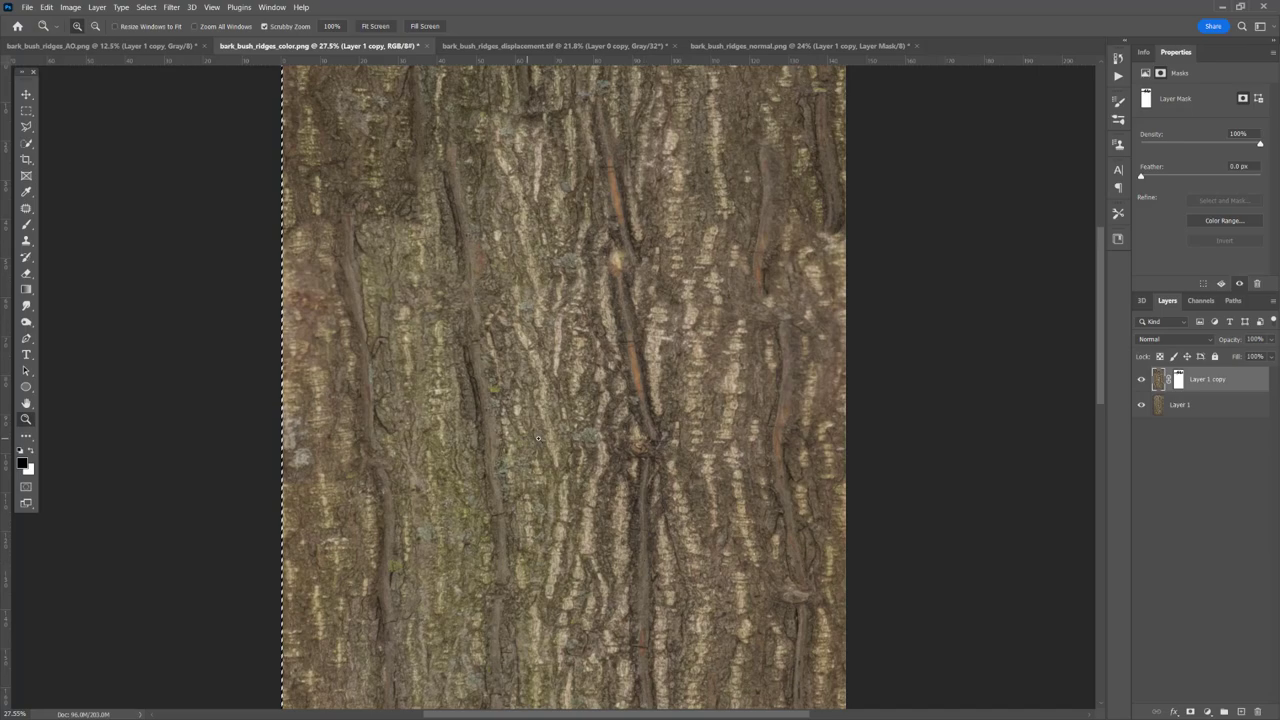
pyautogui.hotkey('ctrl', '0')
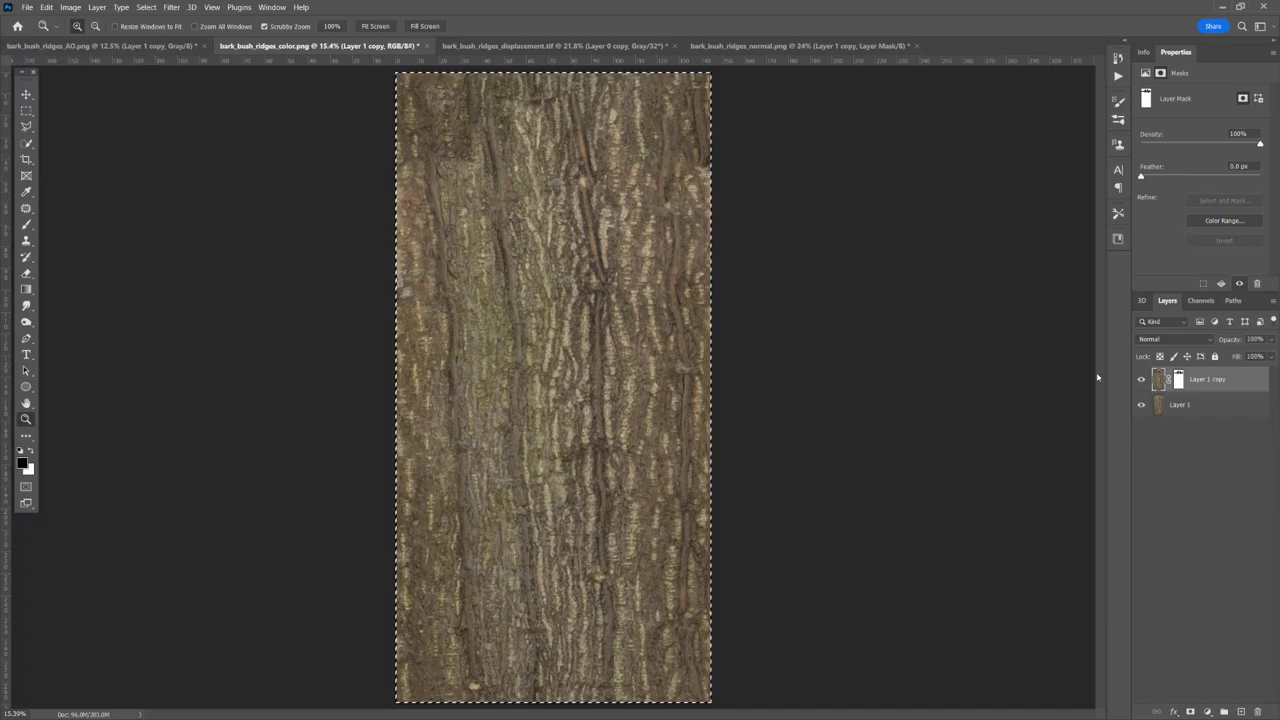
# In bark_bush_ridges_AO.png, add a layer mask to Layer 1 copy, paste the copied mask into its channel, and return to the layers.
pyautogui.click(160, 46)
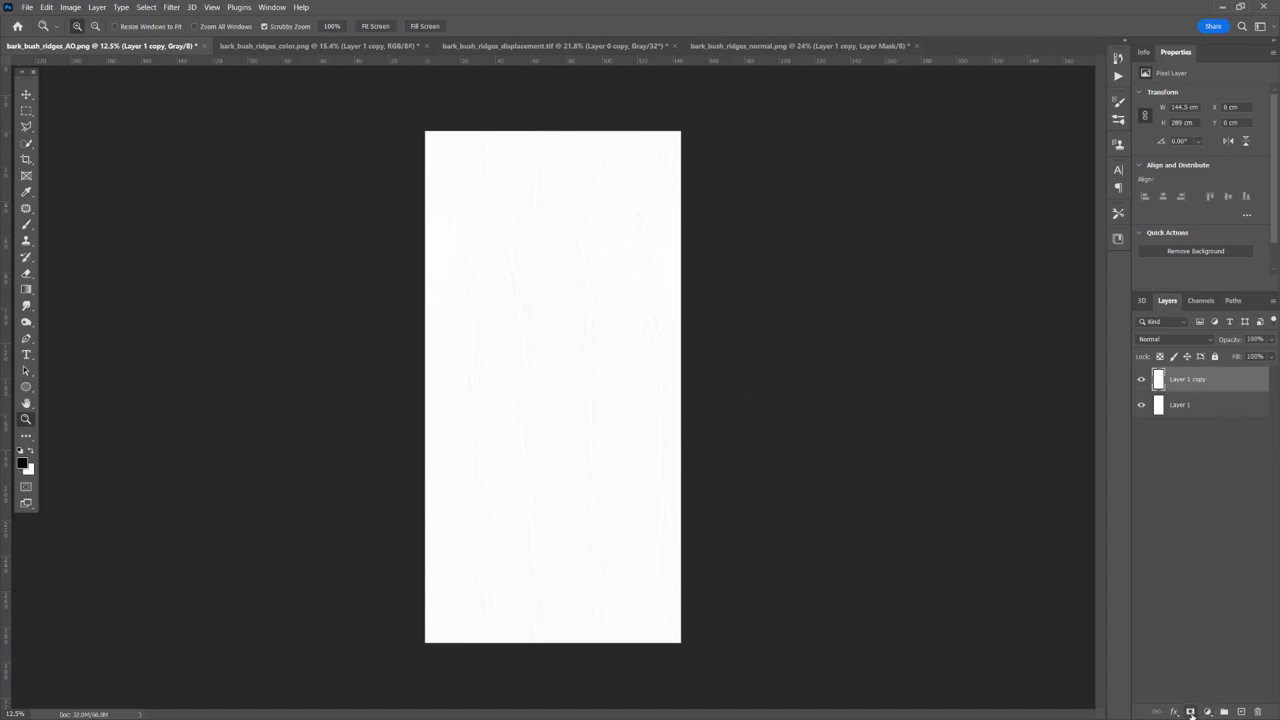
pyautogui.click(1190, 711)
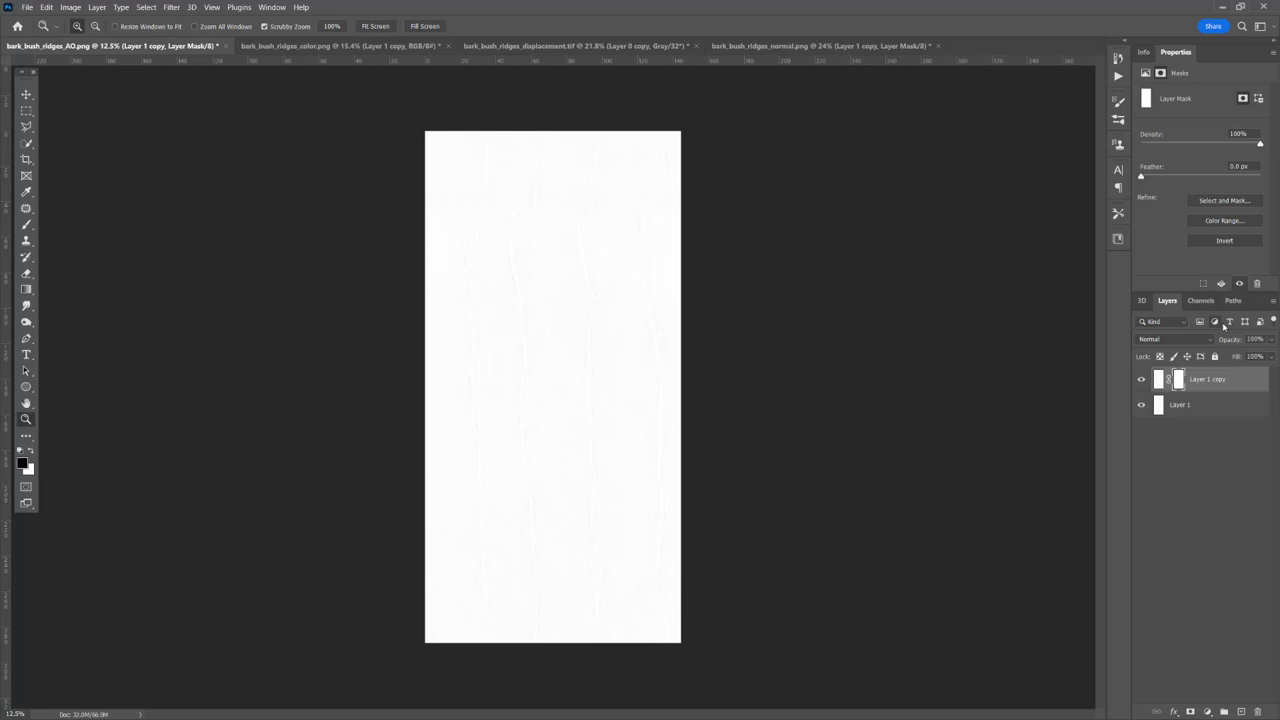
pyautogui.click(1201, 300)
pyautogui.click(1138, 348)
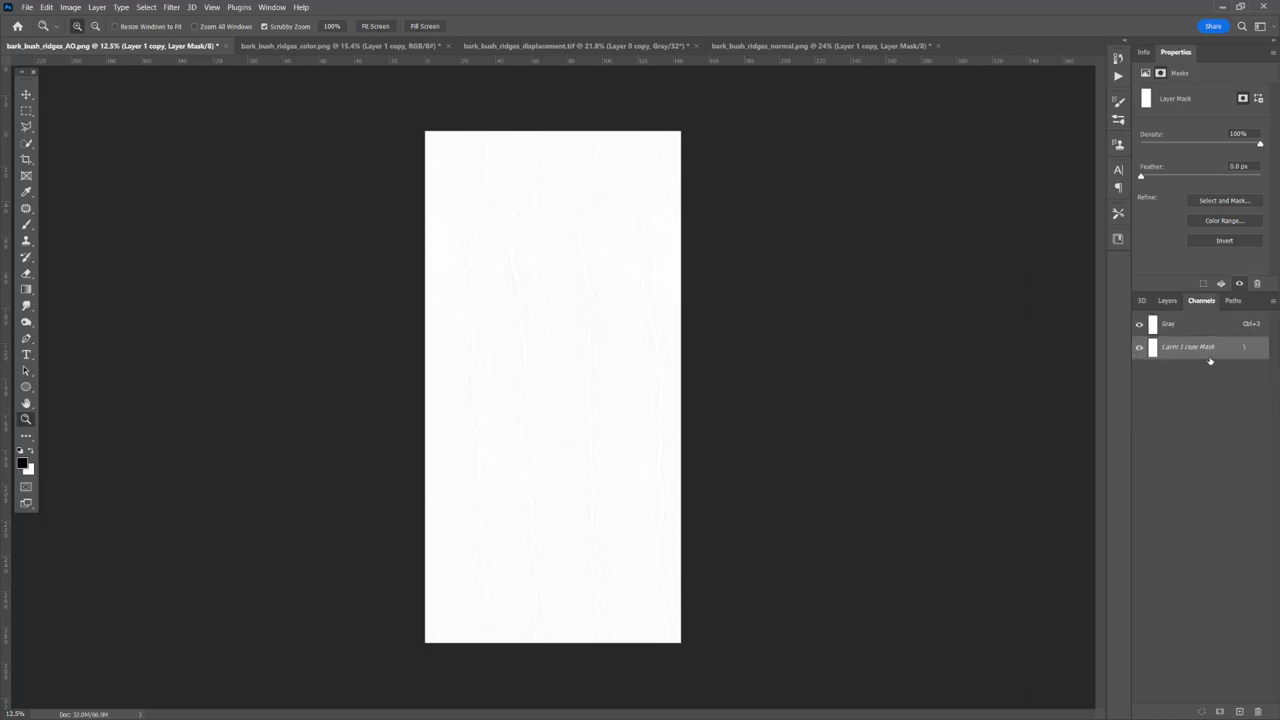
pyautogui.hotkey('ctrl', 'v')
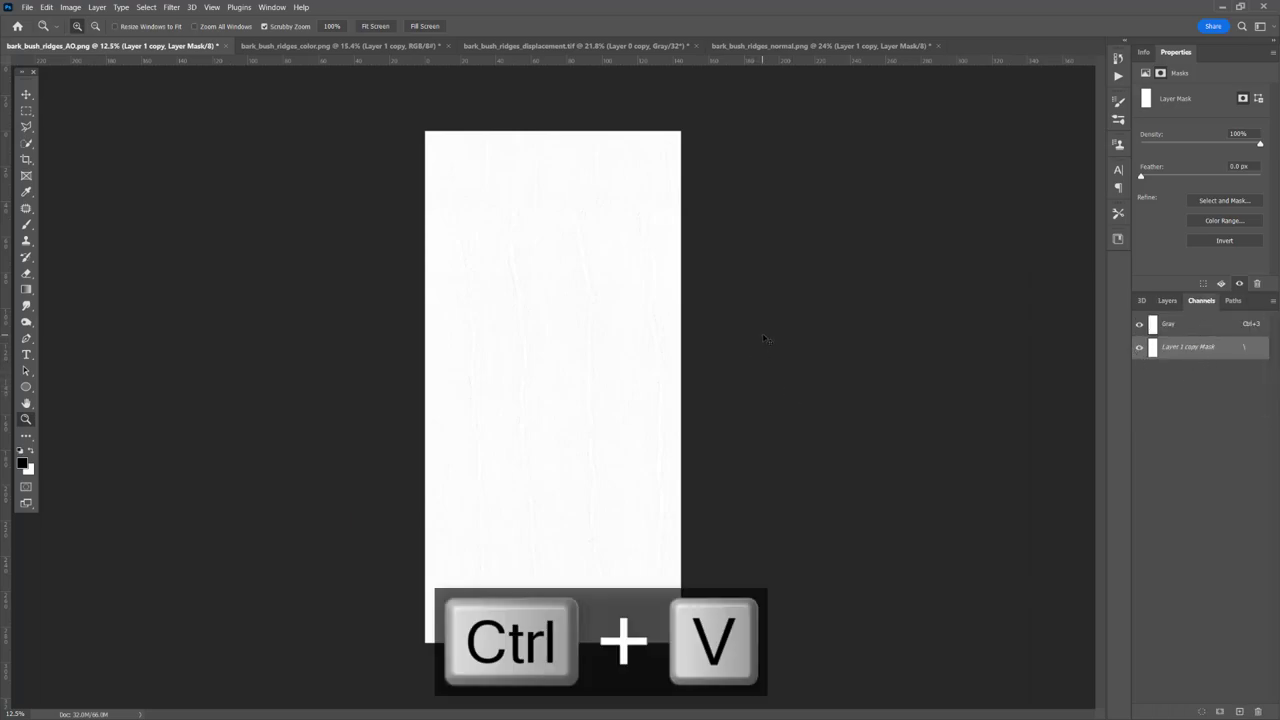
pyautogui.click(1139, 348)
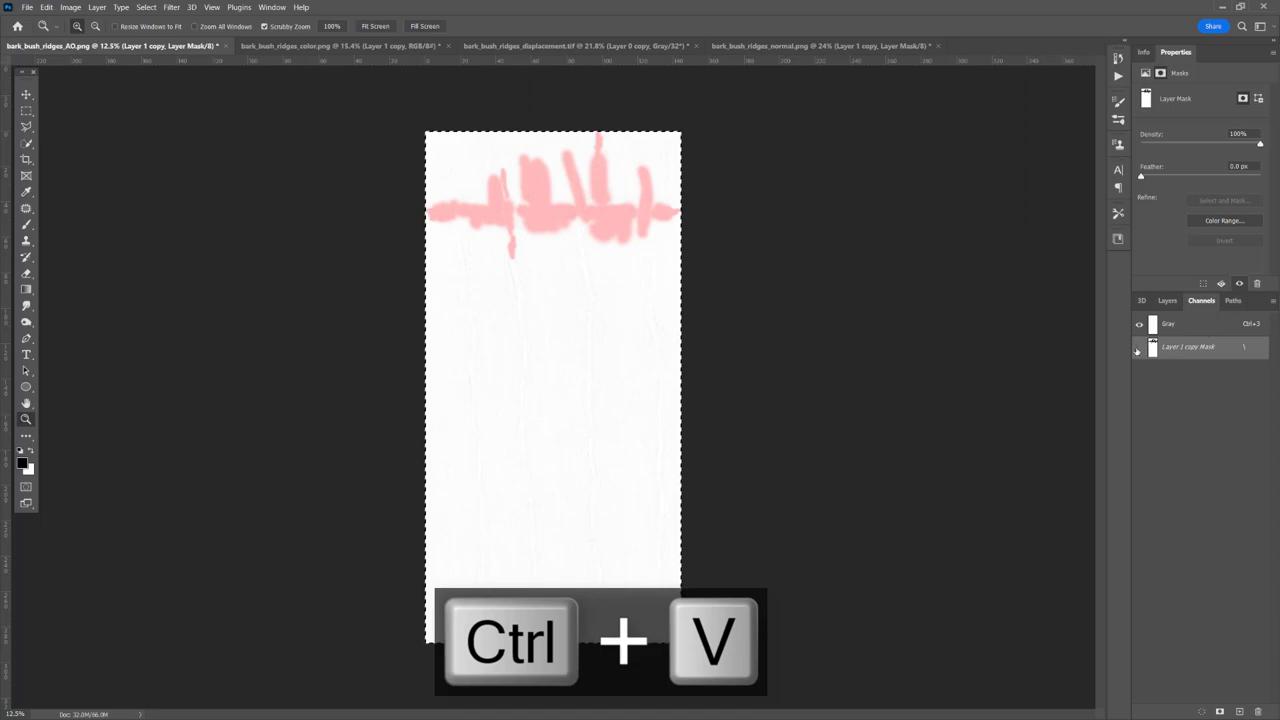
pyautogui.click(1190, 326)
pyautogui.click(1167, 300)
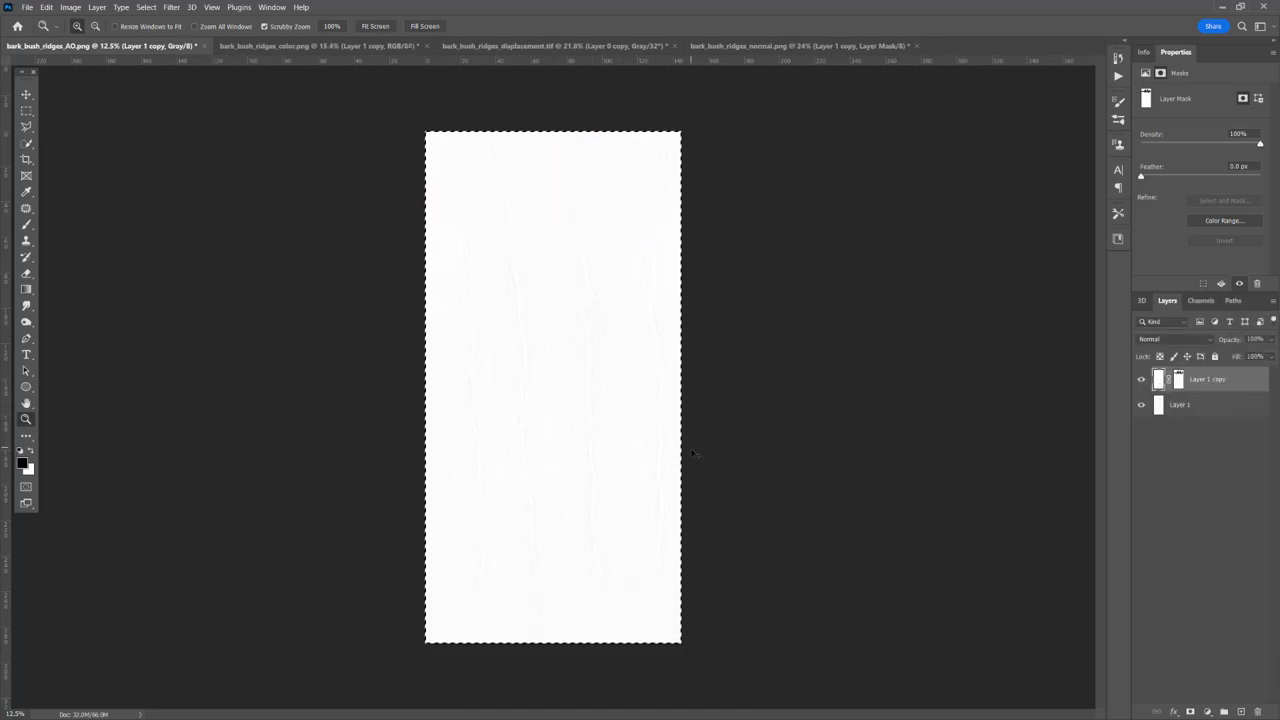
# Select the whole AO canvas, copy it merged and paste it as a new layer.
pyautogui.hotkey('ctrl', 'a')
pyautogui.hotkey('ctrl', 'shift', 'c')
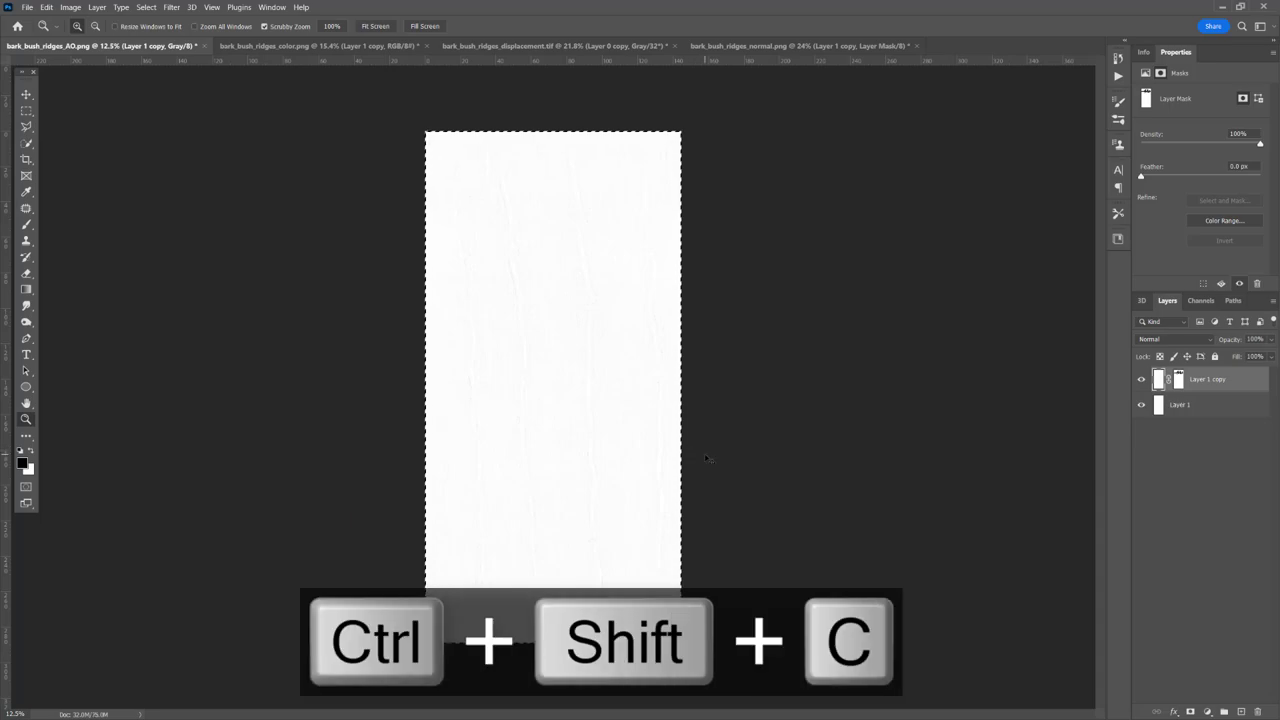
pyautogui.hotkey('ctrl', 'v')
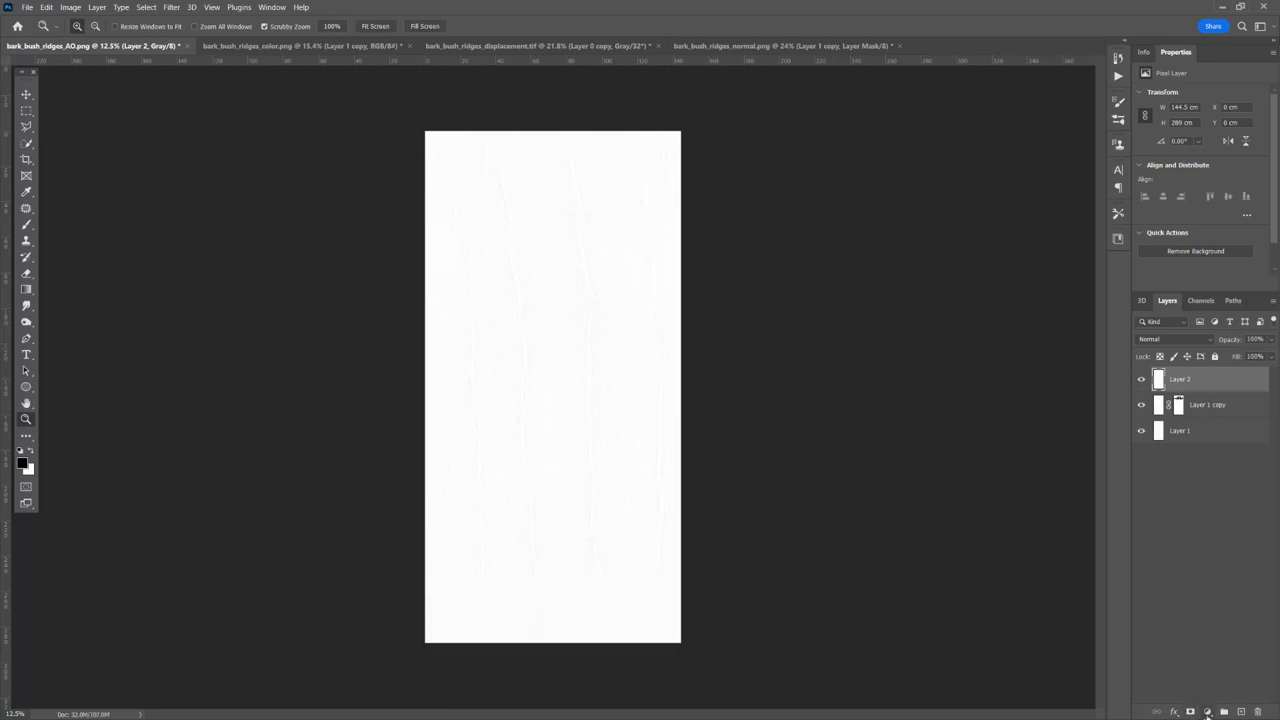
# Add a Levels adjustment layer above the merged AO layer with black input 202 and midtone 0.58, and compare the result with and without it.
pyautogui.click(1208, 712)
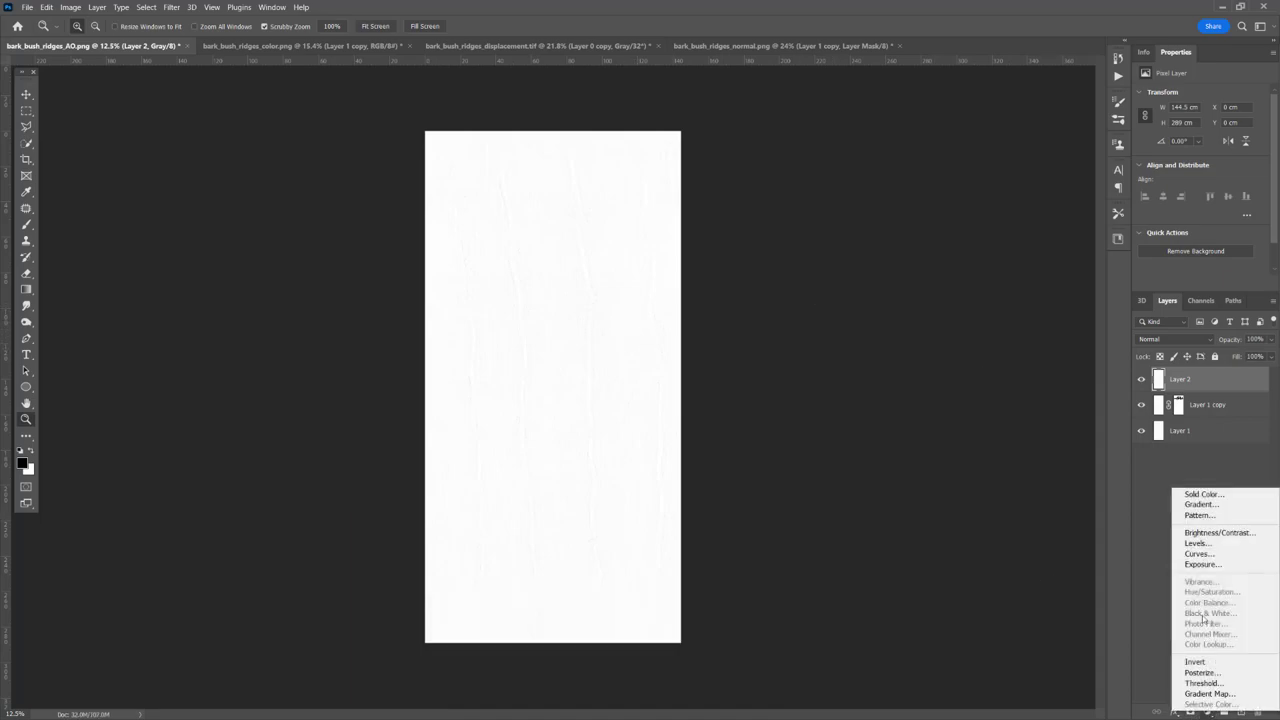
pyautogui.click(1196, 544)
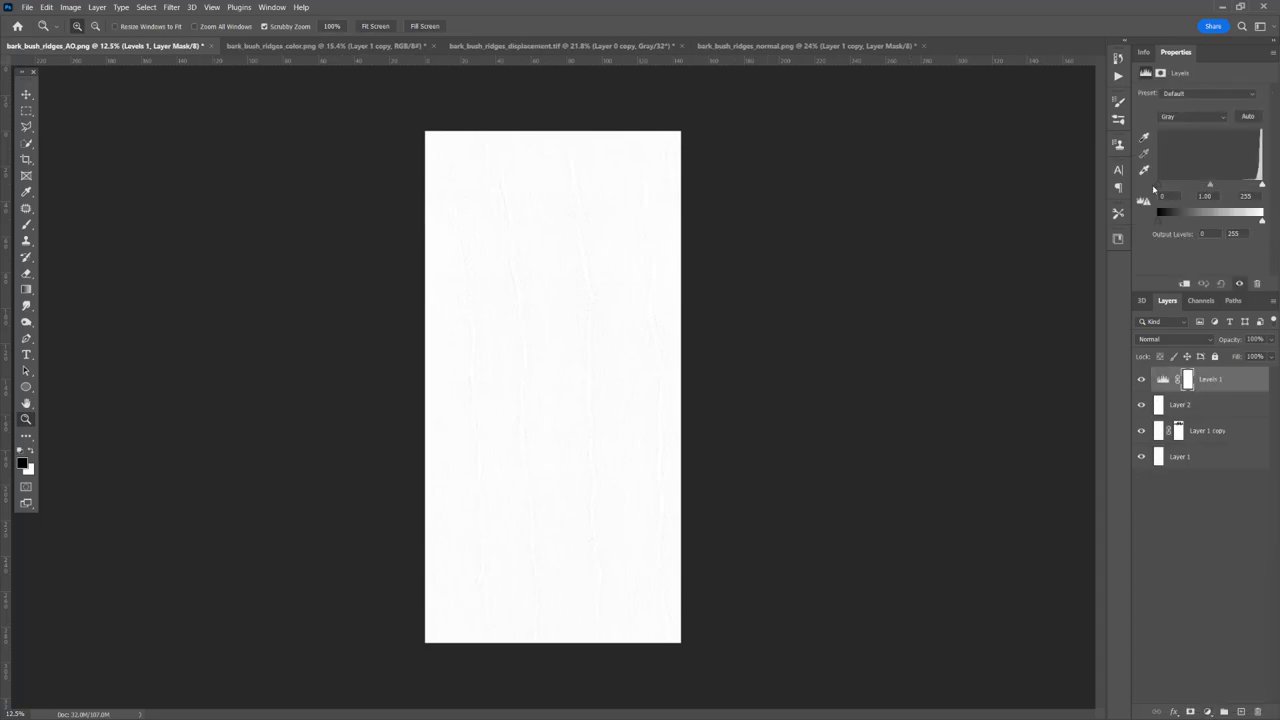
pyautogui.moveTo(1158, 188); pyautogui.dragTo(1240, 187)
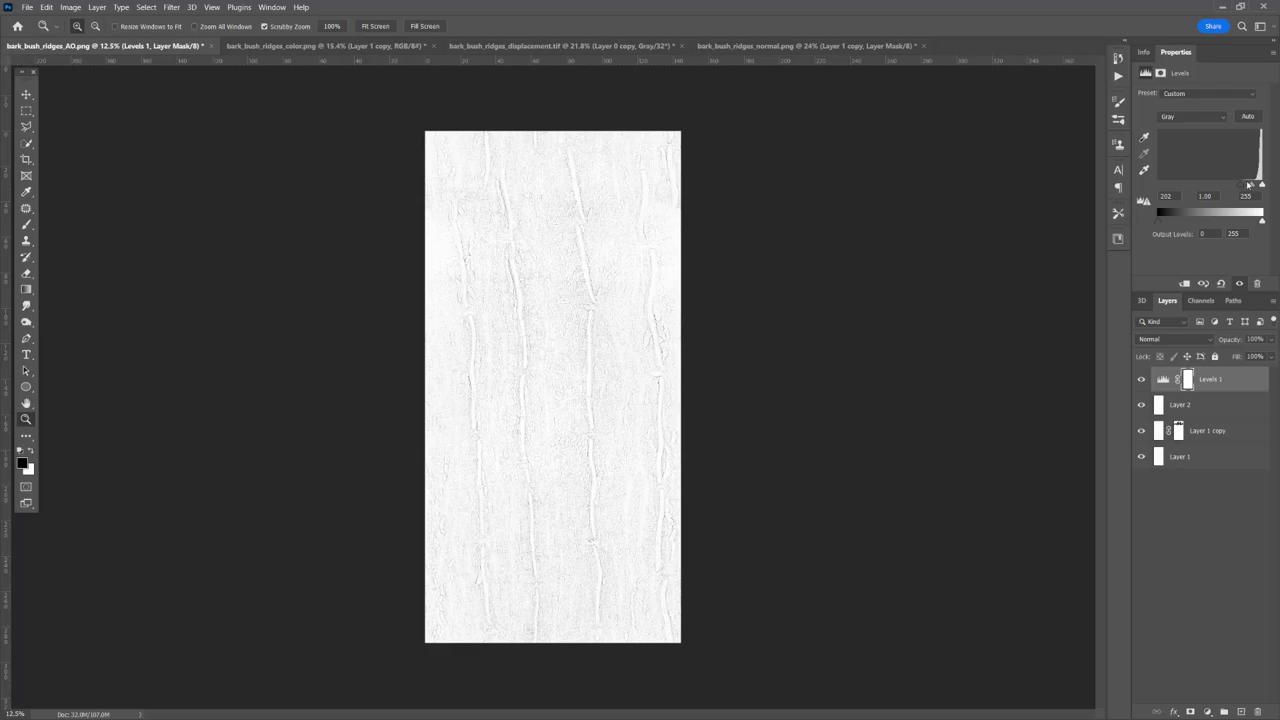
pyautogui.moveTo(1251, 187); pyautogui.dragTo(1256, 187)
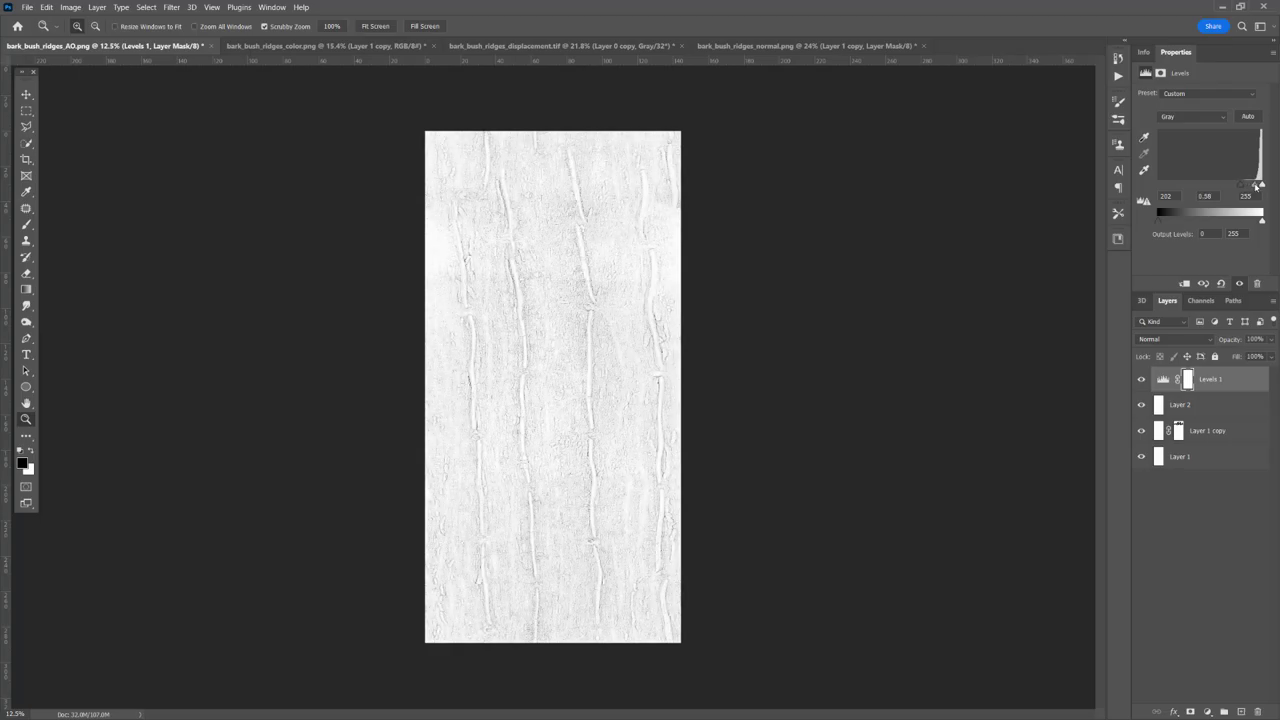
pyautogui.keyDown('alt'); pyautogui.scroll(-10, 610, 374); pyautogui.keyUp('alt')
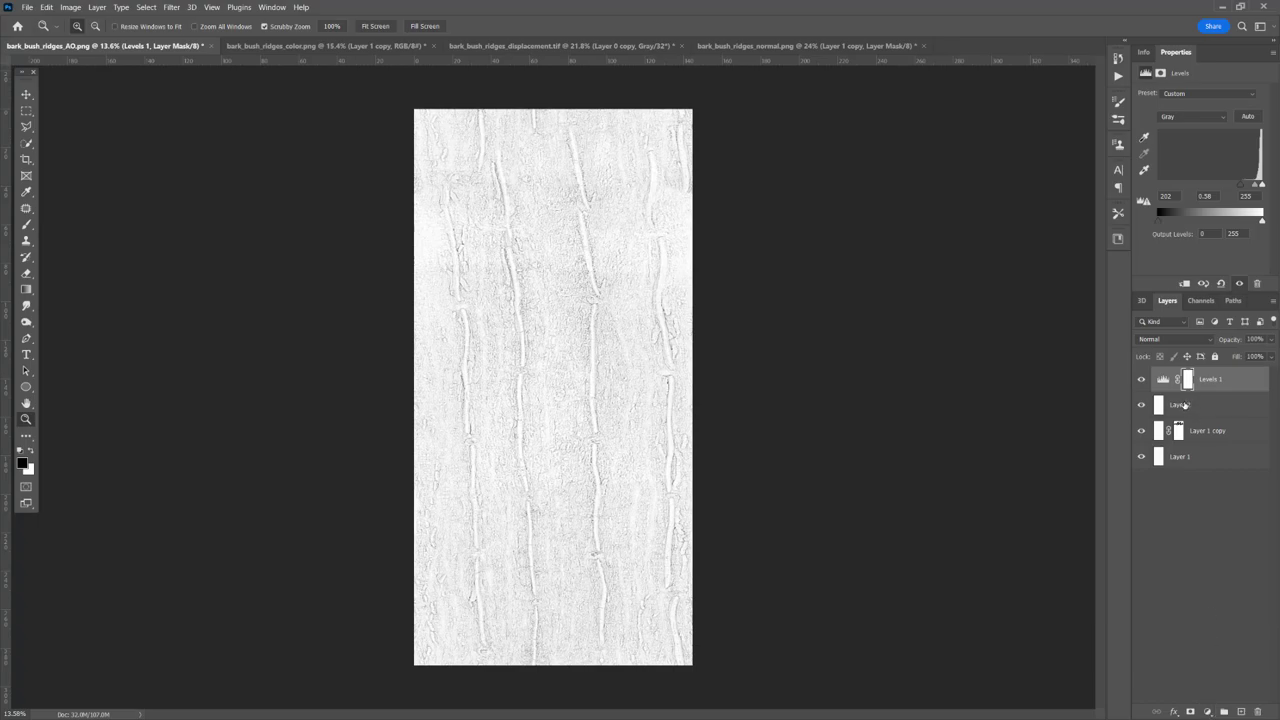
pyautogui.click(1140, 382)
pyautogui.click(1140, 382)
pyautogui.click(1139, 382)
pyautogui.click(1140, 382)
# Save a copy of the AO map as bark_bush_ridges_AO copy.png in original_tex_export, using the large file size PNG option.
pyautogui.click(27, 7)
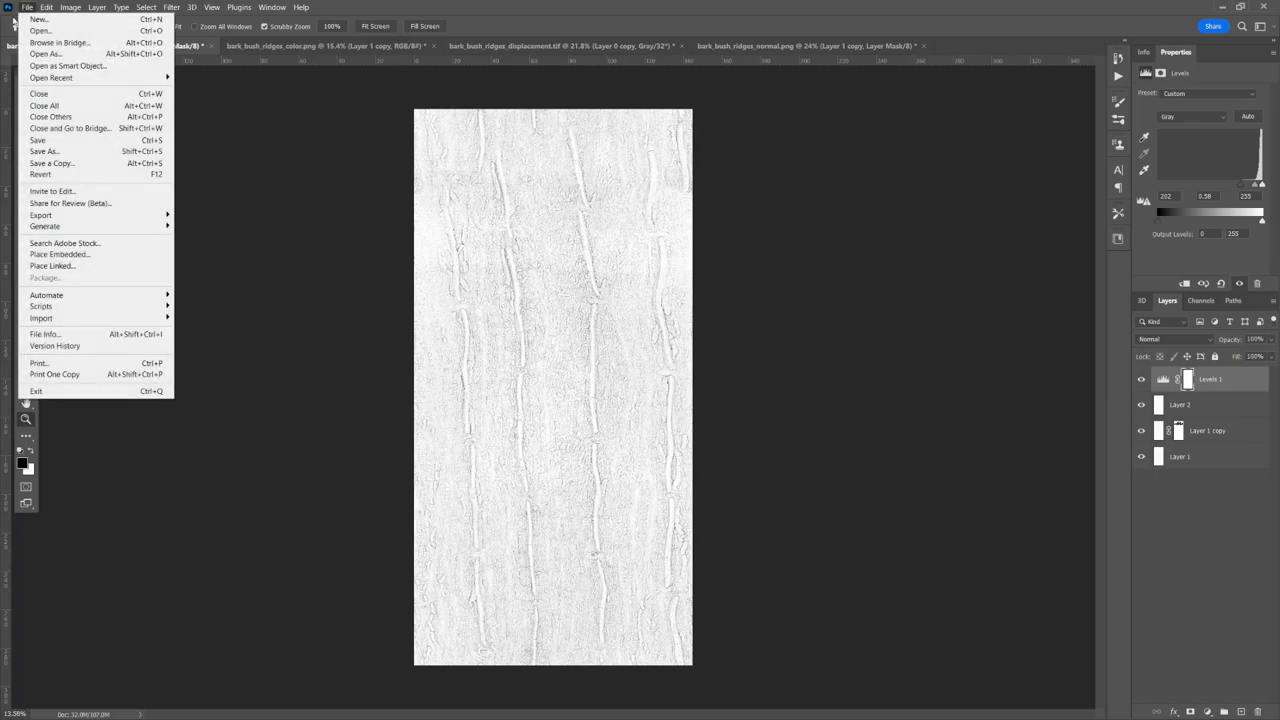
pyautogui.click(68, 167)
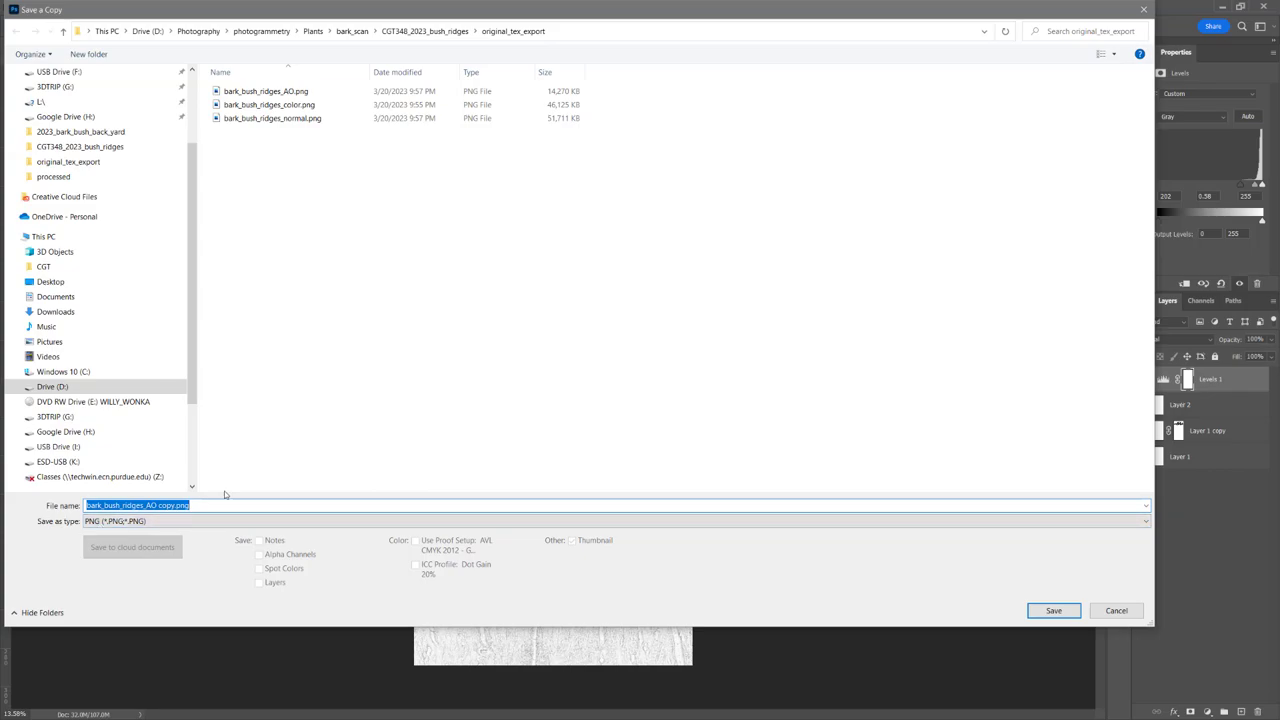
pyautogui.click(172, 506)
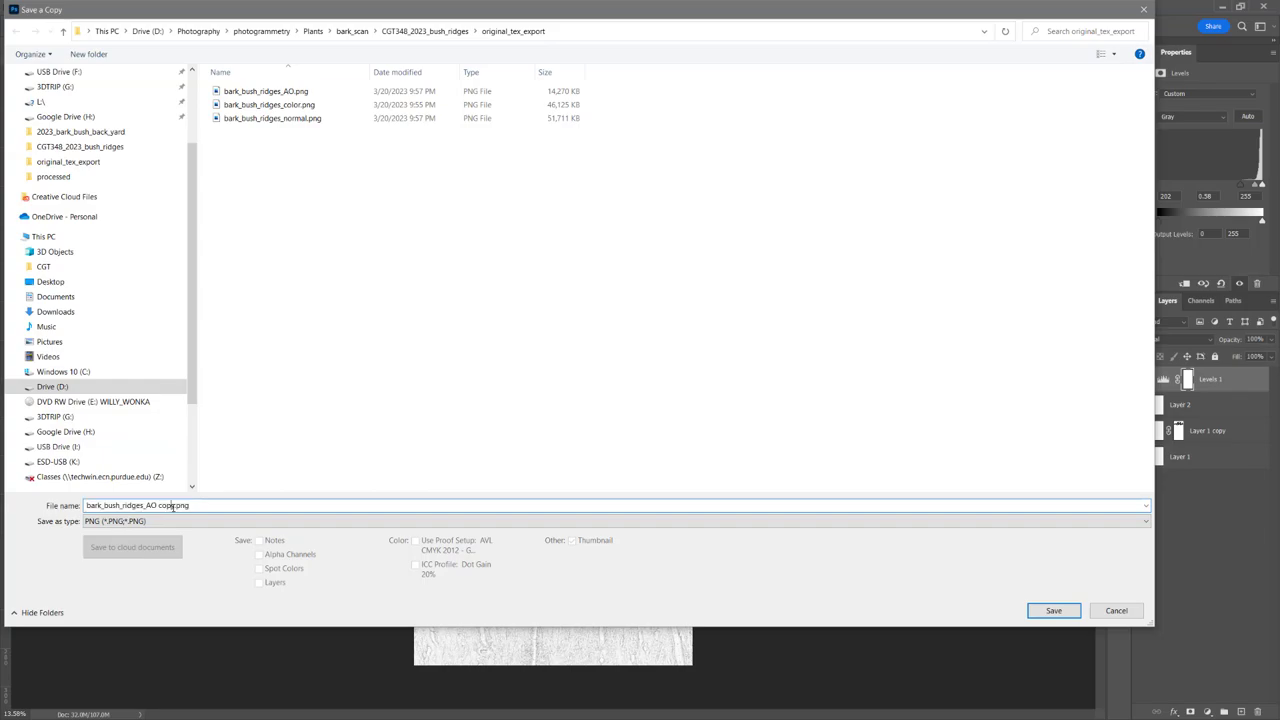
pyautogui.click(1054, 611)
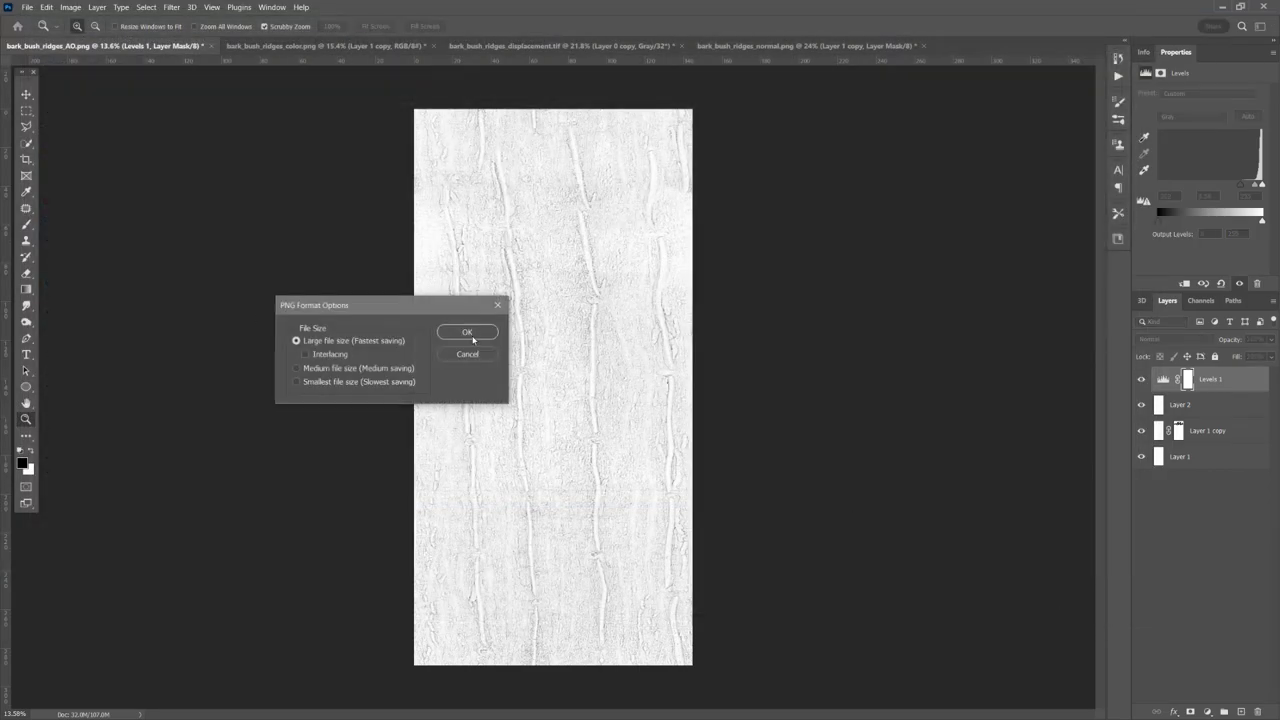
pyautogui.click(467, 332)
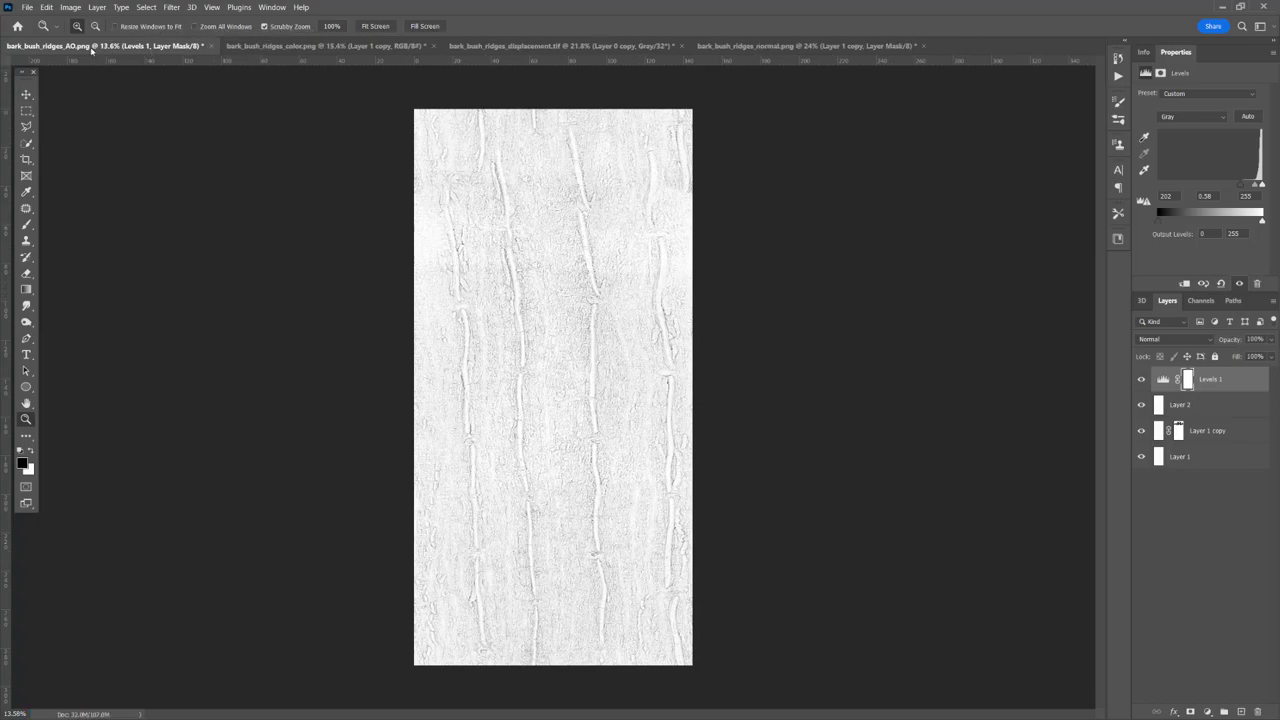
# Save a copy of the color map as bark_bush_ridges_color copy.png in original_tex_export, accepting the PNG format options.
pyautogui.click(307, 45)
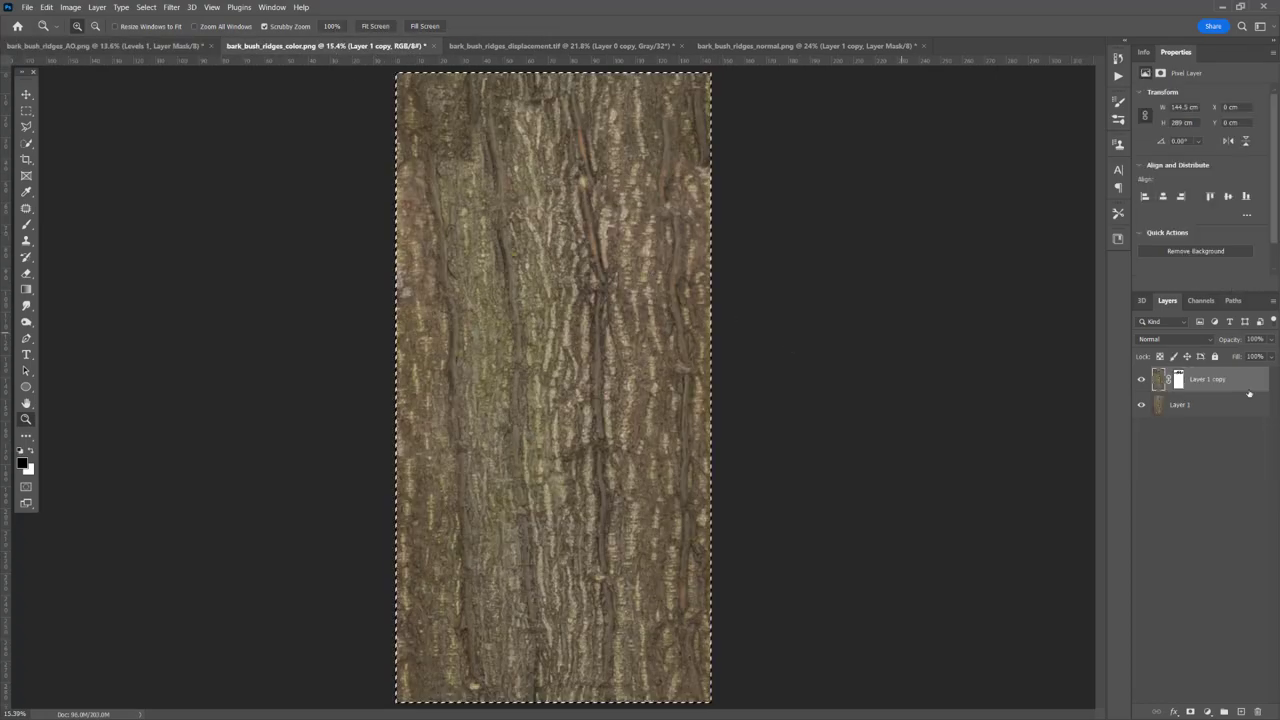
pyautogui.click(28, 9)
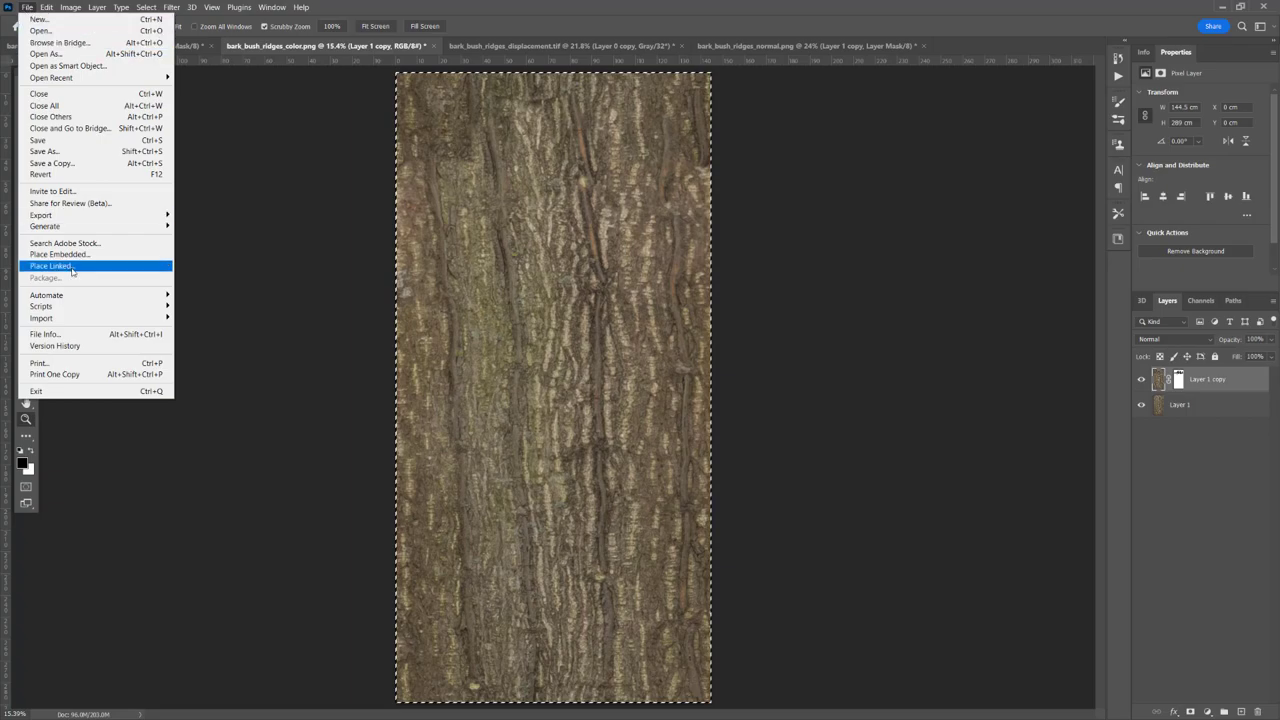
pyautogui.click(73, 170)
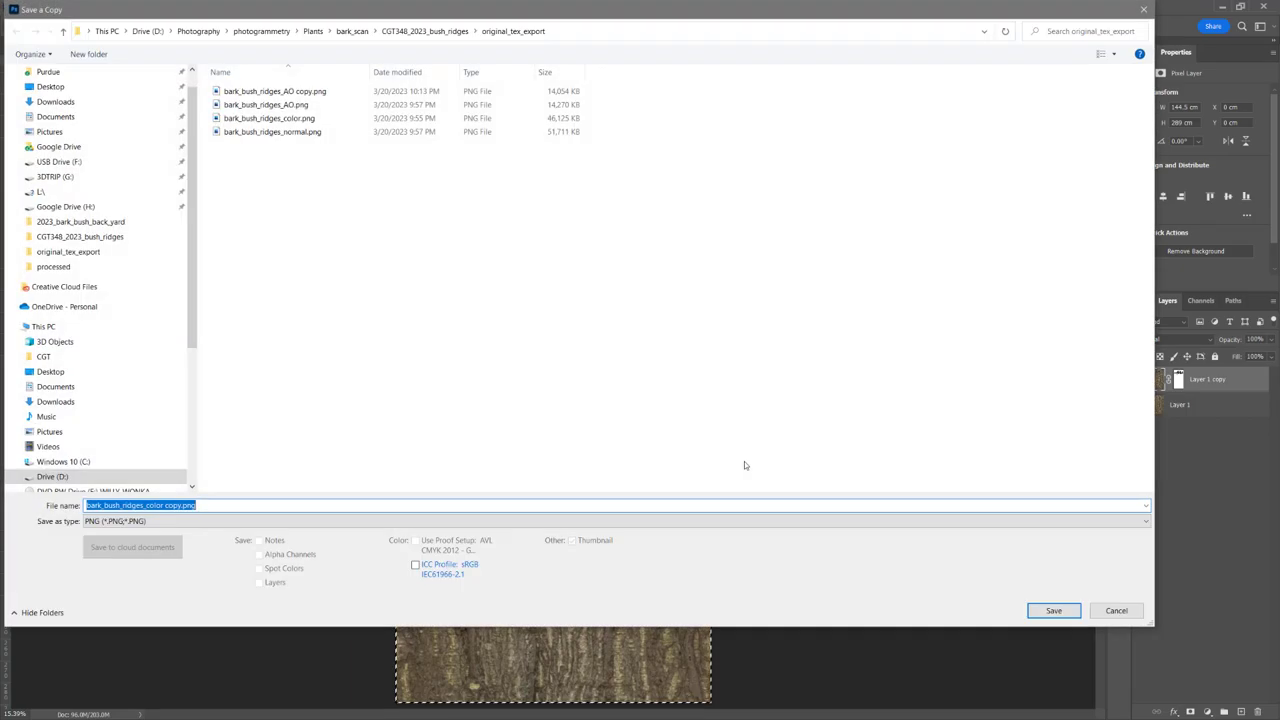
pyautogui.click(1053, 610)
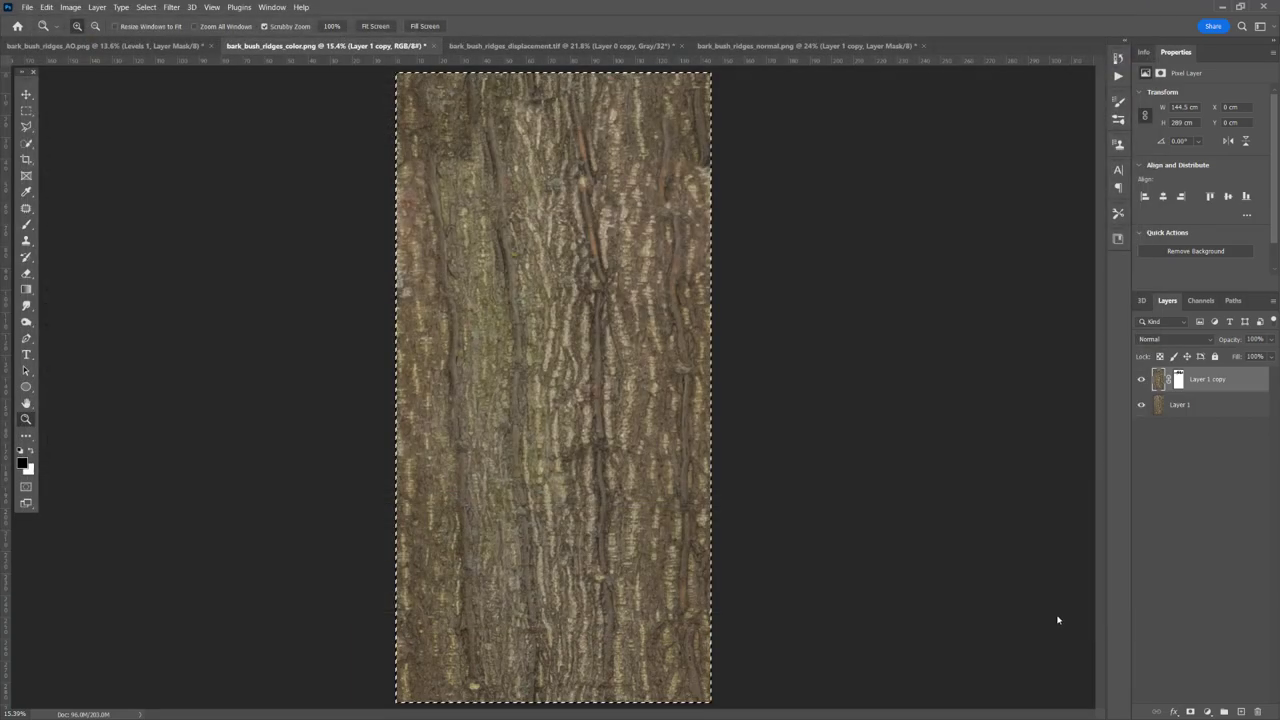
pyautogui.click(464, 333)
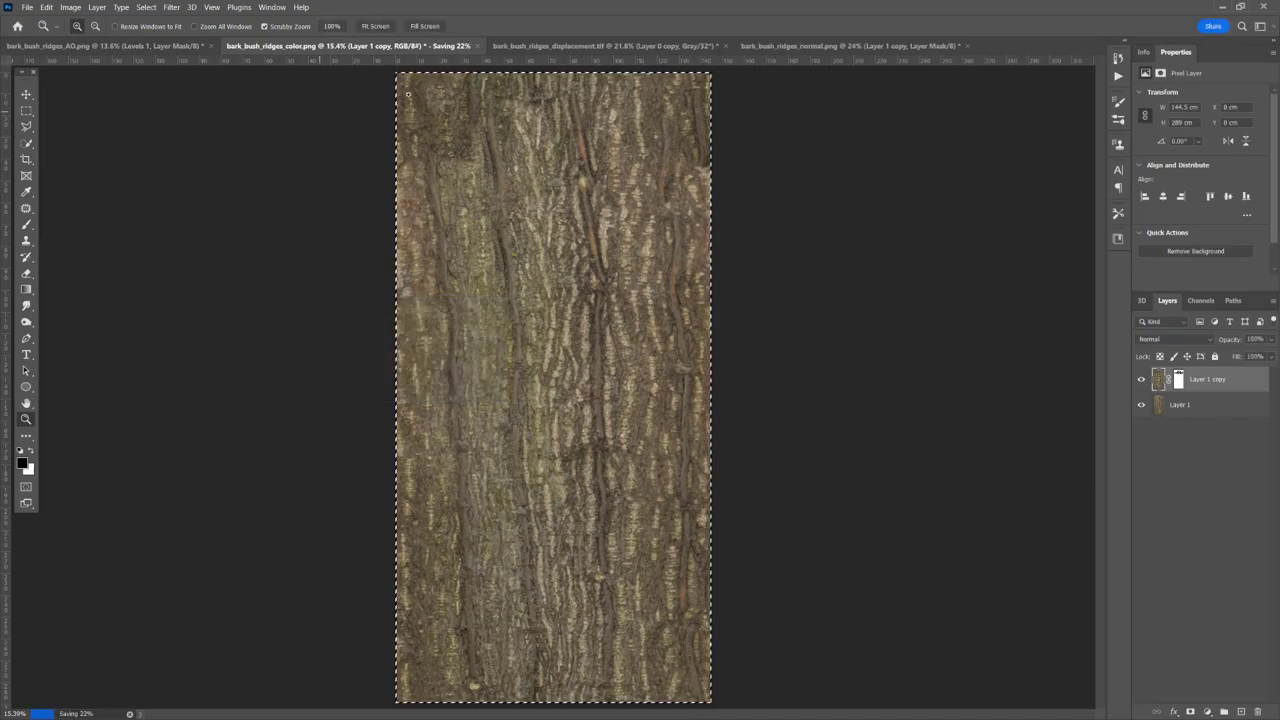
# Convert the displacement map to 16 bits per channel without merging its layers.
pyautogui.click(561, 46)
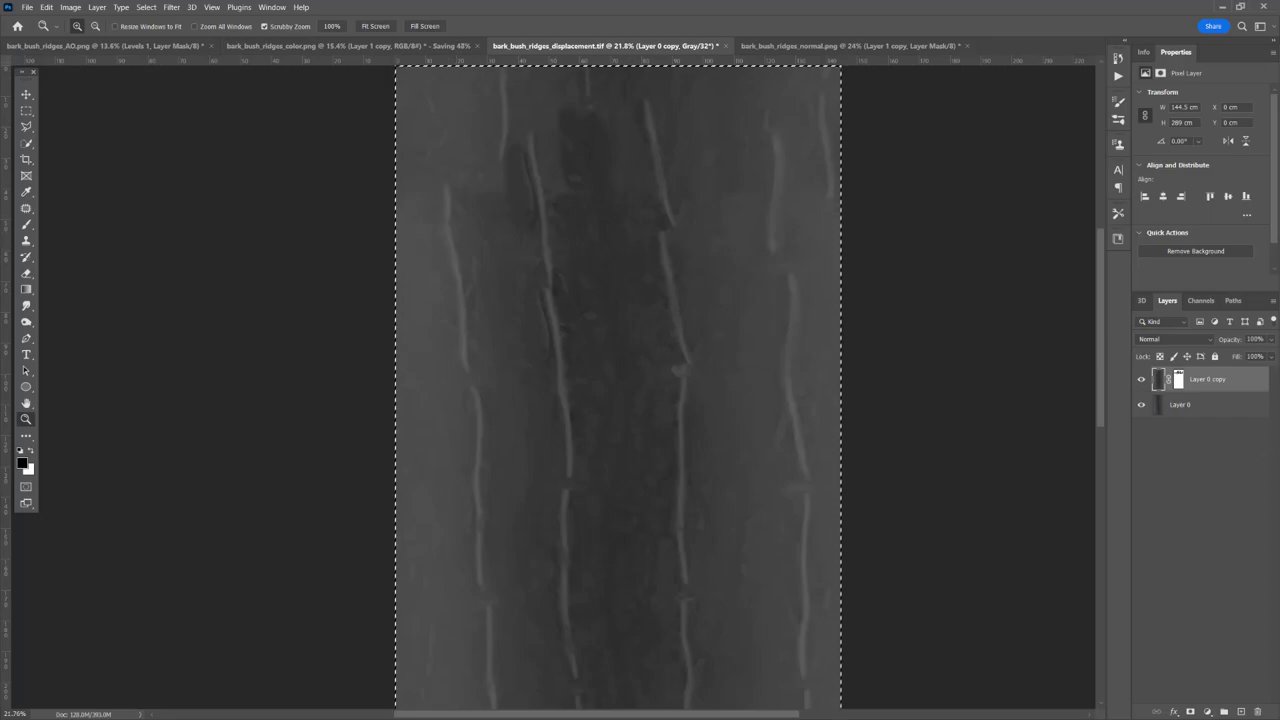
pyautogui.click(70, 7)
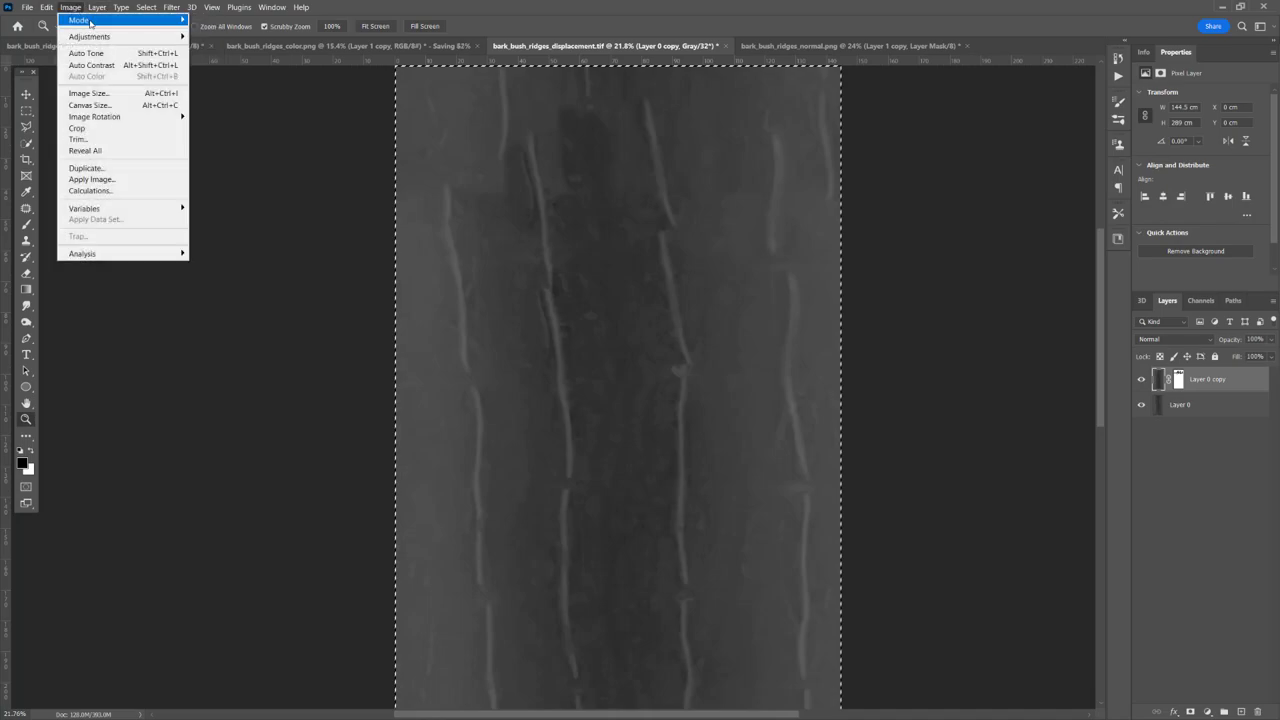
pyautogui.moveTo(186, 21)
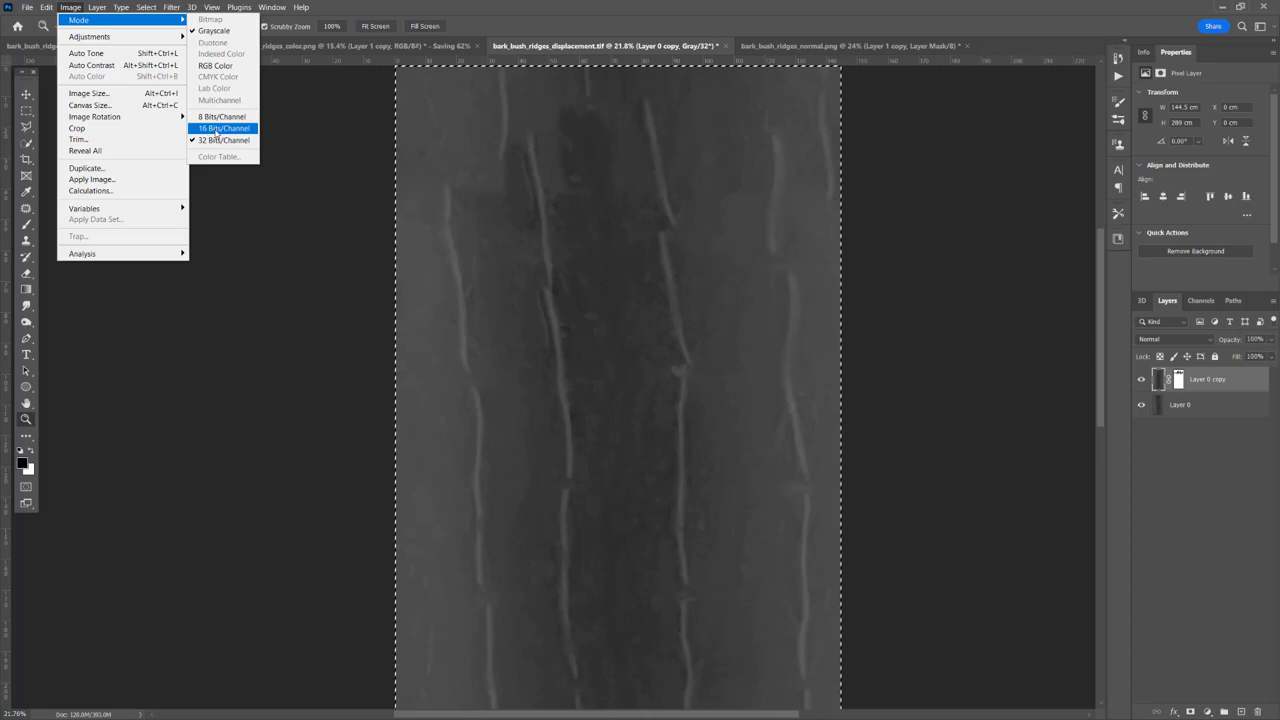
pyautogui.click(219, 129)
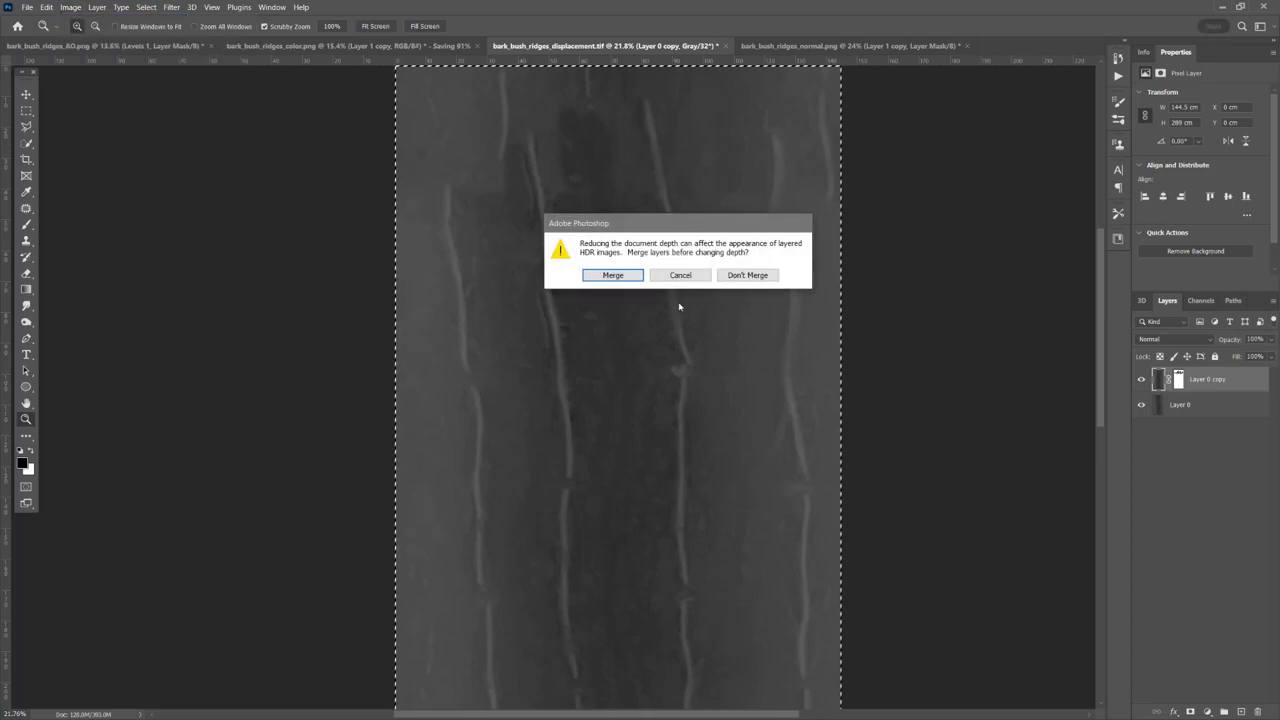
pyautogui.click(756, 279)
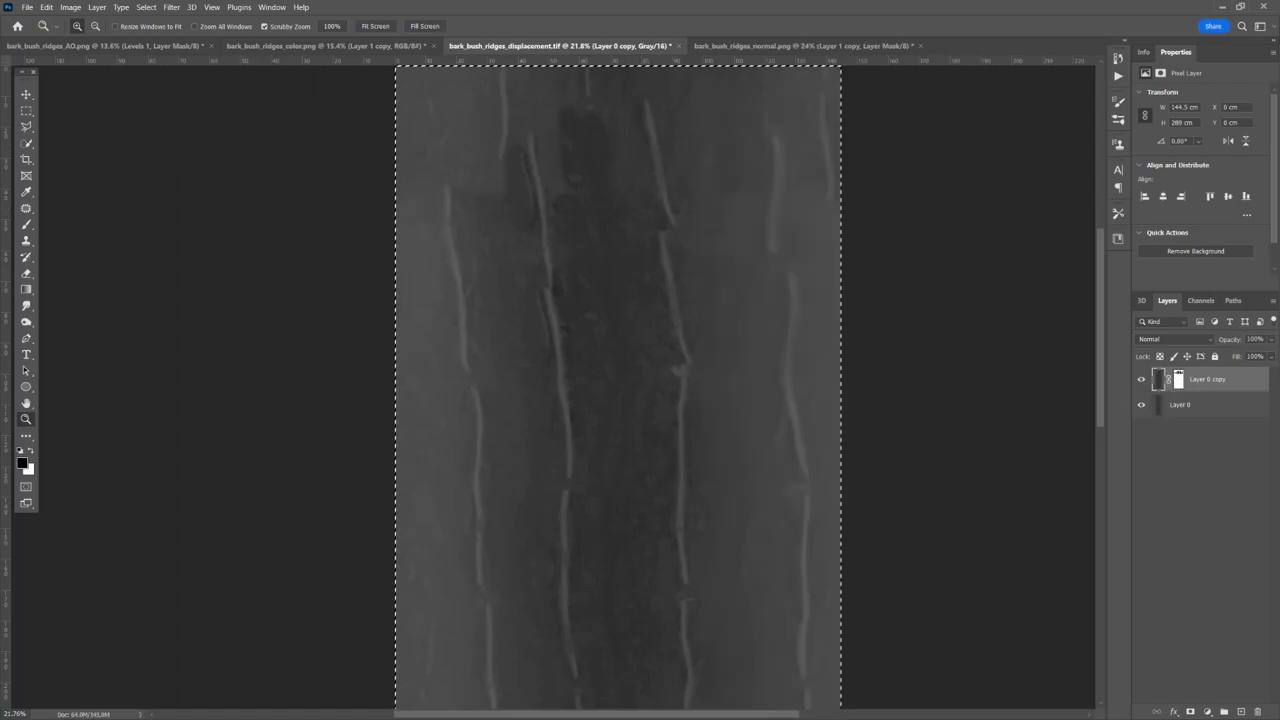
pyautogui.click(27, 7)
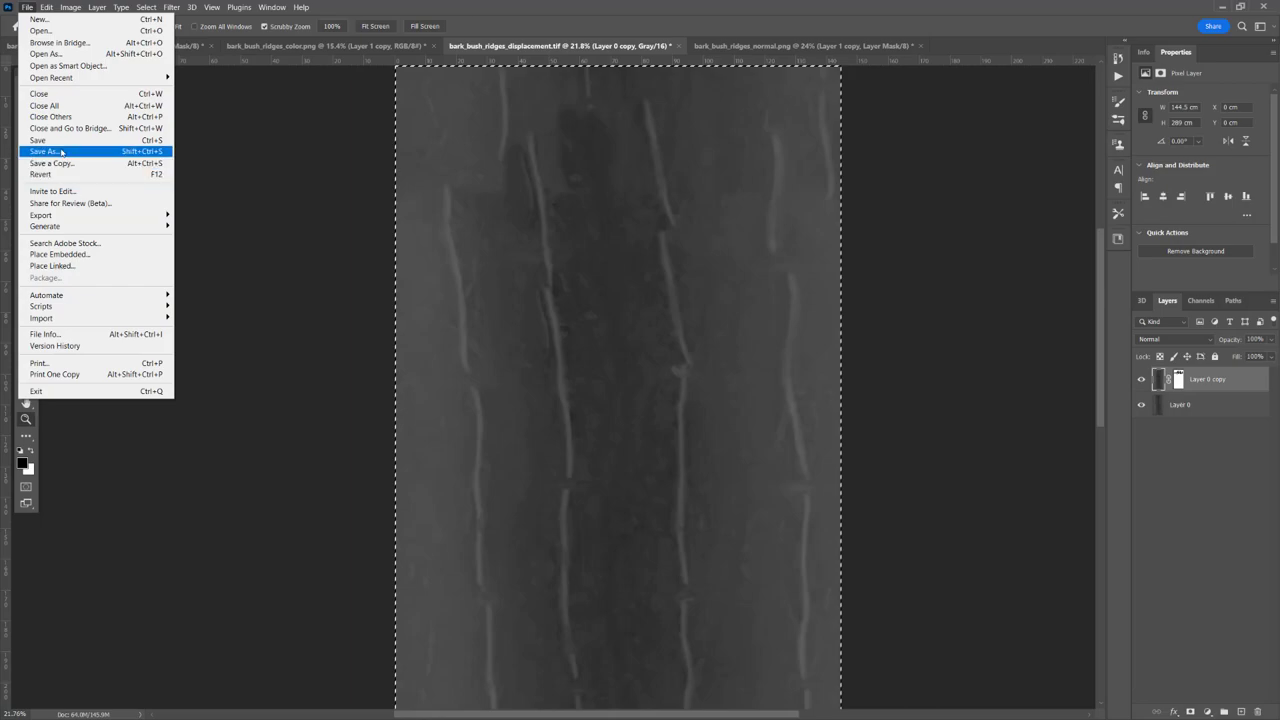
pyautogui.click(65, 163)
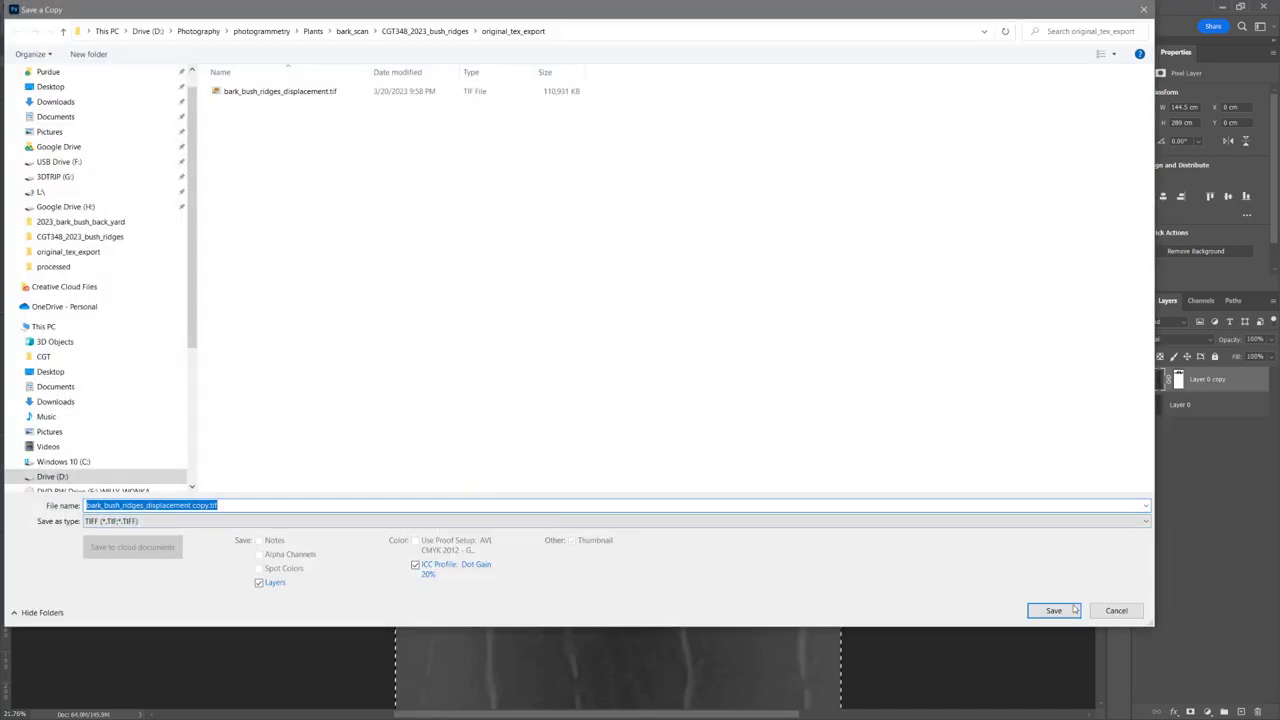
pyautogui.click(1112, 611)
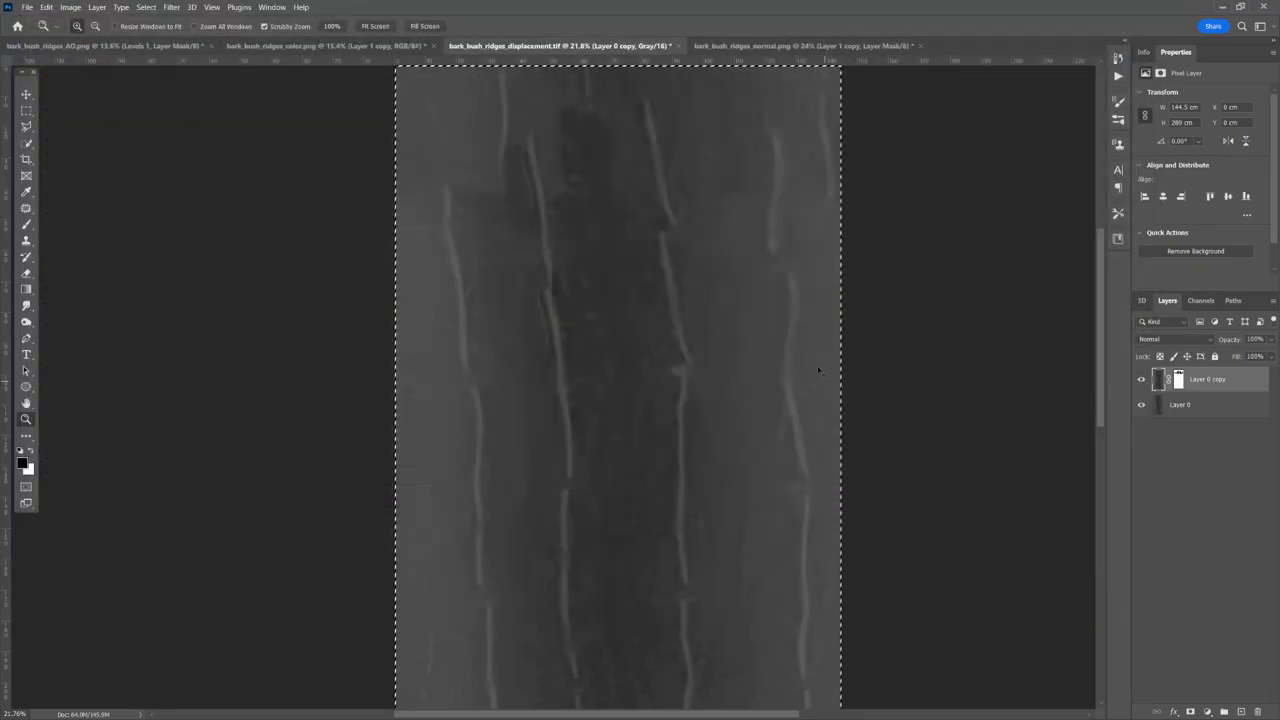
# Merge the displacement layers, save a copy as bark_bush_ridges_displacement copy.tif in original_tex_export with no image compression, and undo the merge.
pyautogui.hotkey('ctrl', 'e')
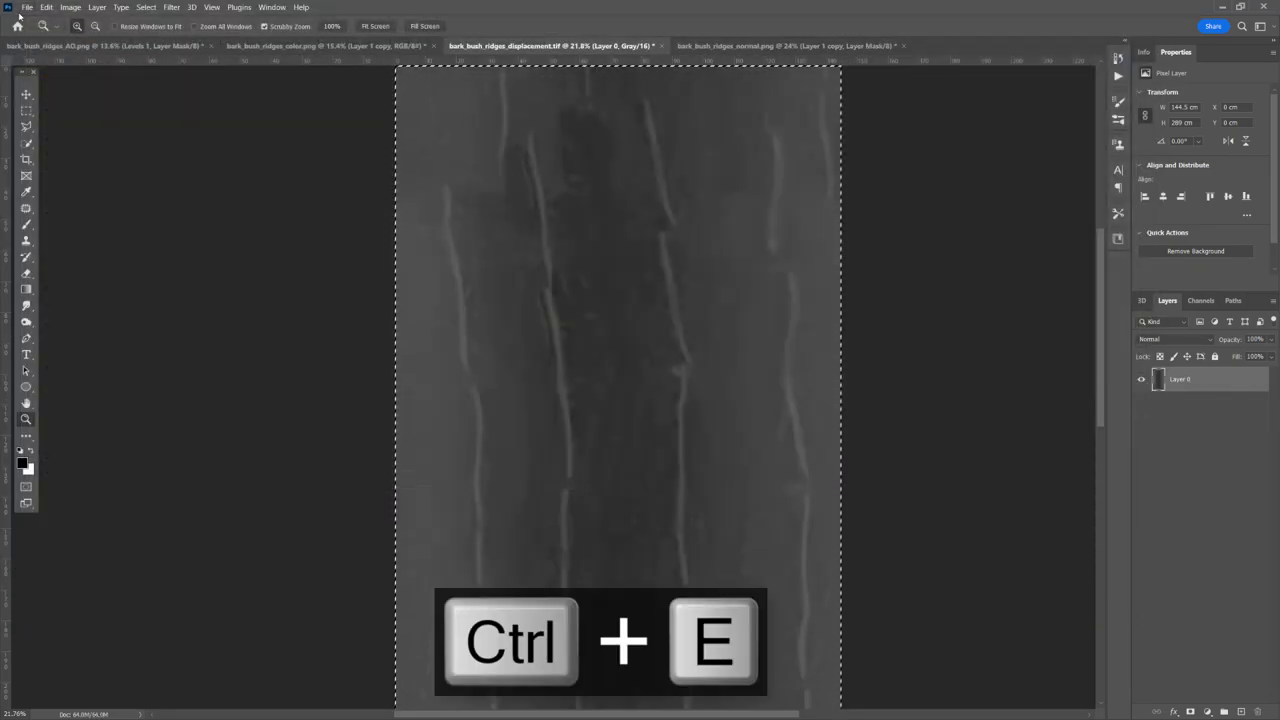
pyautogui.click(24, 8)
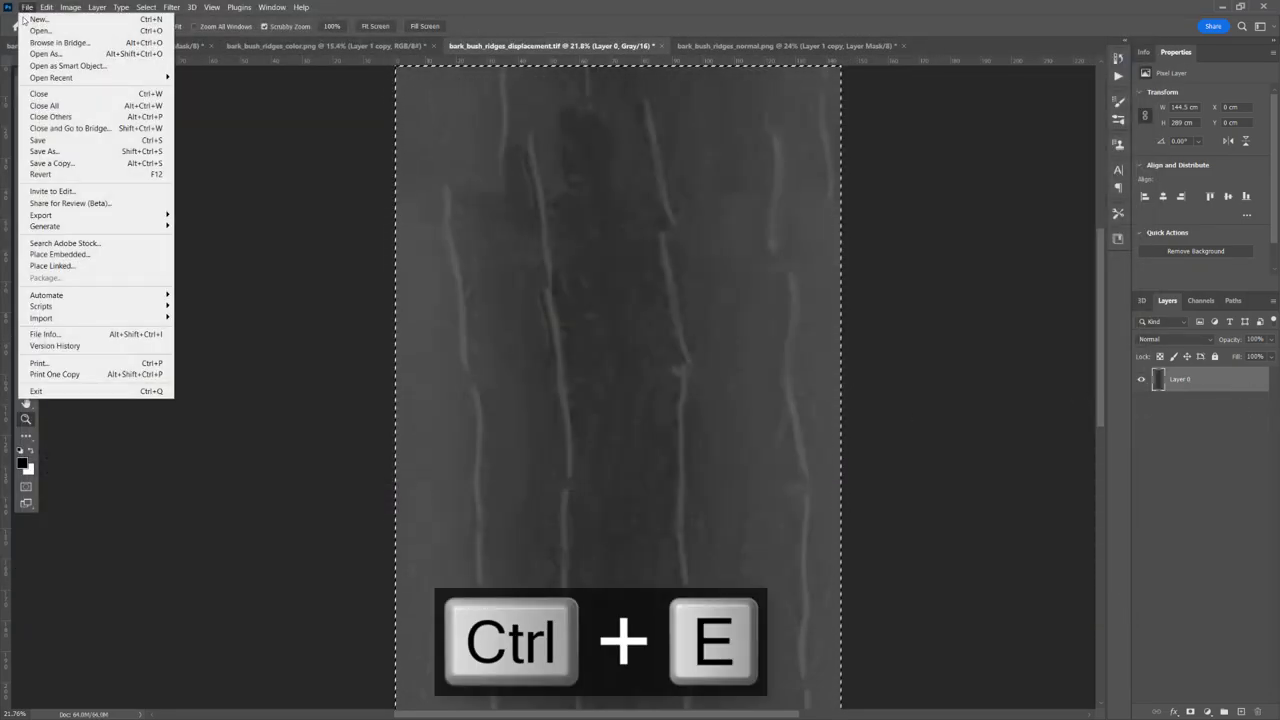
pyautogui.click(52, 163)
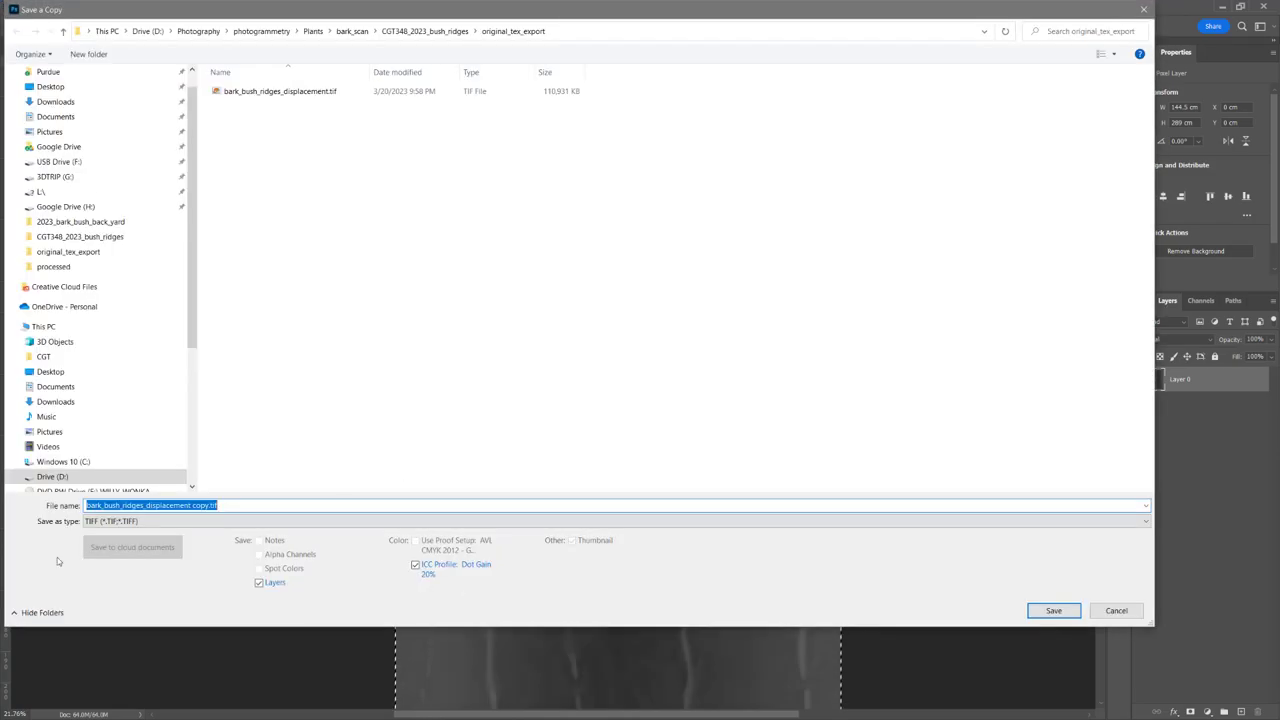
pyautogui.click(1054, 610)
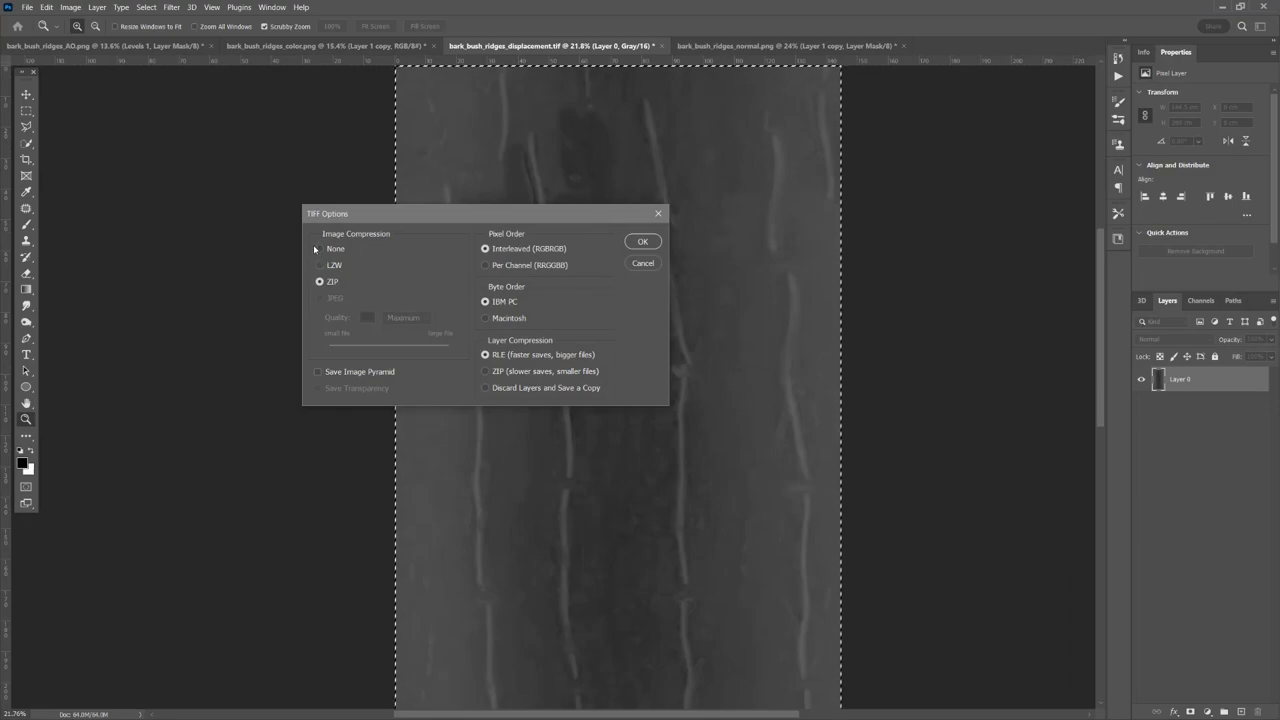
pyautogui.click(318, 249)
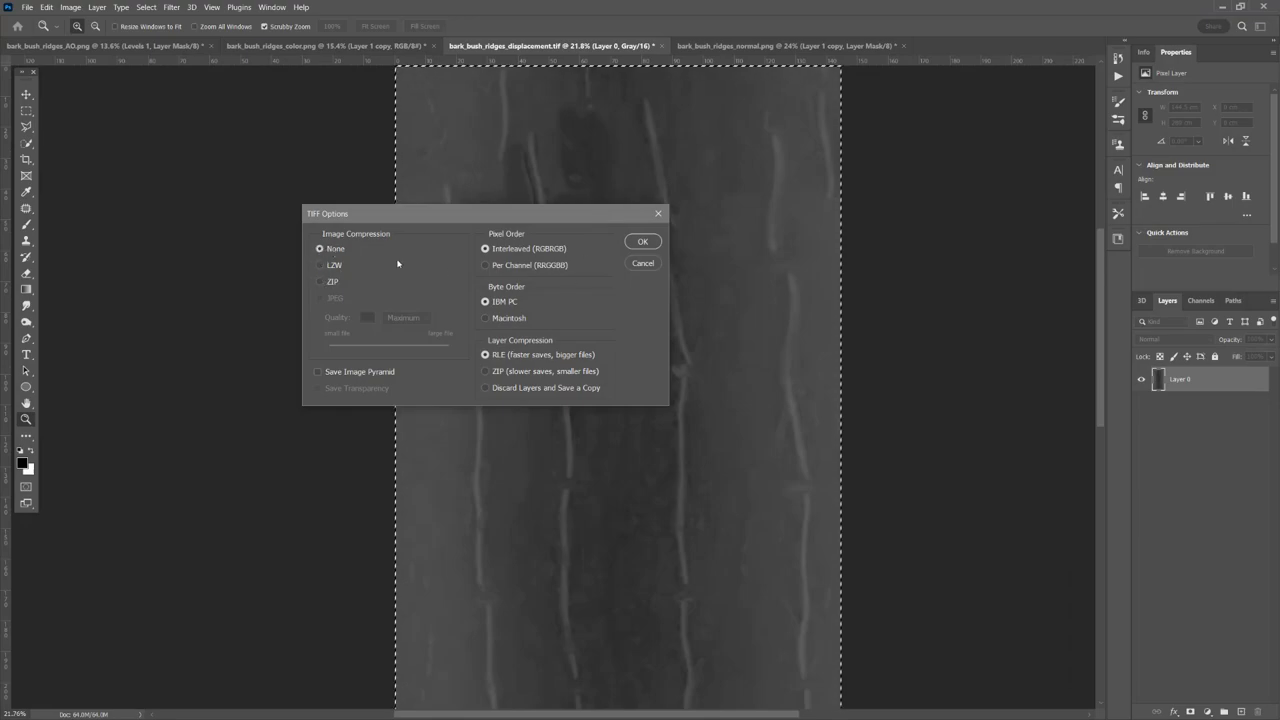
pyautogui.click(646, 242)
pyautogui.click(600, 279)
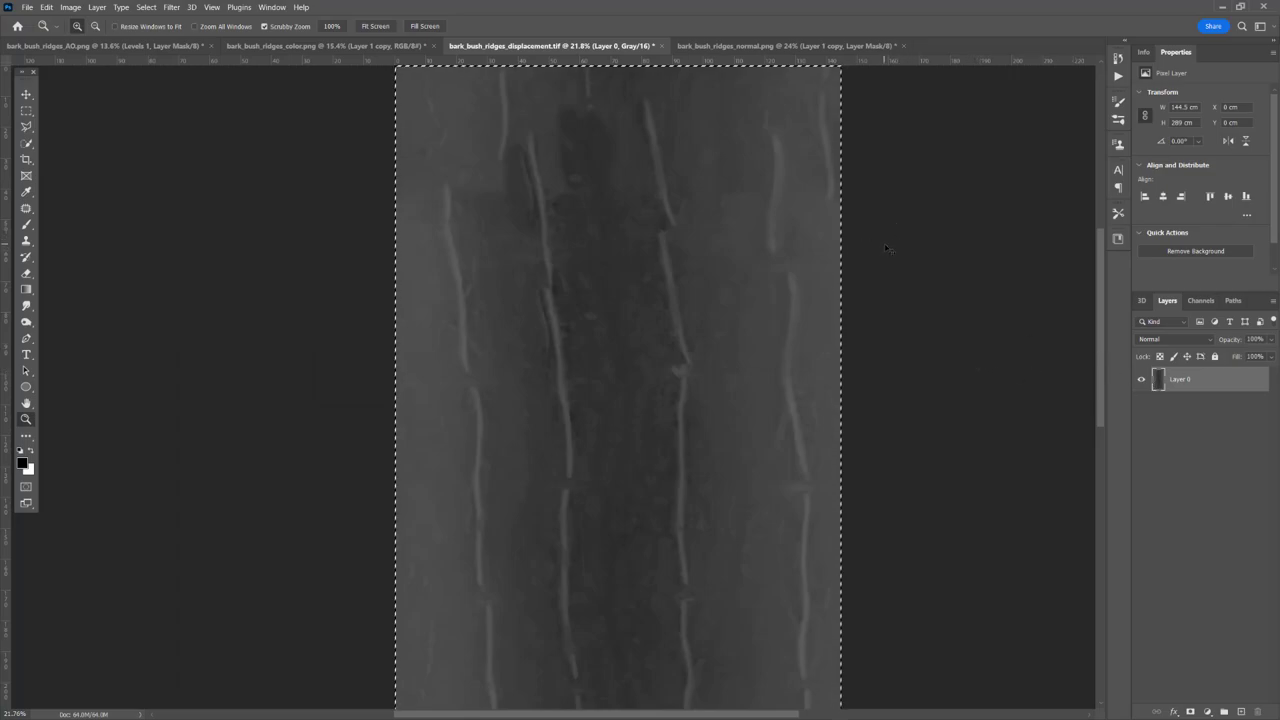
pyautogui.hotkey('ctrl', 'z')
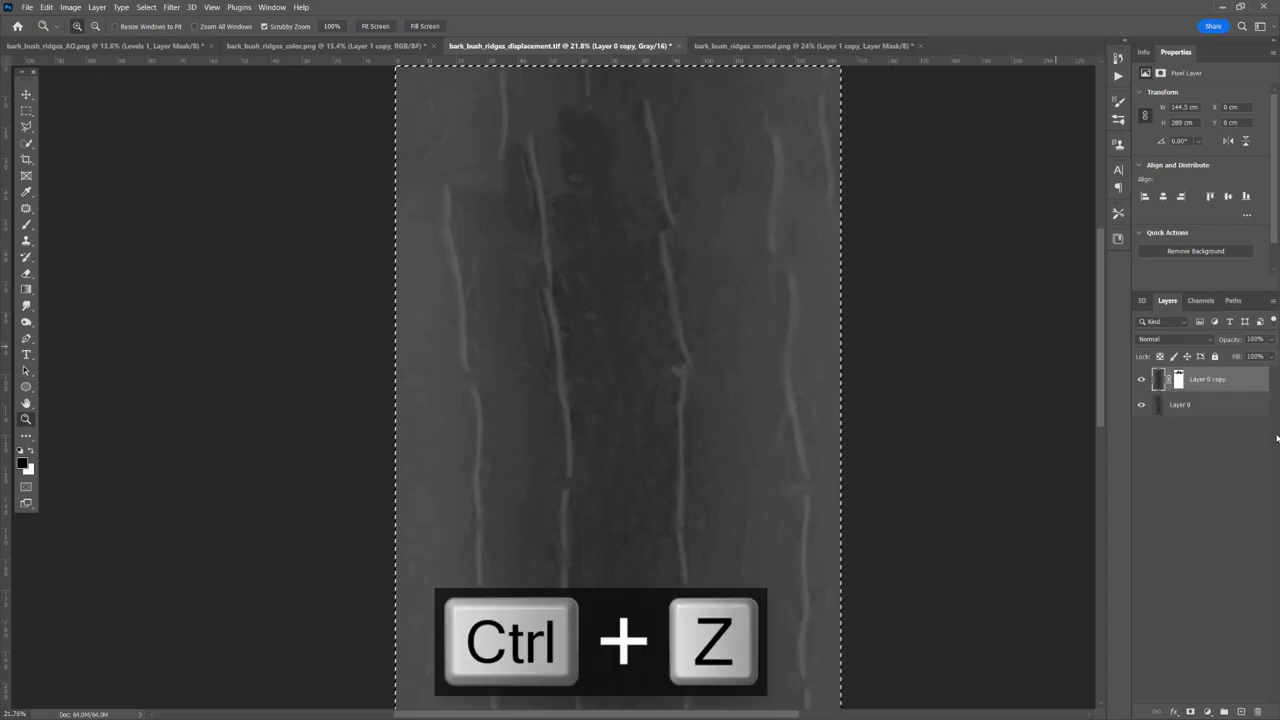
# Hide the red mask overlay of the Layer 1 copy mask in the normal map and return to its layers.
pyautogui.click(742, 46)
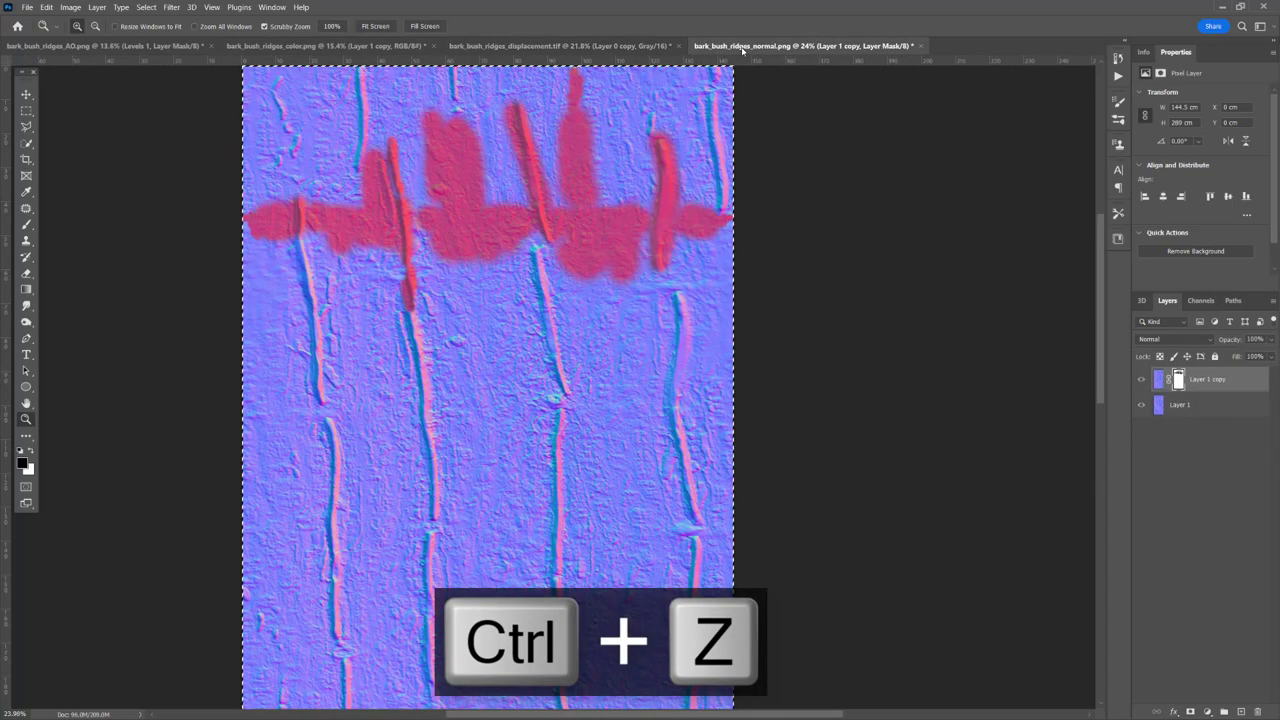
pyautogui.click(1199, 301)
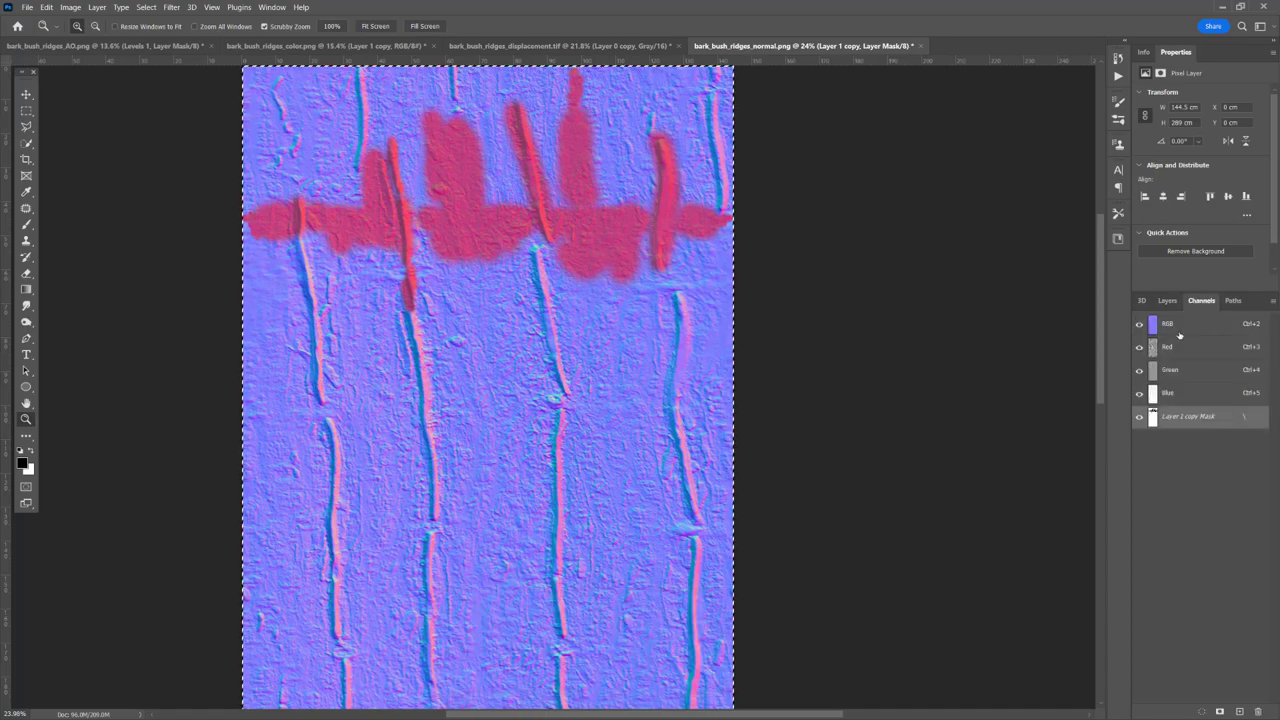
pyautogui.click(1139, 420)
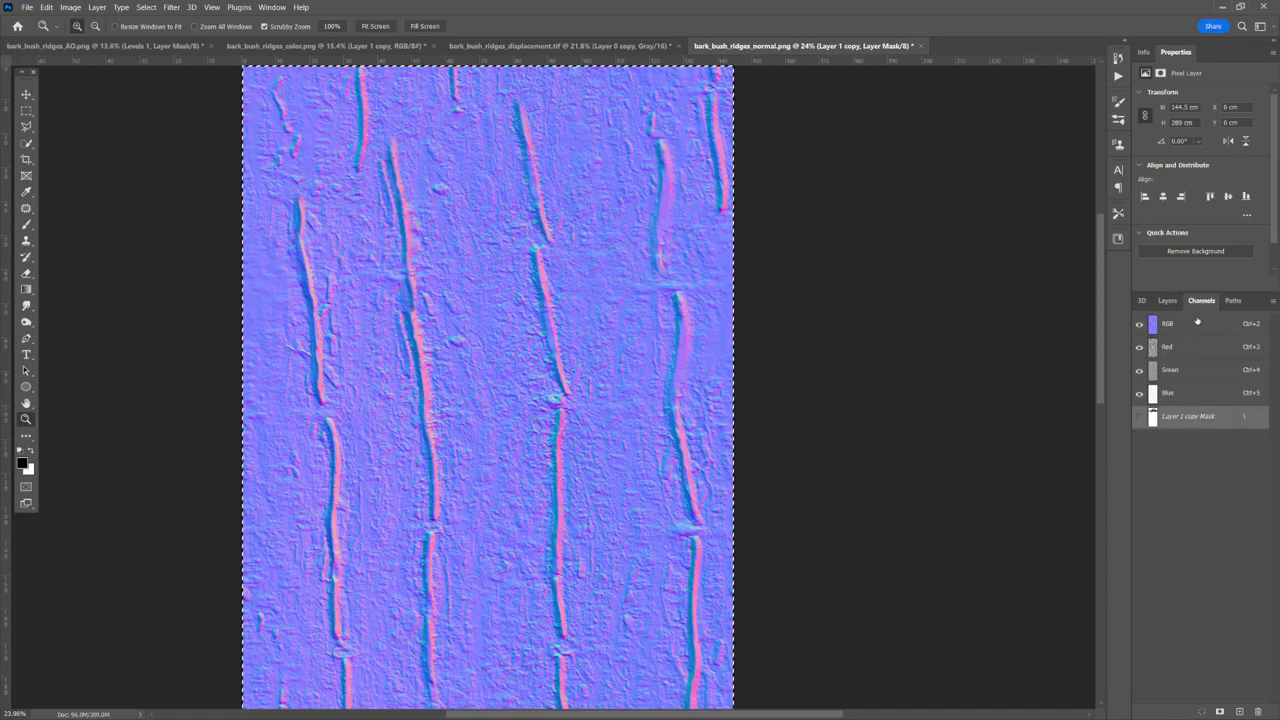
pyautogui.click(1167, 300)
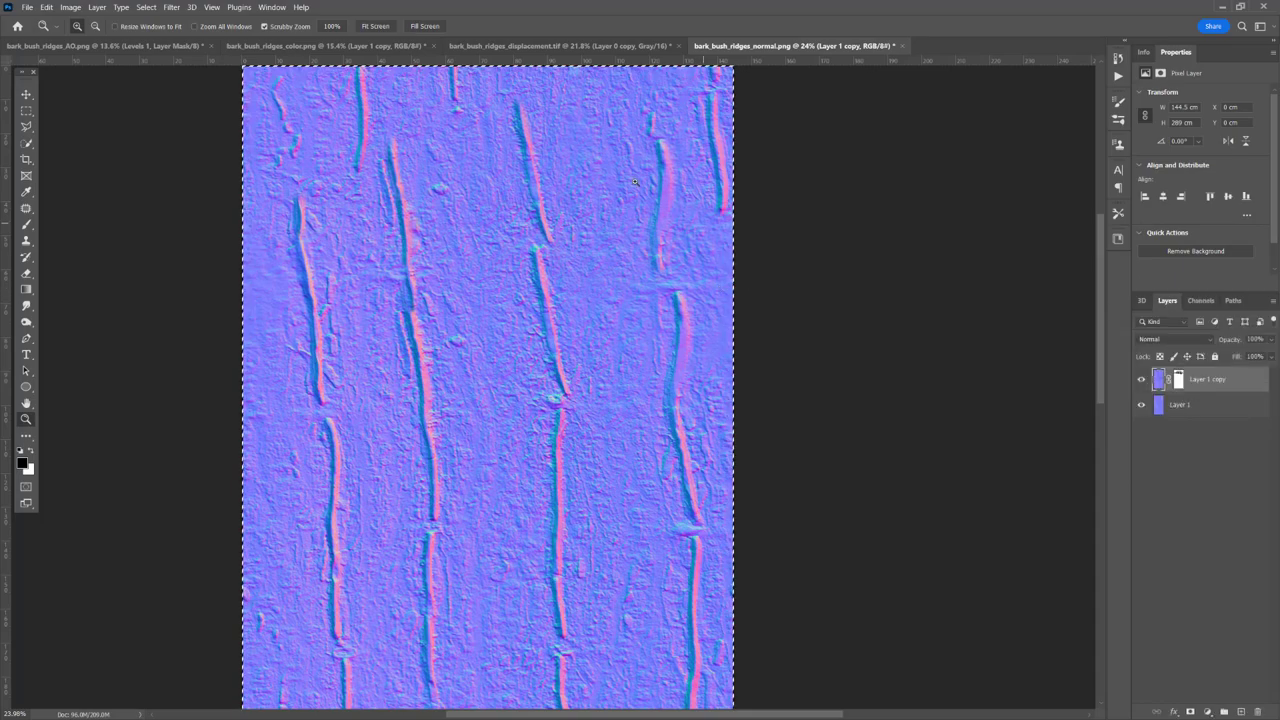
# Save a copy of the normal map as bark_bush_ridges_normal copy.png in original_tex_export, using the large file size PNG option.
pyautogui.click(27, 7)
pyautogui.click(71, 164)
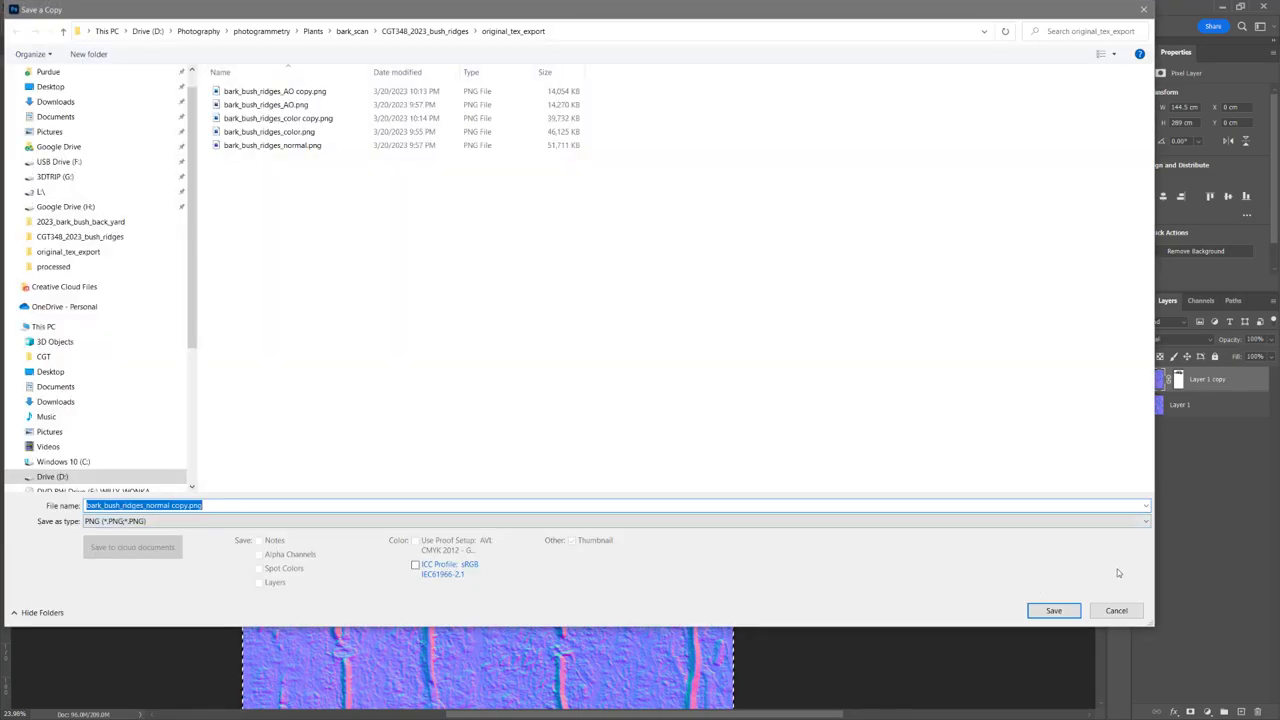
pyautogui.click(1053, 610)
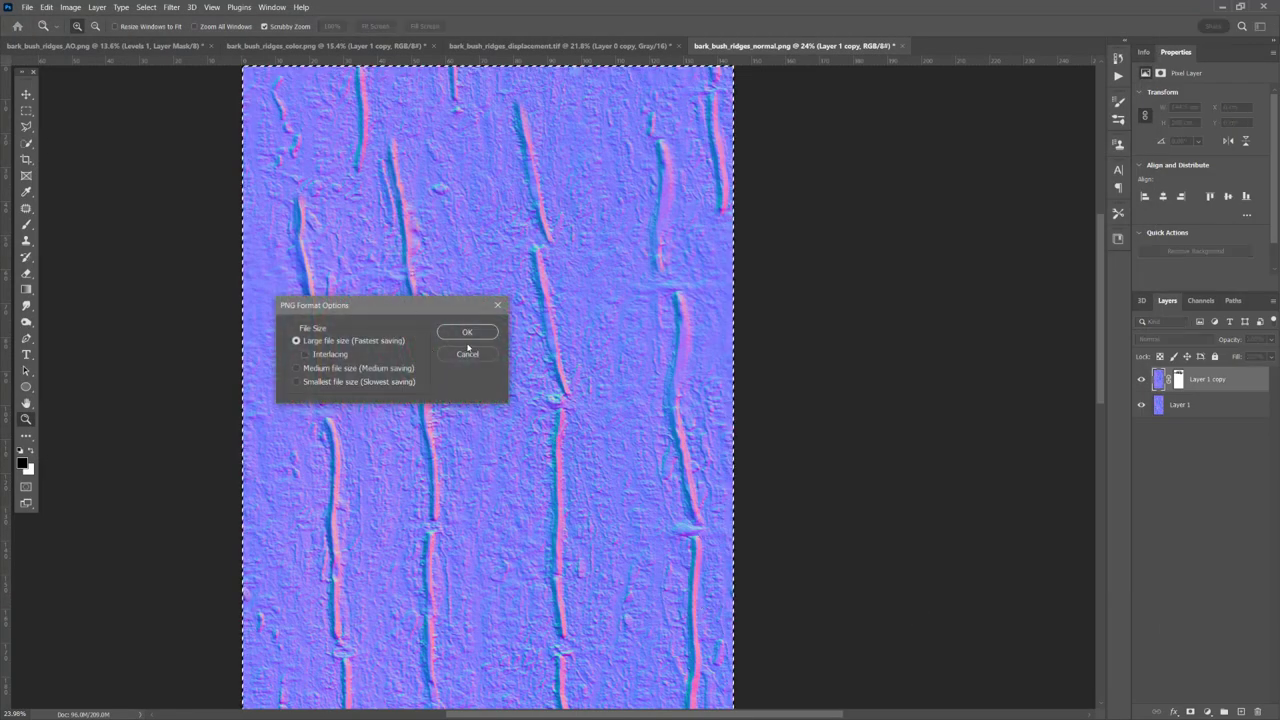
pyautogui.click(468, 333)
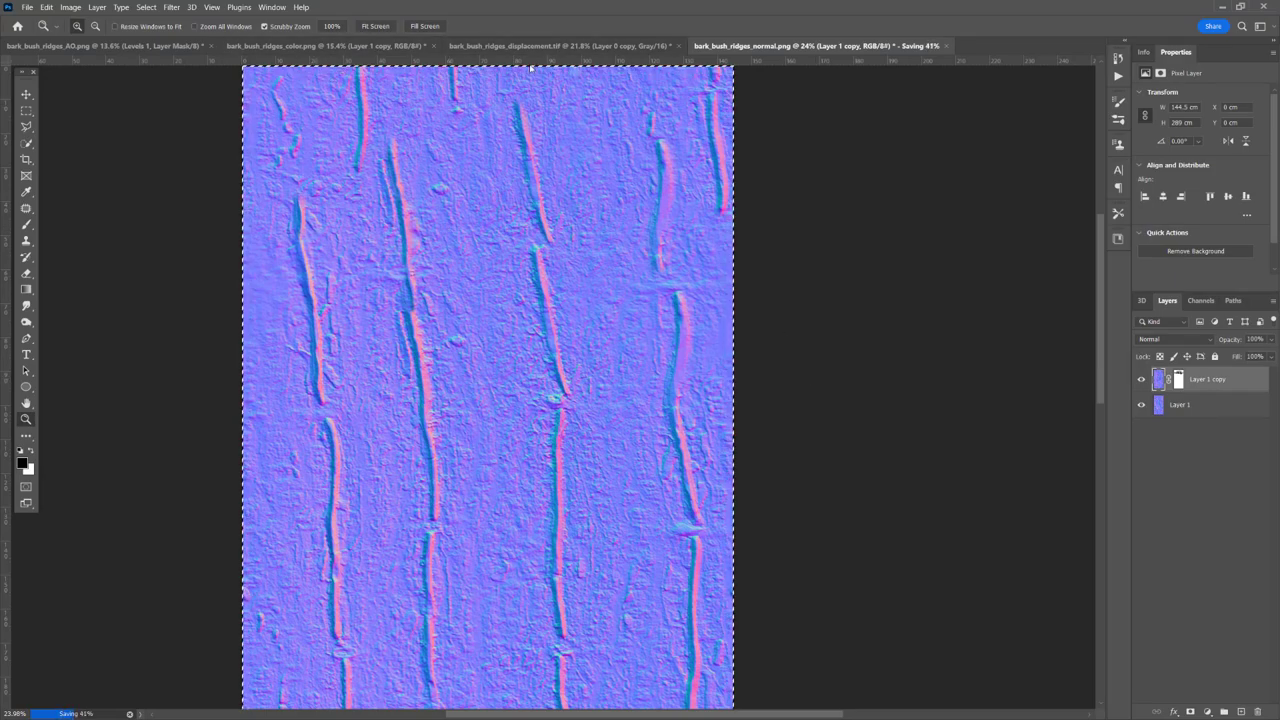
# Copy the color map merged, paste it as a new layer and desaturate that layer.
pyautogui.click(305, 46)
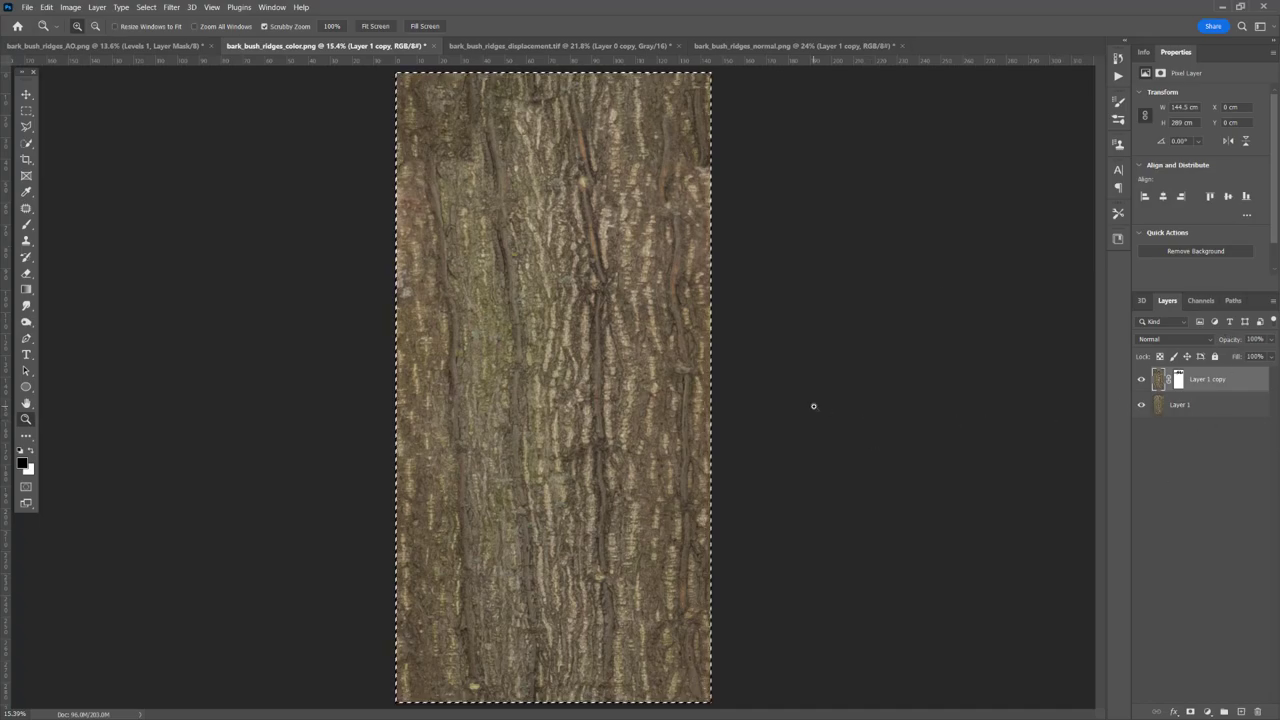
pyautogui.hotkey('ctrl', 'shift', 'c')
pyautogui.hotkey('ctrl', 'v')
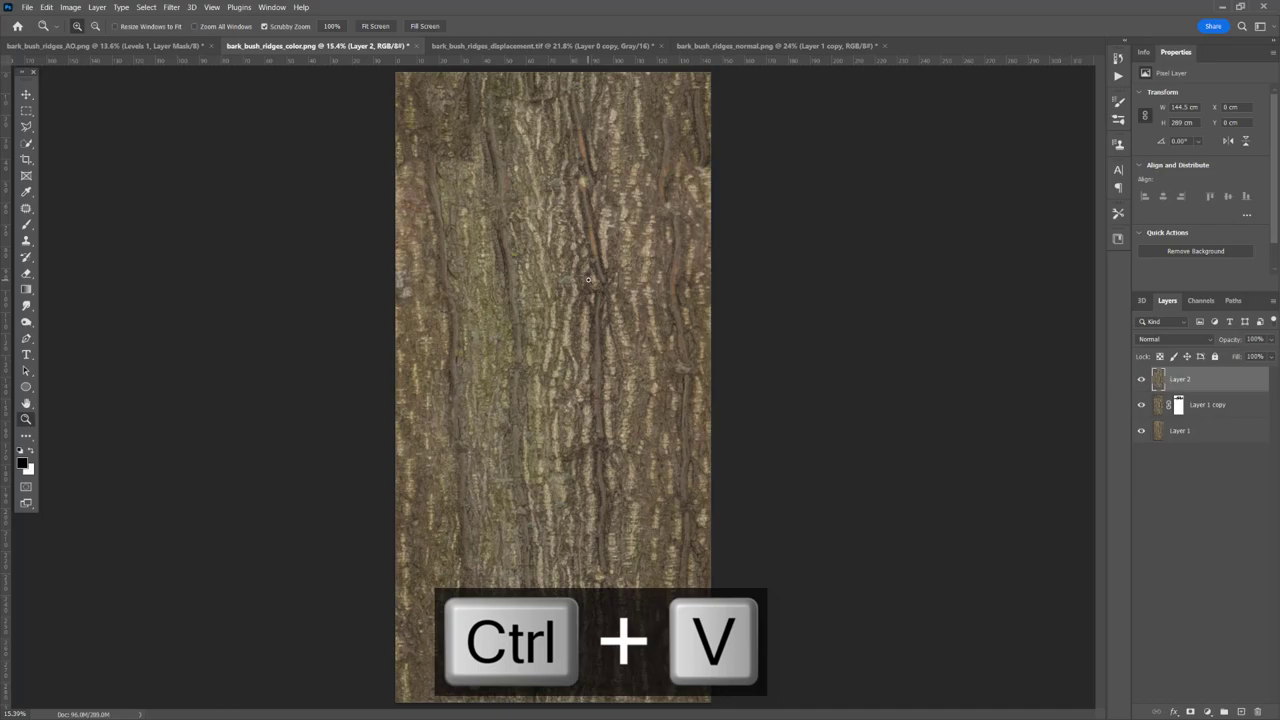
pyautogui.hotkey('ctrl', 'shift', 'u')
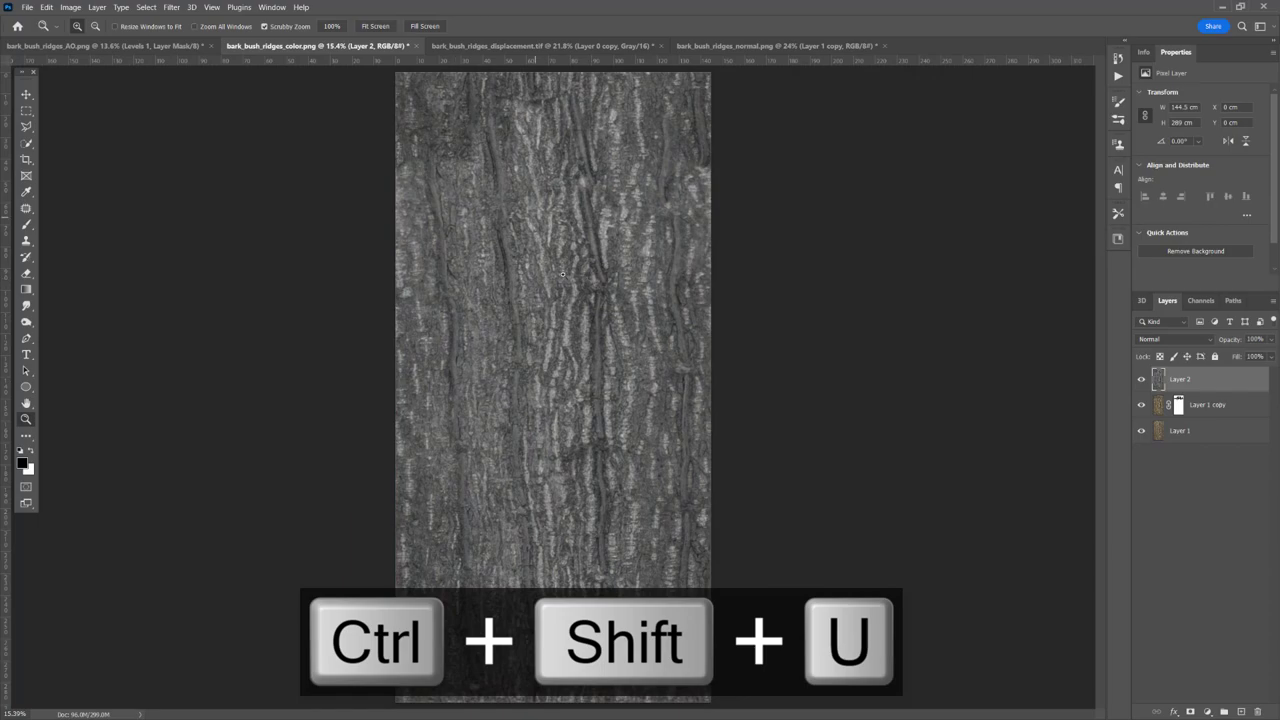
# Add two new blank layers above the desaturated layer in the color map.
pyautogui.moveTo(577, 378)
pyautogui.mouseDown()
pyautogui.moveTo(700, 378)
pyautogui.moveTo(585, 377)
pyautogui.mouseUp()
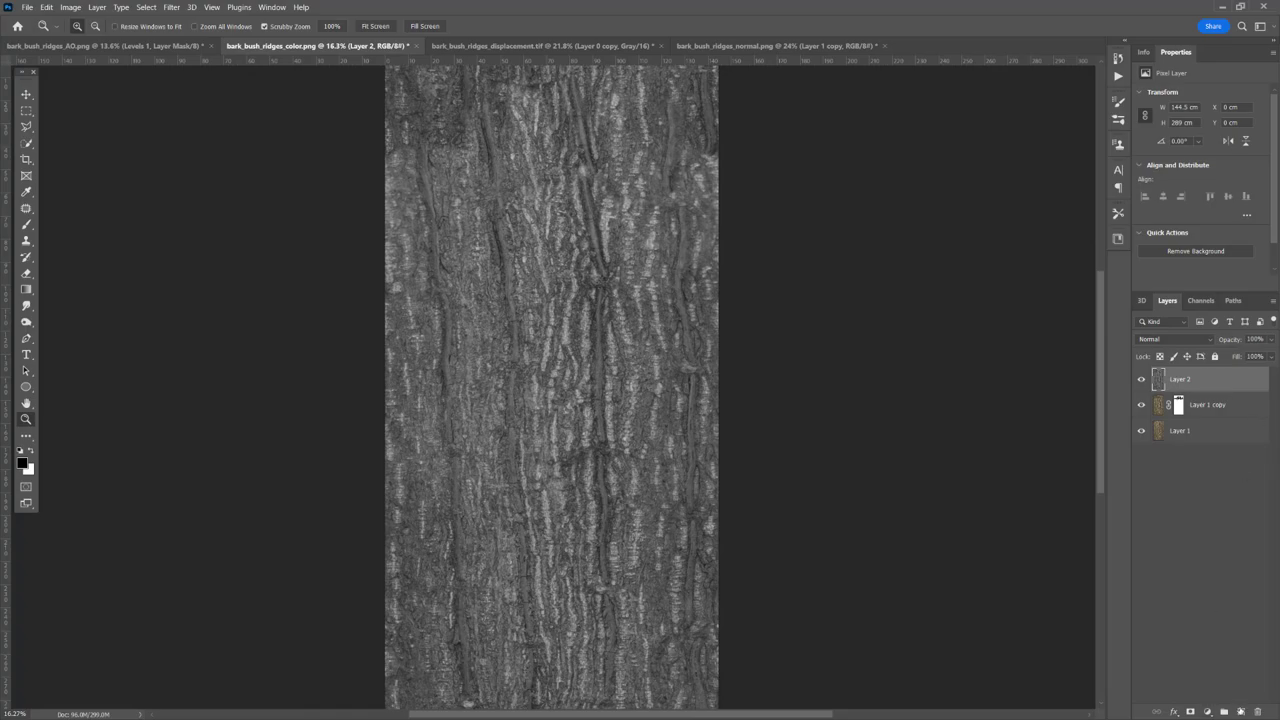
pyautogui.click(1241, 711)
pyautogui.click(1241, 711)
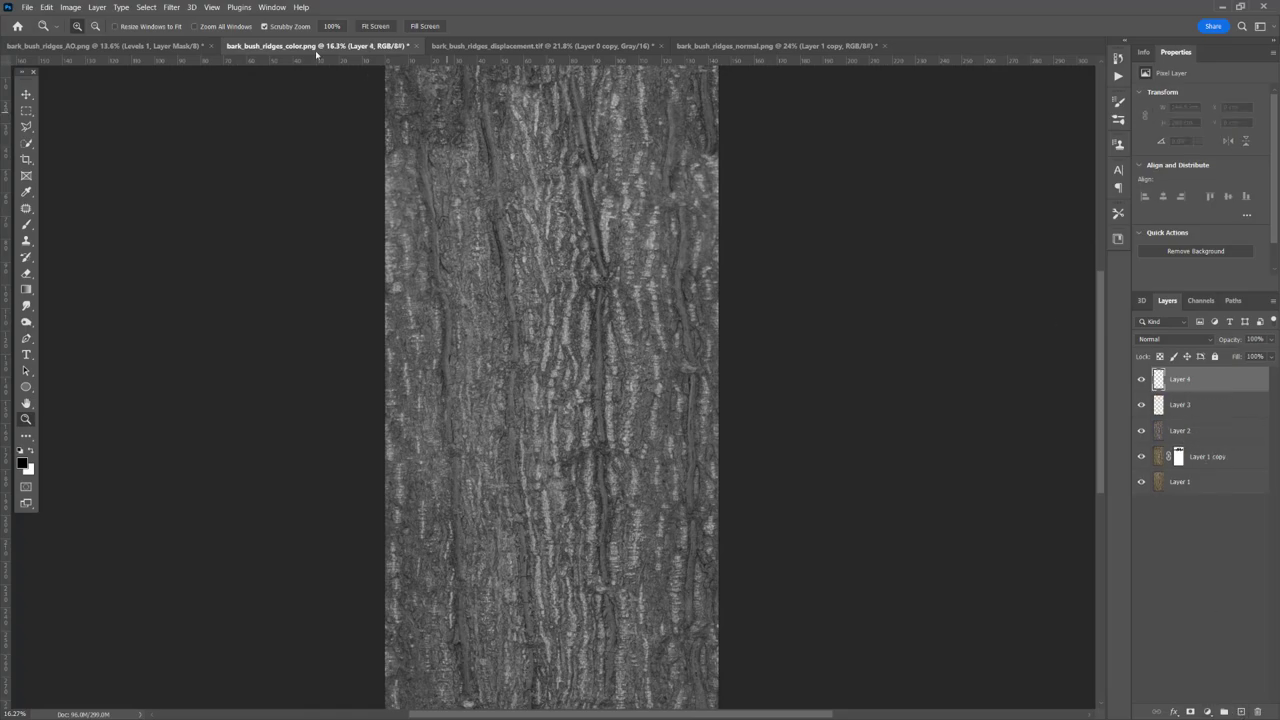
# Render the Fibers filter on the topmost blank layer with variance 5 and strength 2.
pyautogui.click(172, 7)
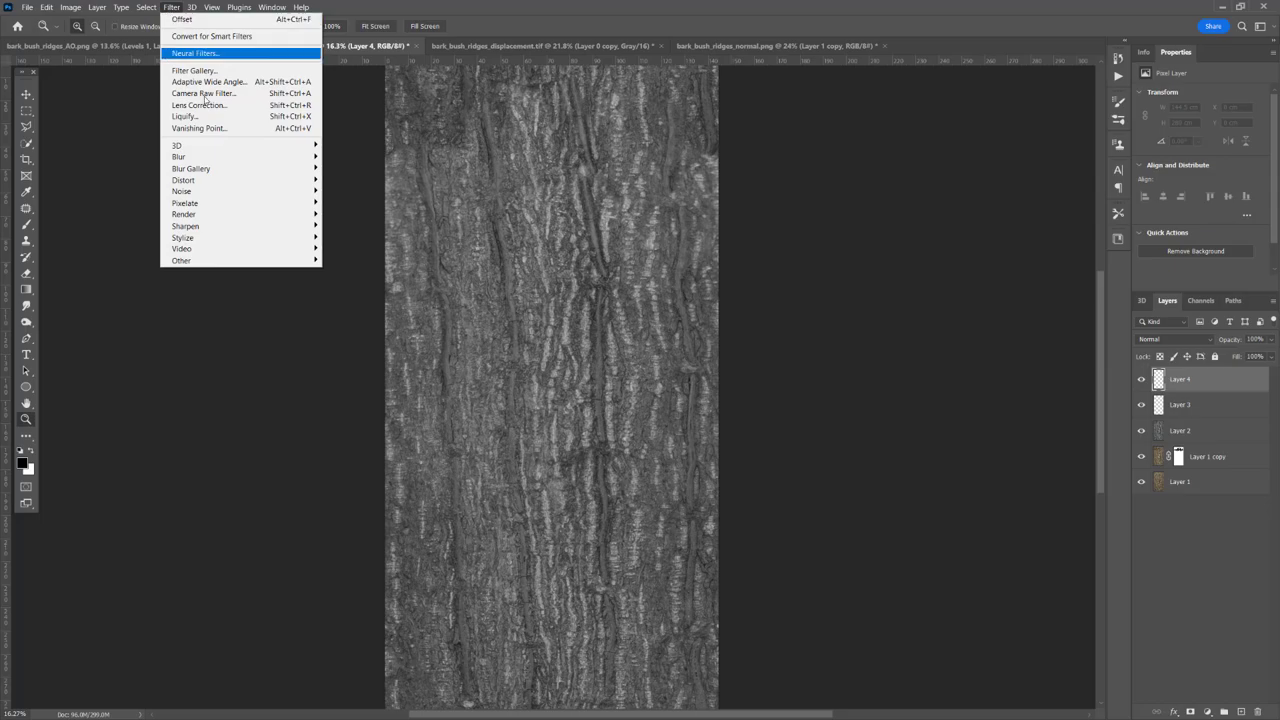
pyautogui.moveTo(207, 210)
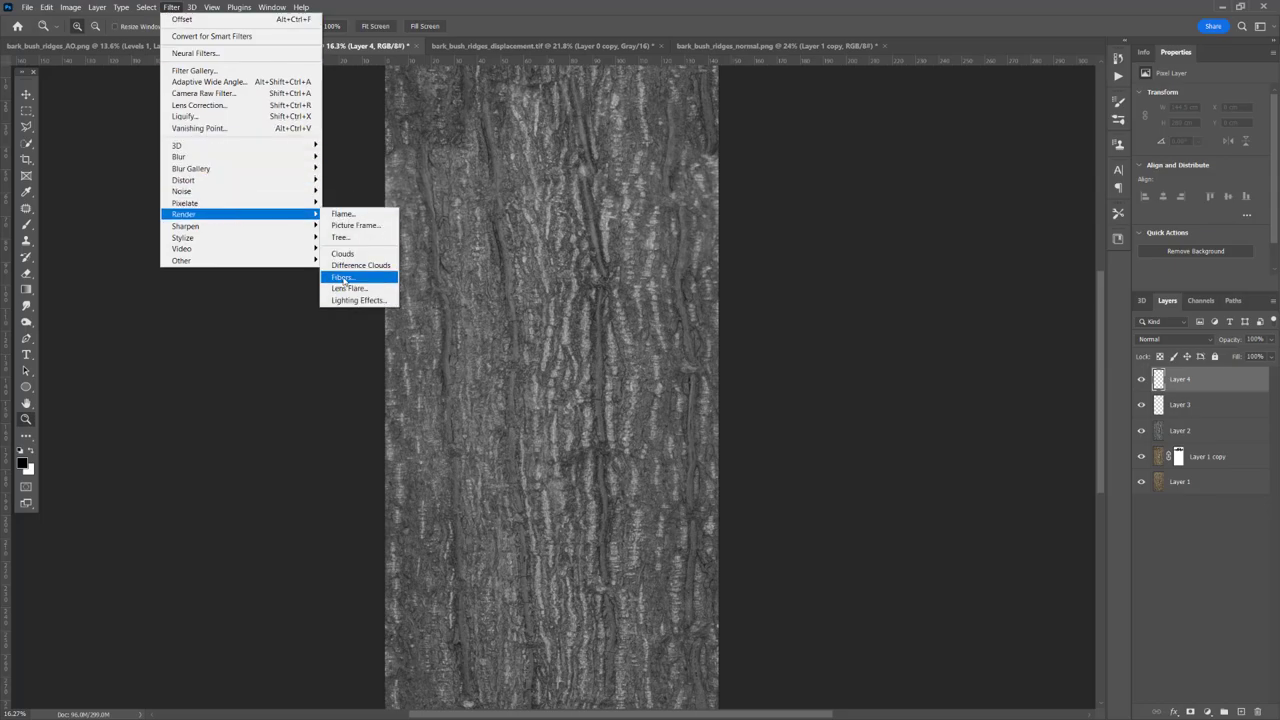
pyautogui.click(342, 277)
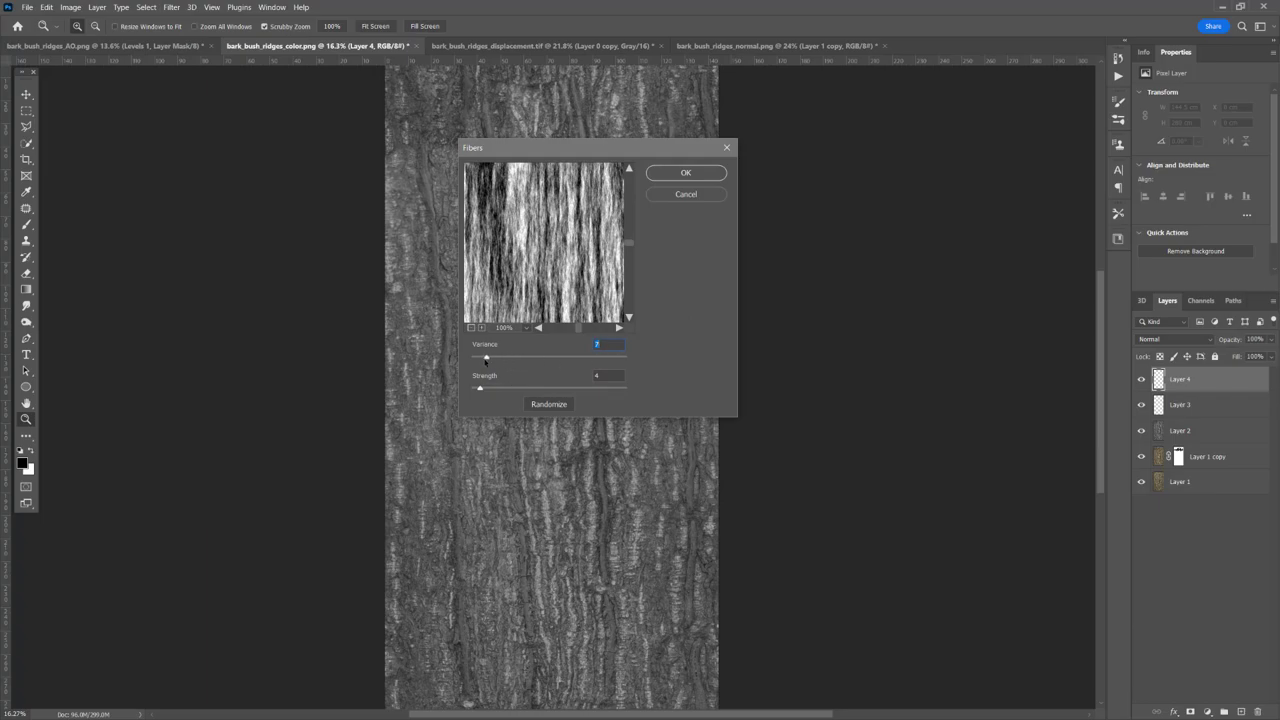
pyautogui.moveTo(480, 391); pyautogui.dragTo(475, 390)
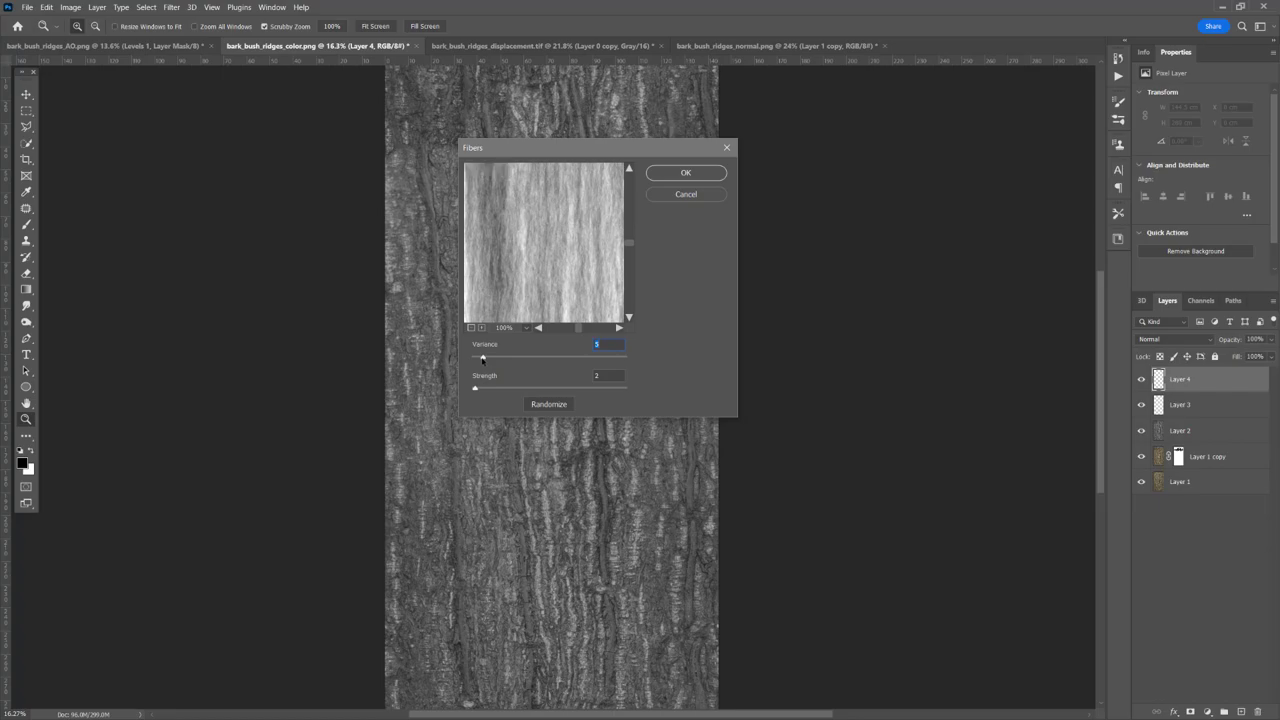
pyautogui.click(687, 173)
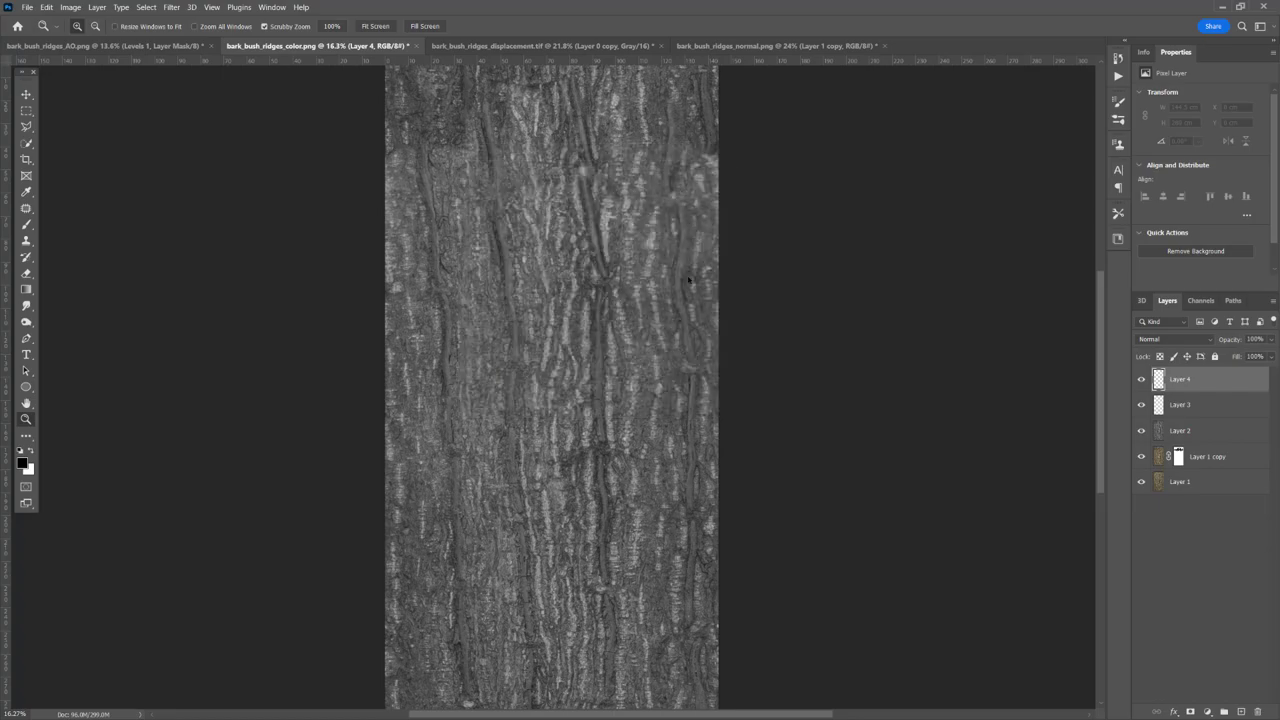
pyautogui.moveTo(630, 306); pyautogui.dragTo(603, 298)
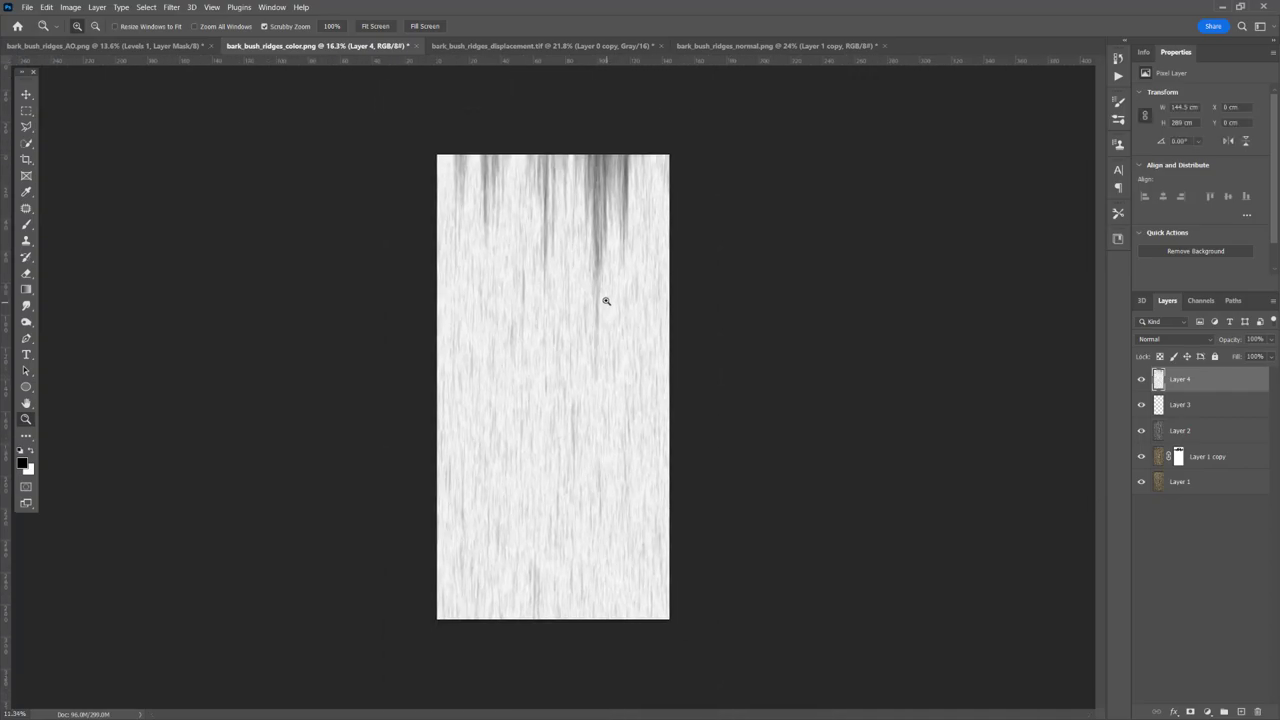
# Duplicate the fibers layer and offset the copy 2048 pixels right and 4096 pixels down with Wrap Around.
pyautogui.moveTo(1212, 387); pyautogui.dragTo(1240, 710)
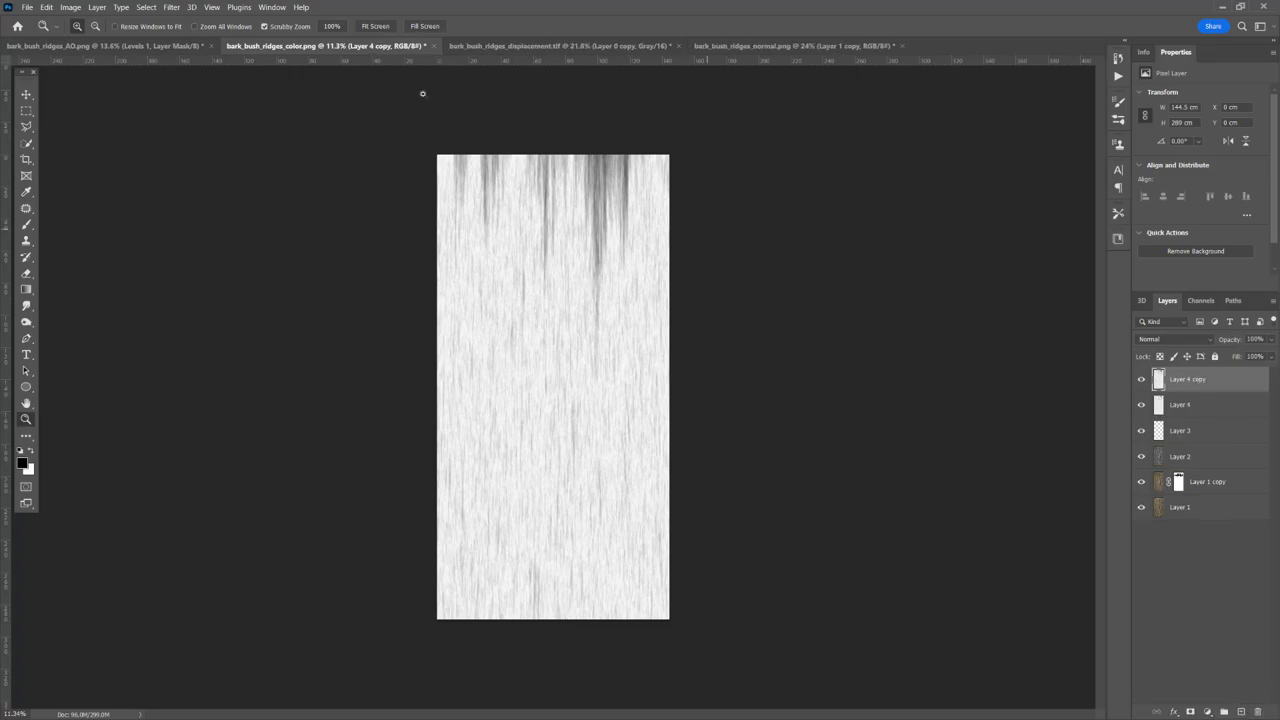
pyautogui.click(178, 7)
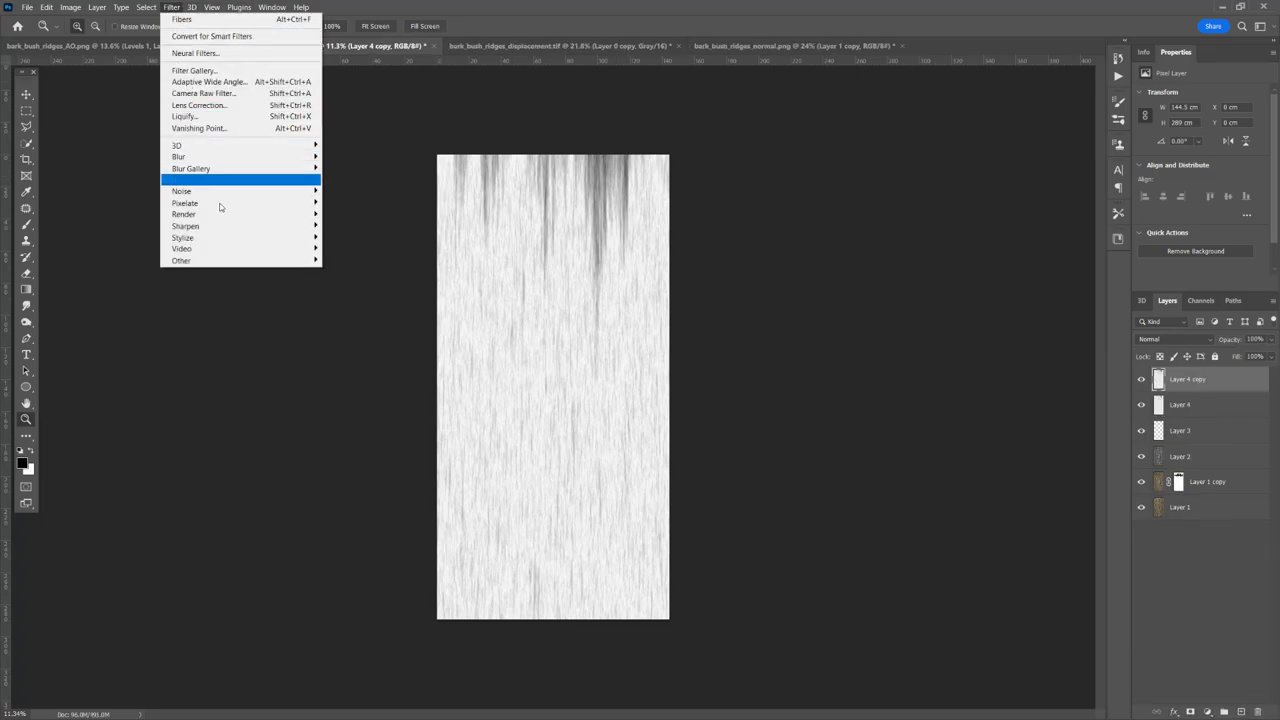
pyautogui.moveTo(226, 262)
pyautogui.click(345, 319)
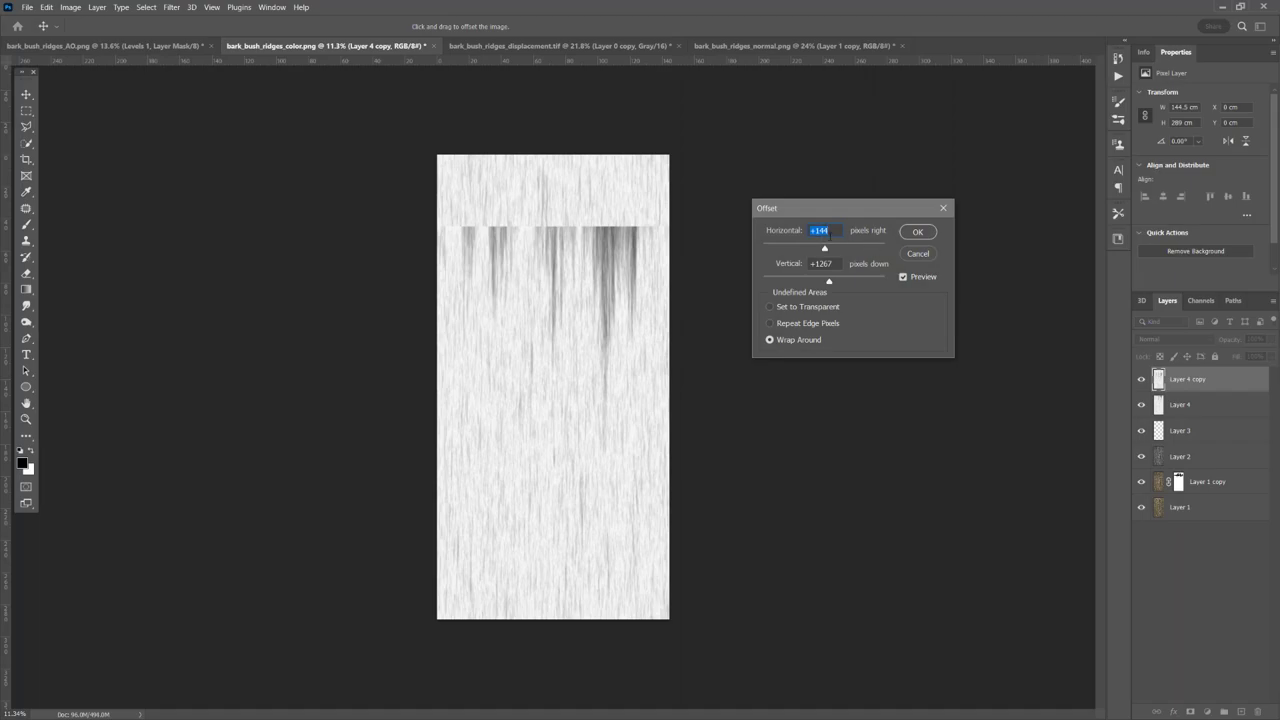
pyautogui.write('48')
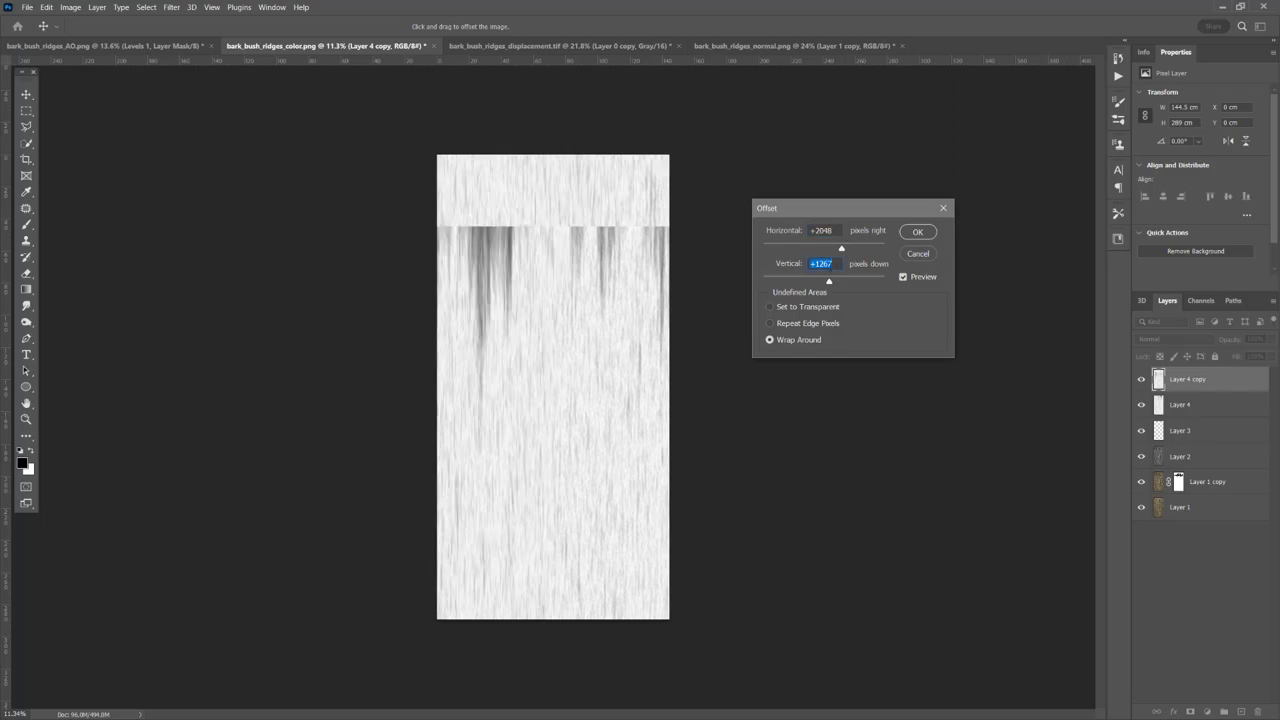
pyautogui.click(830, 265)
pyautogui.write('4096')
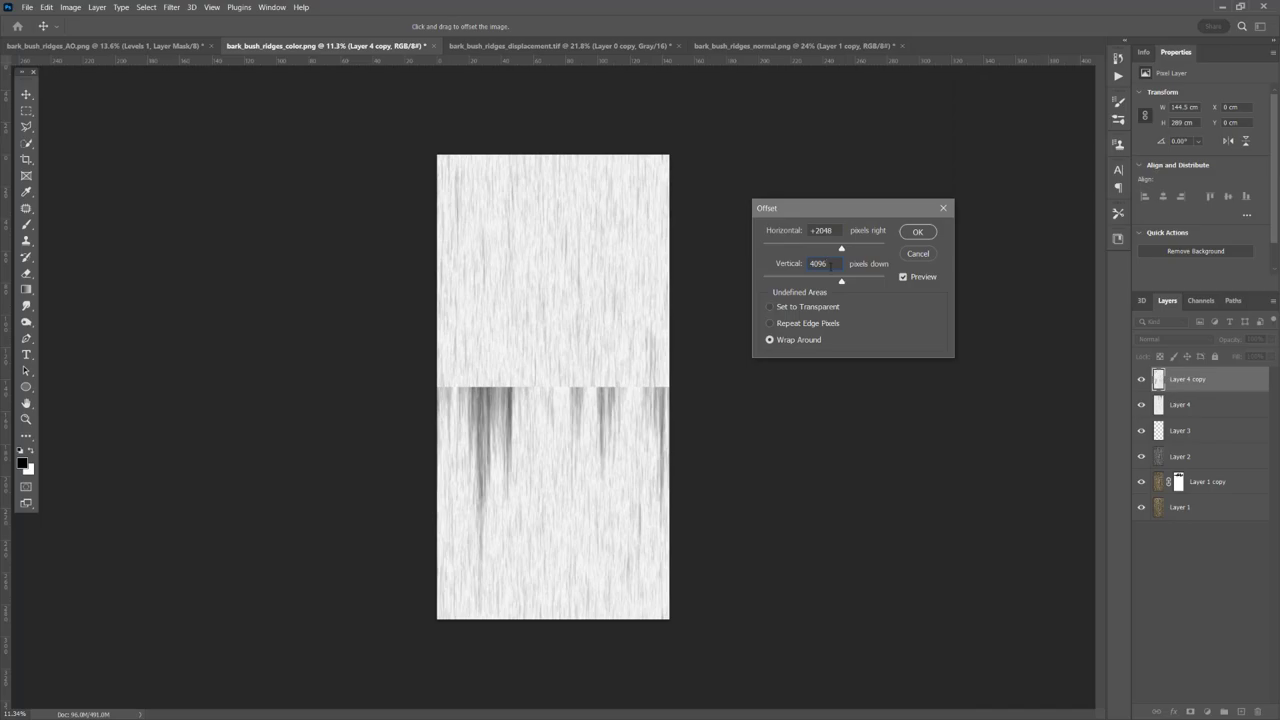
pyautogui.press('Return')
# Add a layer mask to the offset fibers copy and brush out the horizontal seam across the middle in black.
pyautogui.press('z')
pyautogui.moveTo(575, 388); pyautogui.dragTo(655, 370)
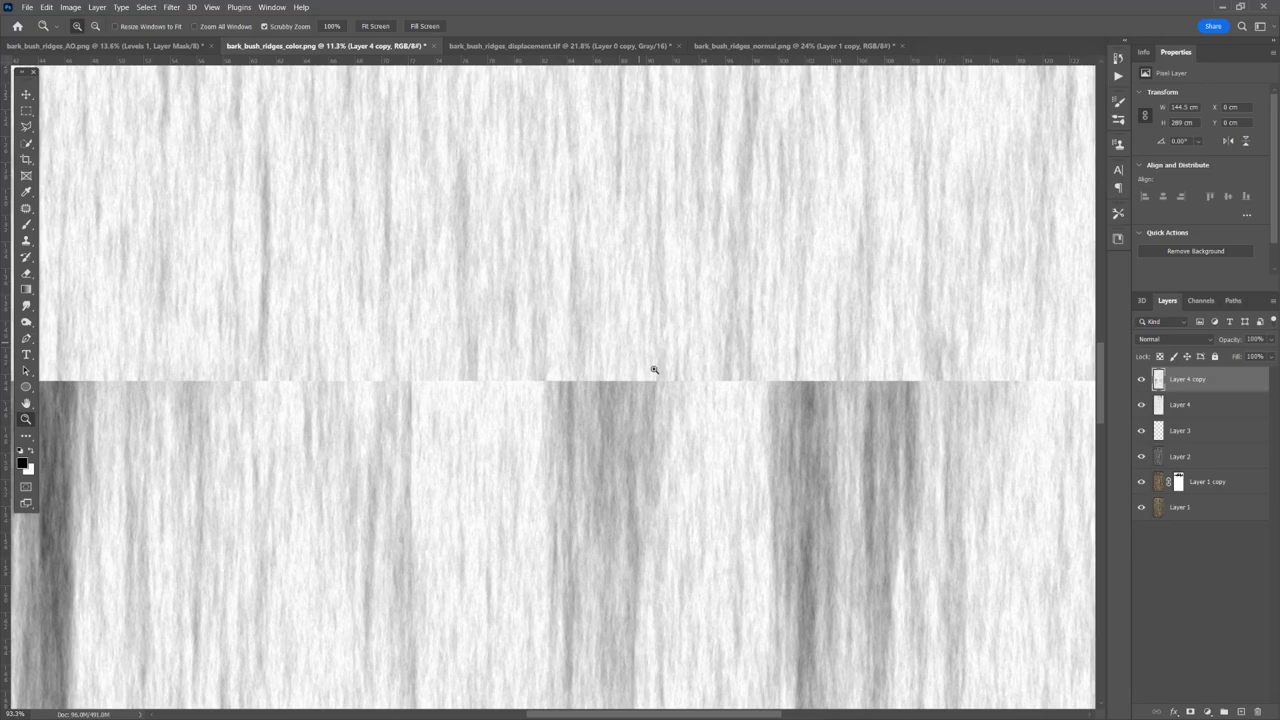
pyautogui.moveTo(414, 479); pyautogui.dragTo(384, 339)
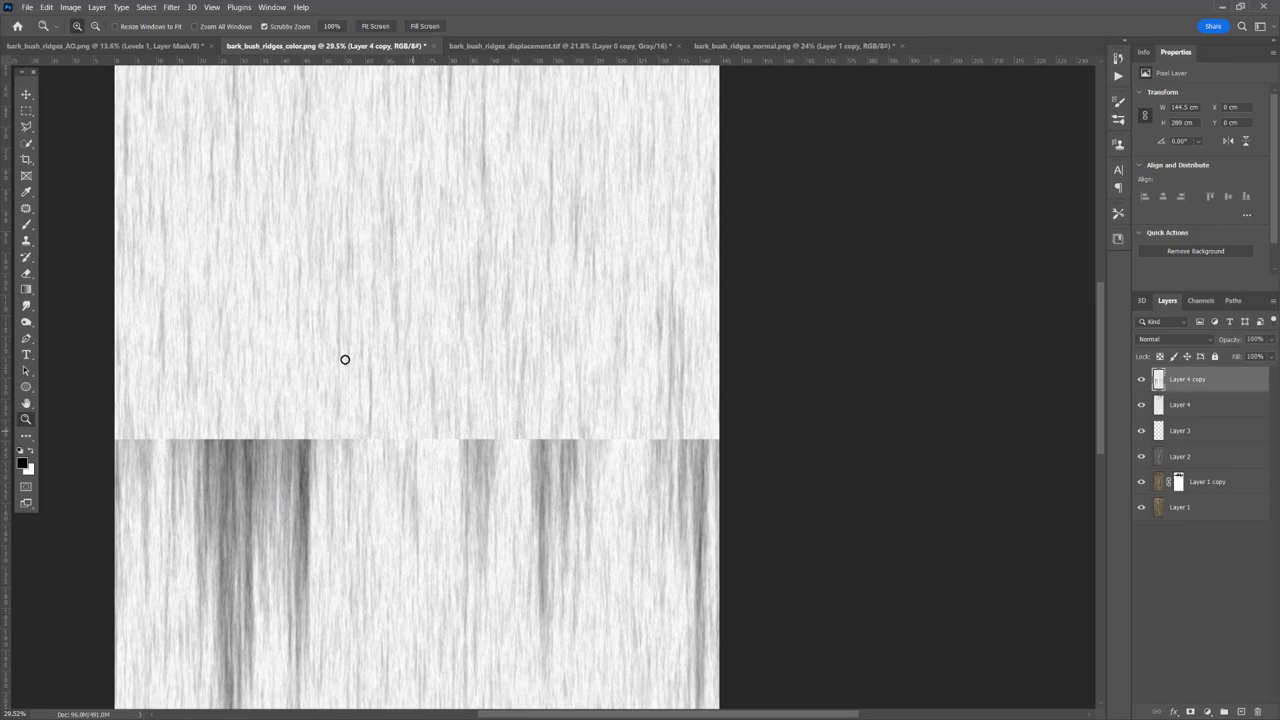
pyautogui.press('b')
pyautogui.keyDown('alt'); pyautogui.moveTo(340, 437); pyautogui.dragTo(370, 437, button='right'); pyautogui.keyUp('alt')
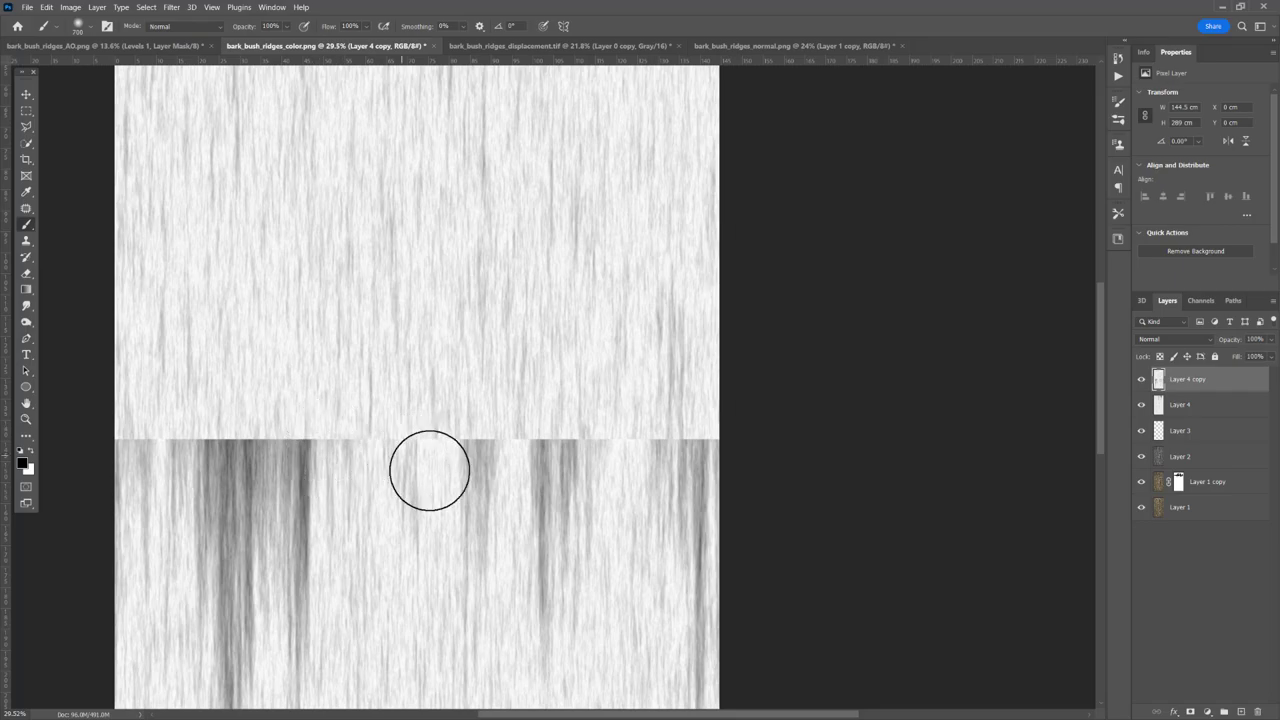
pyautogui.click(1190, 712)
pyautogui.moveTo(376, 437)
pyautogui.mouseDown()
pyautogui.moveTo(457, 425)
pyautogui.moveTo(516, 456)
pyautogui.moveTo(606, 462)
pyautogui.mouseUp()
pyautogui.moveTo(330, 470)
pyautogui.mouseDown()
pyautogui.moveTo(302, 474)
pyautogui.moveTo(272, 510)
pyautogui.moveTo(271, 431)
pyautogui.moveTo(218, 480)
pyautogui.moveTo(261, 260)
pyautogui.moveTo(300, 376)
pyautogui.moveTo(300, 590)
pyautogui.moveTo(600, 290)
pyautogui.moveTo(560, 450)
pyautogui.mouseUp()
pyautogui.moveTo(240, 210)
pyautogui.mouseDown()
pyautogui.moveTo(200, 235)
pyautogui.moveTo(237, 266)
pyautogui.moveTo(620, 240)
pyautogui.moveTo(457, 197)
pyautogui.mouseUp()
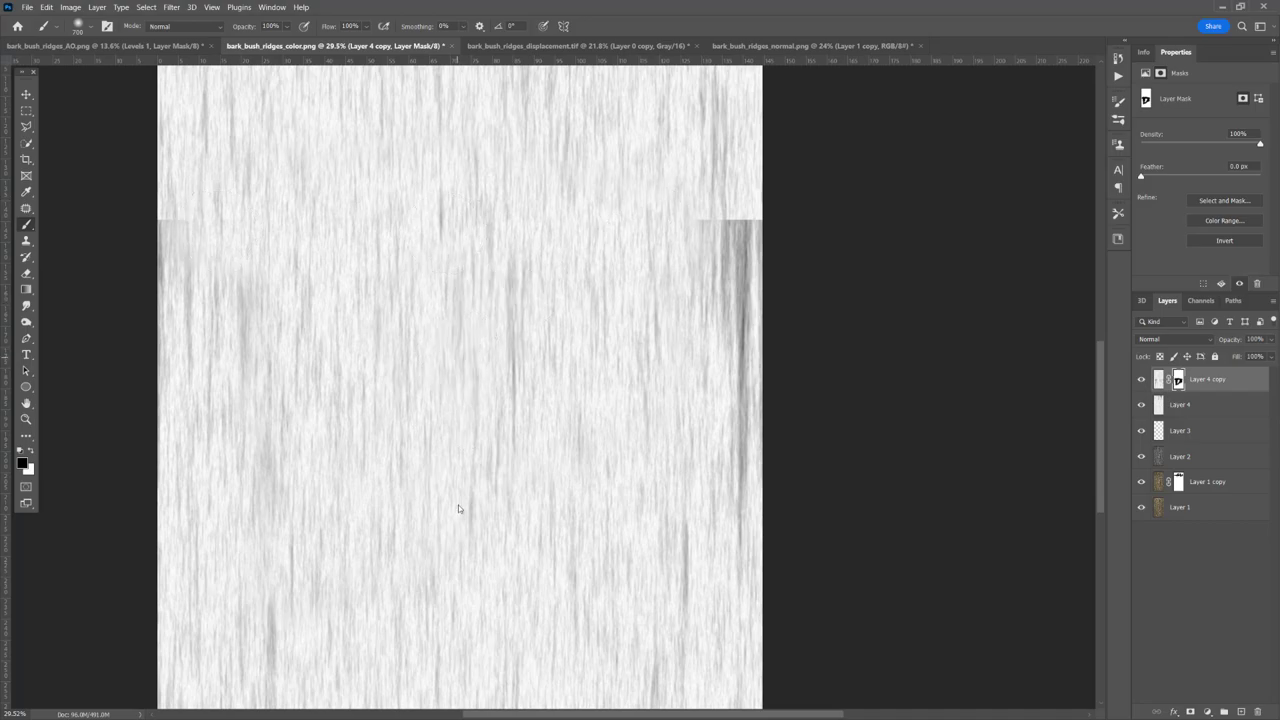
# Paint black on the mask along the vertical center seam from the lower edge up to the top of the texture.
pyautogui.moveTo(492, 410); pyautogui.dragTo(520, 262)
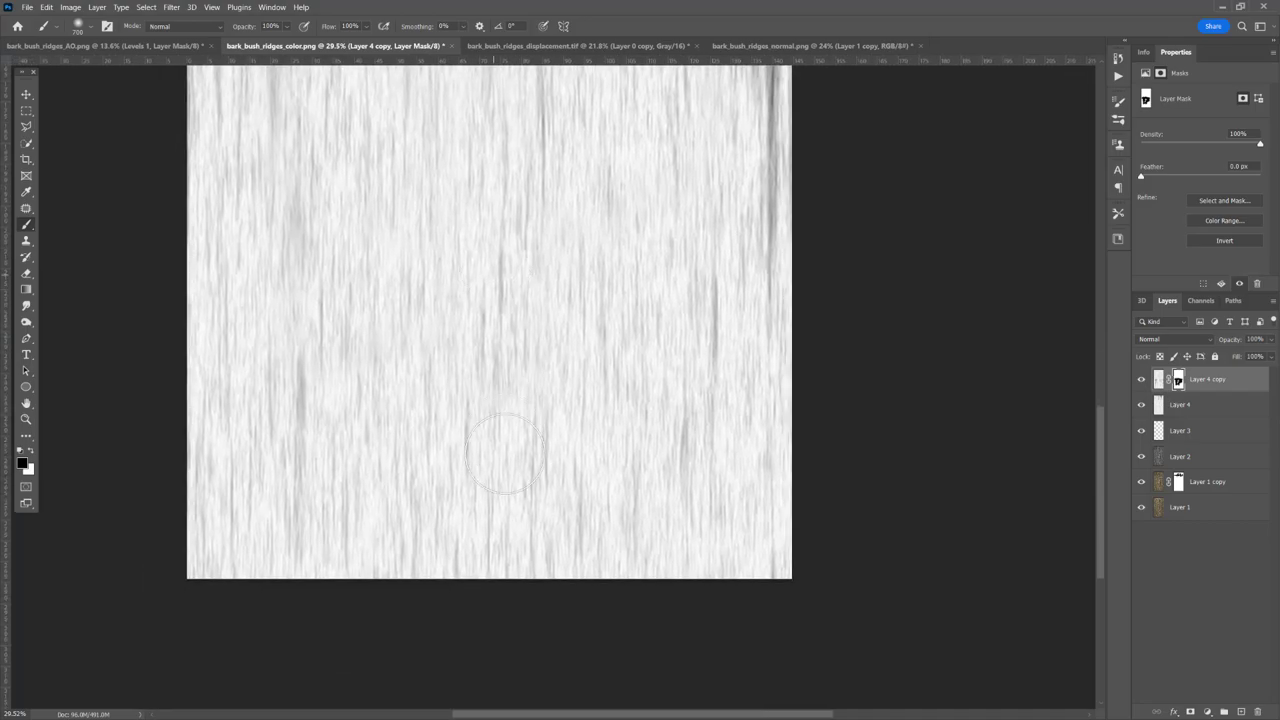
pyautogui.moveTo(509, 271); pyautogui.dragTo(524, 372)
pyautogui.moveTo(492, 229); pyautogui.dragTo(512, 535)
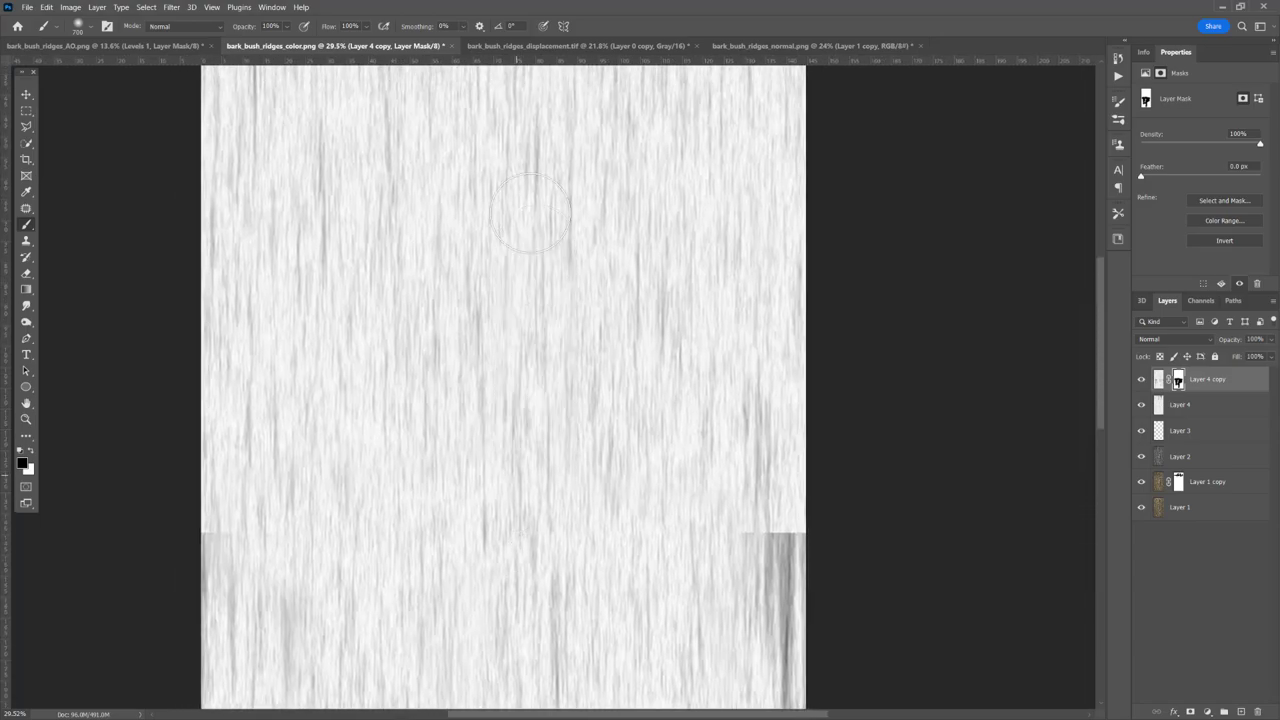
pyautogui.moveTo(500, 220); pyautogui.dragTo(502, 389)
pyautogui.moveTo(500, 531); pyautogui.dragTo(498, 170)
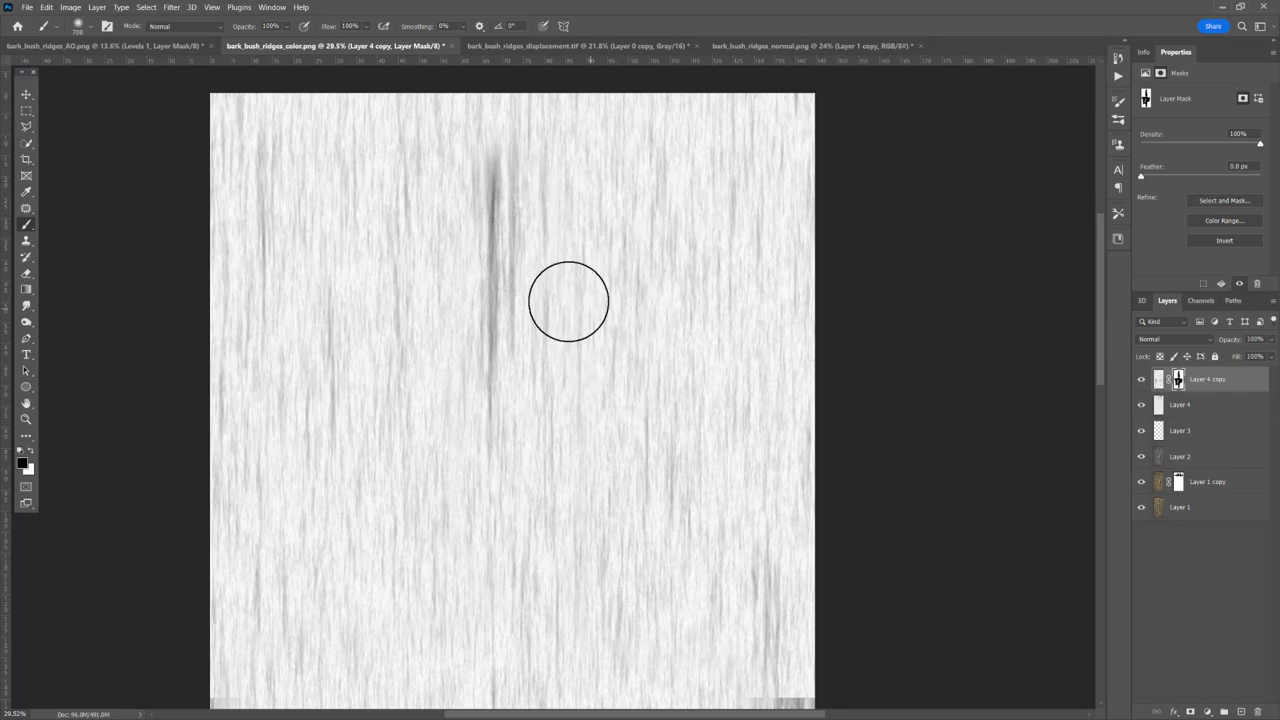
# Mask out the horizontal seam near the texture's right edge with a smaller brush.
pyautogui.press('[')
pyautogui.press('[')
pyautogui.press('[')
pyautogui.press('[')
pyautogui.press('[')
pyautogui.press('[')
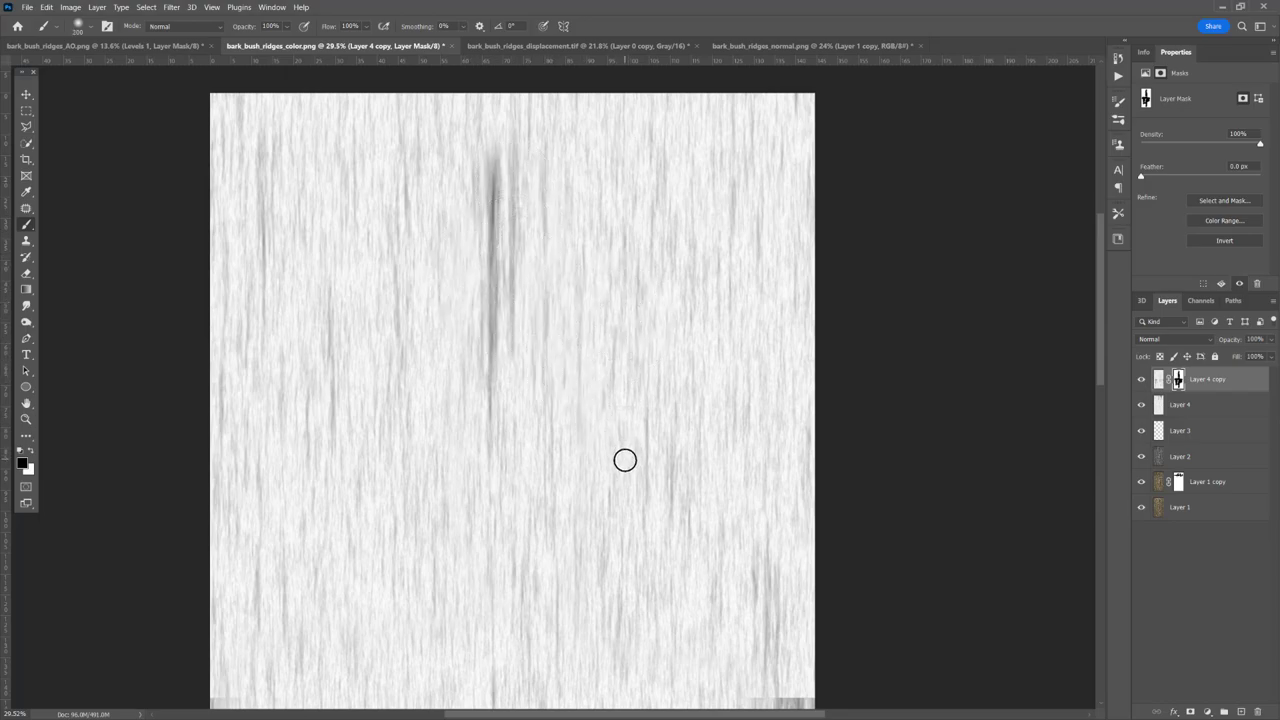
pyautogui.scroll(-5, 677, 515)
pyautogui.hscroll(2, 677, 515)
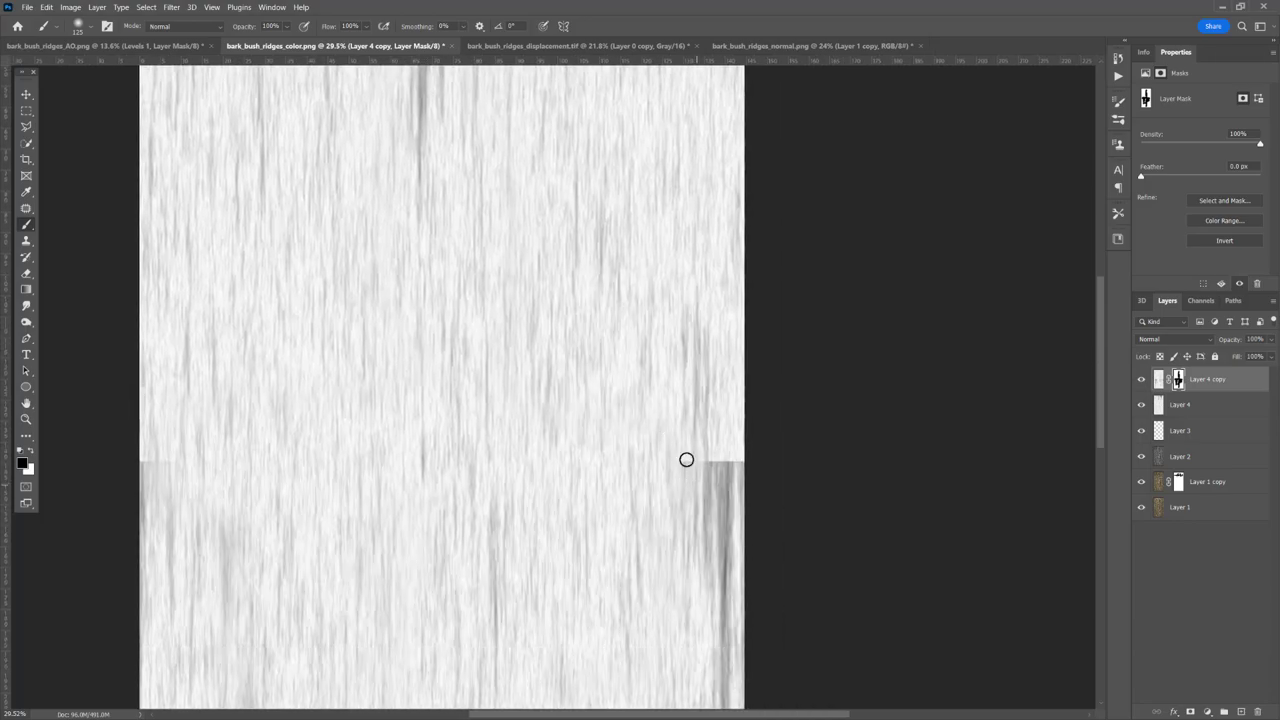
pyautogui.moveTo(690, 466)
pyautogui.mouseDown()
pyautogui.moveTo(735, 462)
pyautogui.moveTo(706, 520)
pyautogui.moveTo(703, 475)
pyautogui.moveTo(720, 487)
pyautogui.moveTo(672, 484)
pyautogui.moveTo(669, 496)
pyautogui.moveTo(678, 523)
pyautogui.moveTo(704, 478)
pyautogui.moveTo(701, 550)
pyautogui.moveTo(705, 453)
pyautogui.moveTo(701, 680)
pyautogui.moveTo(710, 443)
pyautogui.mouseUp()
pyautogui.press(']')
pyautogui.press(']')
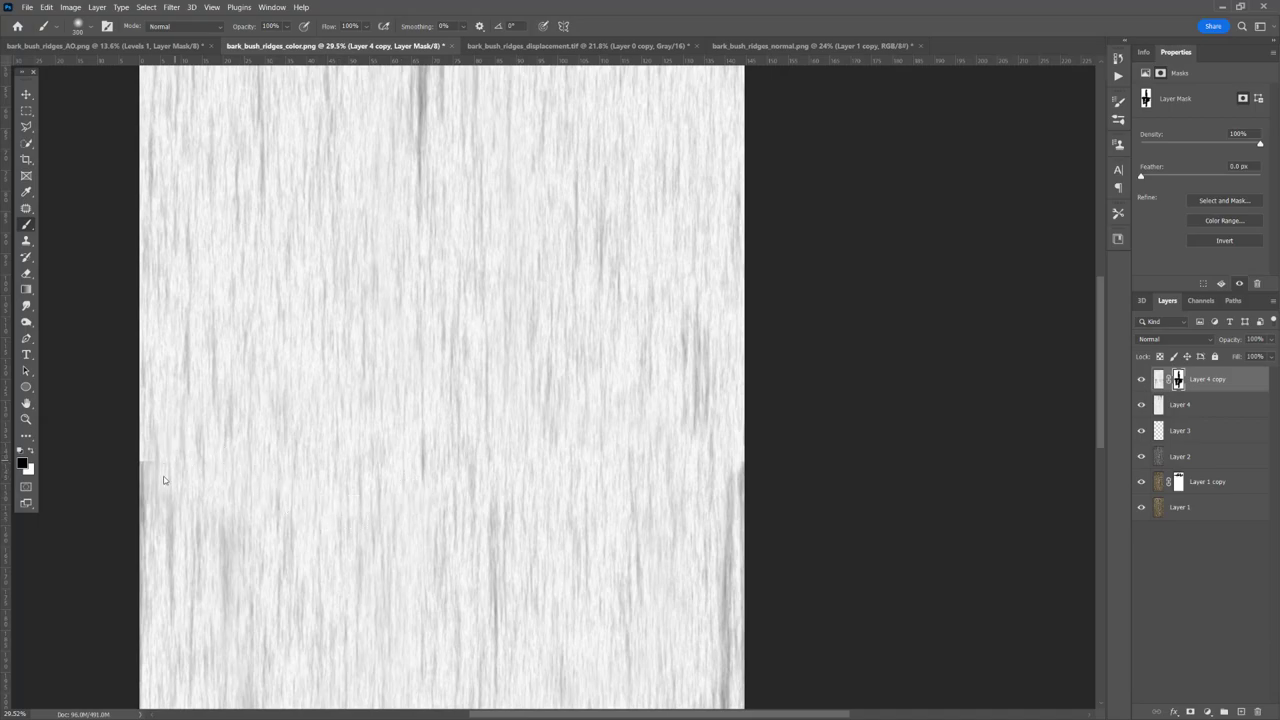
# Mask out the remaining short horizontal seam at the texture's left edge with a very small brush.
pyautogui.press('z')
pyautogui.moveTo(154, 463); pyautogui.dragTo(211, 461)
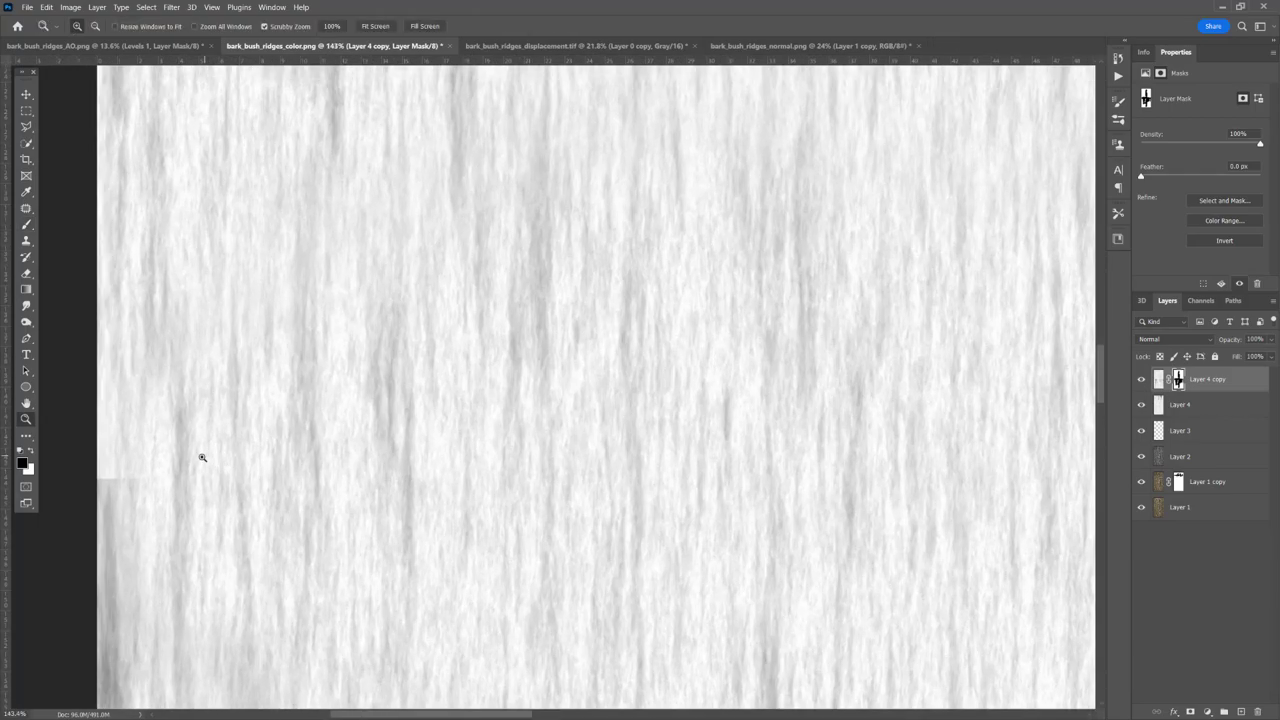
pyautogui.press('b')
pyautogui.press('[')
pyautogui.press('[')
pyautogui.press('[')
pyautogui.press('[')
pyautogui.press('[')
pyautogui.press('[')
pyautogui.press('[')
pyautogui.press('[')
pyautogui.press('[')
pyautogui.press('[')
pyautogui.press('[')
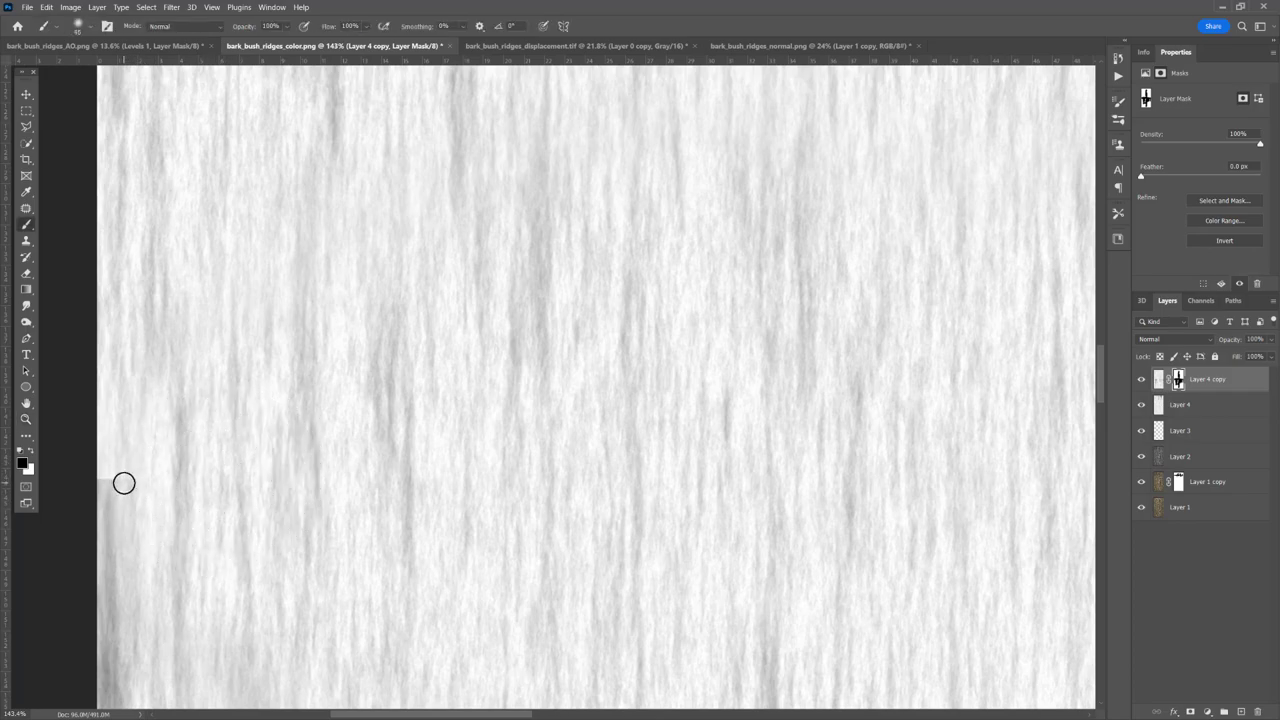
pyautogui.moveTo(122, 477)
pyautogui.mouseDown()
pyautogui.moveTo(106, 480)
pyautogui.moveTo(134, 492)
pyautogui.mouseUp()
pyautogui.hotkey('ctrl', 'z')
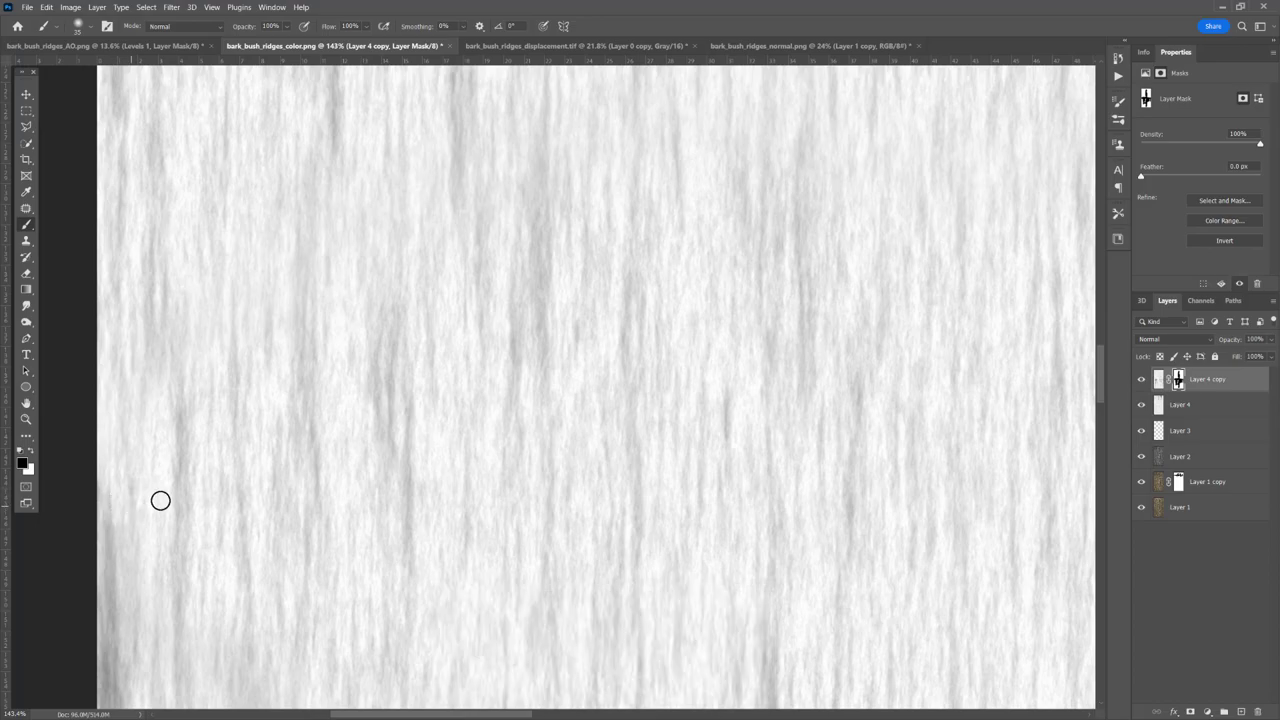
# Place a vertical guide at the horizontal center of the fibers texture, along the masked seam.
pyautogui.moveTo(654, 491); pyautogui.dragTo(302, 422)
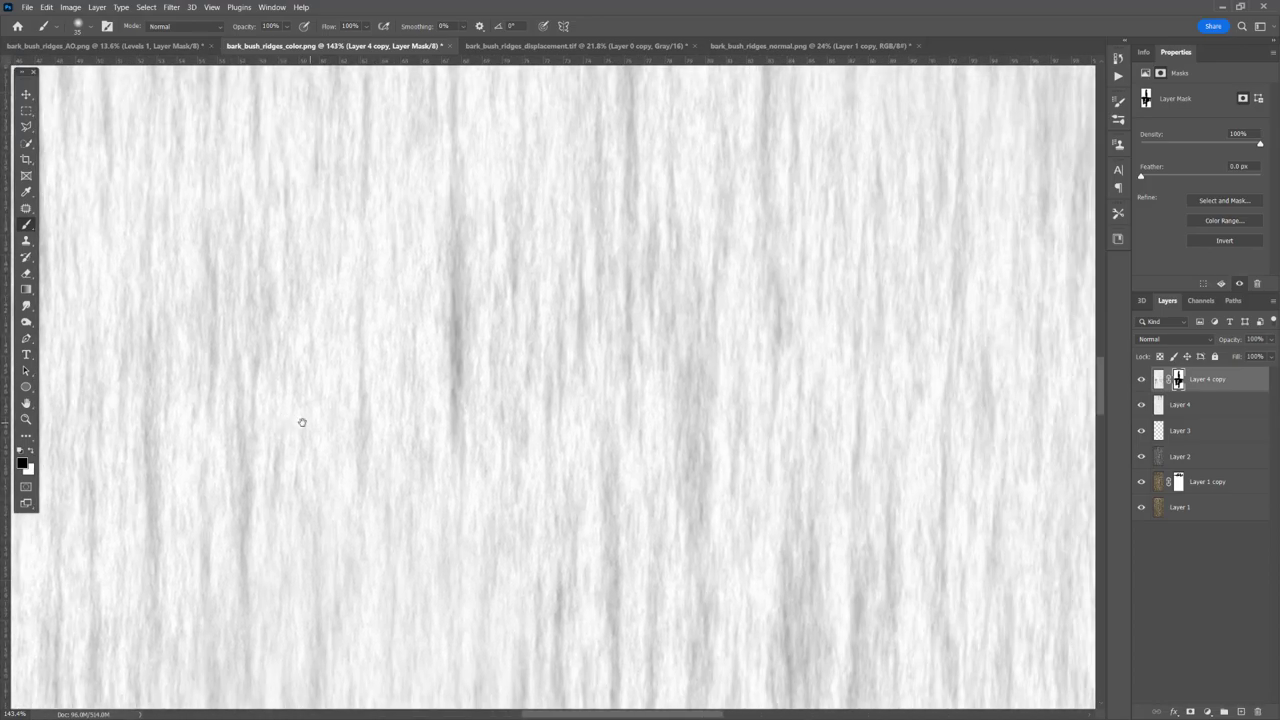
pyautogui.moveTo(640, 437); pyautogui.dragTo(311, 409)
pyautogui.moveTo(820, 420); pyautogui.dragTo(670, 429)
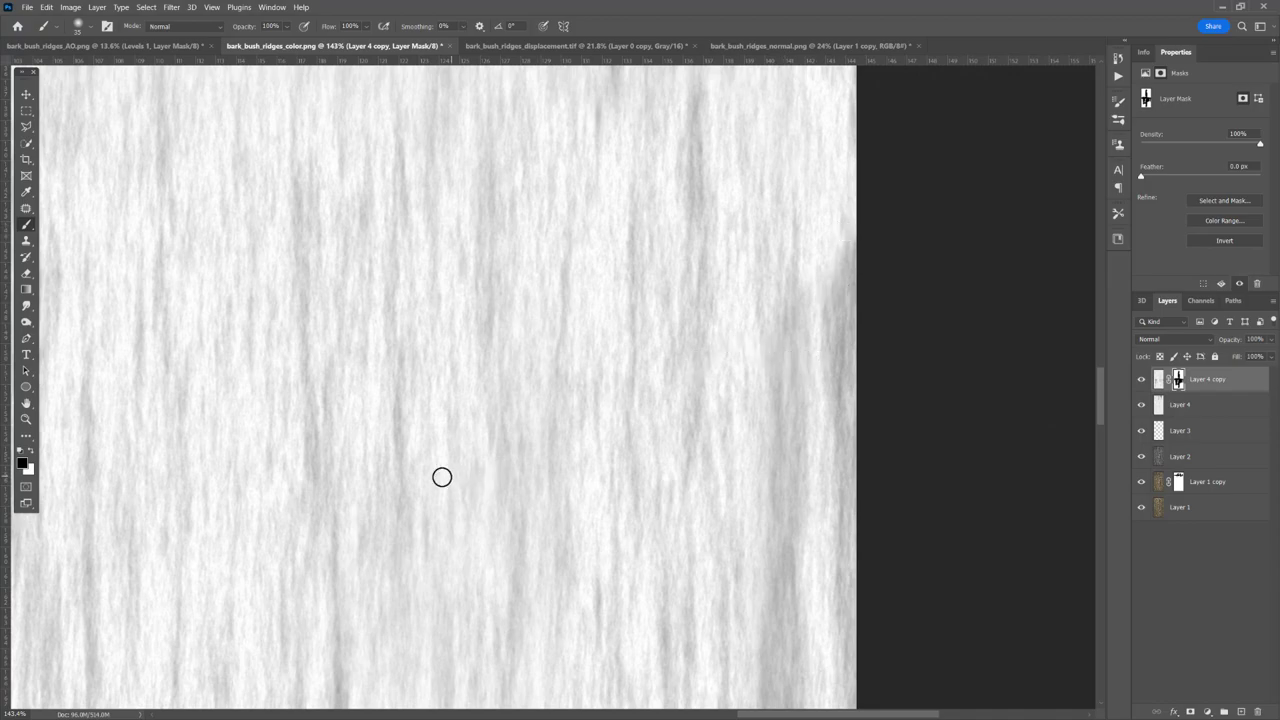
pyautogui.press('z')
pyautogui.moveTo(425, 450); pyautogui.dragTo(320, 405)
pyautogui.moveTo(475, 479); pyautogui.dragTo(460, 603)
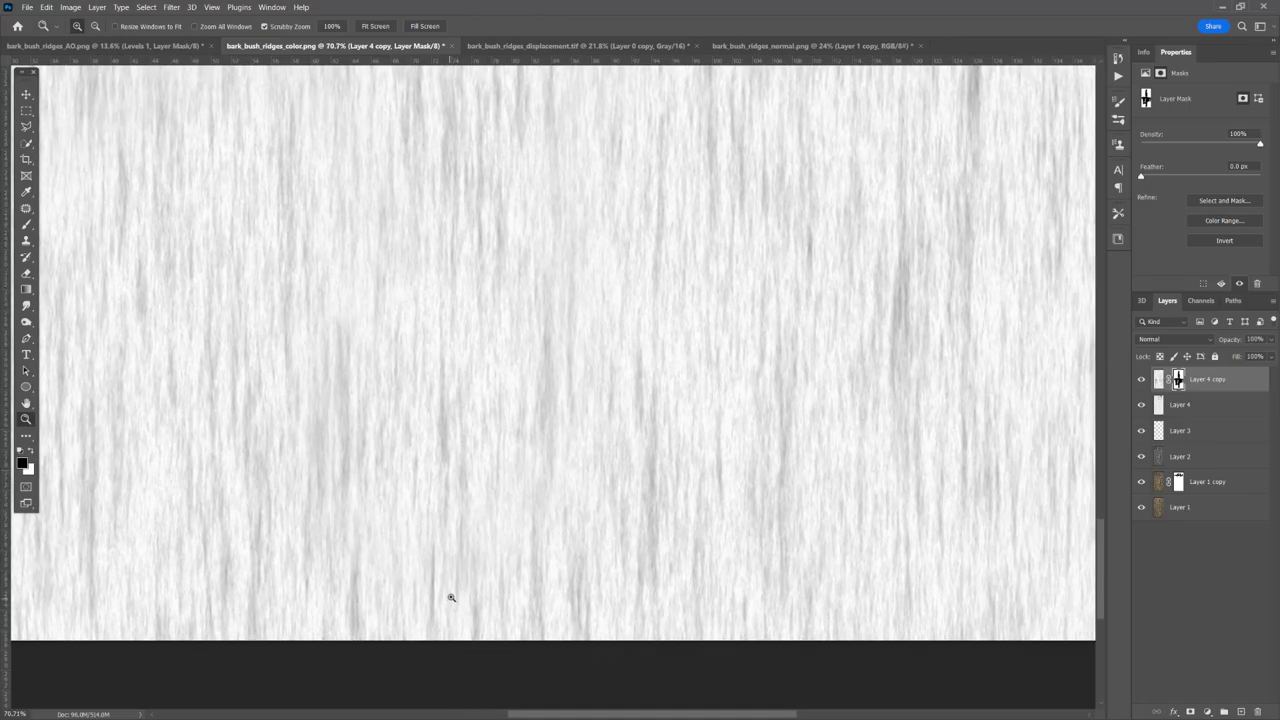
pyautogui.press('b')
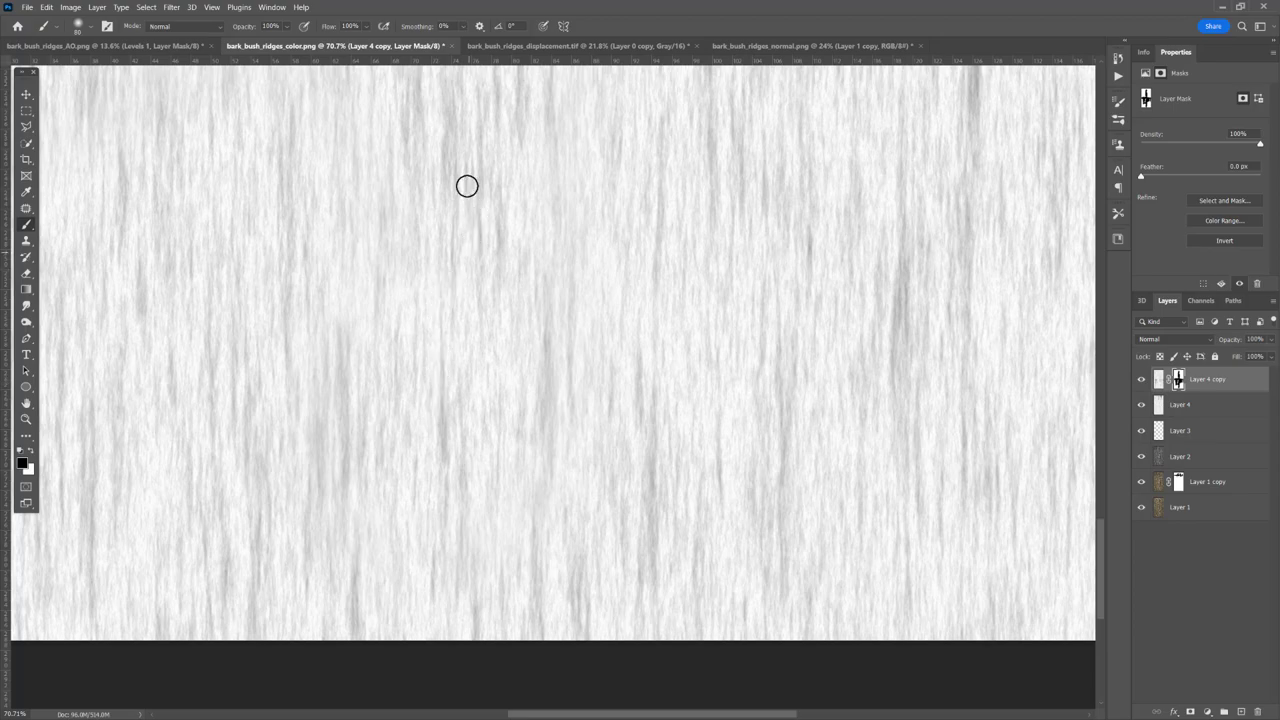
pyautogui.moveTo(369, 233); pyautogui.dragTo(449, 253)
pyautogui.moveTo(2, 266)
pyautogui.mouseDown()
pyautogui.moveTo(531, 343)
pyautogui.moveTo(514, 345)
pyautogui.mouseUp()
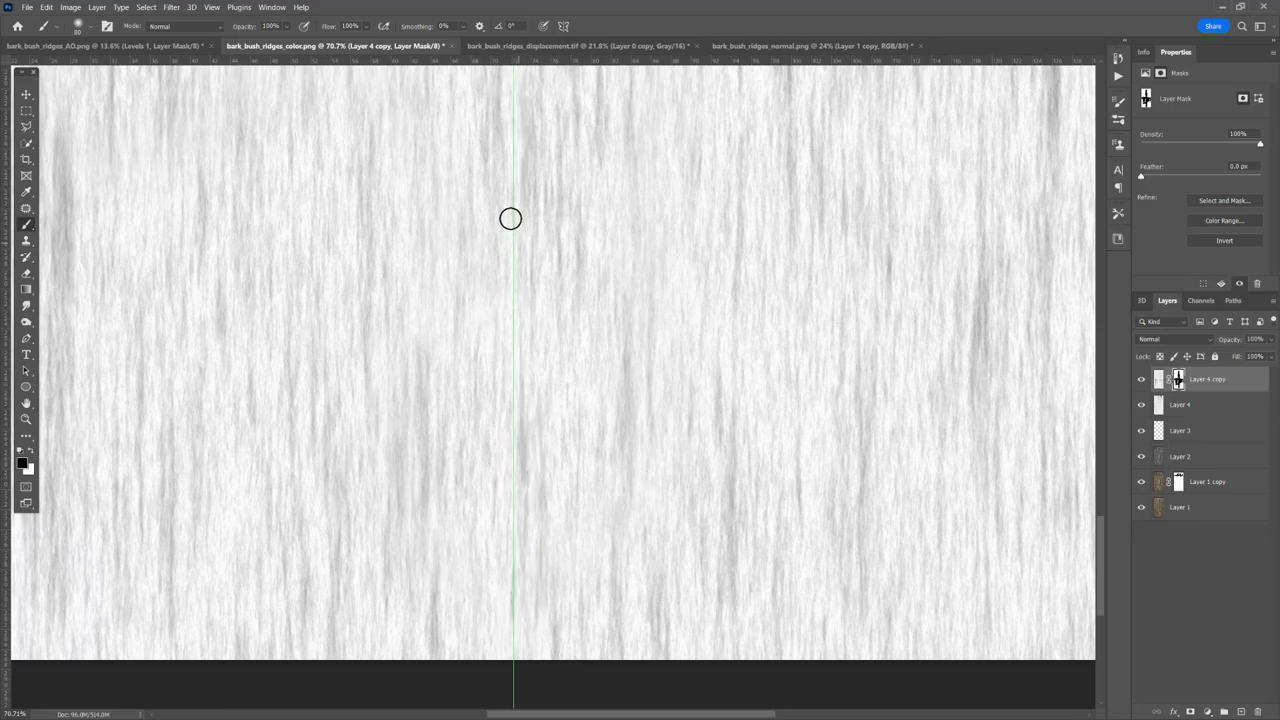
# Examine the masked center seam along the guide up to the top edge, and remove the guide.
pyautogui.moveTo(508, 111); pyautogui.dragTo(497, 398)
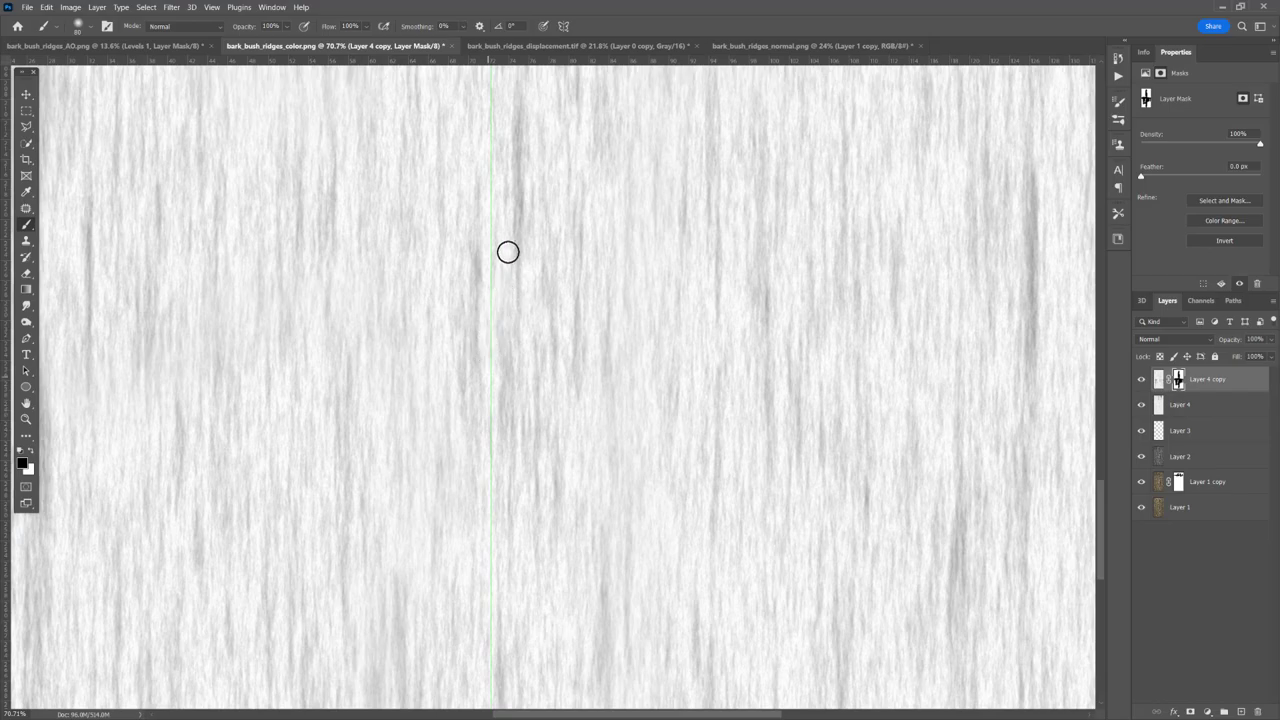
pyautogui.moveTo(483, 283)
pyautogui.mouseDown()
pyautogui.moveTo(500, 431)
pyautogui.moveTo(506, 400)
pyautogui.mouseUp()
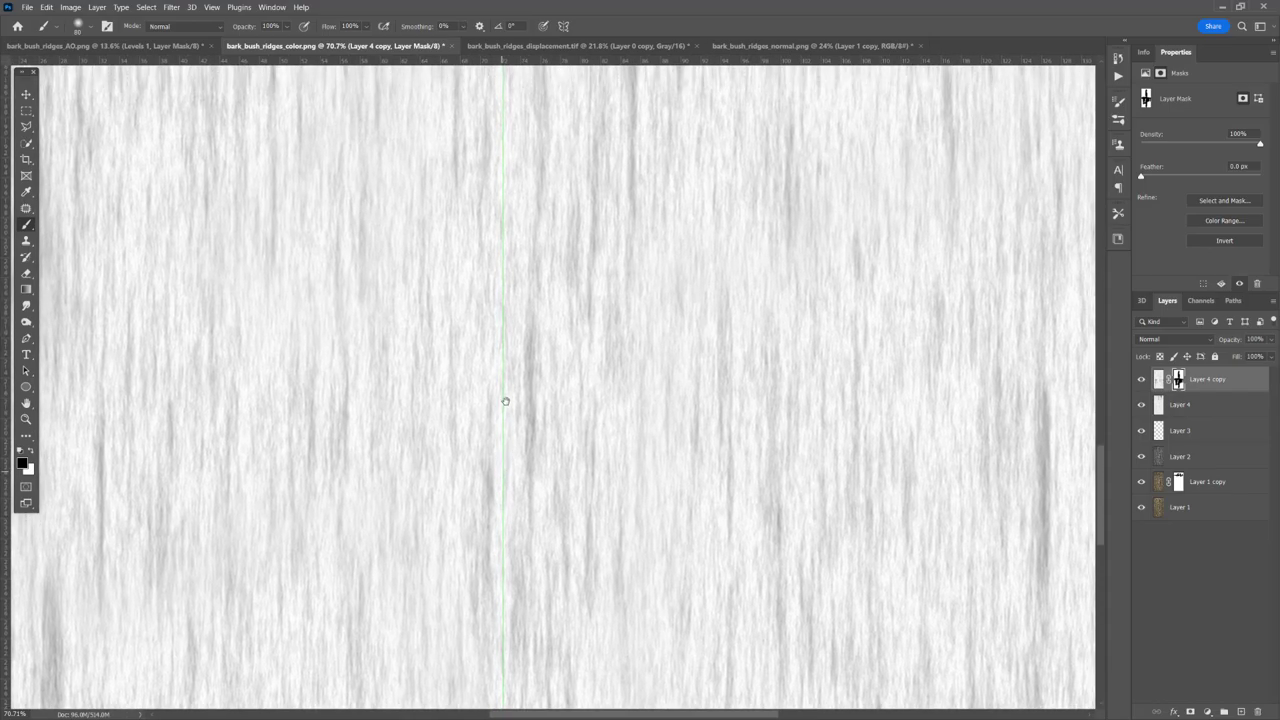
pyautogui.moveTo(509, 166); pyautogui.dragTo(506, 483)
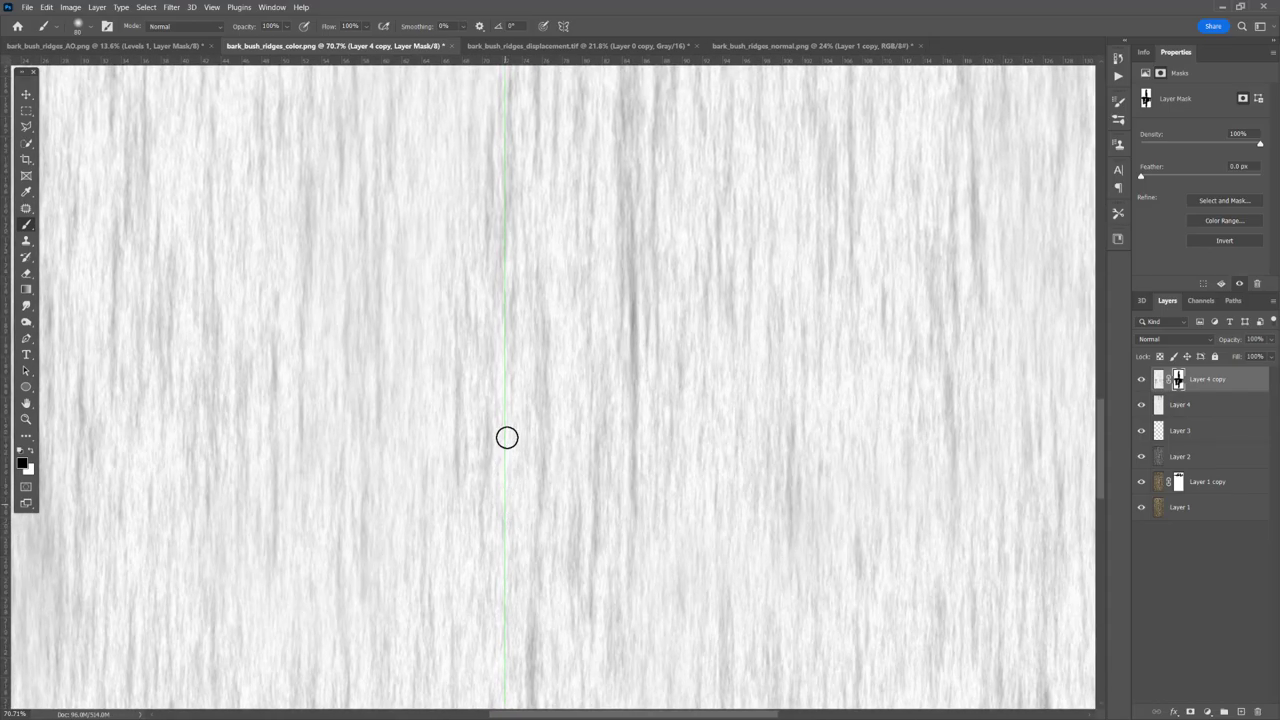
pyautogui.moveTo(498, 175); pyautogui.dragTo(494, 480)
pyautogui.moveTo(519, 227); pyautogui.dragTo(531, 451)
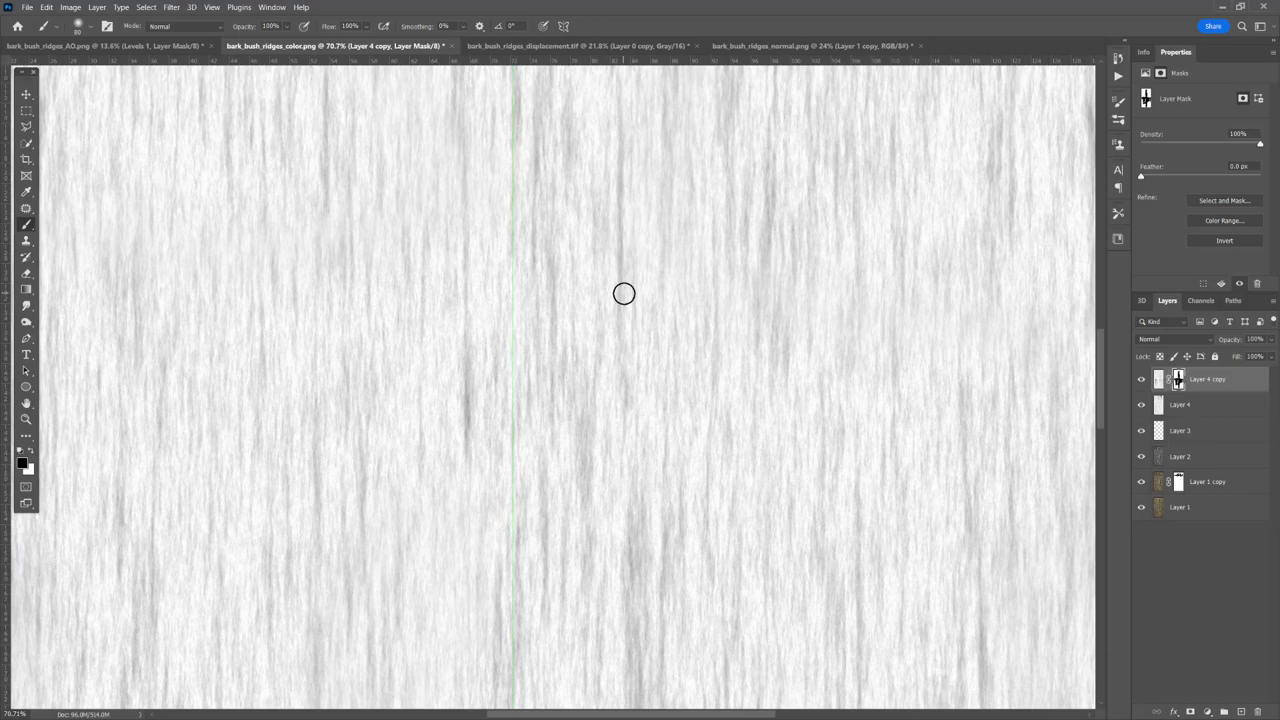
pyautogui.hotkey('ctrl', '-')
pyautogui.hotkey('ctrl', '-')
pyautogui.hotkey('ctrl', '-')
pyautogui.hotkey('ctrl', '-')
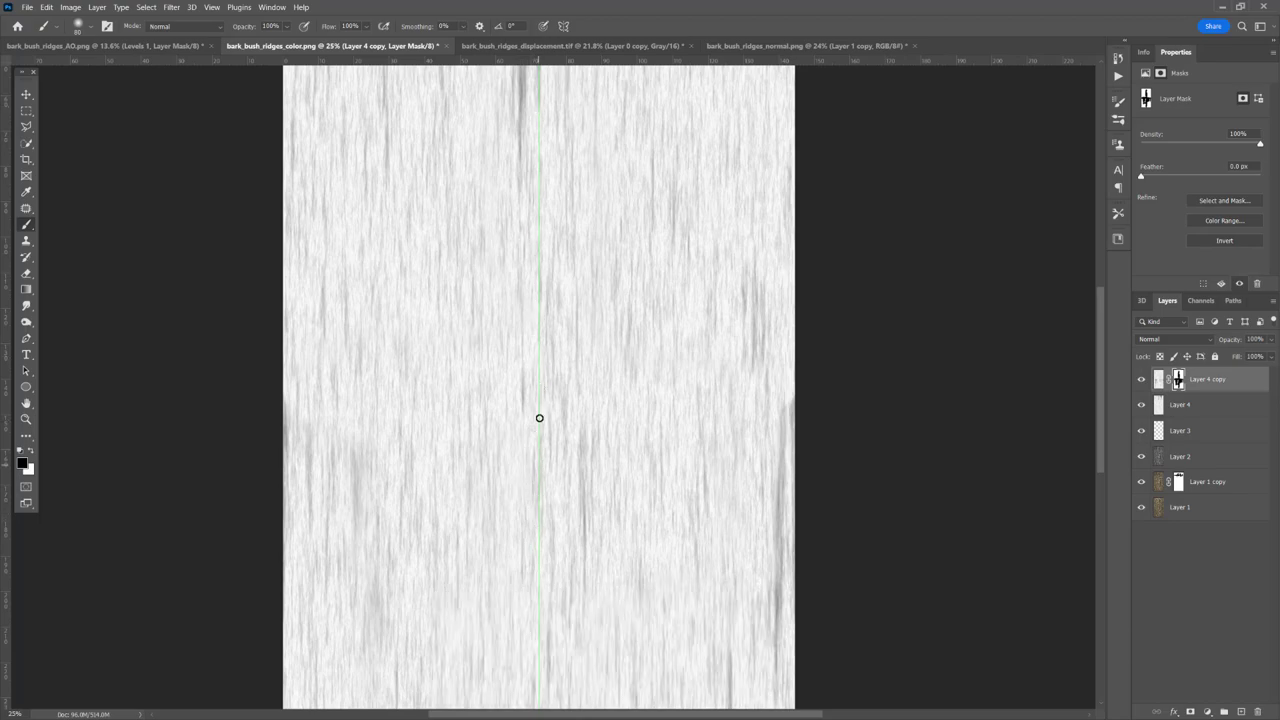
pyautogui.scroll(3, 580, 291)
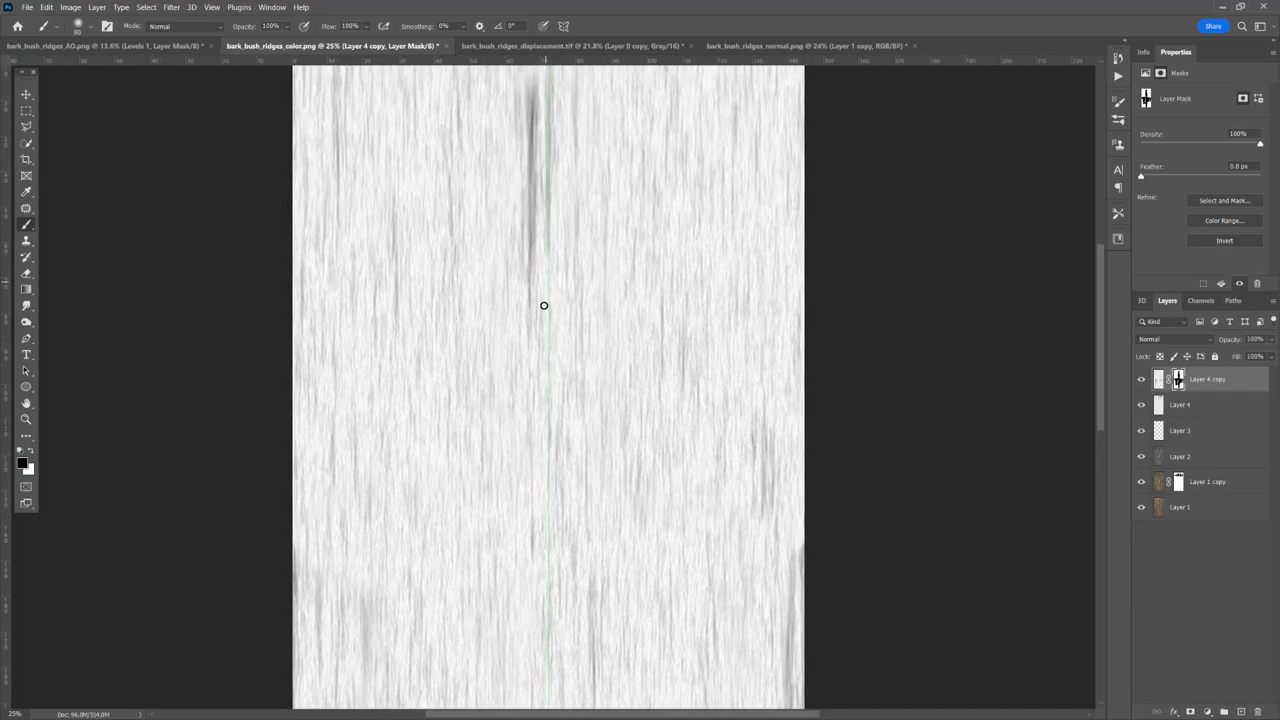
pyautogui.scroll(10, 598, 313)
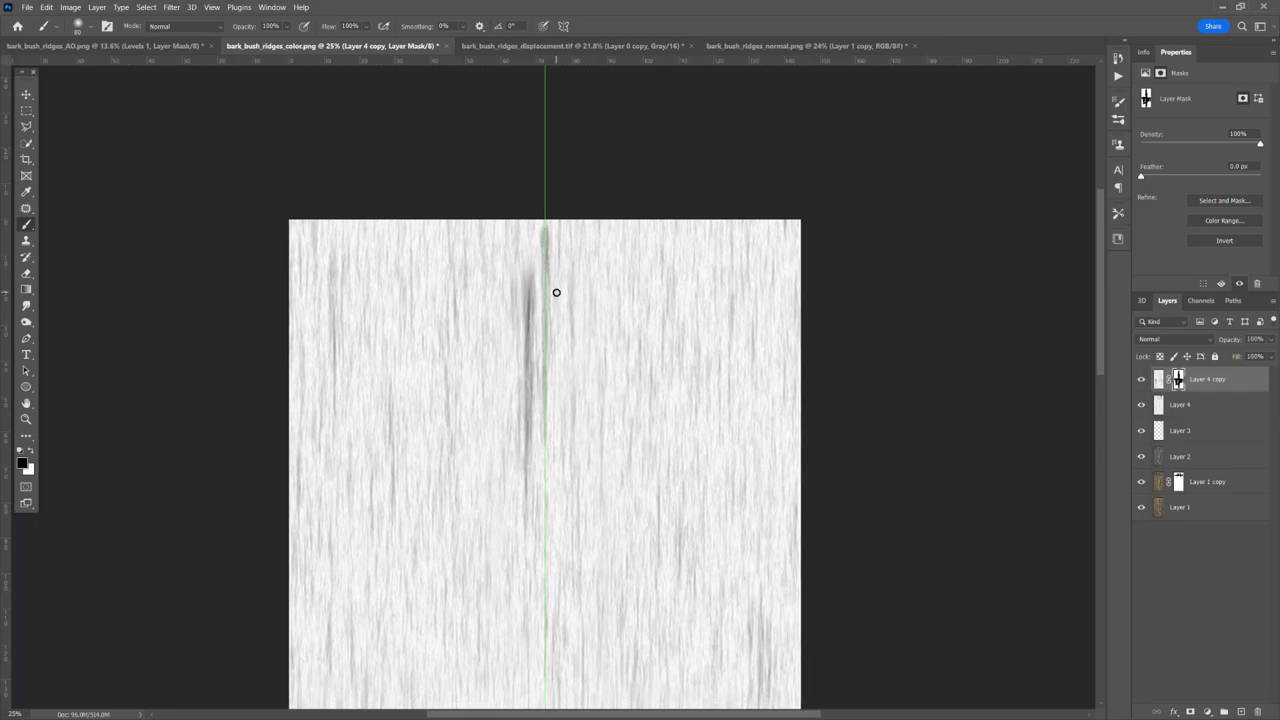
pyautogui.press('v')
pyautogui.moveTo(545, 229); pyautogui.dragTo(33, 110)
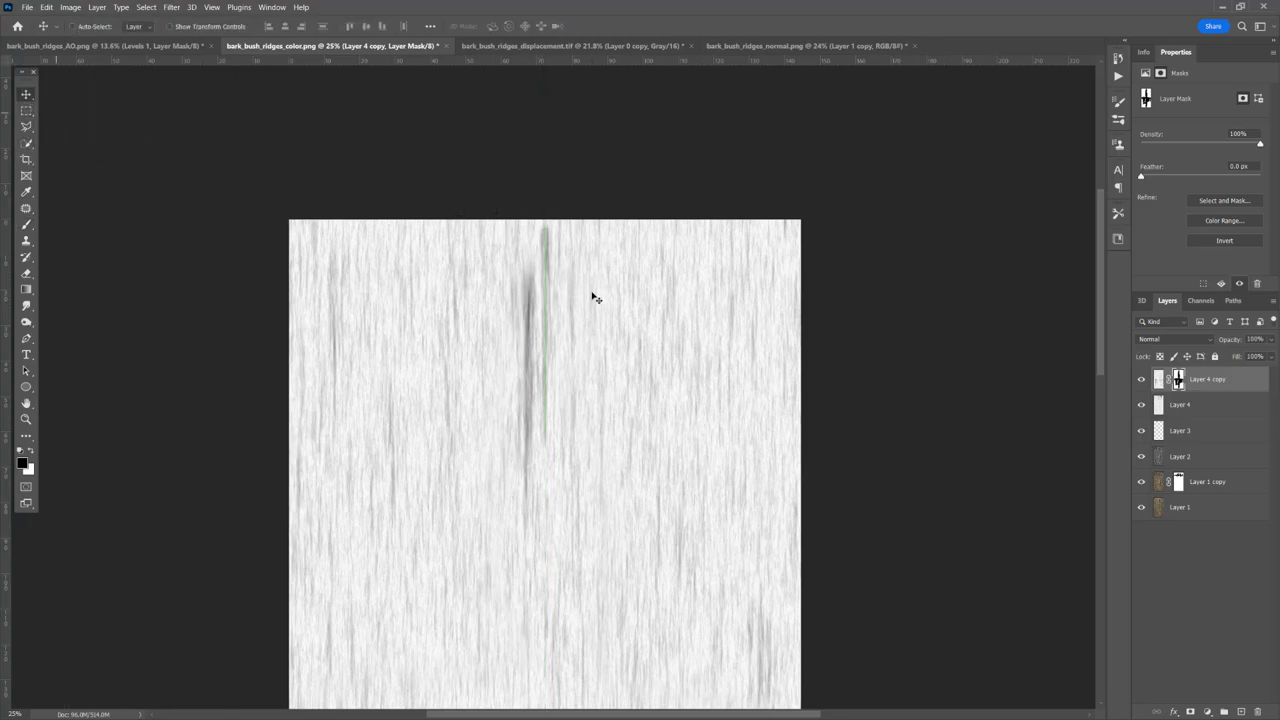
# Extend the black mask paint up to the texture's top edge at the horizontal center.
pyautogui.press('z')
pyautogui.moveTo(551, 235); pyautogui.dragTo(603, 226)
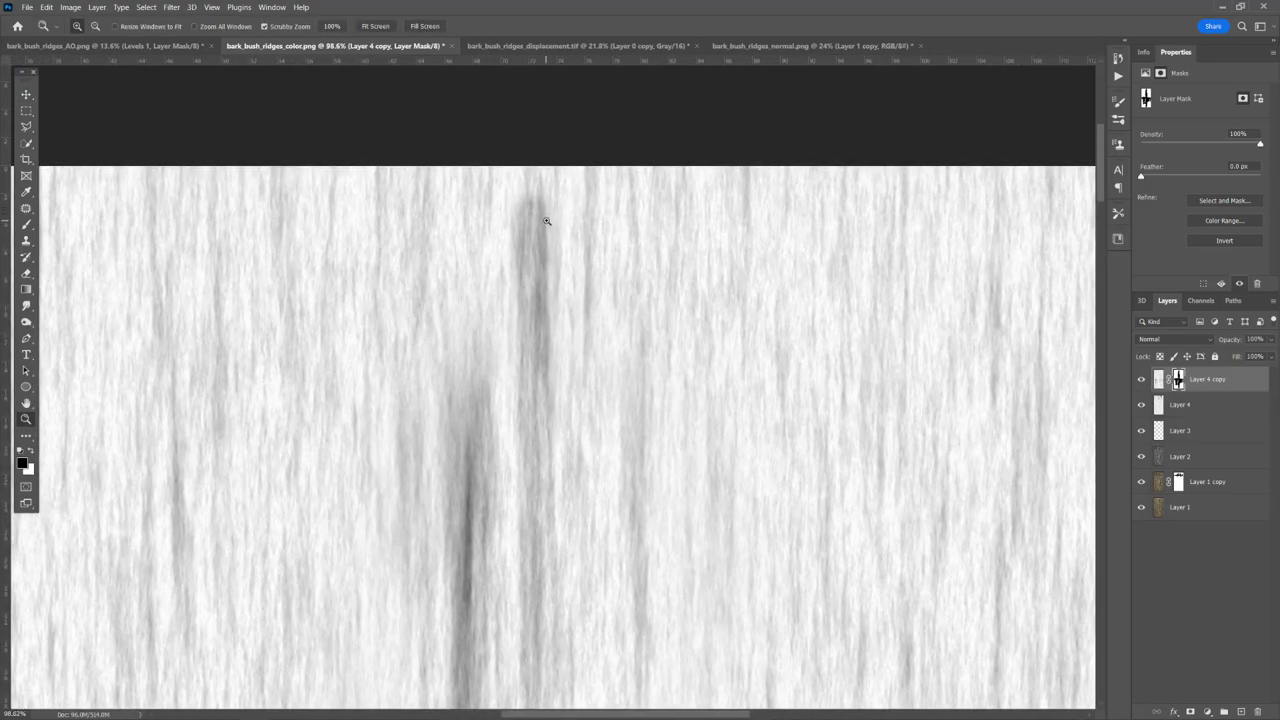
pyautogui.press('b')
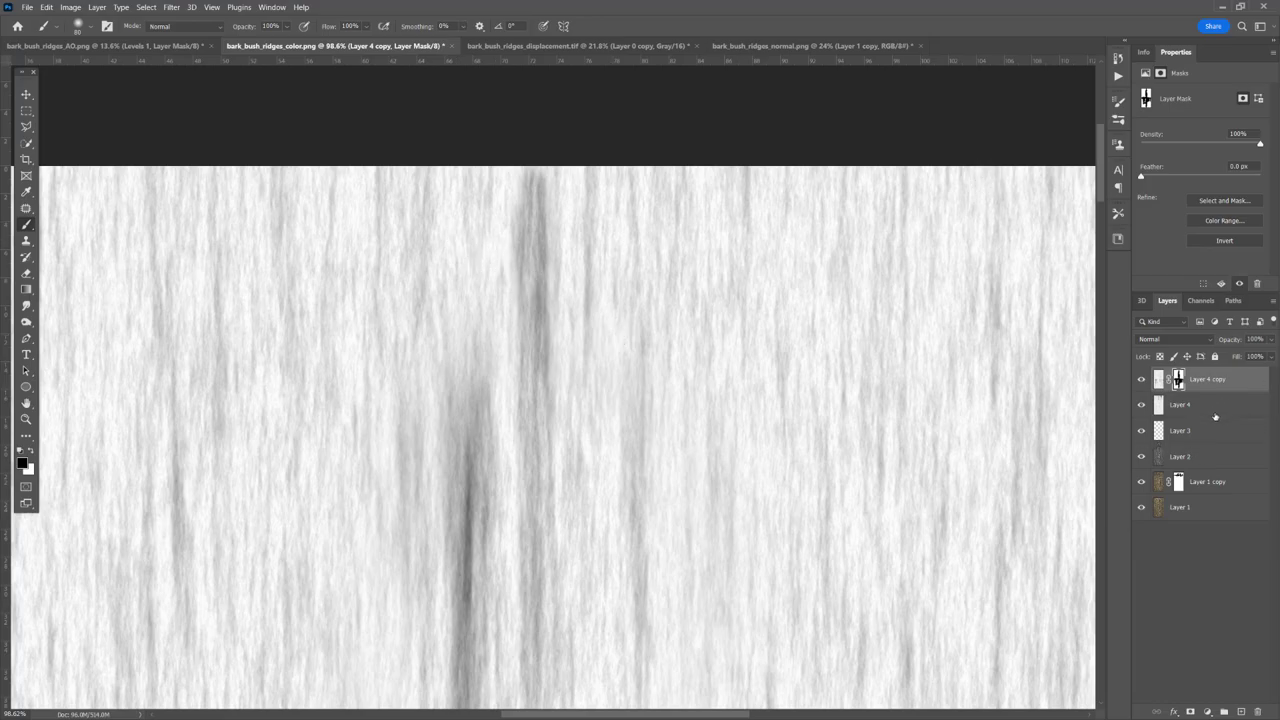
# Merge the masked fibers copy down into the original fibers layer.
pyautogui.hotkey('ctrl', 'e')
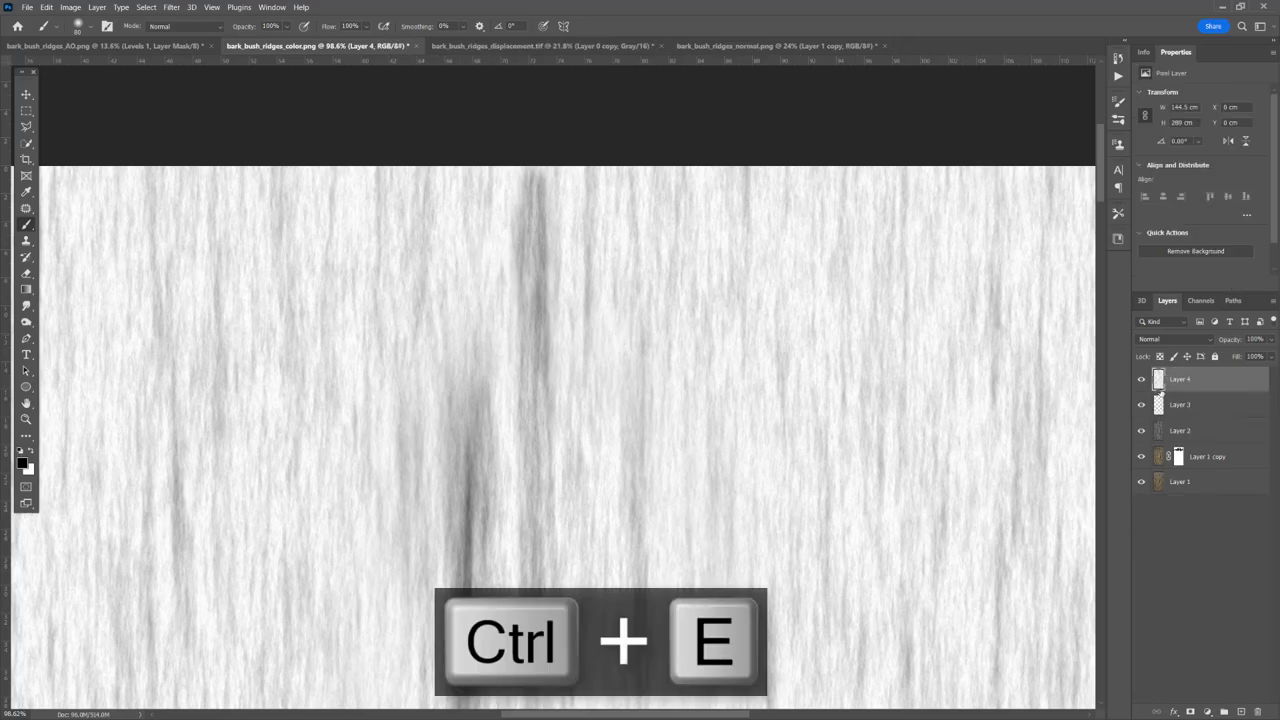
pyautogui.press('z')
pyautogui.moveTo(720, 383)
pyautogui.mouseDown()
pyautogui.moveTo(694, 357)
pyautogui.moveTo(656, 350)
pyautogui.mouseUp()
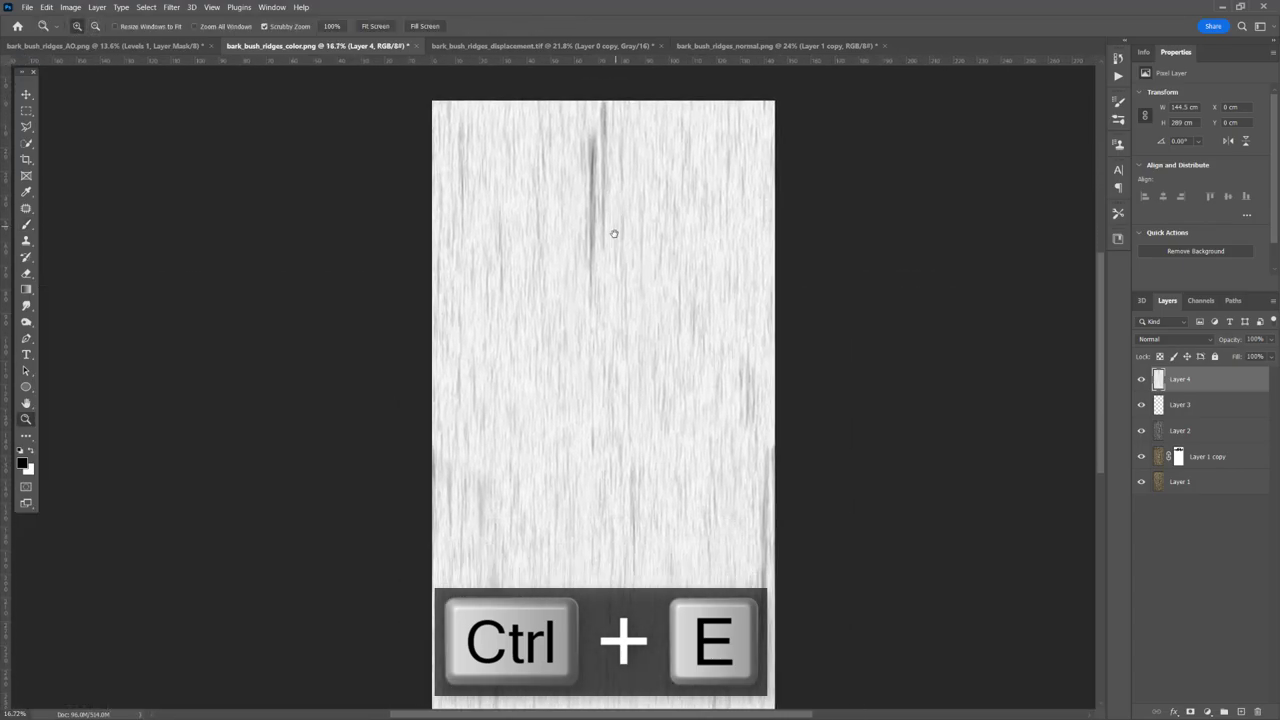
# Move the empty Layer 3 above the fibers layer and fill it with rendered clouds.
pyautogui.moveTo(1221, 400); pyautogui.dragTo(1187, 392)
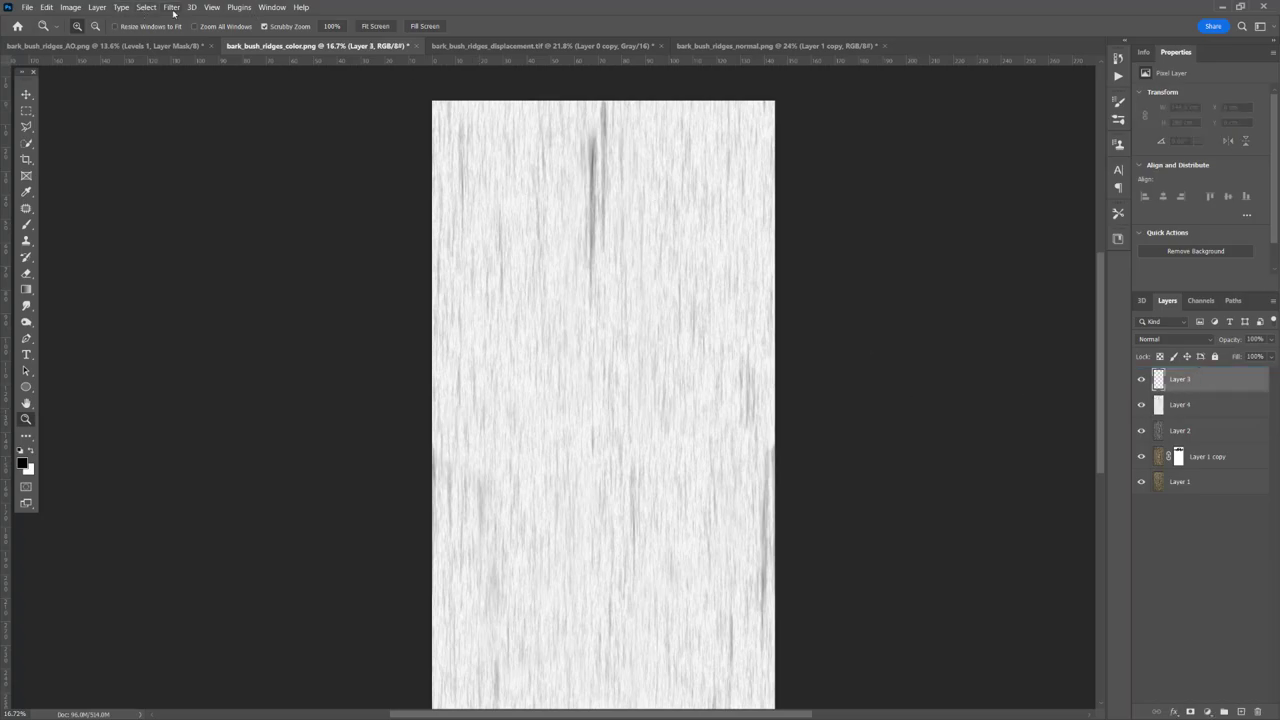
pyautogui.click(172, 8)
pyautogui.moveTo(197, 215)
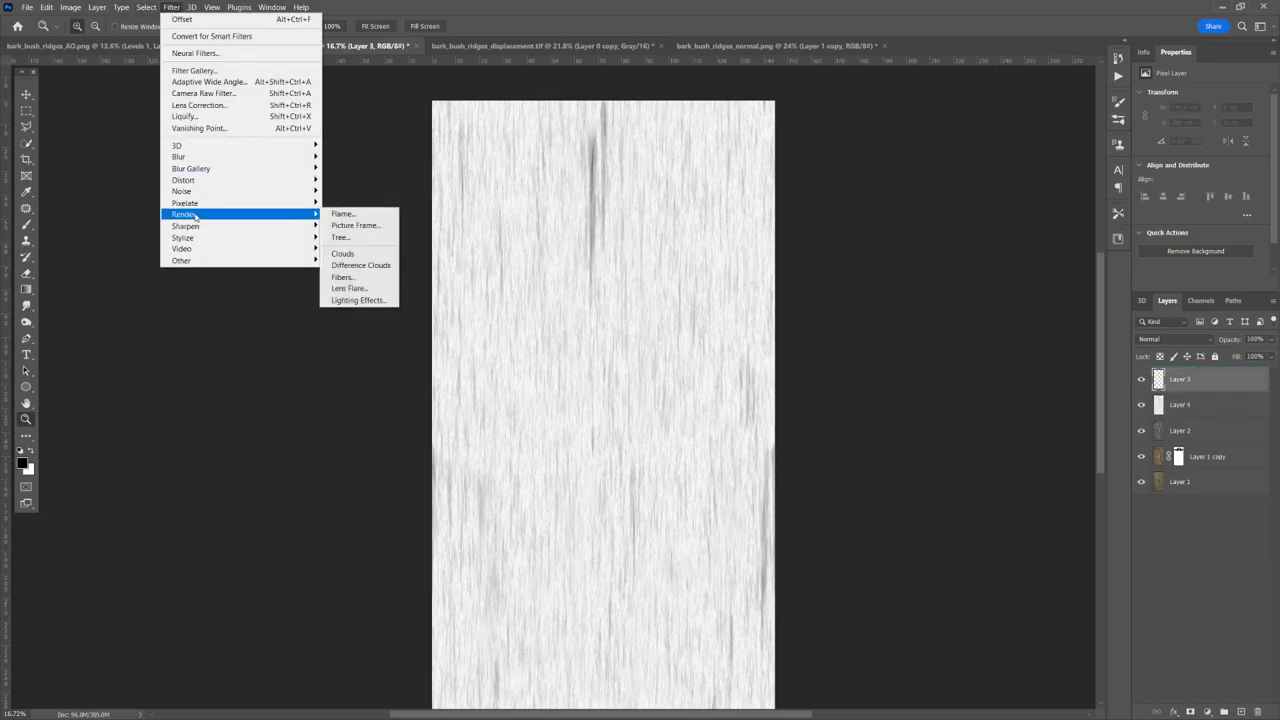
pyautogui.click(343, 254)
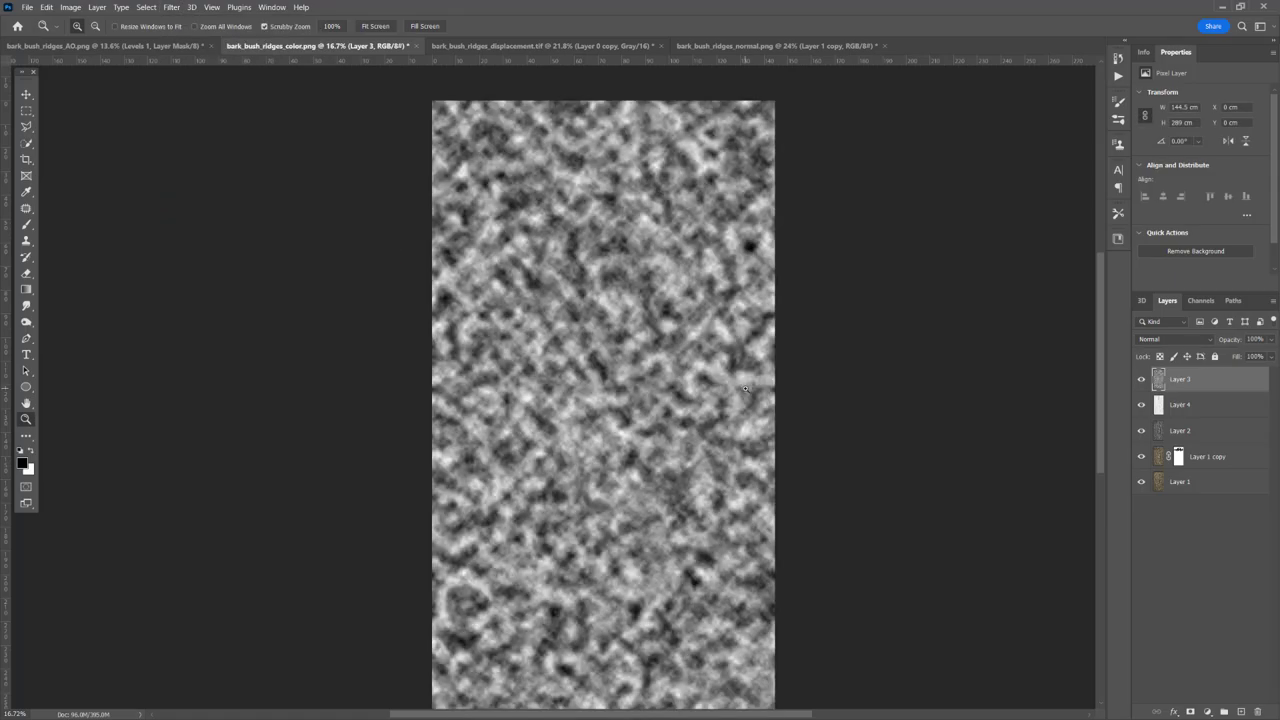
# Hide the clouds layer and set the fibers layer's blend mode to Soft Light.
pyautogui.click(1142, 380)
pyautogui.click(1213, 405)
pyautogui.click(1158, 340)
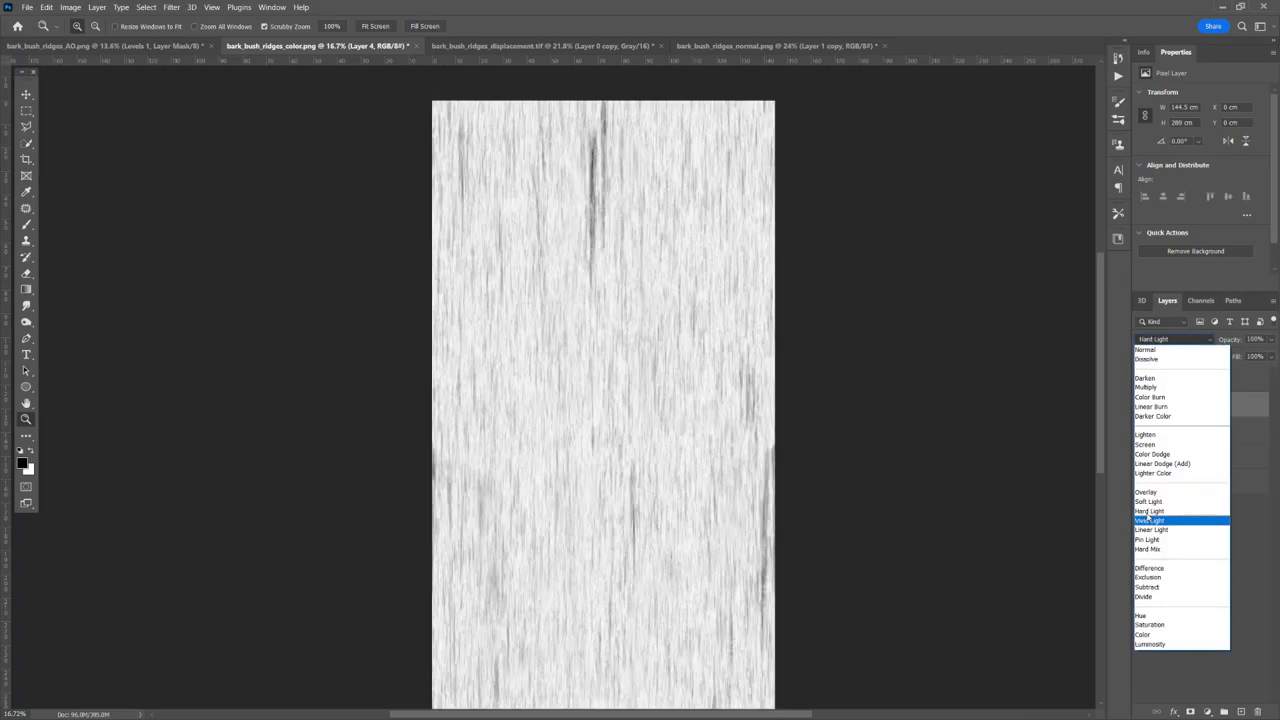
pyautogui.click(1152, 501)
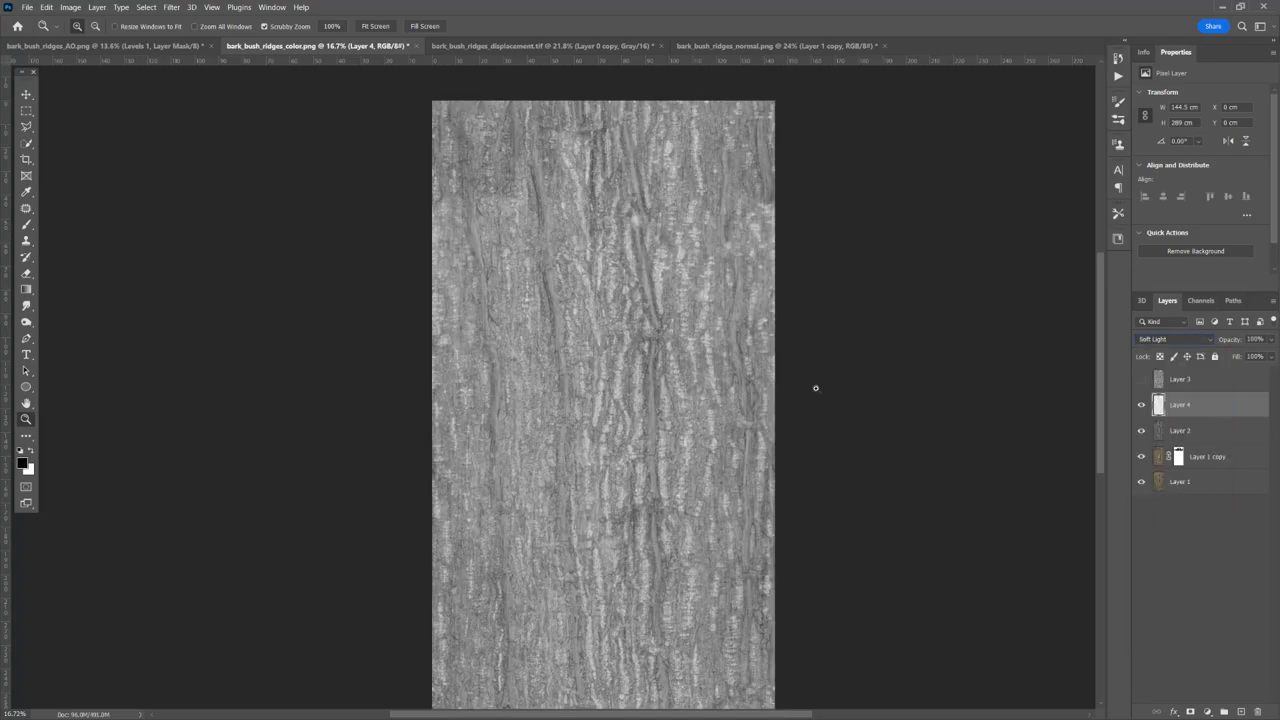
pyautogui.moveTo(642, 355); pyautogui.dragTo(940, 393)
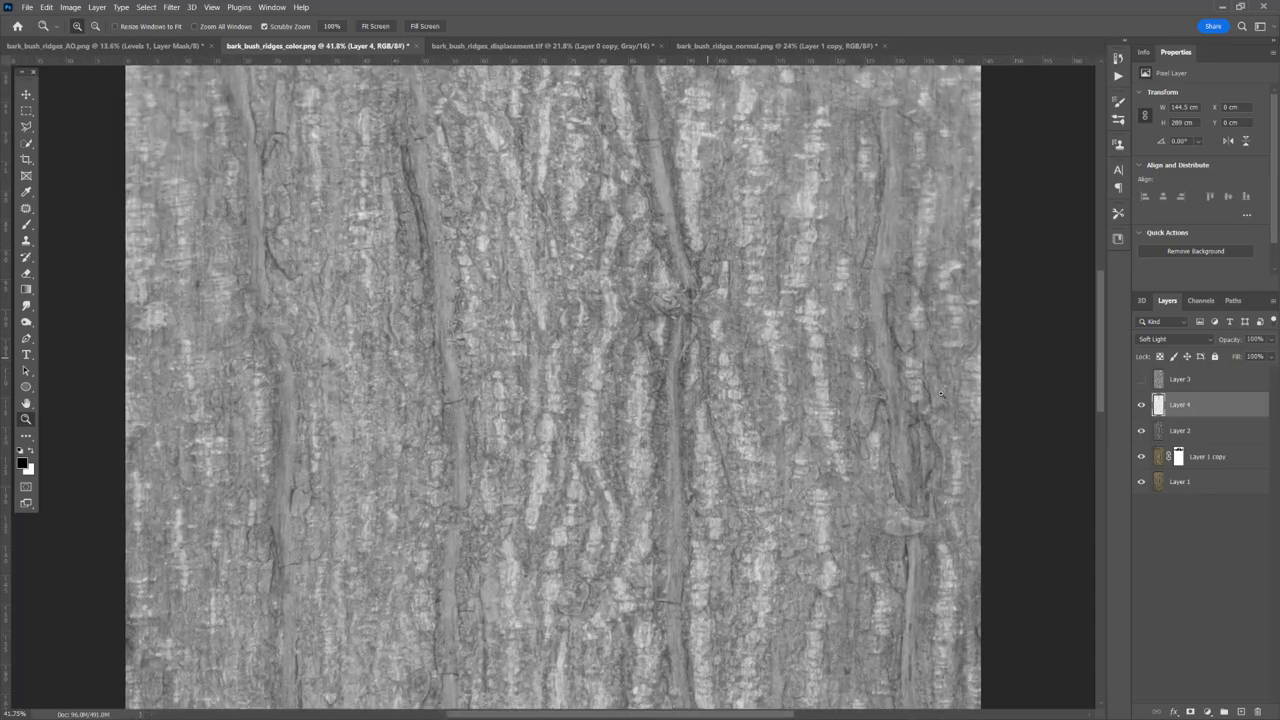
# Compare the bark texture with and without the Soft Light fibers layer.
pyautogui.click(1141, 405)
pyautogui.click(1141, 405)
pyautogui.click(1141, 405)
pyautogui.click(1141, 405)
pyautogui.click(1141, 405)
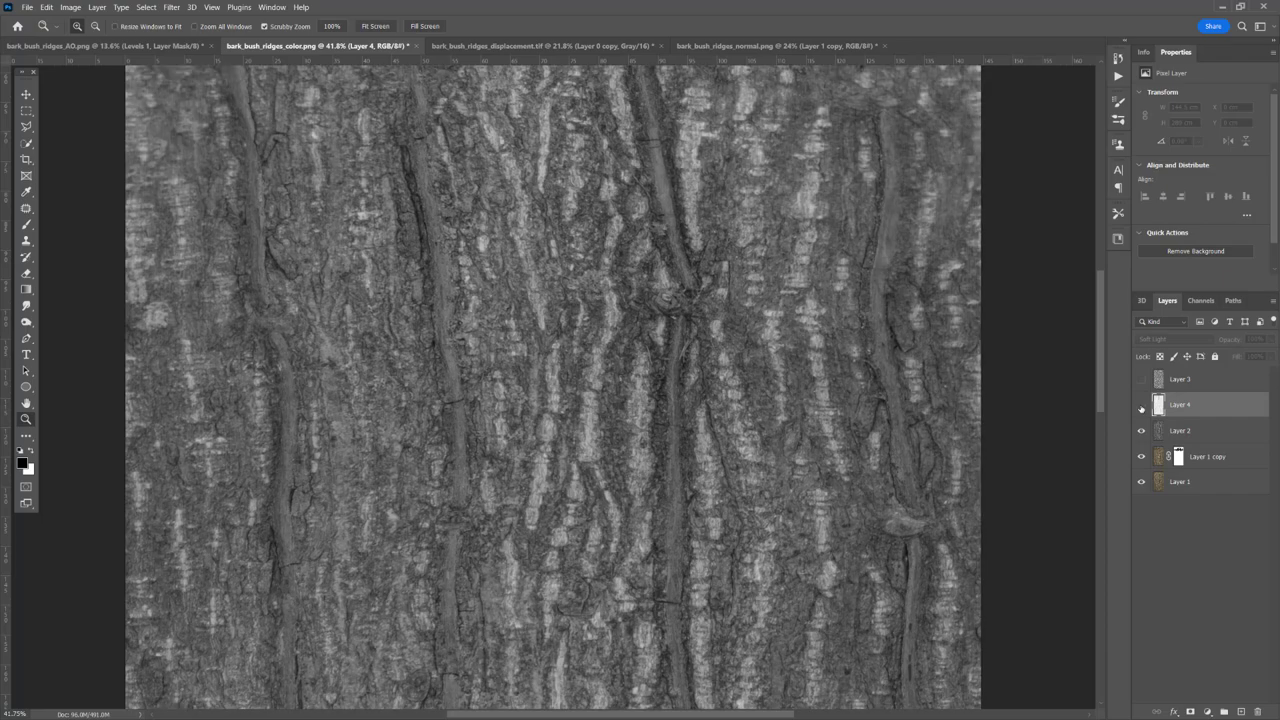
pyautogui.click(1141, 405)
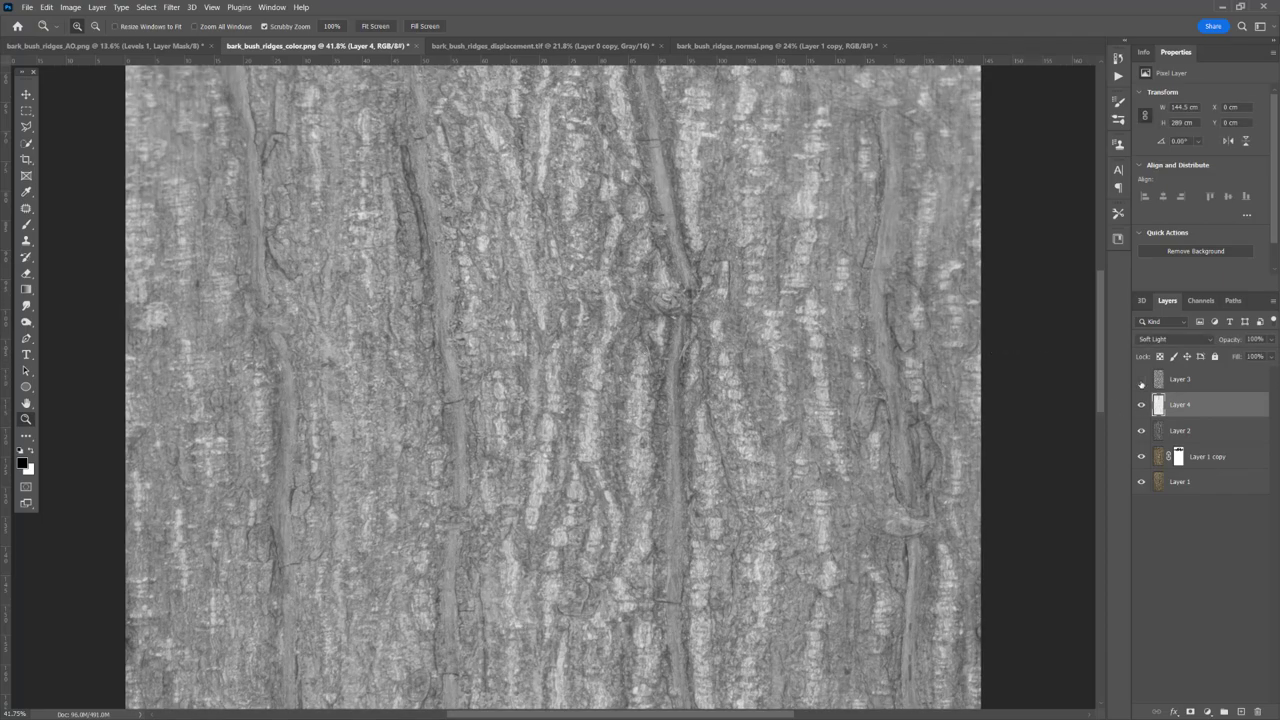
# Show the clouds layer again and blend it over the bark in Overlay mode at 14% opacity.
pyautogui.click(1141, 380)
pyautogui.click(1222, 384)
pyautogui.click(1161, 345)
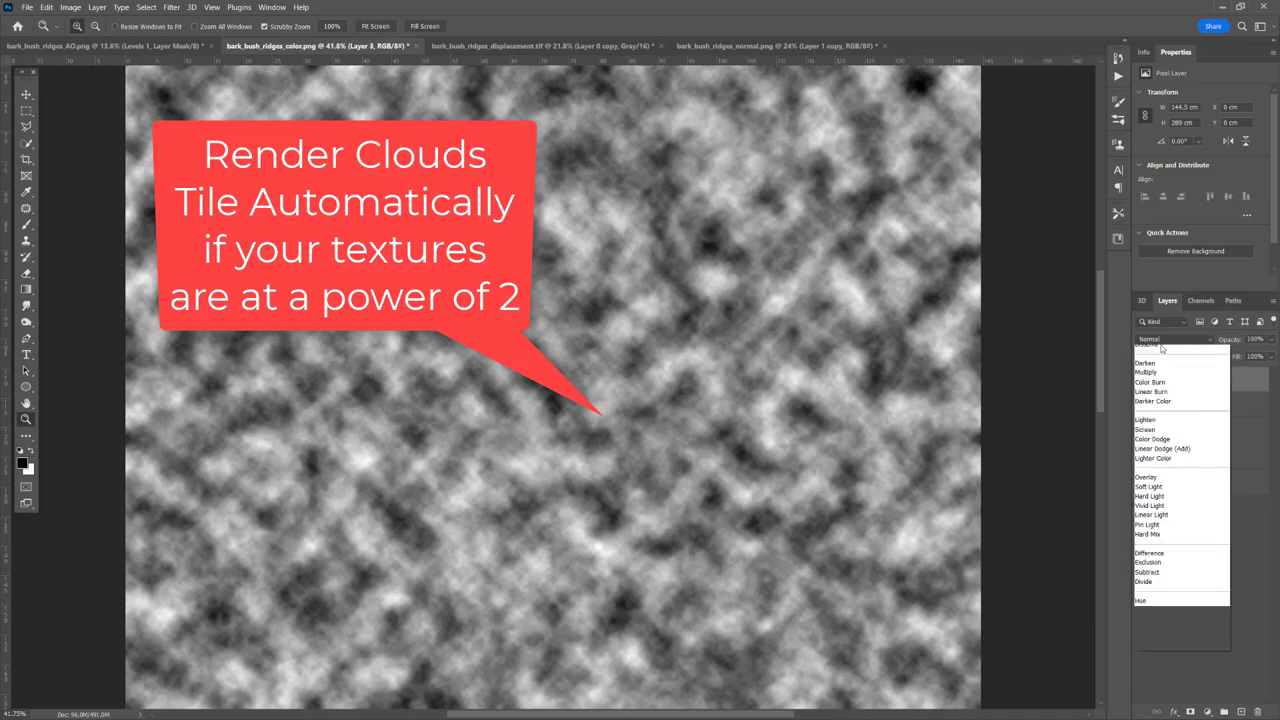
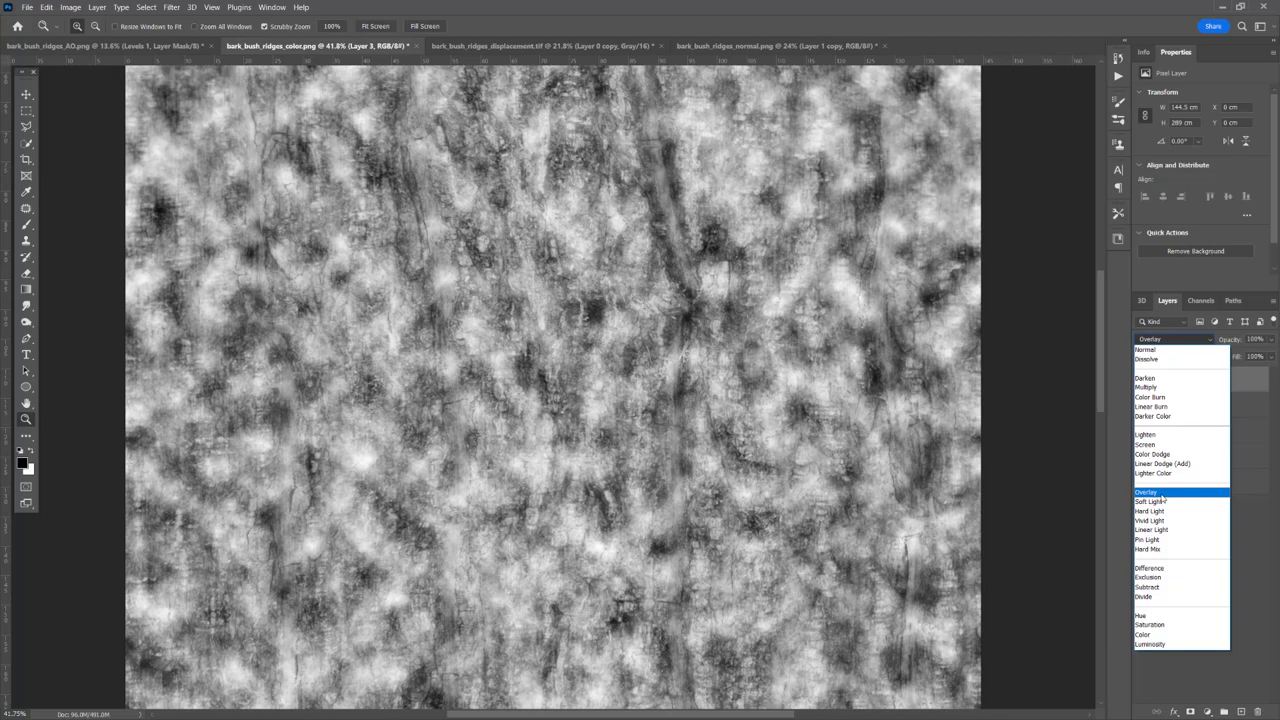
pyautogui.click(1162, 496)
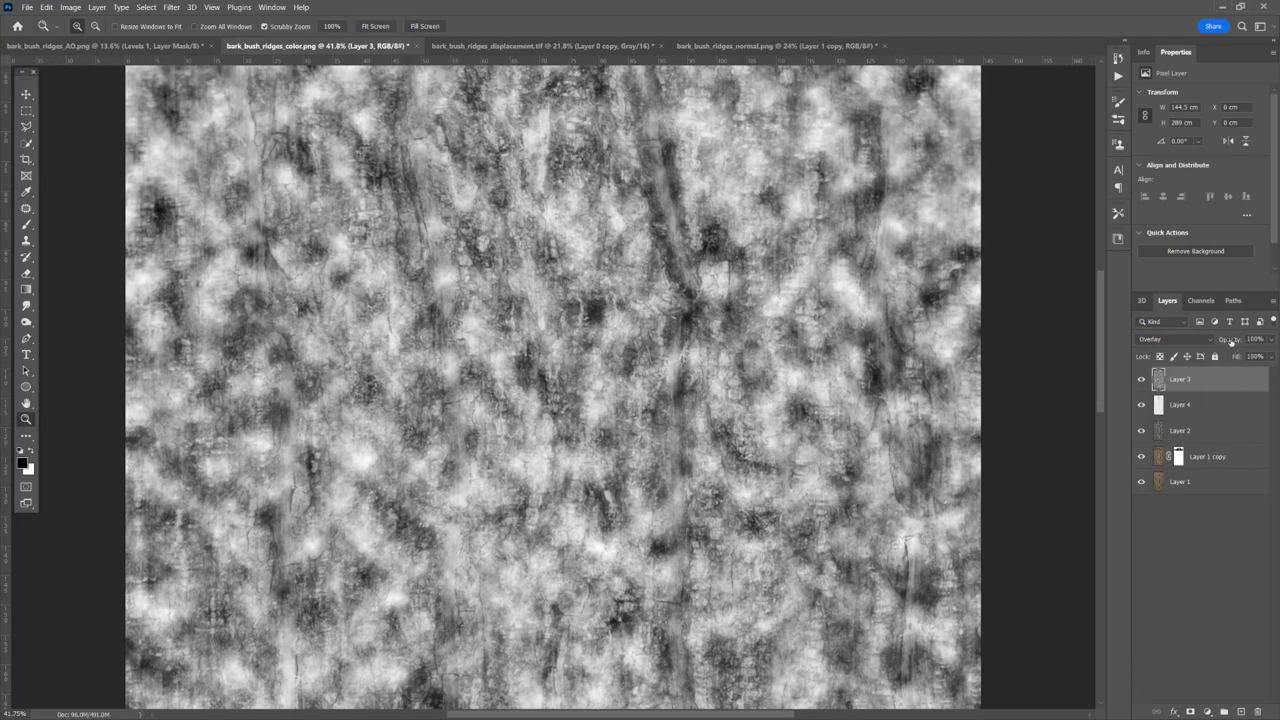
pyautogui.moveTo(1231, 341); pyautogui.dragTo(1191, 344)
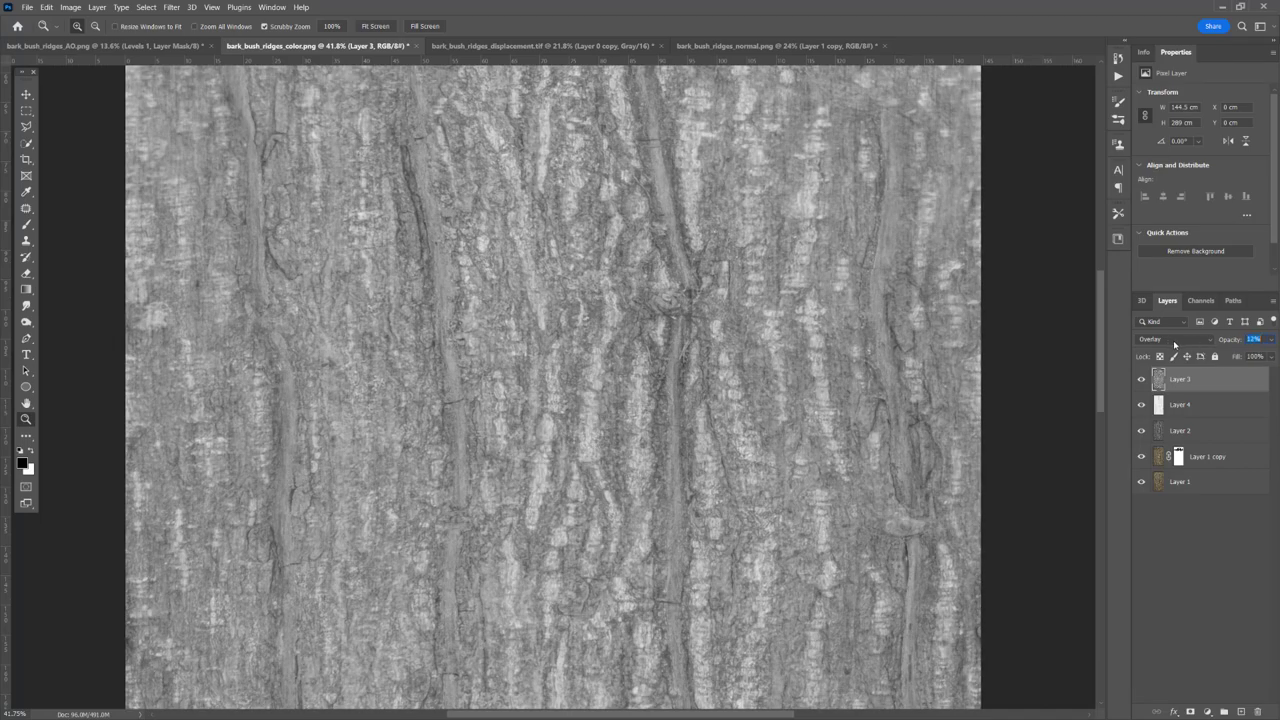
pyautogui.moveTo(1174, 340); pyautogui.dragTo(1180, 340)
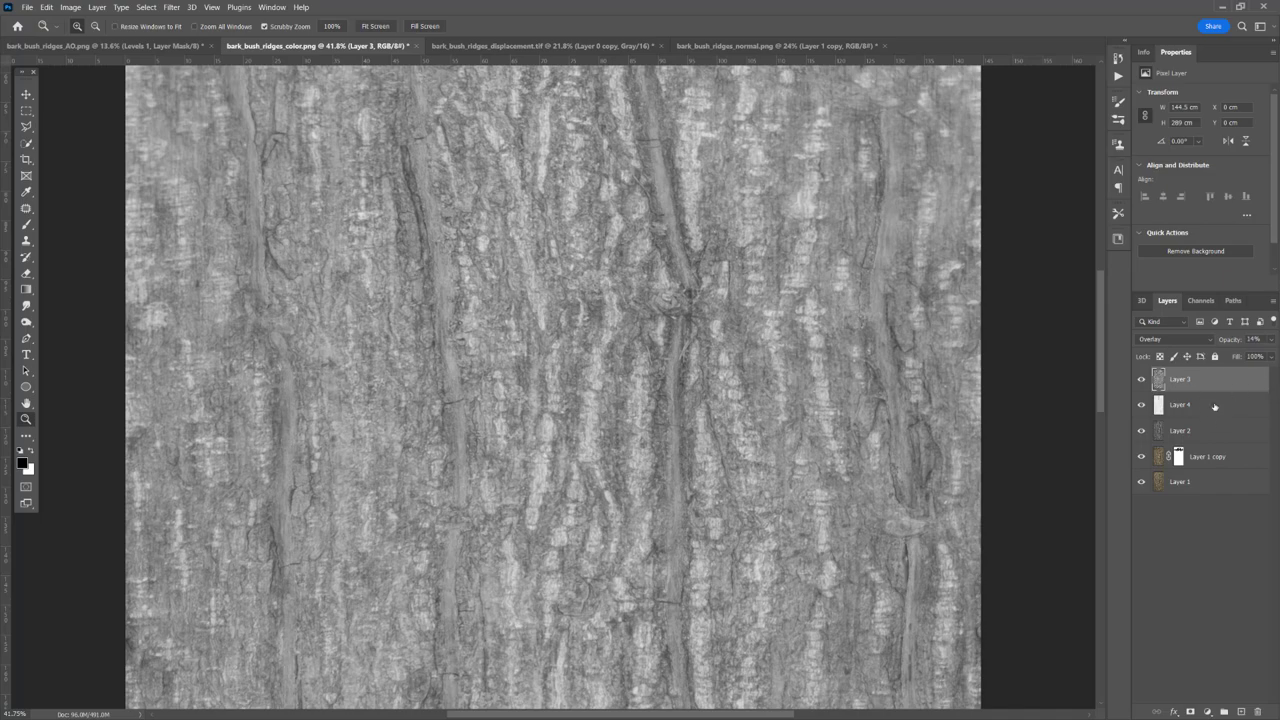
# Group the clouds, fibers and desaturated bark layers, and name the group "rough".
pyautogui.click(1202, 438)
pyautogui.keyDown('shift'); pyautogui.click(1186, 386); pyautogui.keyUp('shift')
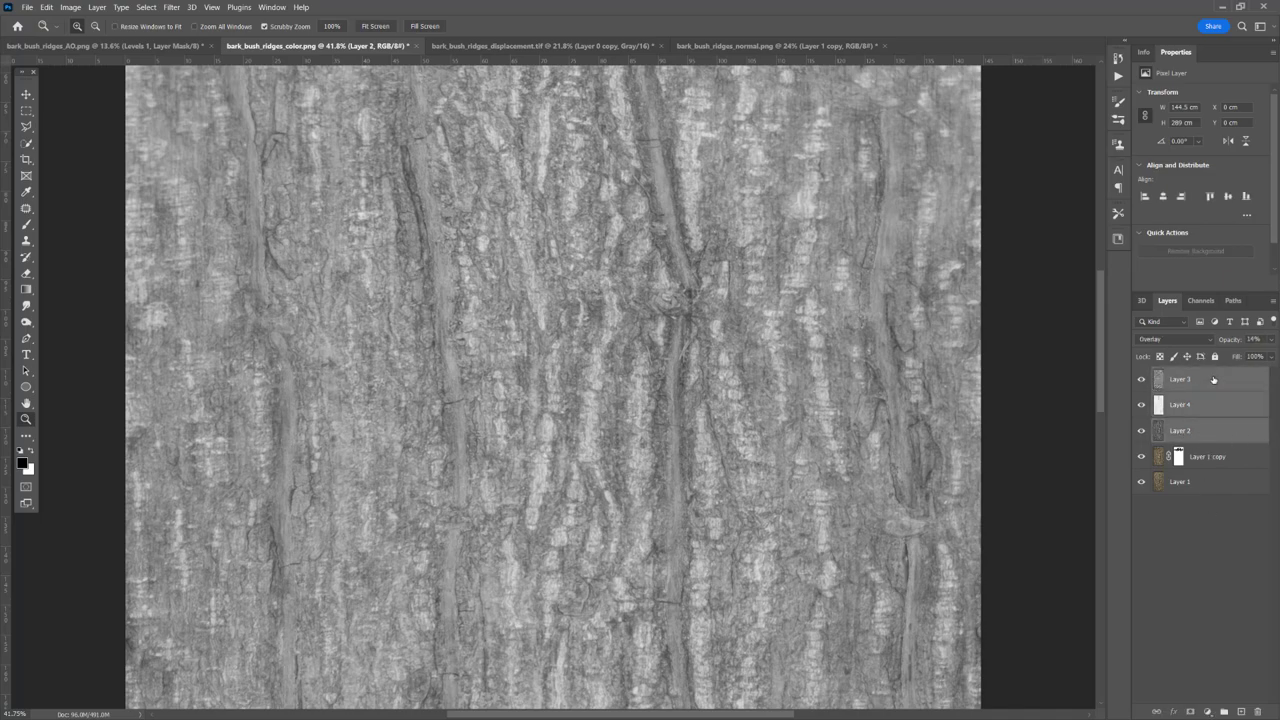
pyautogui.hotkey('ctrl', 'g')
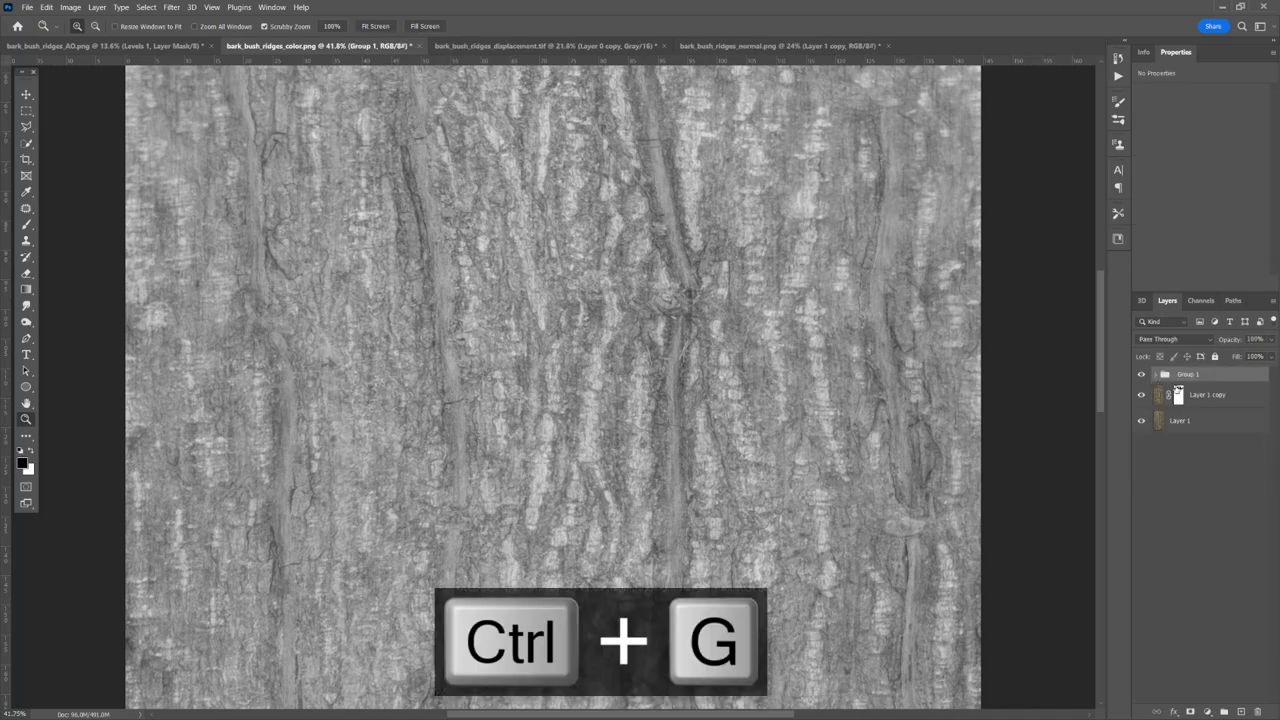
pyautogui.doubleClick(1187, 374)
pyautogui.write('fough')
pyautogui.press('Return')
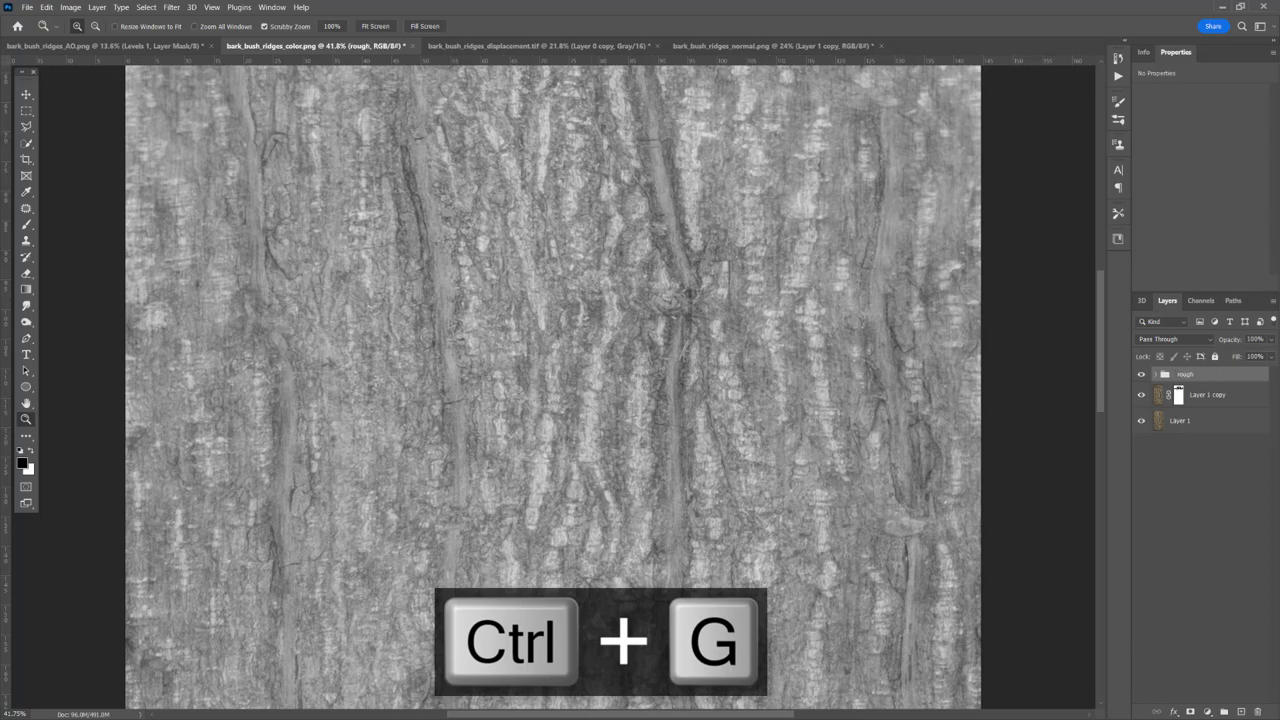
# Add a Levels adjustment at the top of the rough group, with white input 214 and black output 121.
pyautogui.click(1156, 376)
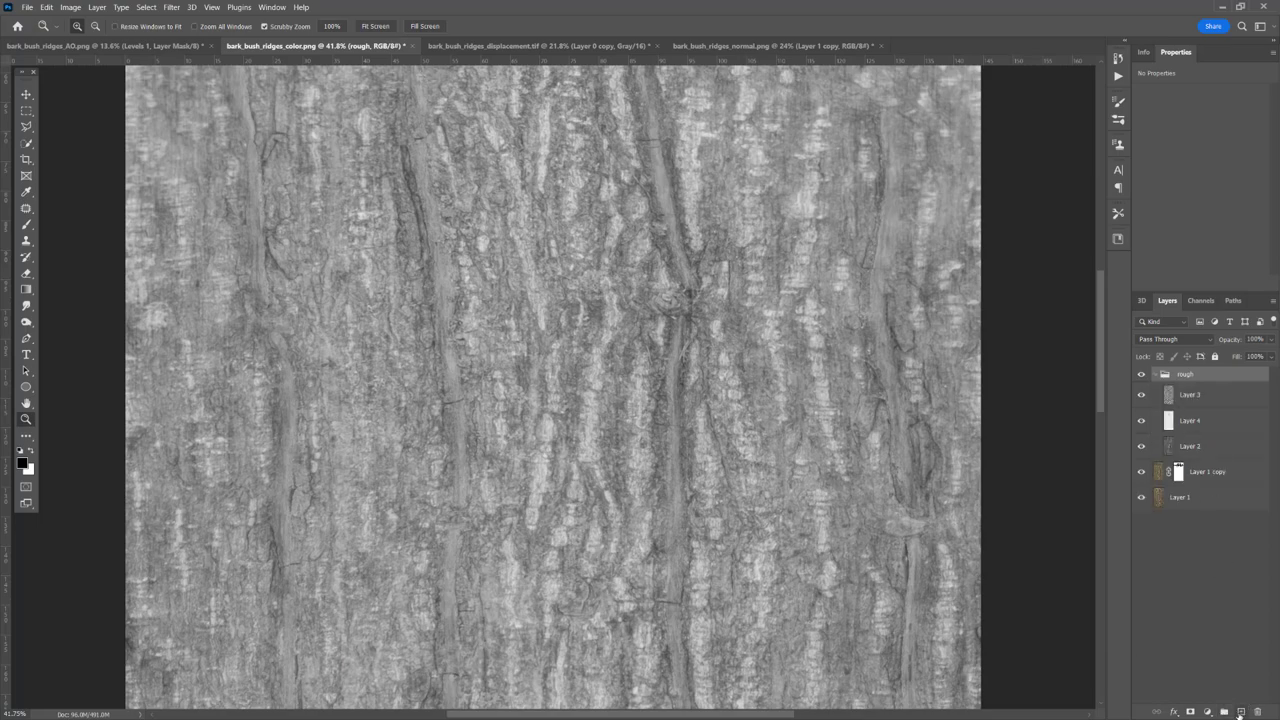
pyautogui.click(1207, 711)
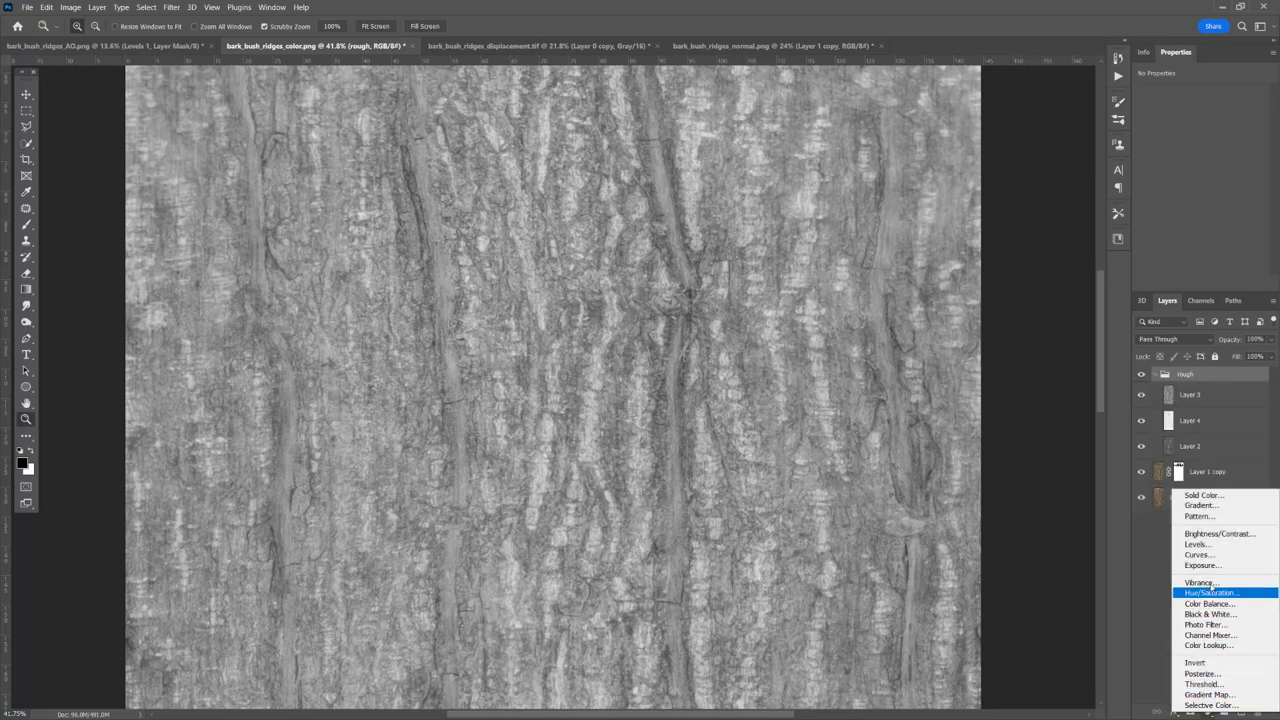
pyautogui.click(1196, 544)
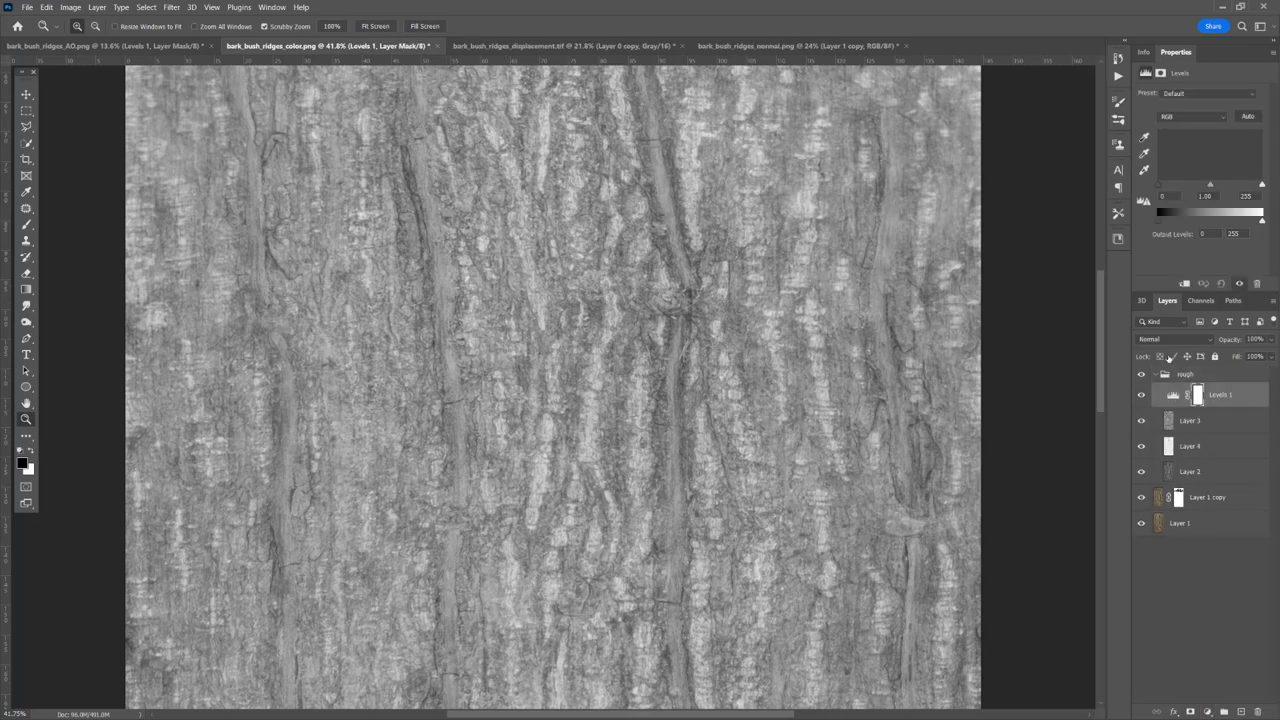
pyautogui.moveTo(1262, 186); pyautogui.dragTo(1245, 186)
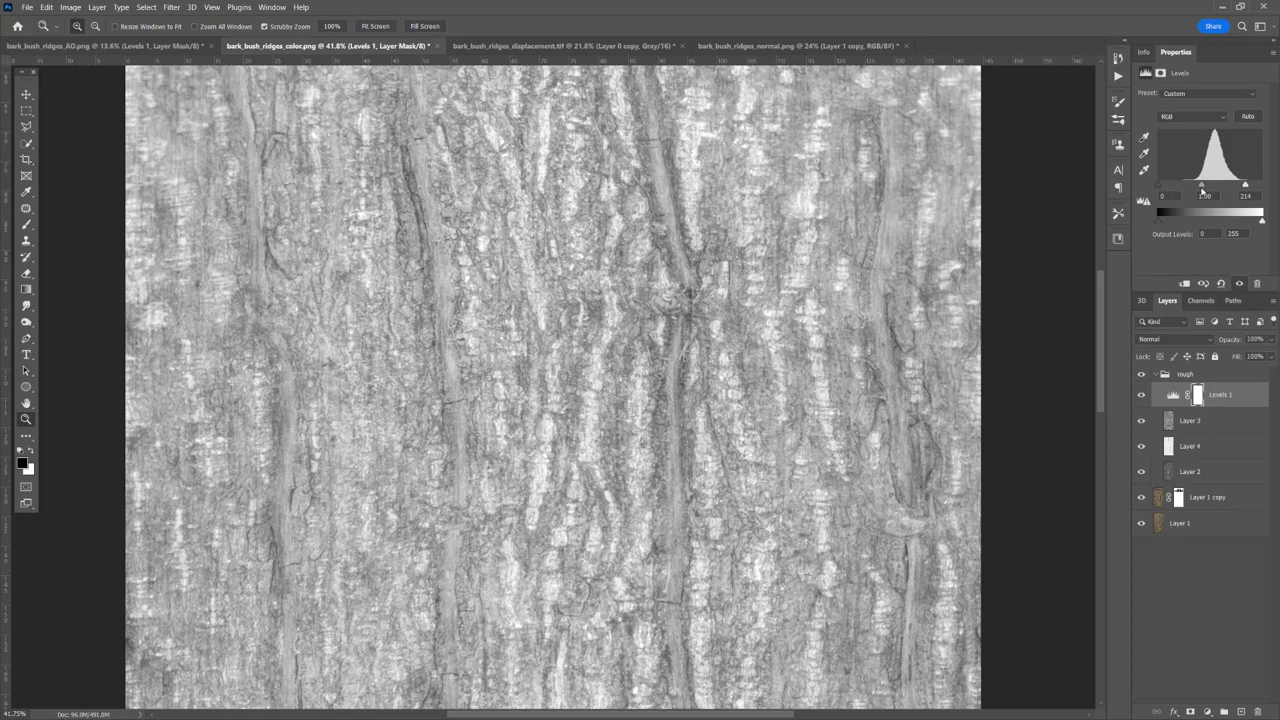
pyautogui.moveTo(1163, 226); pyautogui.dragTo(1213, 228)
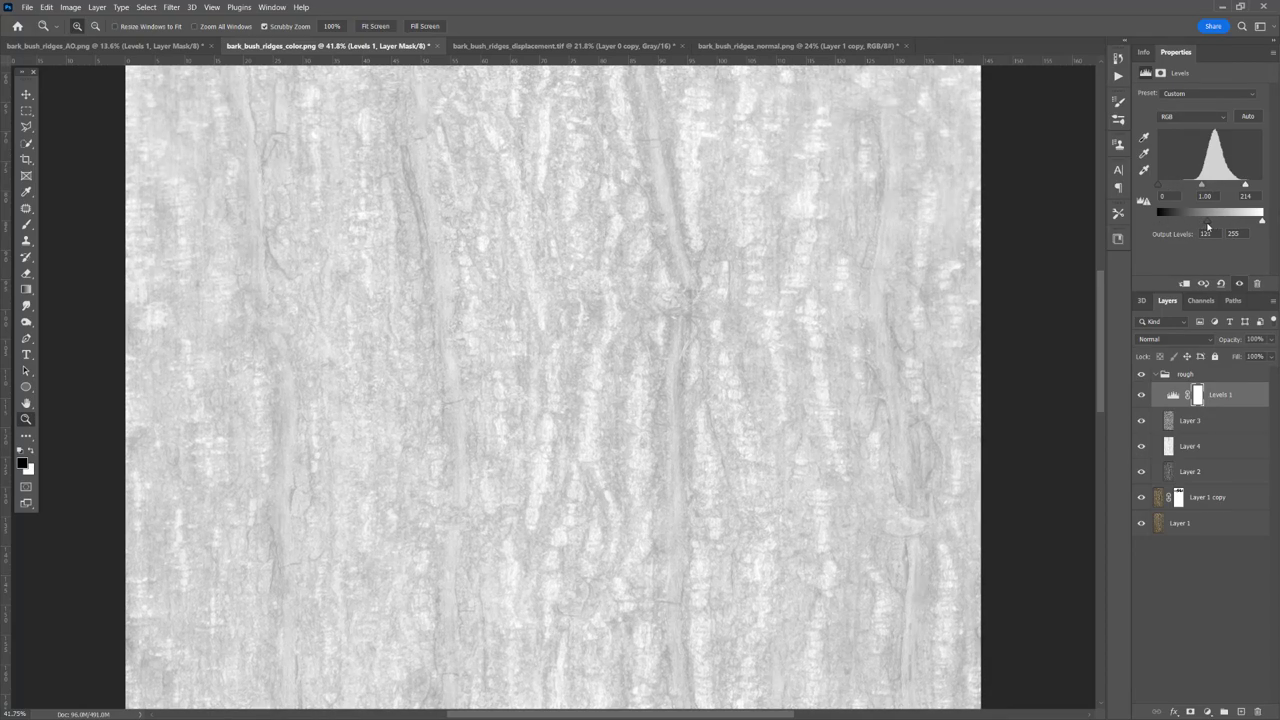
# Set the Levels midtone input to 1.86 and check the lightened roughness texture.
pyautogui.moveTo(549, 457)
pyautogui.mouseDown()
pyautogui.moveTo(611, 437)
pyautogui.moveTo(563, 443)
pyautogui.mouseUp()
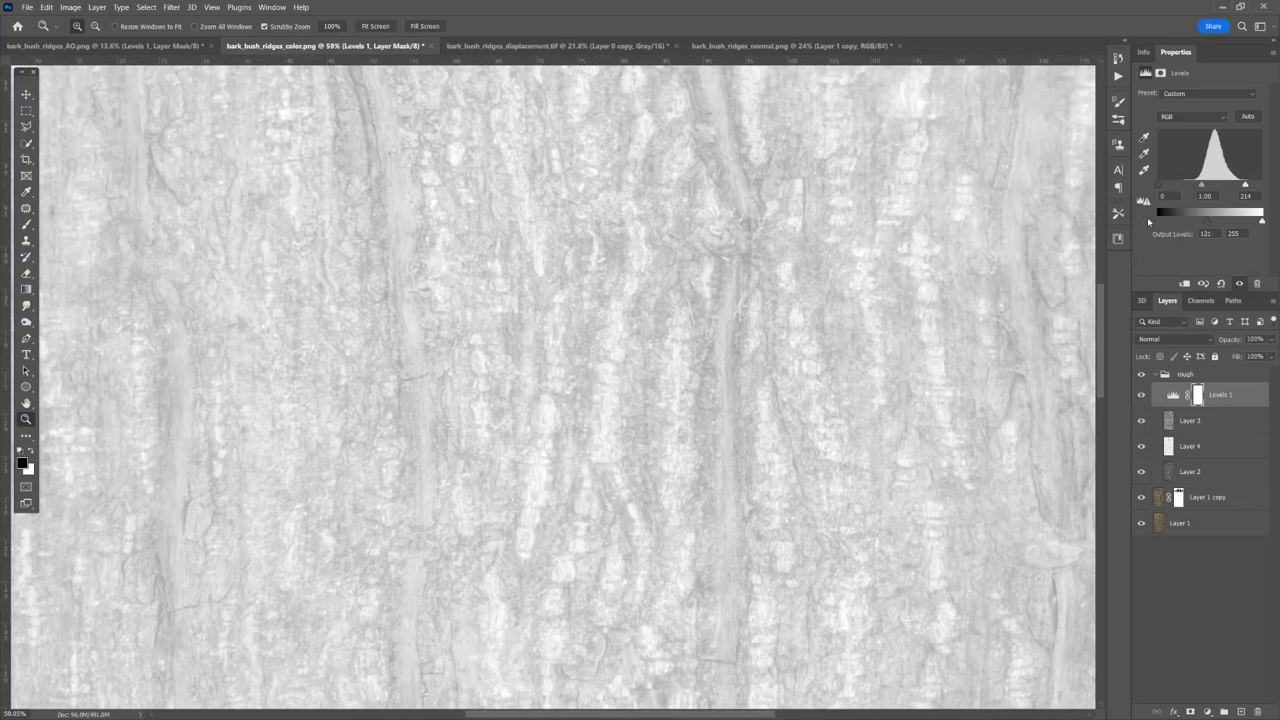
pyautogui.moveTo(1213, 185); pyautogui.dragTo(1183, 186)
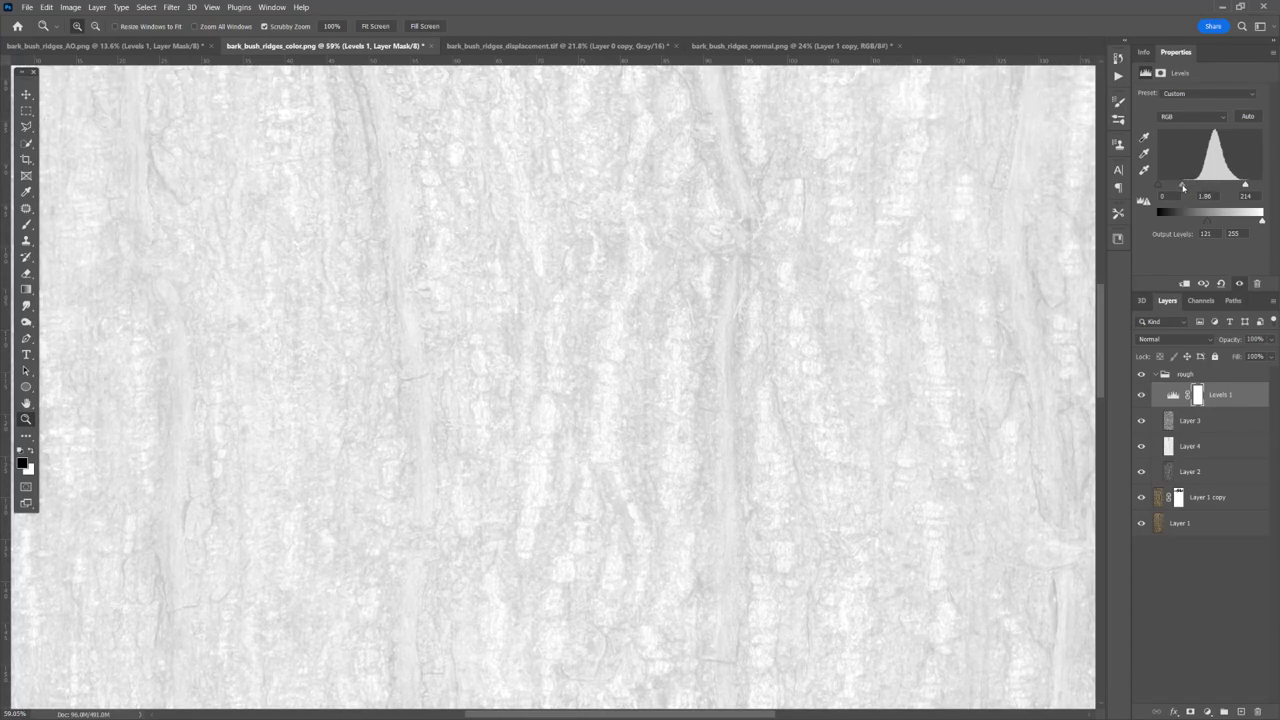
pyautogui.moveTo(800, 432); pyautogui.dragTo(754, 406)
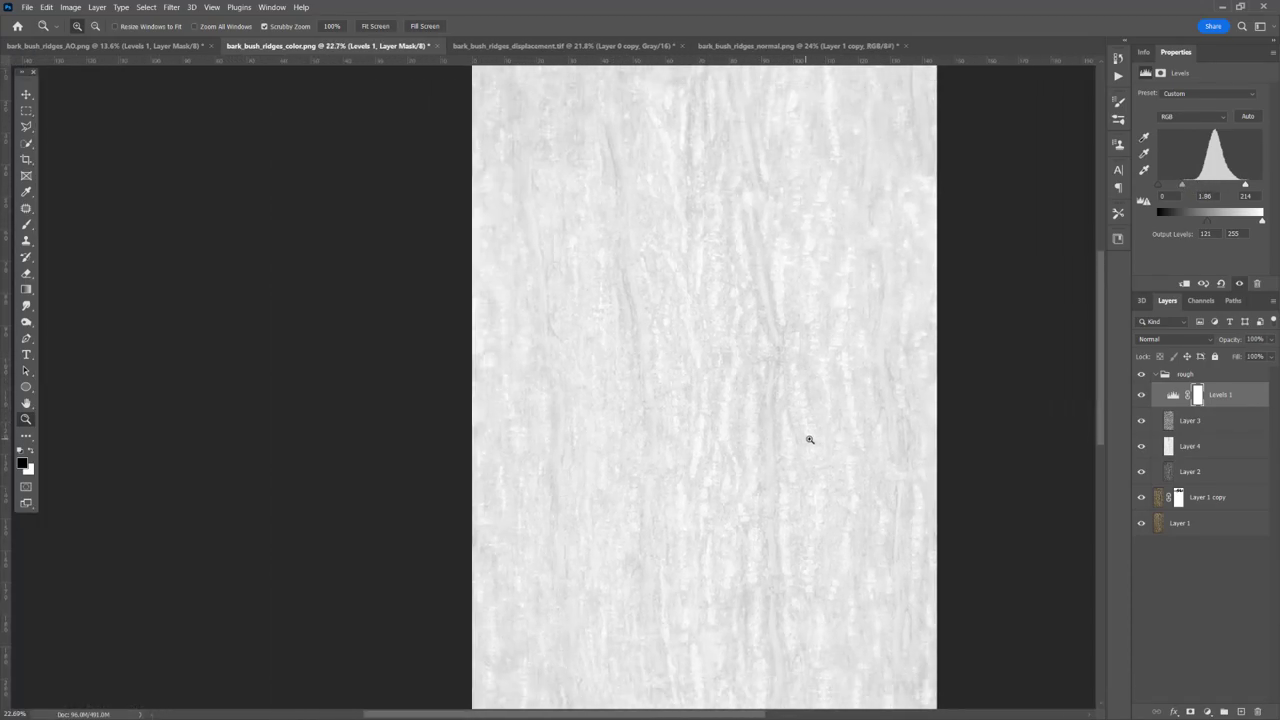
pyautogui.moveTo(651, 366); pyautogui.dragTo(580, 238)
pyautogui.scroll(2, 551, 380)
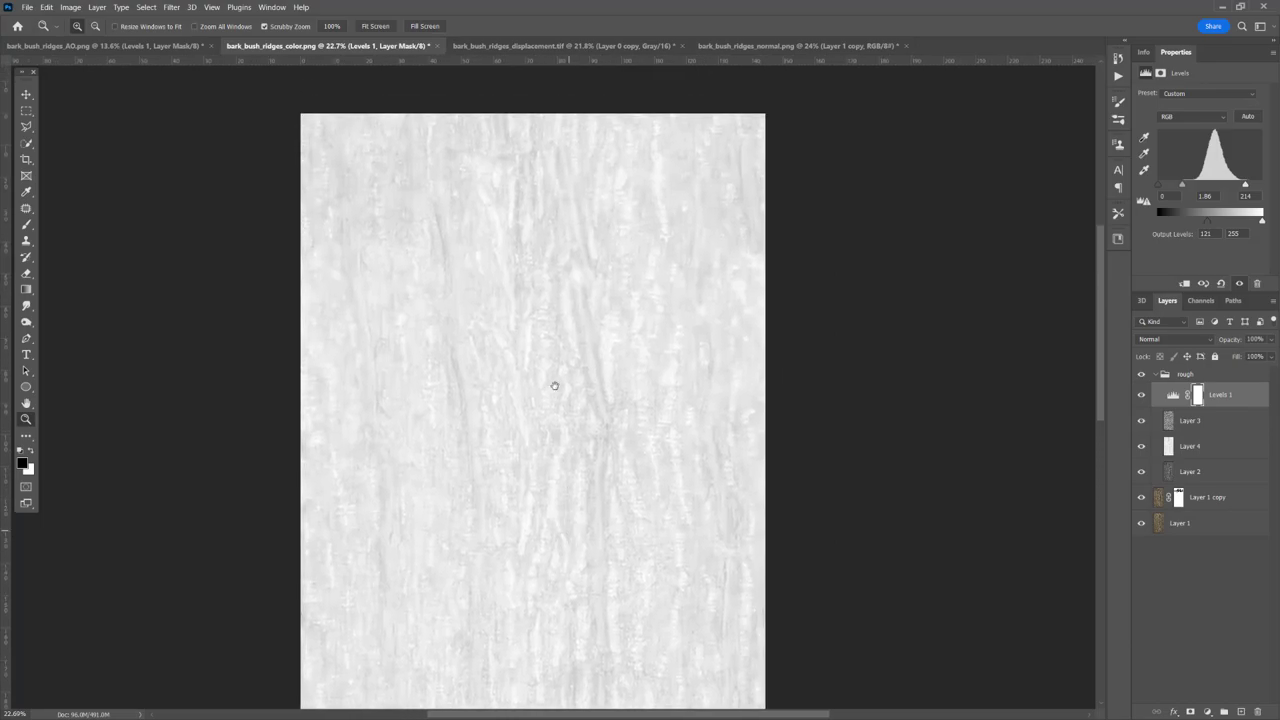
pyautogui.moveTo(554, 367); pyautogui.dragTo(625, 362)
# Try inverting the desaturated bark layer in the rough group, and invert it back.
pyautogui.click(1216, 482)
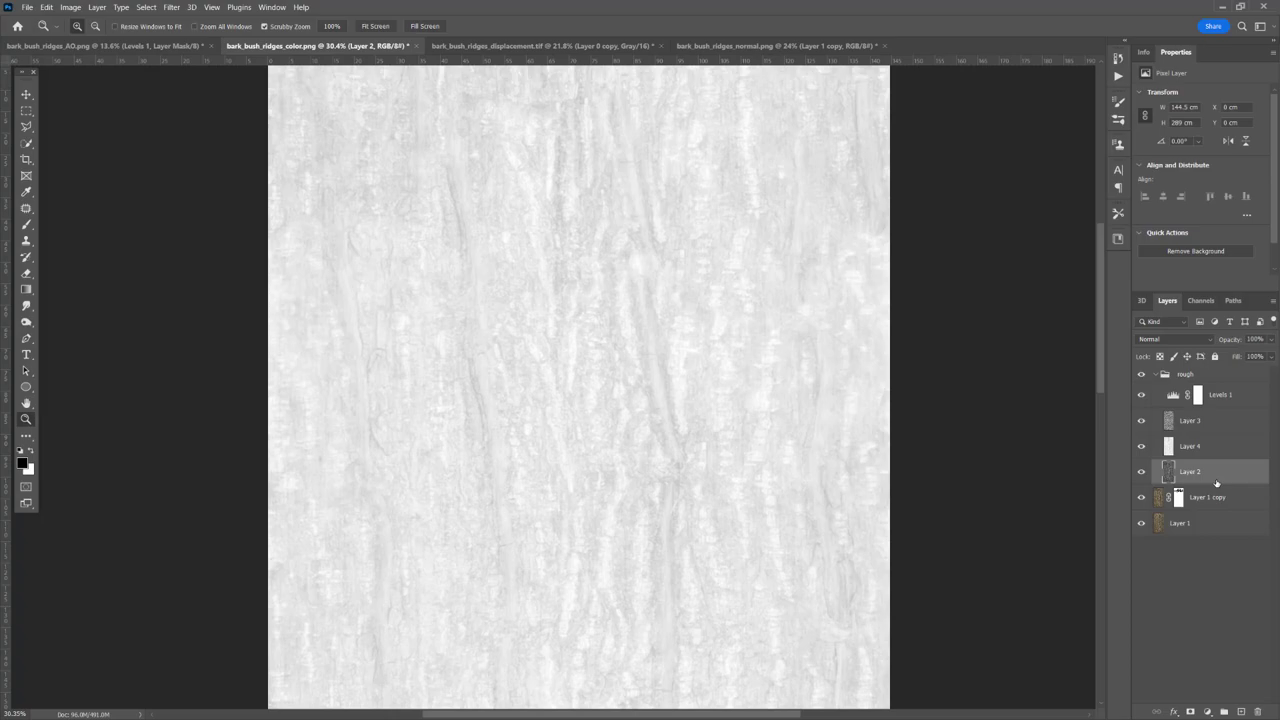
pyautogui.hotkey('ctrl', 'i')
pyautogui.moveTo(688, 479); pyautogui.dragTo(683, 383)
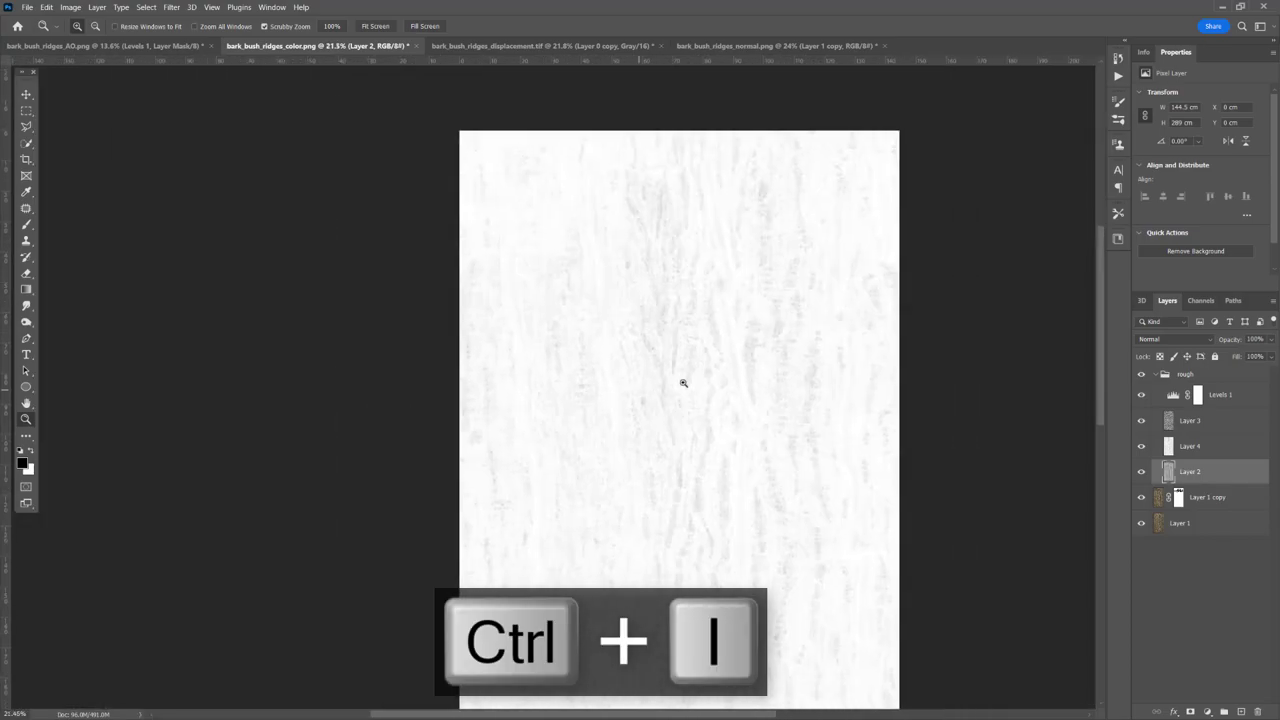
pyautogui.moveTo(611, 366); pyautogui.dragTo(557, 346)
pyautogui.hotkey('ctrl', 'i')
pyautogui.moveTo(537, 431); pyautogui.dragTo(571, 414)
pyautogui.moveTo(386, 394); pyautogui.dragTo(405, 390)
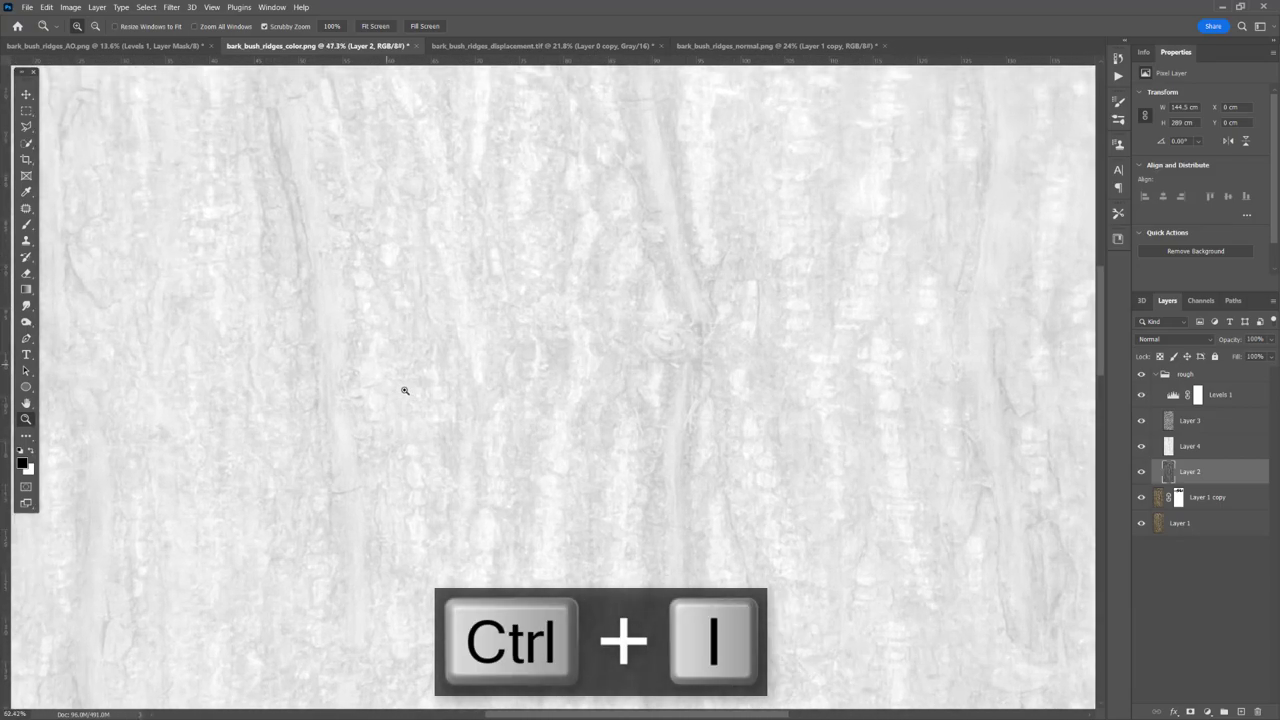
pyautogui.moveTo(506, 421); pyautogui.dragTo(452, 390)
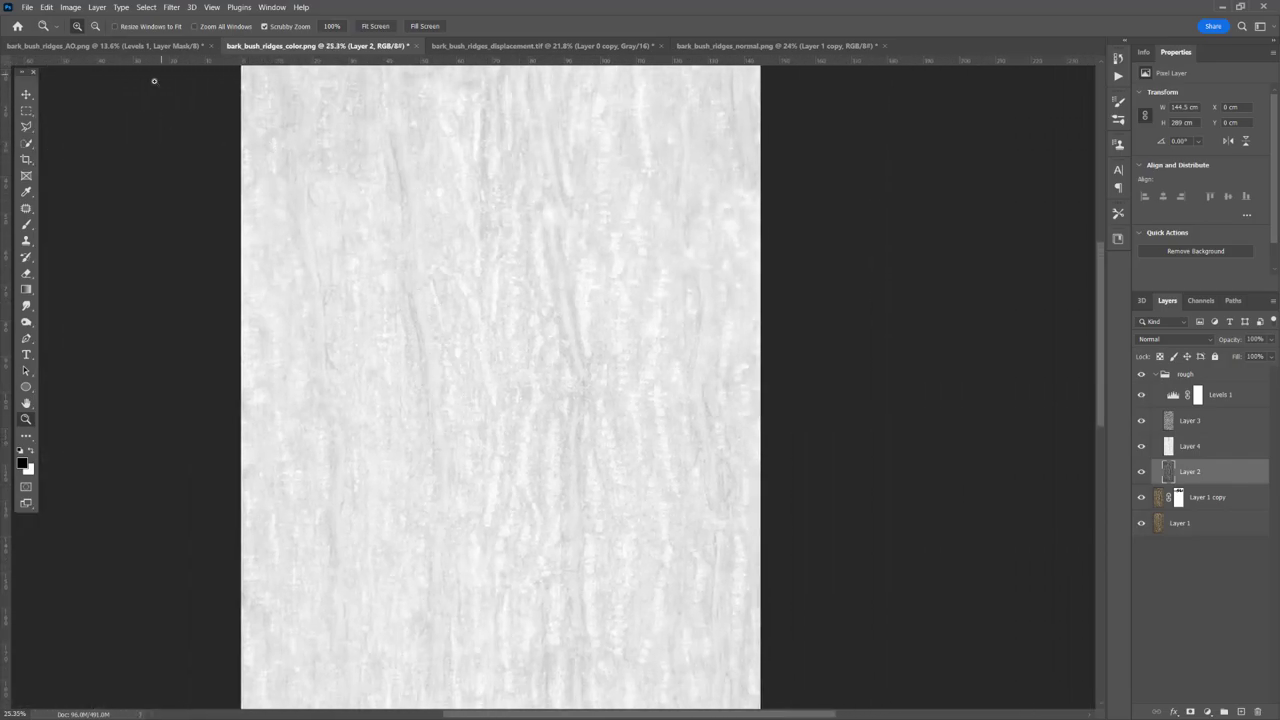
# Save a PNG copy of the roughness map as bark_bush_ridges_rough, using the large file size option.
pyautogui.click(28, 7)
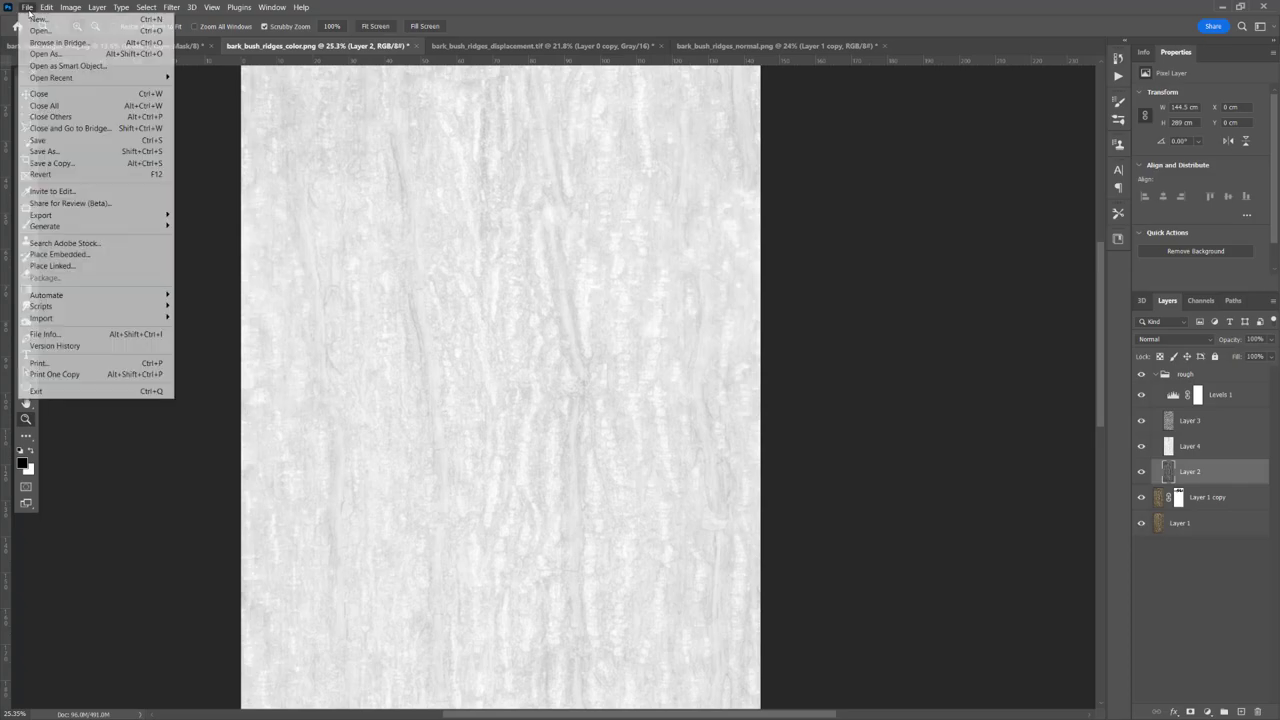
pyautogui.click(72, 163)
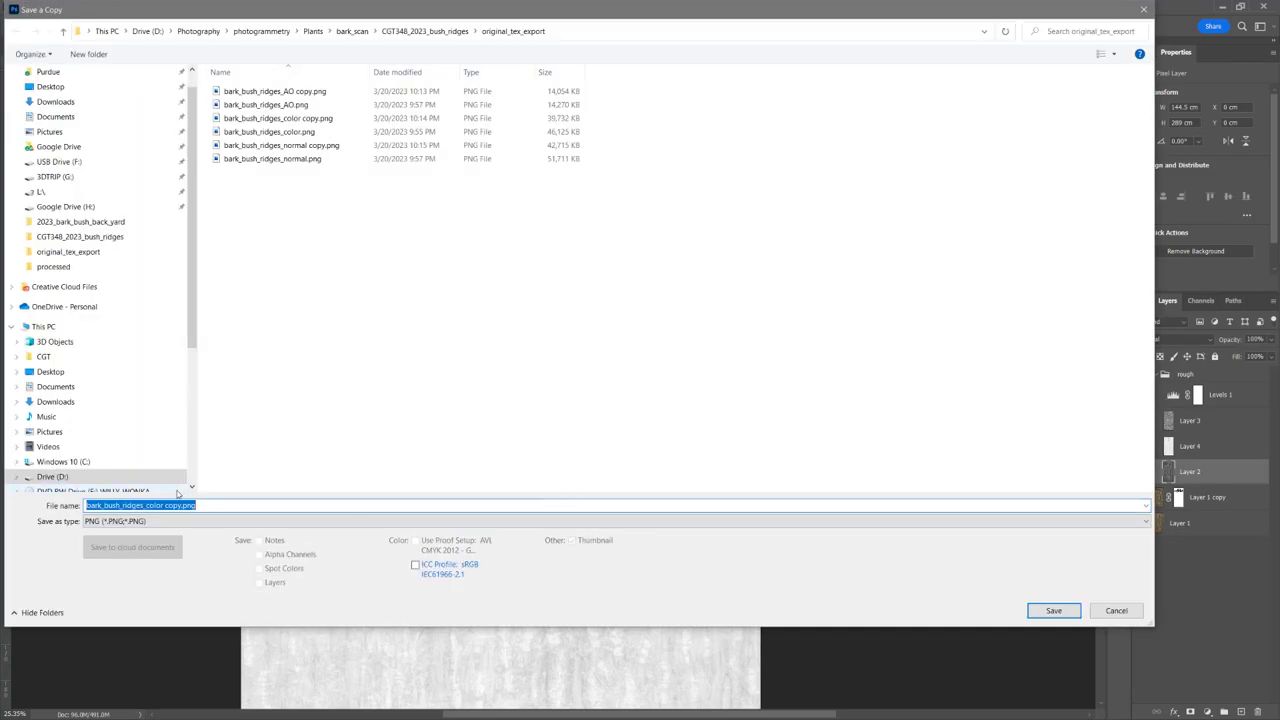
pyautogui.click(170, 505)
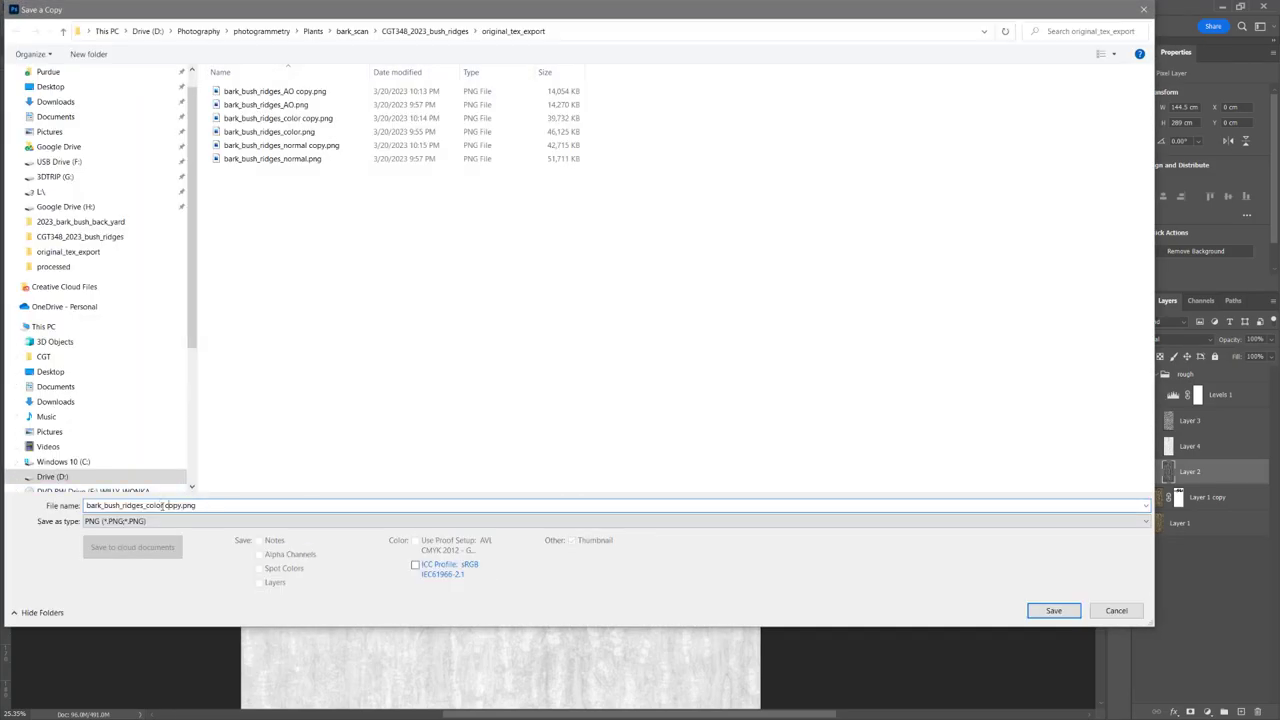
pyautogui.moveTo(181, 505); pyautogui.dragTo(152, 505)
pyautogui.press('BackSpace')
pyautogui.write('rough')
pyautogui.click(1060, 612)
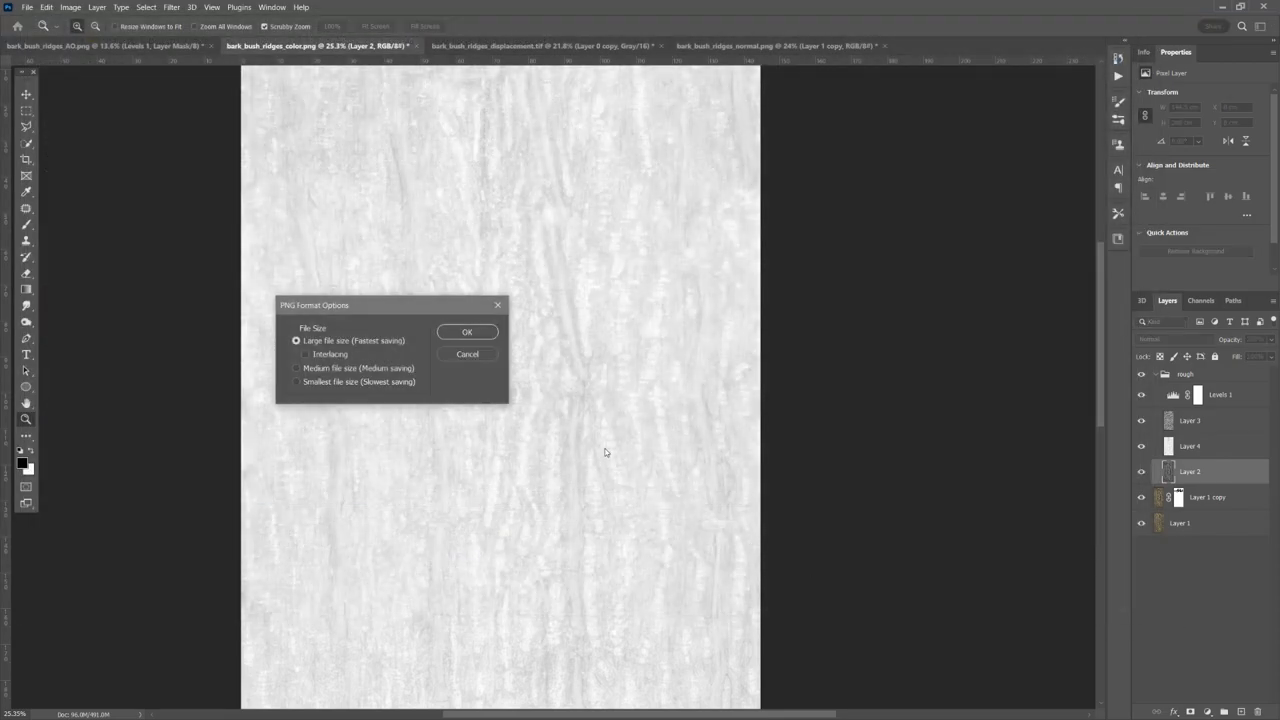
pyautogui.click(467, 332)
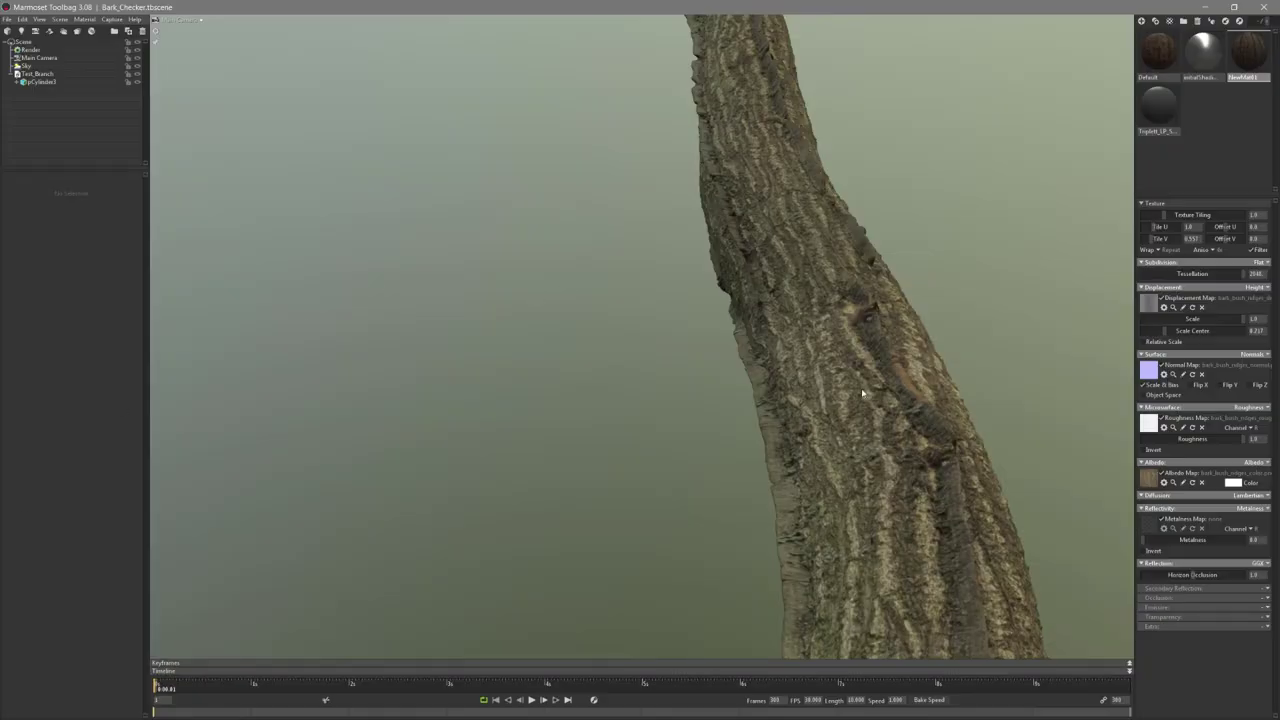
# Load bark_bush_ridges_displacement copy.tif from the original_tex_export folder as the bark material's displacement map.
pyautogui.moveTo(867, 413); pyautogui.dragTo(615, 445)
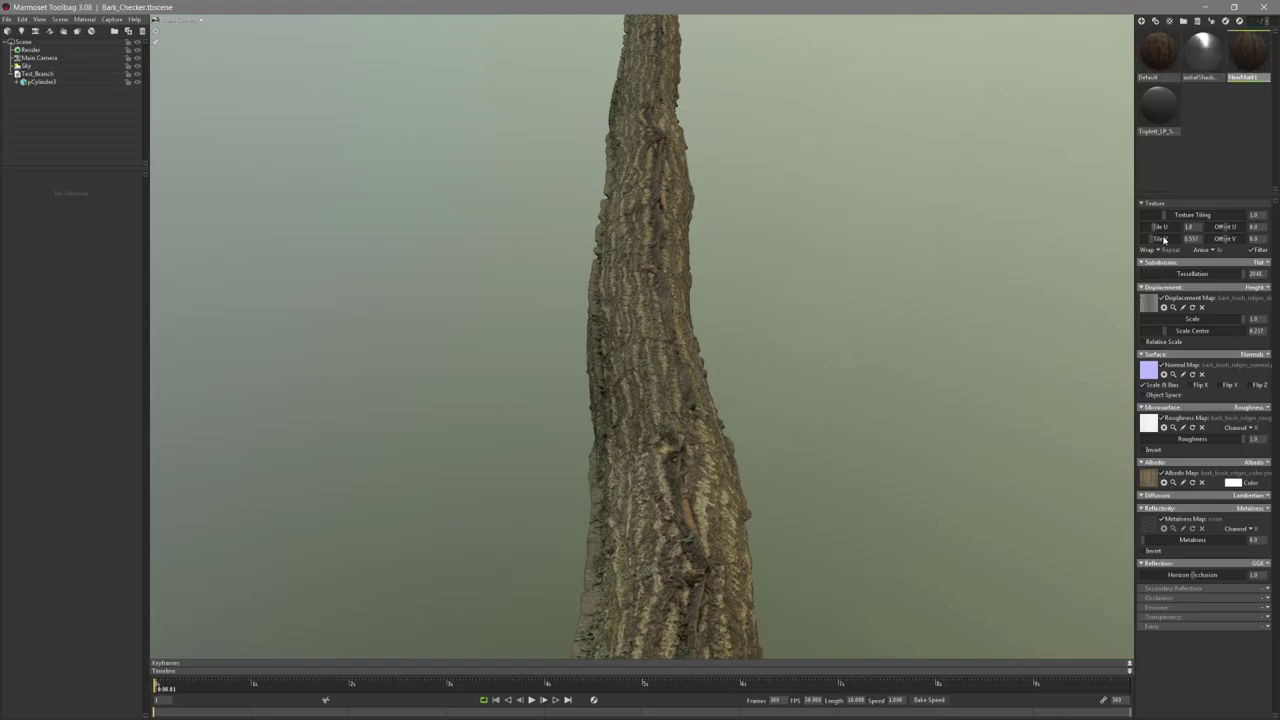
pyautogui.click(1147, 304)
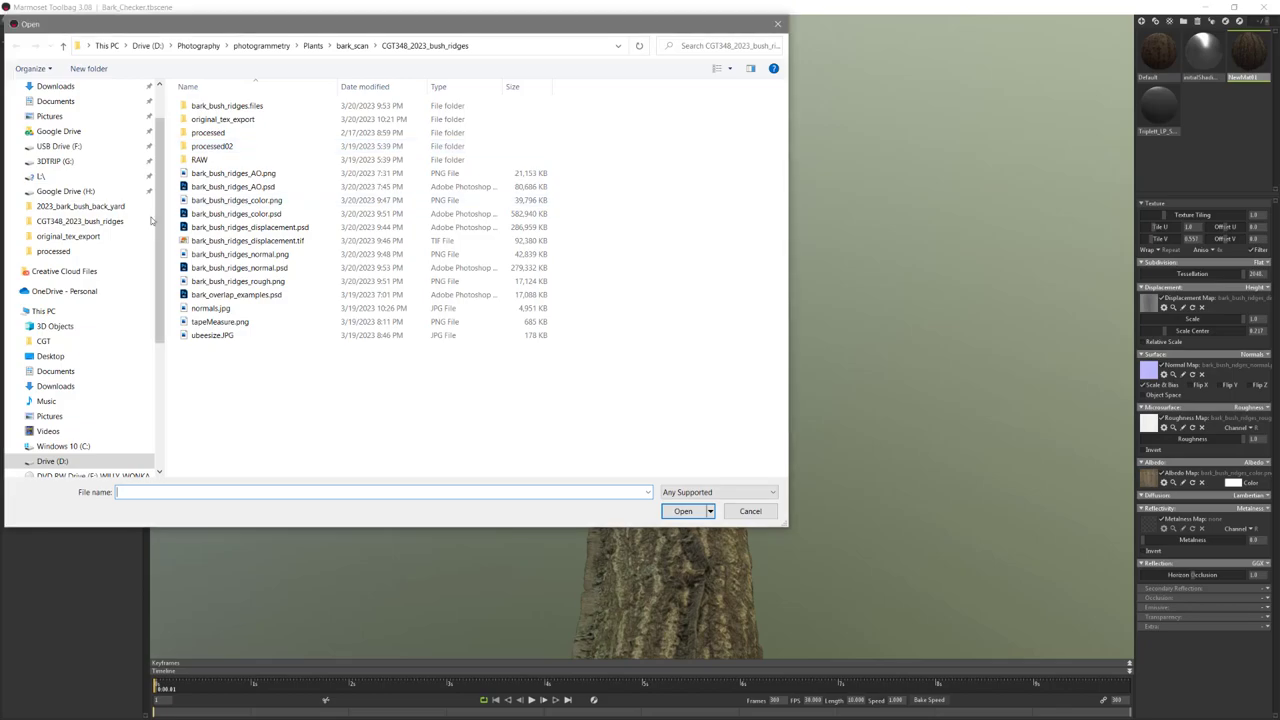
pyautogui.doubleClick(224, 122)
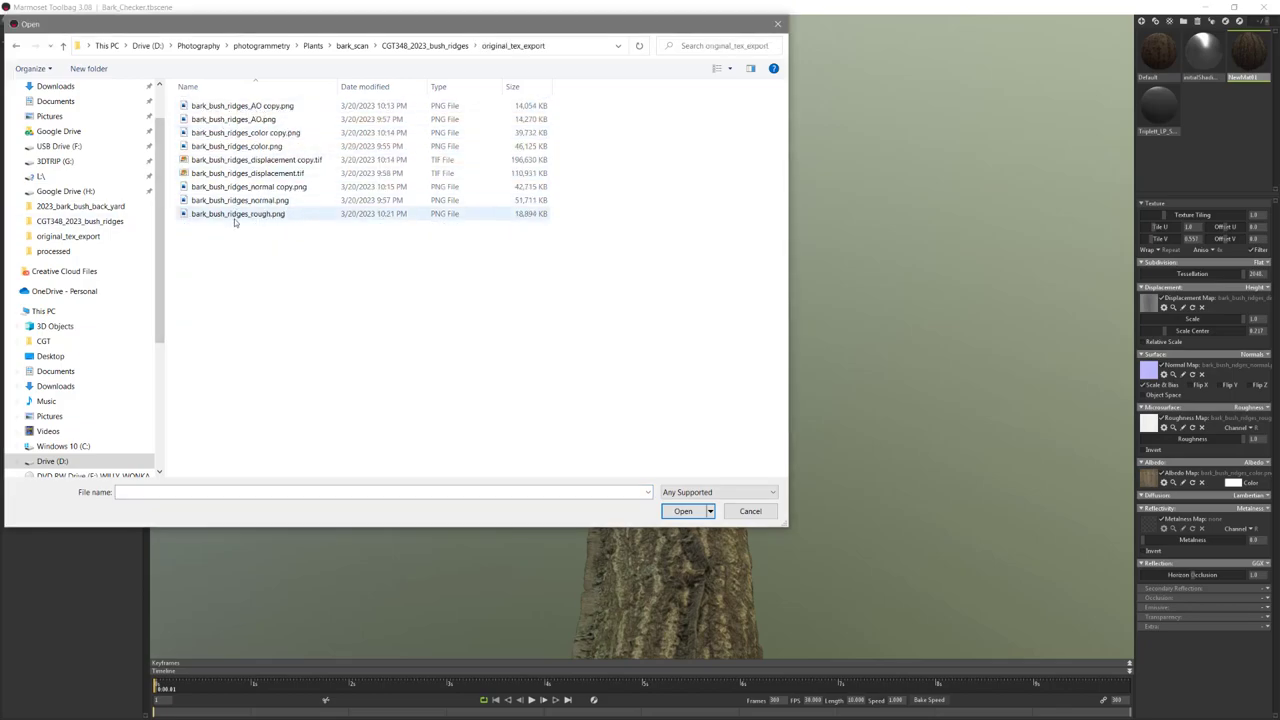
pyautogui.doubleClick(284, 160)
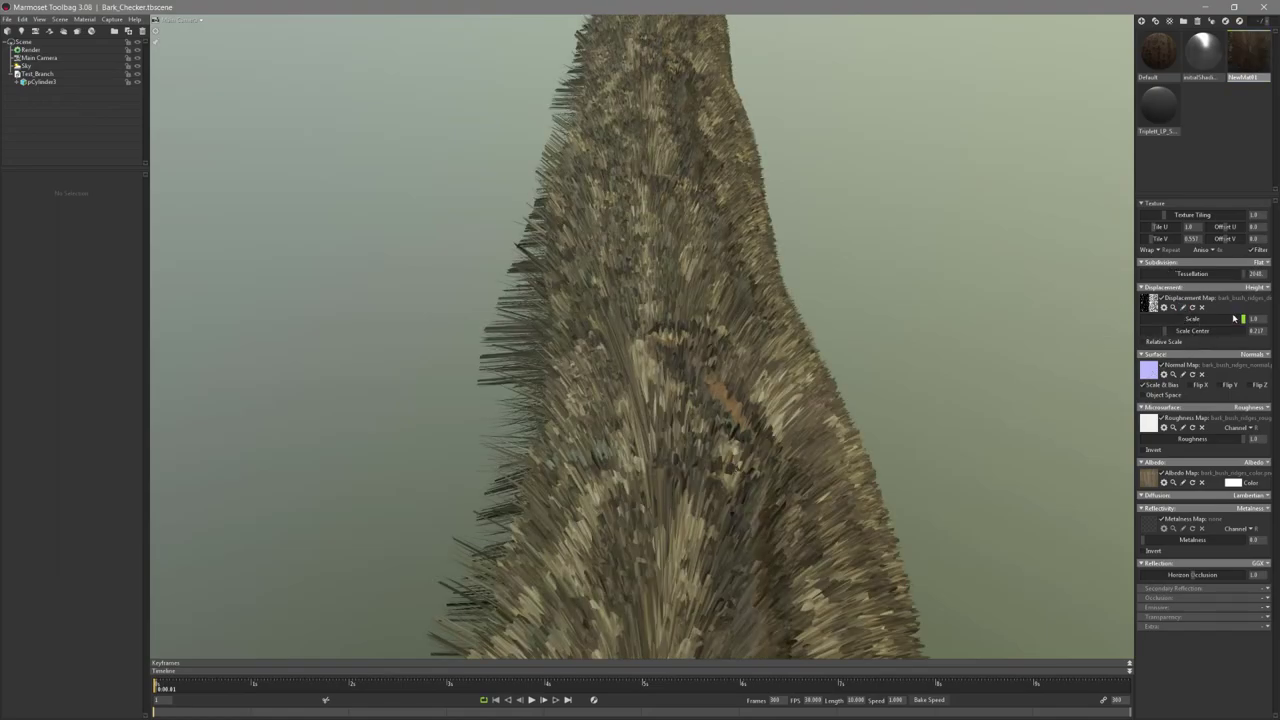
# Set the displacement scale to 0.022, the scale center to 0.883 and the tessellation to 287.6.
pyautogui.moveTo(1238, 319); pyautogui.dragTo(1170, 332)
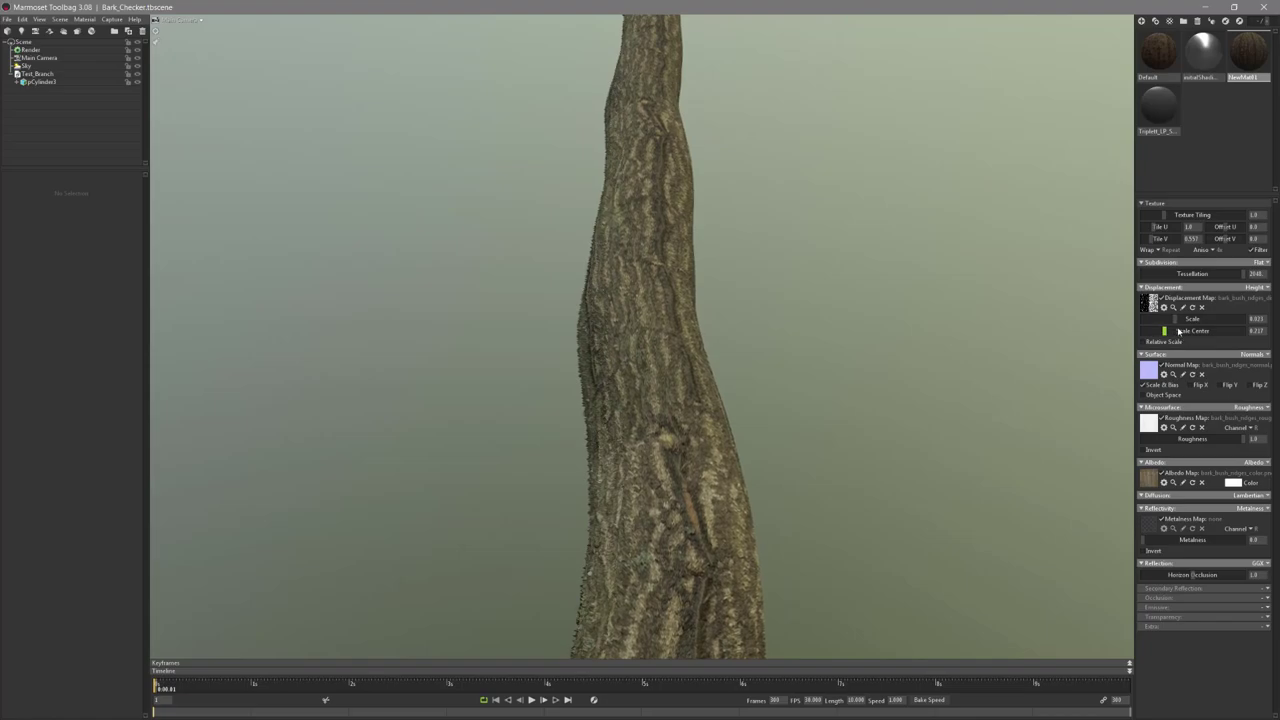
pyautogui.moveTo(1164, 330); pyautogui.dragTo(1162, 336)
pyautogui.moveTo(1238, 274)
pyautogui.mouseDown()
pyautogui.moveTo(1175, 274)
pyautogui.moveTo(1228, 277)
pyautogui.mouseUp()
pyautogui.moveTo(1181, 320); pyautogui.dragTo(1186, 321)
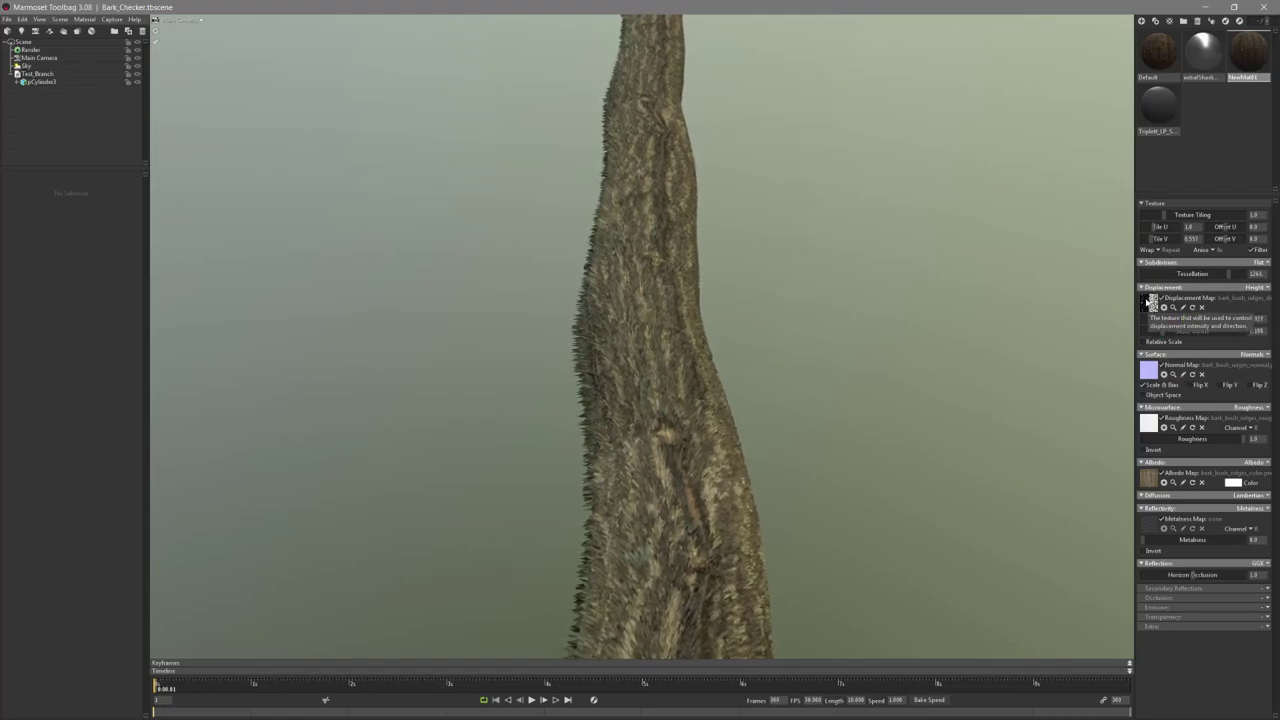
pyautogui.moveTo(645, 369)
pyautogui.mouseDown()
pyautogui.moveTo(756, 359)
pyautogui.moveTo(790, 403)
pyautogui.moveTo(711, 263)
pyautogui.moveTo(731, 306)
pyautogui.moveTo(756, 315)
pyautogui.mouseUp()
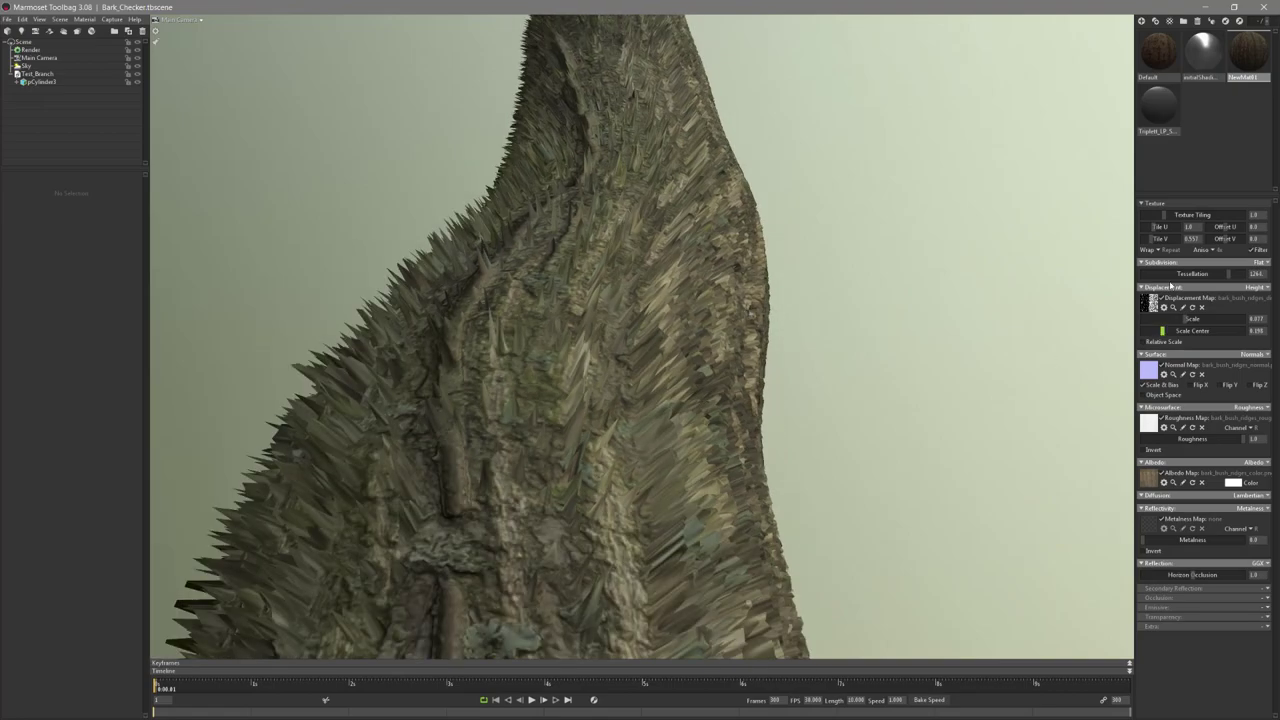
pyautogui.moveTo(1187, 322); pyautogui.dragTo(1220, 331)
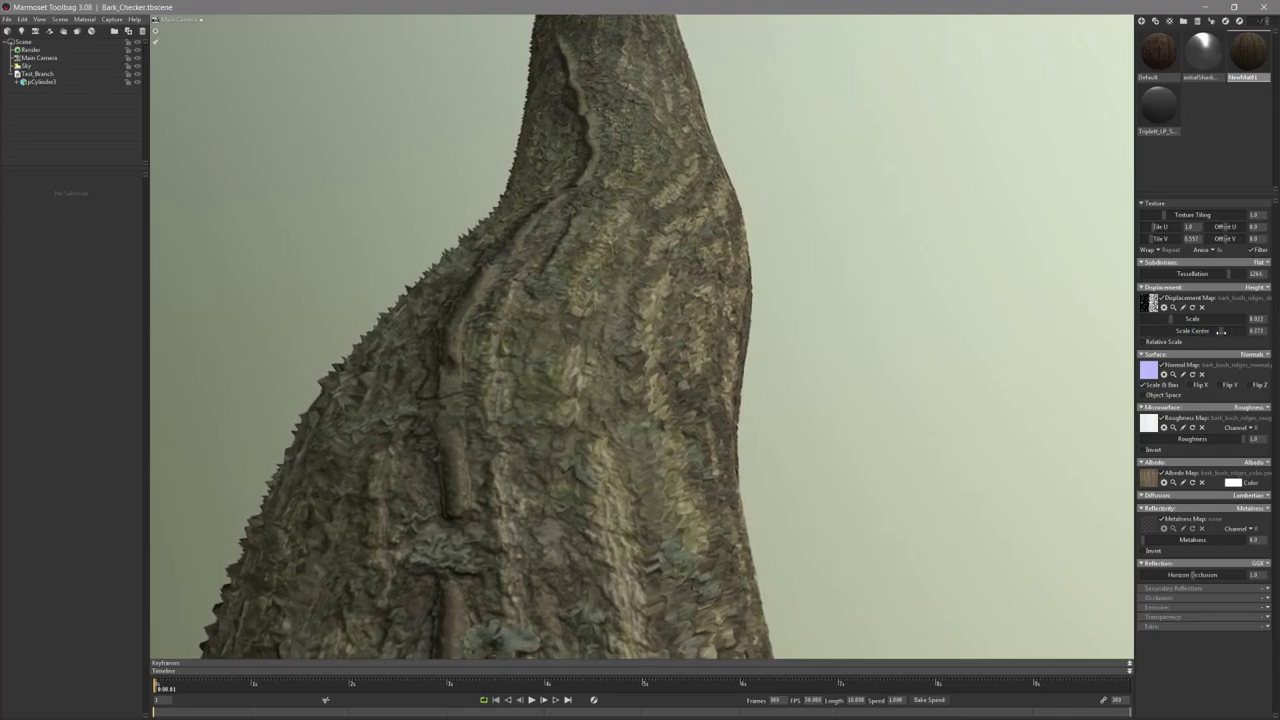
pyautogui.moveTo(1238, 273); pyautogui.dragTo(1193, 273)
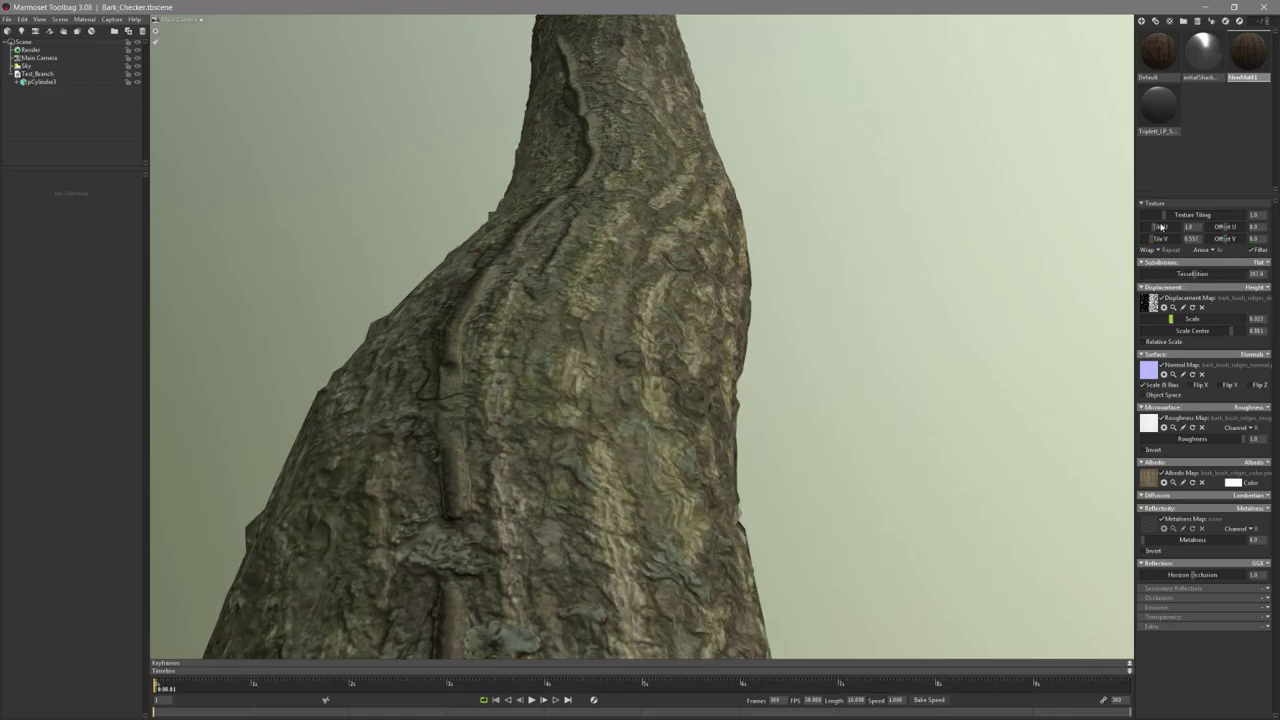
# Load bark_bush_ridges_normal copy.png, bark_bush_ridges_rough.png and bark_bush_ridges_color copy.png as the material's normal, roughness and albedo maps.
pyautogui.click(1150, 376)
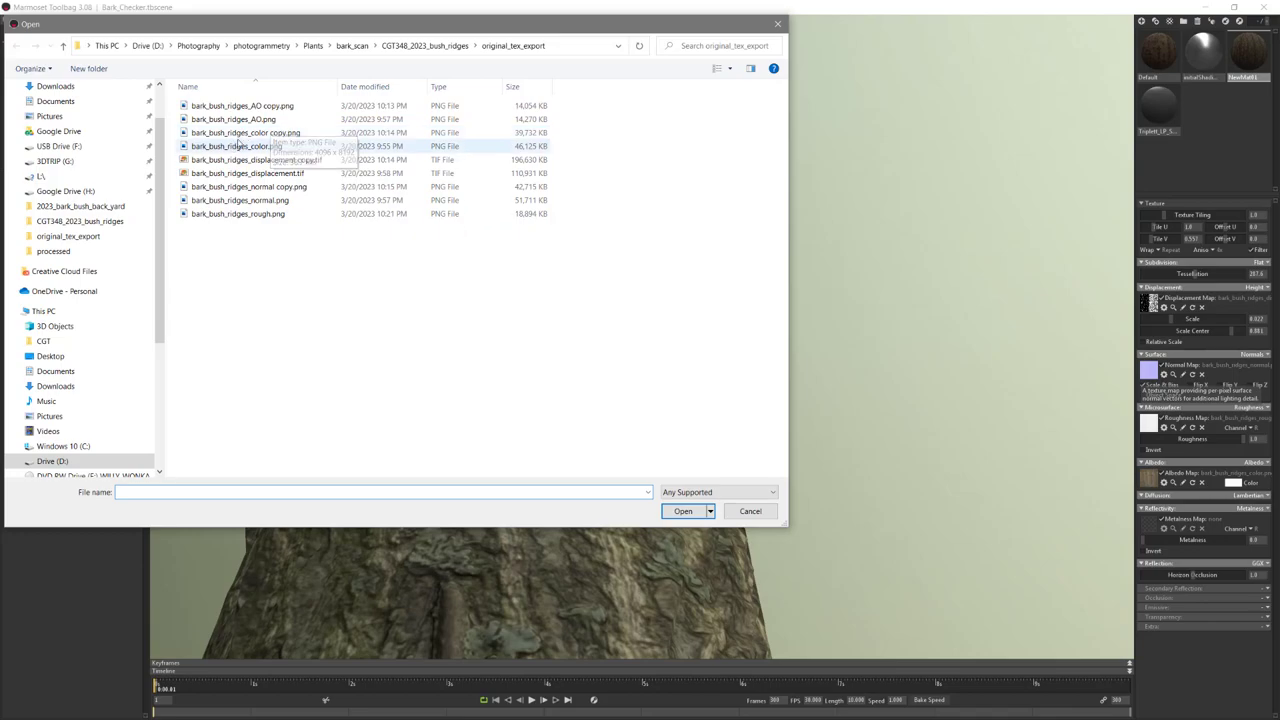
pyautogui.doubleClick(249, 187)
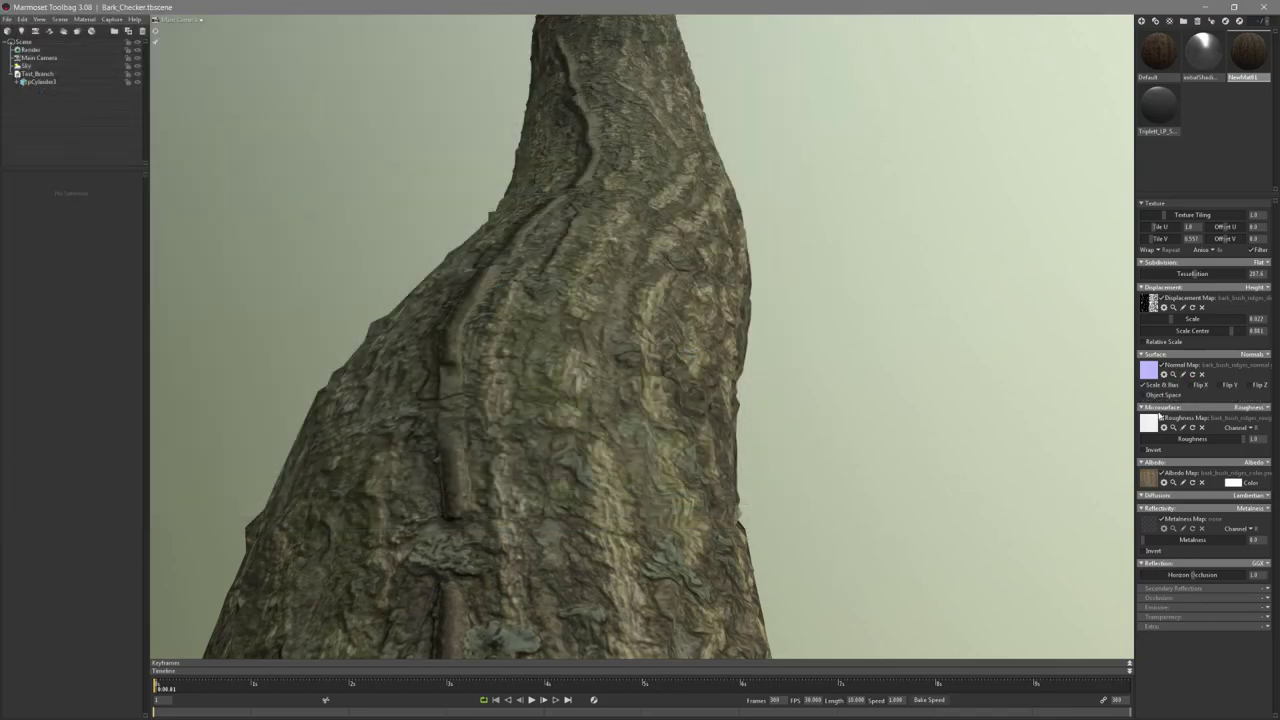
pyautogui.click(1149, 428)
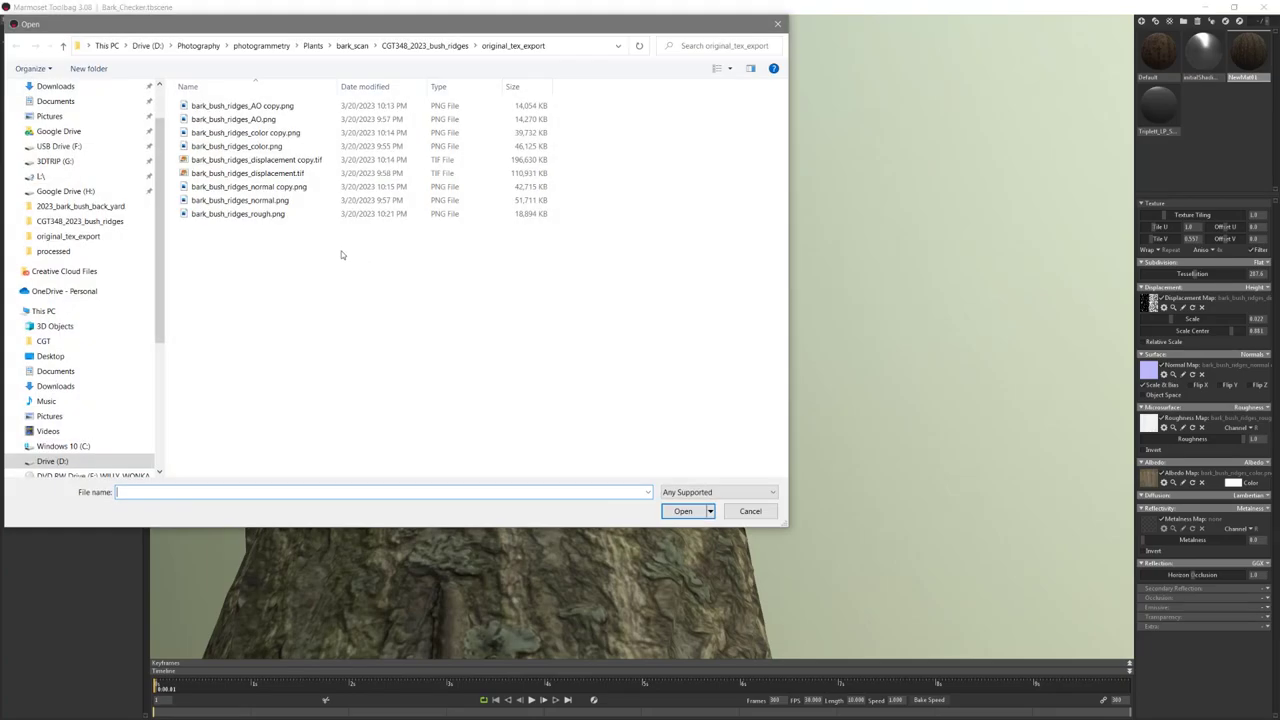
pyautogui.doubleClick(225, 214)
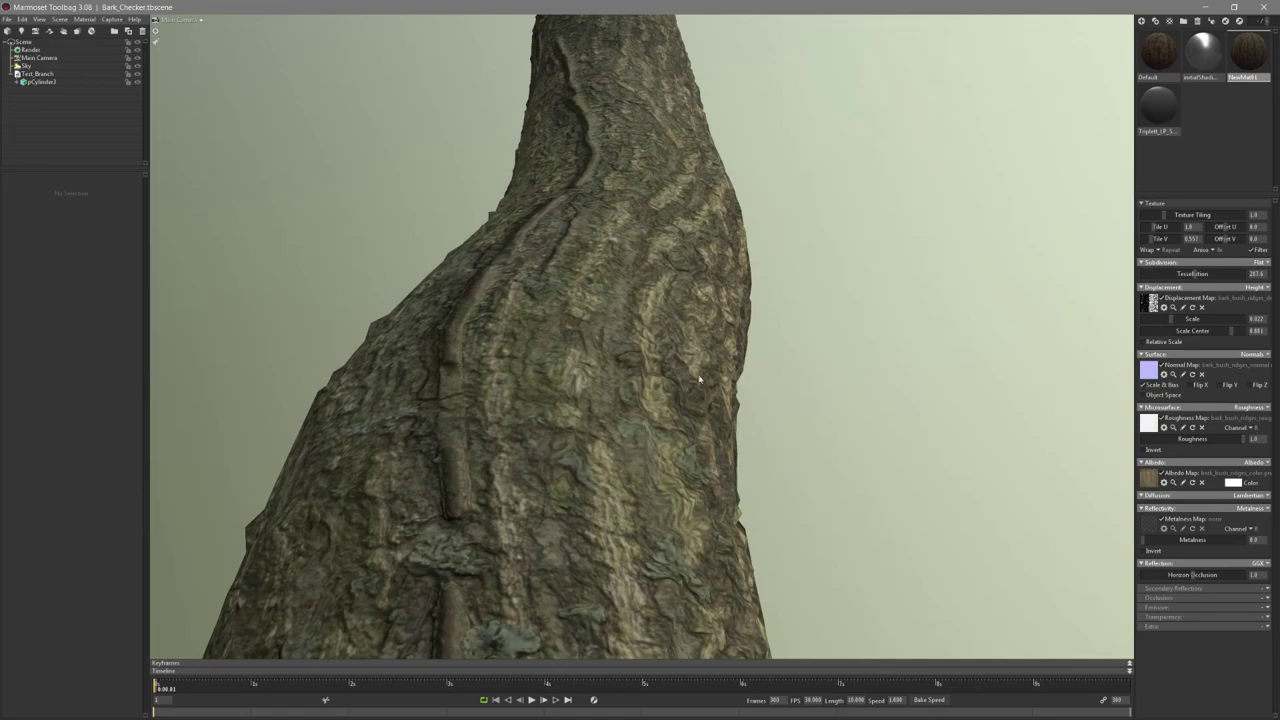
pyautogui.click(1150, 485)
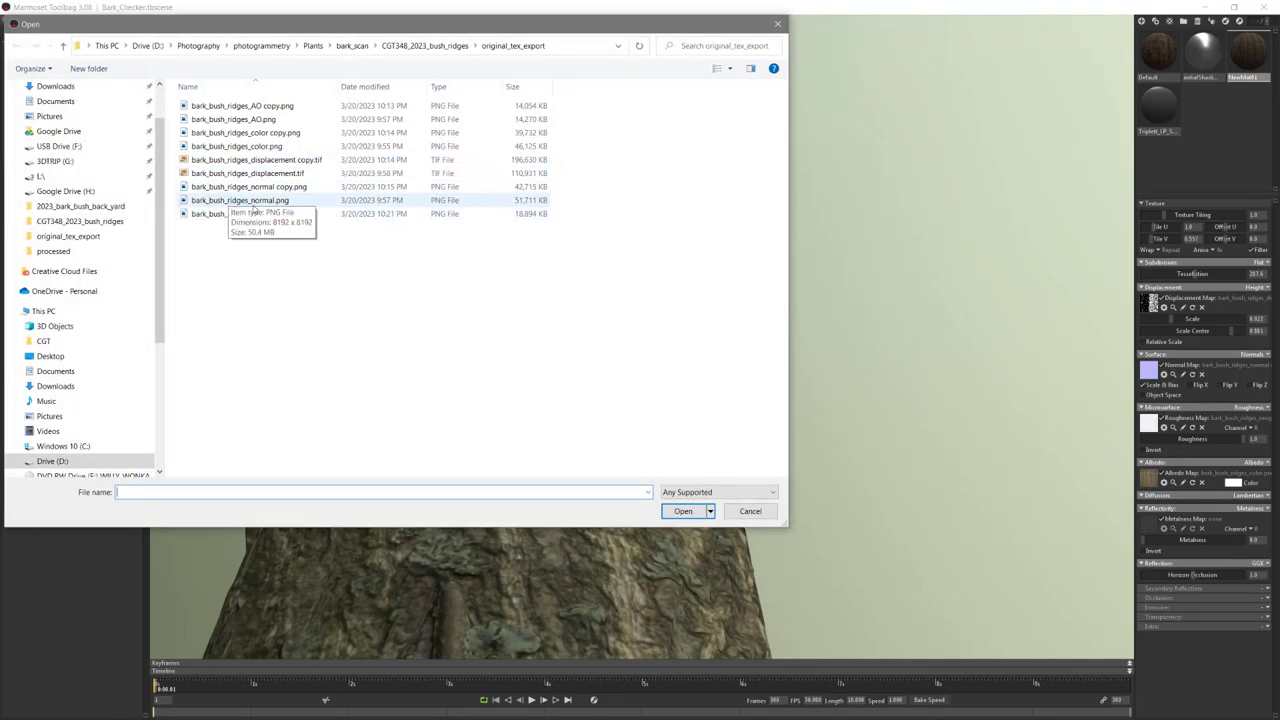
pyautogui.doubleClick(255, 133)
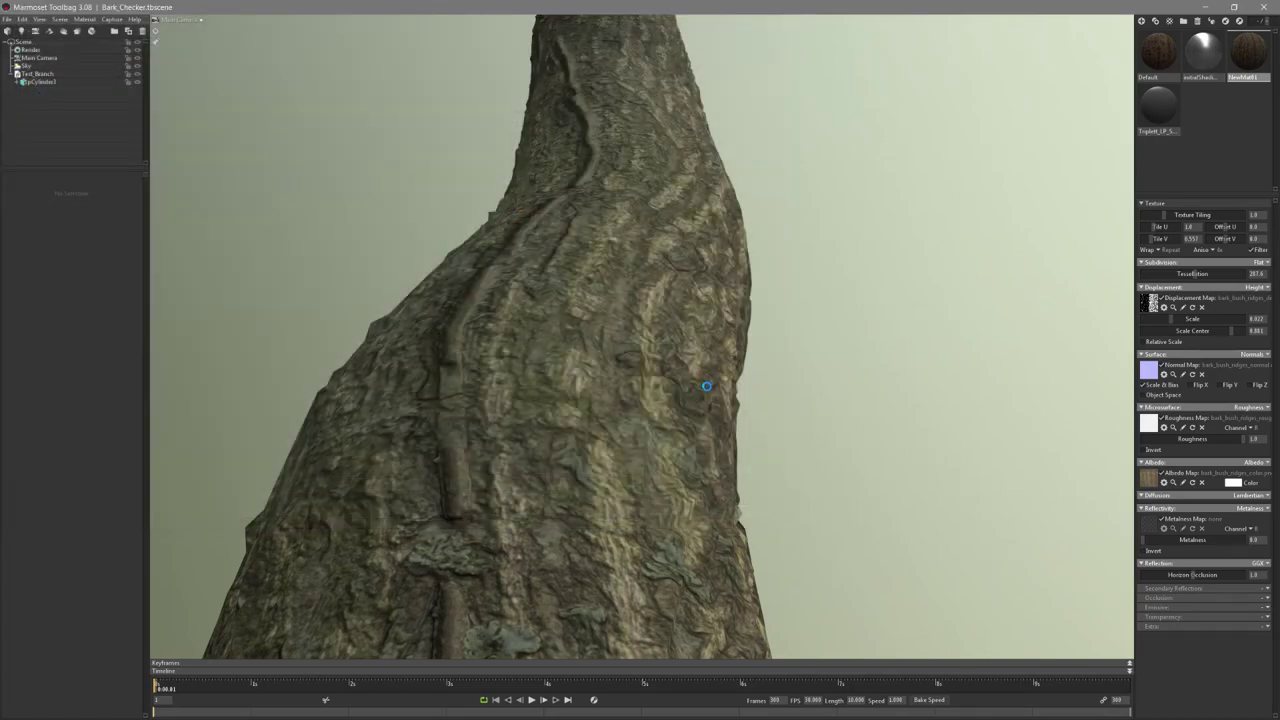
# Inspect the whole branch and compare its surface with the displacement map switched off and on.
pyautogui.scroll(-3, 643, 316)
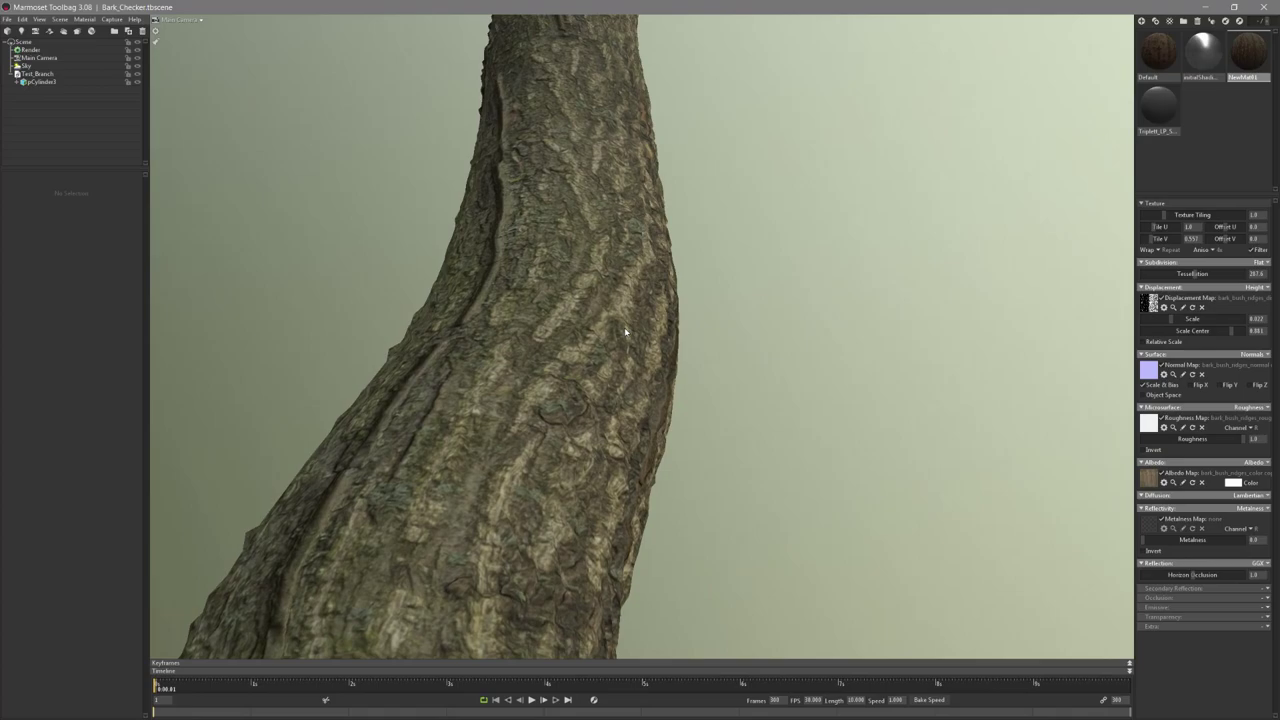
pyautogui.scroll(-5, 624, 327)
pyautogui.moveTo(547, 287); pyautogui.dragTo(720, 332)
pyautogui.click(1161, 298)
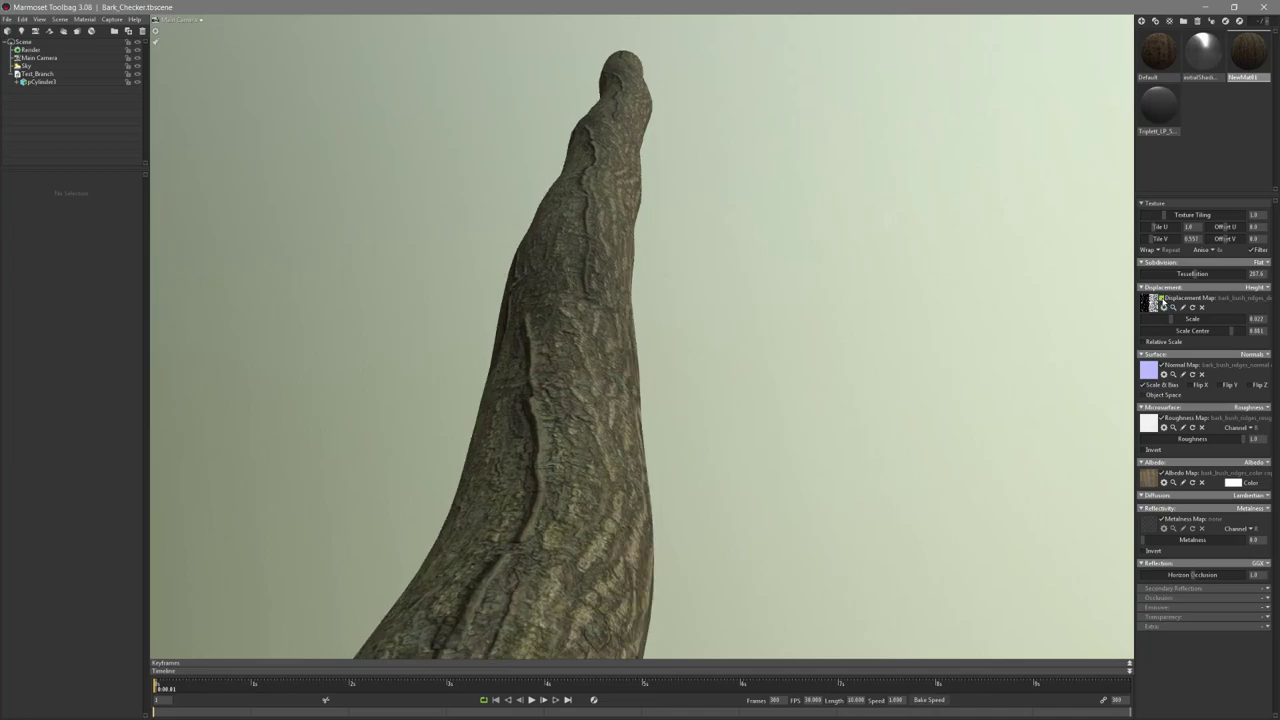
pyautogui.click(1161, 298)
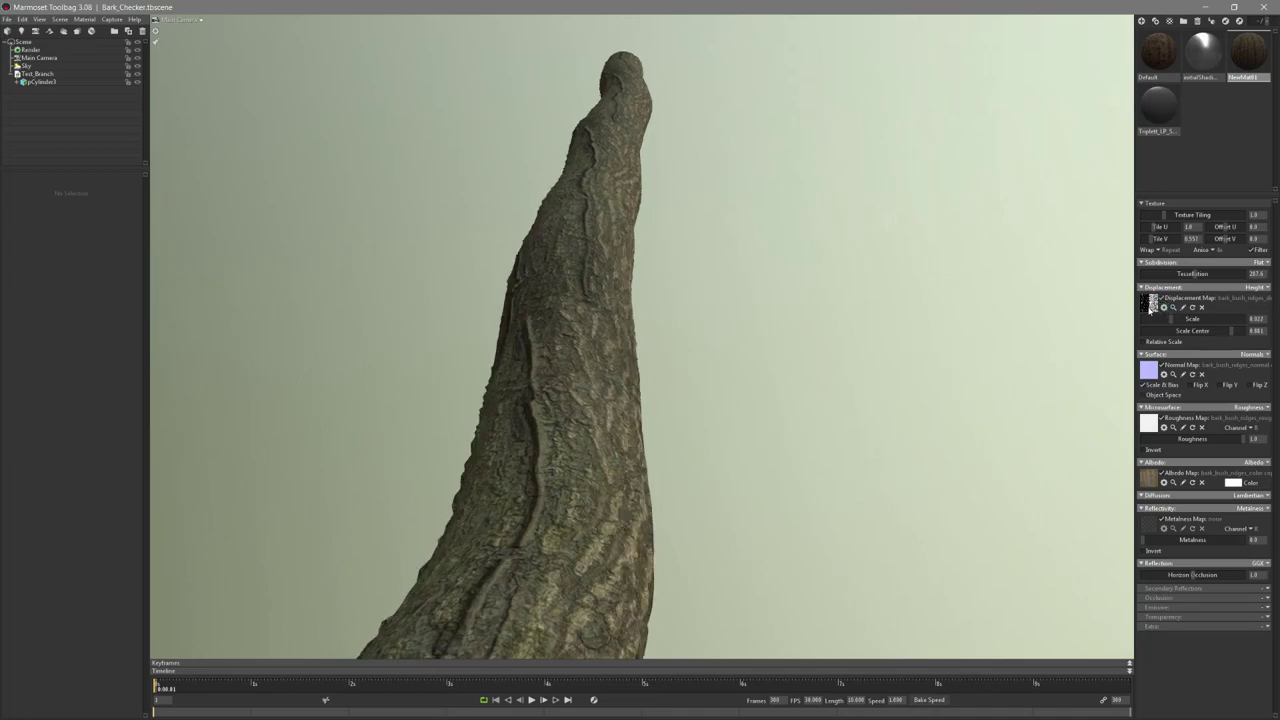
# Try bark_bush_ridges_displacement.tif from the CGT348_2023_bush_ridges folder as the displacement map and check the branch silhouette.
pyautogui.click(1150, 305)
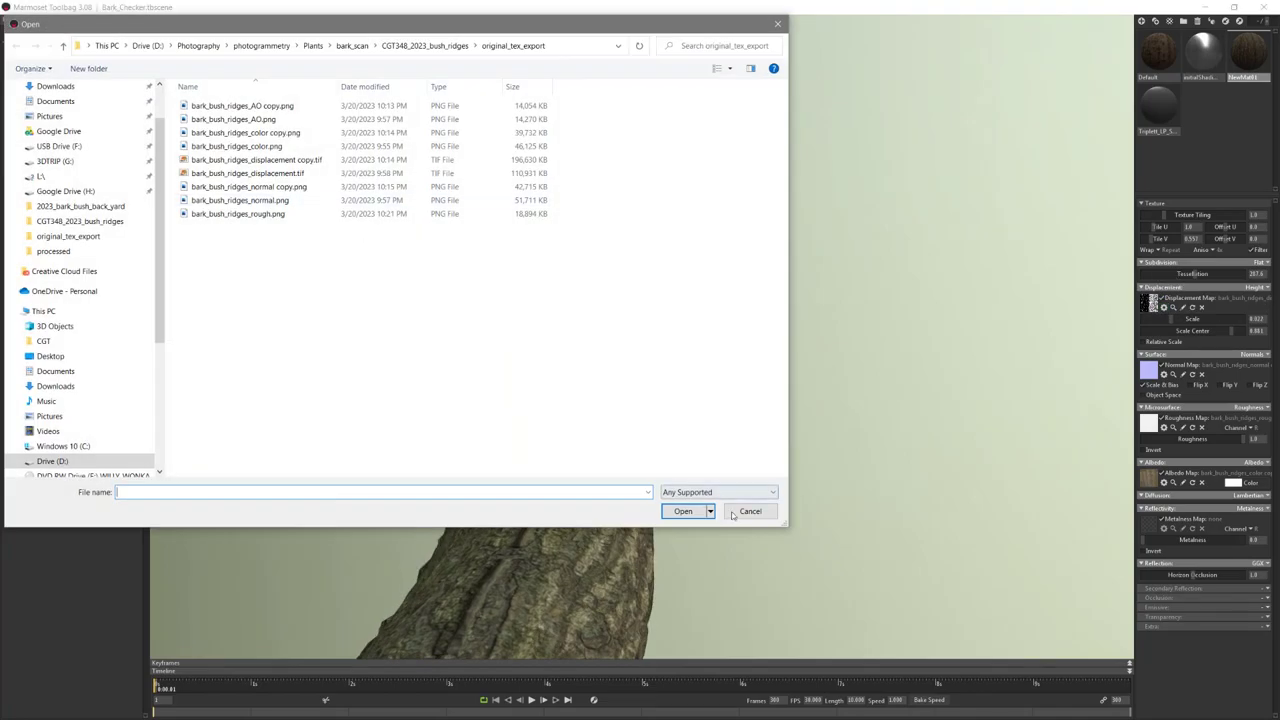
pyautogui.doubleClick(300, 162)
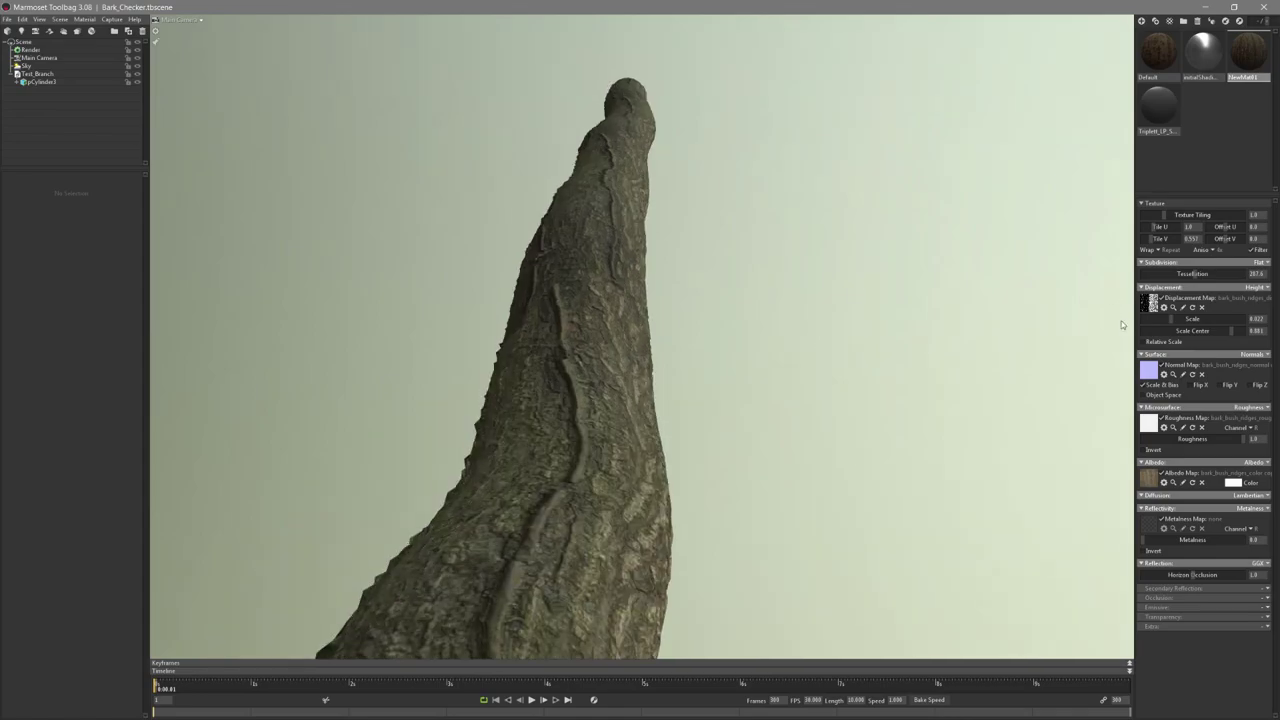
pyautogui.click(1151, 305)
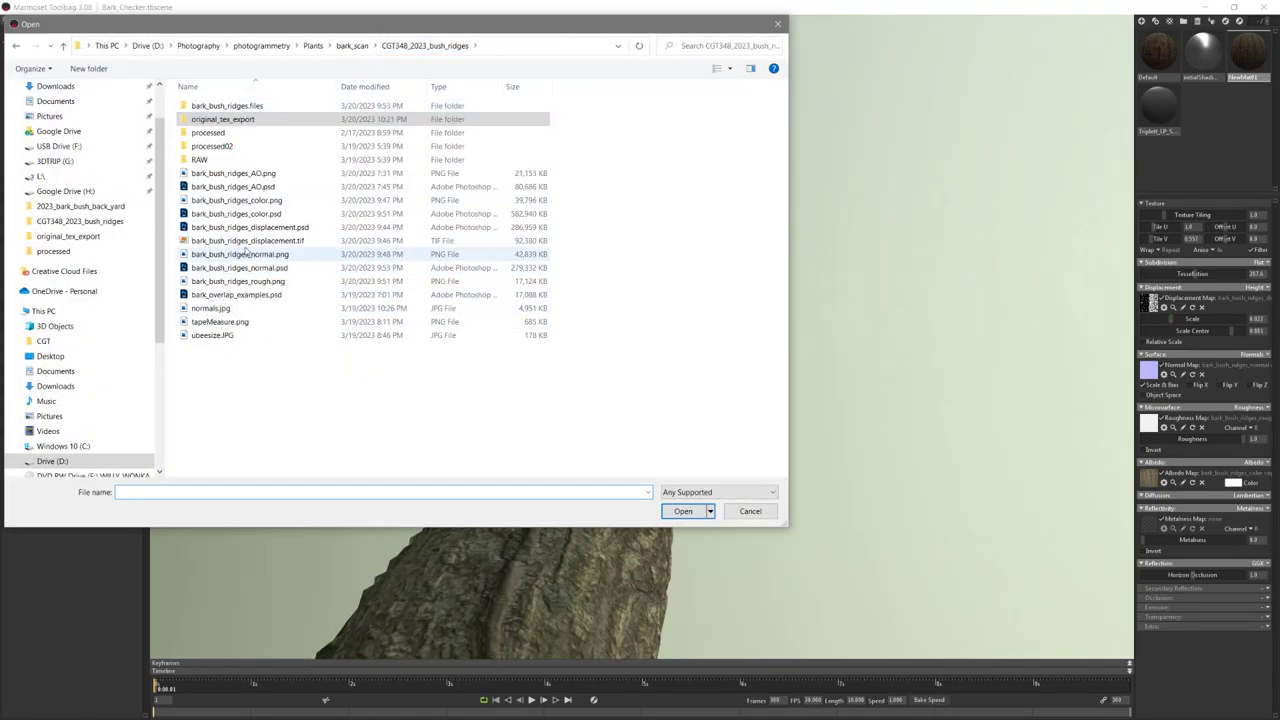
pyautogui.doubleClick(245, 244)
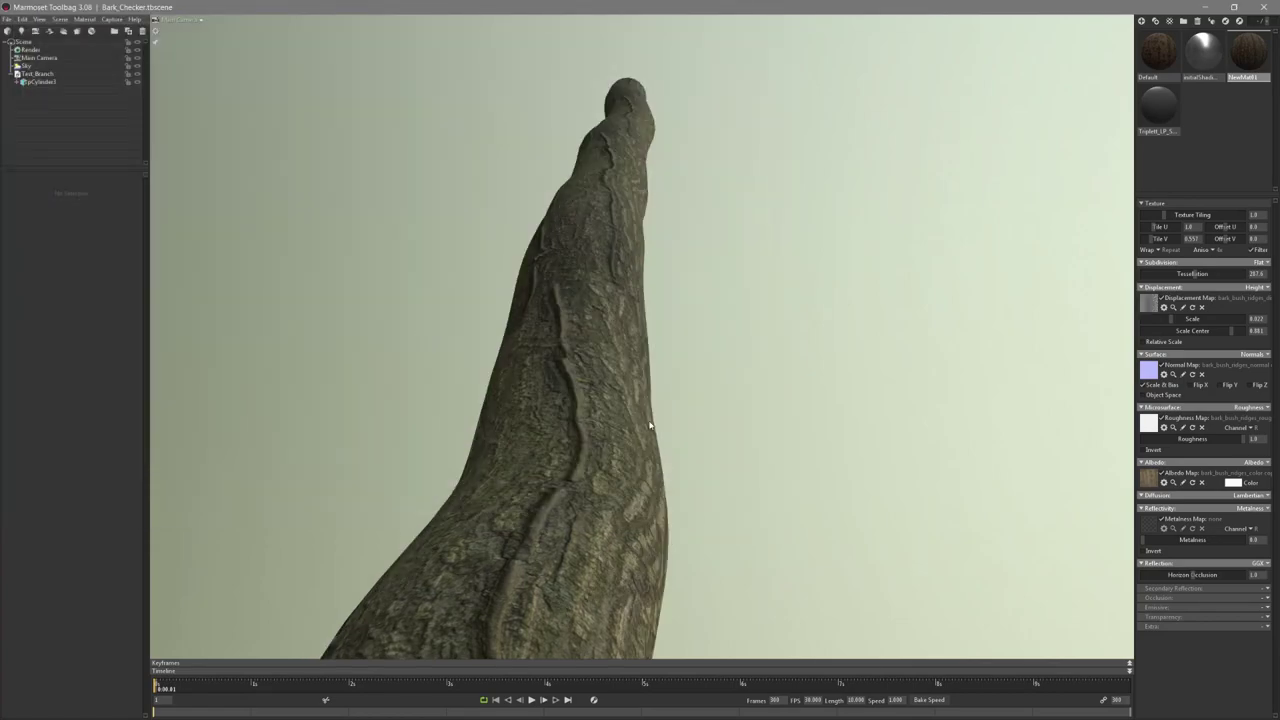
pyautogui.moveTo(648, 426)
pyautogui.mouseDown()
pyautogui.moveTo(623, 409)
pyautogui.moveTo(667, 412)
pyautogui.mouseUp()
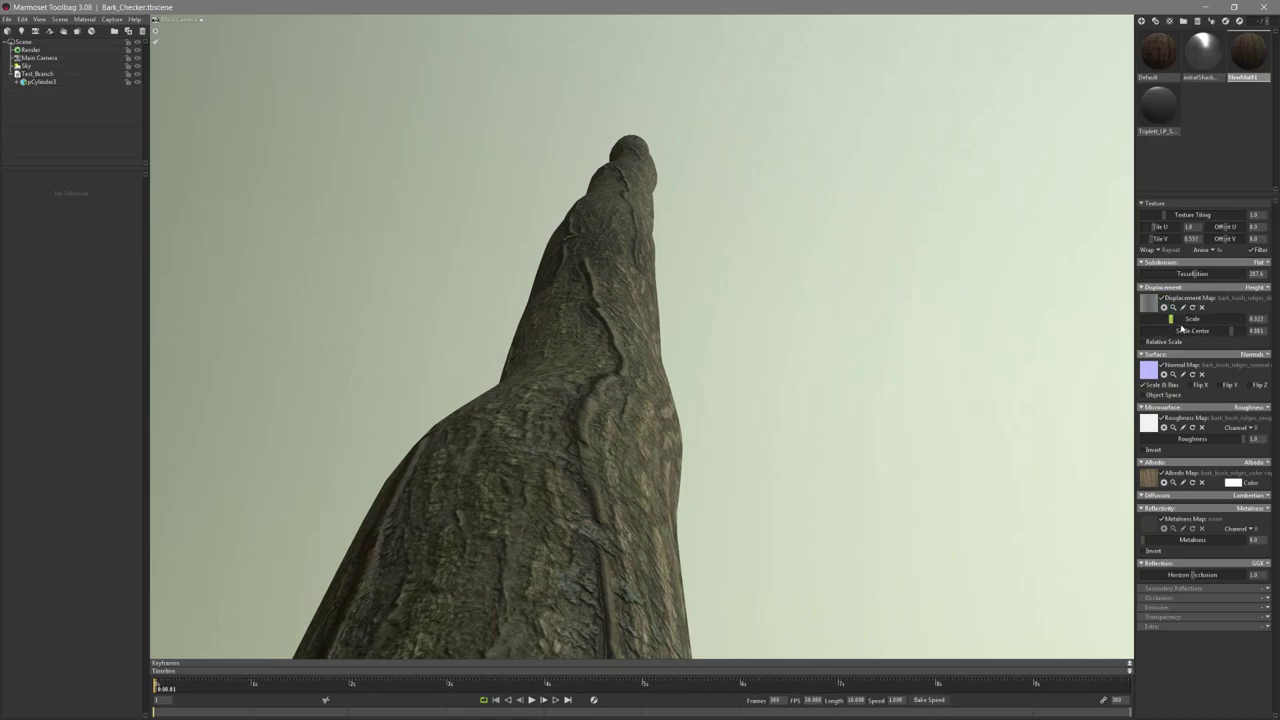
pyautogui.moveTo(596, 340)
pyautogui.mouseDown()
pyautogui.moveTo(560, 377)
pyautogui.moveTo(583, 382)
pyautogui.mouseUp()
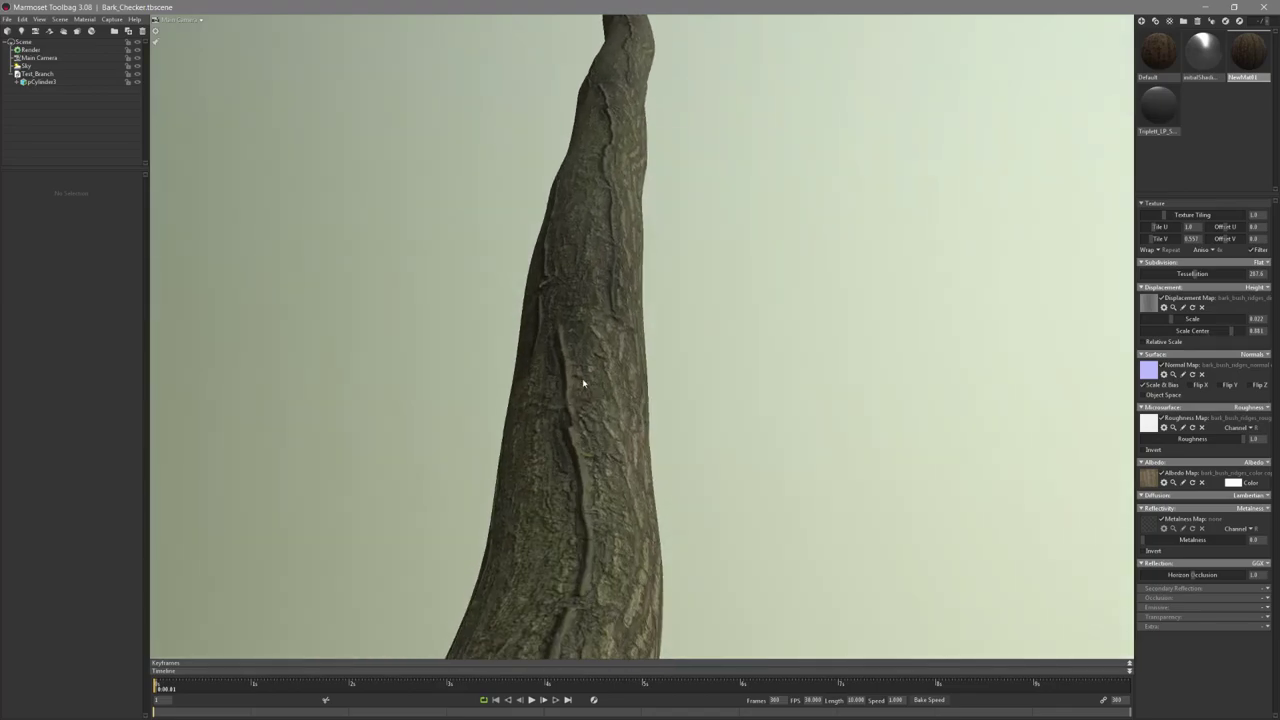
# Set the displacement map back to bark_bush_ridges_displacement copy.tif from the original_tex_export folder.
pyautogui.click(1150, 307)
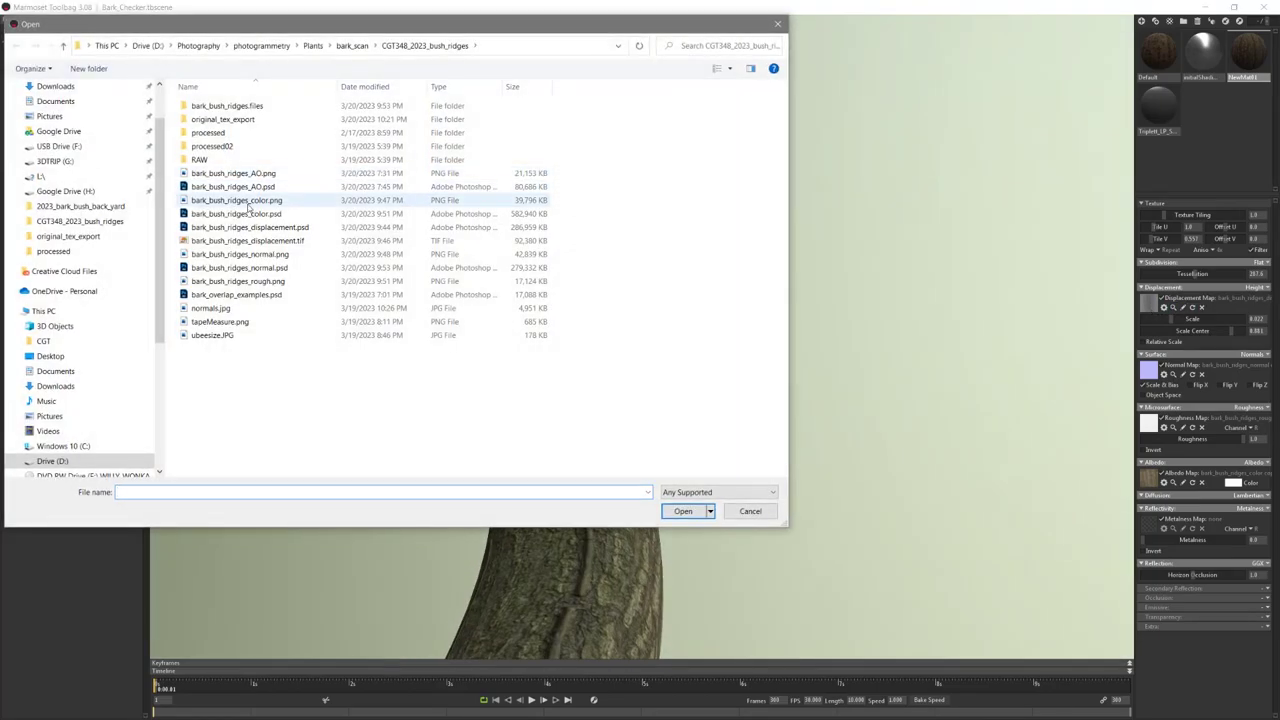
pyautogui.doubleClick(238, 119)
pyautogui.click(262, 163)
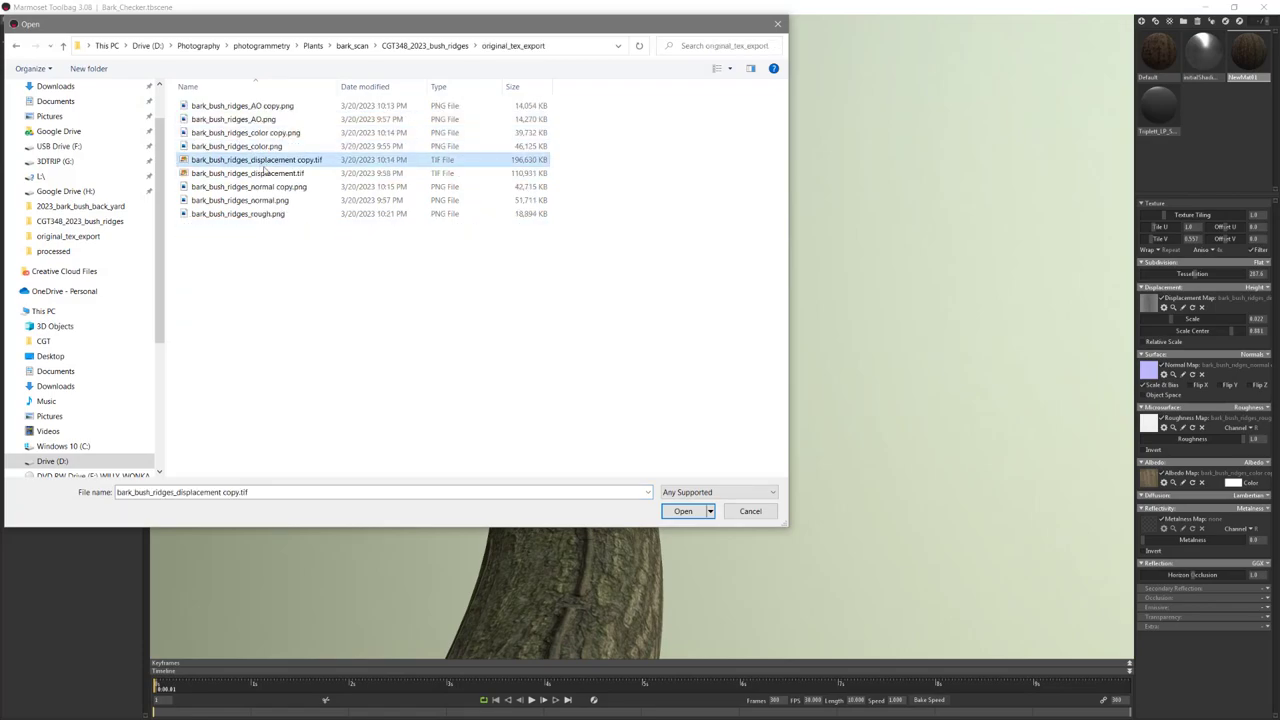
pyautogui.click(684, 511)
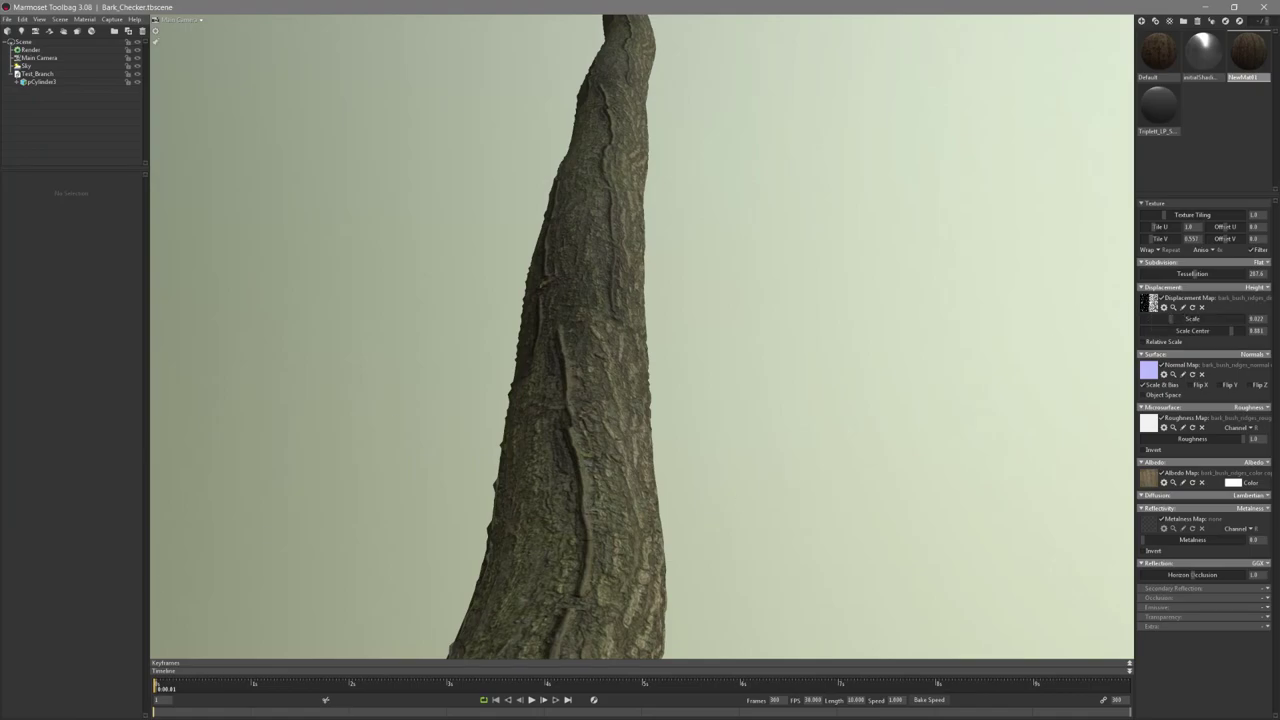
# In Photoshop, undo the displacement document's 16-bit conversion and merge Layer 0 copy into Layer 0.
pyautogui.hotkey('alt', 'Tab')
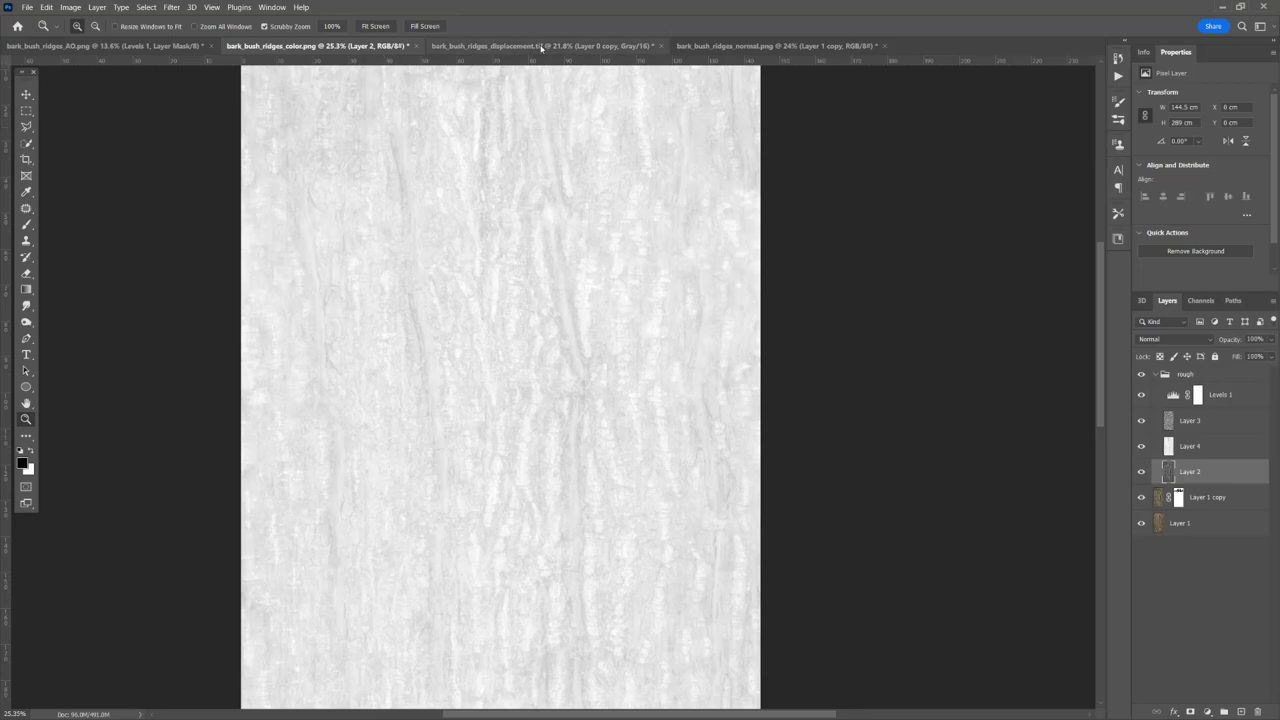
pyautogui.click(543, 47)
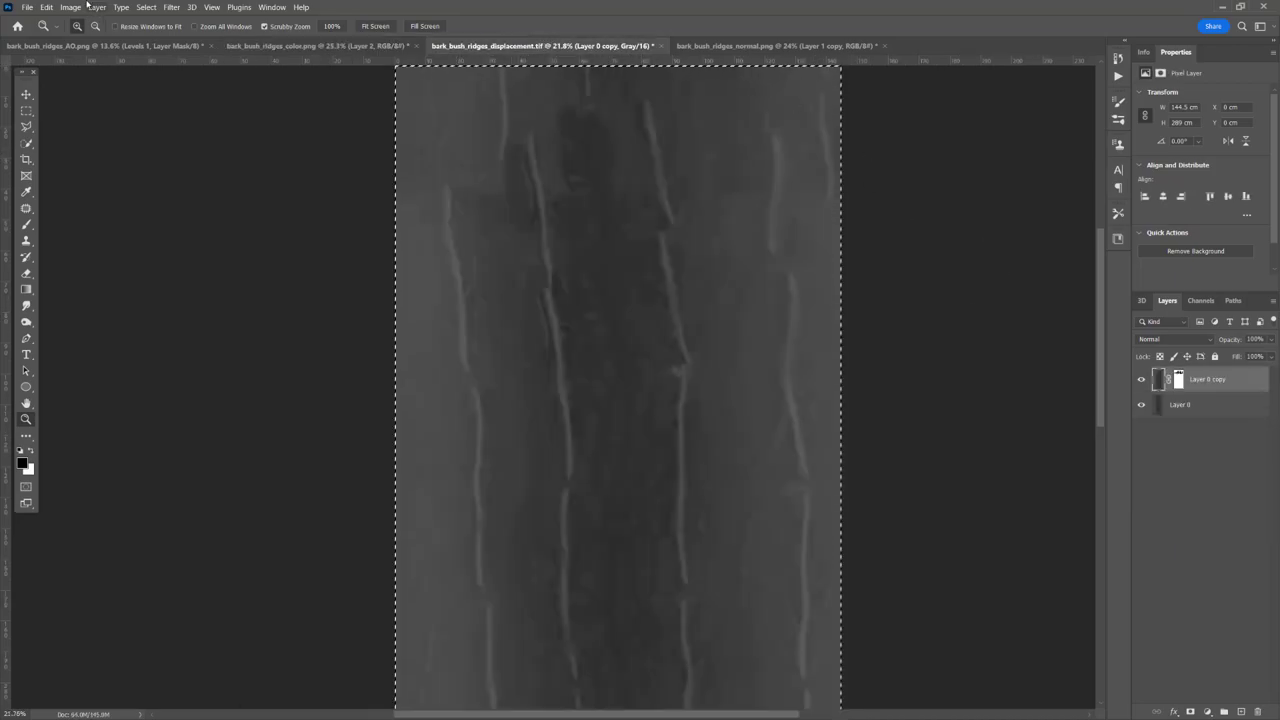
pyautogui.hotkey('ctrl', 'z')
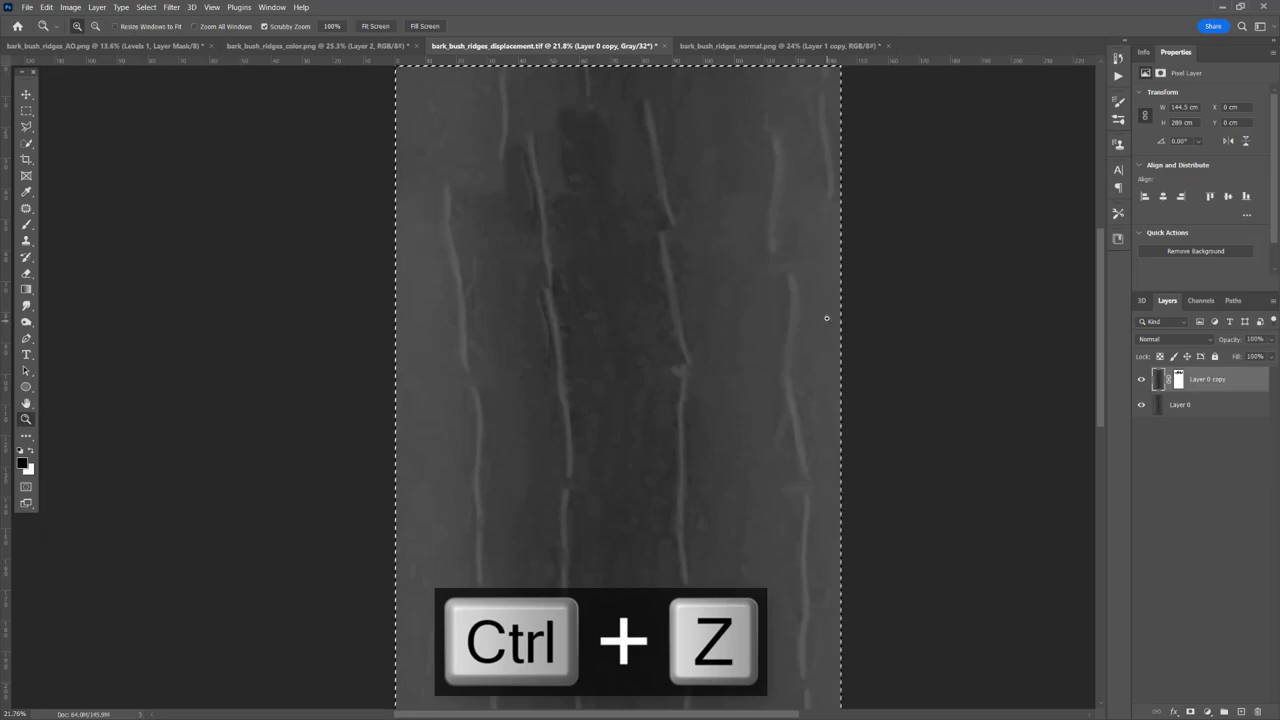
pyautogui.hotkey('ctrl', 'e')
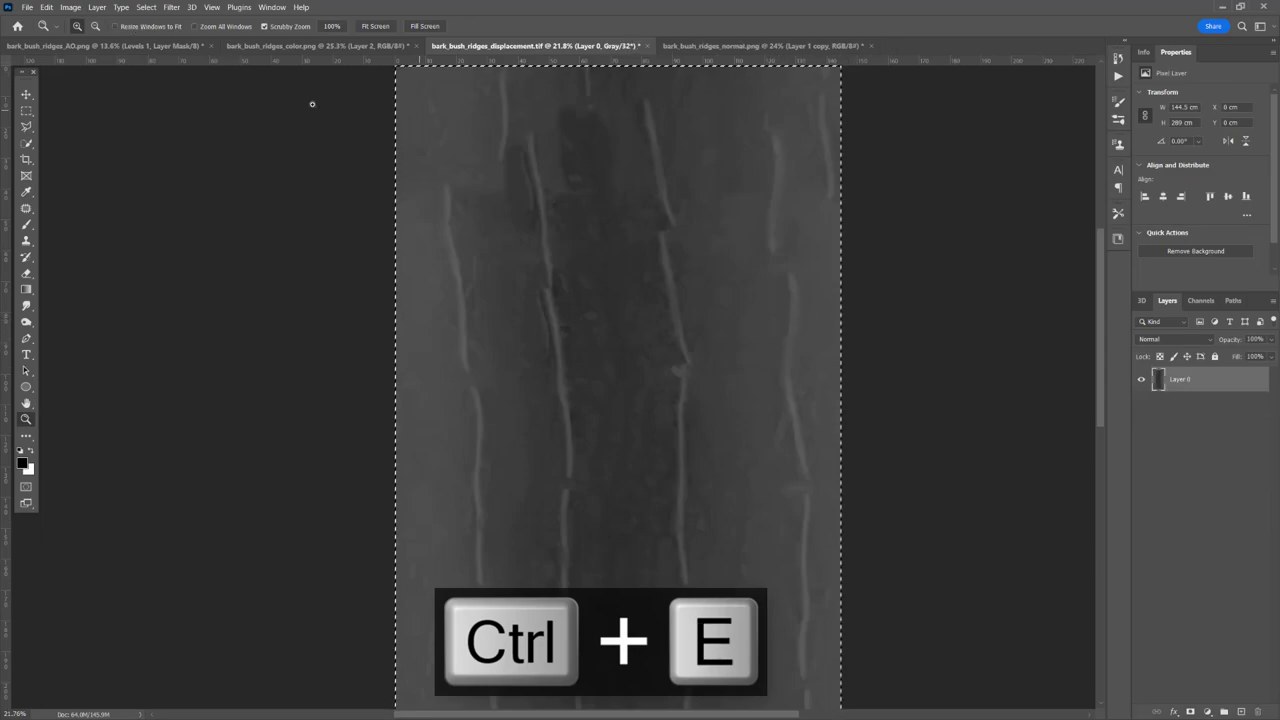
# Save a TIFF copy of the merged displacement map, replacing bark_bush_ridges_displacement copy.tif in original_tex_export.
pyautogui.click(28, 7)
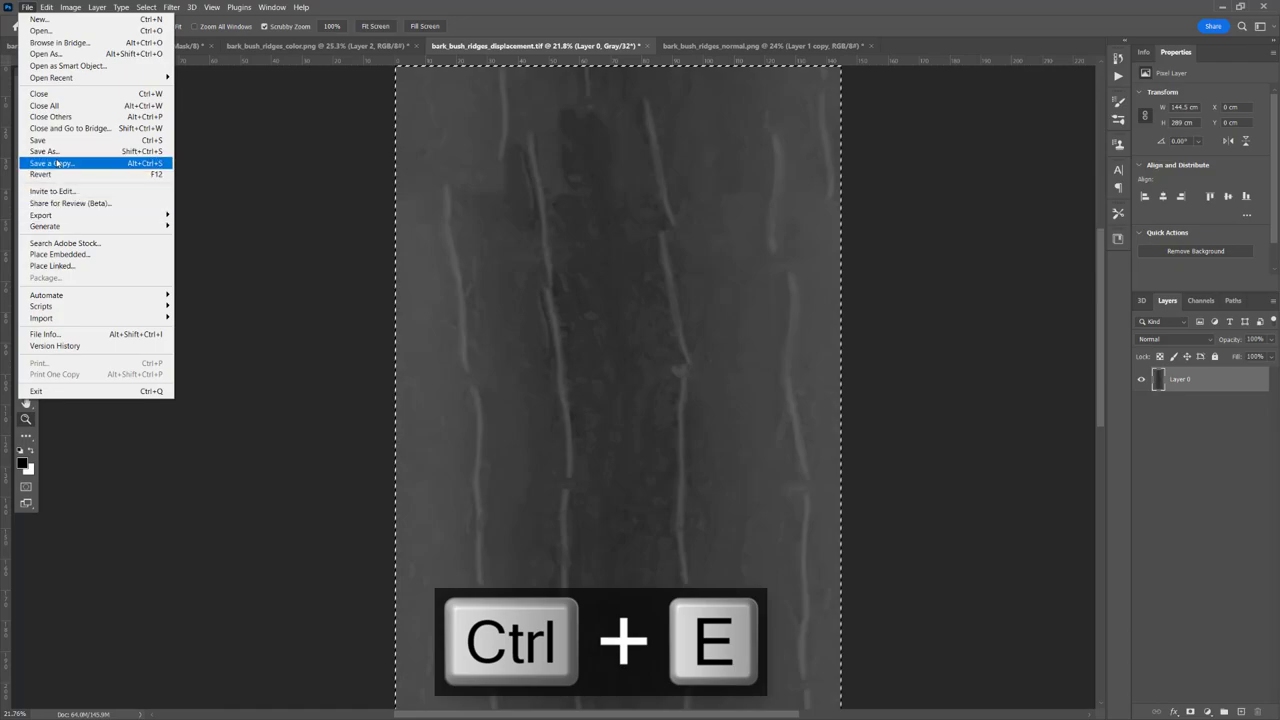
pyautogui.click(52, 163)
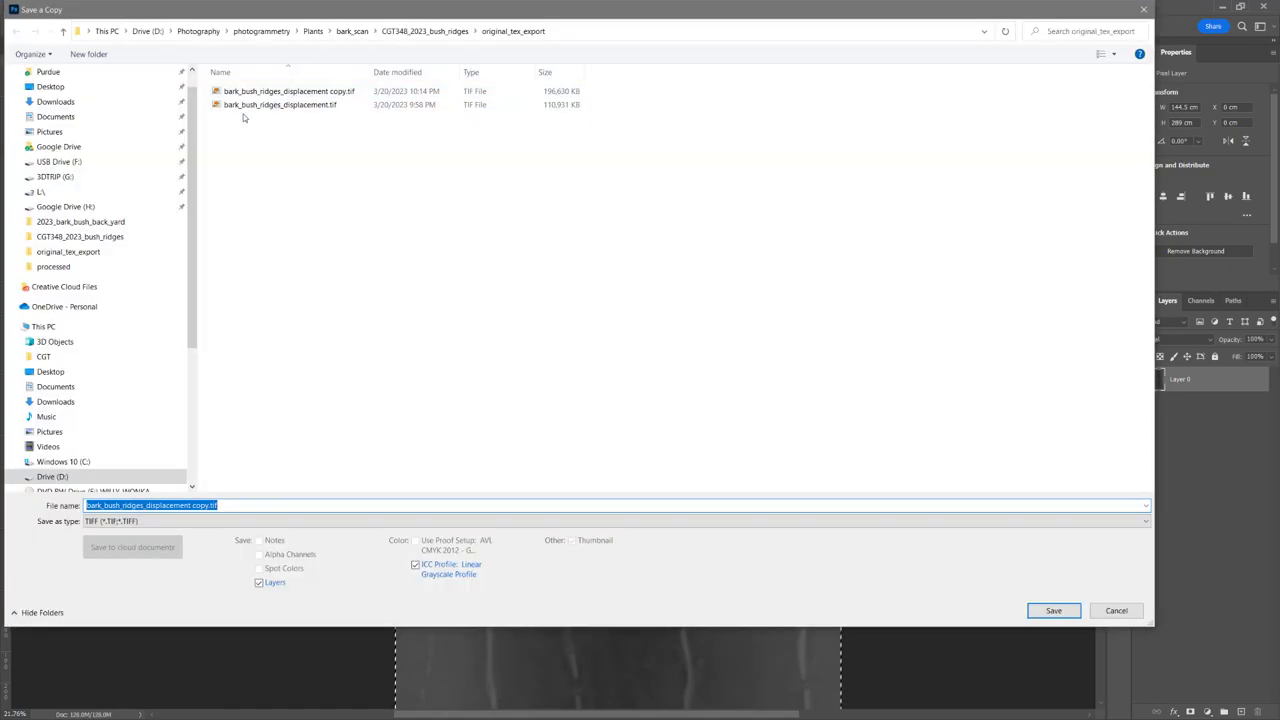
pyautogui.doubleClick(260, 91)
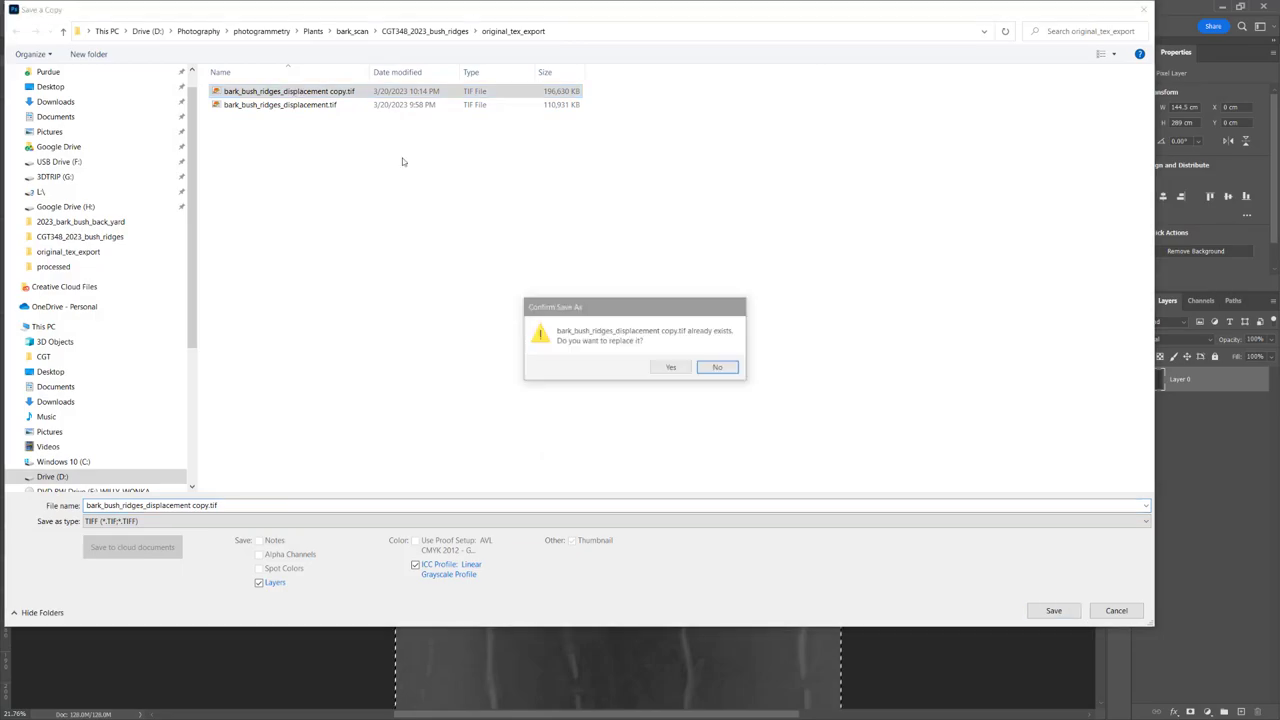
pyautogui.click(675, 368)
pyautogui.click(600, 241)
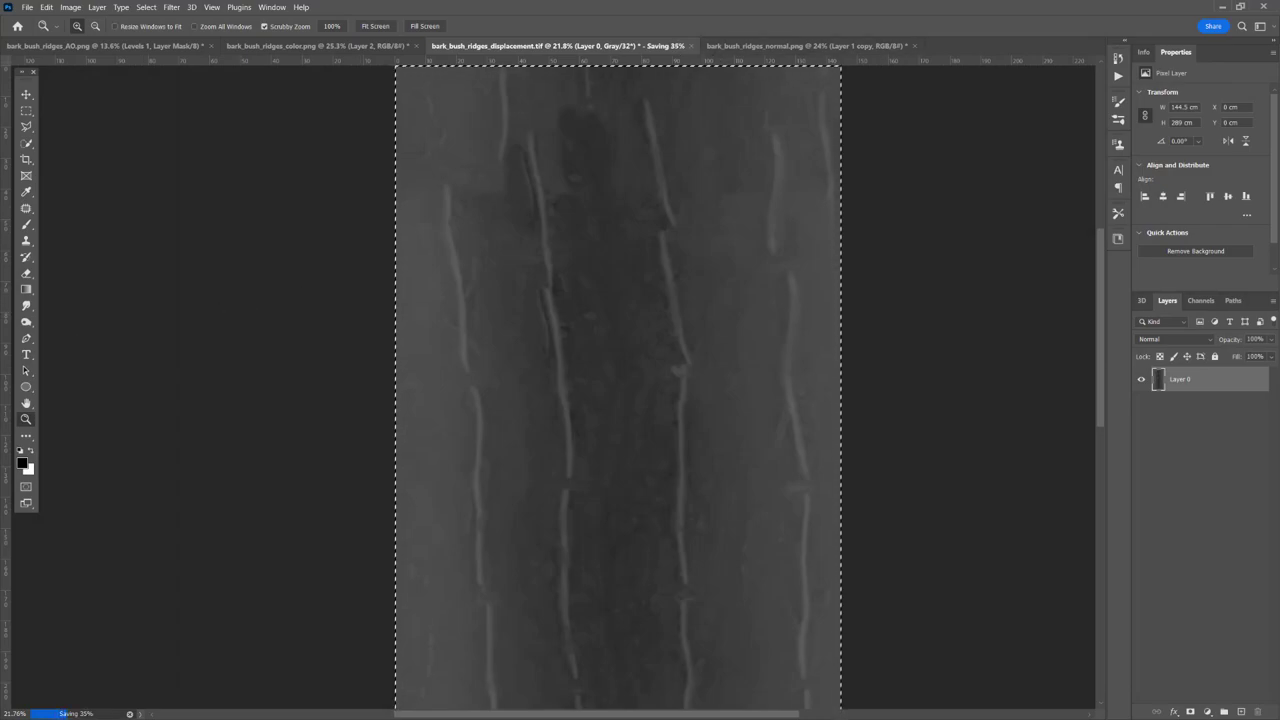
# Clear the selection in Photoshop, switch to Marmoset Toolbag, and reload the re-exported displacement map on the branch material.
pyautogui.hotkey('ctrl', 'd')
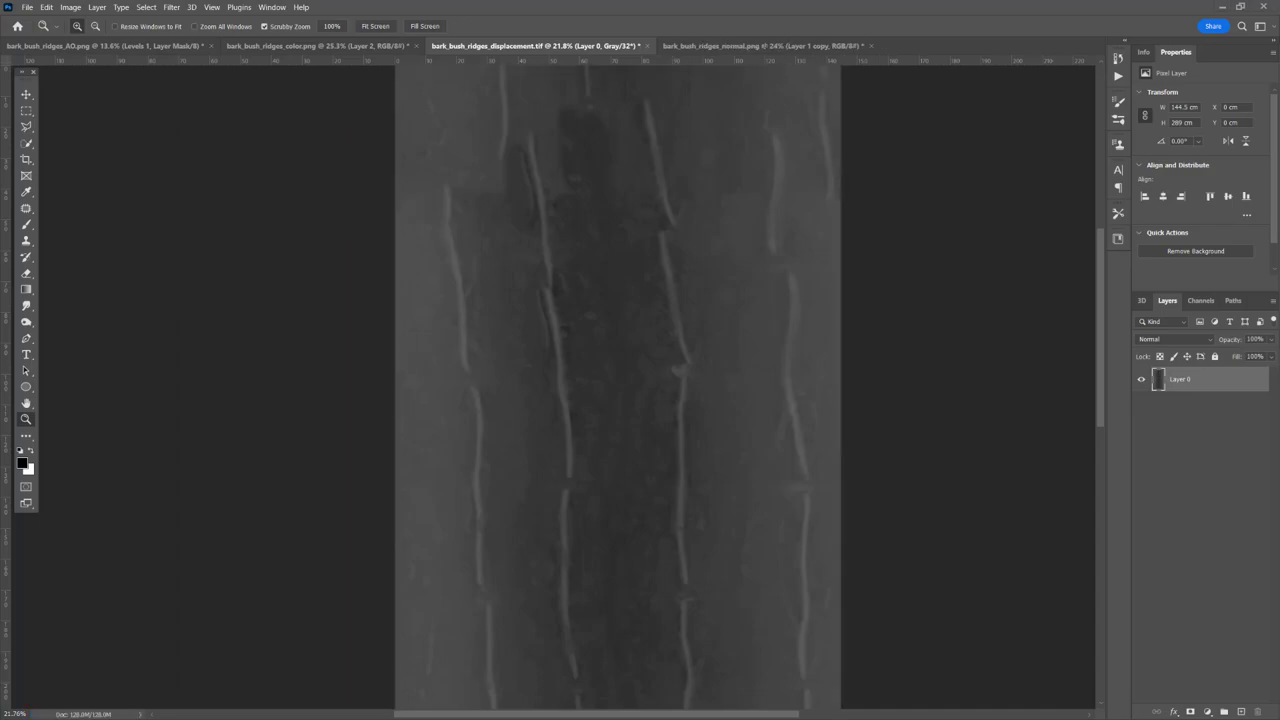
pyautogui.hotkey('alt', 'Tab')
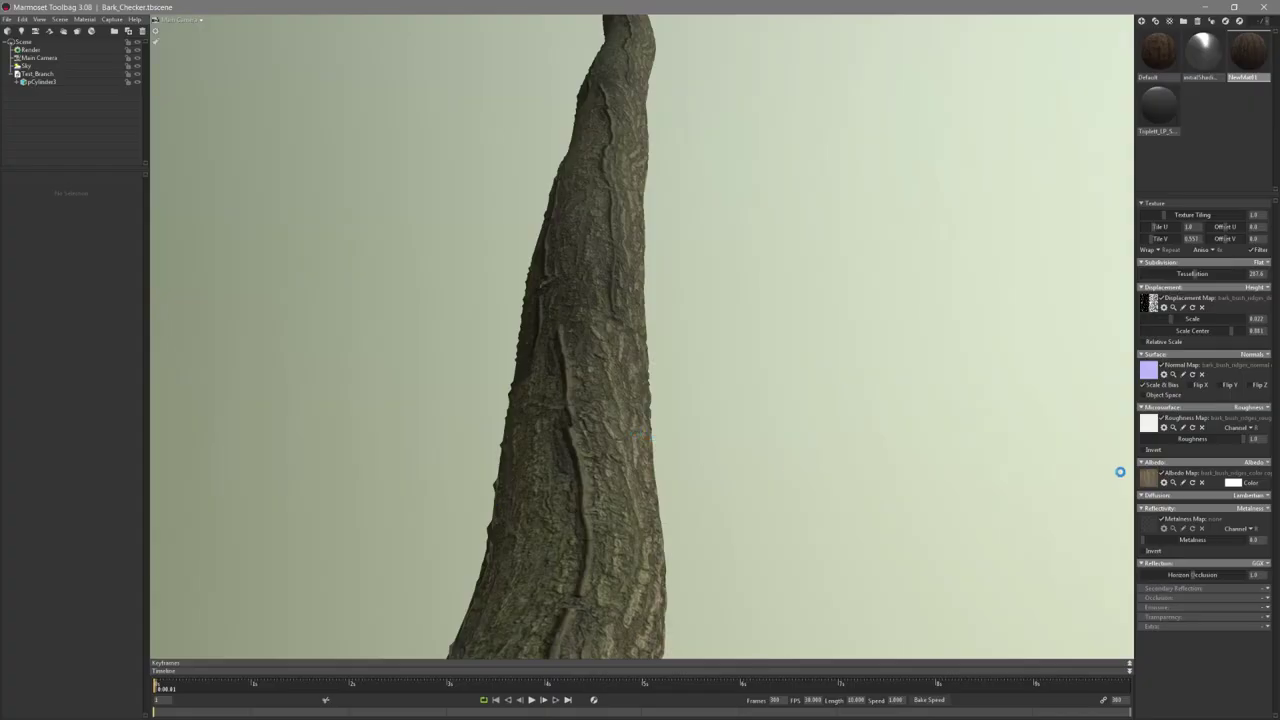
pyautogui.click(1194, 307)
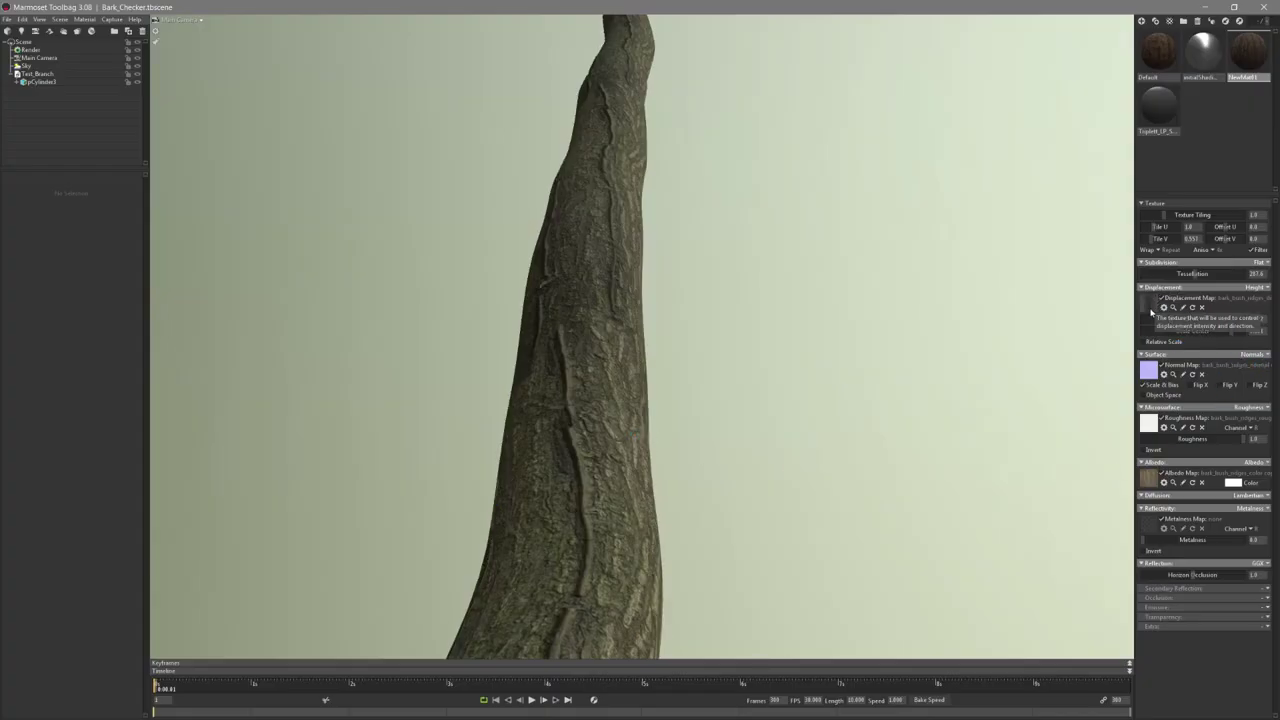
pyautogui.moveTo(704, 340); pyautogui.dragTo(645, 400)
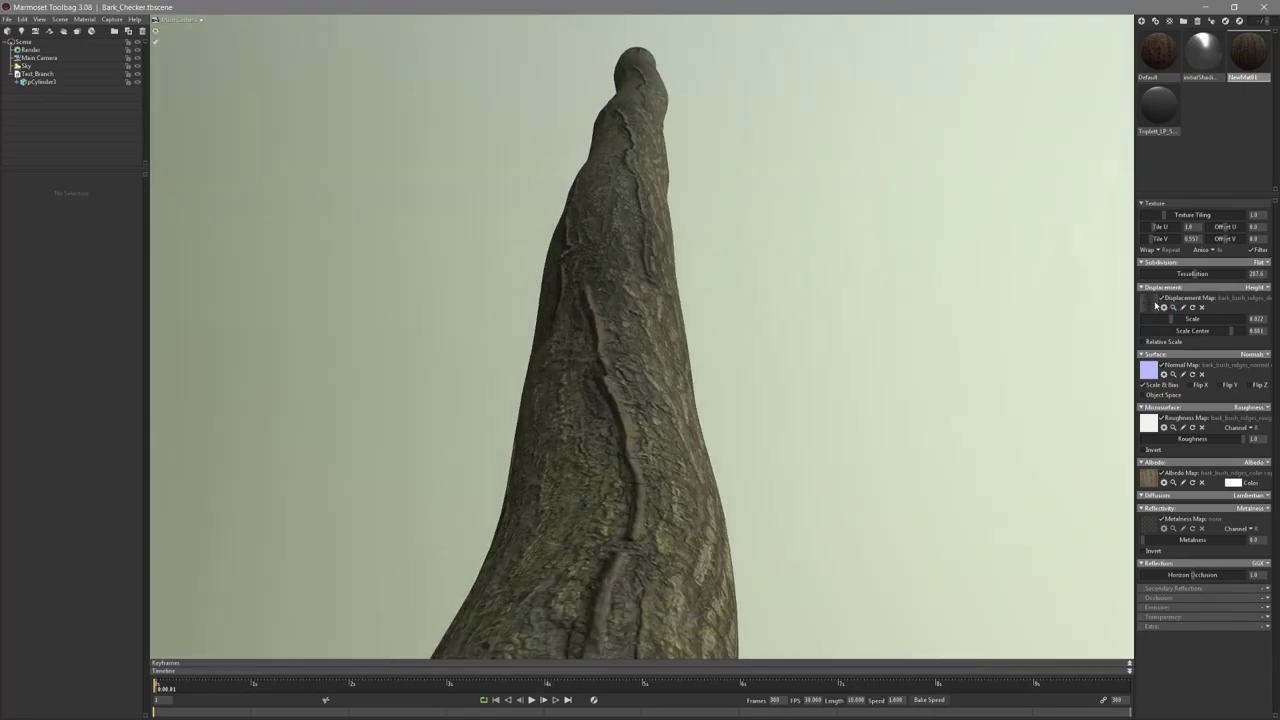
# Raise the branch material's tessellation to 2048, increase the displacement scale, and set the scale center to about 0.39.
pyautogui.moveTo(1175, 322)
pyautogui.mouseDown()
pyautogui.moveTo(1224, 333)
pyautogui.moveTo(1199, 318)
pyautogui.moveTo(1218, 318)
pyautogui.moveTo(1182, 330)
pyautogui.mouseUp()
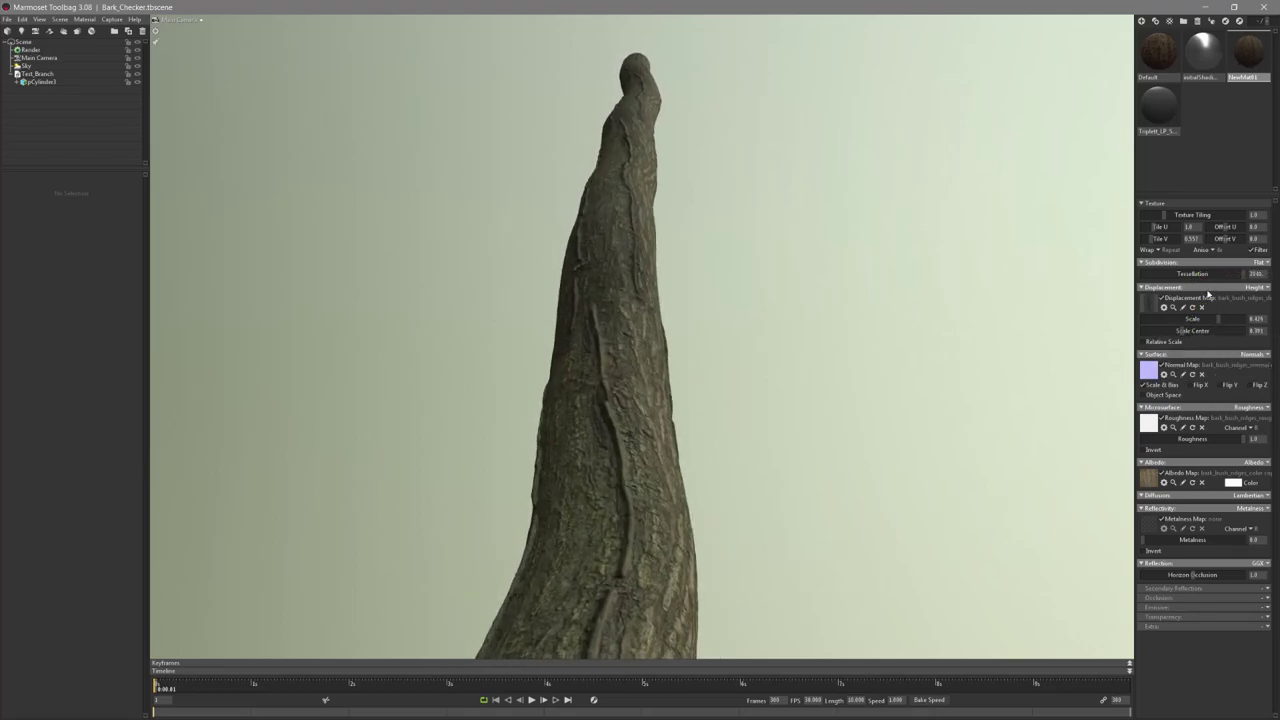
pyautogui.scroll(5, 705, 358)
pyautogui.scroll(-2, 708, 340)
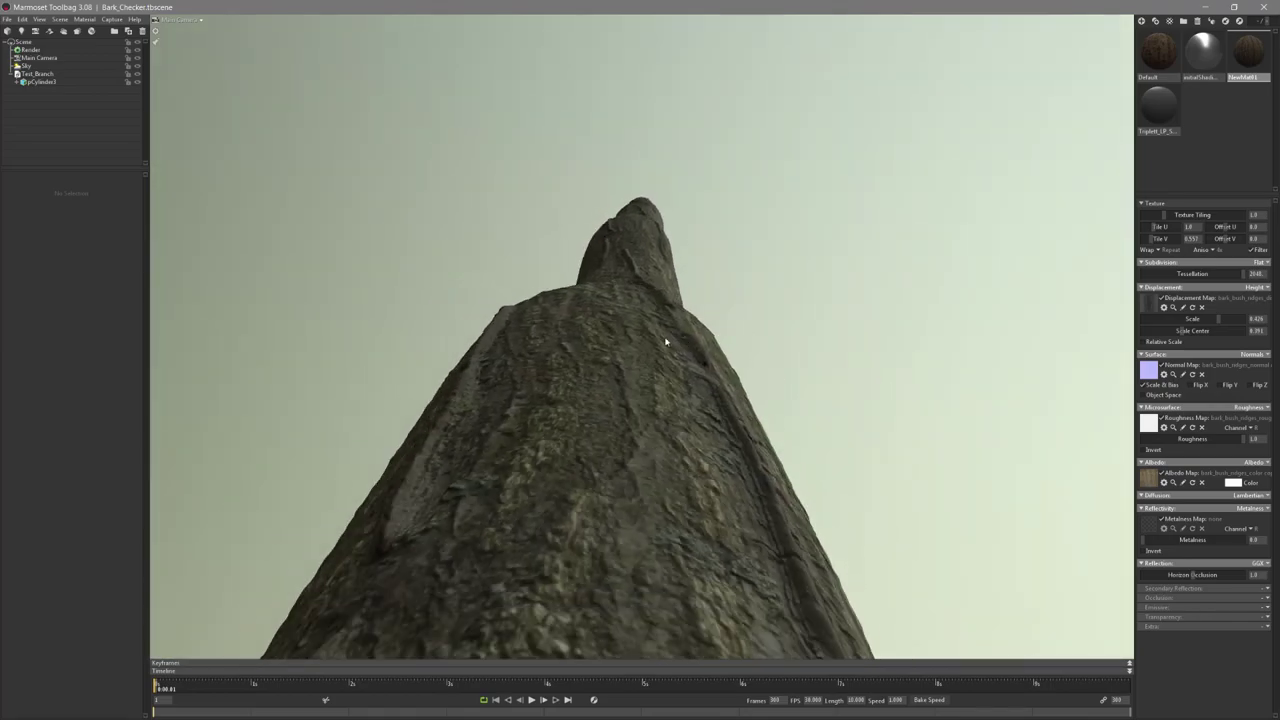
pyautogui.moveTo(1222, 319); pyautogui.dragTo(1231, 318)
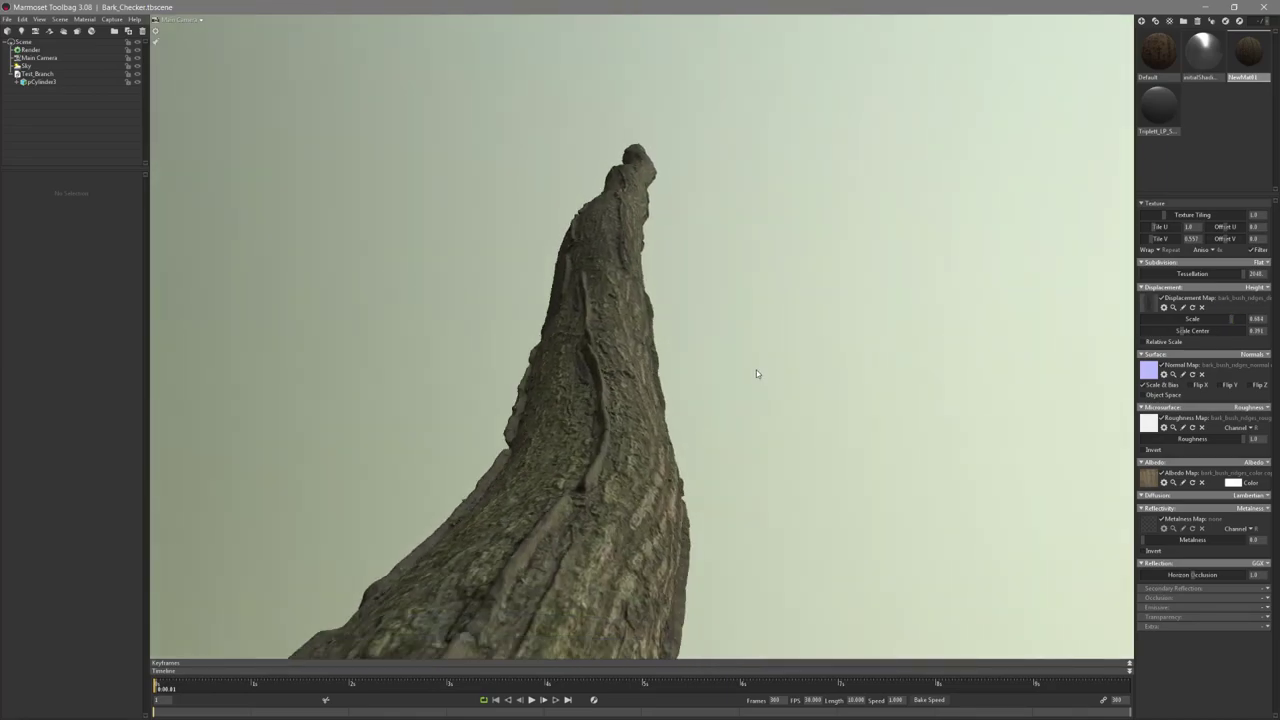
# Light the scene with the Desert Road sky preset, inspect the bark along the branch, and close the sky browser.
pyautogui.moveTo(743, 380); pyautogui.dragTo(617, 363)
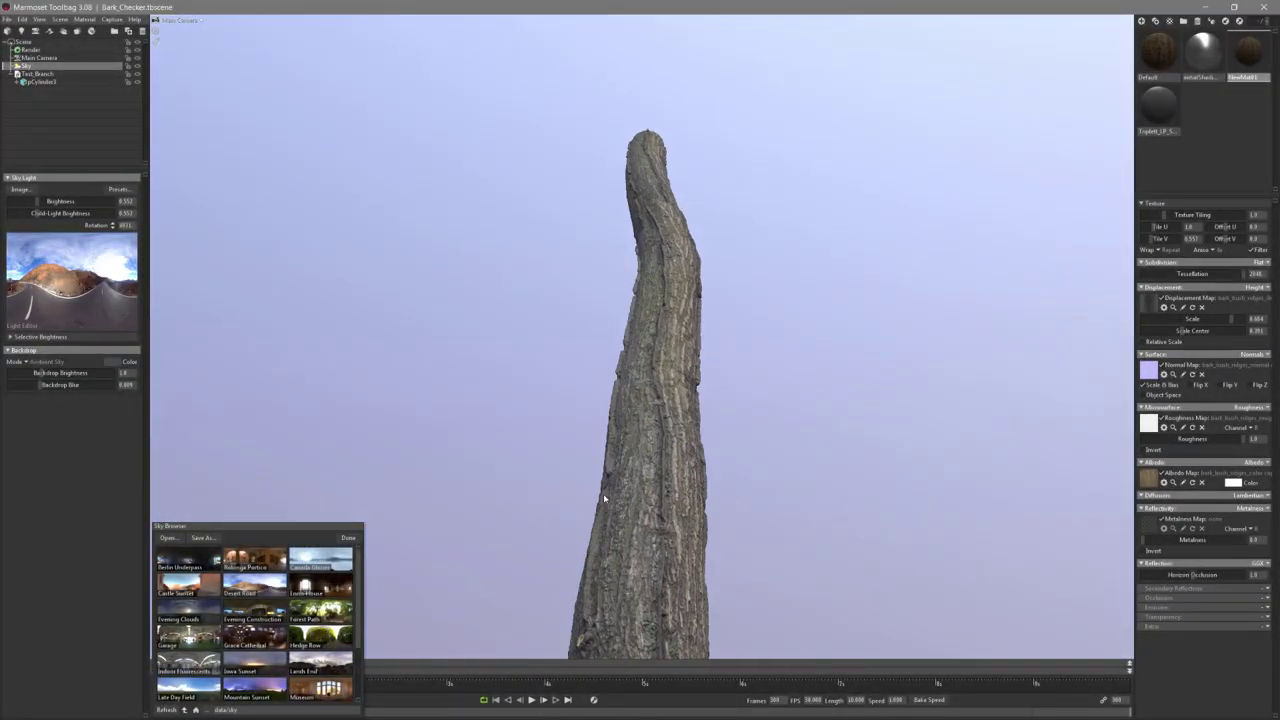
pyautogui.moveTo(604, 497)
pyautogui.mouseDown()
pyautogui.moveTo(586, 514)
pyautogui.moveTo(580, 563)
pyautogui.moveTo(445, 577)
pyautogui.moveTo(560, 523)
pyautogui.moveTo(497, 600)
pyautogui.moveTo(523, 544)
pyautogui.mouseUp()
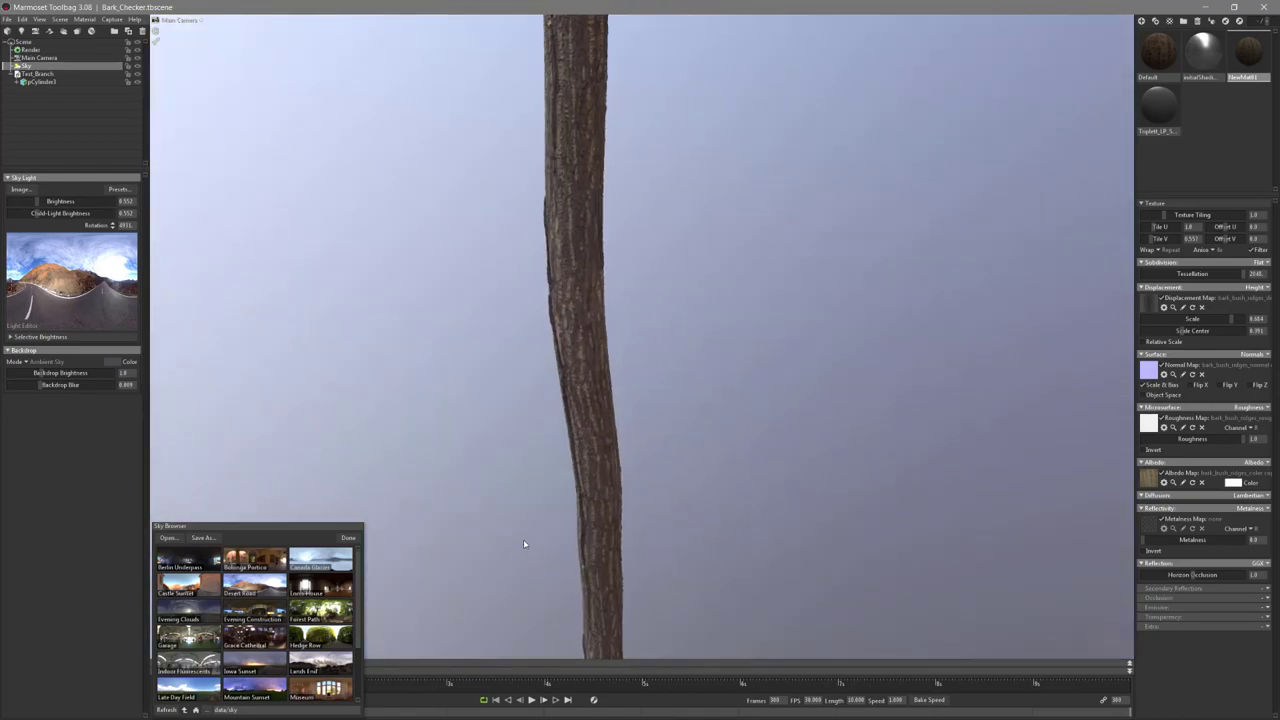
pyautogui.click(347, 539)
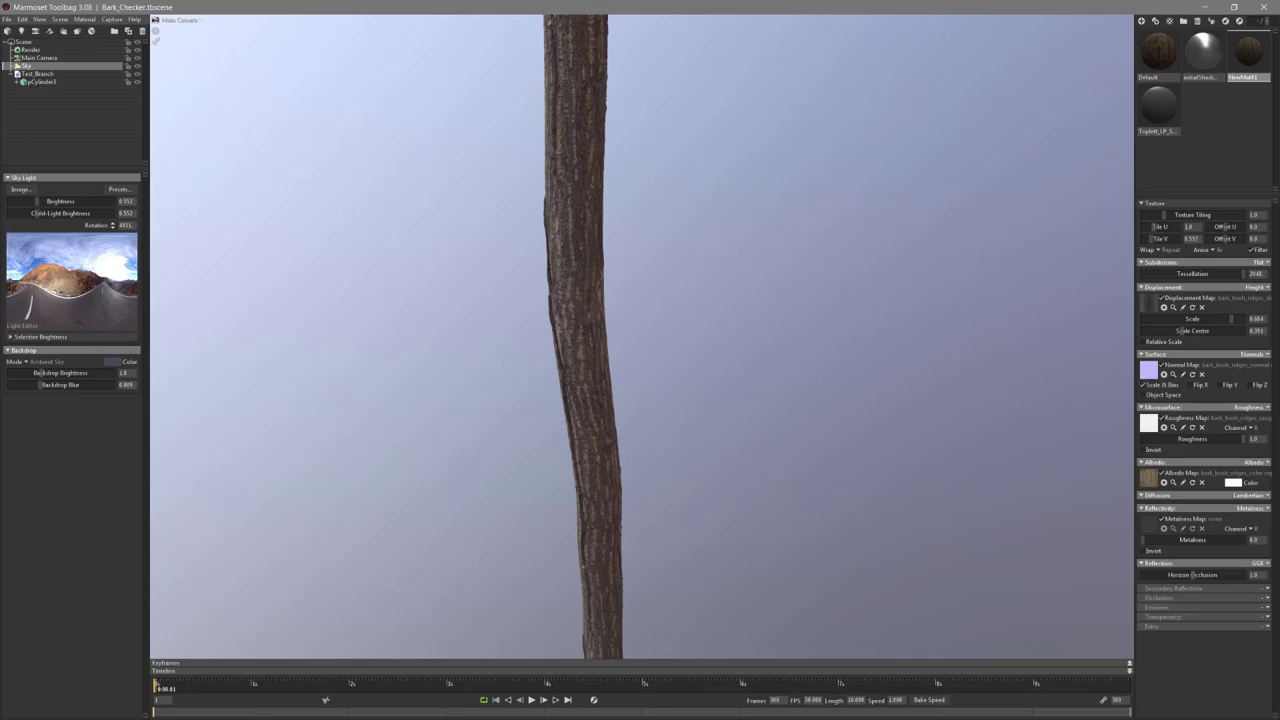